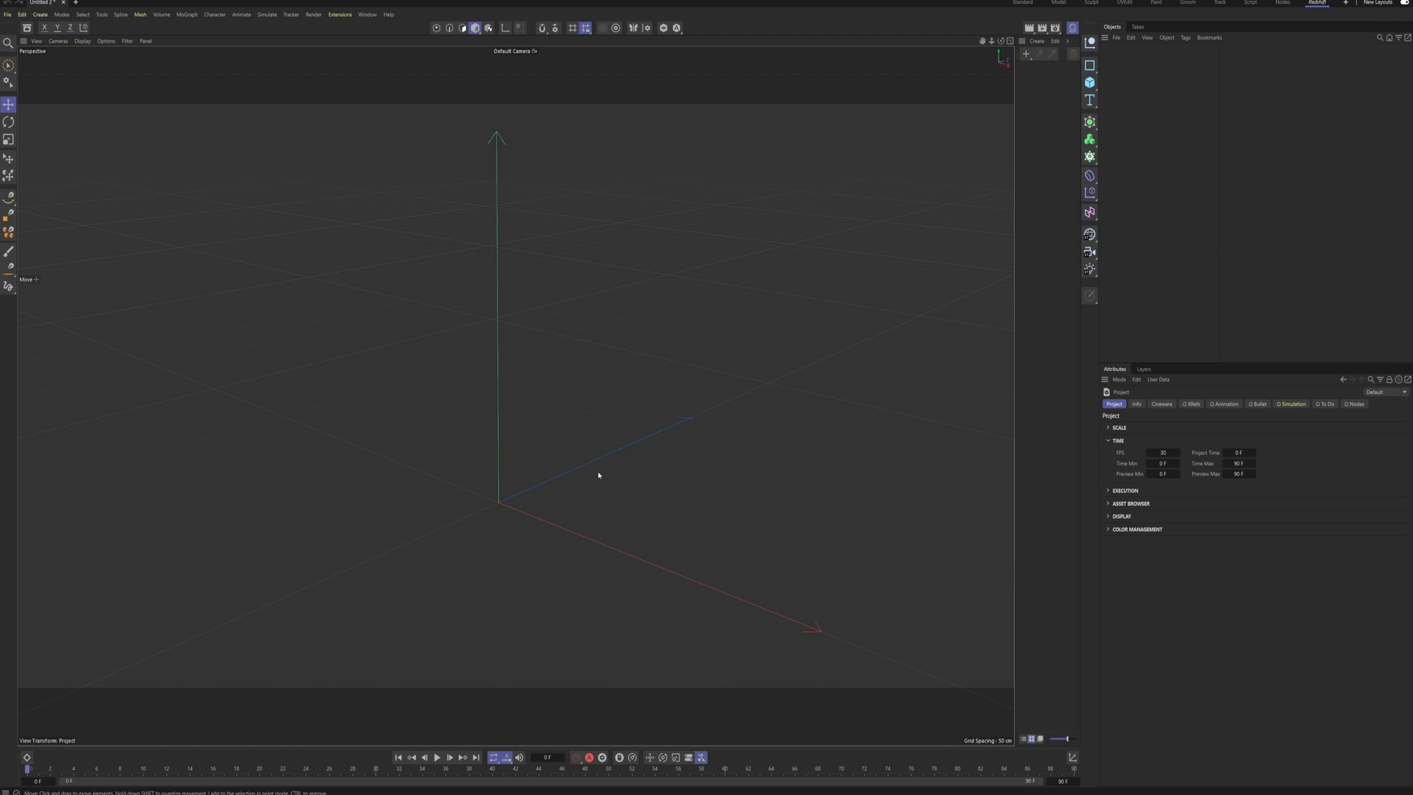
# Step: Add a sphere with a radius of about 27 cm and raise it to about 163 cm on the Y axis
pyautogui.keyDown('alt'); pyautogui.moveTo(626, 469); pyautogui.dragTo(596, 481, button='right'); pyautogui.keyUp('alt')
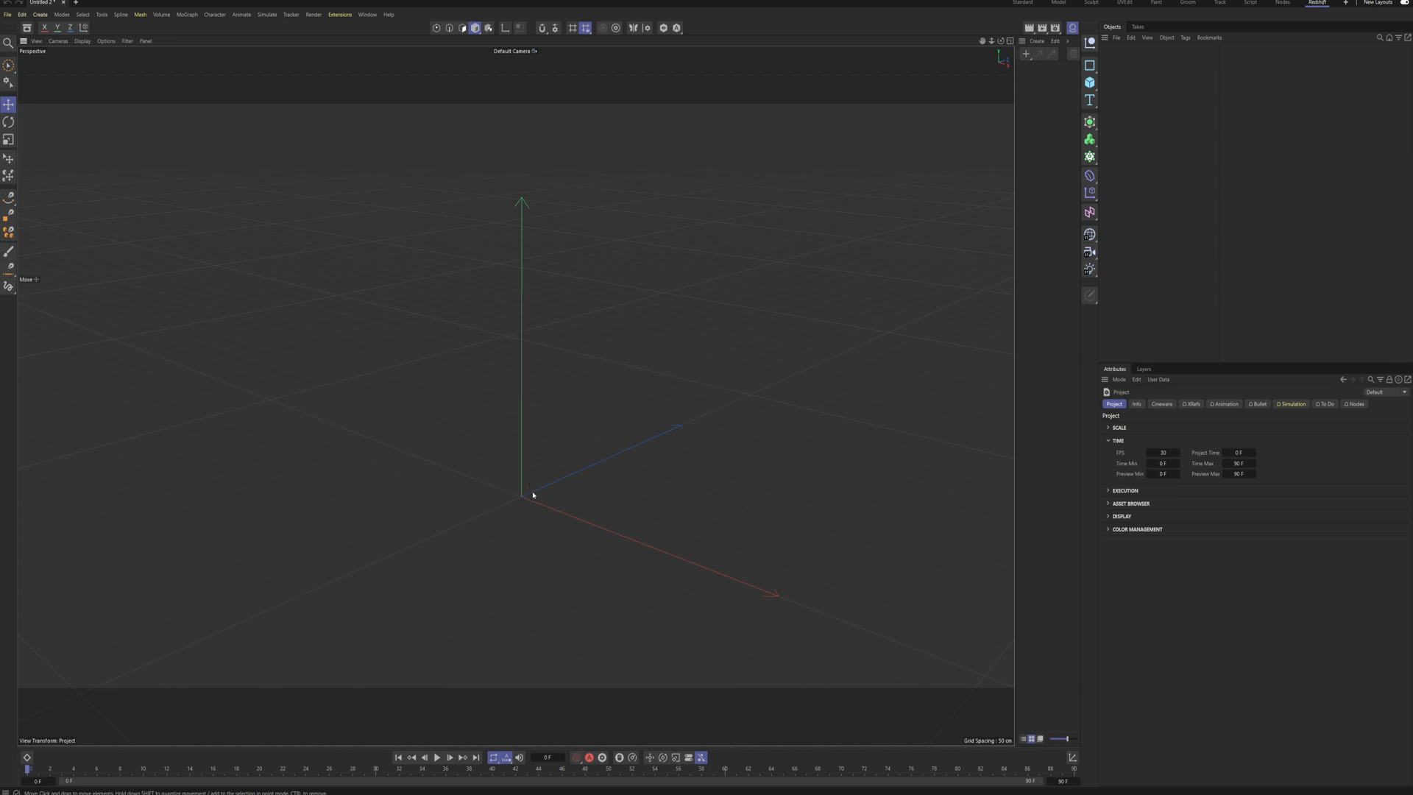
pyautogui.keyDown('alt'); pyautogui.moveTo(532, 492); pyautogui.dragTo(669, 444); pyautogui.keyUp('alt')
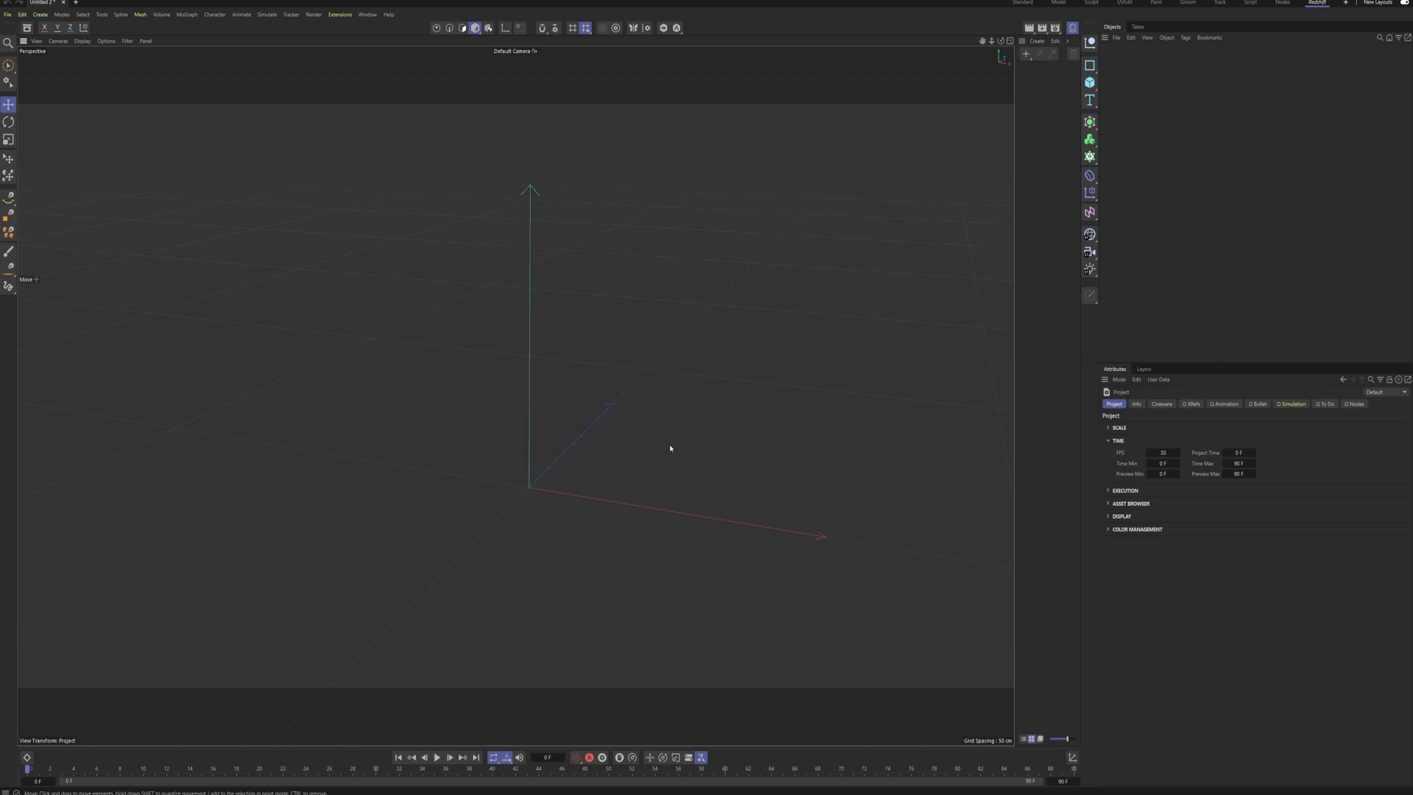
pyautogui.click(1092, 88)
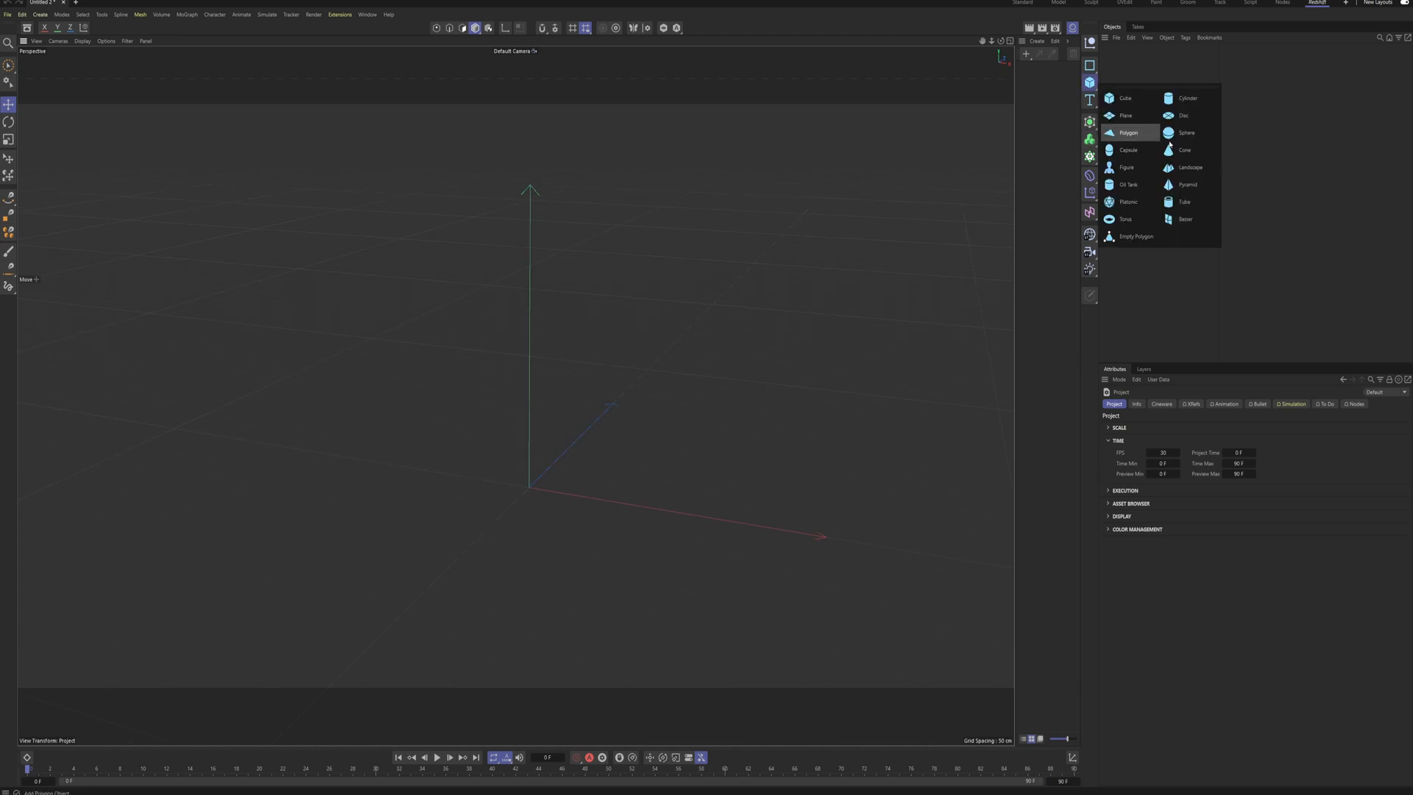
pyautogui.click(1181, 132)
pyautogui.moveTo(618, 501); pyautogui.dragTo(550, 430)
pyautogui.scroll(4, 563, 475)
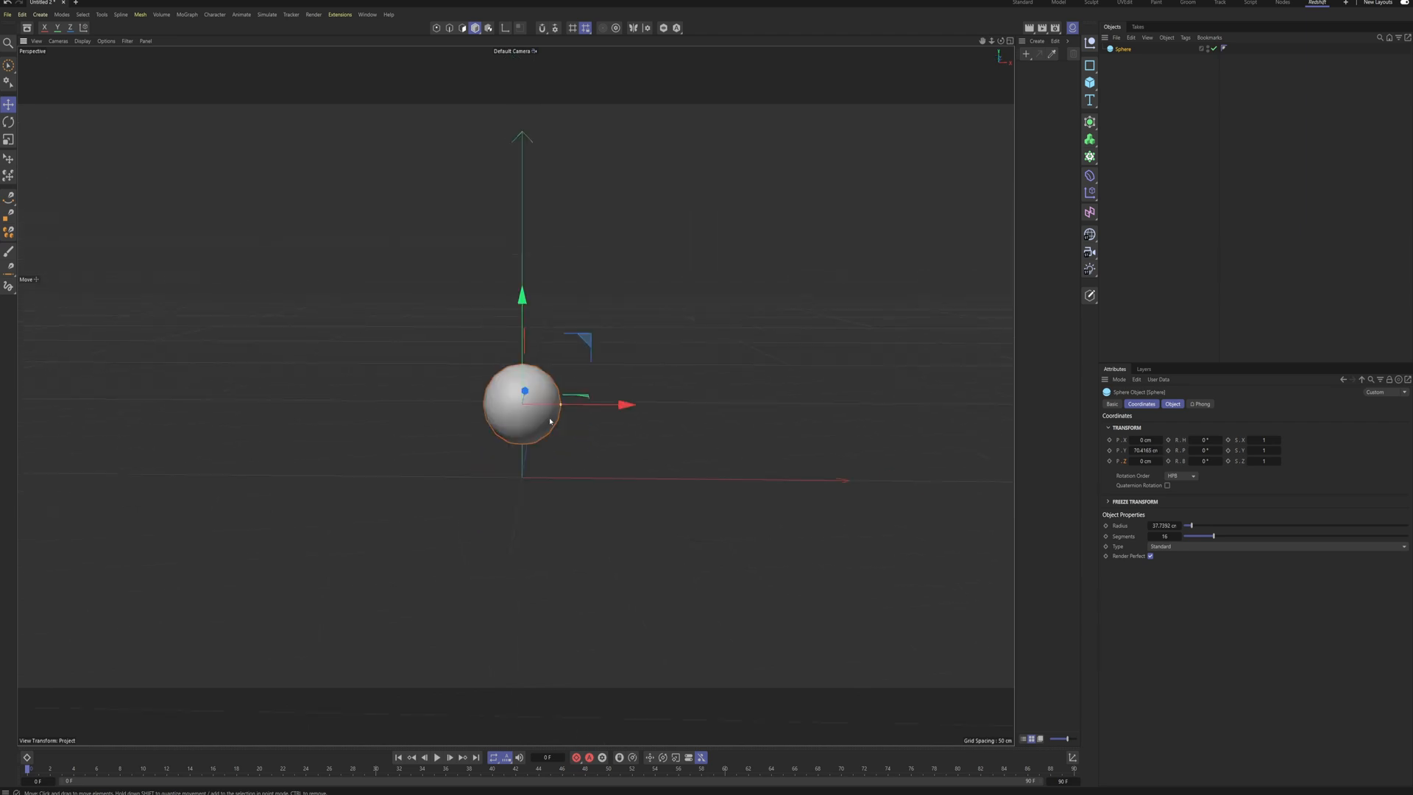
pyautogui.moveTo(549, 422)
pyautogui.keyDown('alt'); pyautogui.mouseDown()
pyautogui.moveTo(521, 418)
pyautogui.moveTo(551, 426)
pyautogui.moveTo(547, 401)
pyautogui.mouseUp(); pyautogui.keyUp('alt')
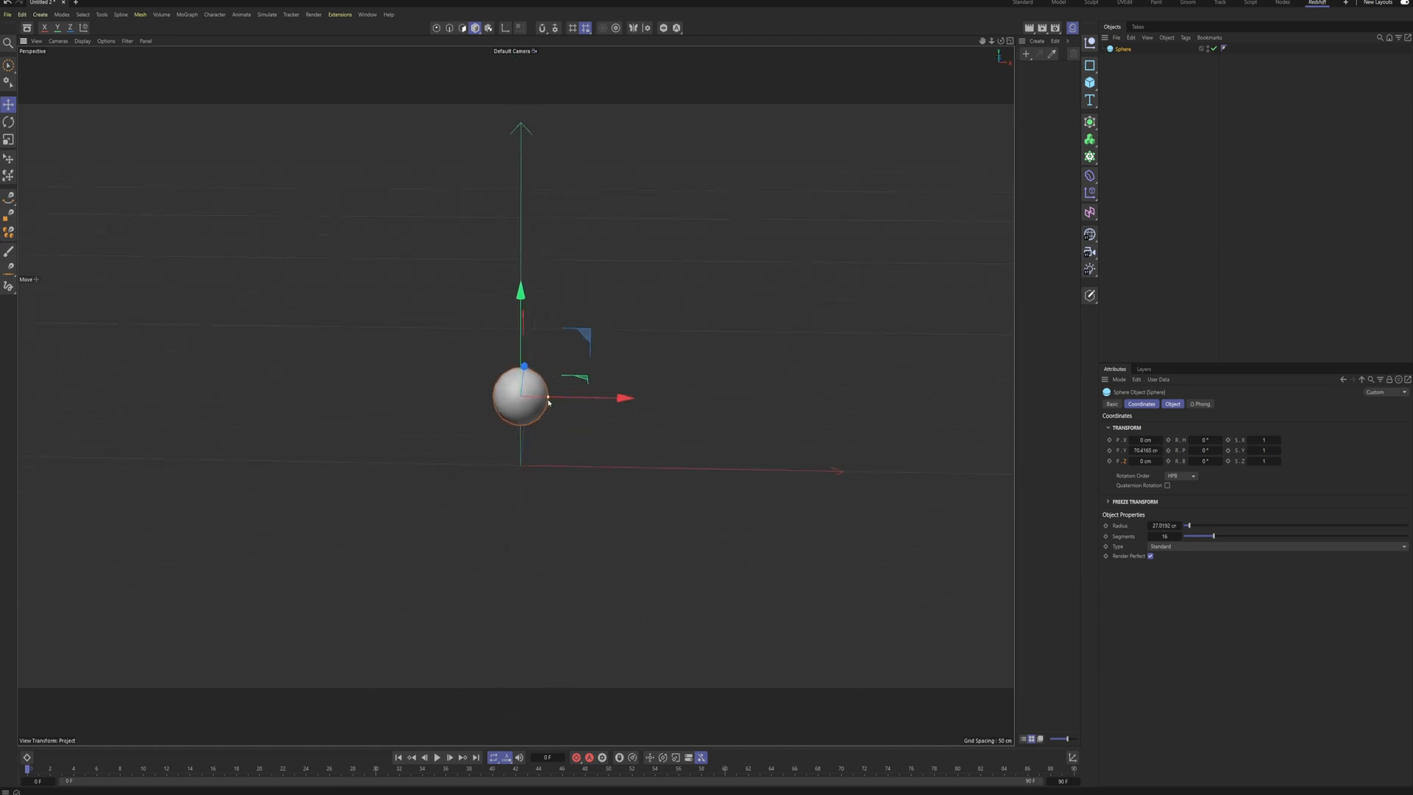
pyautogui.moveTo(521, 293); pyautogui.dragTo(521, 197)
pyautogui.keyDown('alt'); pyautogui.moveTo(532, 285); pyautogui.dragTo(517, 285); pyautogui.keyUp('alt')
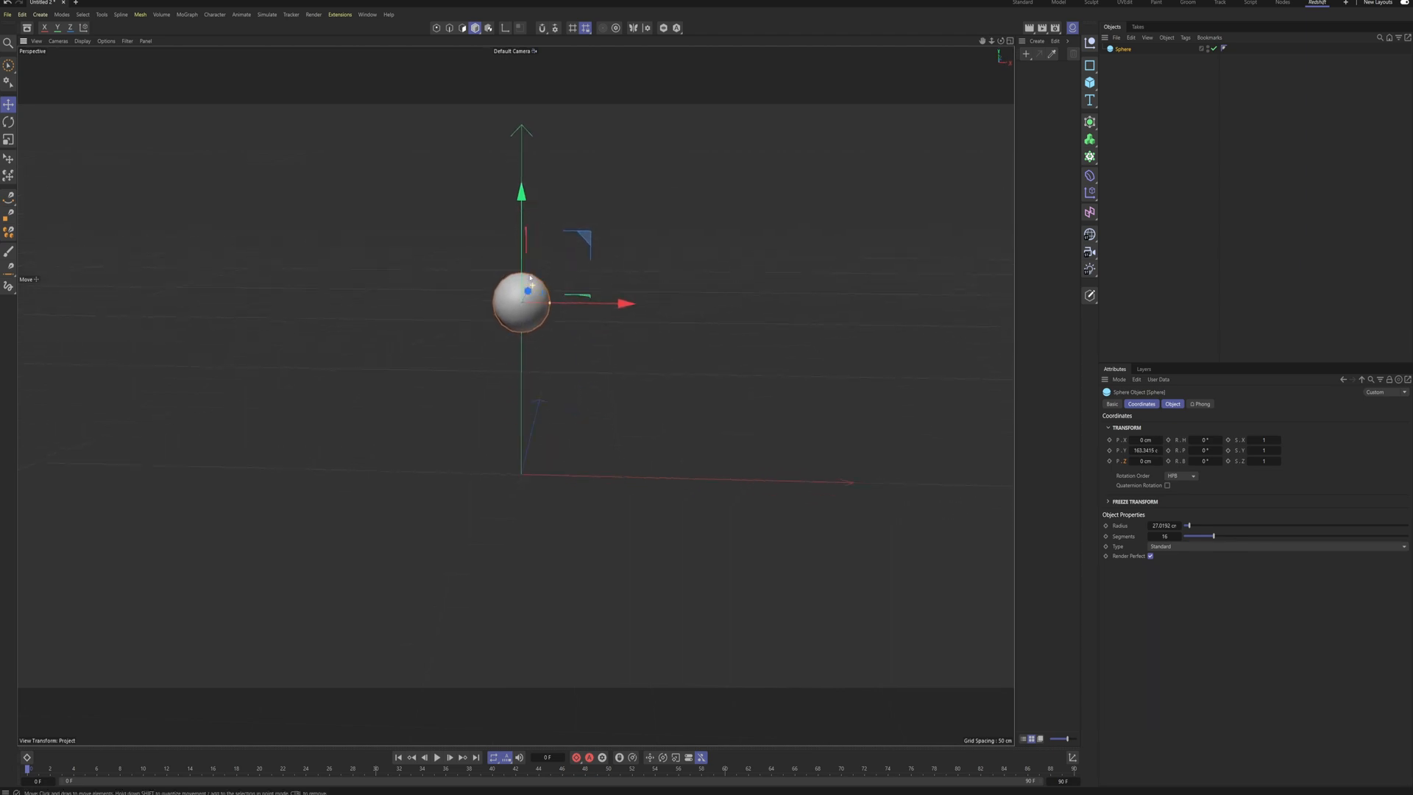
# Step: Give the sphere a Pyro Emitter simulation tag and play the animation to preview the fire
pyautogui.rightClick(1124, 53)
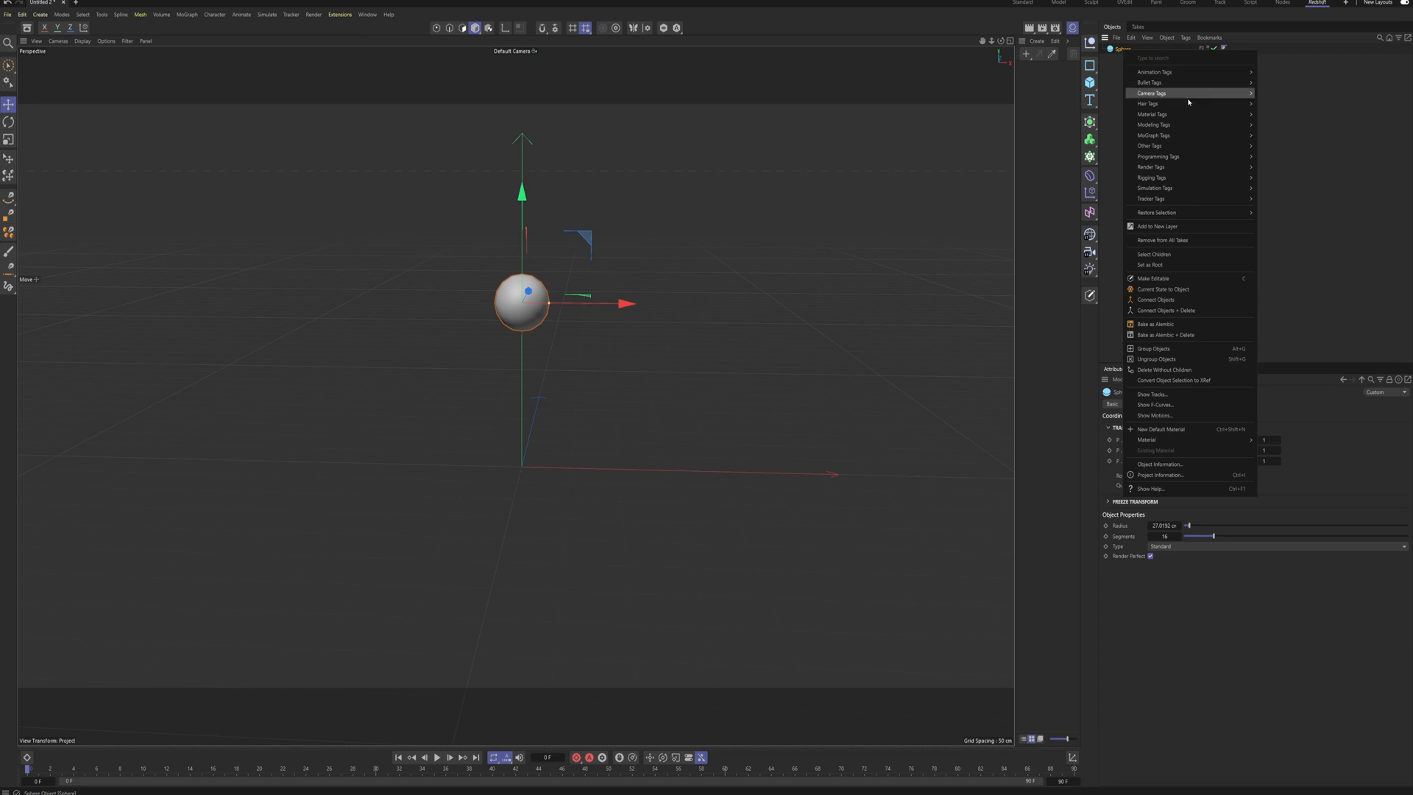
pyautogui.moveTo(1161, 189)
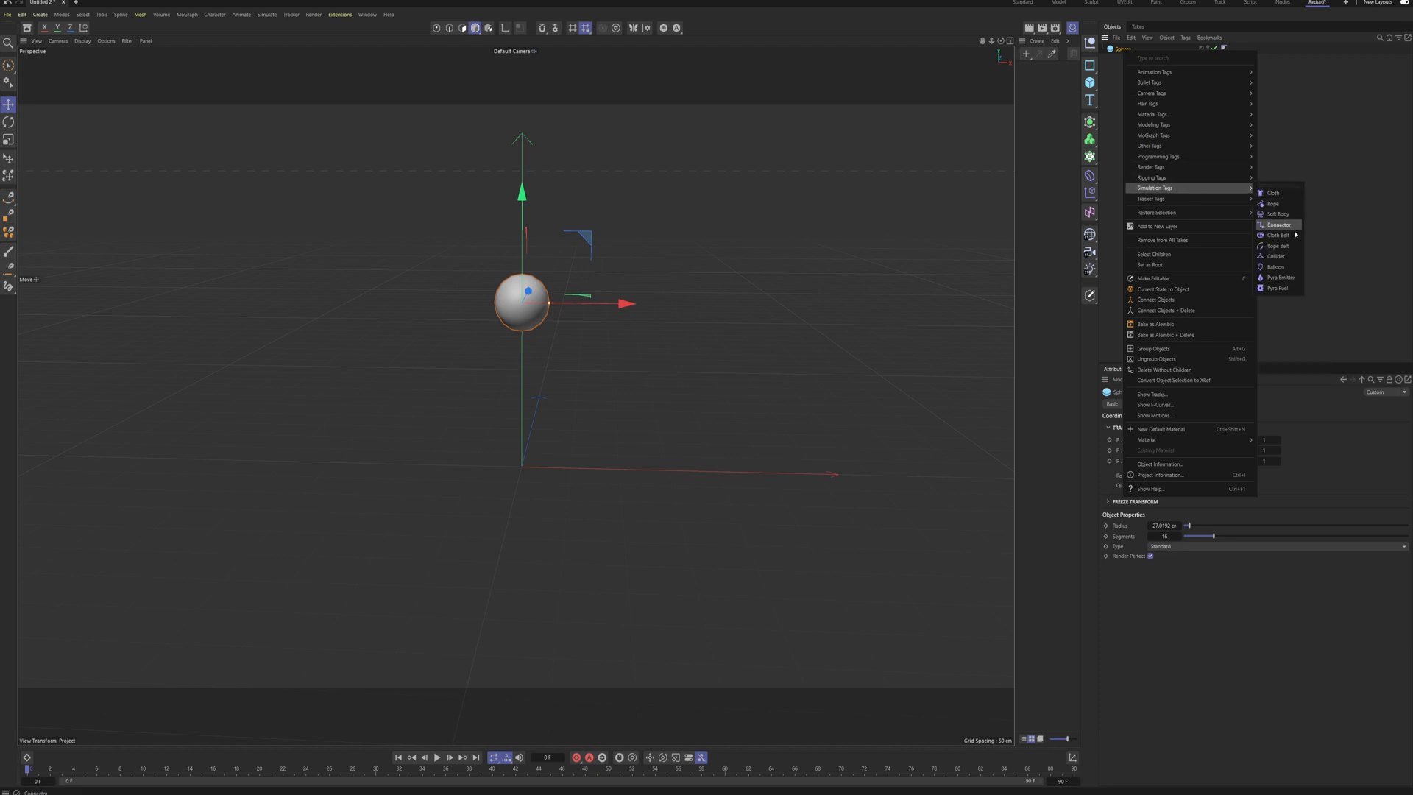
pyautogui.click(1281, 278)
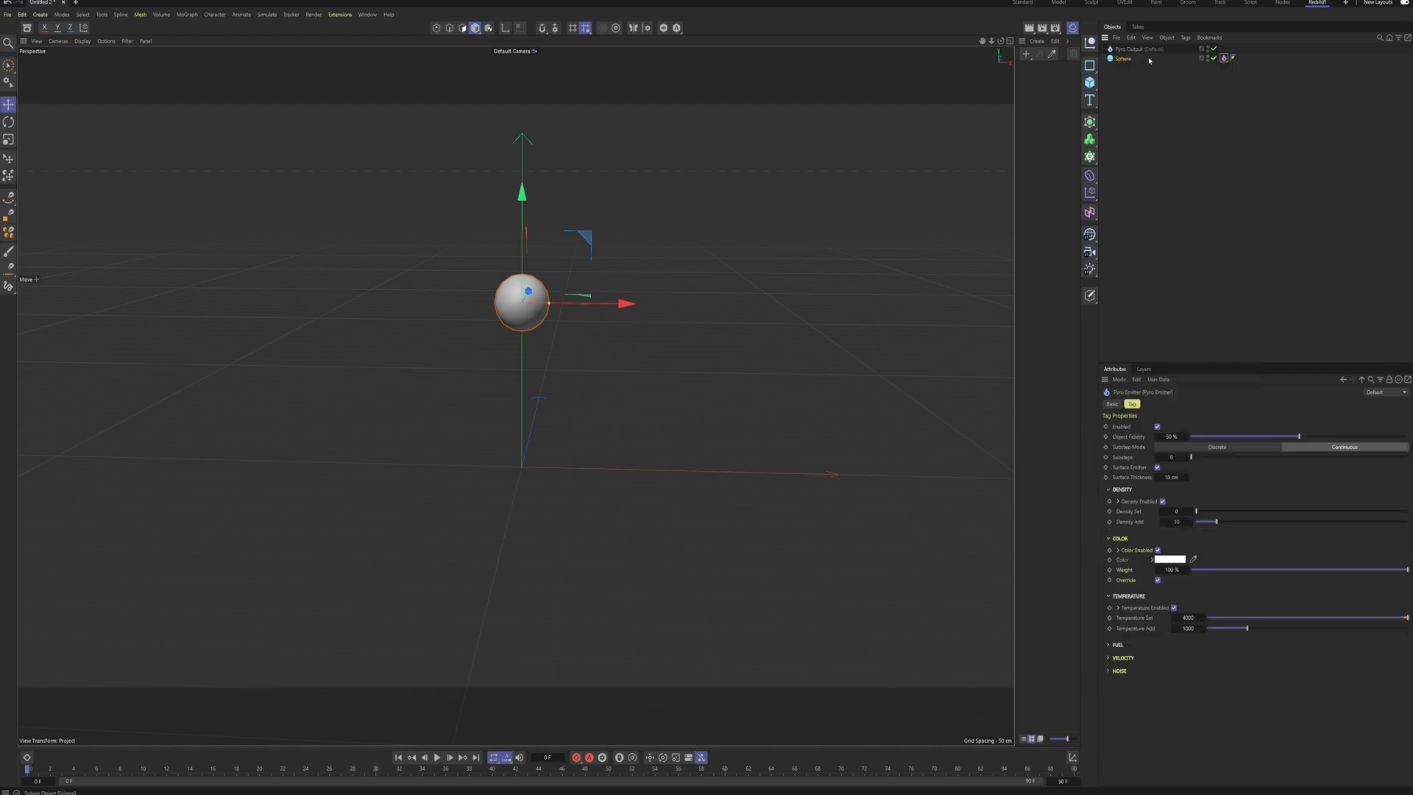
pyautogui.click(437, 757)
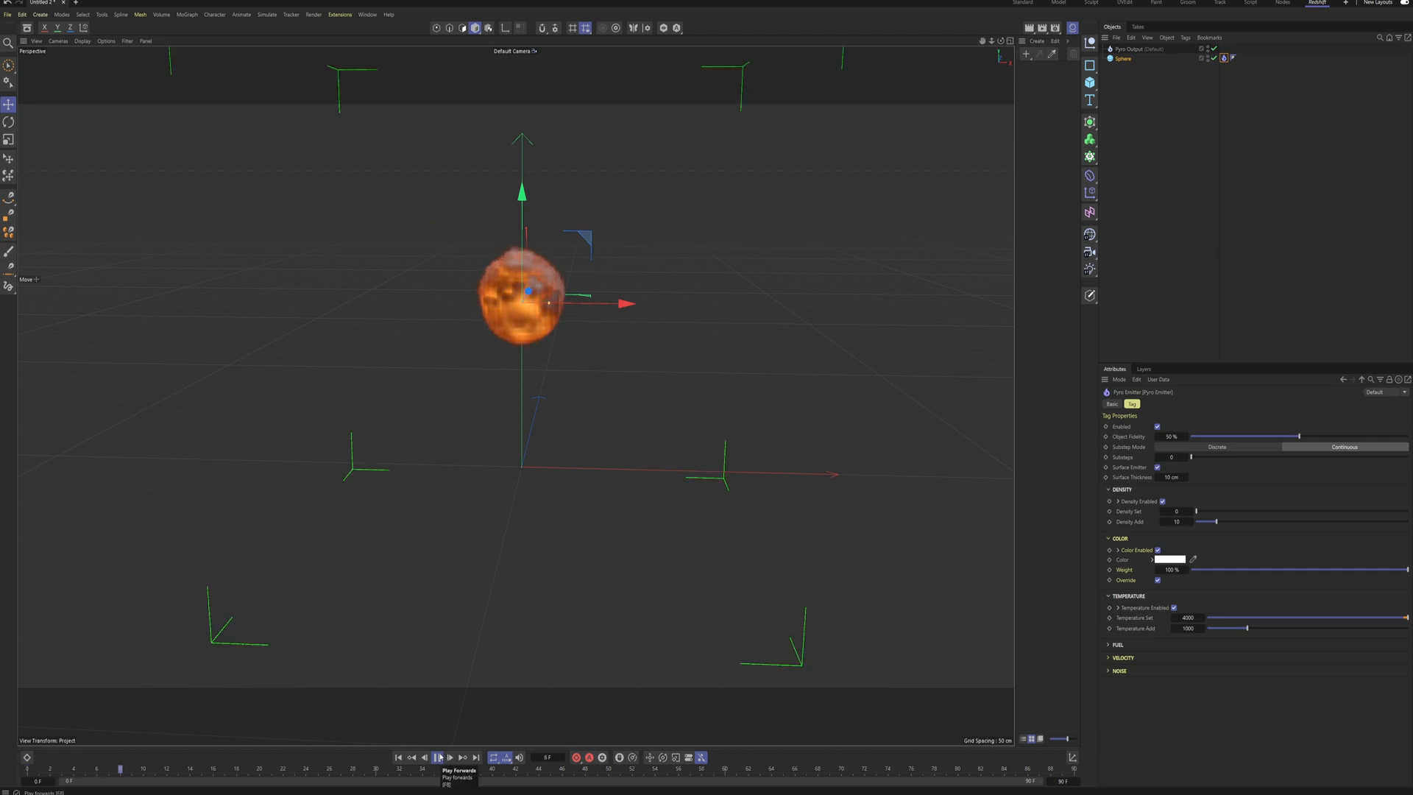
pyautogui.keyDown('alt'); pyautogui.moveTo(524, 267); pyautogui.dragTo(496, 640); pyautogui.keyUp('alt')
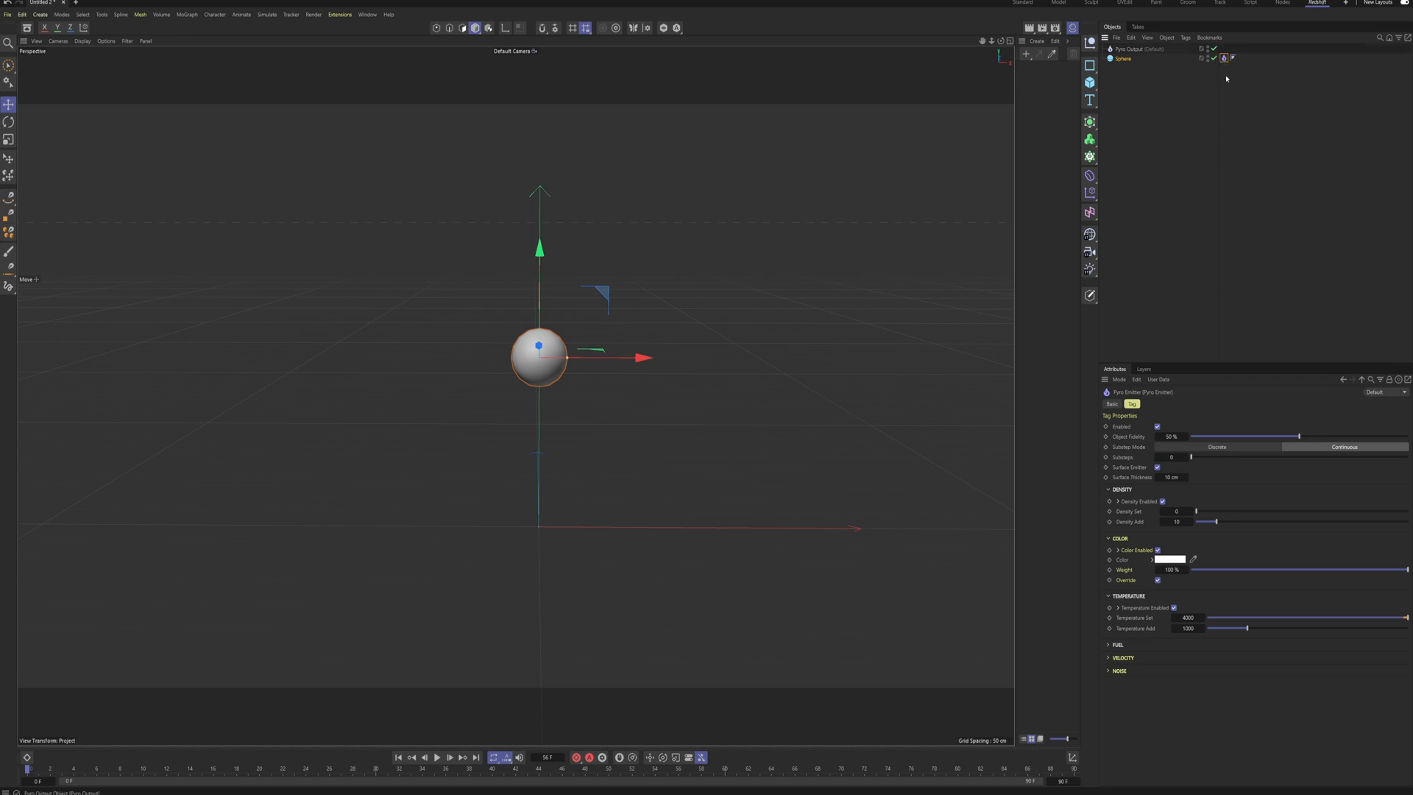
# Step: Disable temperature on the sphere's Pyro Emitter and set its surface thickness to 5 cm
pyautogui.click(1173, 608)
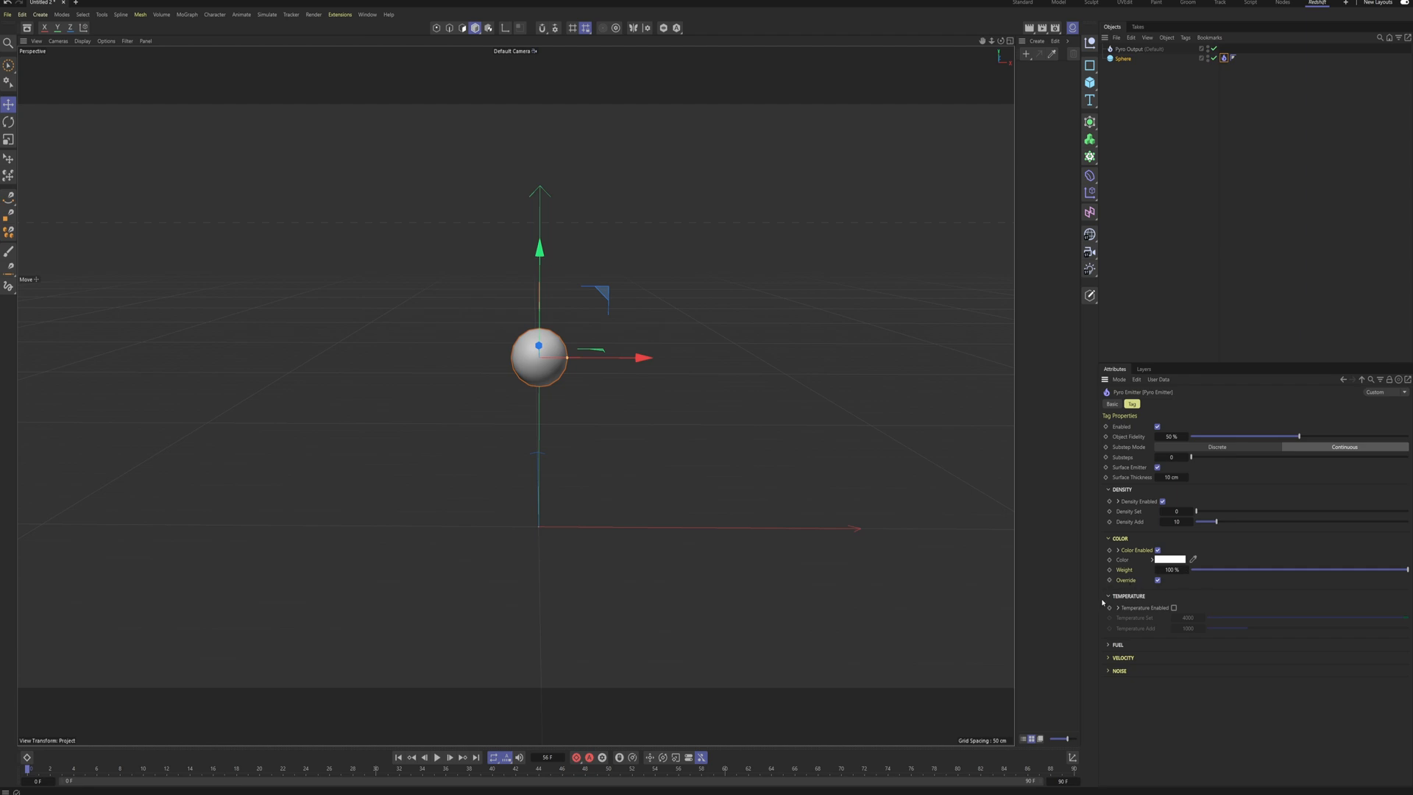
pyautogui.click(1170, 477)
pyautogui.write('5')
# Step: Switch off the Density and Temperature channels of the Pyro Output object
pyautogui.click(1128, 49)
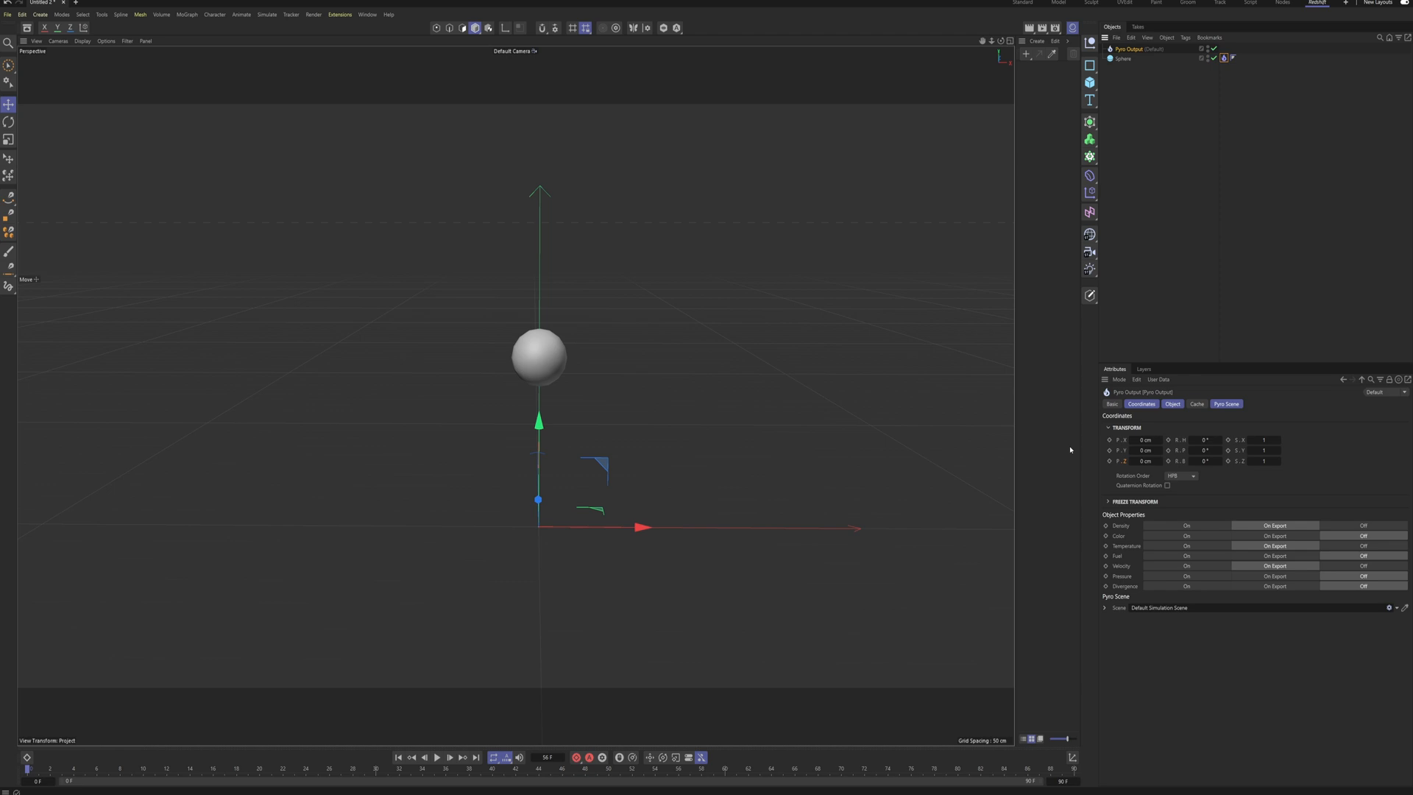
pyautogui.click(1361, 527)
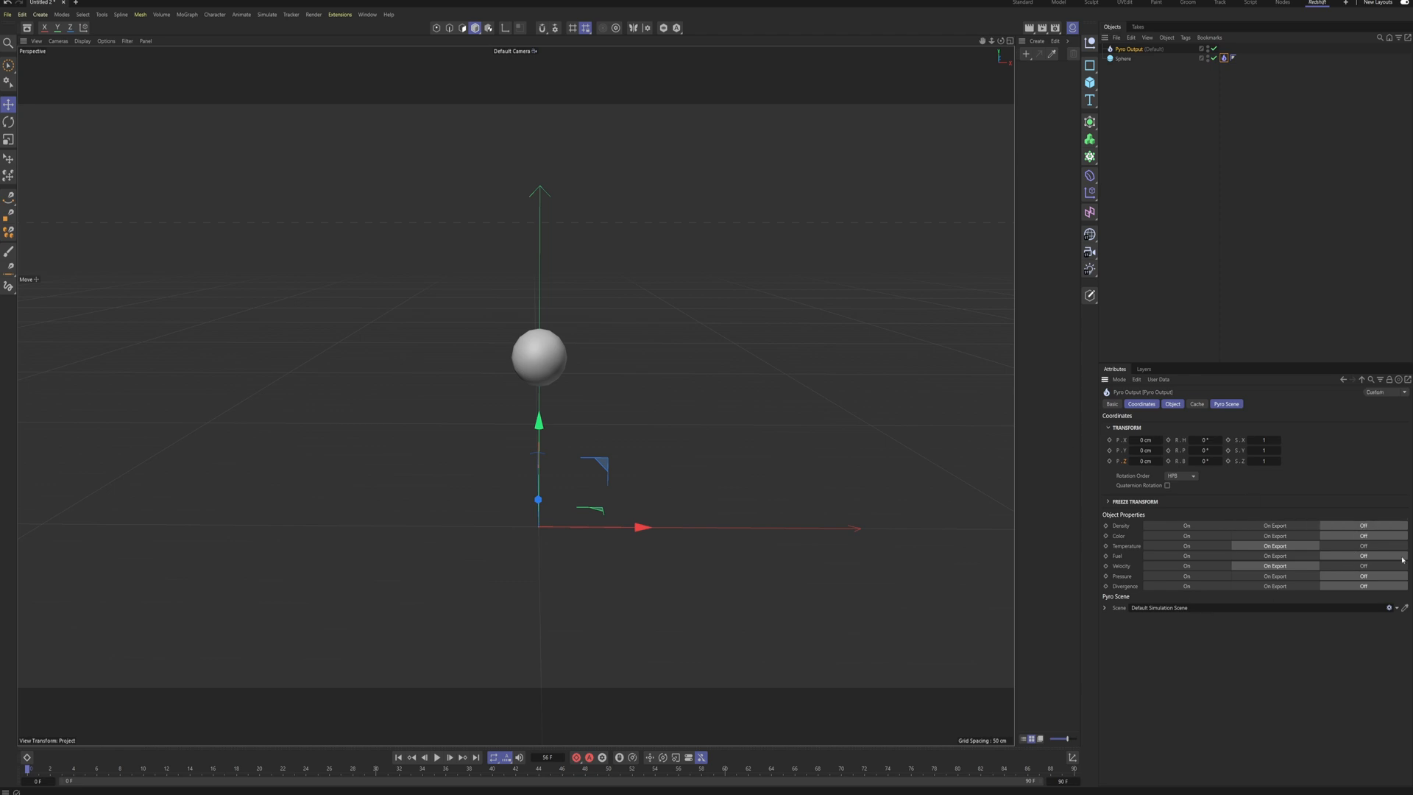
pyautogui.click(1359, 546)
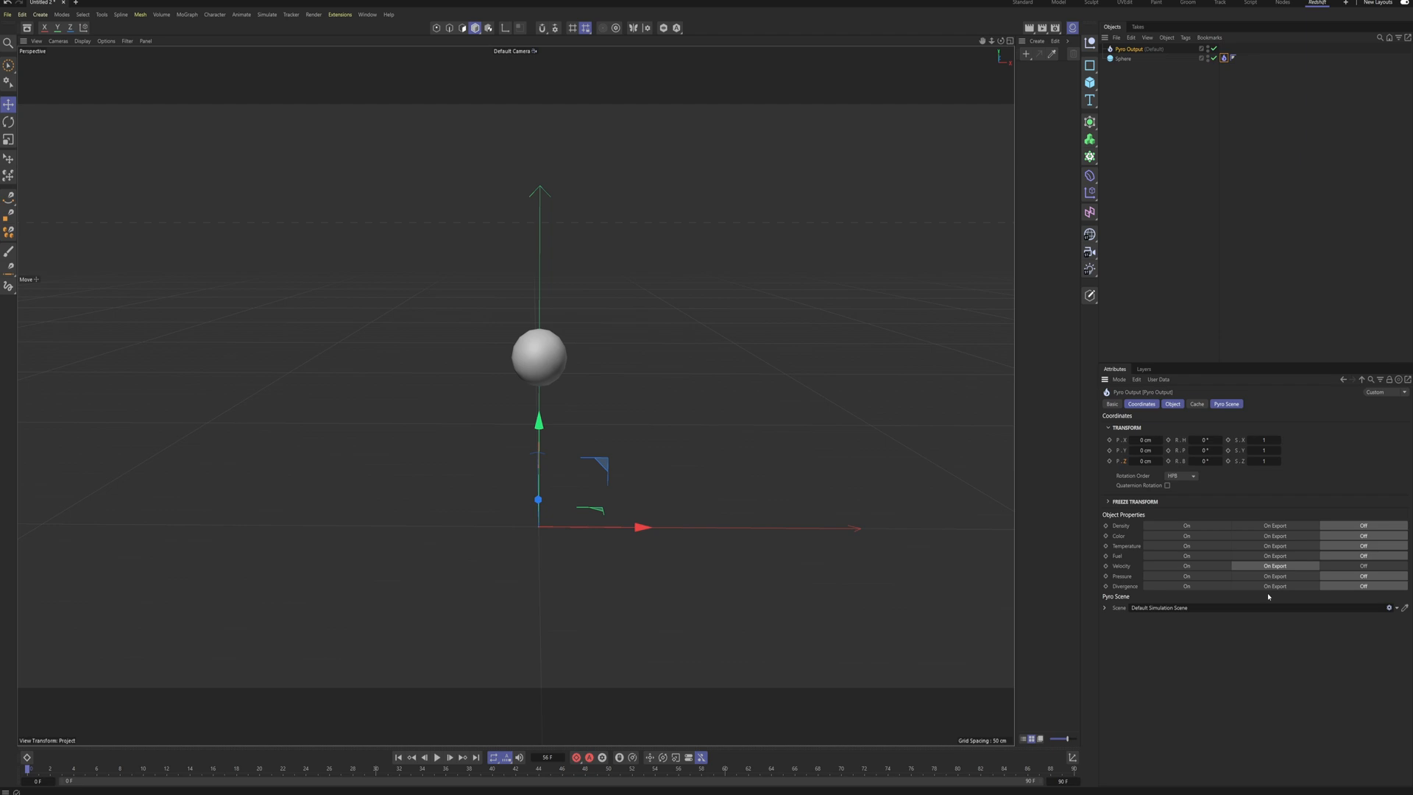
# Step: In the pyro scene settings, set the turbulence strength to 0 and the relative density and temperature dissipation to 0 %
pyautogui.click(1226, 404)
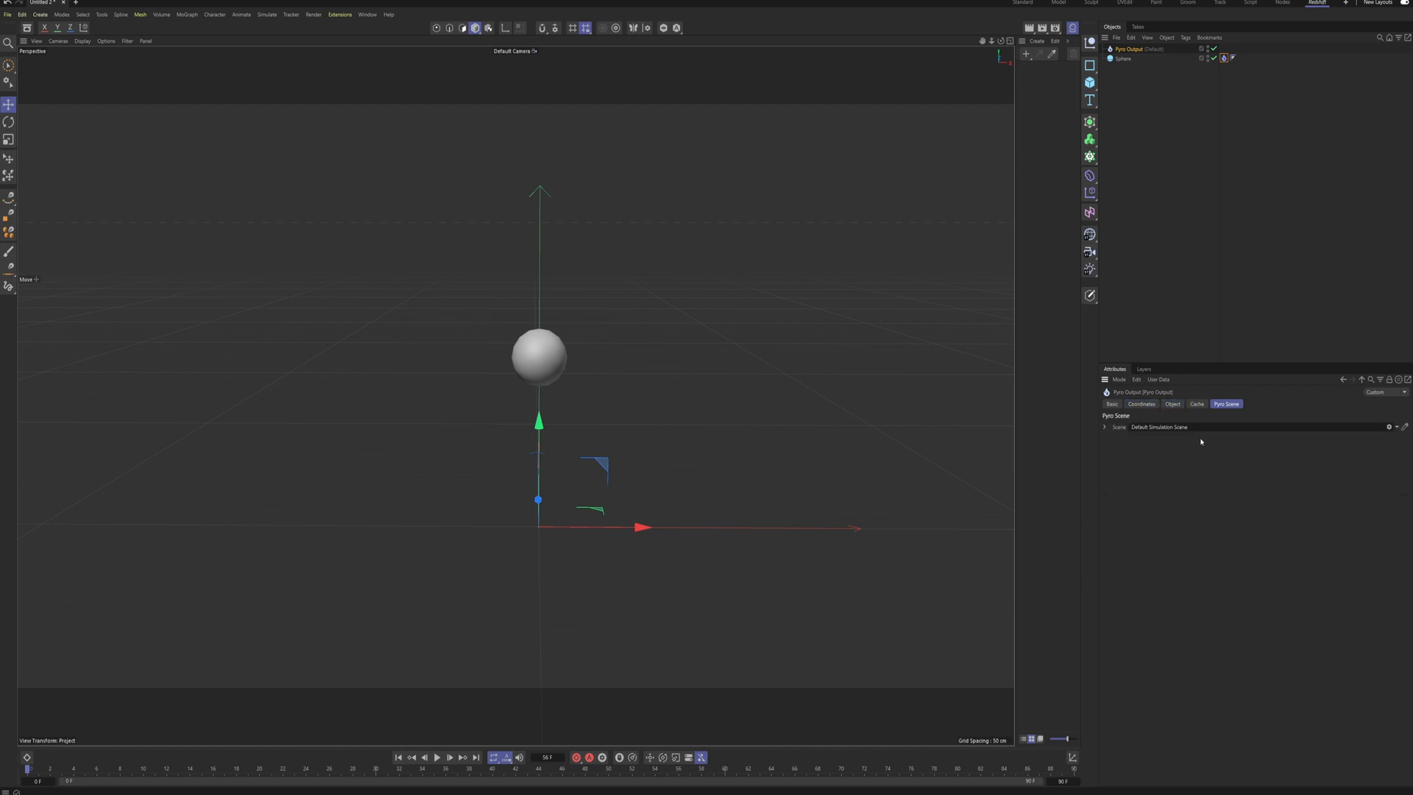
pyautogui.click(1104, 427)
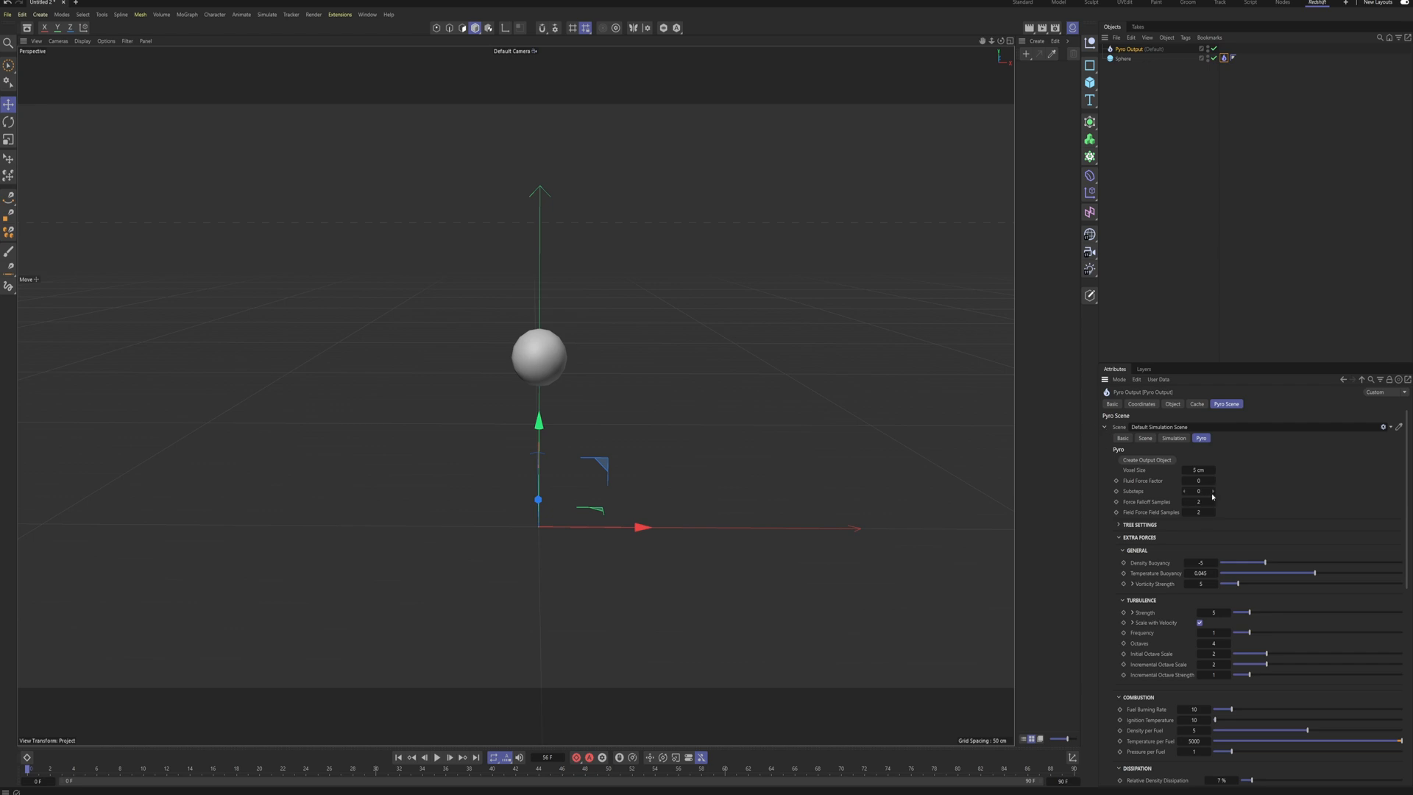
pyautogui.scroll(-3, 1140, 534)
pyautogui.scroll(3, 1141, 536)
pyautogui.scroll(-2, 1130, 501)
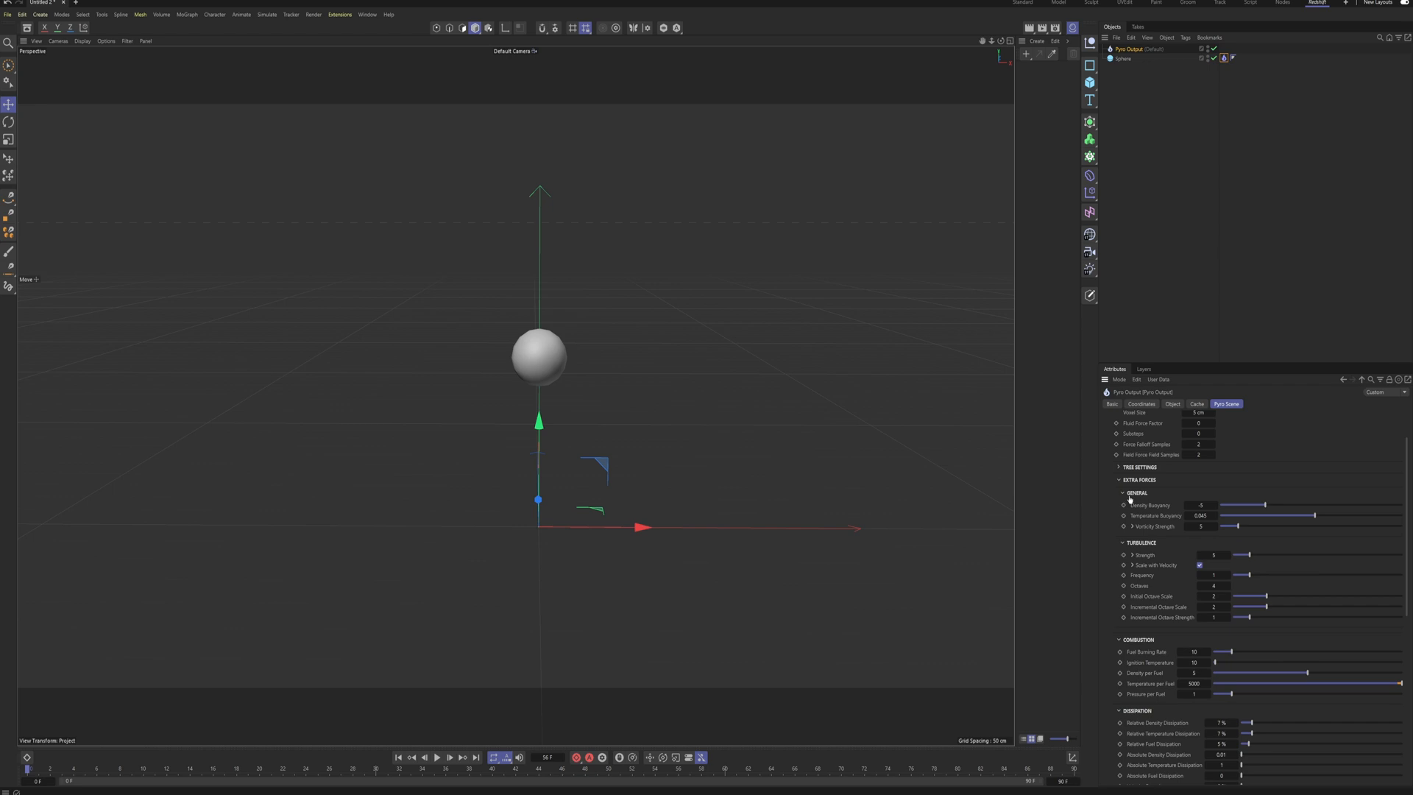
pyautogui.click(1216, 555)
pyautogui.write('0')
pyautogui.press('Return')
pyautogui.scroll(-6, 1150, 620)
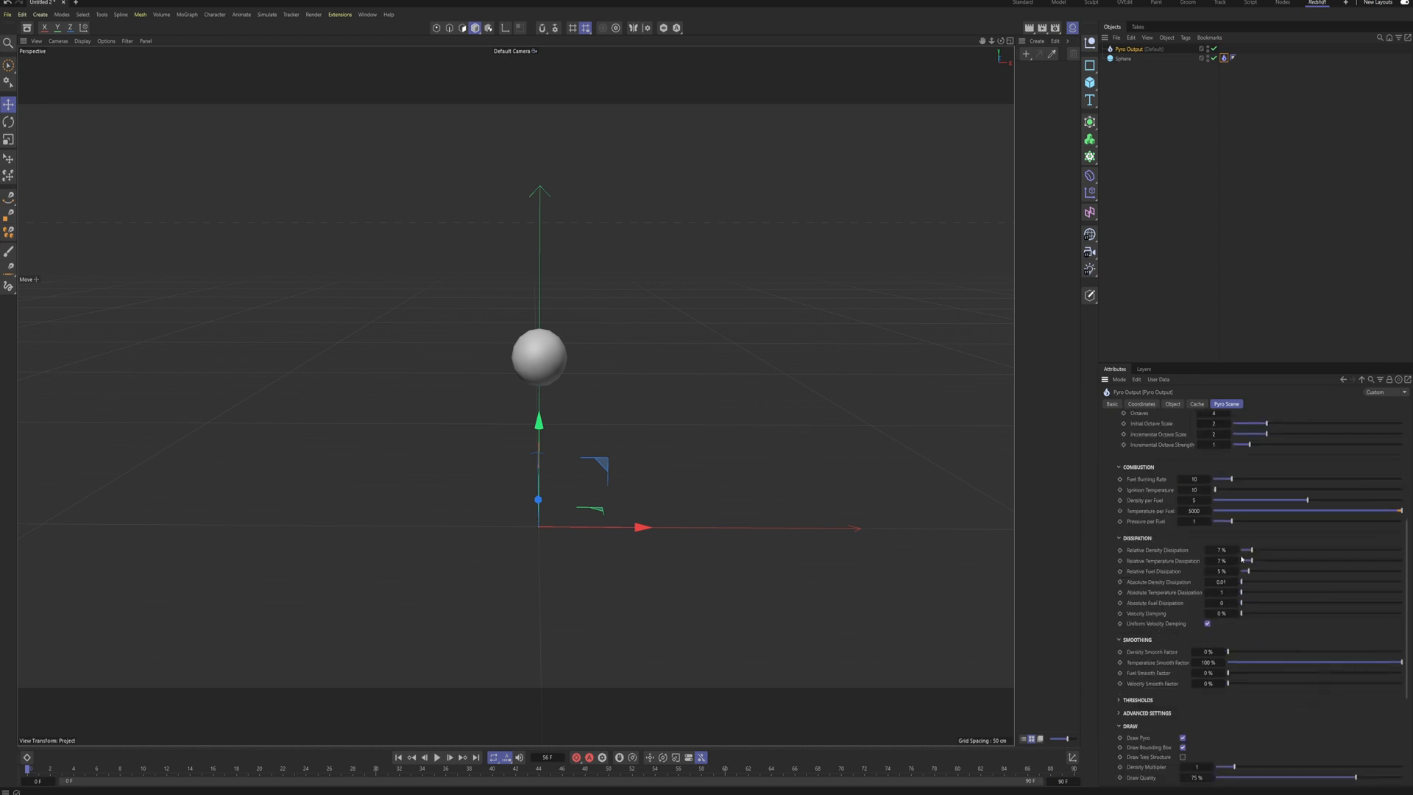
pyautogui.moveTo(1251, 551); pyautogui.dragTo(1169, 567)
# Step: Set the density, temperature, fuel and velocity smooth factors of the pyro scene to 25 %
pyautogui.scroll(-3, 1169, 560)
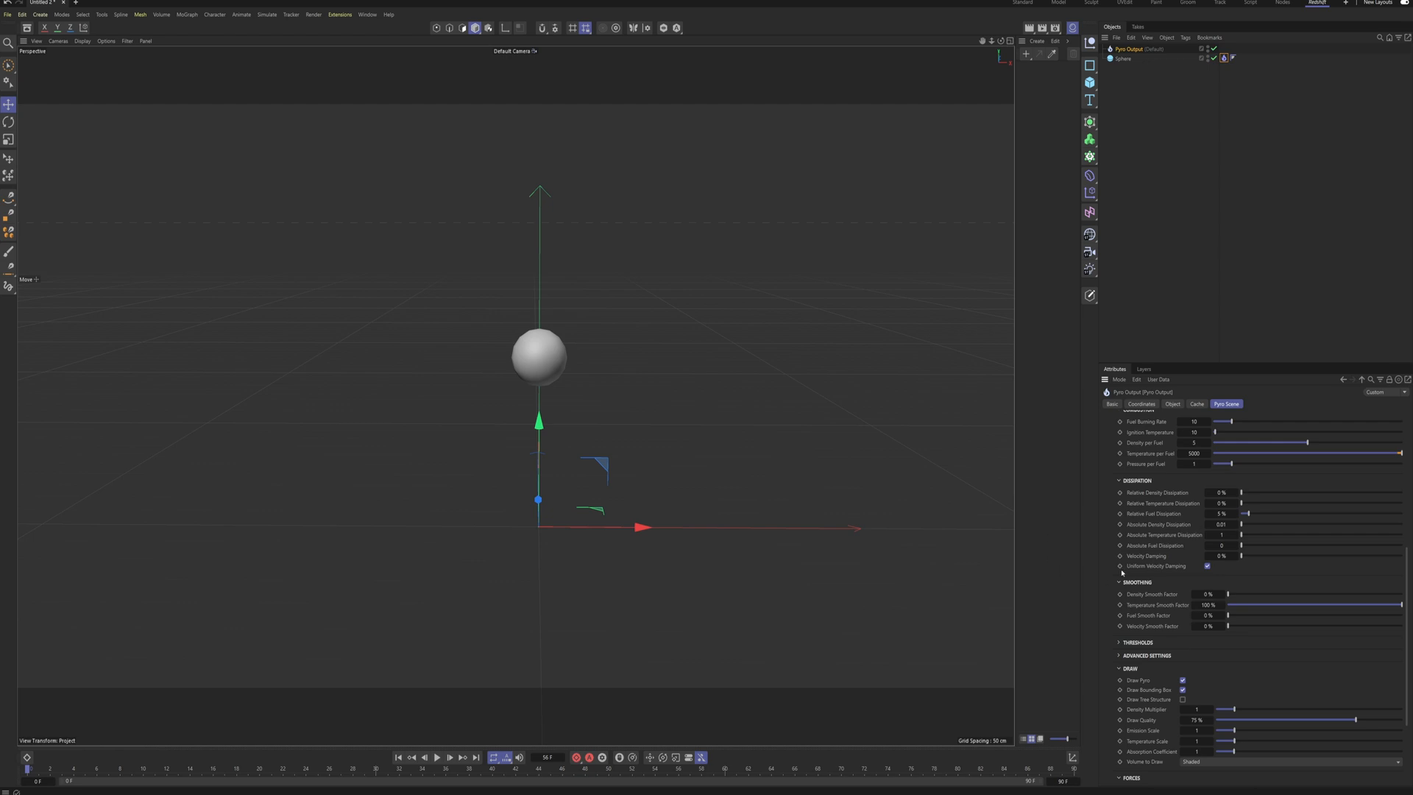
pyautogui.click(1208, 593)
pyautogui.write('25')
pyautogui.click(1208, 604)
pyautogui.write('25')
pyautogui.click(1208, 615)
pyautogui.write('25')
pyautogui.click(1210, 625)
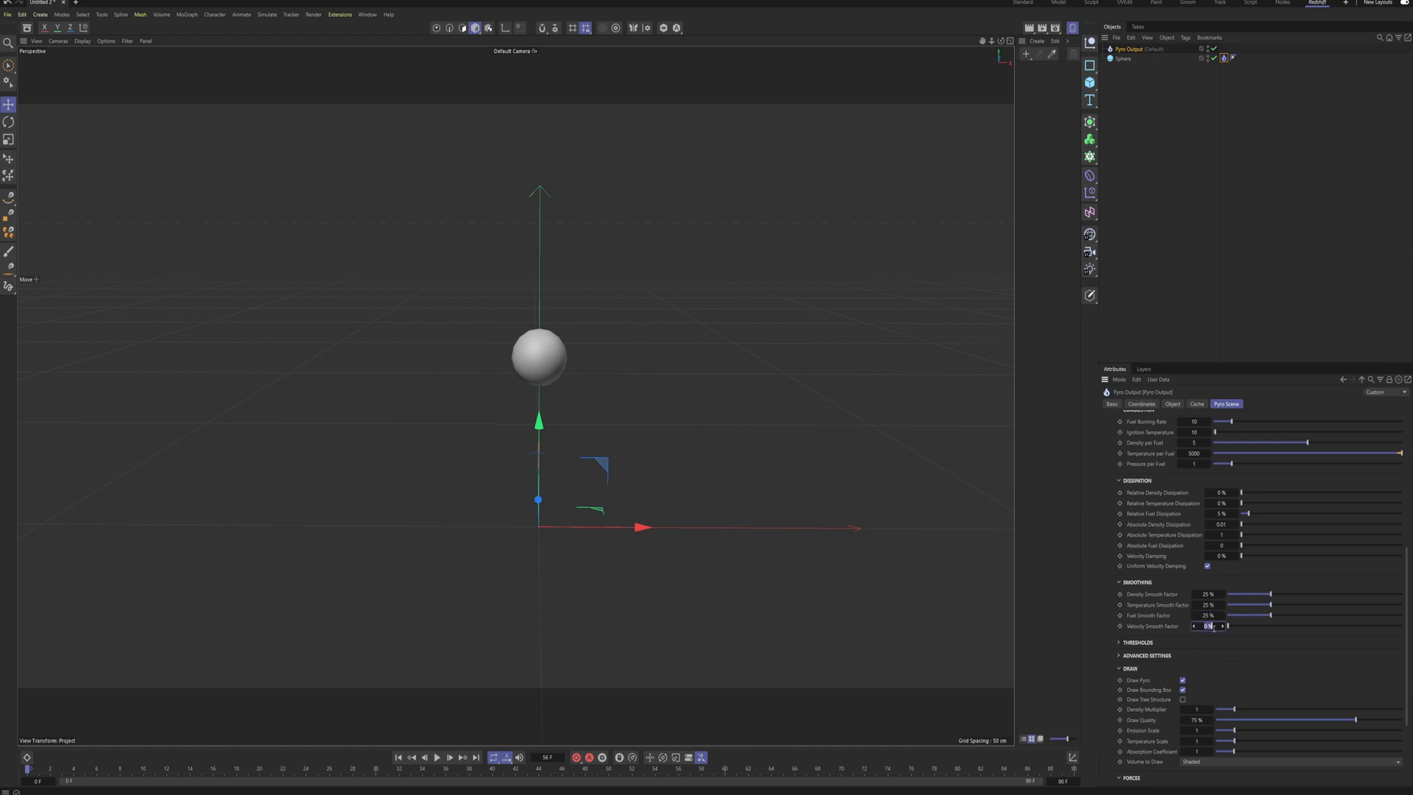
pyautogui.write('25')
# Step: Change the force mode of the pyro scene to Include
pyautogui.scroll(-3, 1177, 633)
pyautogui.click(1172, 667)
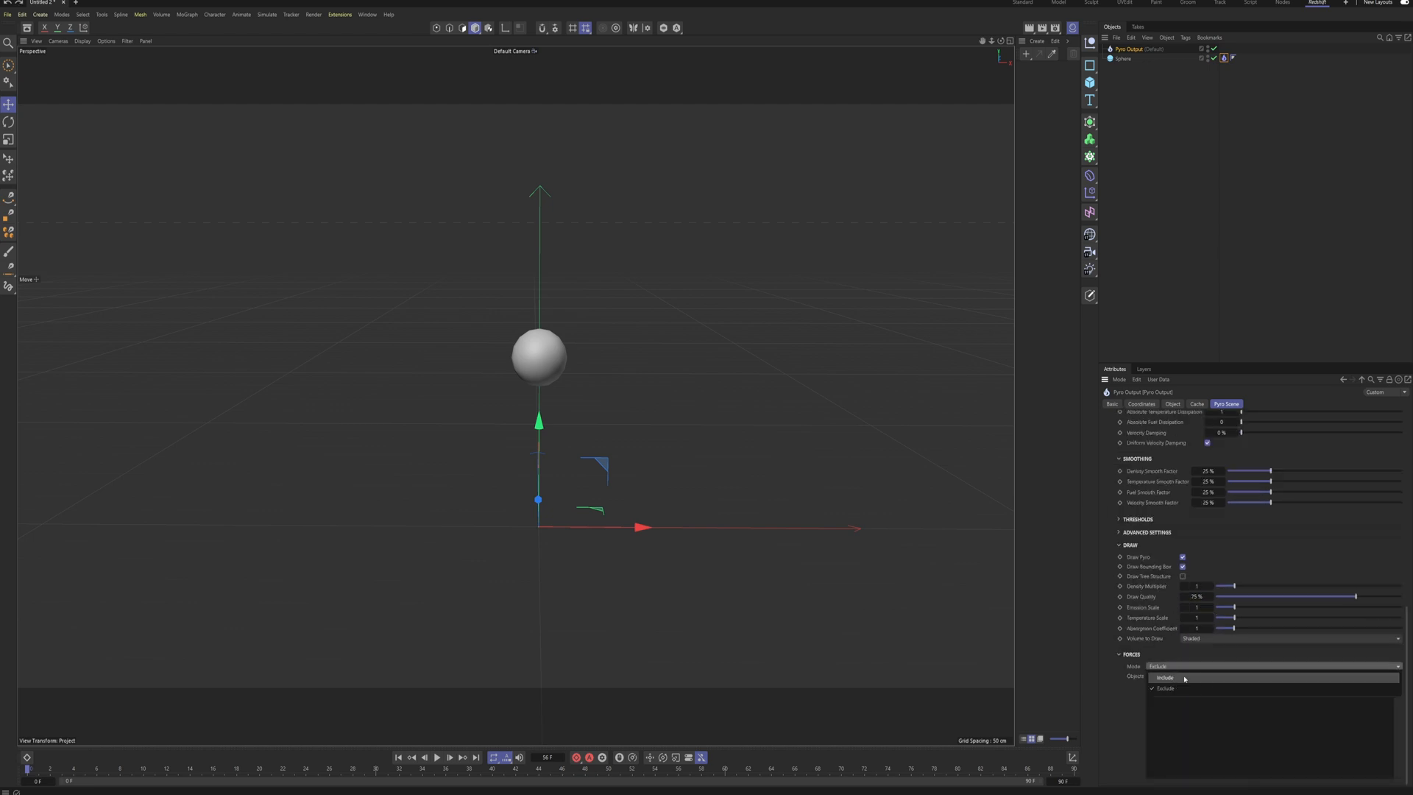
pyautogui.click(1184, 678)
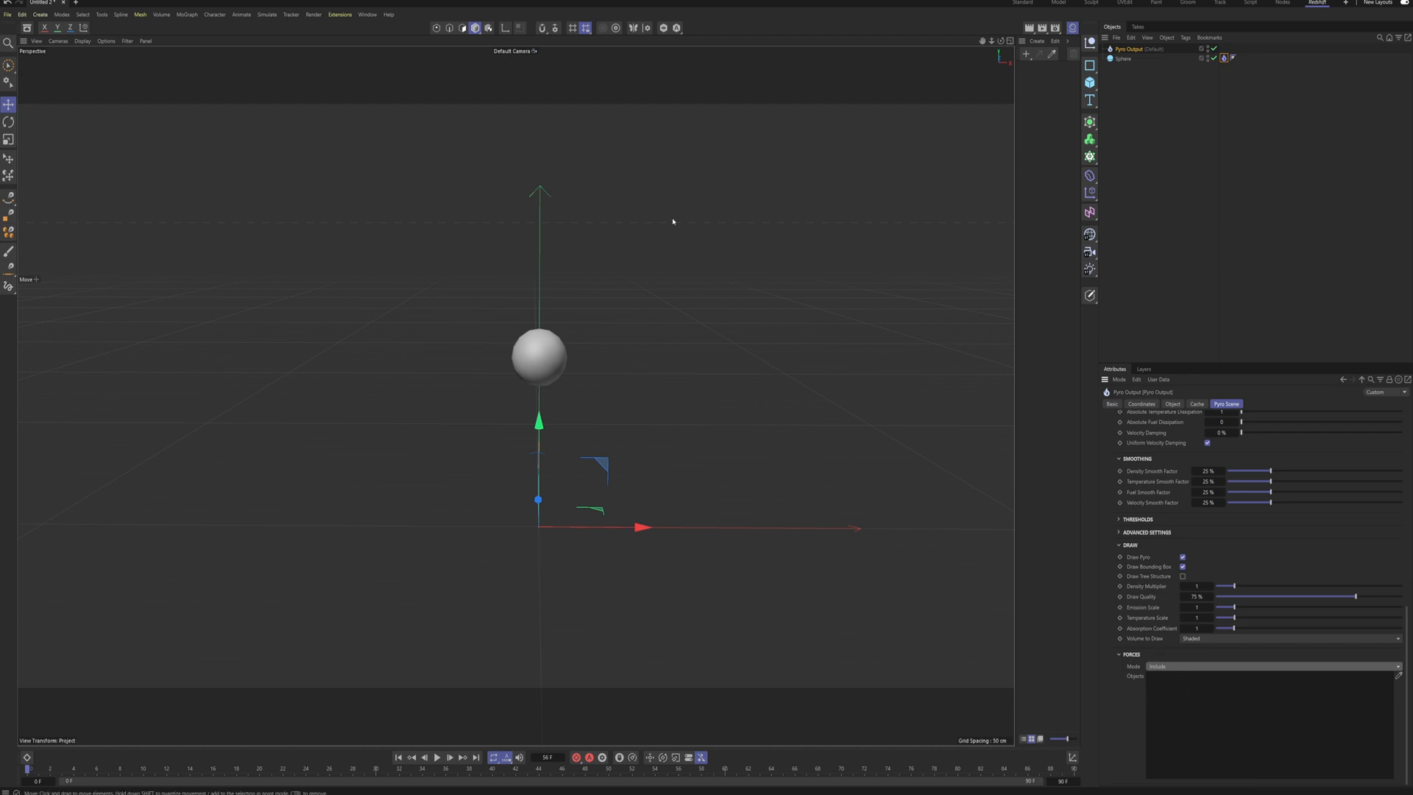
# Step: Create a Wind force and add it to the included forces of the Pyro Output's scene
pyautogui.click(266, 14)
pyautogui.moveTo(294, 34)
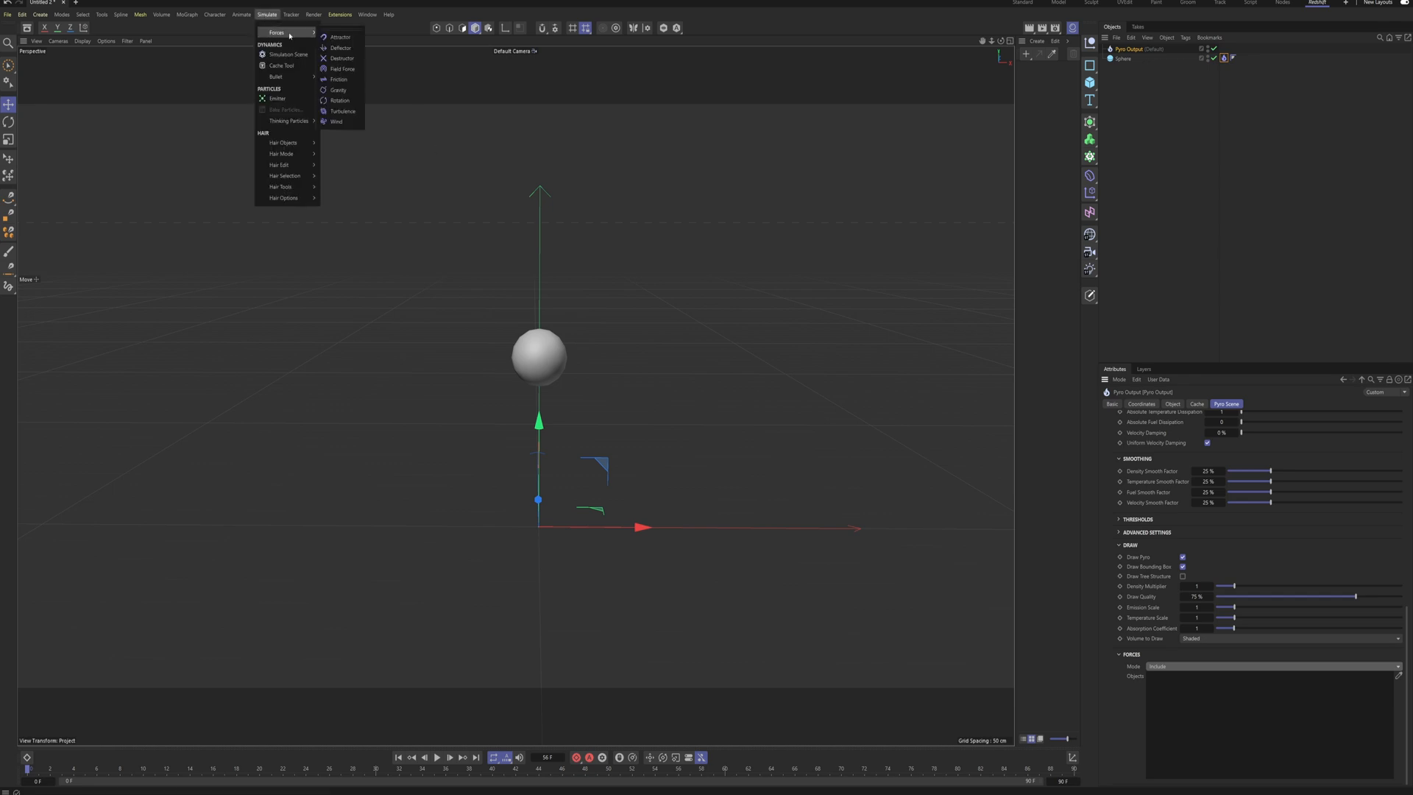
pyautogui.click(337, 121)
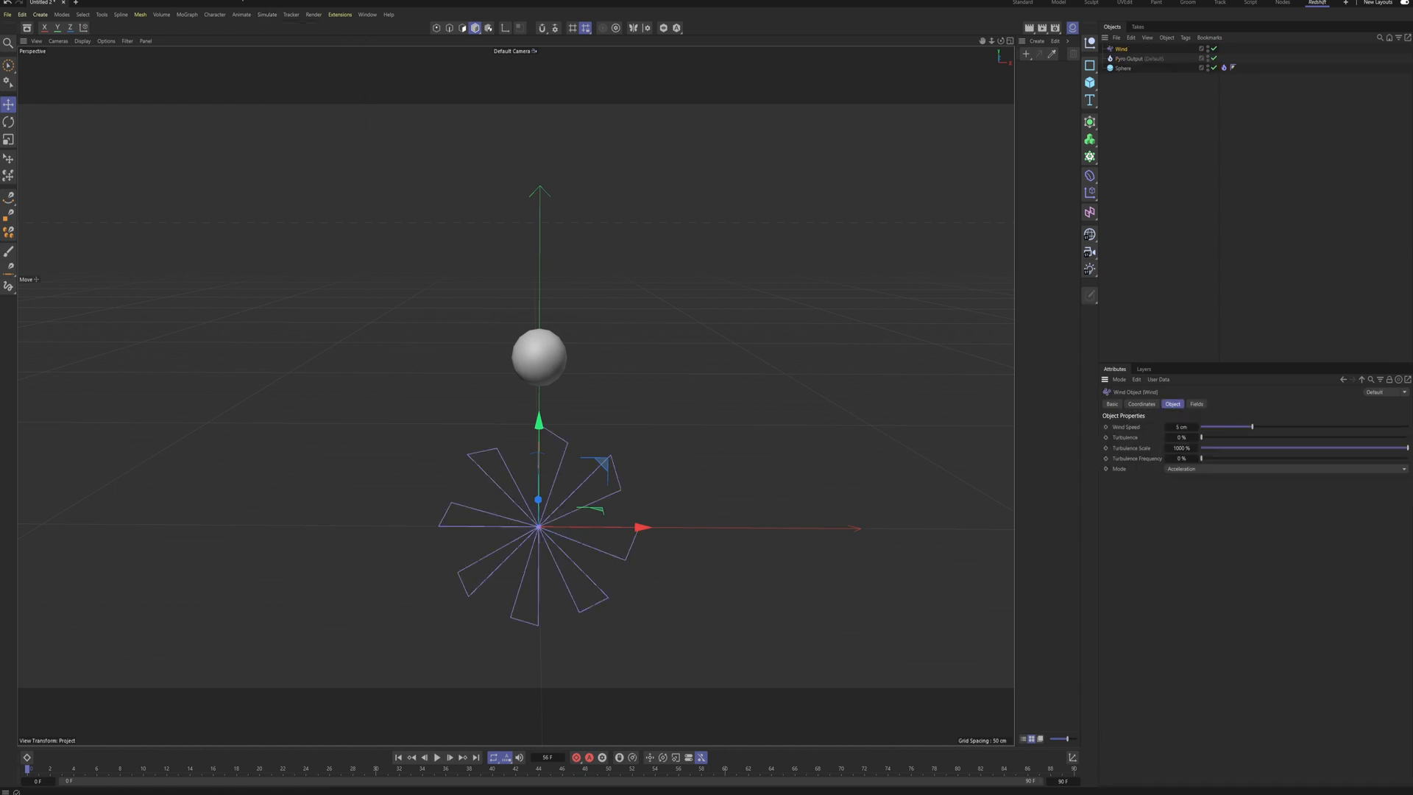
pyautogui.click(1224, 68)
pyautogui.click(1127, 59)
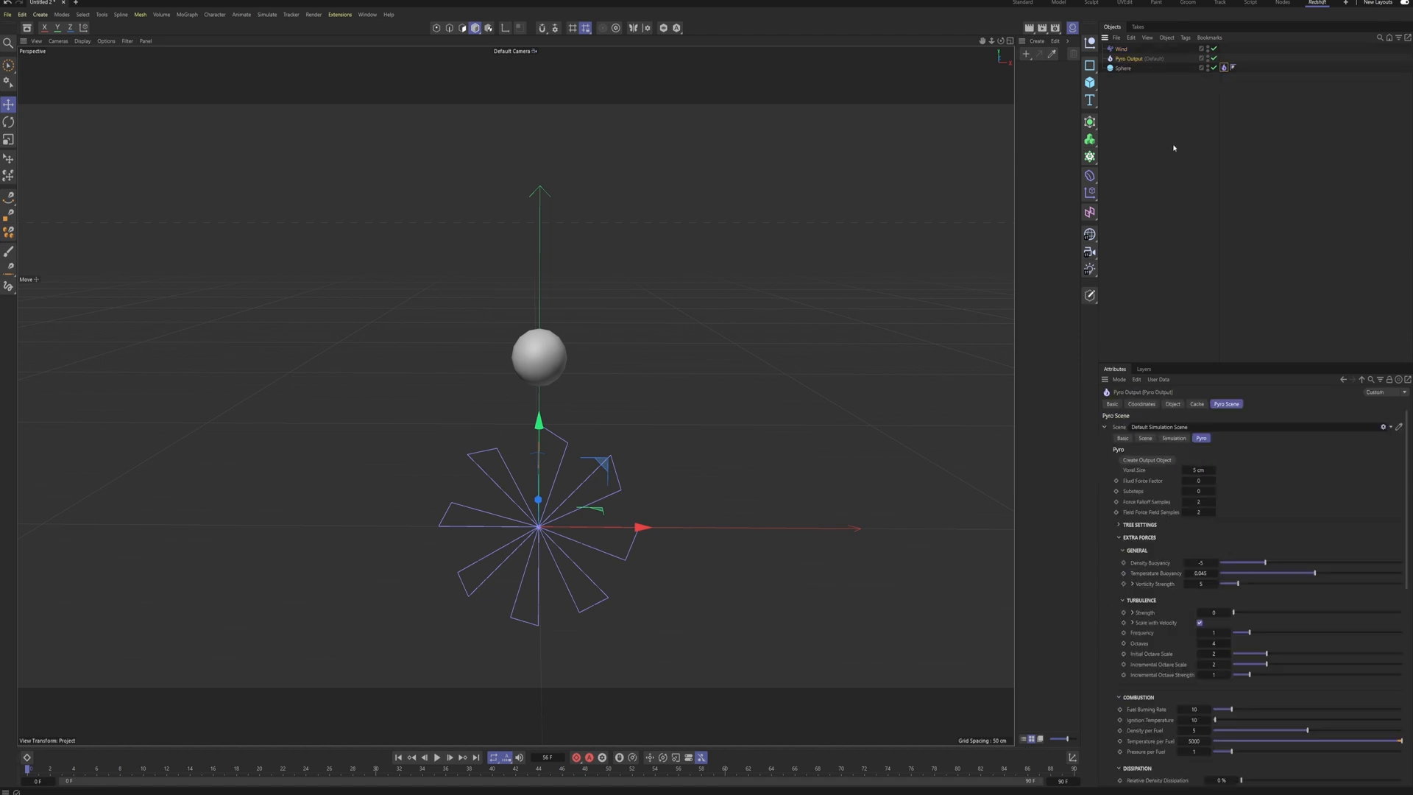
pyautogui.scroll(-10, 1127, 609)
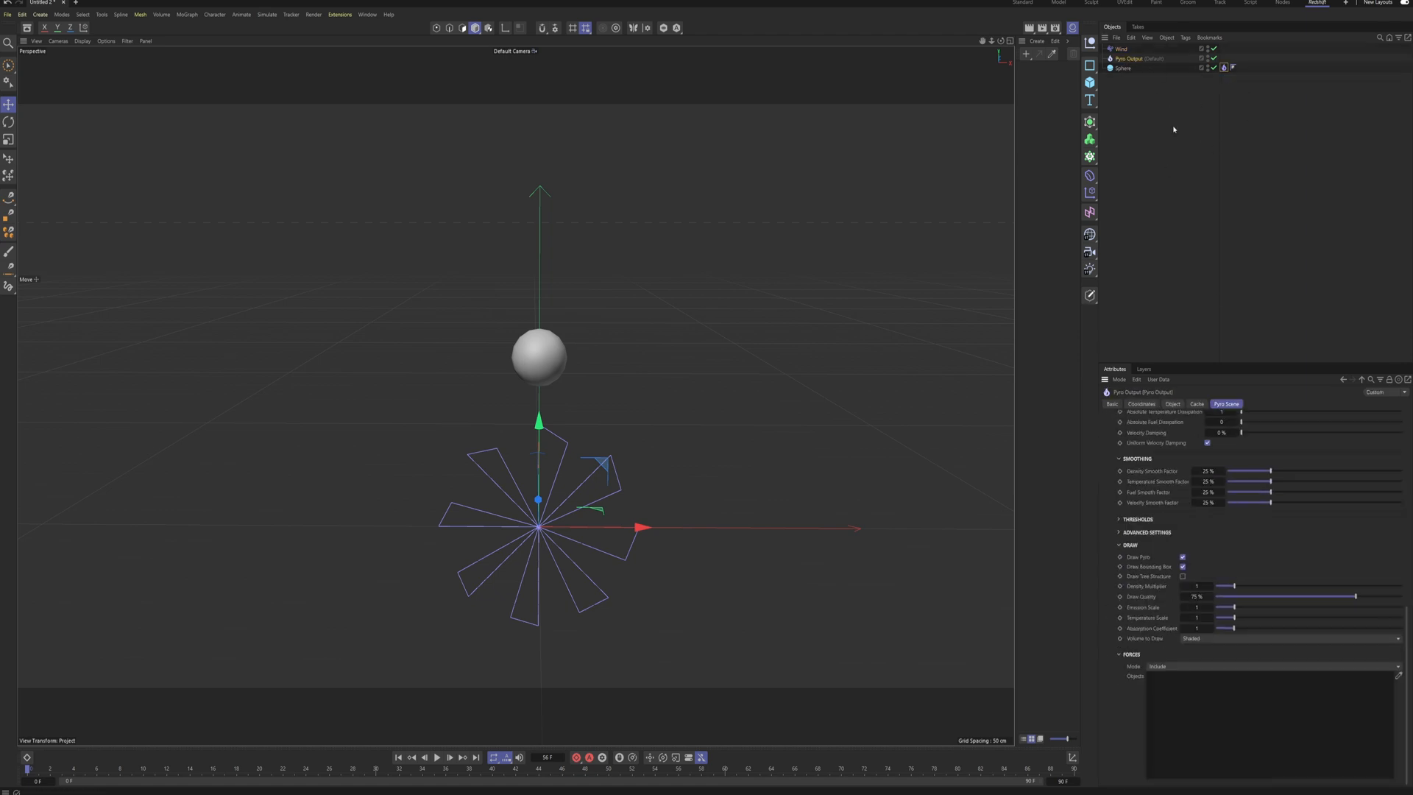
pyautogui.moveTo(1120, 49); pyautogui.dragTo(1195, 704)
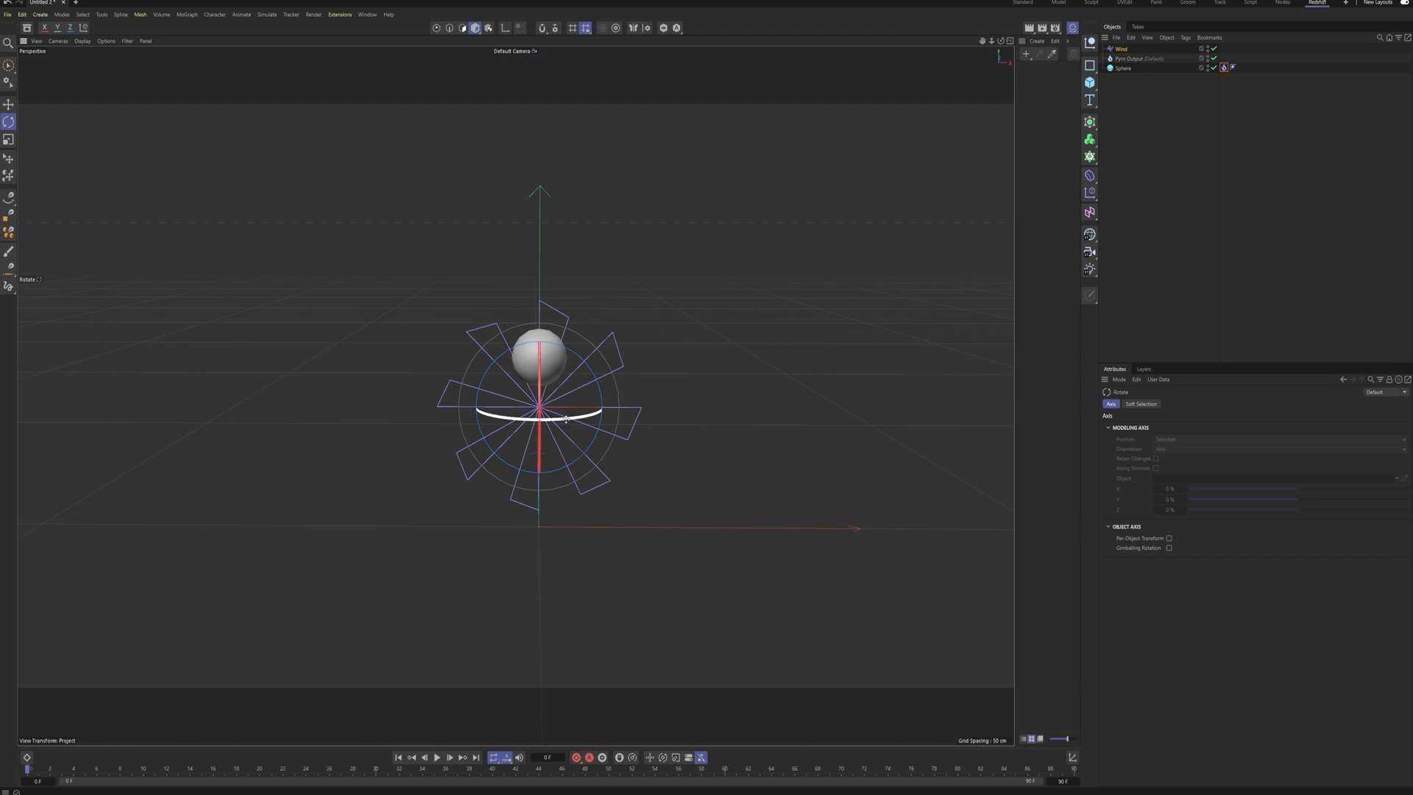
# Step: Rotate the Wind force to blow along the X axis and place it beside the sphere at the sphere's height
pyautogui.moveTo(565, 418); pyautogui.dragTo(463, 414)
pyautogui.press('e')
pyautogui.moveTo(614, 408); pyautogui.dragTo(546, 413)
pyautogui.moveTo(468, 296); pyautogui.dragTo(468, 249)
pyautogui.moveTo(574, 358); pyautogui.dragTo(535, 358)
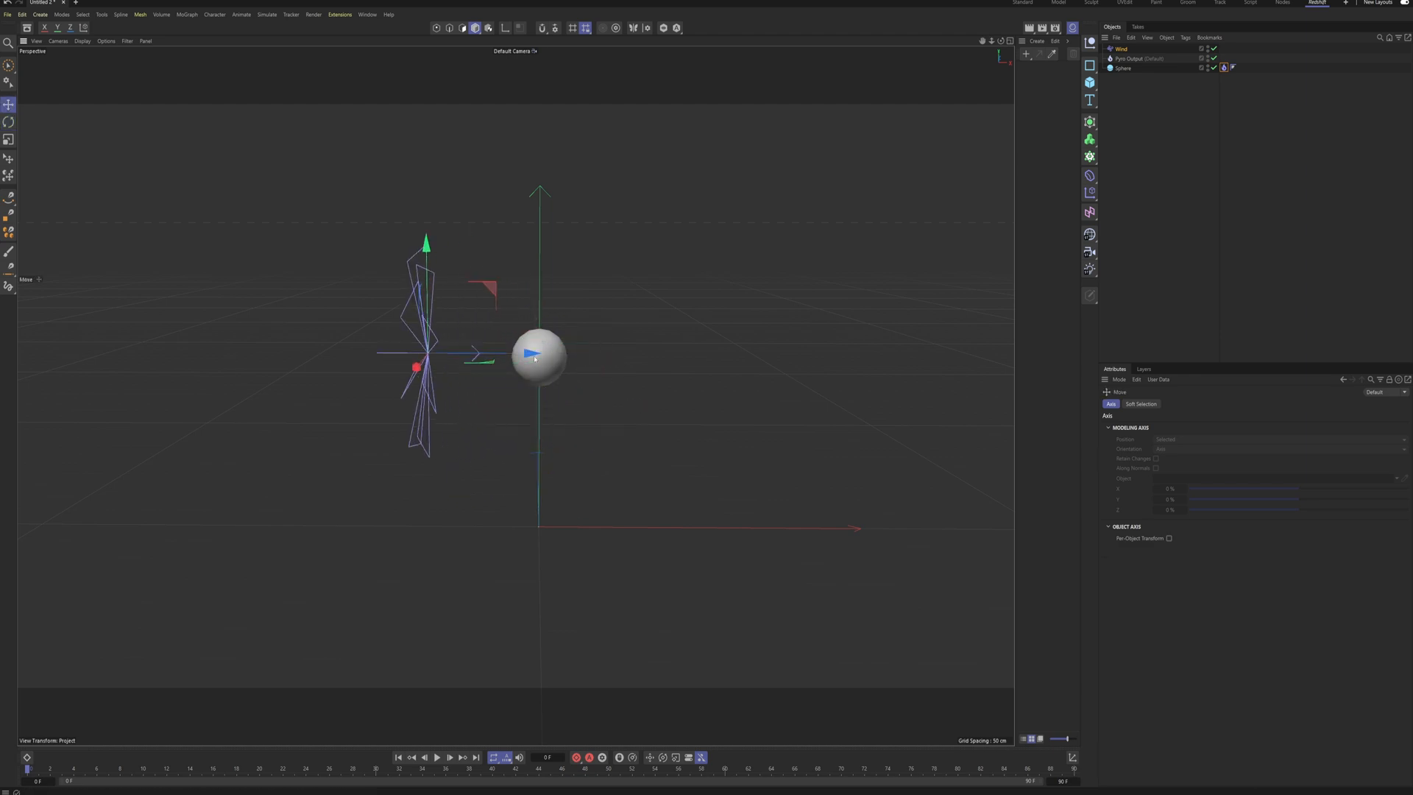
# Step: Play the simulation to check the wind's effect on the smoke and set the Wind force's speed to 50 cm
pyautogui.click(437, 757)
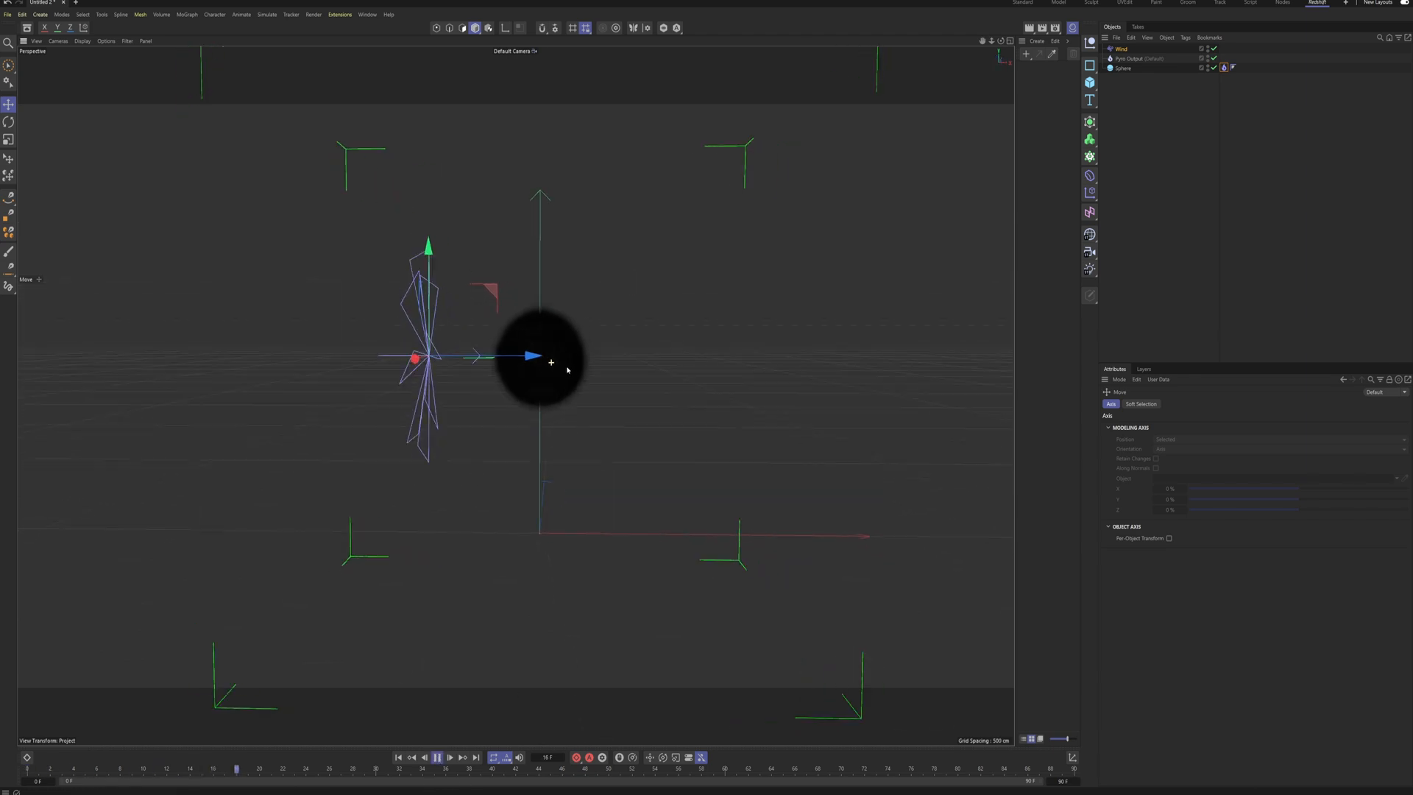
pyautogui.click(1122, 49)
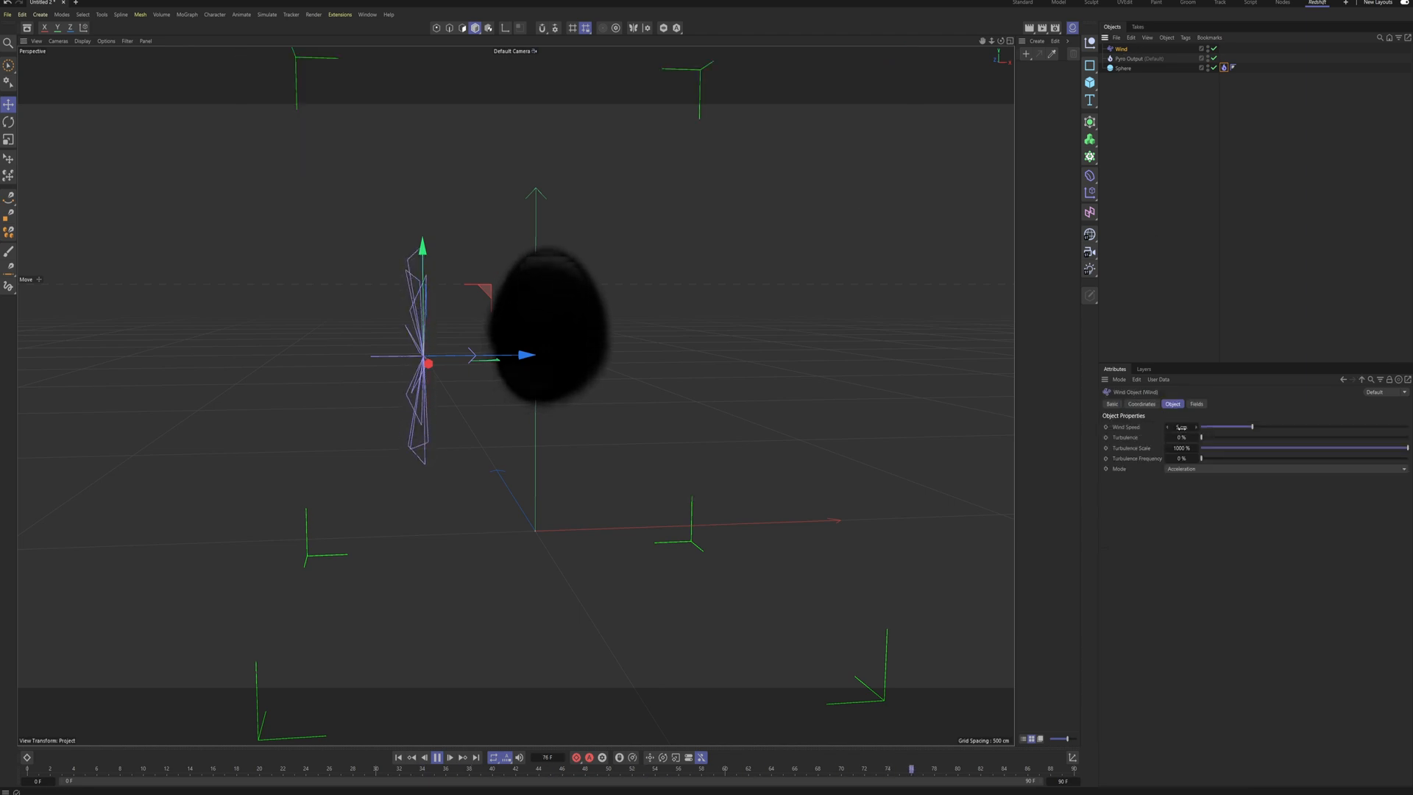
pyautogui.keyDown('alt'); pyautogui.moveTo(534, 348); pyautogui.dragTo(682, 368); pyautogui.keyUp('alt')
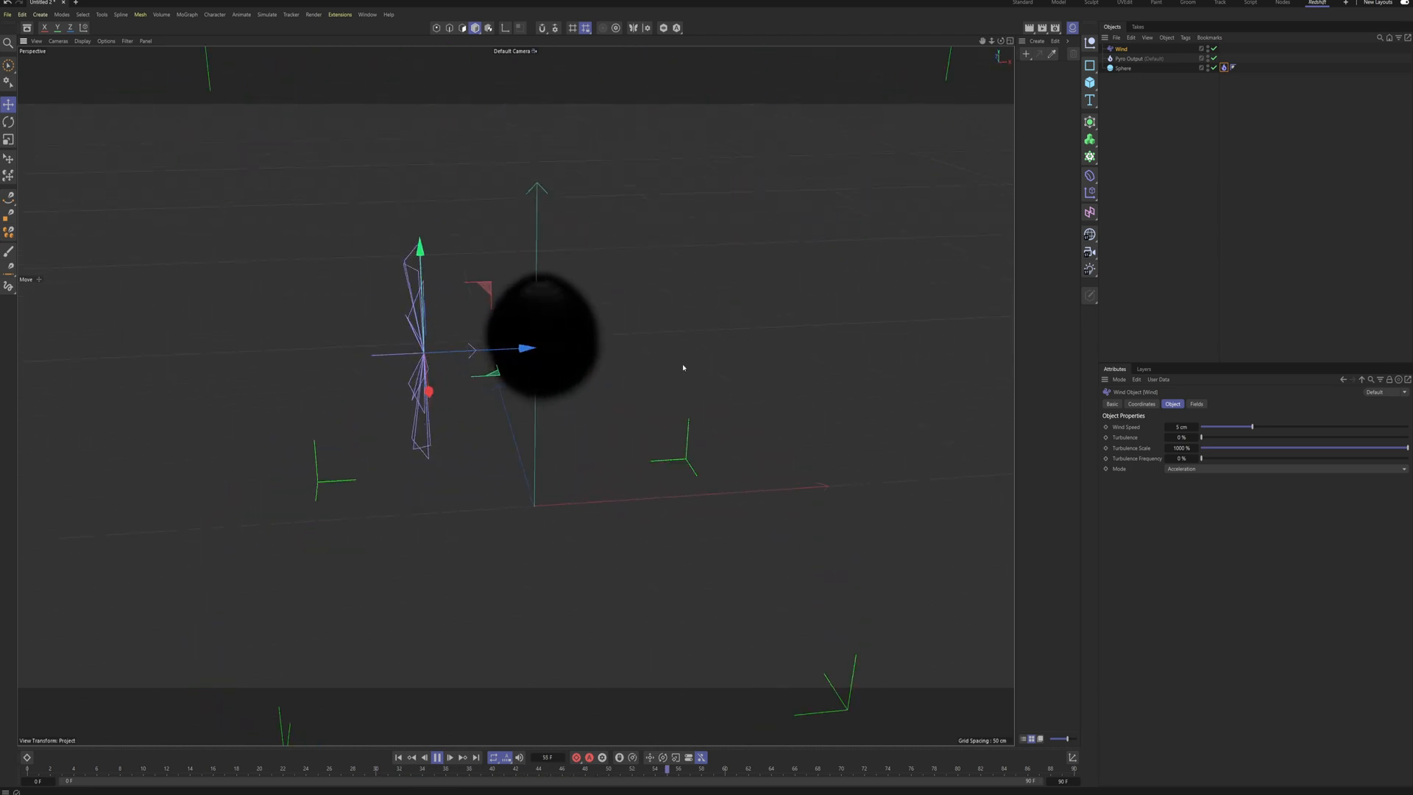
pyautogui.click(1181, 427)
pyautogui.write('50')
pyautogui.press('Return')
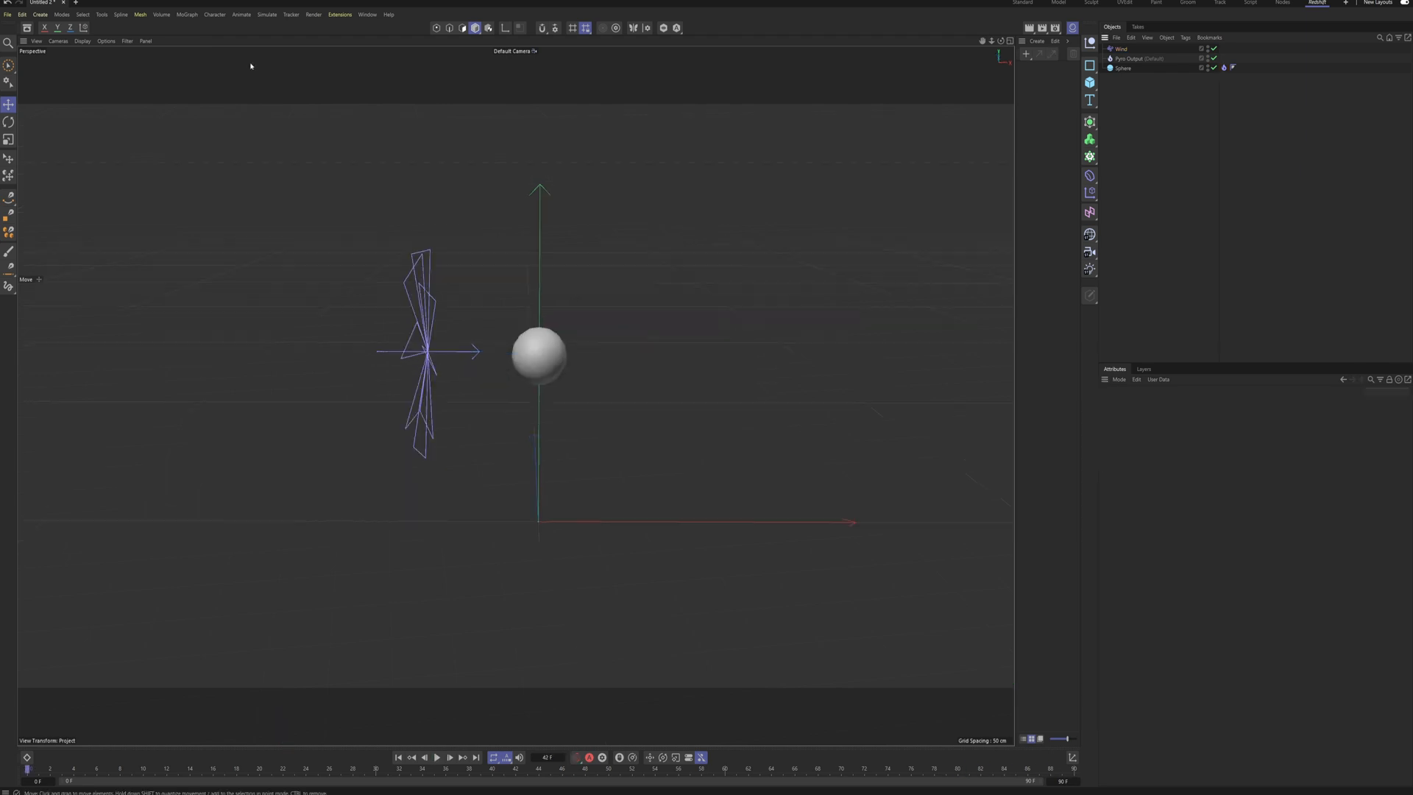
# Step: Add a Turbulence force to the scene
pyautogui.click(266, 14)
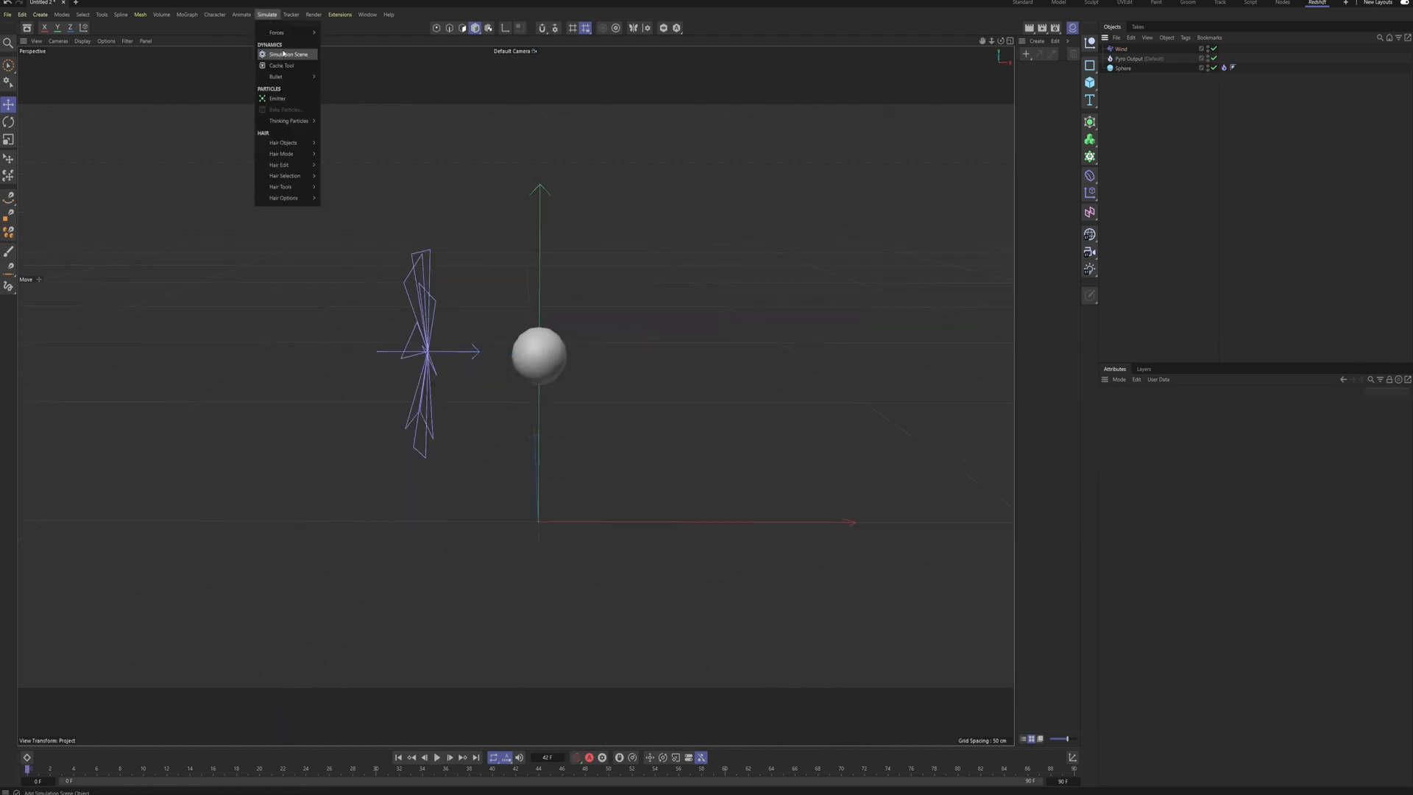
pyautogui.moveTo(283, 36)
pyautogui.click(343, 110)
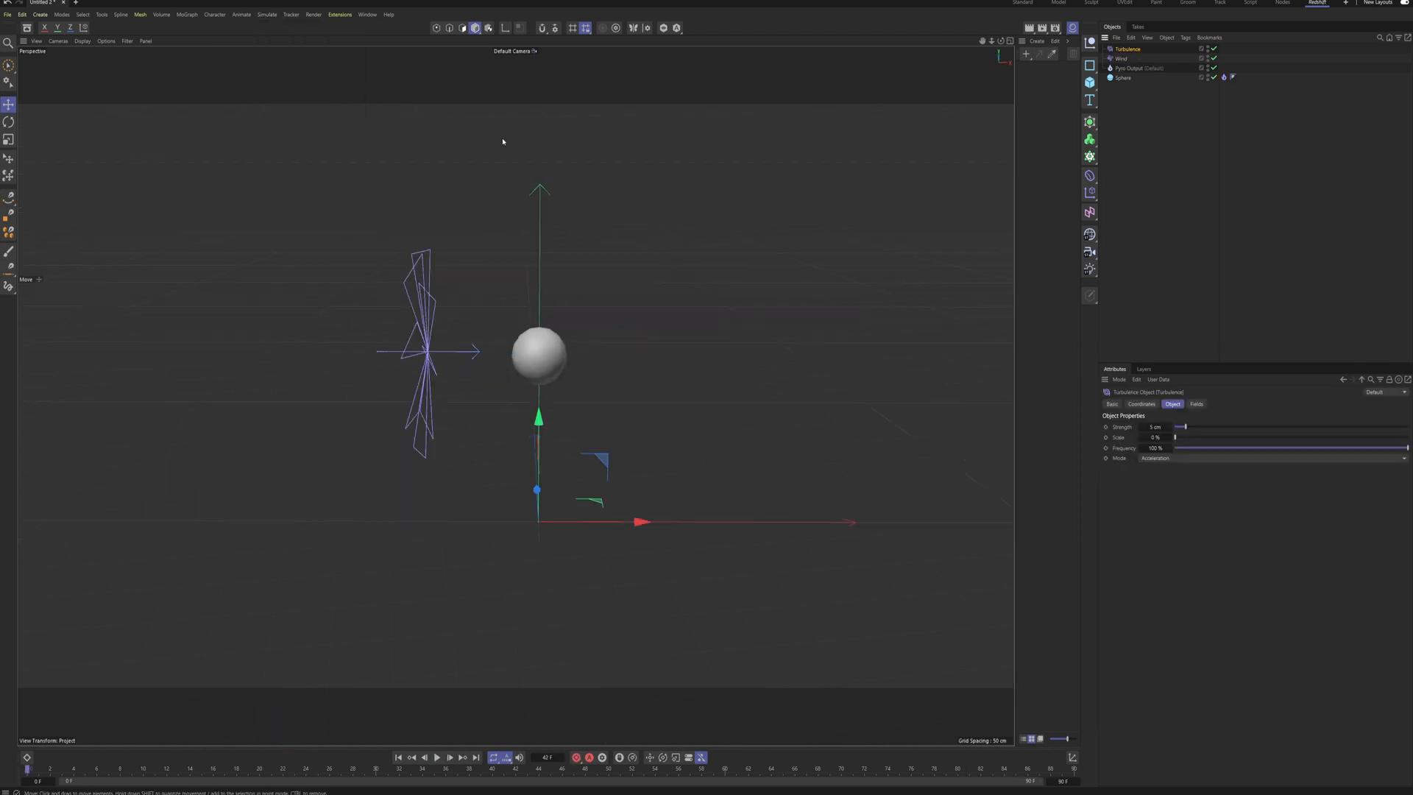
# Step: Add the Turbulence force to the included forces of the Pyro Output's scene
pyautogui.moveTo(1136, 69); pyautogui.dragTo(1129, 55)
pyautogui.moveTo(1164, 733); pyautogui.dragTo(1177, 684)
pyautogui.moveTo(1128, 49); pyautogui.dragTo(1205, 717)
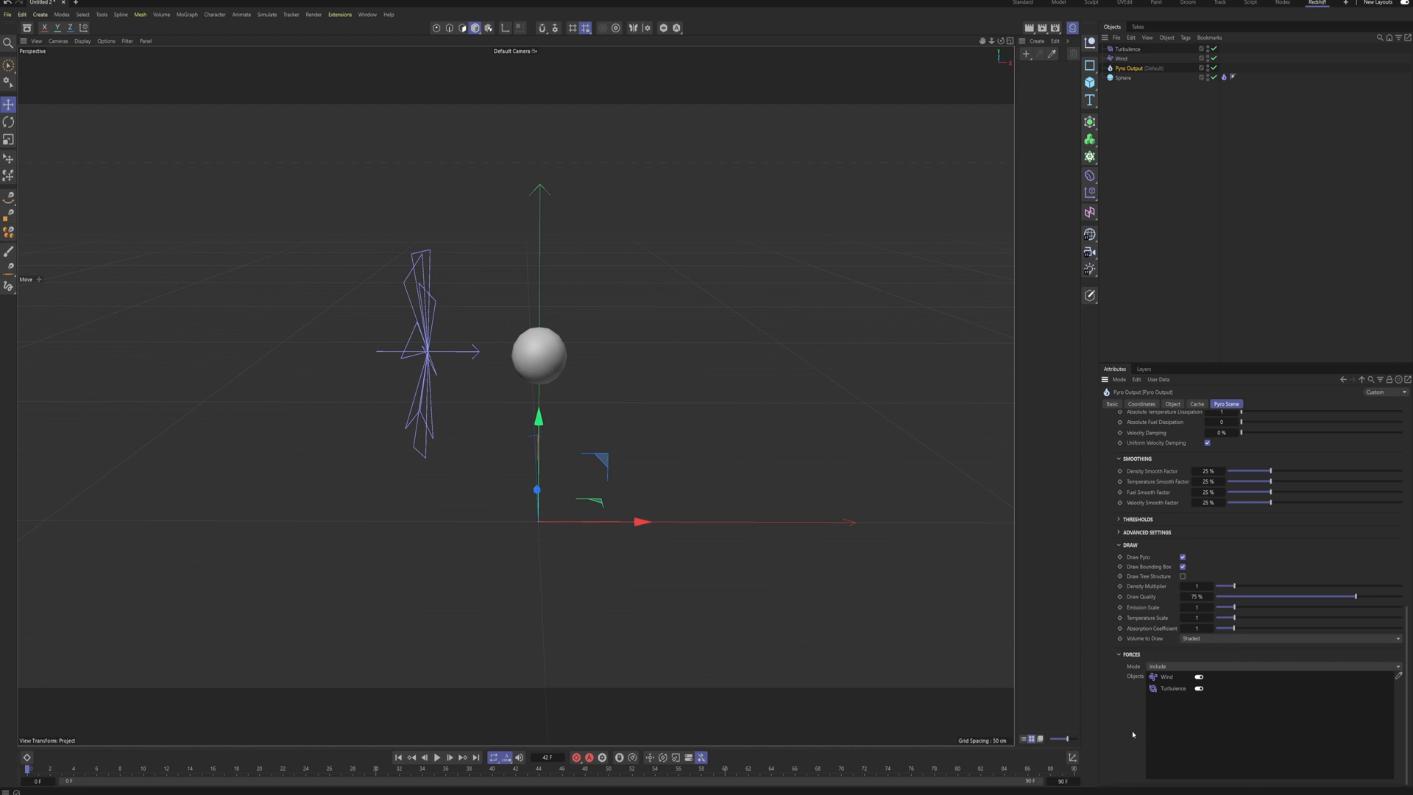
pyautogui.click(1175, 199)
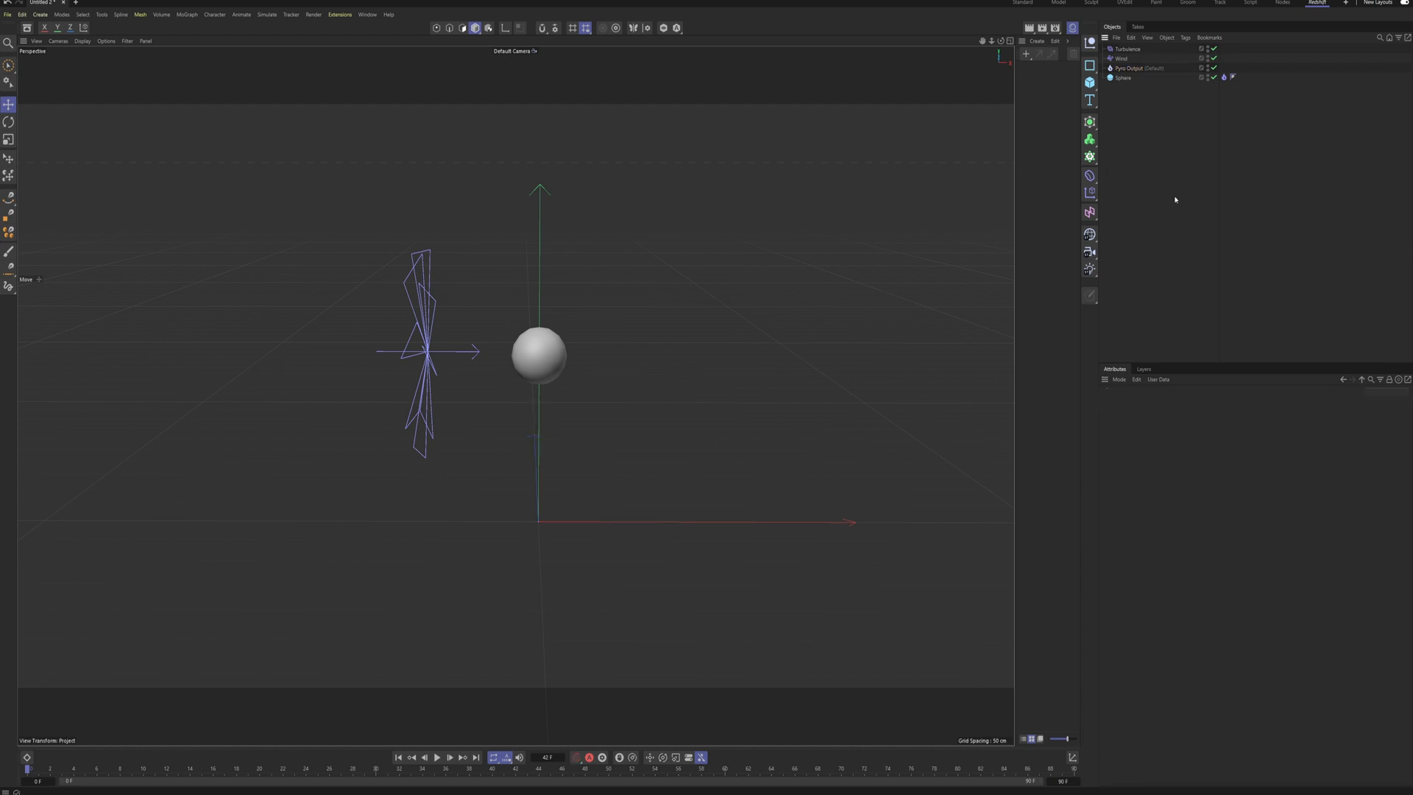
# Step: Play the simulation and set the Turbulence force's Strength to 25 cm and Scale to 50%
pyautogui.click(1129, 68)
pyautogui.scroll(-15, 1188, 710)
pyautogui.click(437, 757)
pyautogui.click(1121, 58)
pyautogui.click(1126, 50)
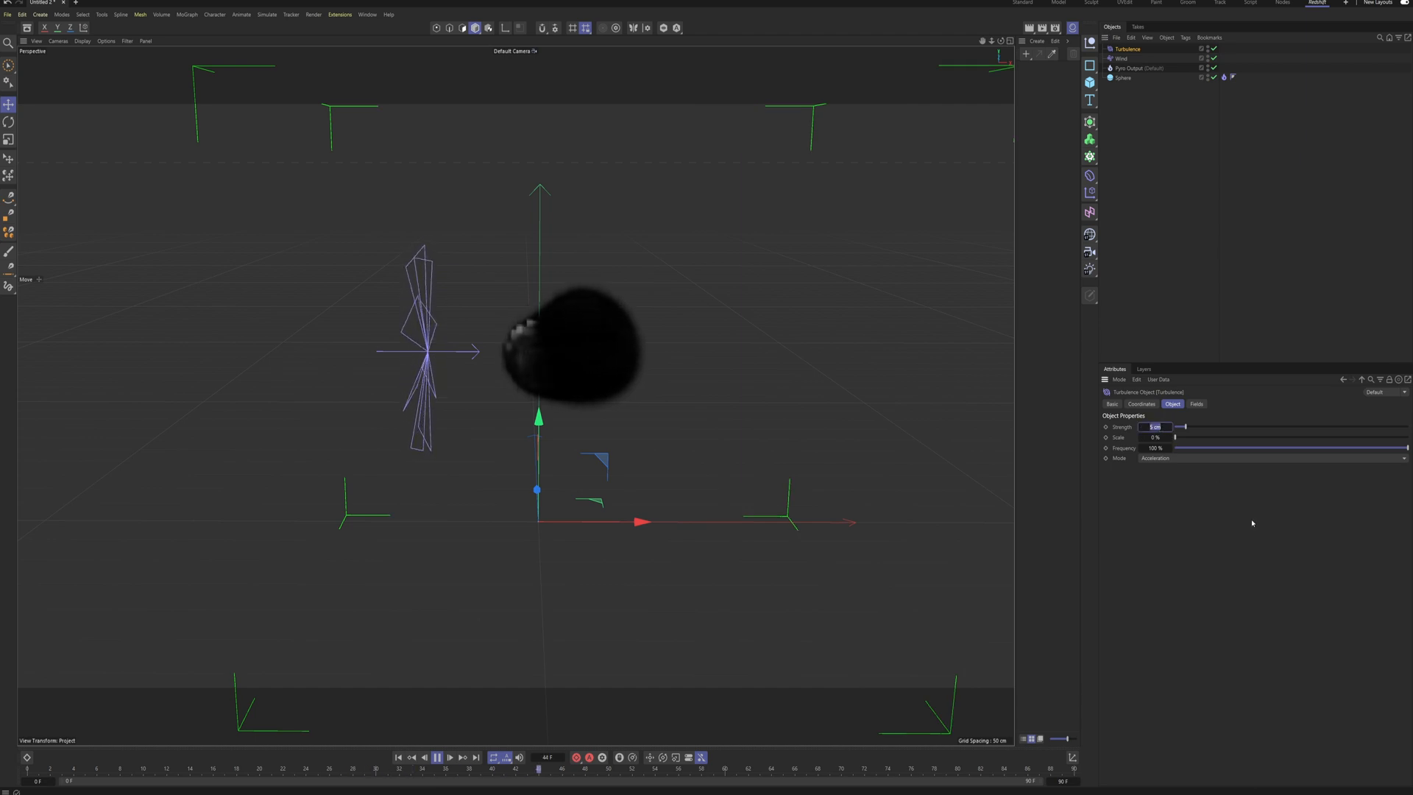
pyautogui.write('25')
pyautogui.press('Return')
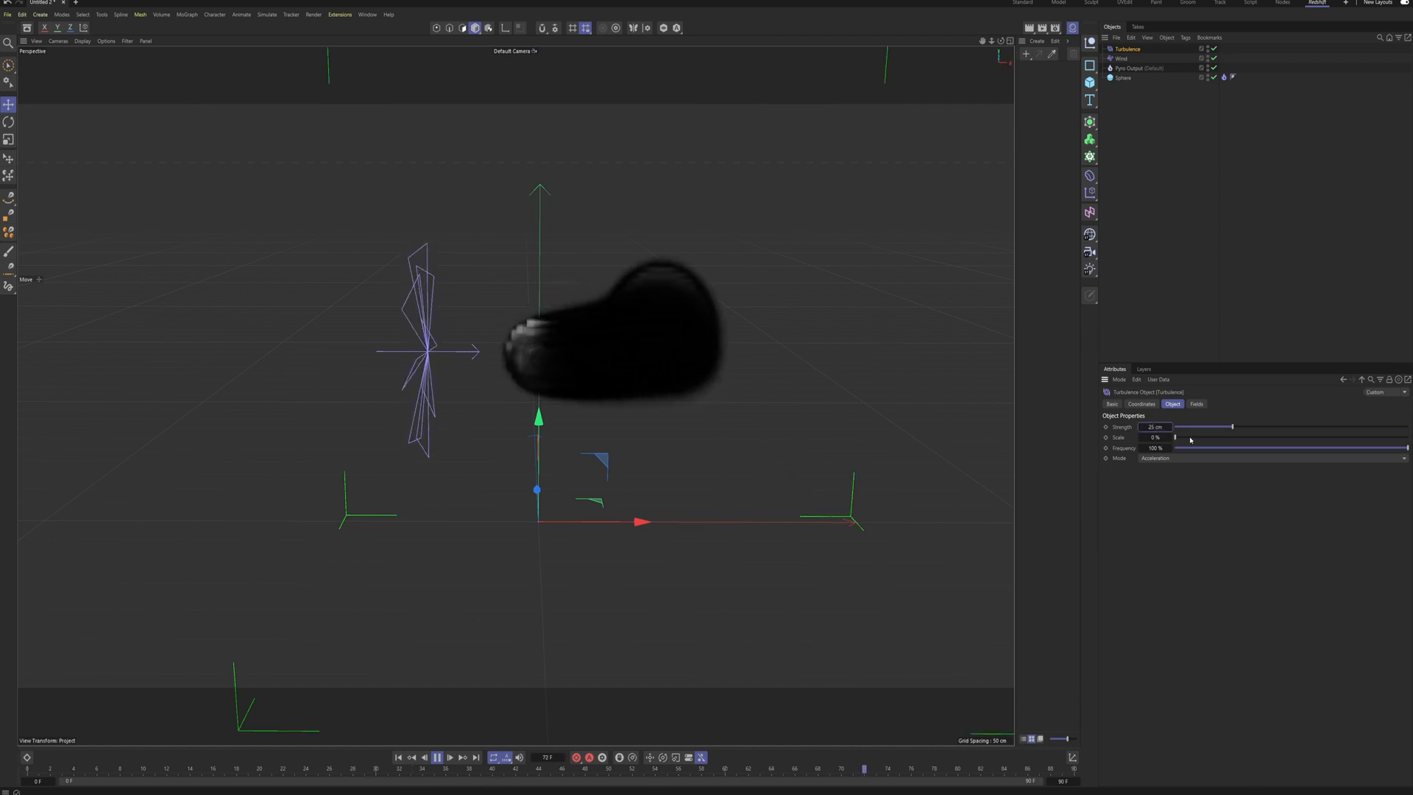
pyautogui.click(1190, 437)
pyautogui.click(1154, 437)
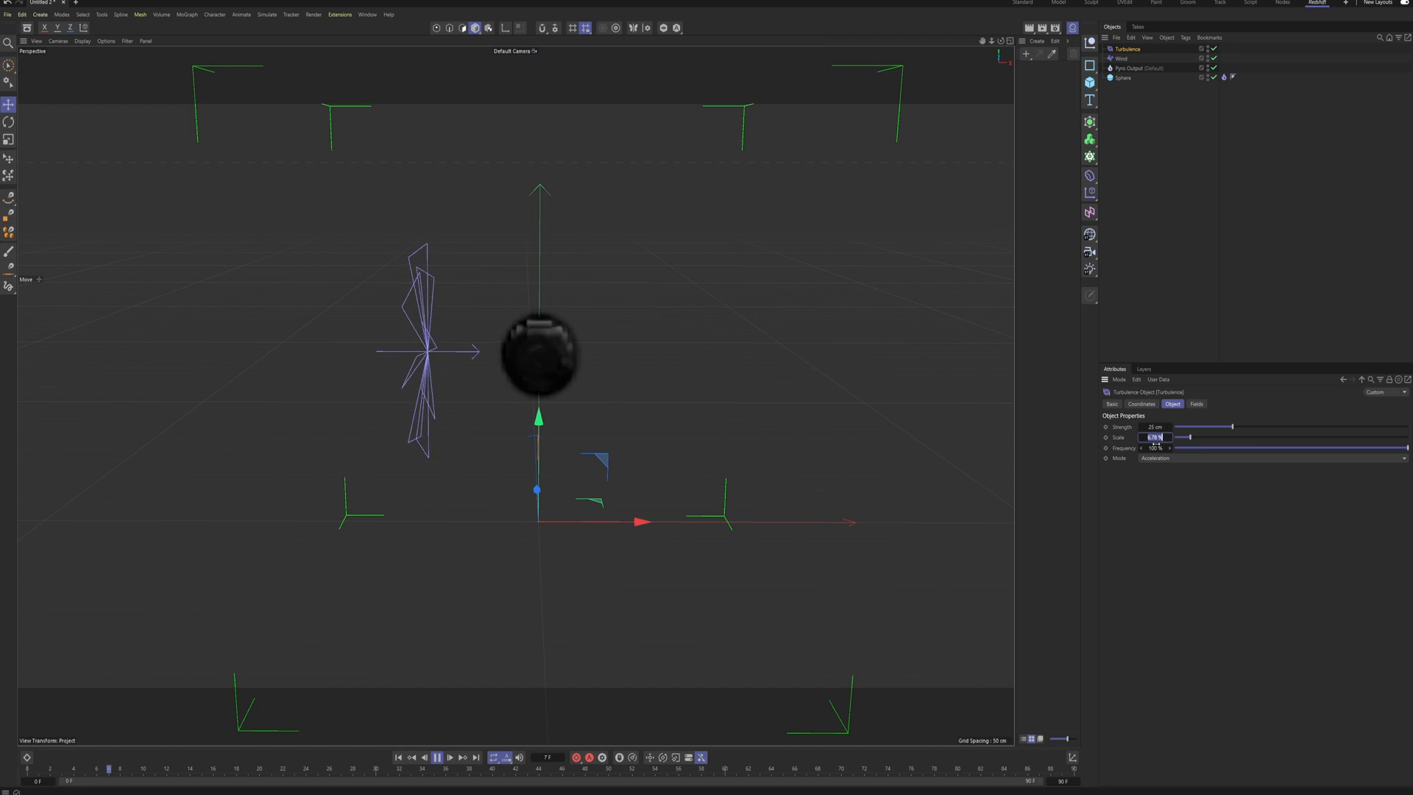
pyautogui.write('50')
pyautogui.press('Return')
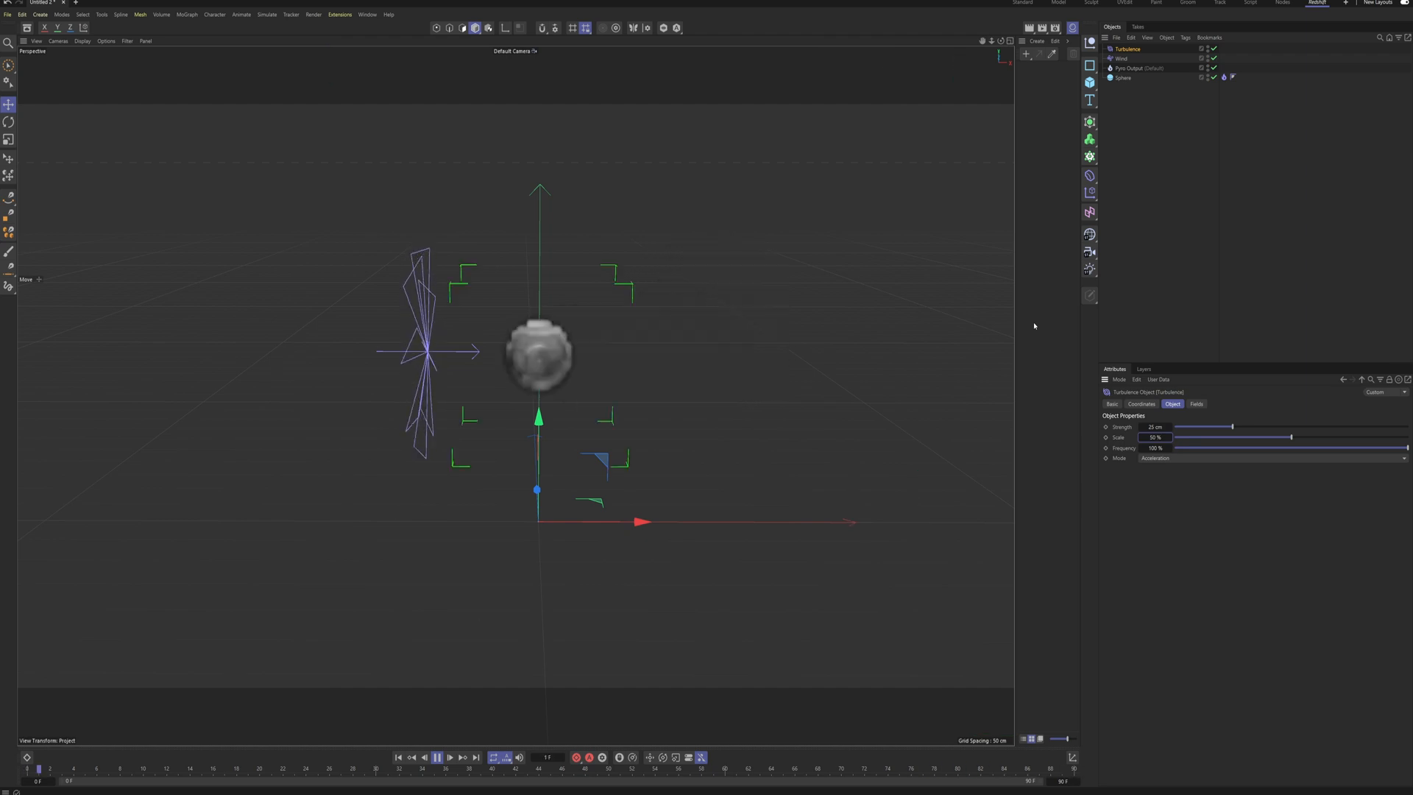
# Step: Disable the Wind force and set the Pyro Output's Density Buoyancy to 0
pyautogui.click(1214, 58)
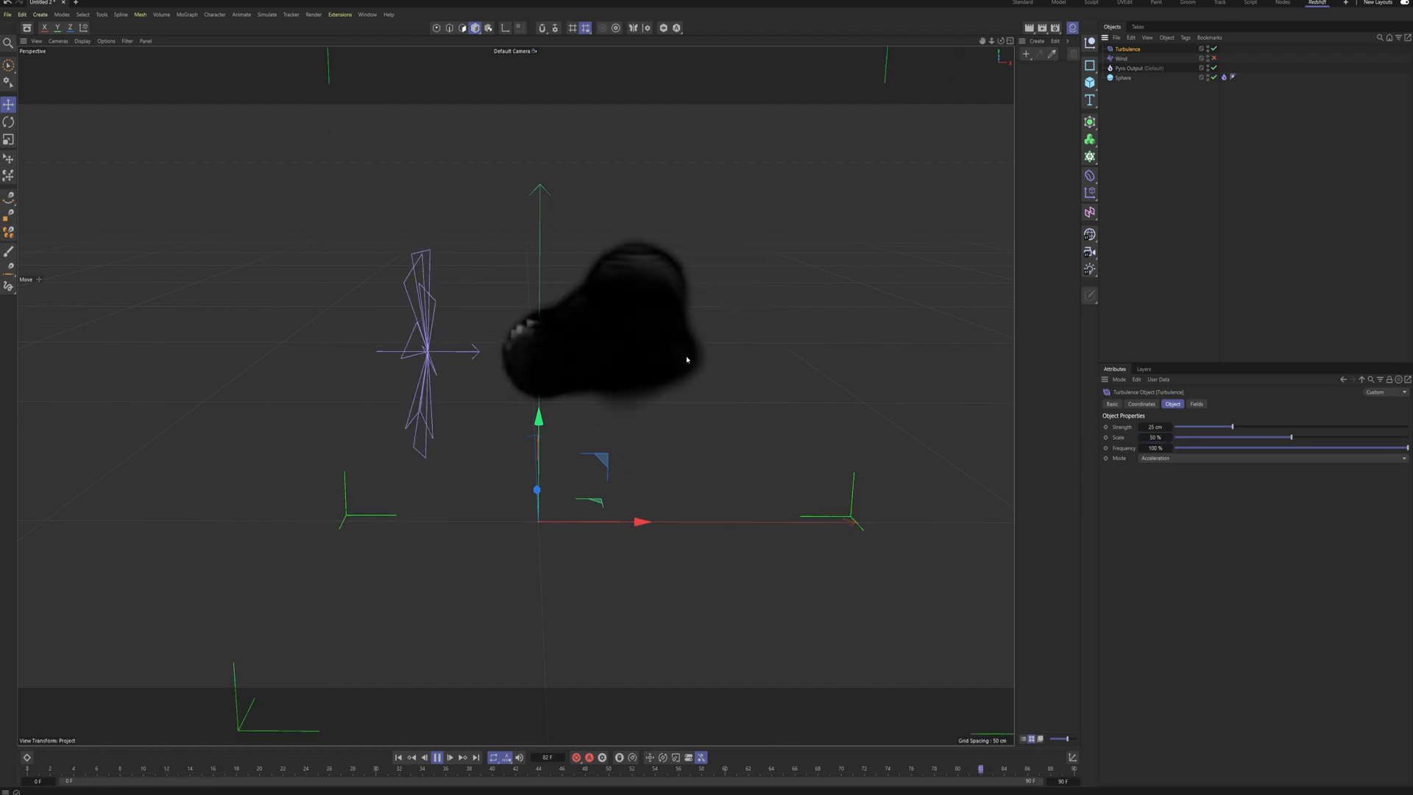
pyautogui.keyDown('alt'); pyautogui.moveTo(594, 321); pyautogui.dragTo(588, 297); pyautogui.keyUp('alt')
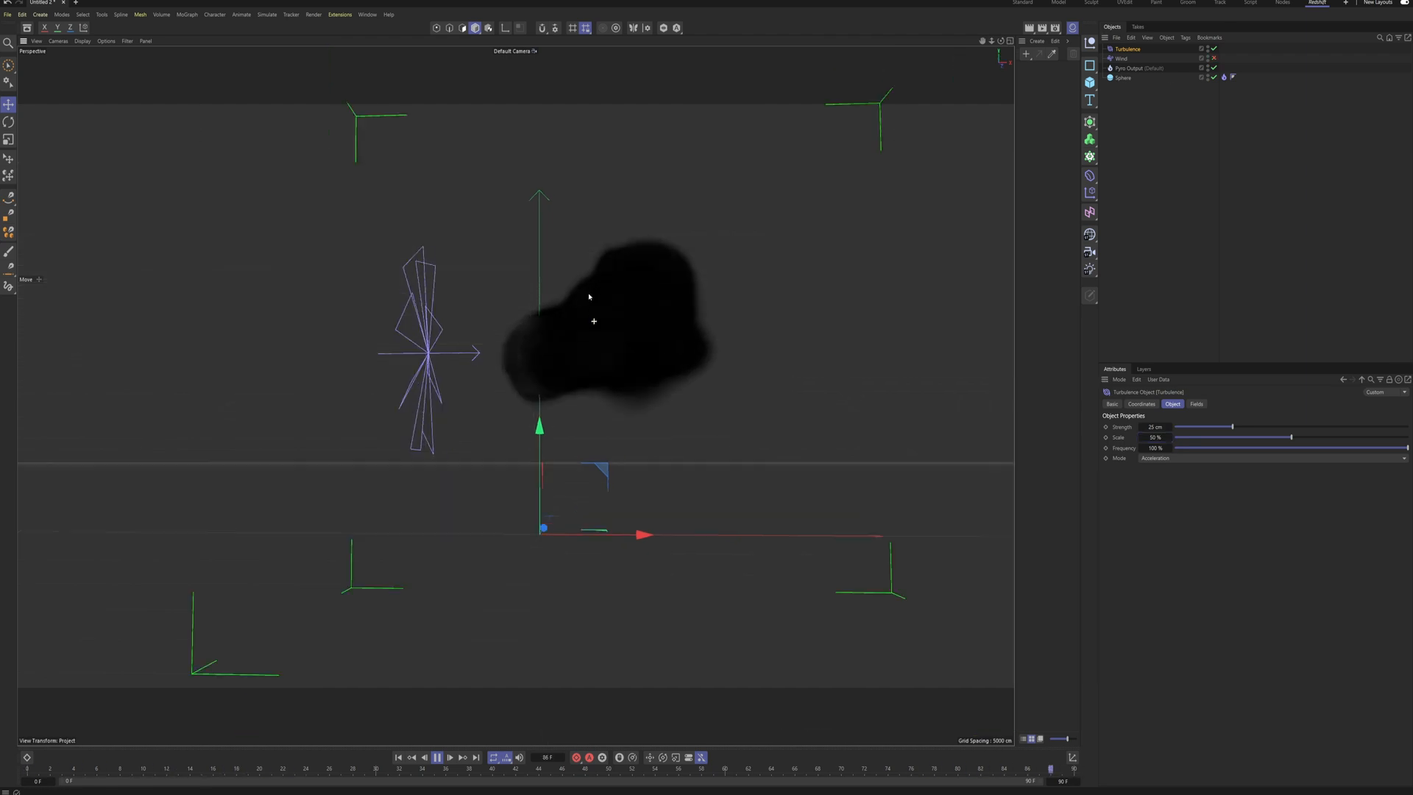
pyautogui.click(1129, 68)
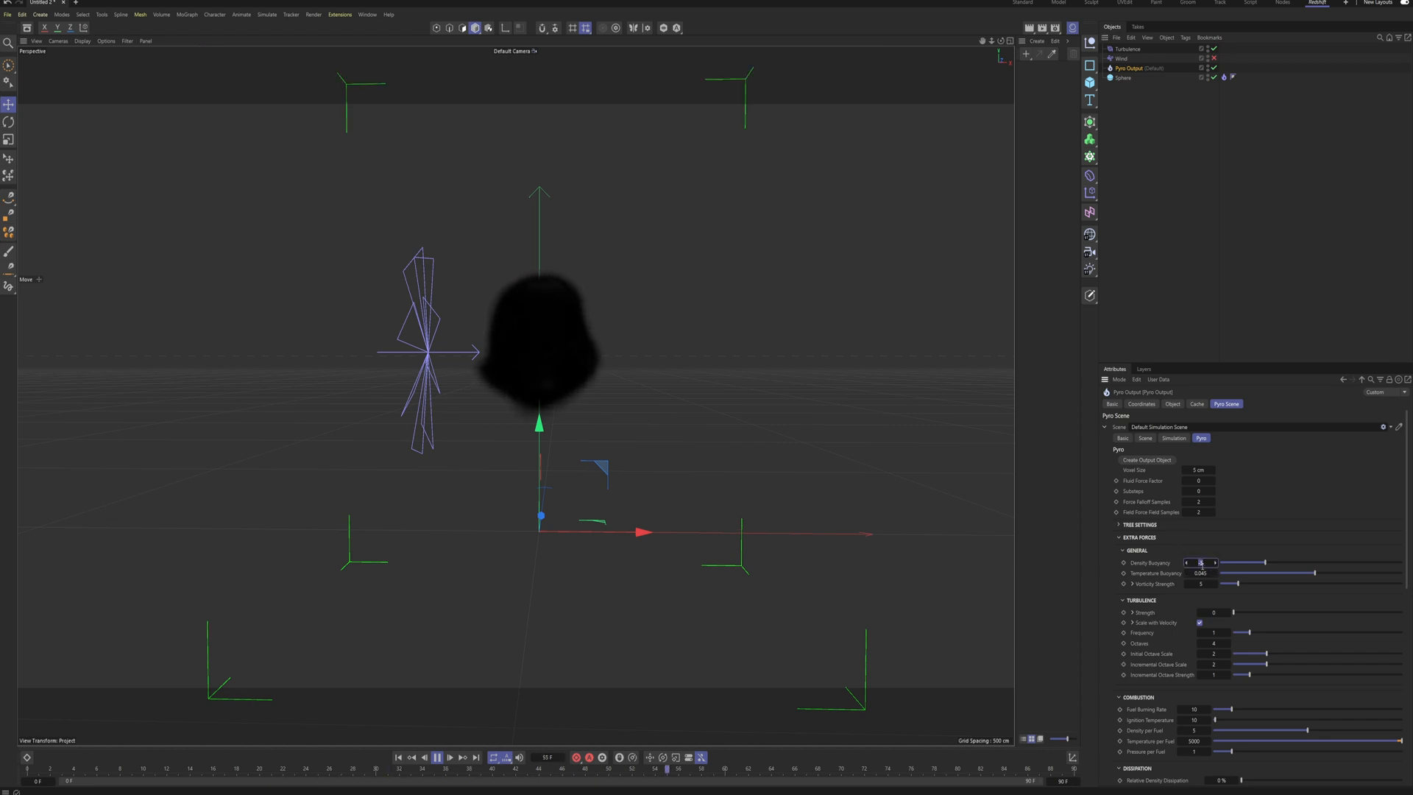
pyautogui.write('0')
pyautogui.press('Return')
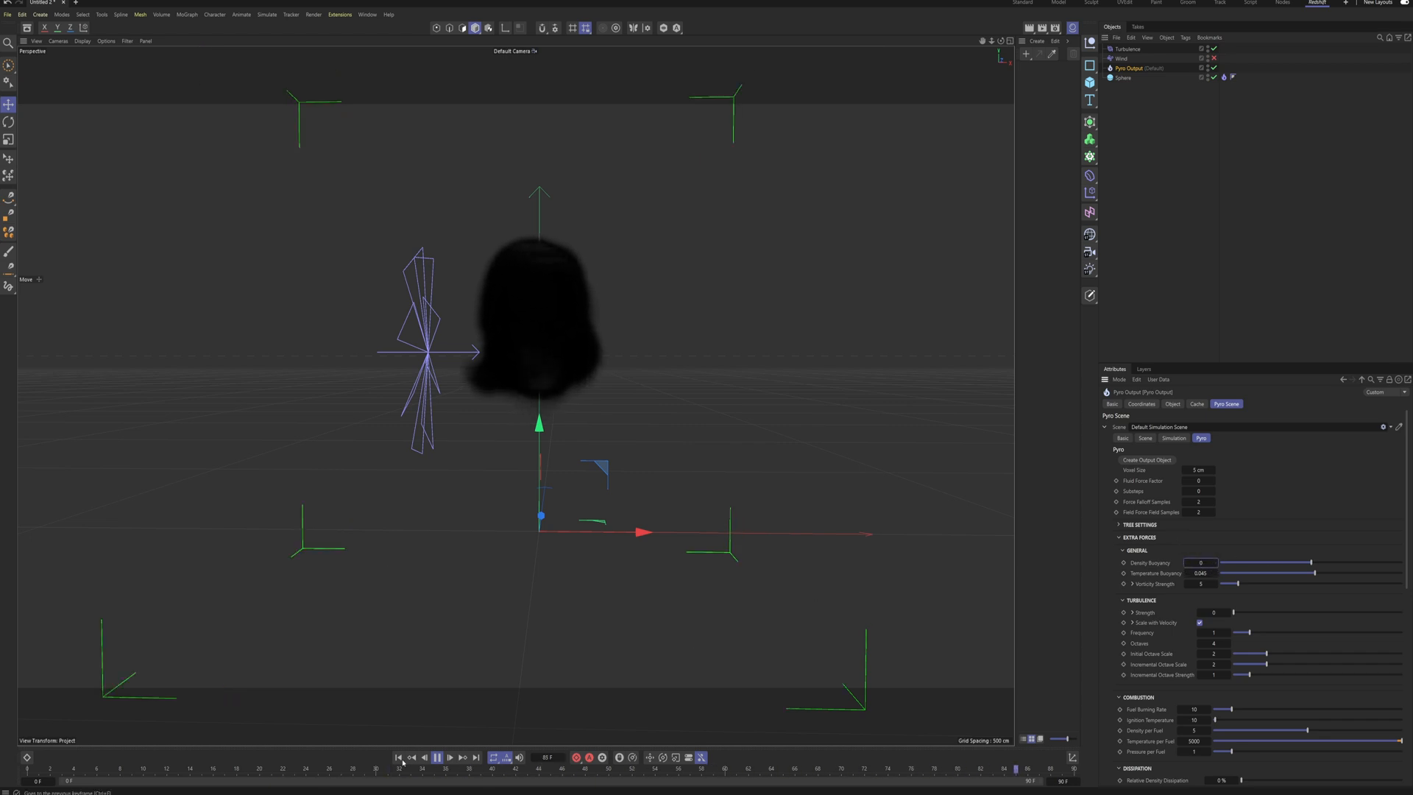
# Step: Re-enable the Wind force and set its Wind Speed to 25 cm
pyautogui.click(1213, 58)
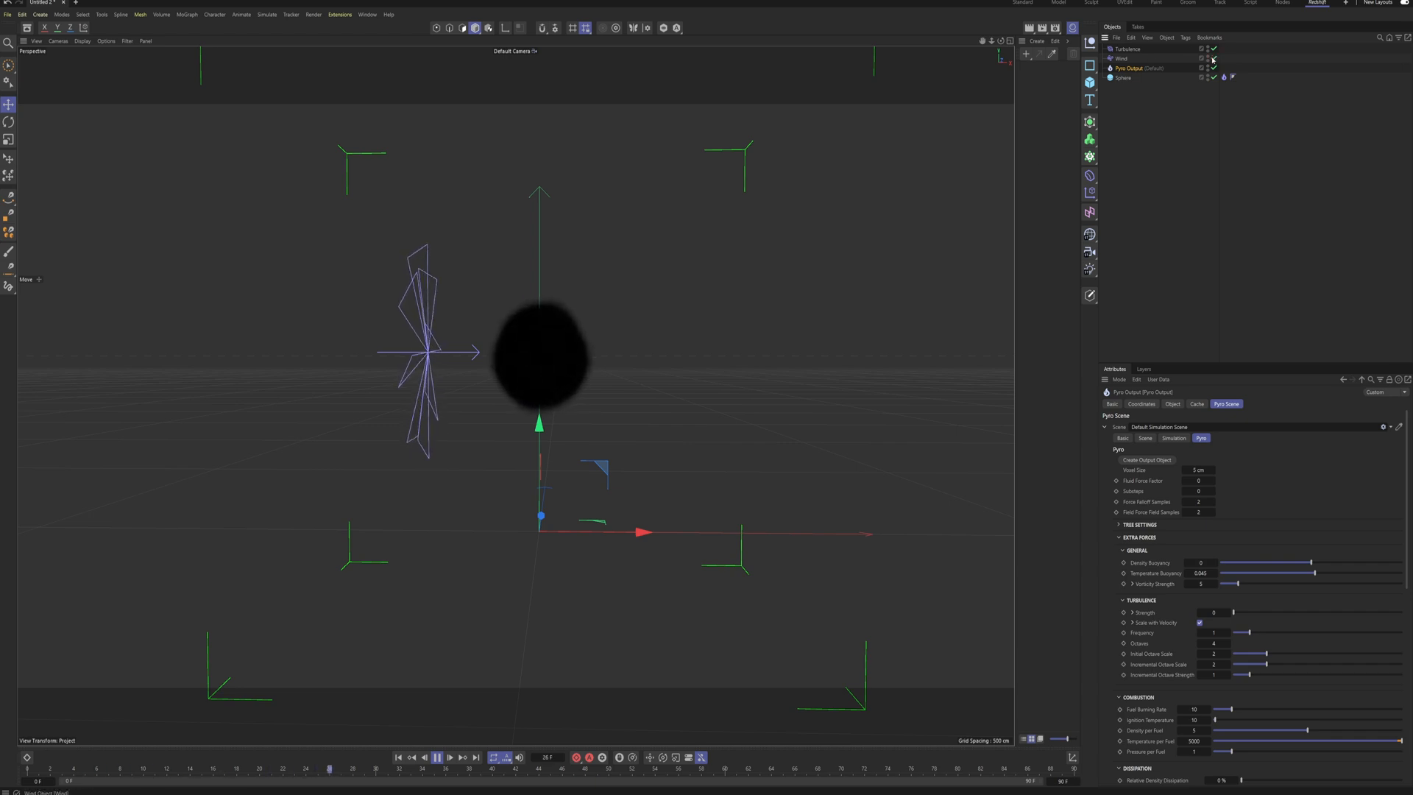
pyautogui.click(1124, 59)
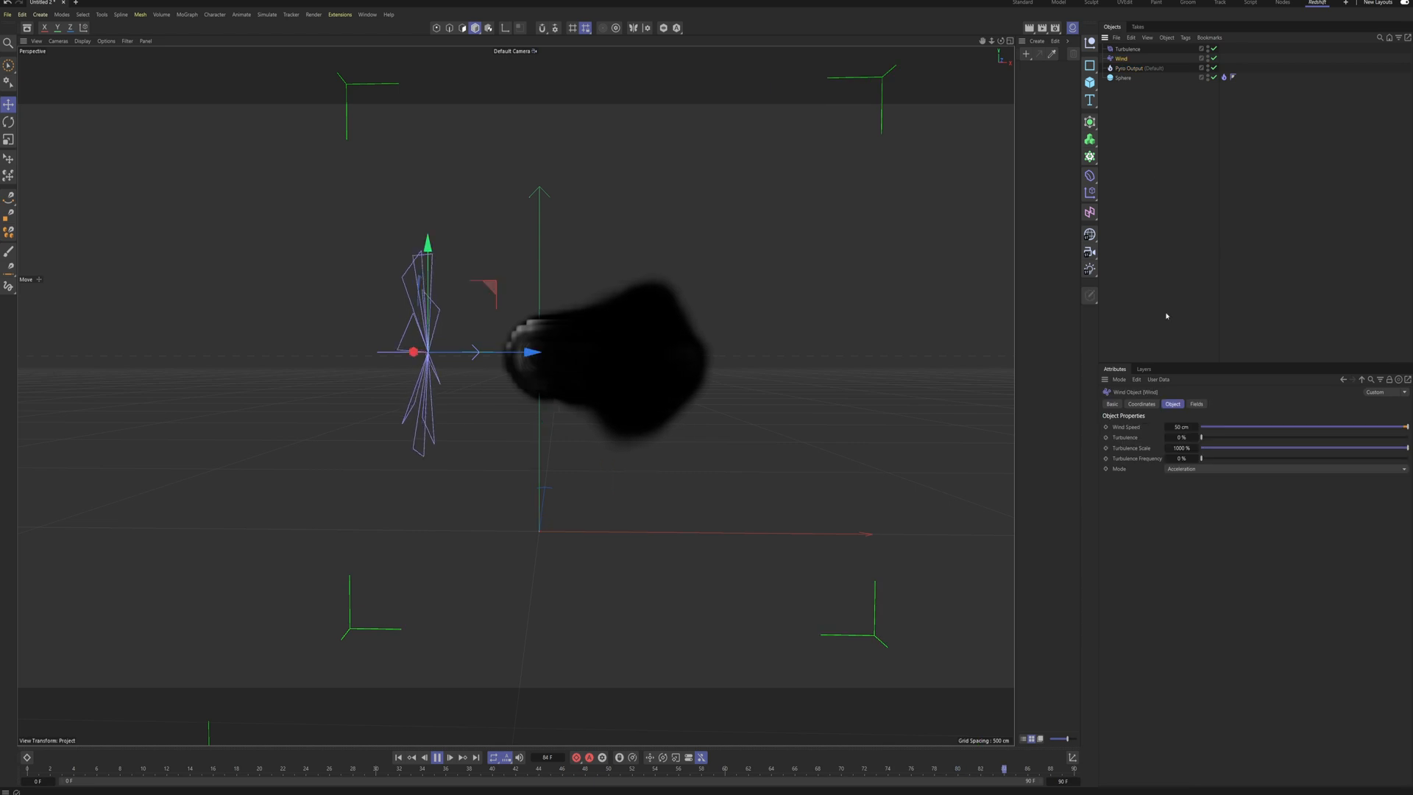
pyautogui.click(1180, 426)
pyautogui.write('25')
pyautogui.press('Return')
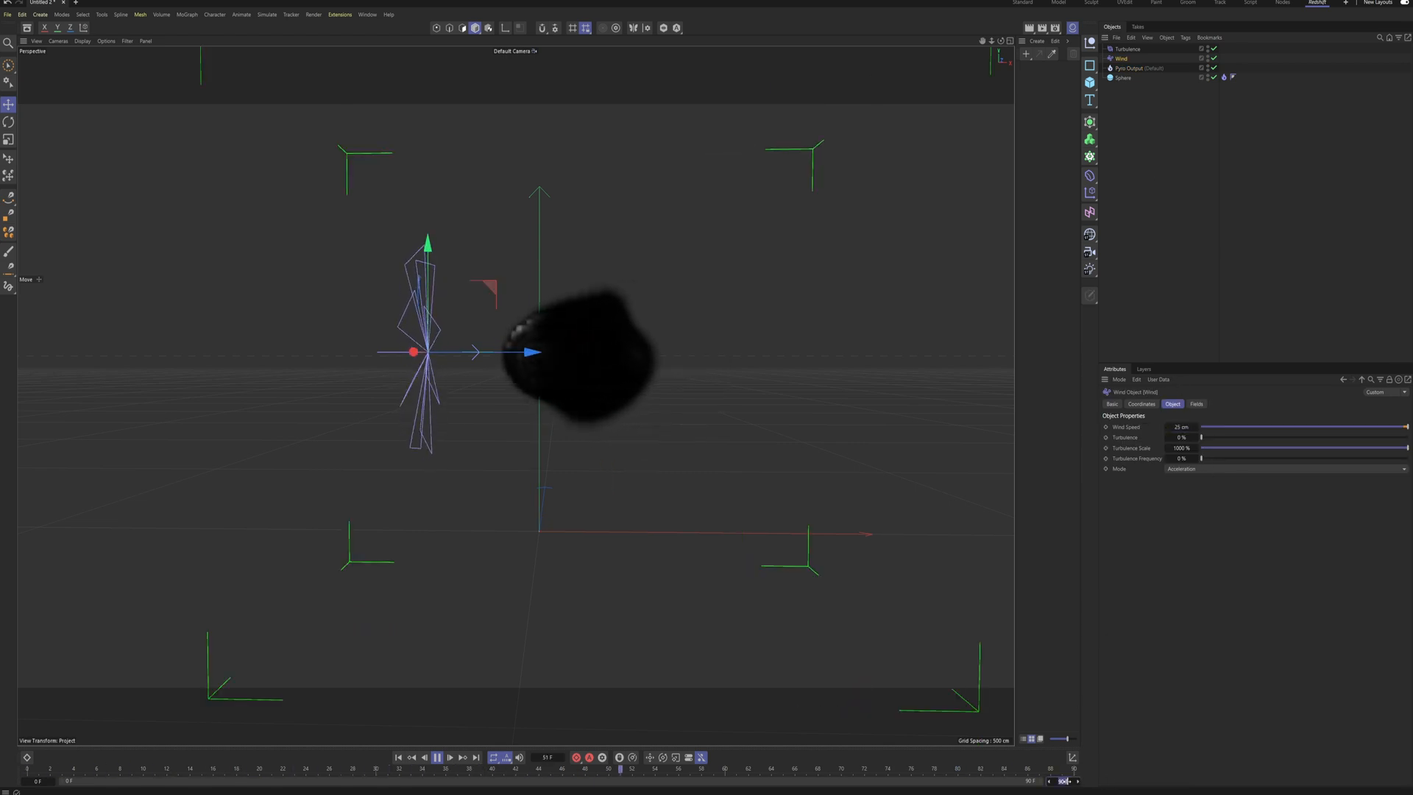
# Step: Extend the animation length to 300 frames and replay the simulation from the start
pyautogui.write('300')
pyautogui.press('Return')
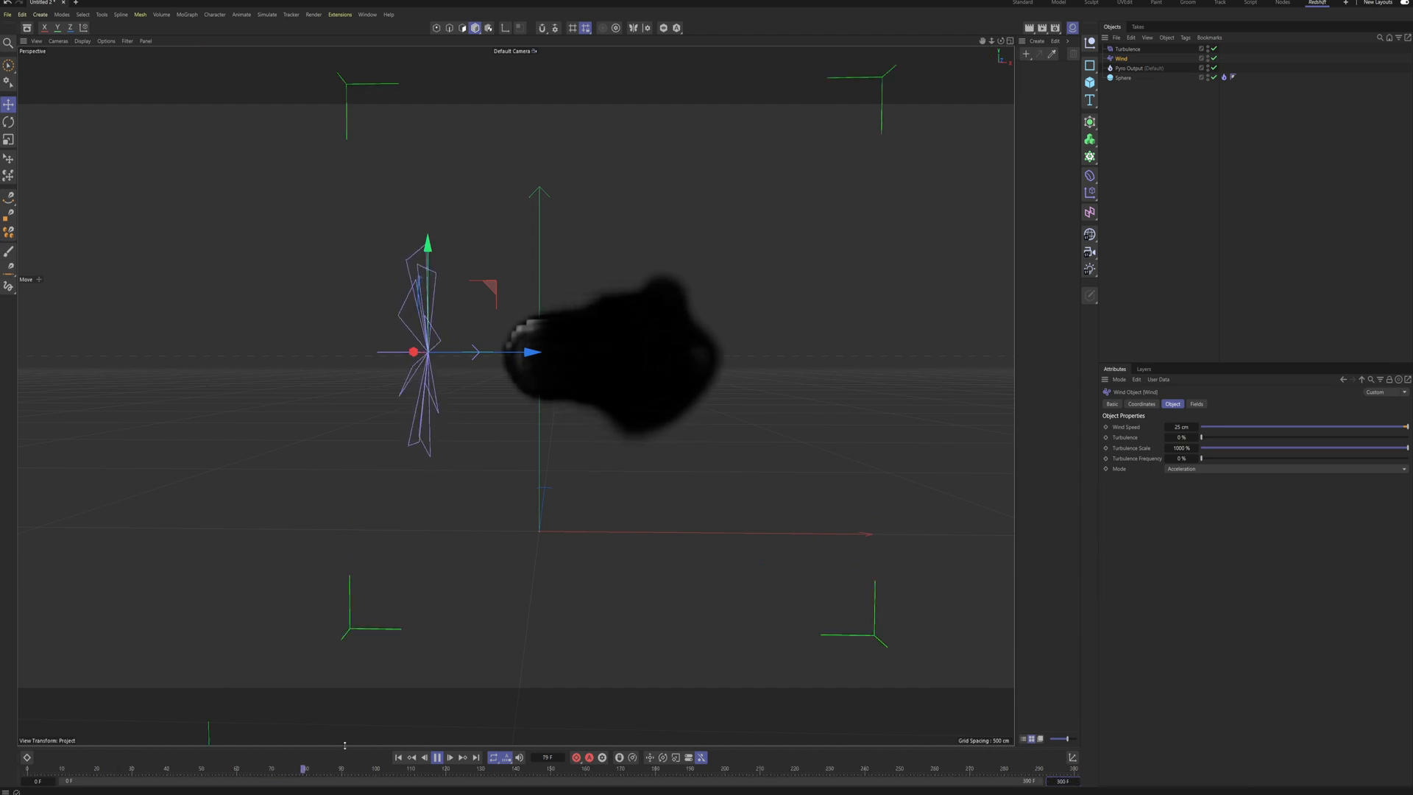
pyautogui.click(437, 758)
pyautogui.click(400, 758)
pyautogui.click(437, 758)
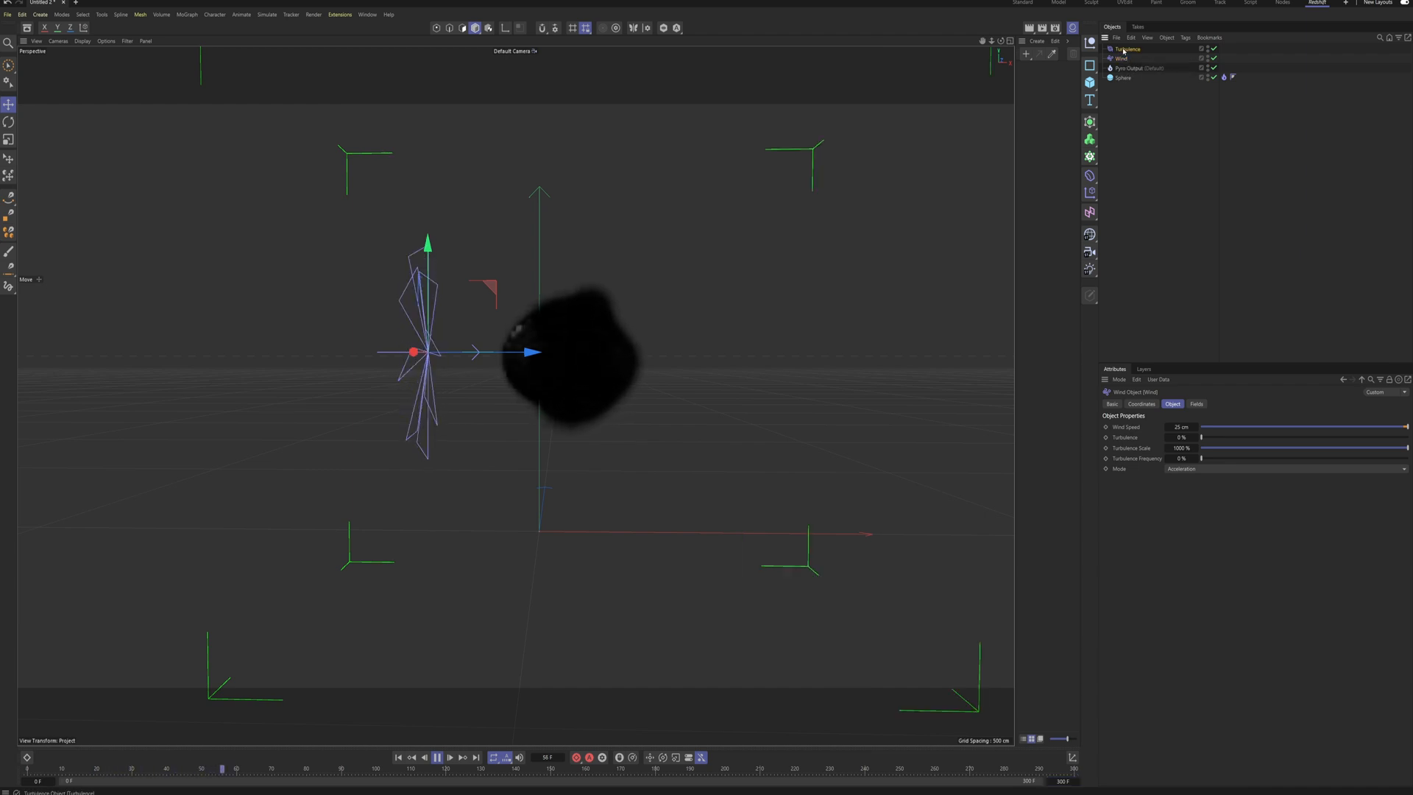
# Step: Set the Turbulence force's Strength to 50 cm and replay the simulation from the start to check the smoke
pyautogui.click(1126, 49)
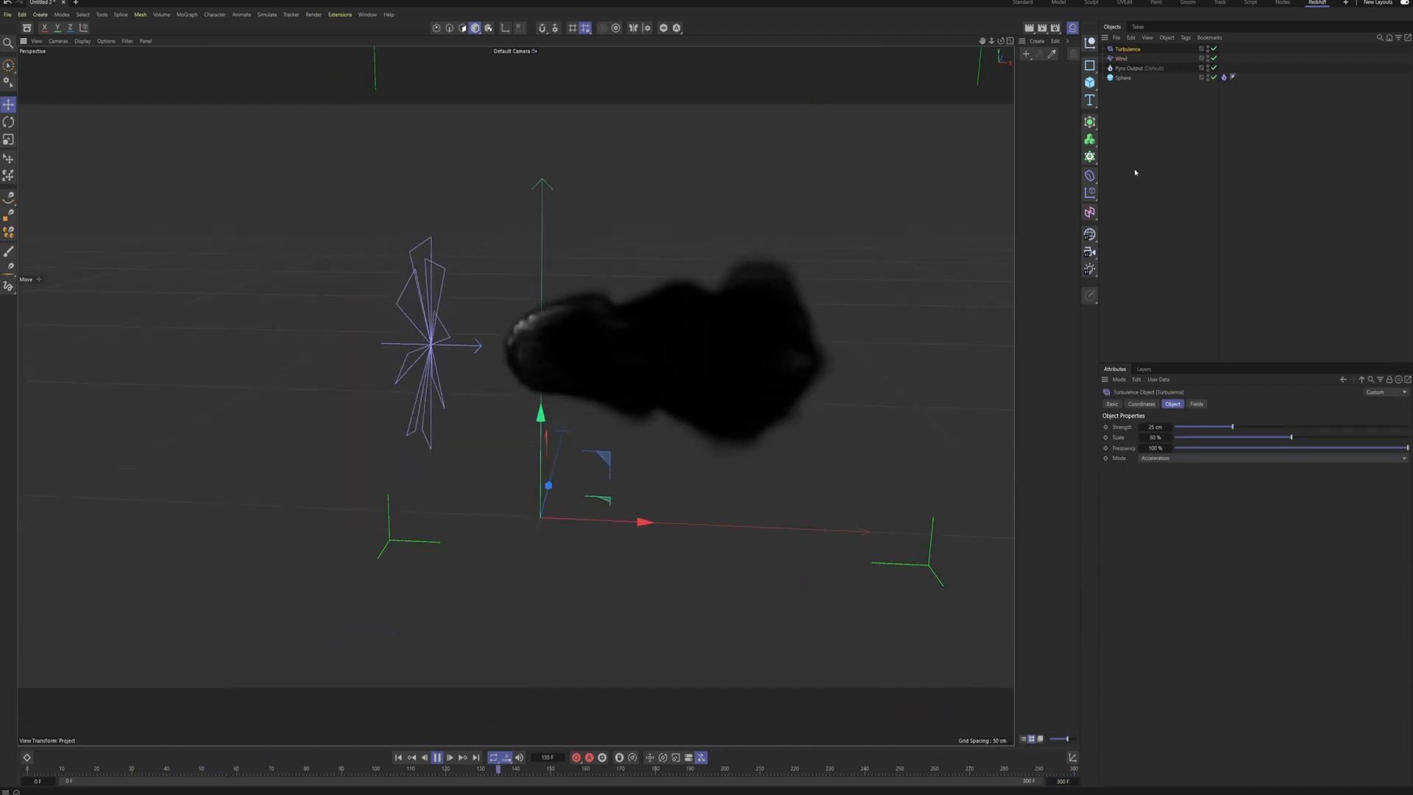
pyautogui.keyDown('alt'); pyautogui.moveTo(590, 335); pyautogui.dragTo(651, 358); pyautogui.keyUp('alt')
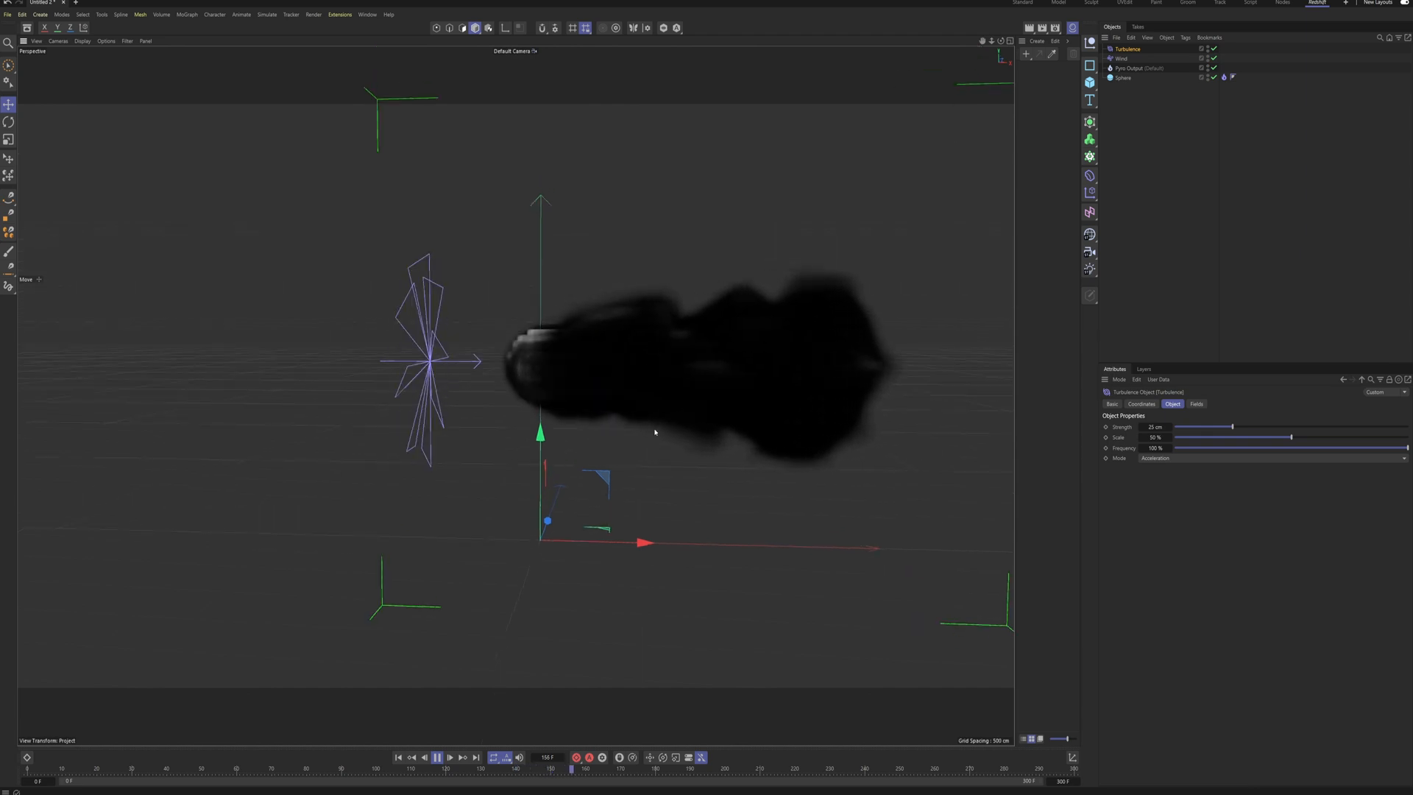
pyautogui.keyDown('alt'); pyautogui.moveTo(565, 376); pyautogui.dragTo(729, 359); pyautogui.keyUp('alt')
pyautogui.keyDown('alt'); pyautogui.moveTo(565, 377); pyautogui.dragTo(627, 375); pyautogui.keyUp('alt')
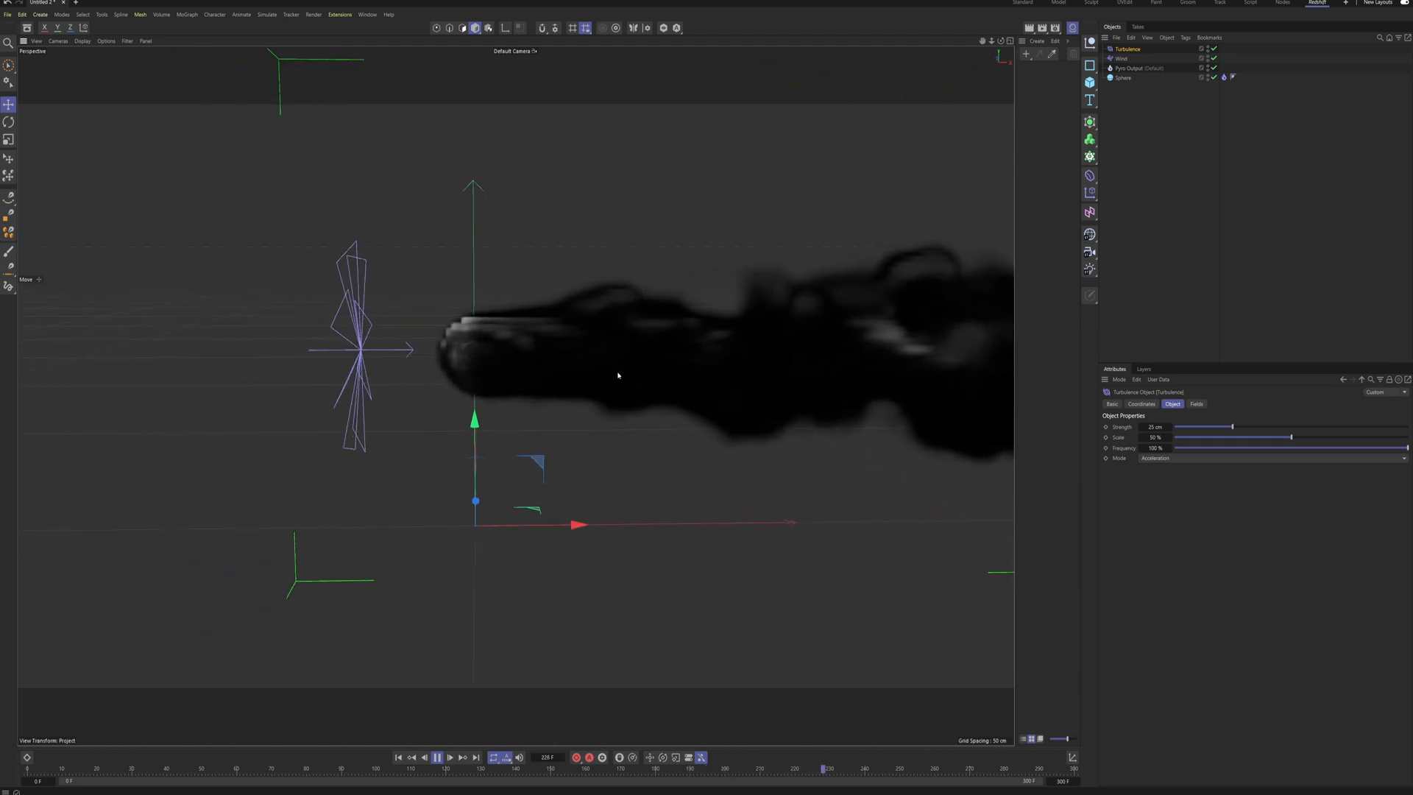
pyautogui.click(1156, 427)
pyautogui.write('50')
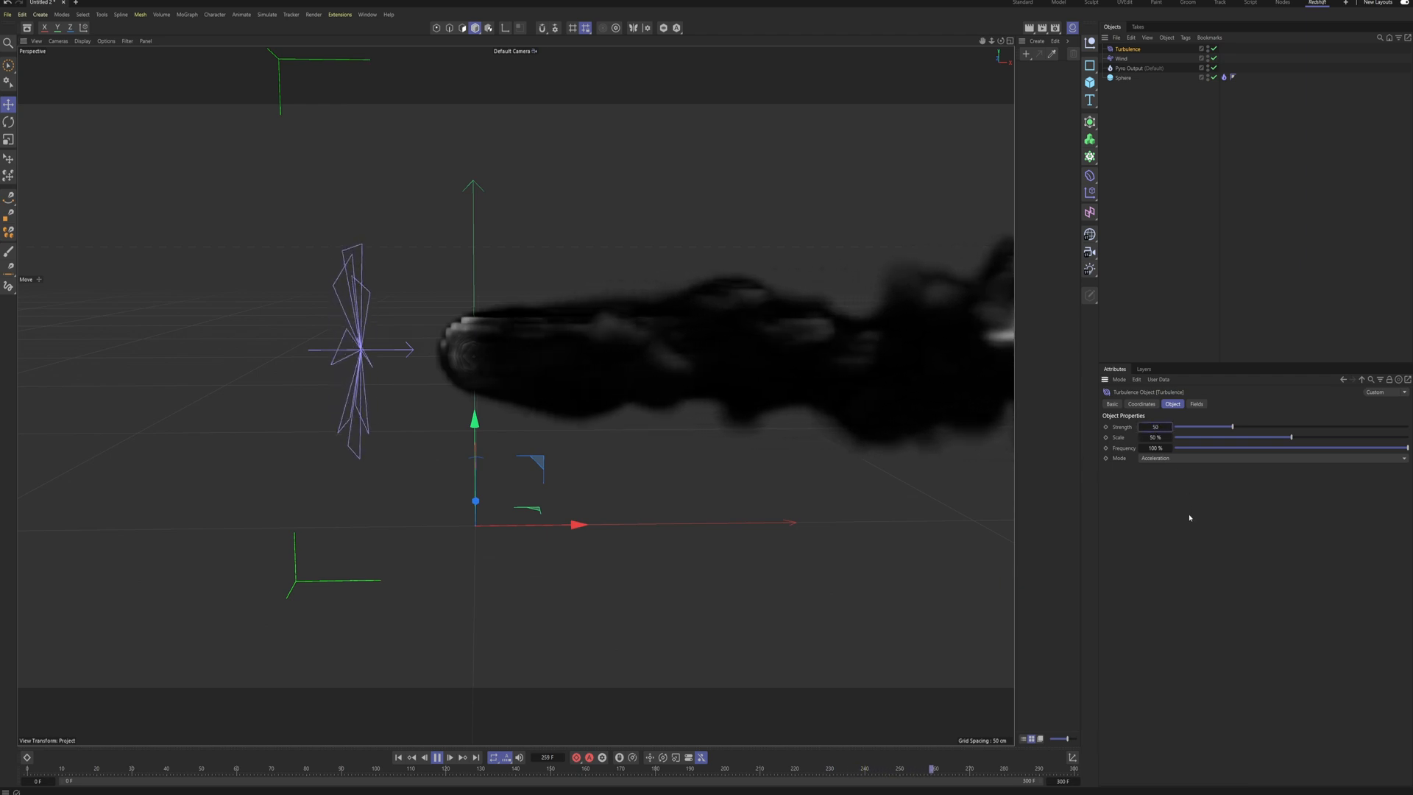
pyautogui.press('Return')
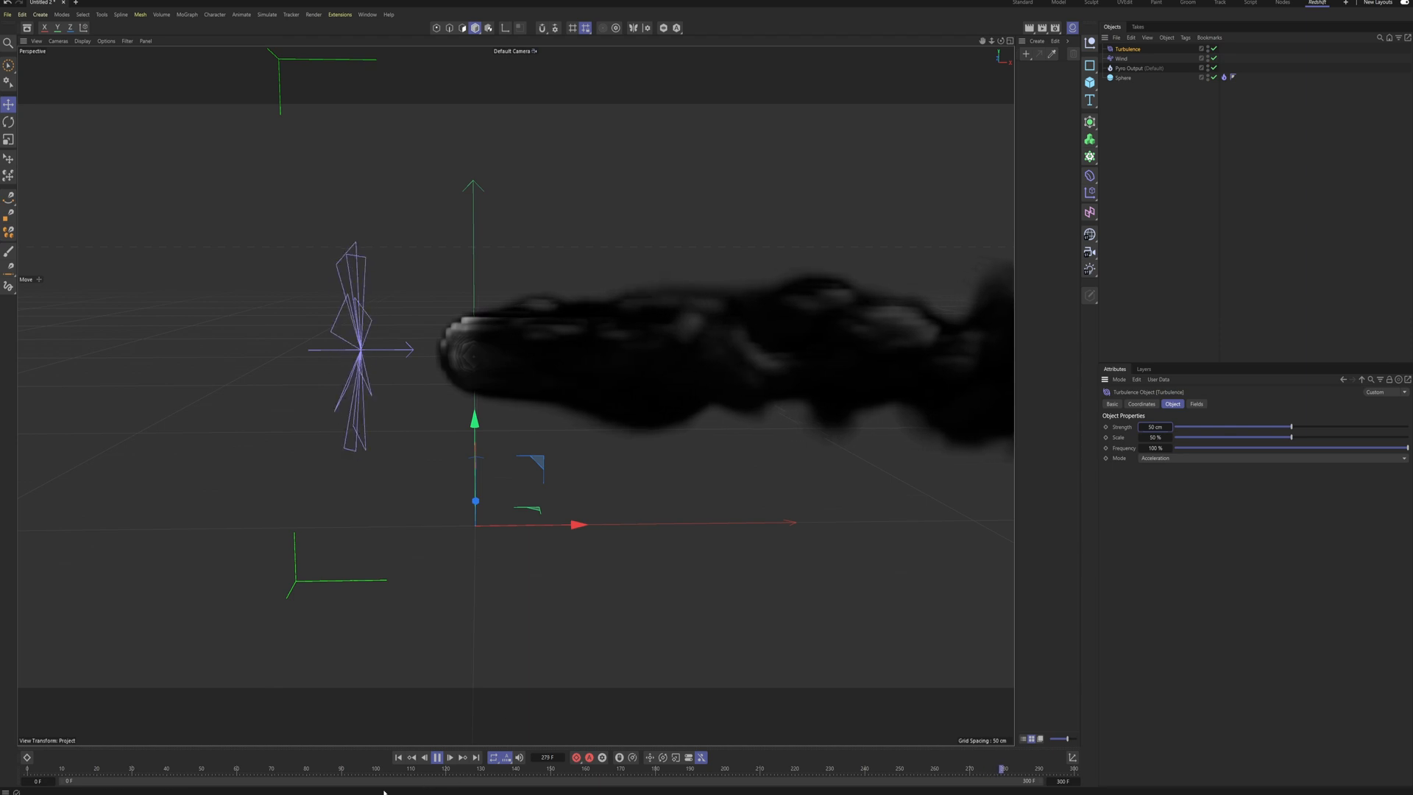
pyautogui.click(398, 757)
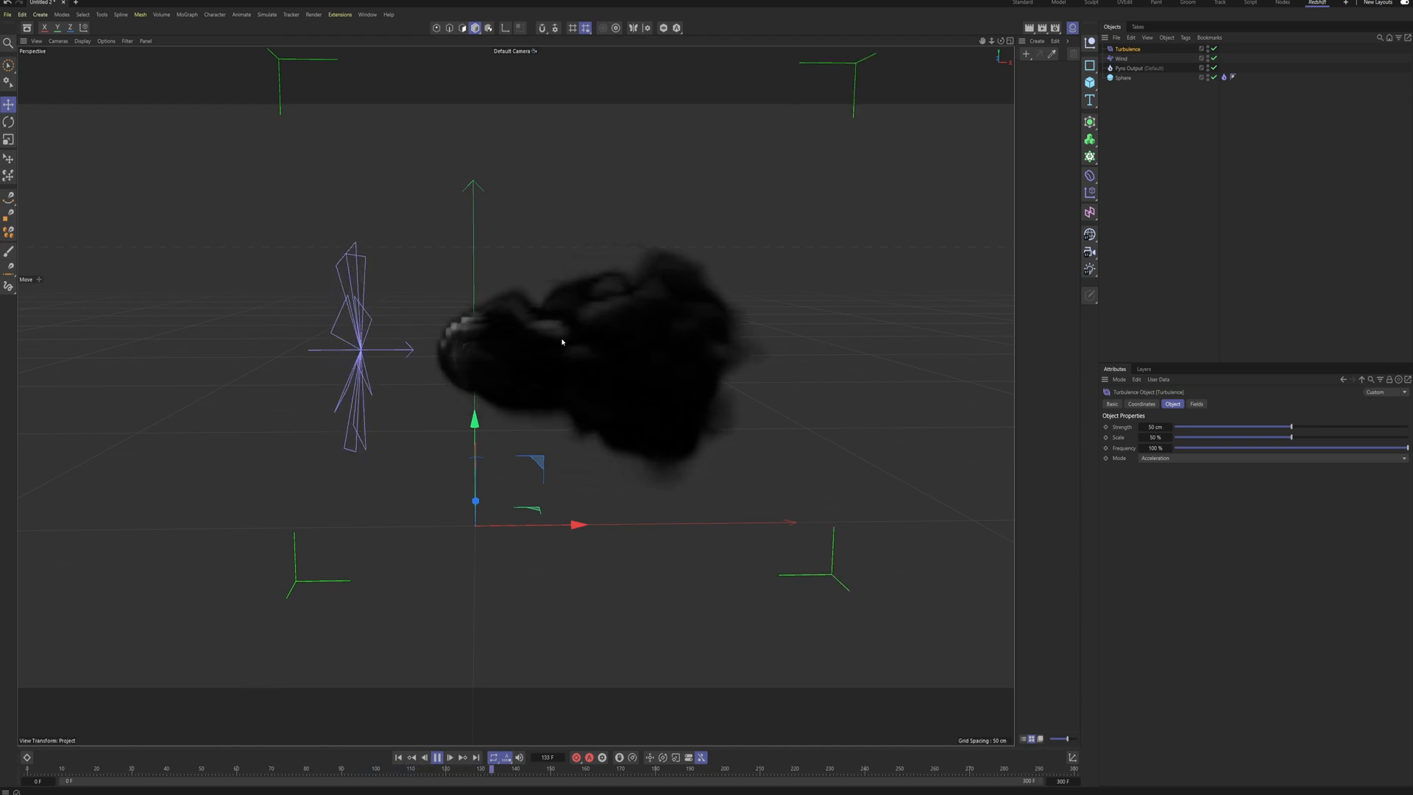
pyautogui.moveTo(479, 353)
pyautogui.keyDown('alt'); pyautogui.mouseDown()
pyautogui.moveTo(574, 341)
pyautogui.moveTo(501, 351)
pyautogui.mouseUp(); pyautogui.keyUp('alt')
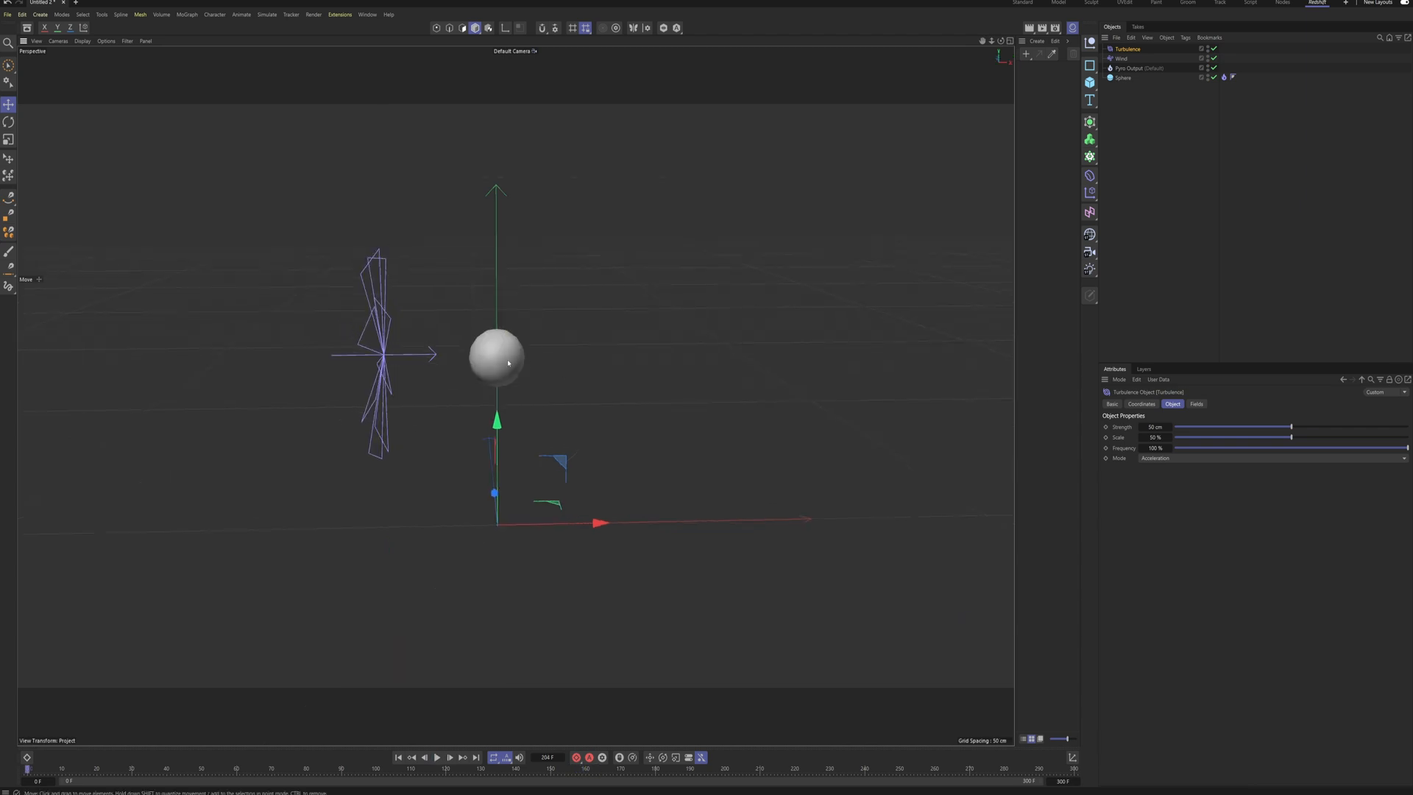
# Step: Cache the whole simulation scene to VDB files from the Pyro Output's cache settings
pyautogui.click(1114, 90)
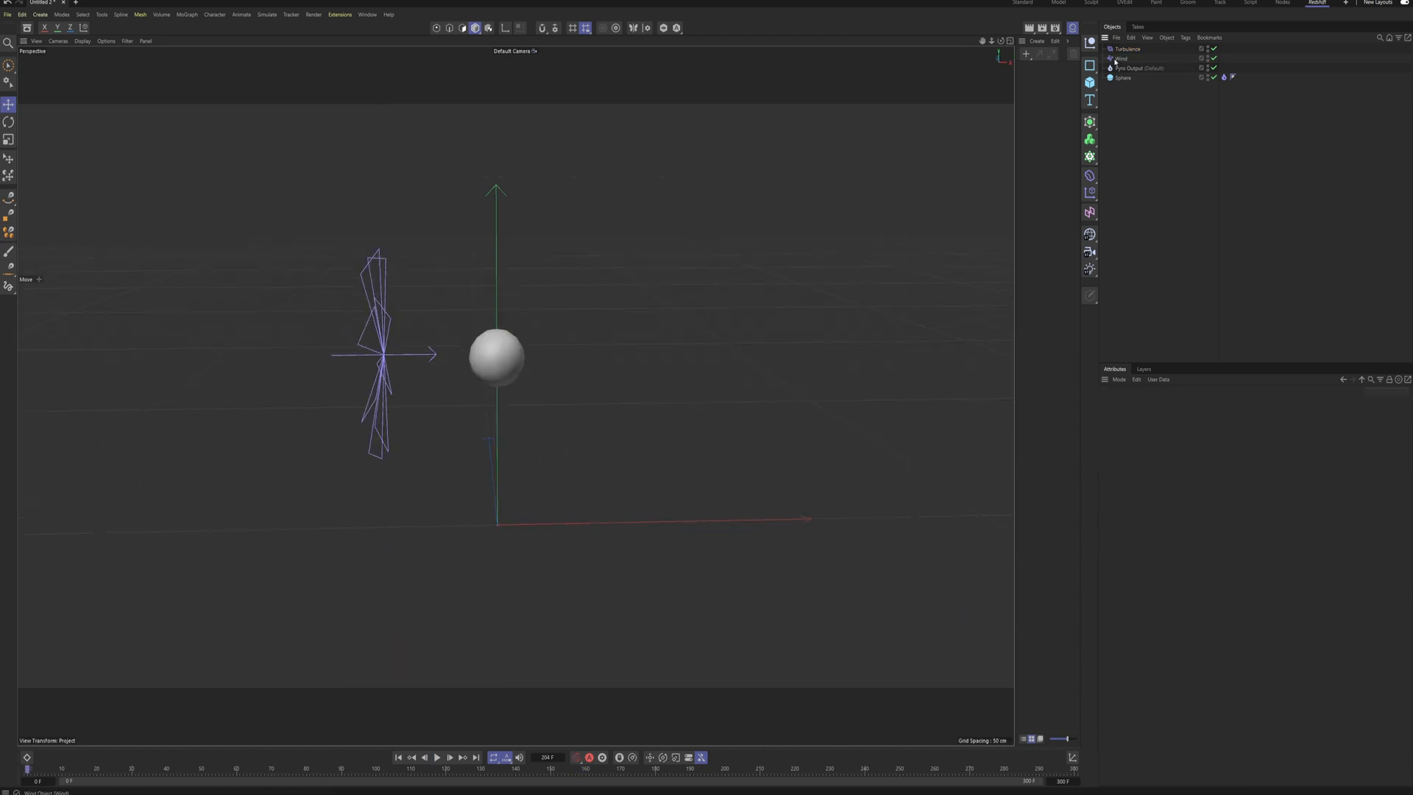
pyautogui.click(1122, 78)
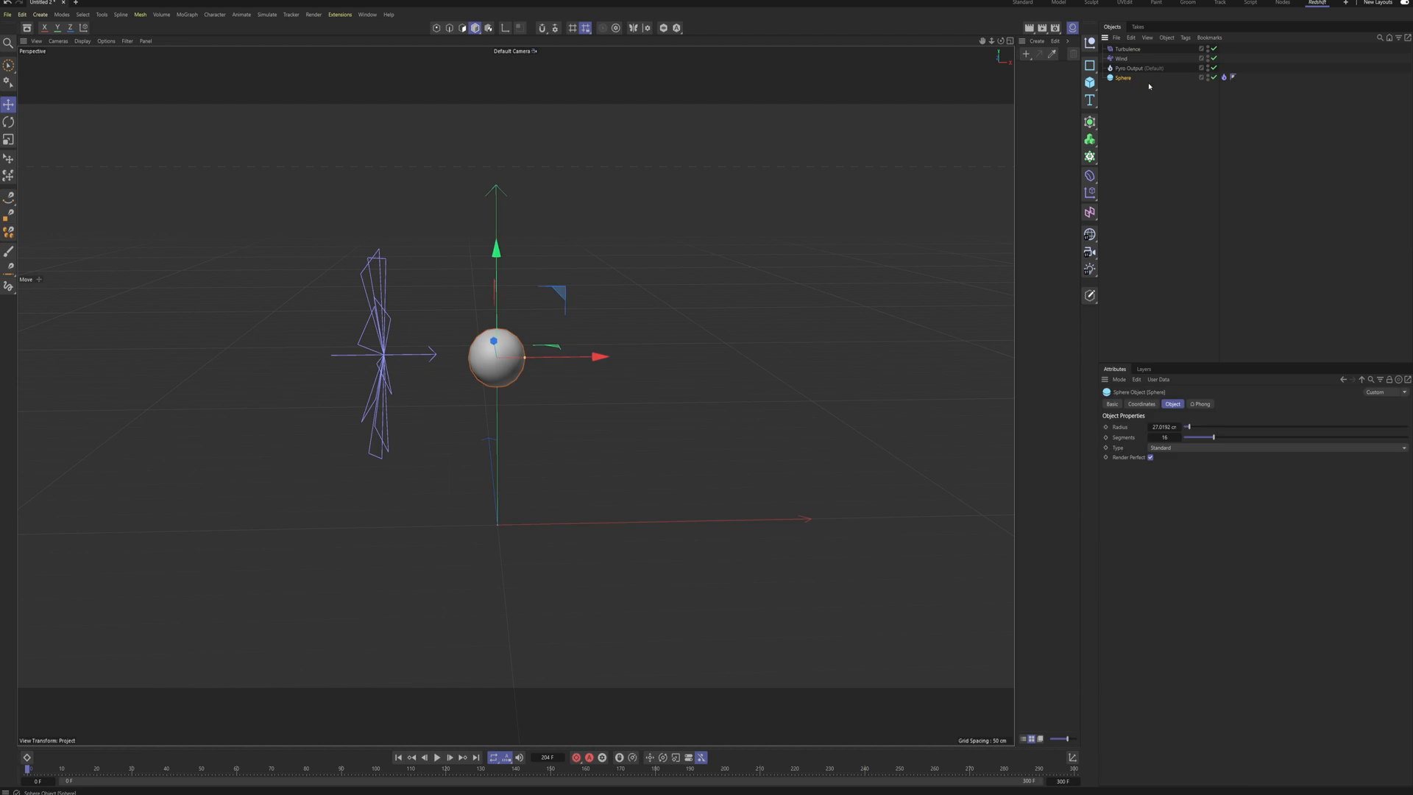
pyautogui.click(1224, 77)
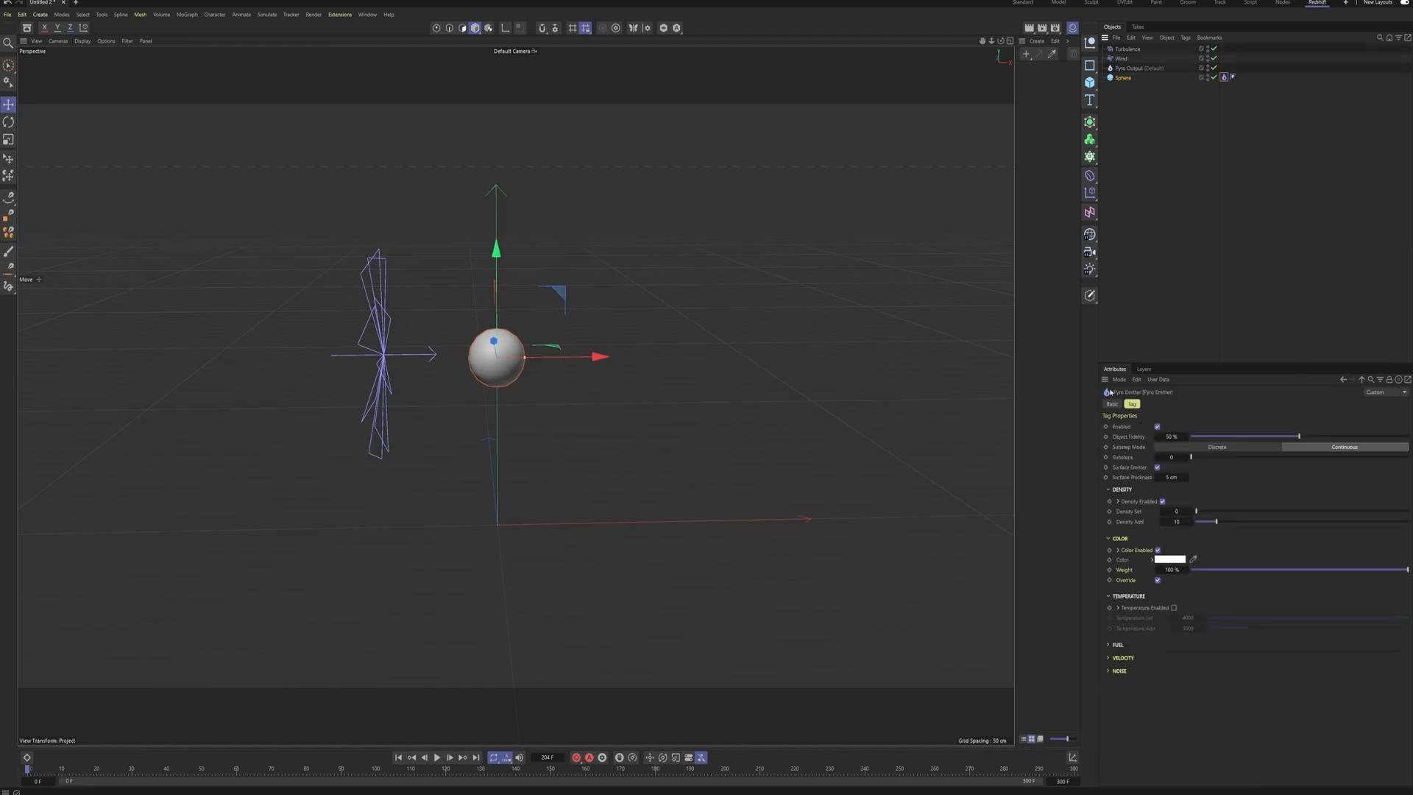
pyautogui.click(1133, 69)
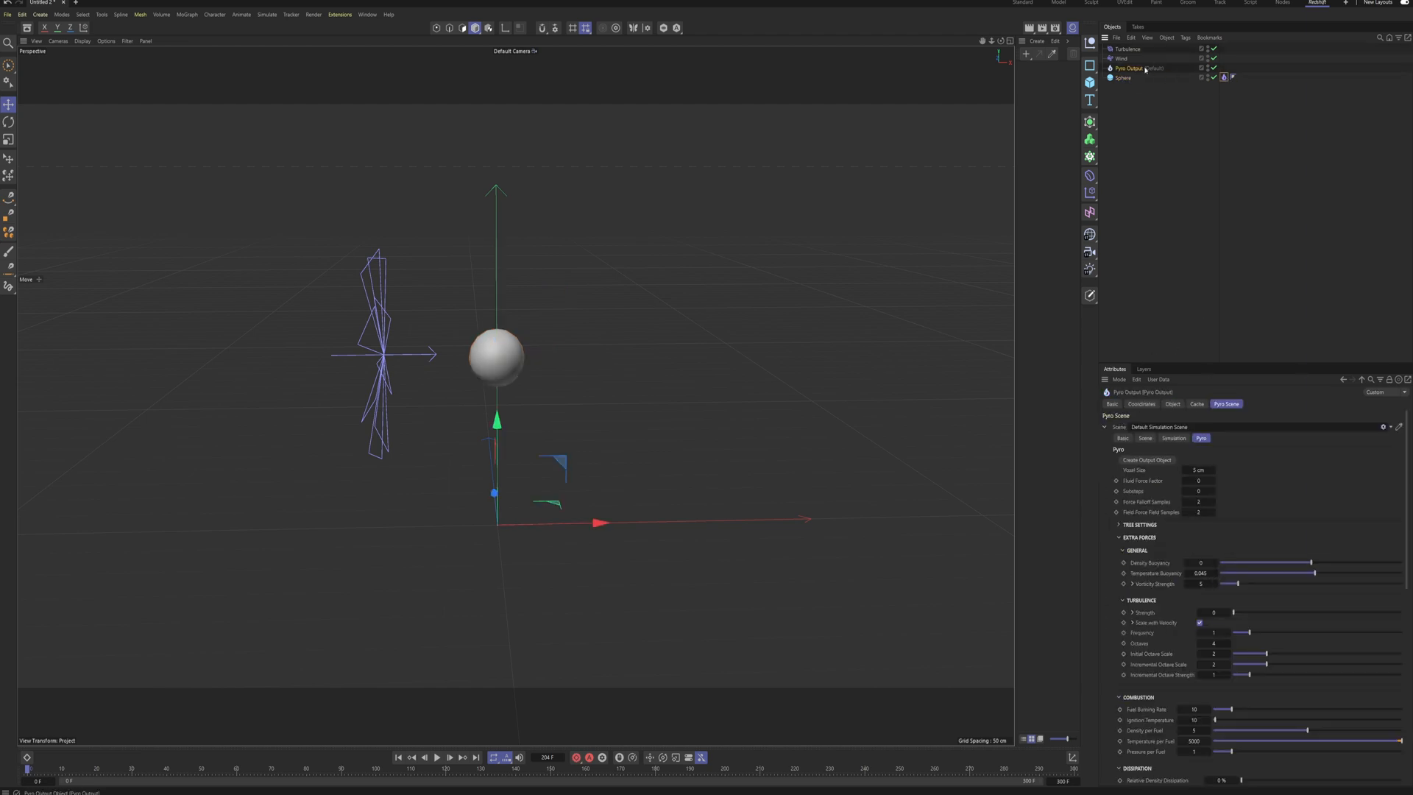
pyautogui.click(1196, 404)
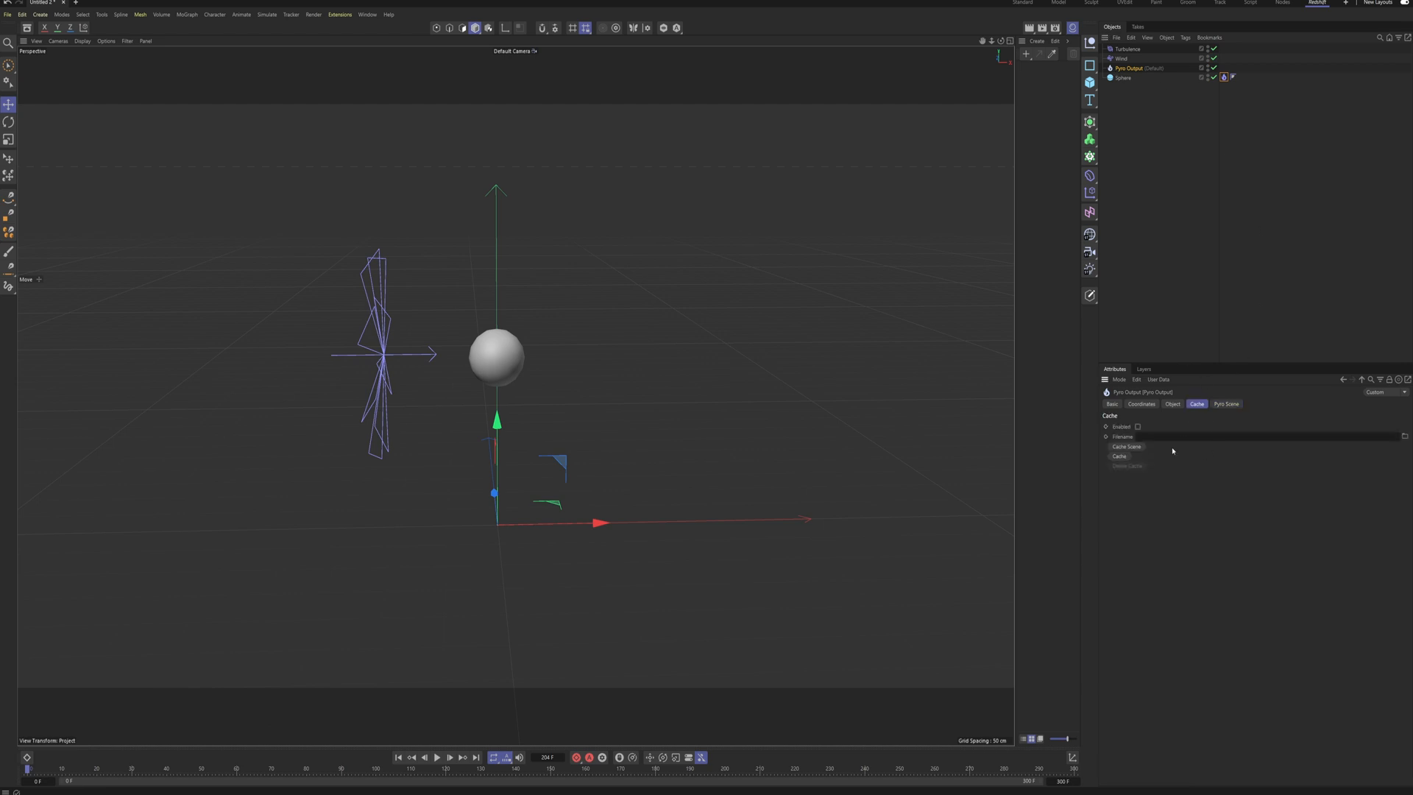
pyautogui.click(1129, 448)
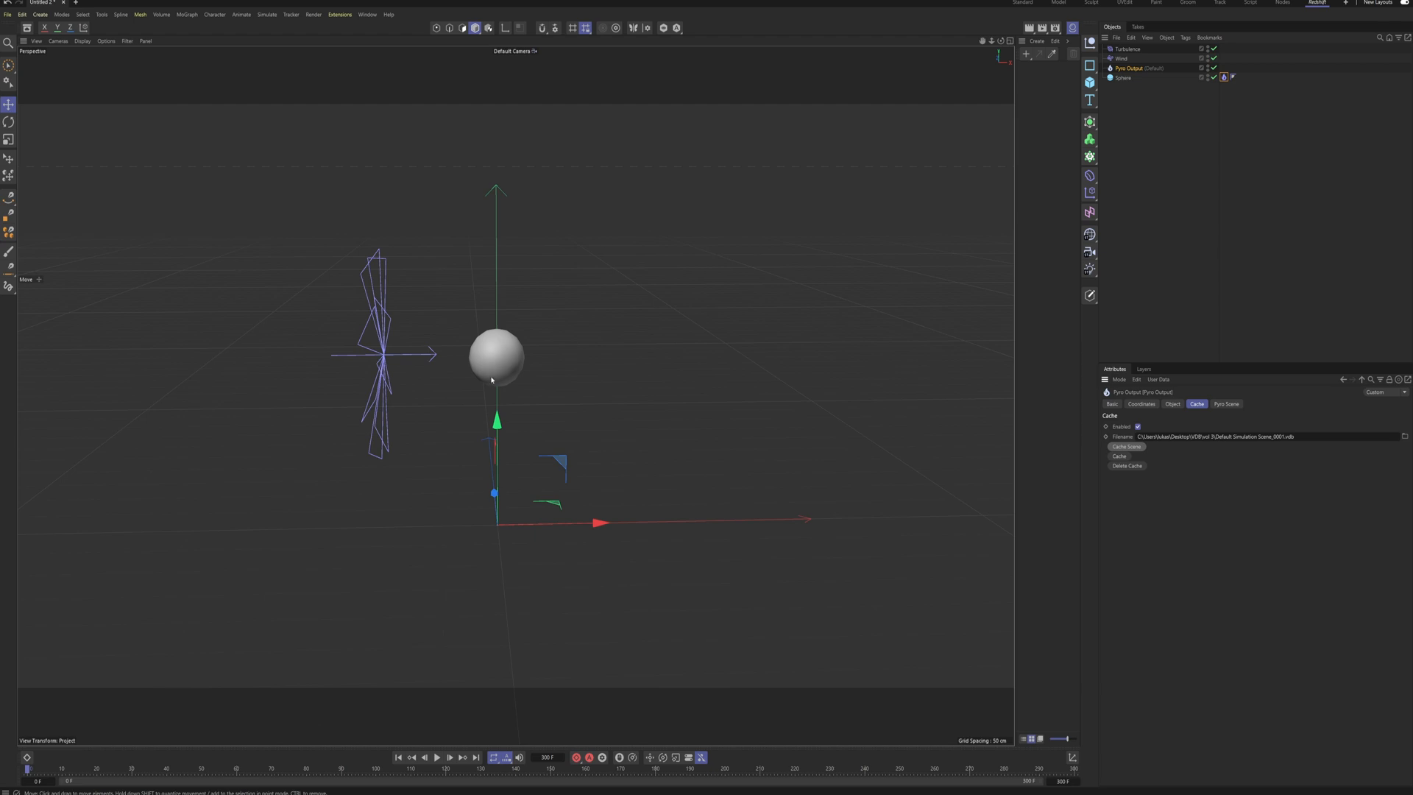
# Step: Play the cached simulation, examine it from several angles, and rewind to the first frame
pyautogui.keyDown('alt'); pyautogui.moveTo(492, 379); pyautogui.dragTo(477, 370); pyautogui.keyUp('alt')
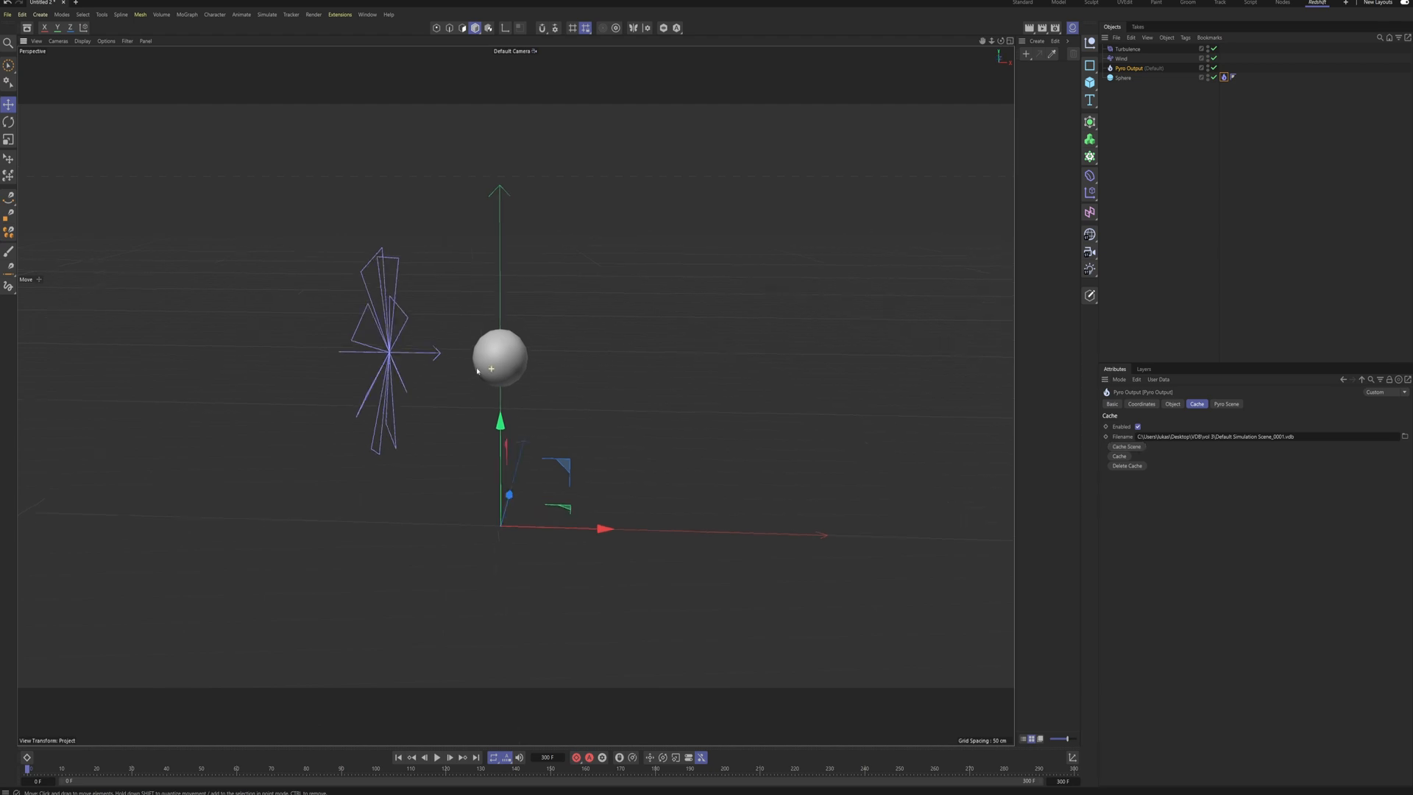
pyautogui.click(437, 758)
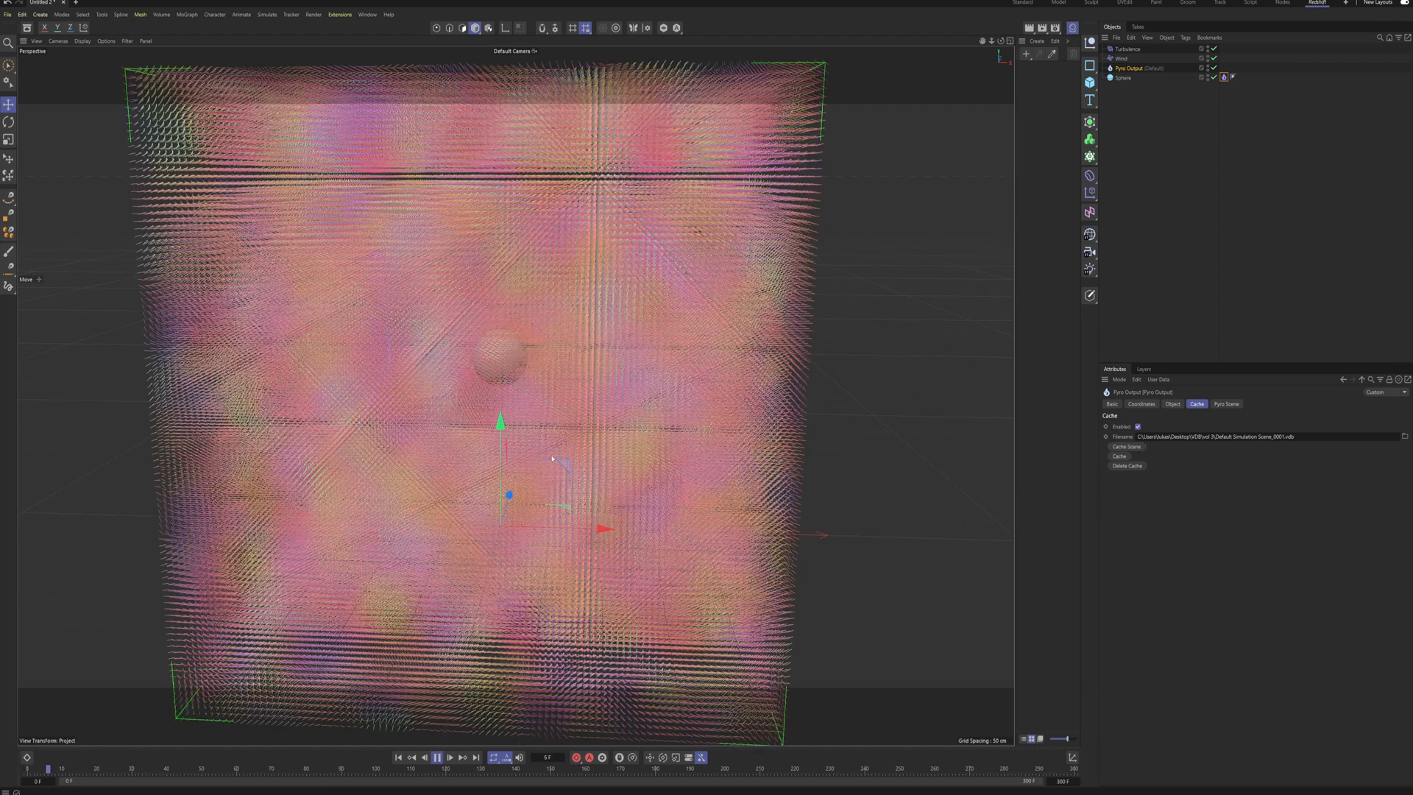
pyautogui.keyDown('alt'); pyautogui.moveTo(524, 354); pyautogui.dragTo(537, 368); pyautogui.keyUp('alt')
pyautogui.keyDown('alt'); pyautogui.moveTo(482, 273); pyautogui.dragTo(514, 429); pyautogui.keyUp('alt')
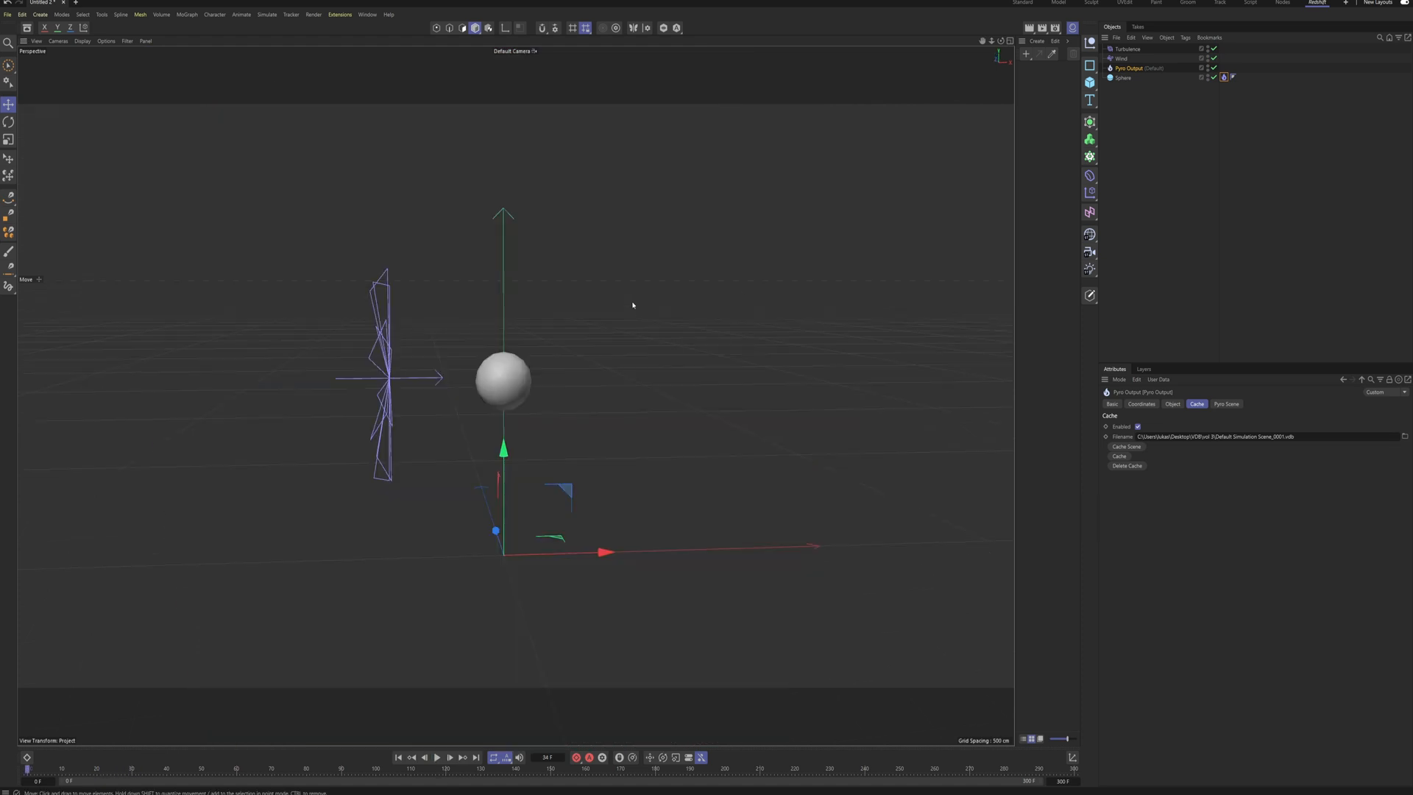
pyautogui.moveTo(503, 387)
pyautogui.keyDown('alt'); pyautogui.mouseDown()
pyautogui.moveTo(481, 391)
pyautogui.moveTo(515, 384)
pyautogui.mouseUp(); pyautogui.keyUp('alt')
pyautogui.click(437, 757)
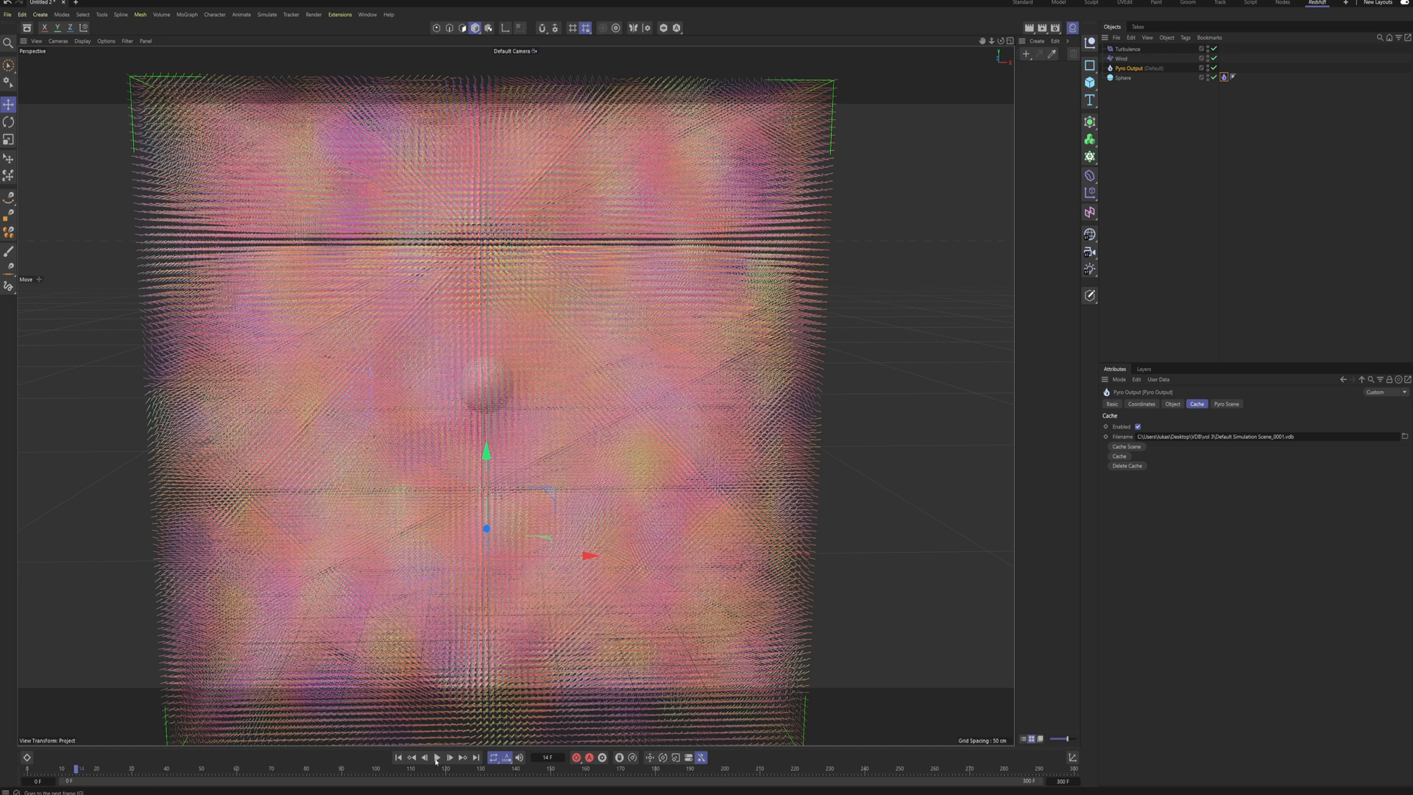
pyautogui.click(399, 757)
pyautogui.click(1169, 145)
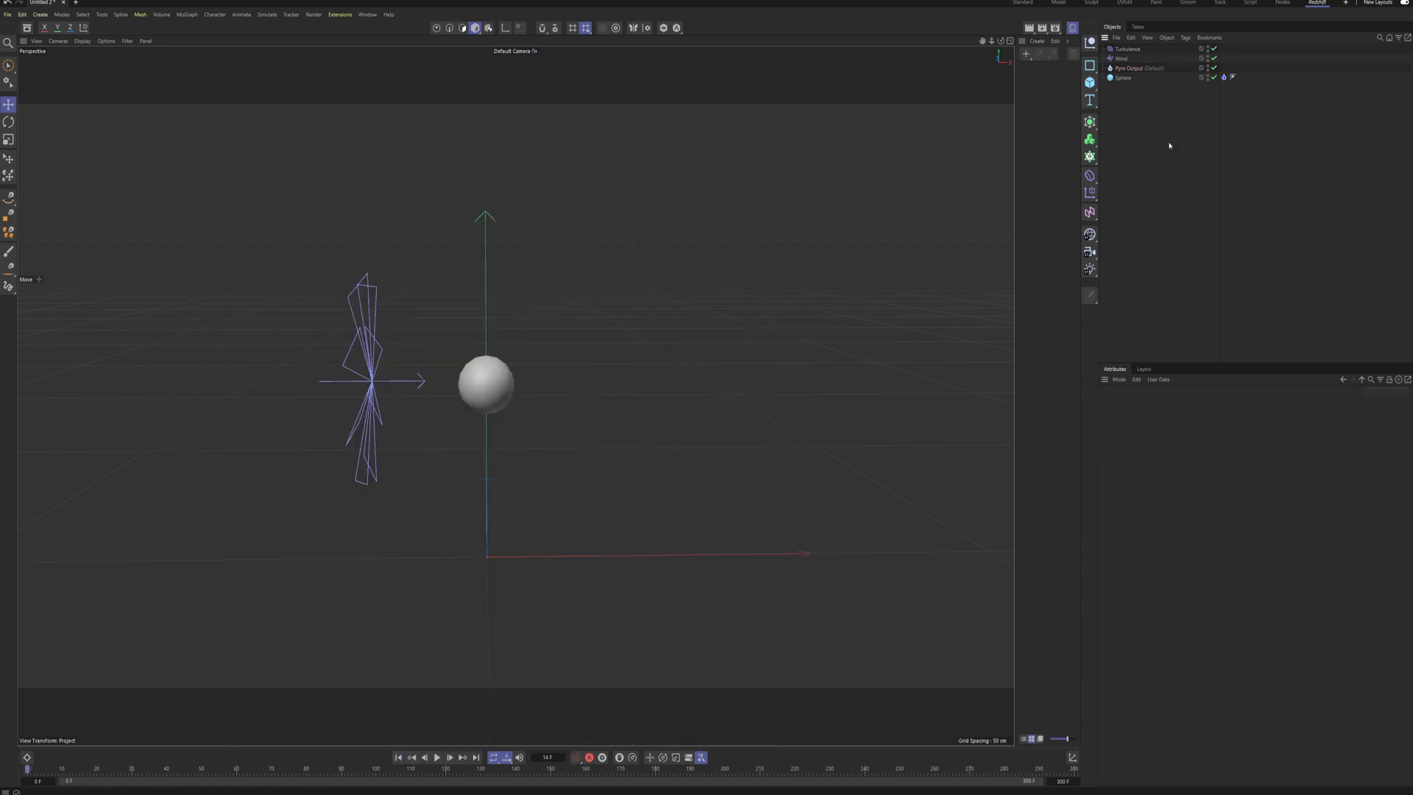
# Step: Create a null object and rename it Xpresso
pyautogui.click(1090, 42)
pyautogui.doubleClick(1120, 49)
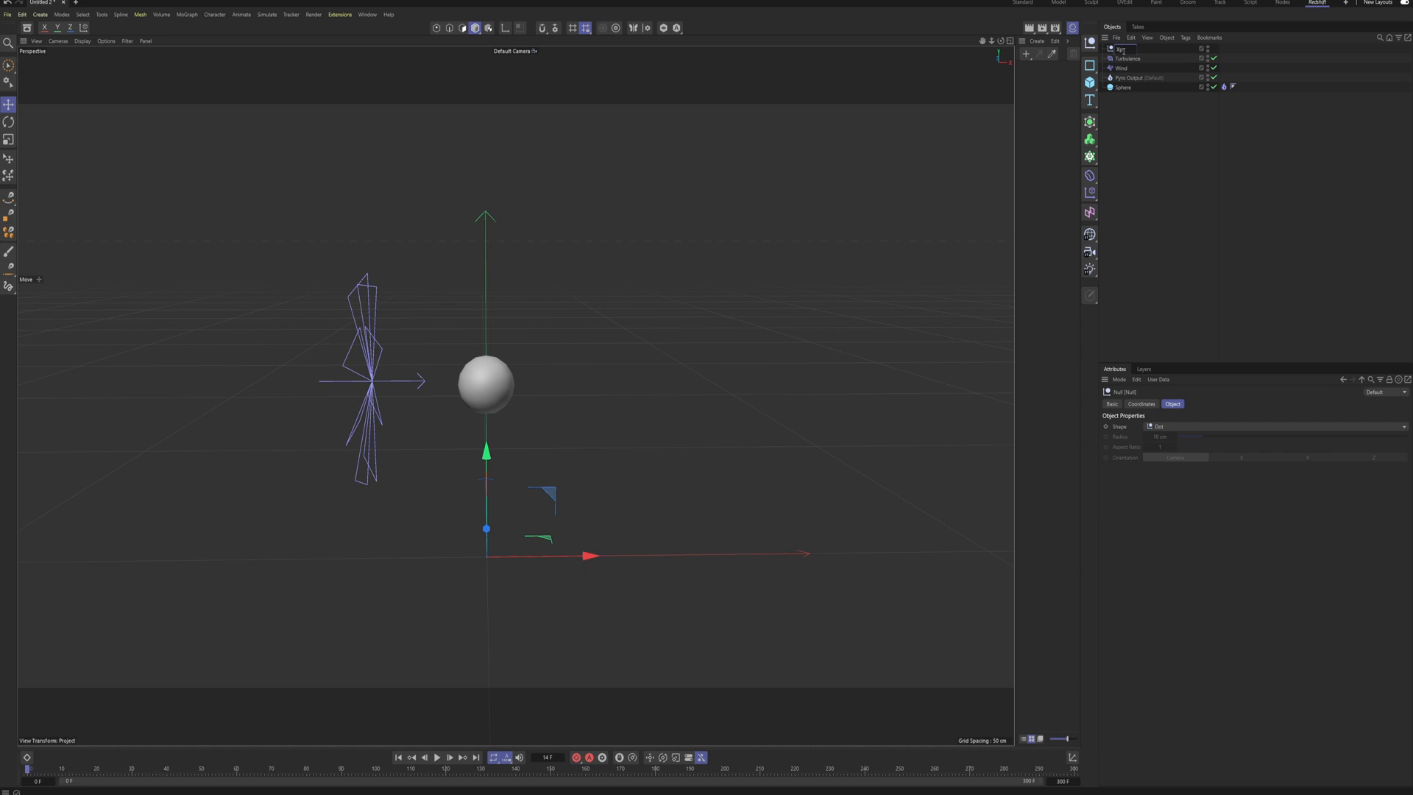
pyautogui.write('Xpresso')
pyautogui.press('Return')
# Step: Add an XPresso tag to the Xpresso null, then enlarge and reposition its editor window
pyautogui.rightClick(1122, 50)
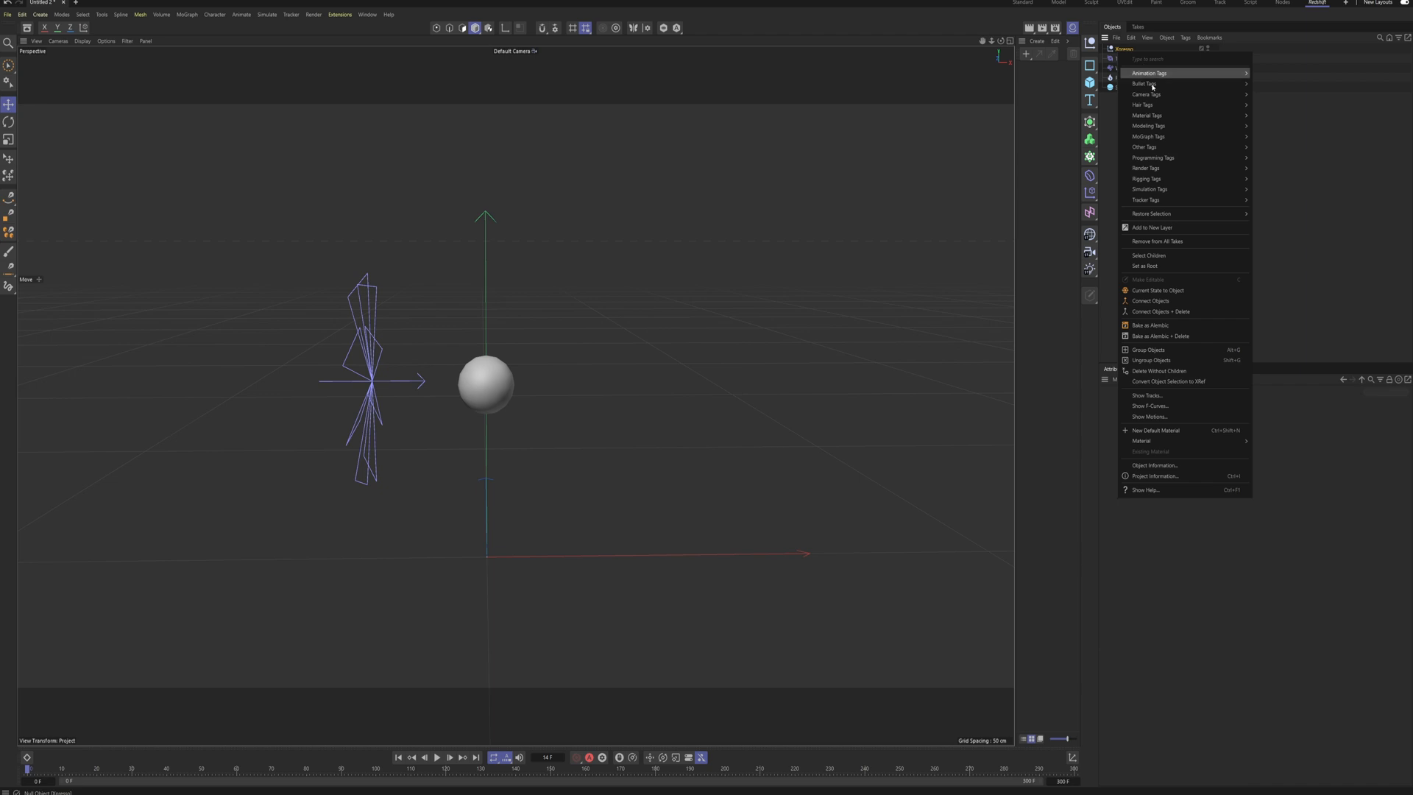
pyautogui.moveTo(1153, 163)
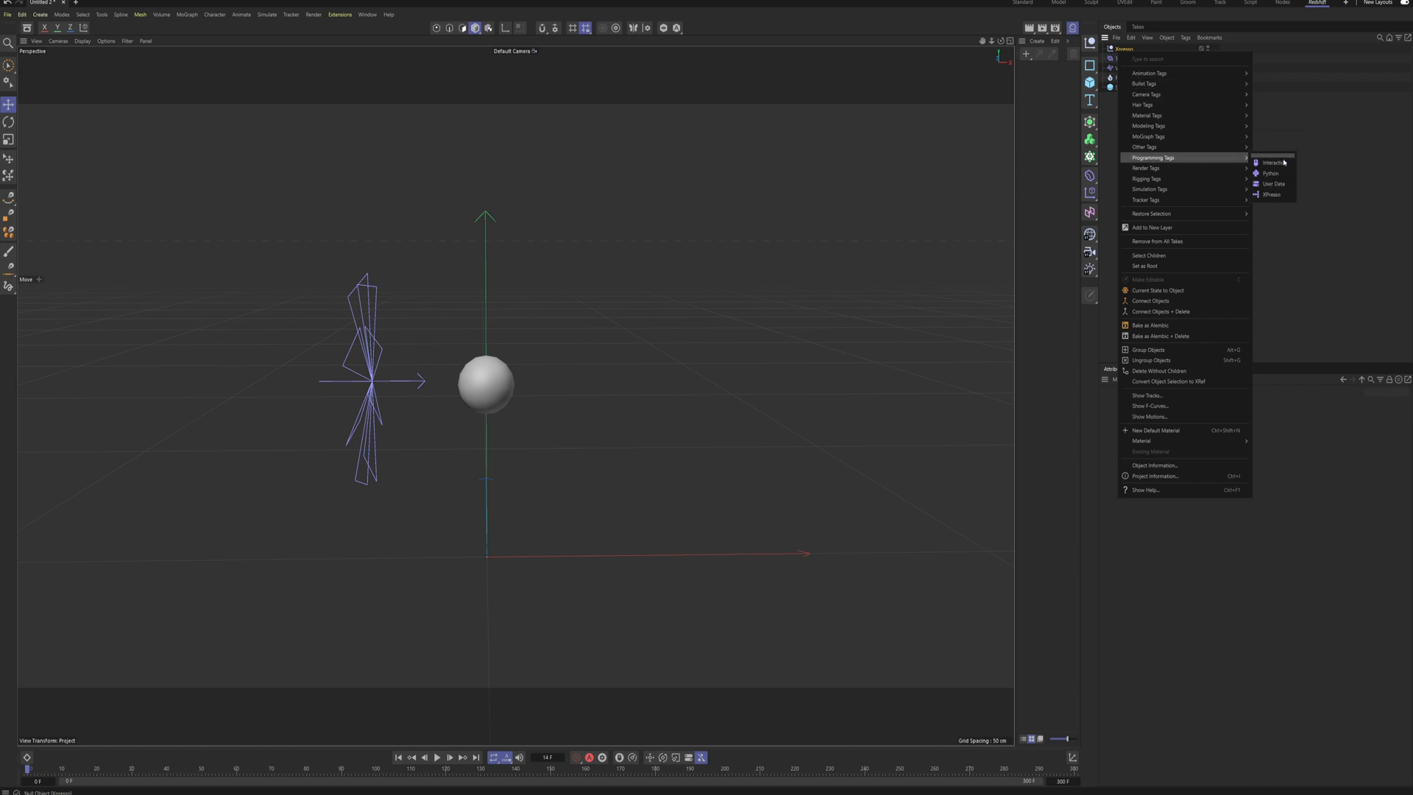
pyautogui.click(1271, 194)
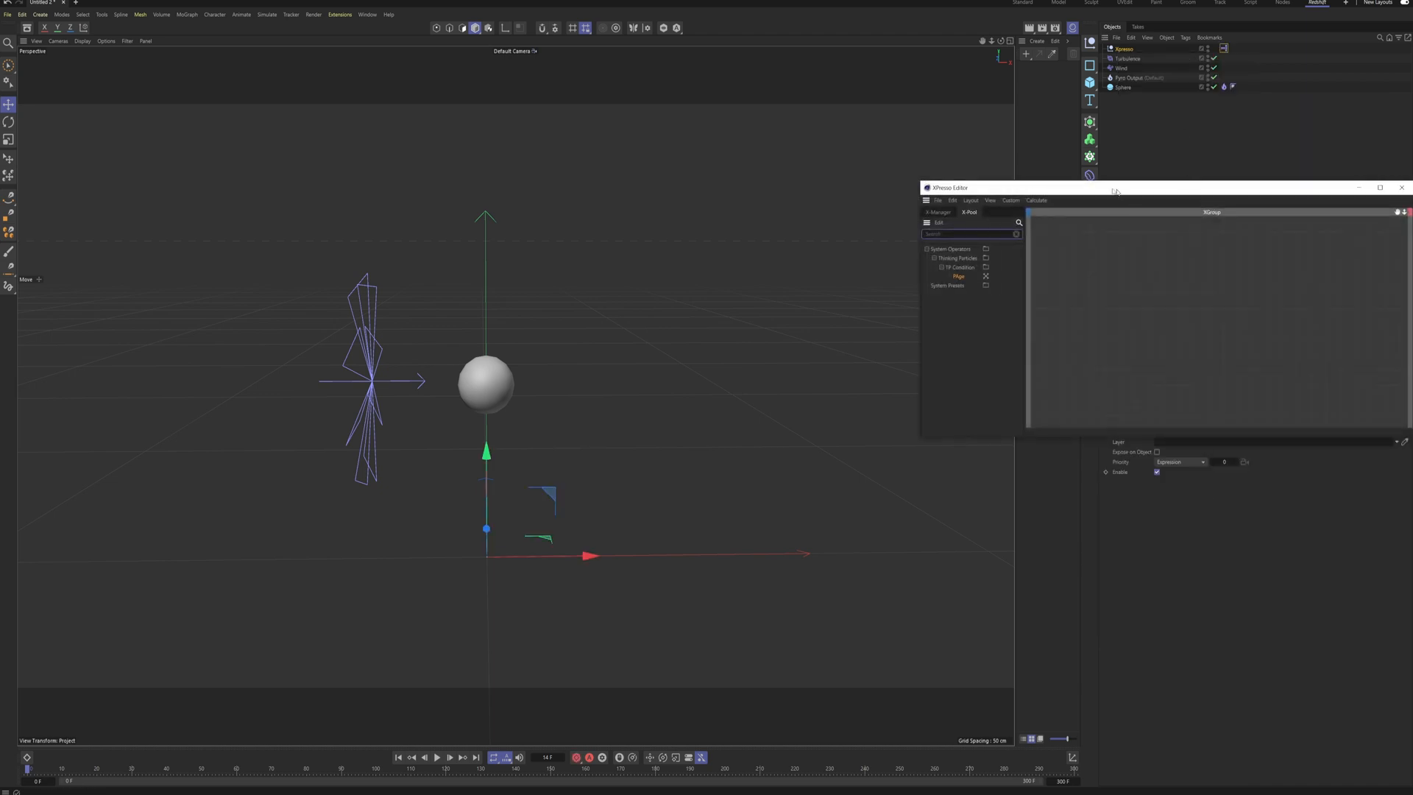
pyautogui.moveTo(1120, 193); pyautogui.dragTo(736, 164)
pyautogui.moveTo(1029, 409); pyautogui.dragTo(988, 568)
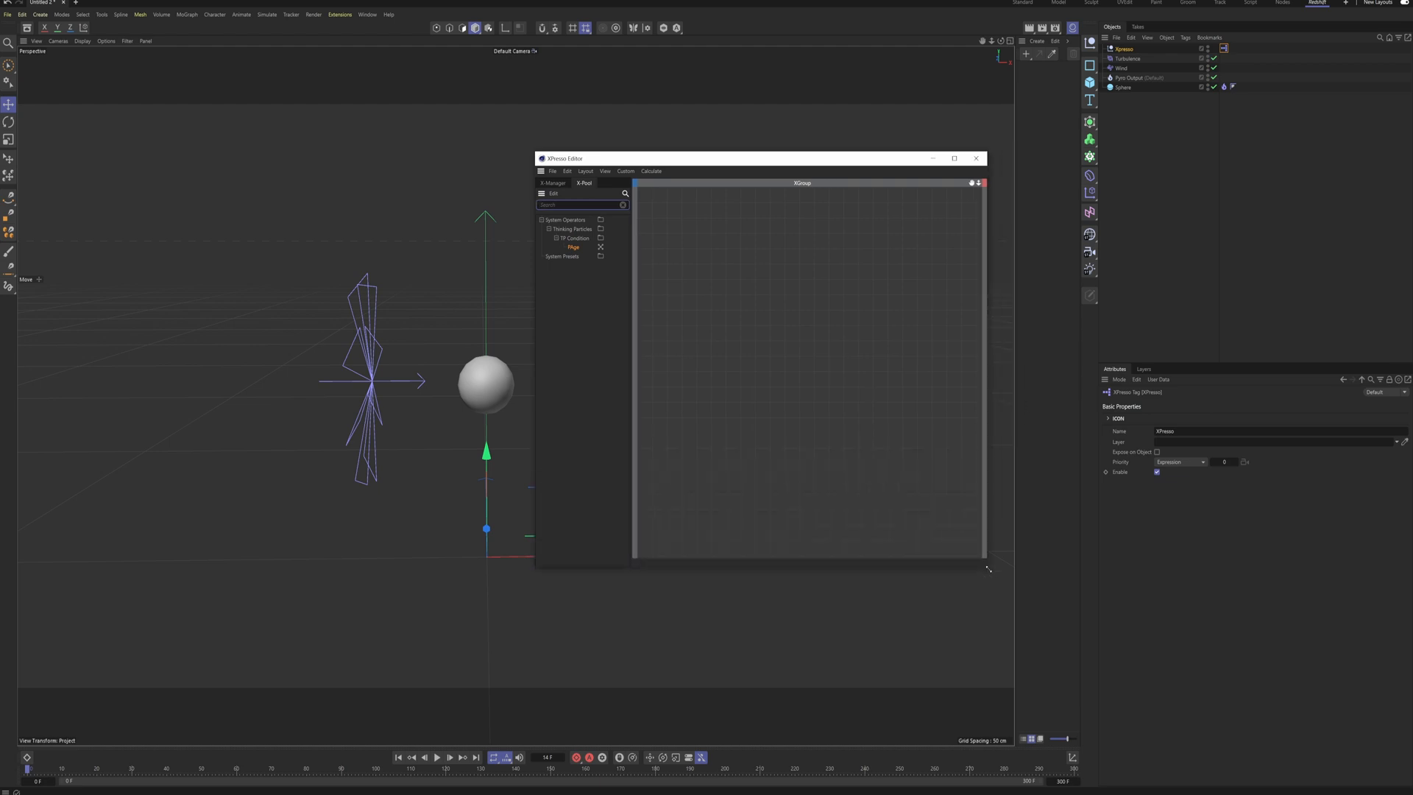
pyautogui.moveTo(622, 157); pyautogui.dragTo(662, 157)
# Step: Add a PBorn generator node and a PSetData standard node from Thinking Particles to the XPresso graph
pyautogui.click(662, 204)
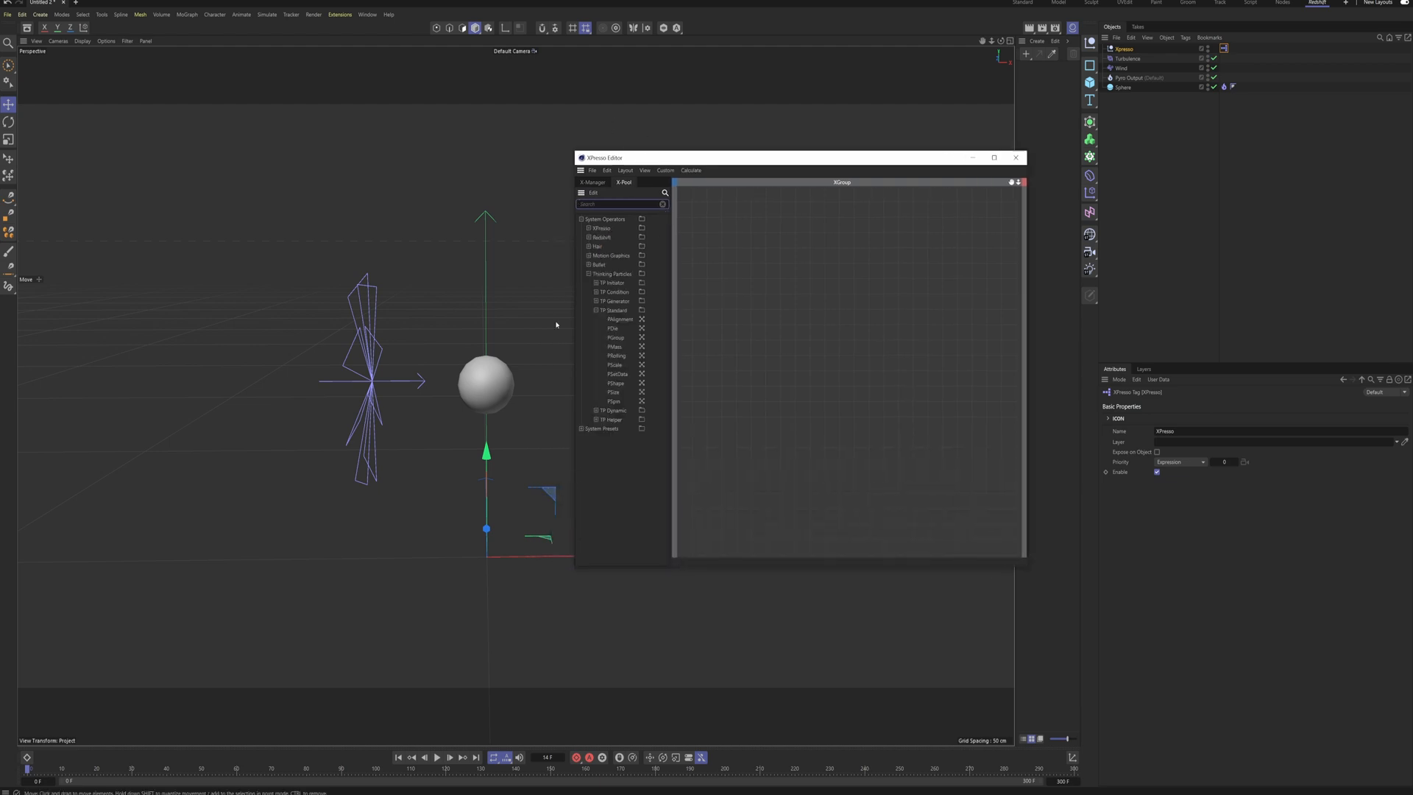
pyautogui.click(582, 219)
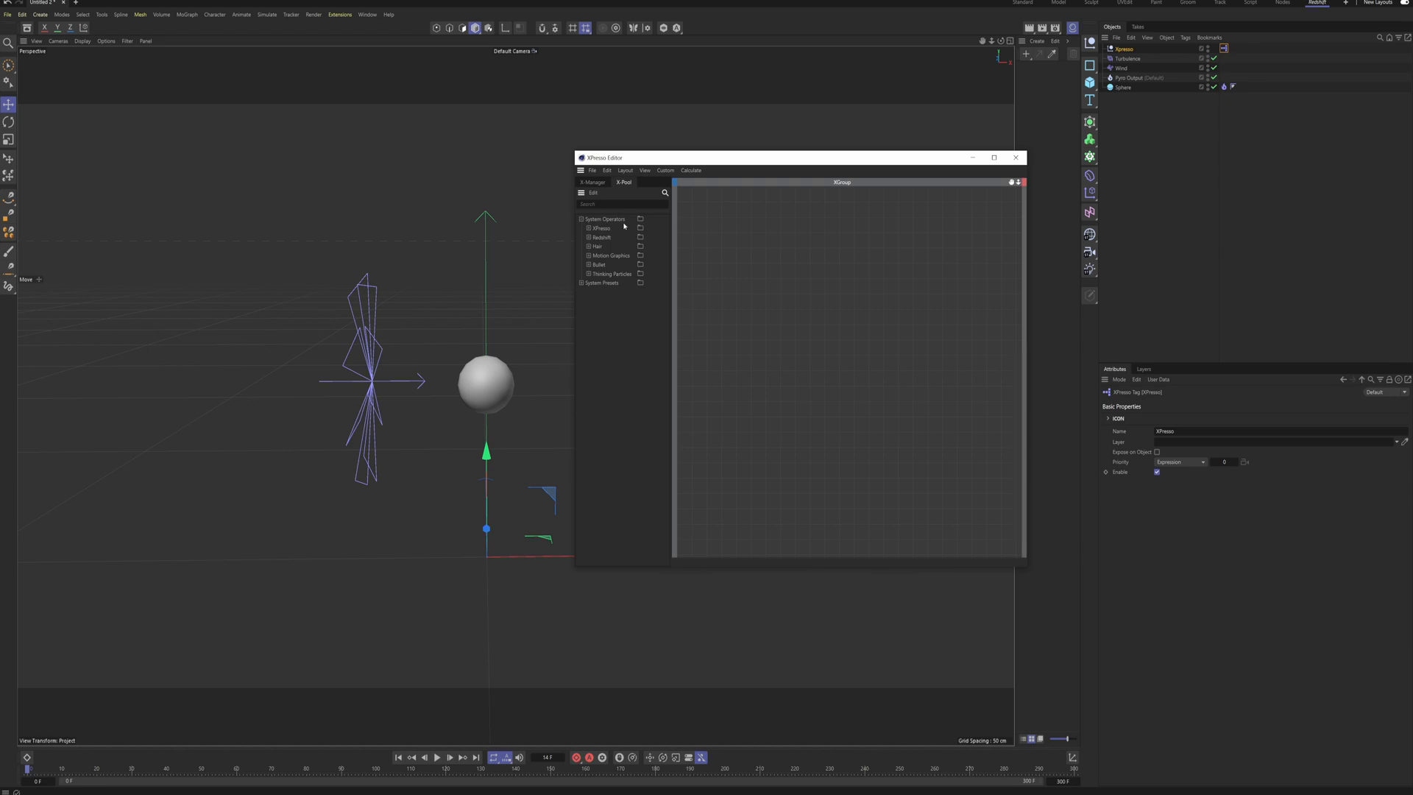
pyautogui.click(588, 274)
pyautogui.click(596, 301)
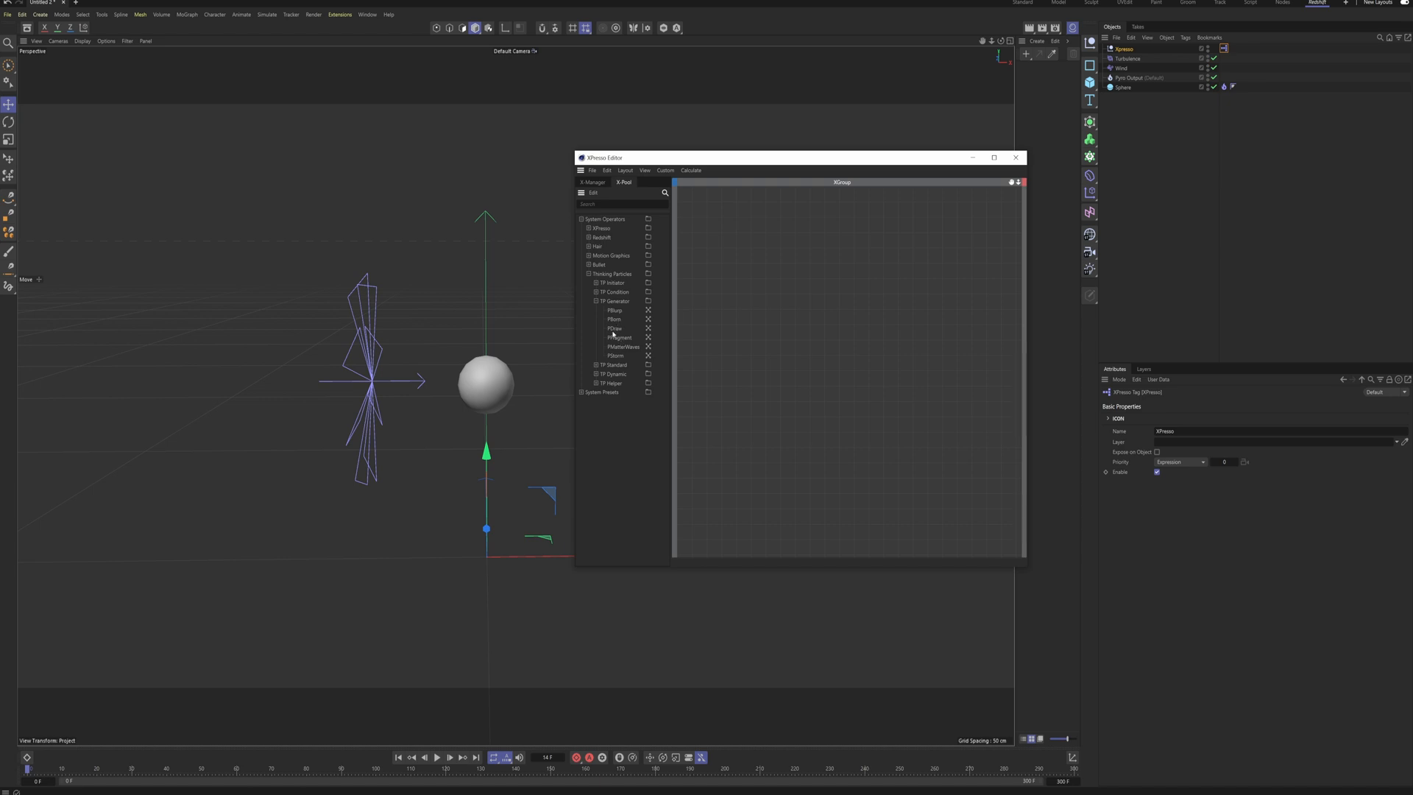
pyautogui.moveTo(613, 321); pyautogui.dragTo(746, 339)
pyautogui.click(595, 365)
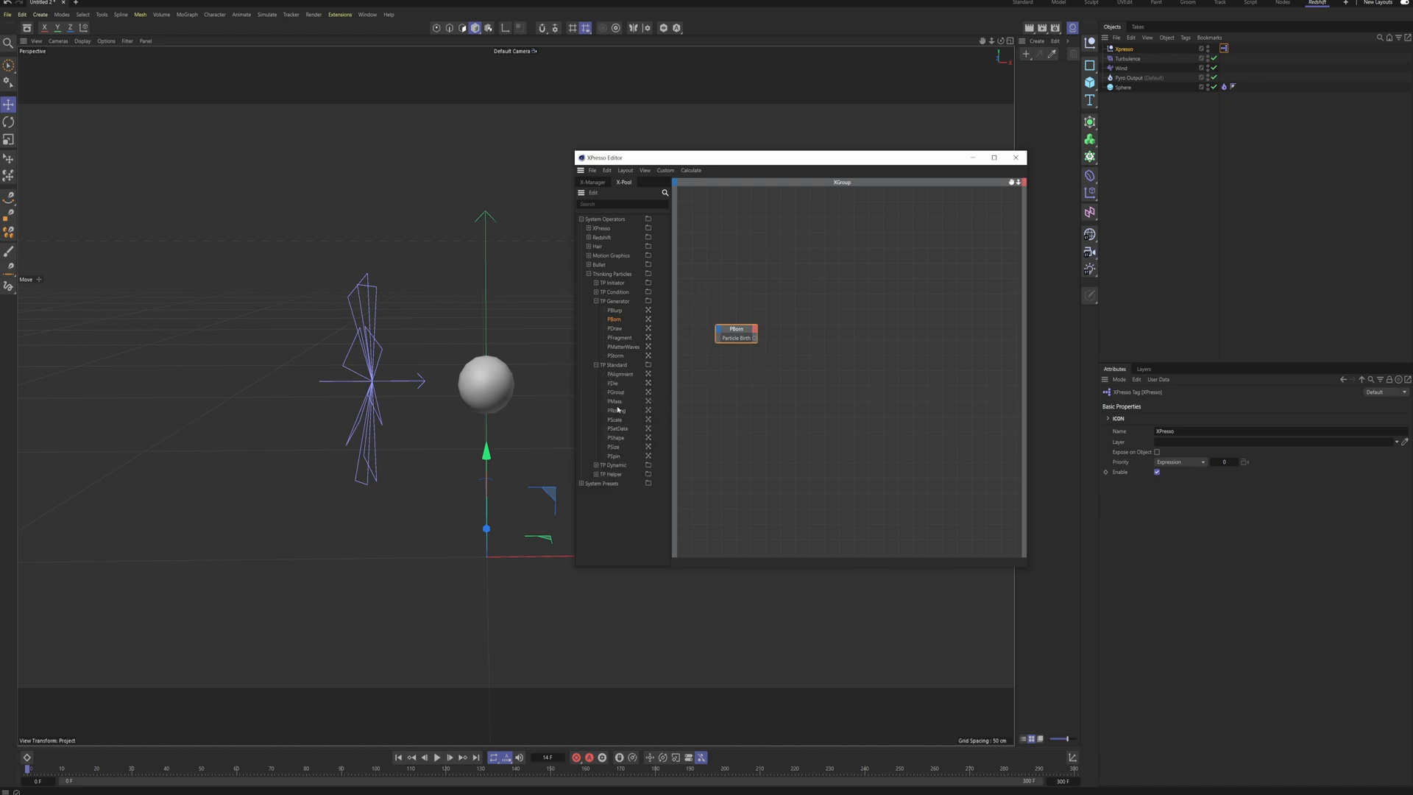
pyautogui.moveTo(667, 432); pyautogui.dragTo(832, 324)
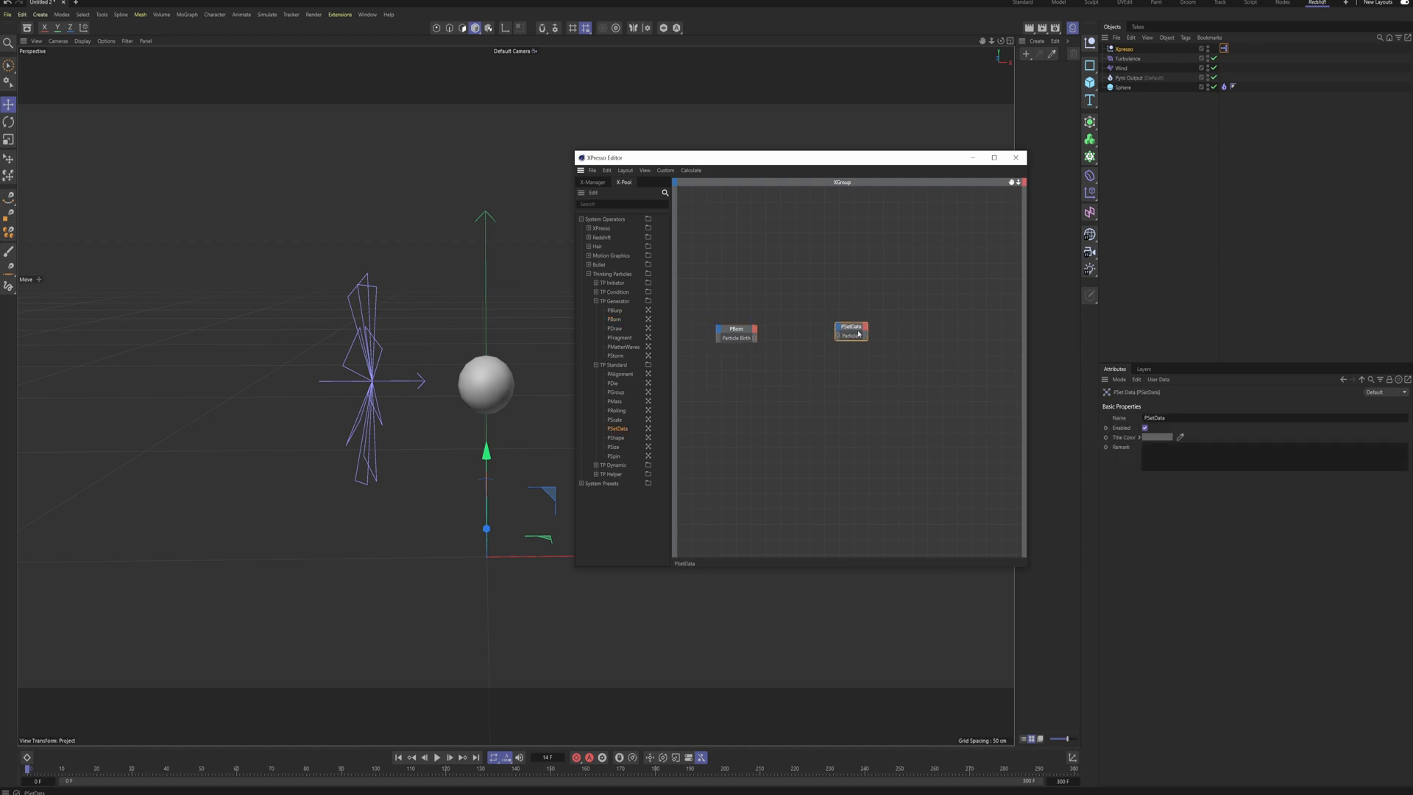
# Step: Add a Thinking Particles PForceObject node and a P Pass node above the existing nodes in the graph
pyautogui.click(596, 365)
pyautogui.click(596, 301)
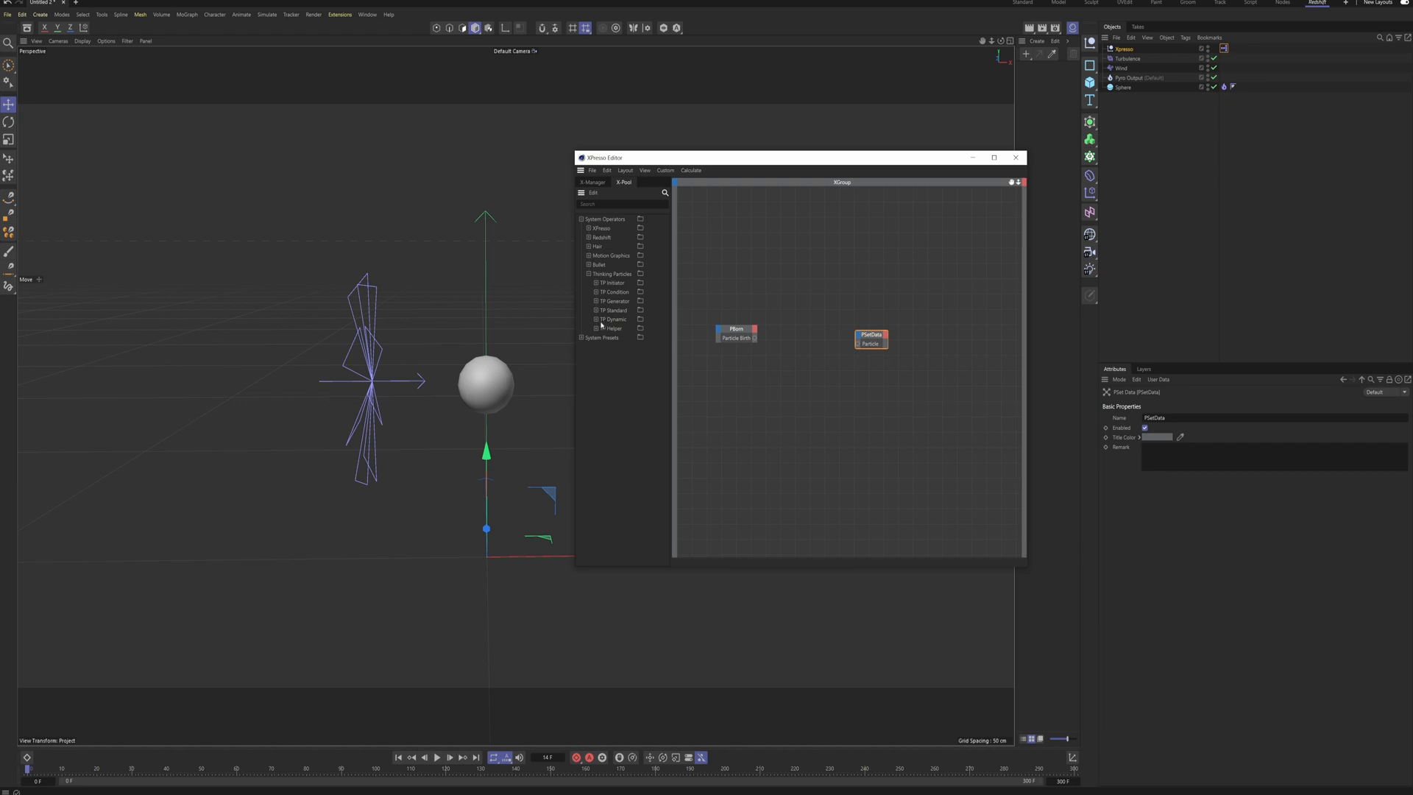
pyautogui.click(596, 319)
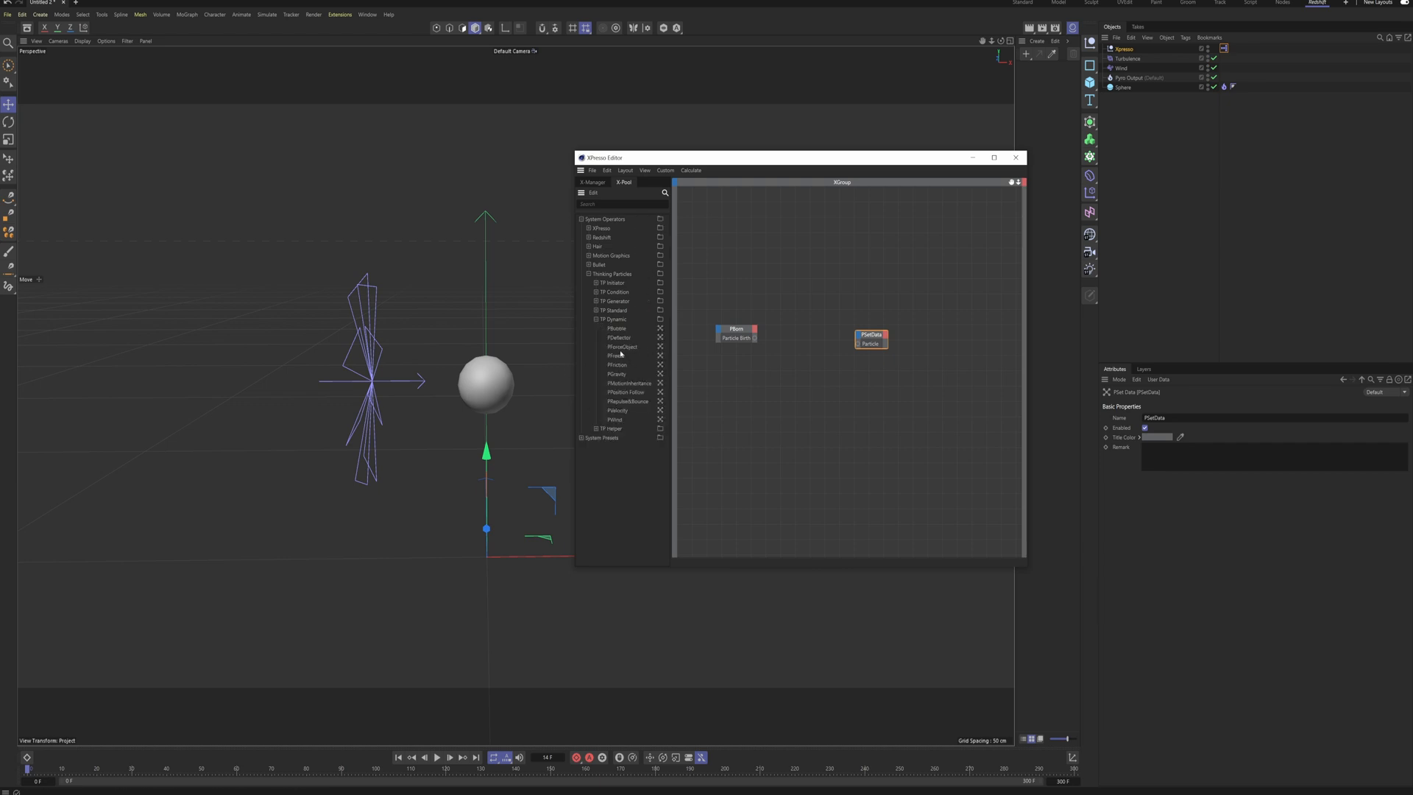
pyautogui.moveTo(716, 353); pyautogui.dragTo(849, 267)
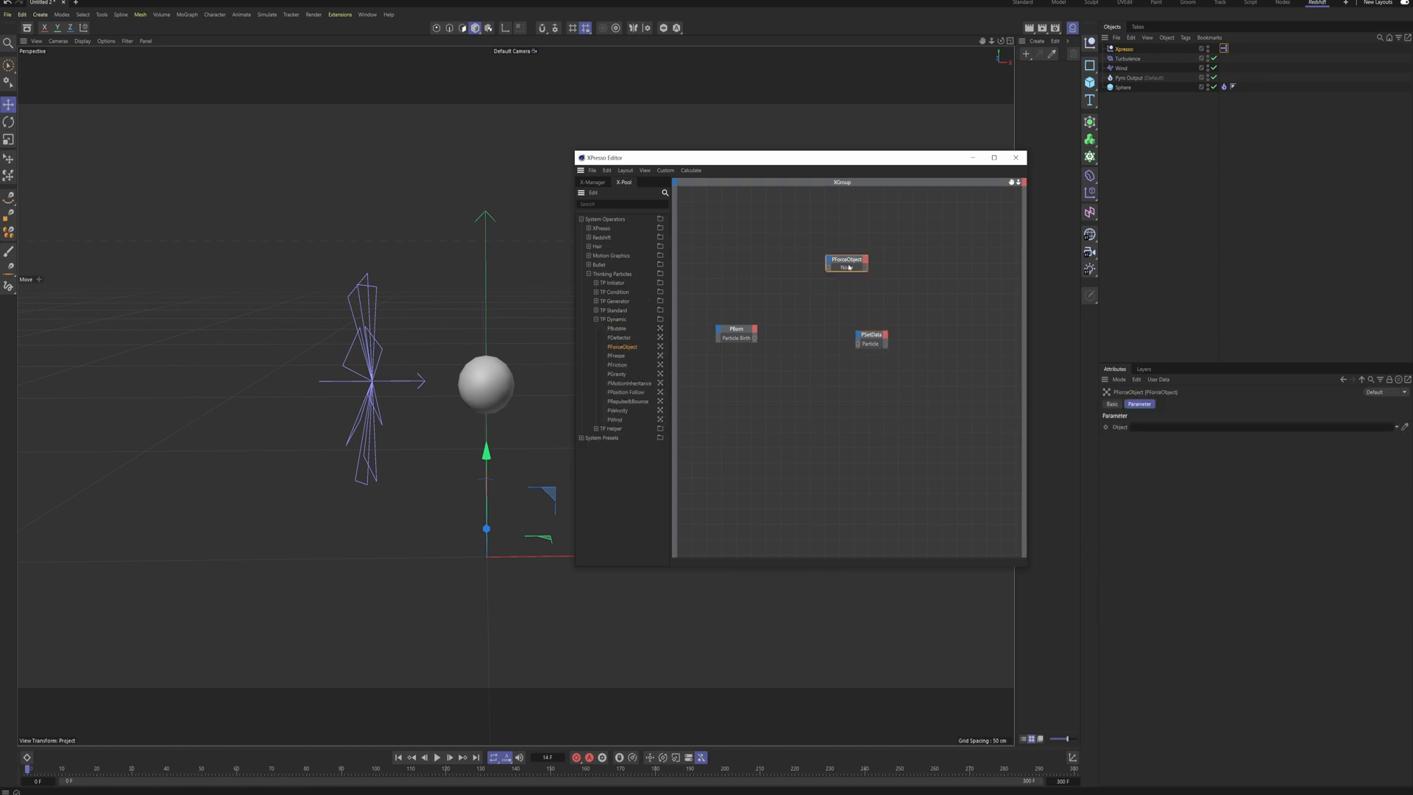
pyautogui.click(596, 320)
pyautogui.click(595, 282)
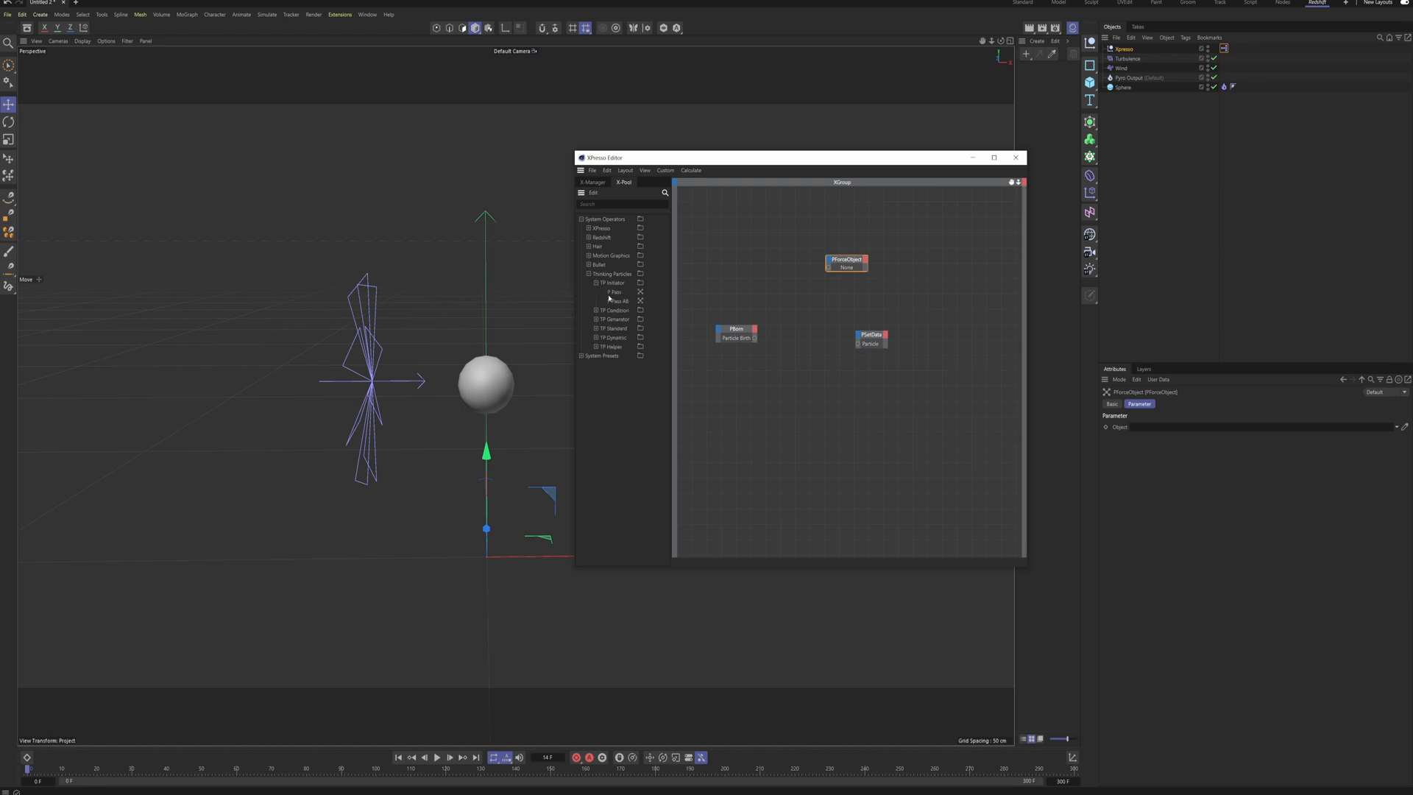
pyautogui.moveTo(740, 274); pyautogui.dragTo(751, 266)
# Step: Add a PSurfacePosition helper node below the PBorn and PSetData nodes
pyautogui.click(595, 284)
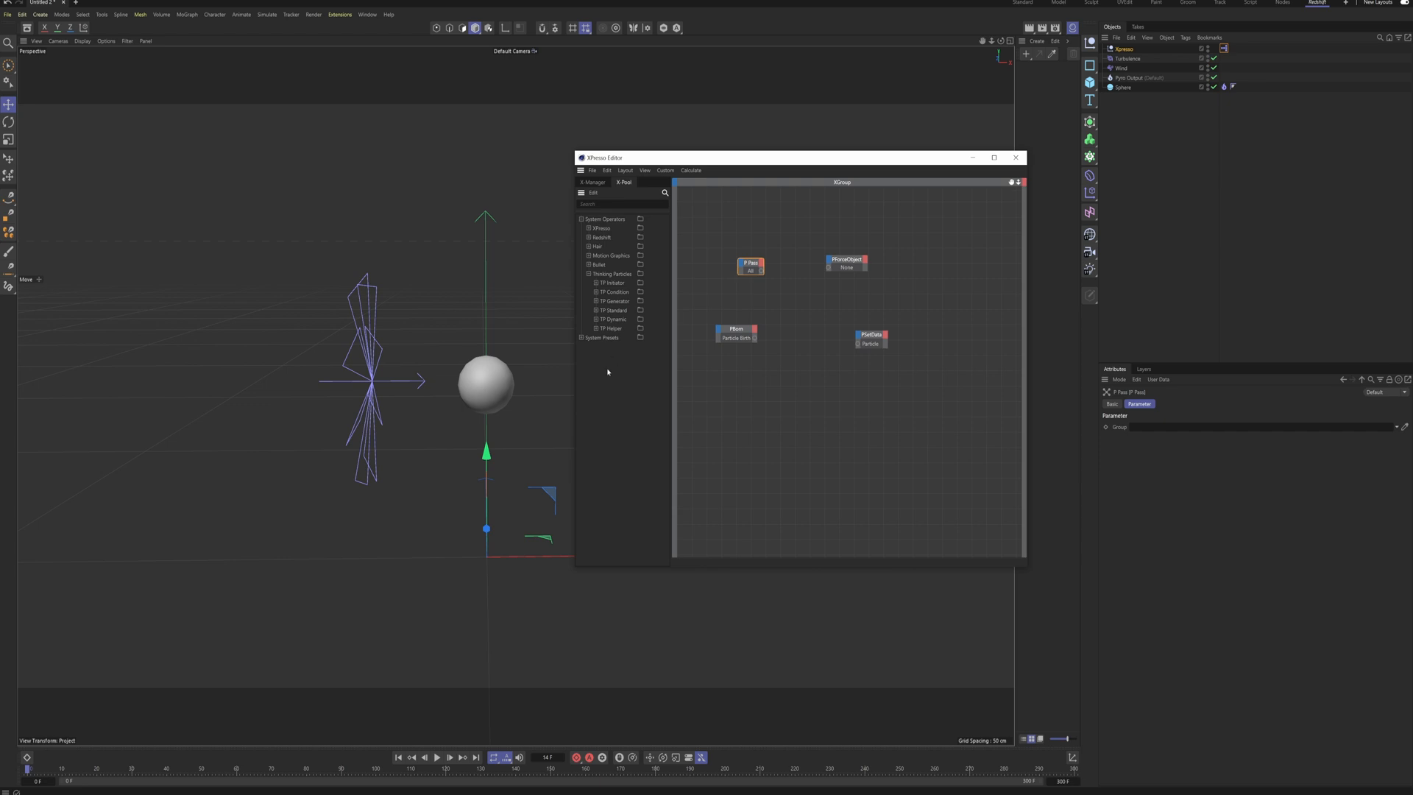
pyautogui.click(596, 328)
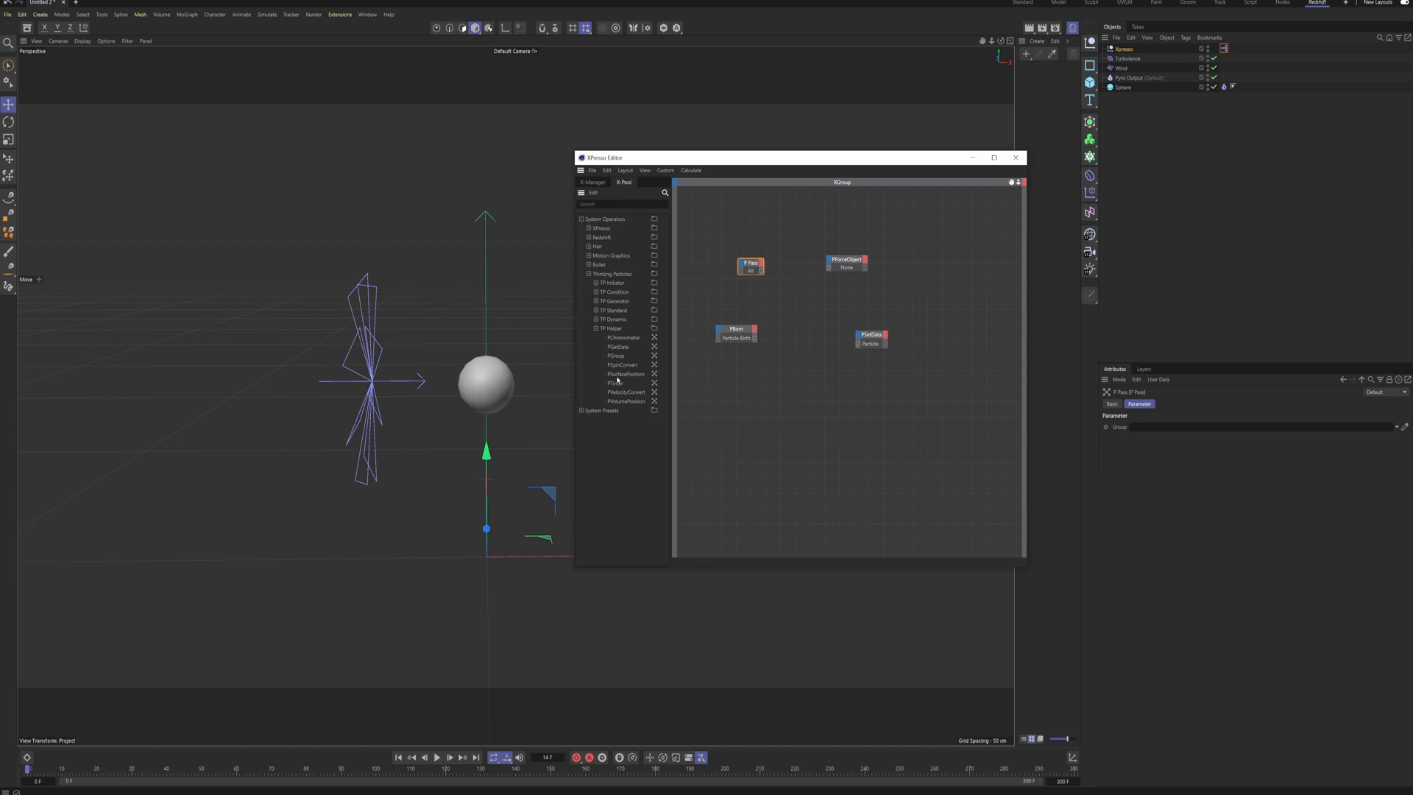
pyautogui.moveTo(787, 386); pyautogui.dragTo(787, 382)
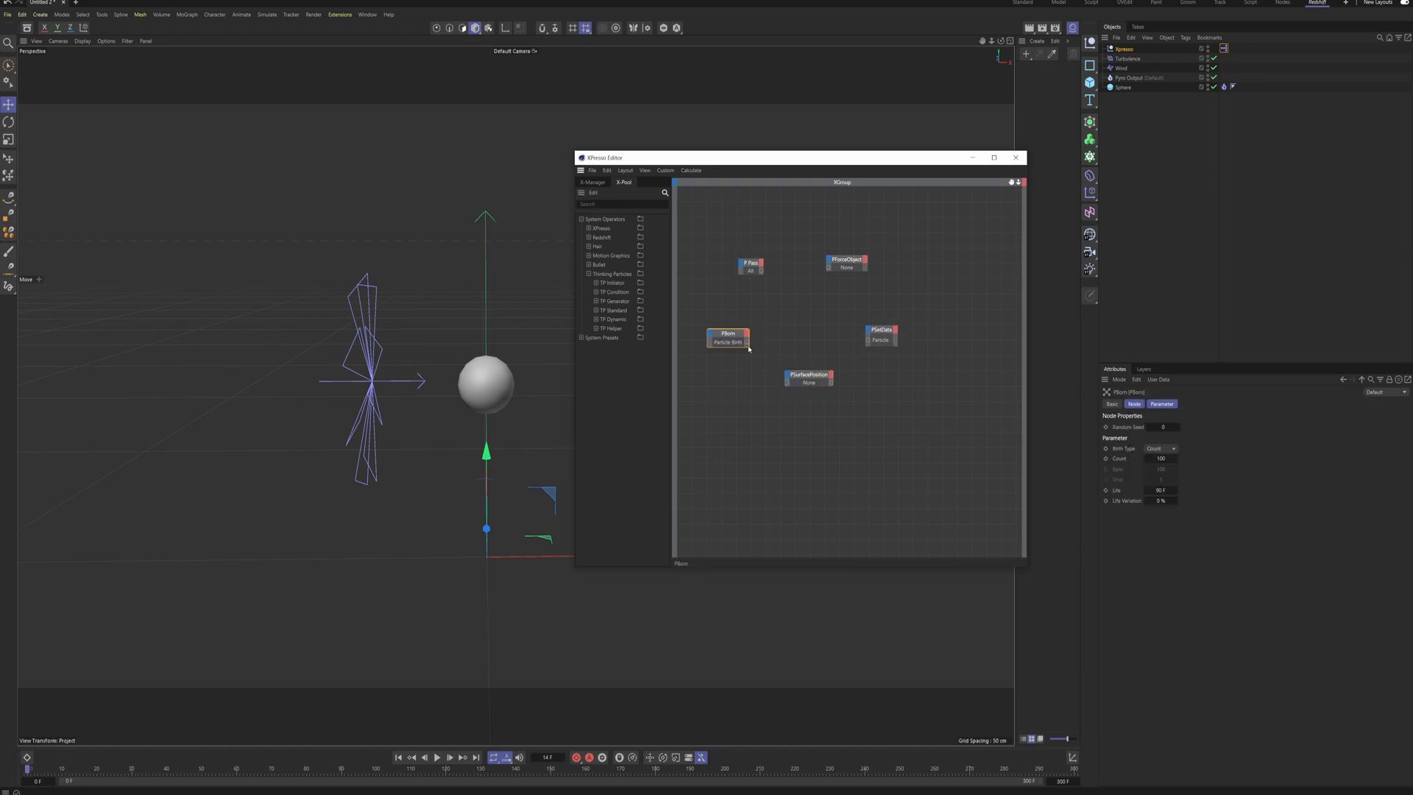
# Step: Connect PBorn's Particle Birth output to PSetData's Particle input and to the PSurfacePosition node's input
pyautogui.moveTo(748, 342); pyautogui.dragTo(869, 344)
pyautogui.click(882, 335)
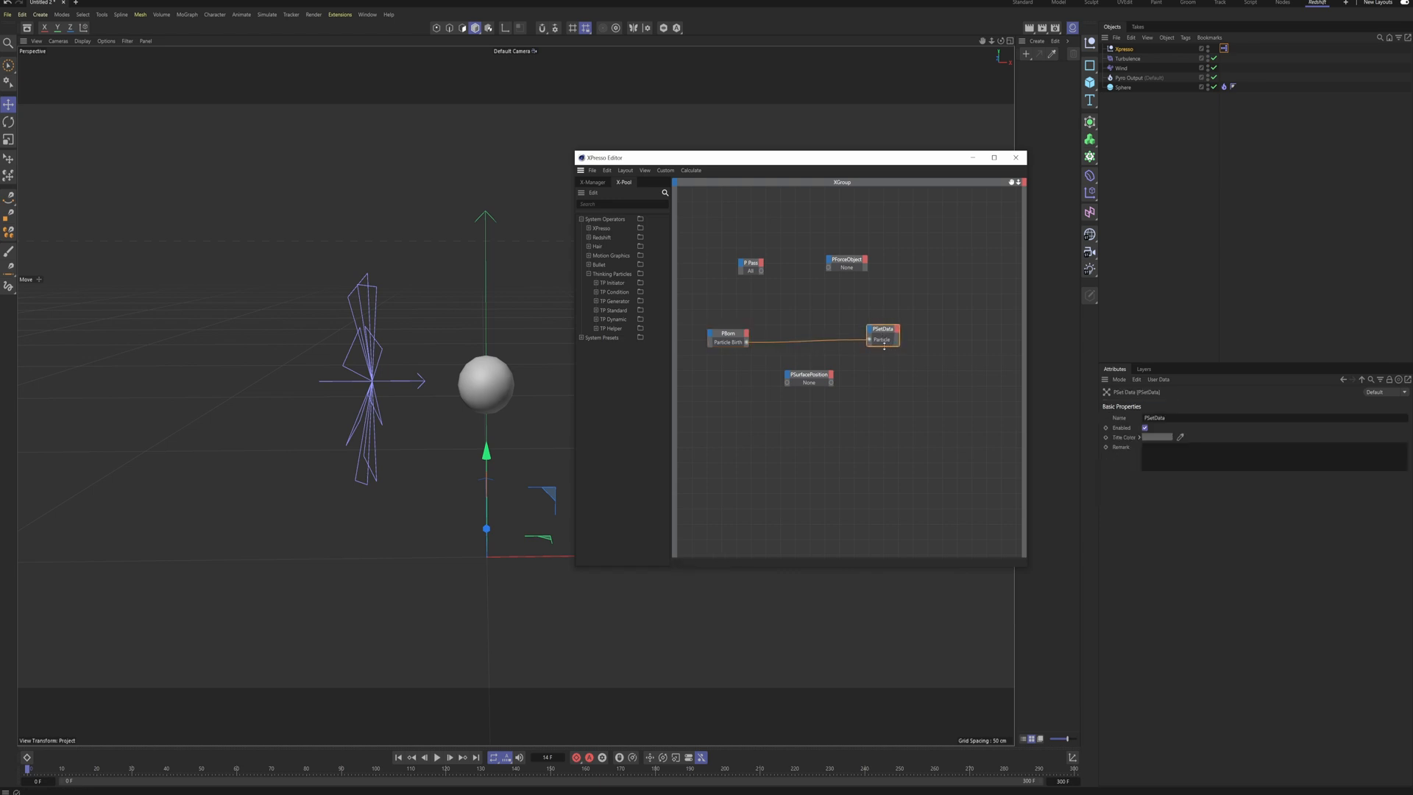
pyautogui.click(731, 343)
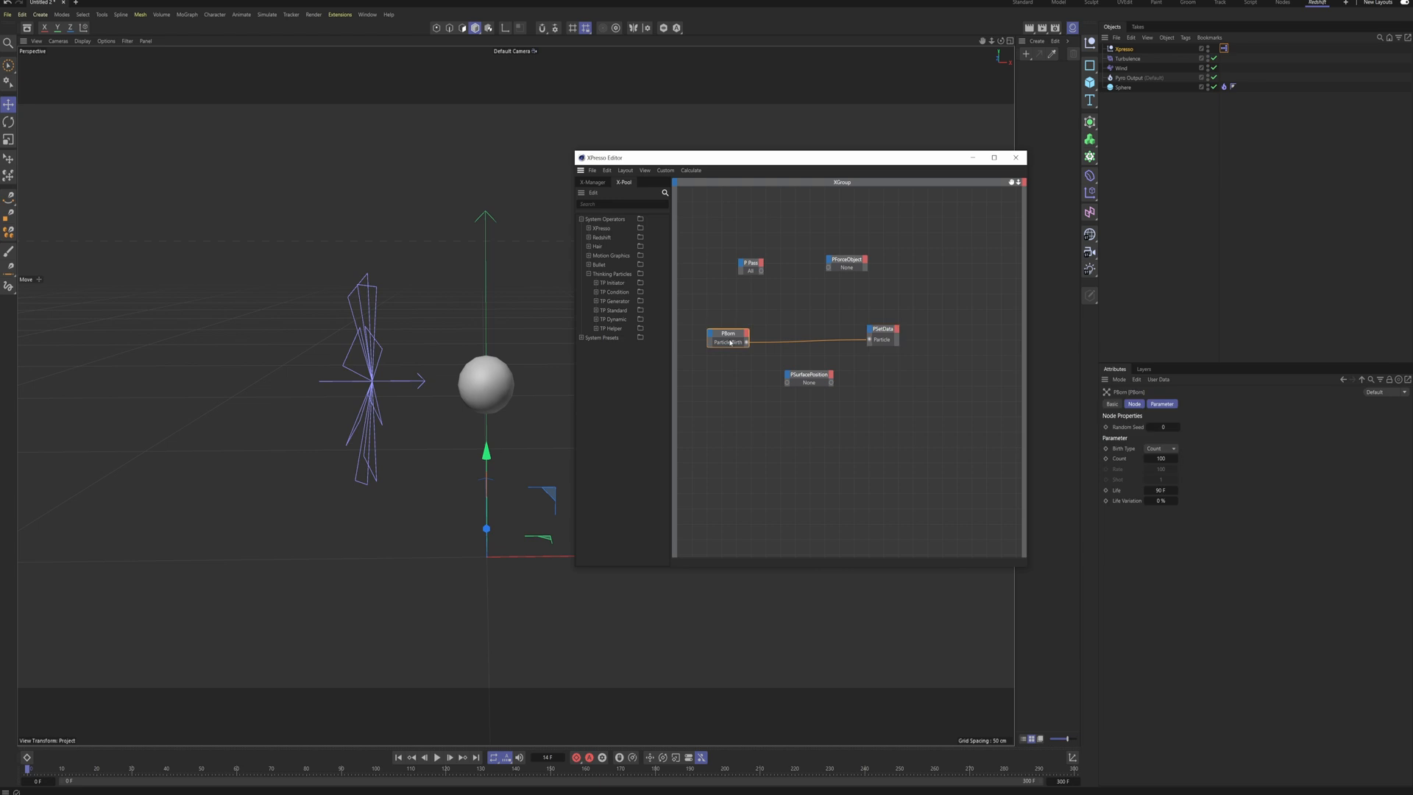
pyautogui.click(884, 338)
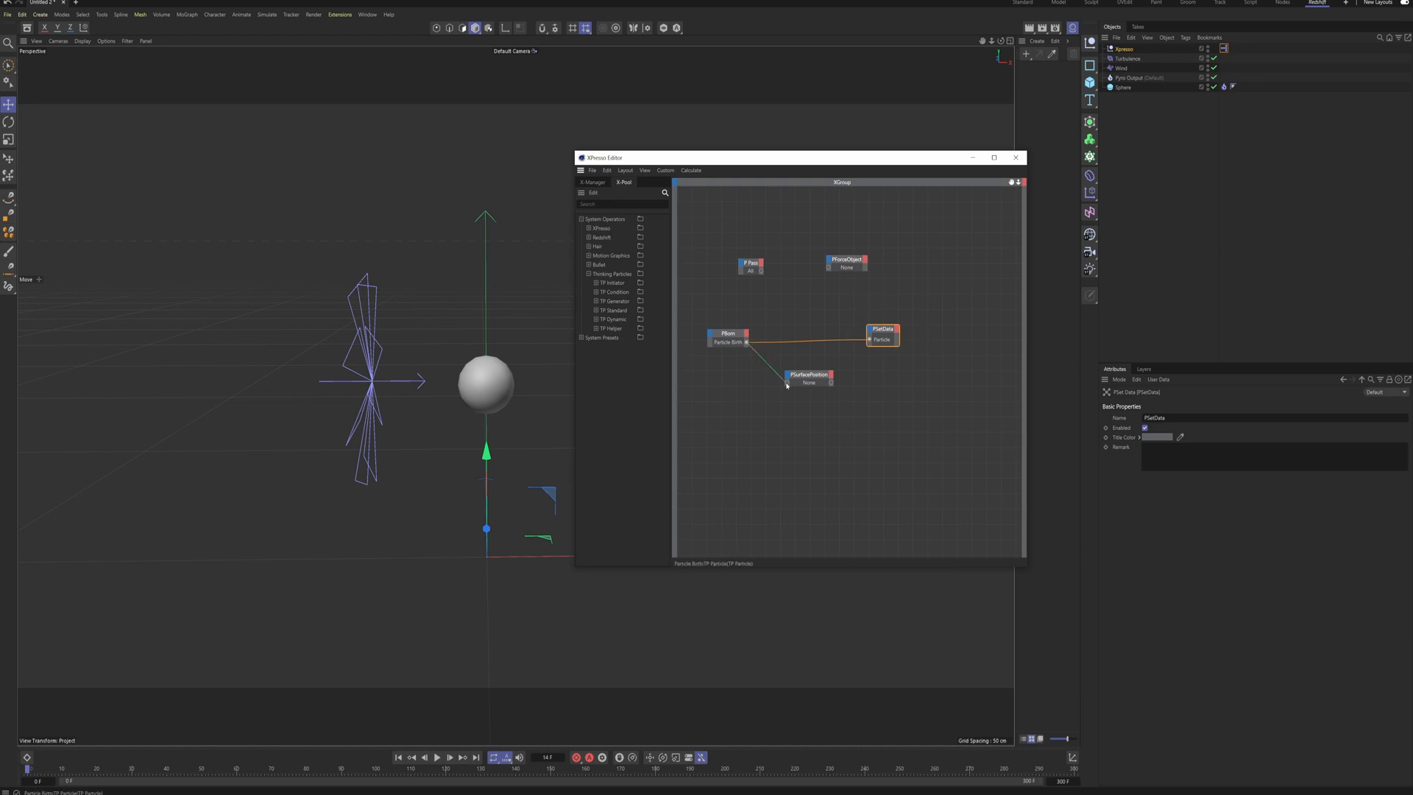
pyautogui.moveTo(788, 385); pyautogui.dragTo(799, 365)
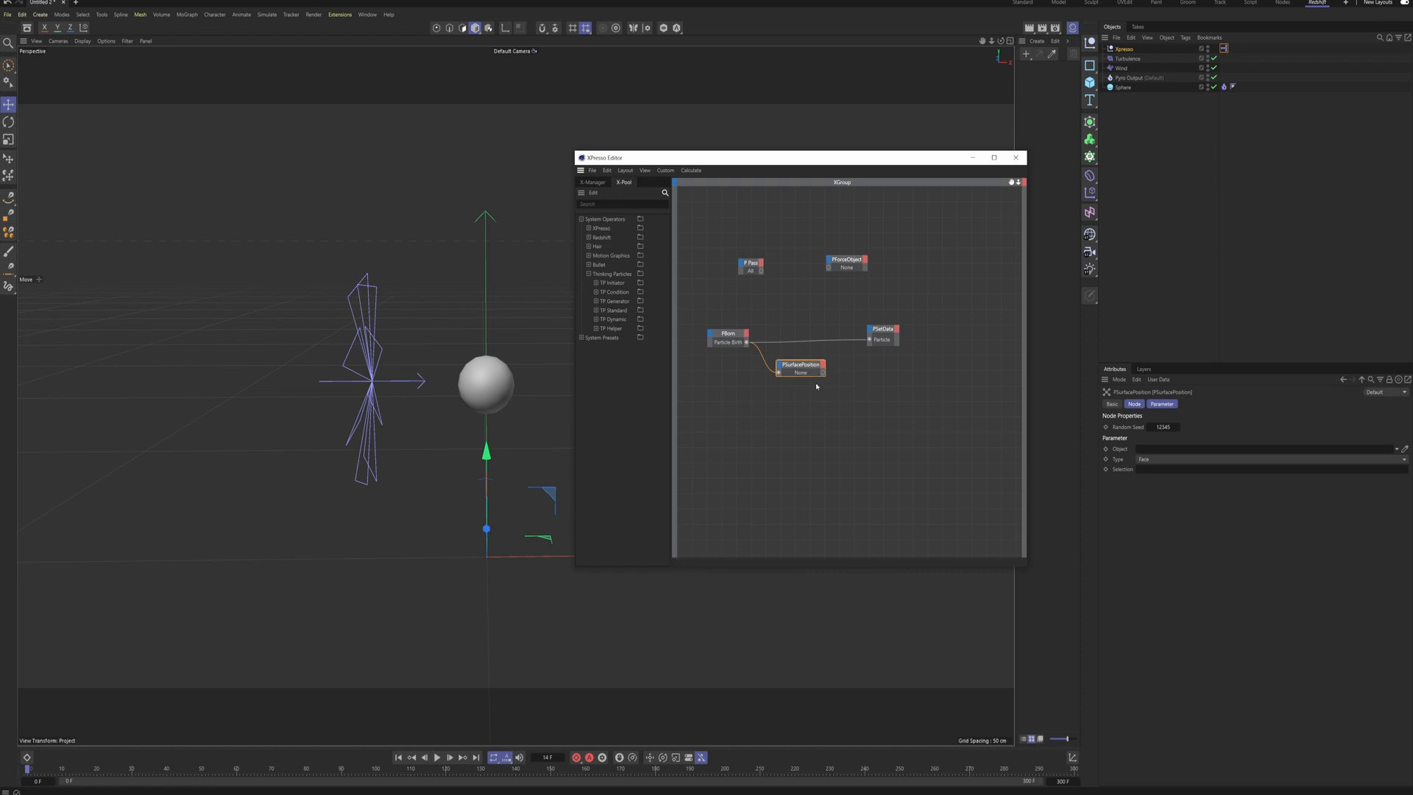
# Step: Add a Position input to PSetData and feed it from PSurfacePosition's position output
pyautogui.moveTo(843, 354); pyautogui.dragTo(869, 332)
pyautogui.moveTo(870, 332); pyautogui.dragTo(870, 332)
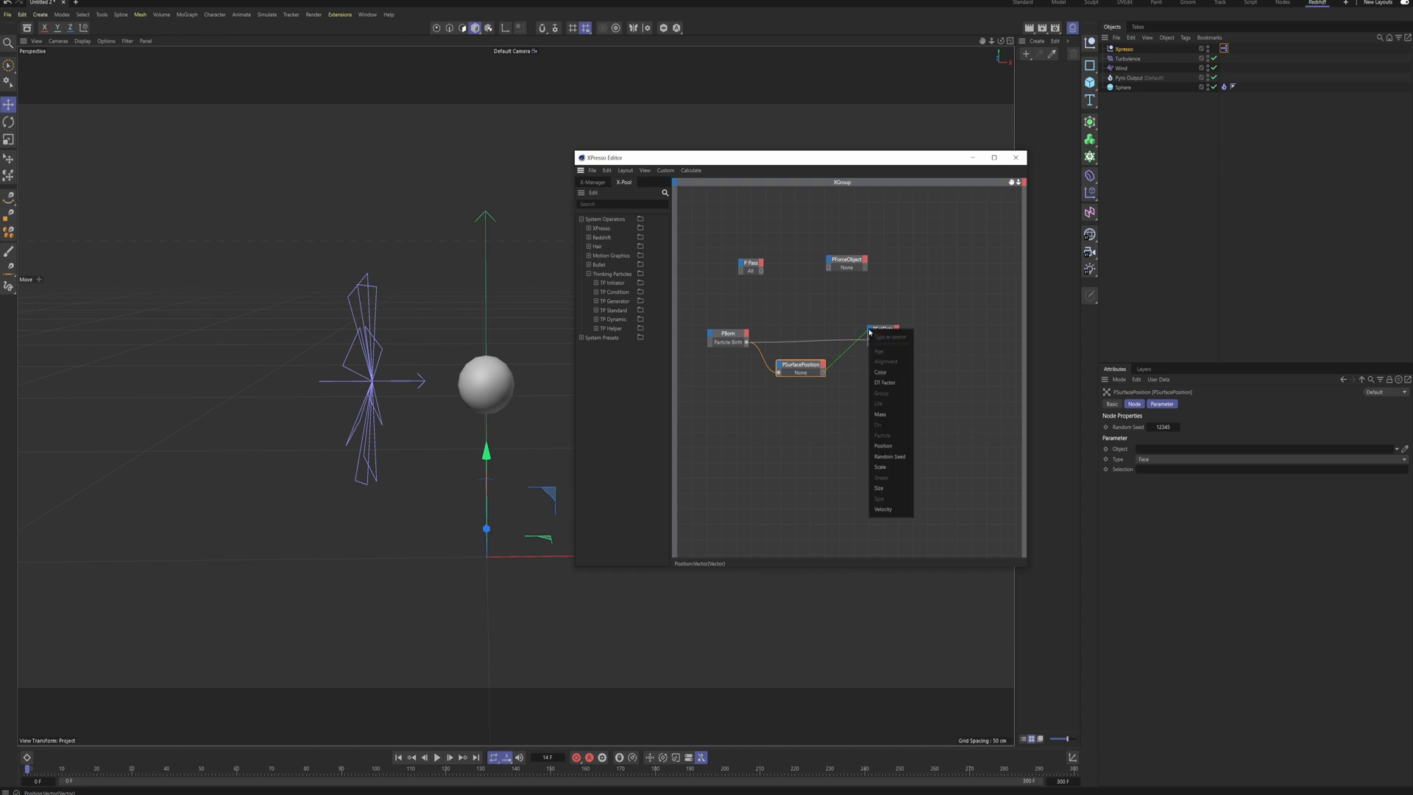
pyautogui.click(884, 445)
pyautogui.moveTo(882, 329); pyautogui.dragTo(883, 332)
pyautogui.moveTo(810, 370); pyautogui.dragTo(815, 370)
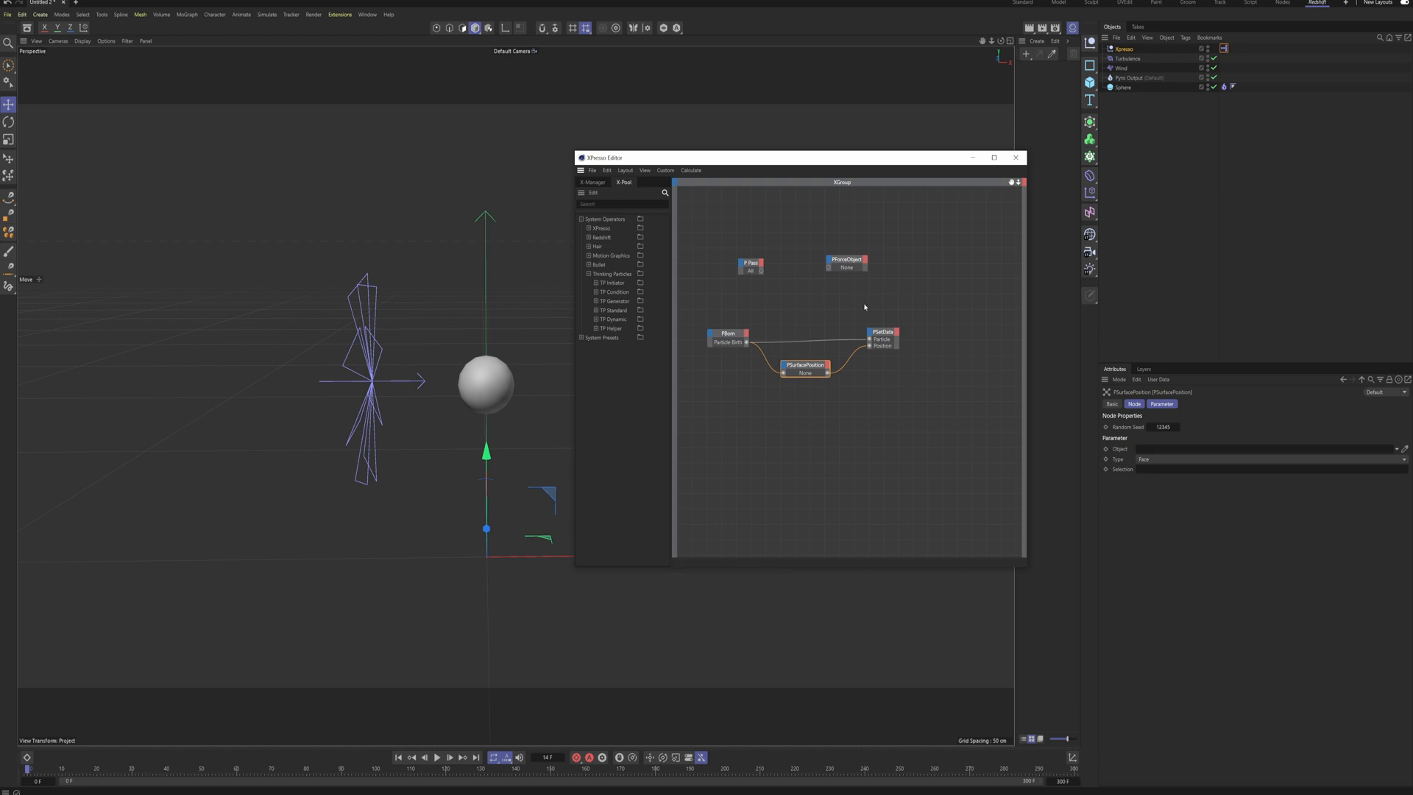
pyautogui.click(740, 341)
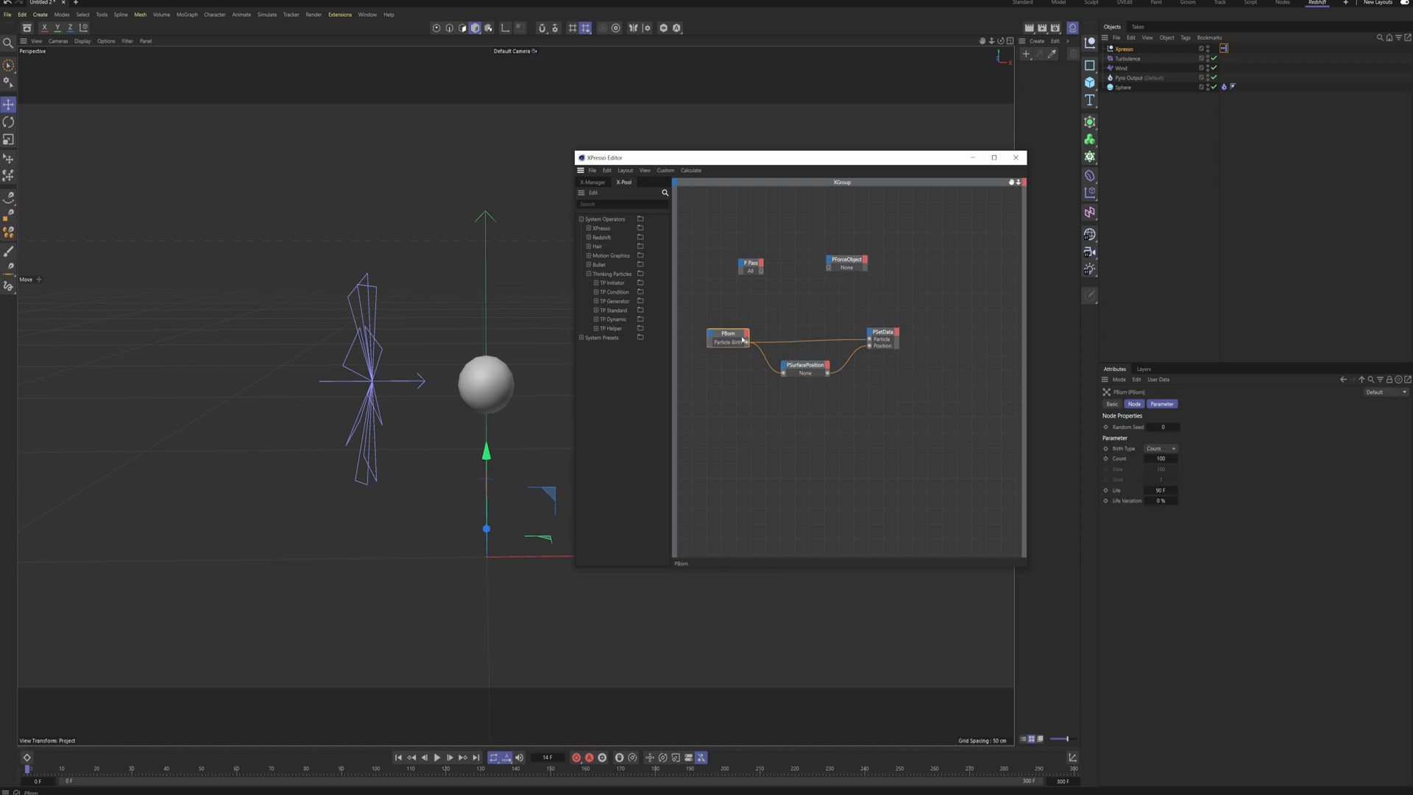
pyautogui.click(879, 331)
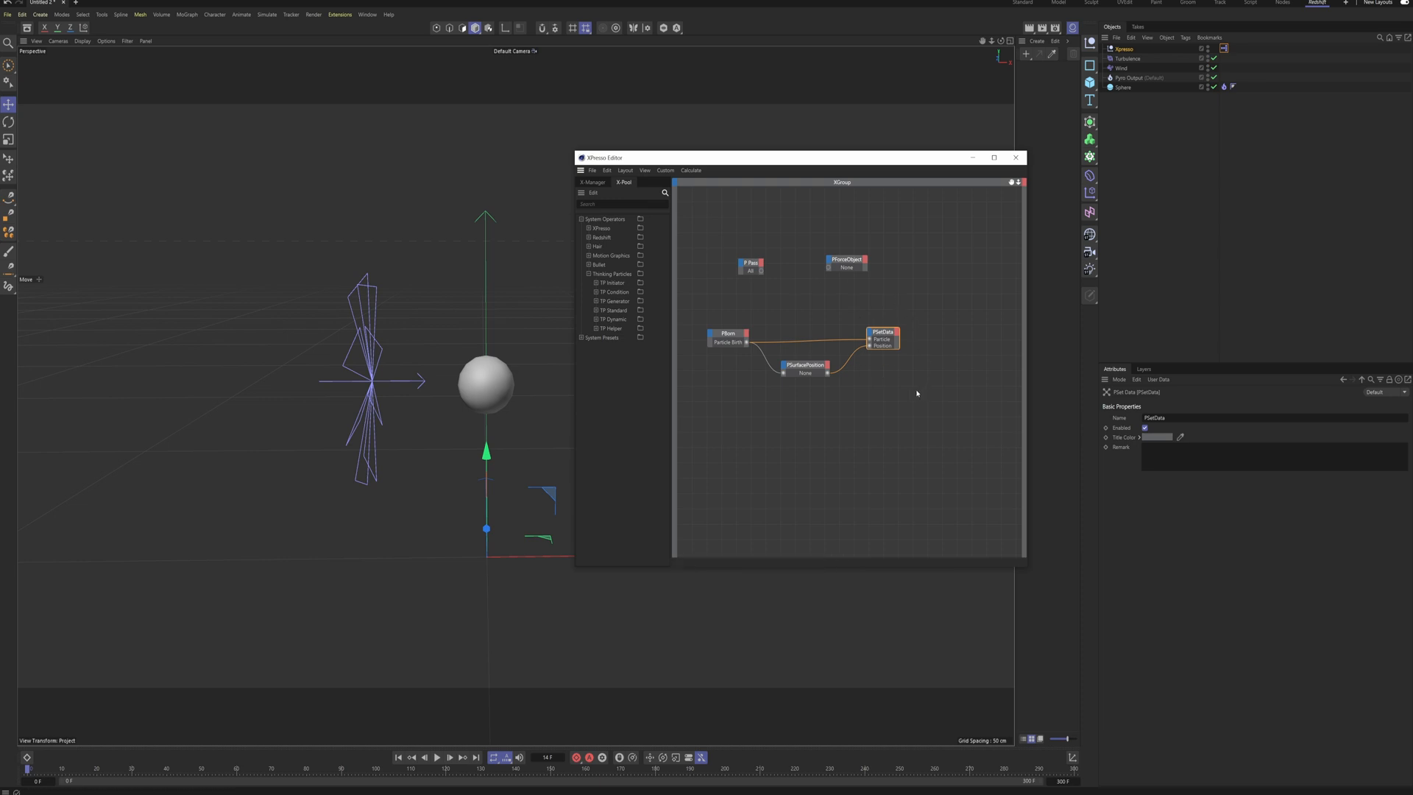
# Step: Connect the P Pass node's output to the PForceObject node's particle input
pyautogui.click(750, 269)
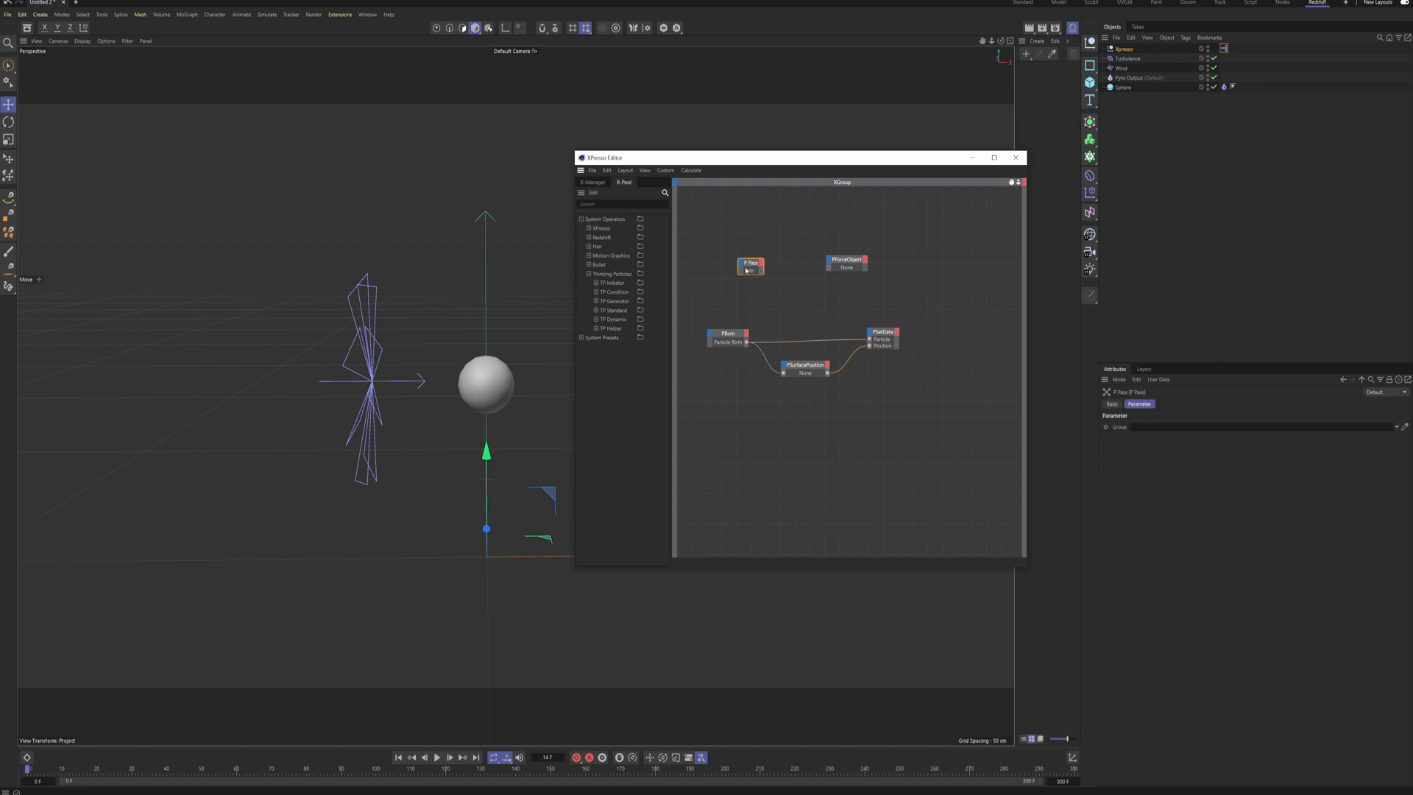
pyautogui.moveTo(761, 271); pyautogui.dragTo(818, 271)
pyautogui.moveTo(826, 270); pyautogui.dragTo(828, 269)
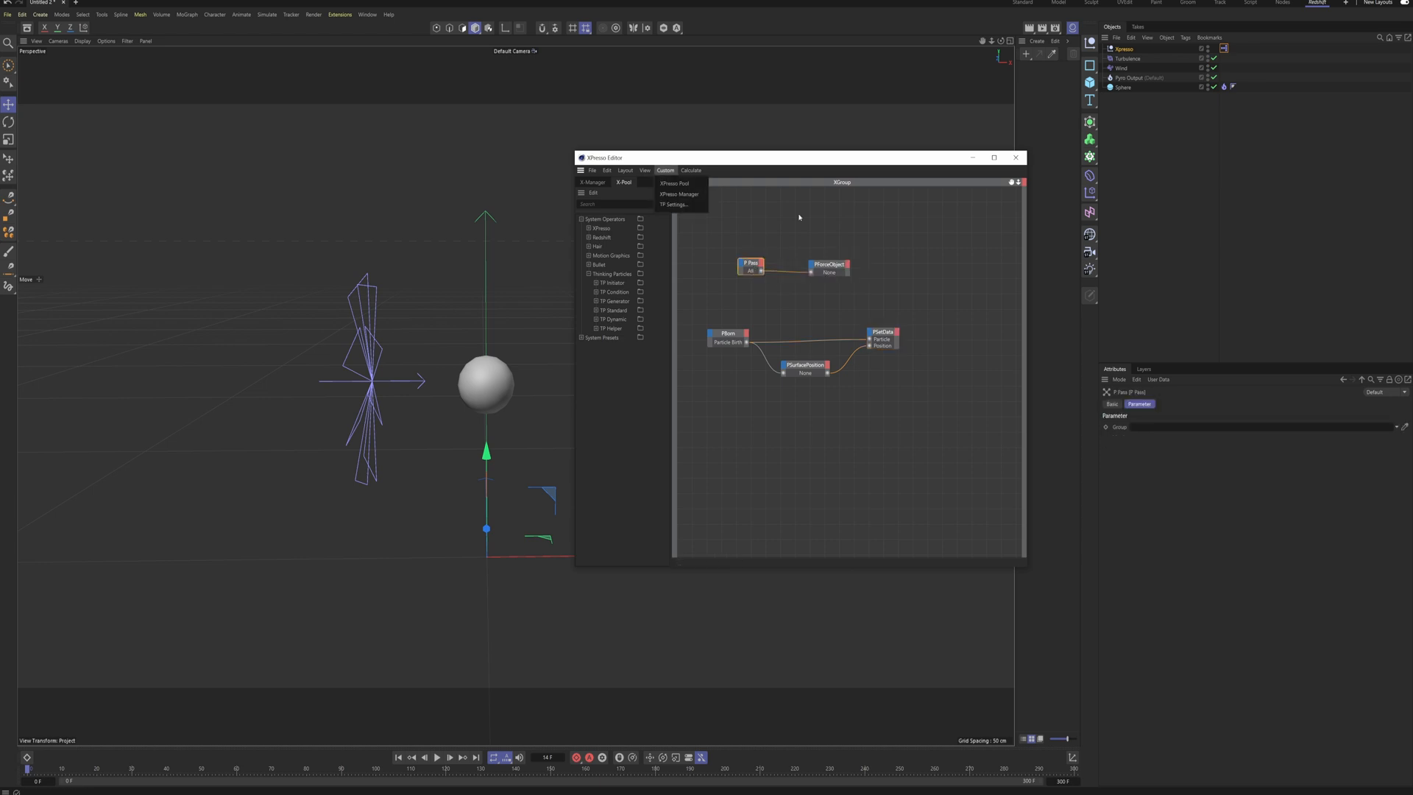
# Step: Assign the All particle group from the Thinking Particles settings as the P Pass node's Group
pyautogui.click(797, 218)
pyautogui.moveTo(770, 203); pyautogui.dragTo(503, 204)
pyautogui.moveTo(431, 298); pyautogui.dragTo(1177, 429)
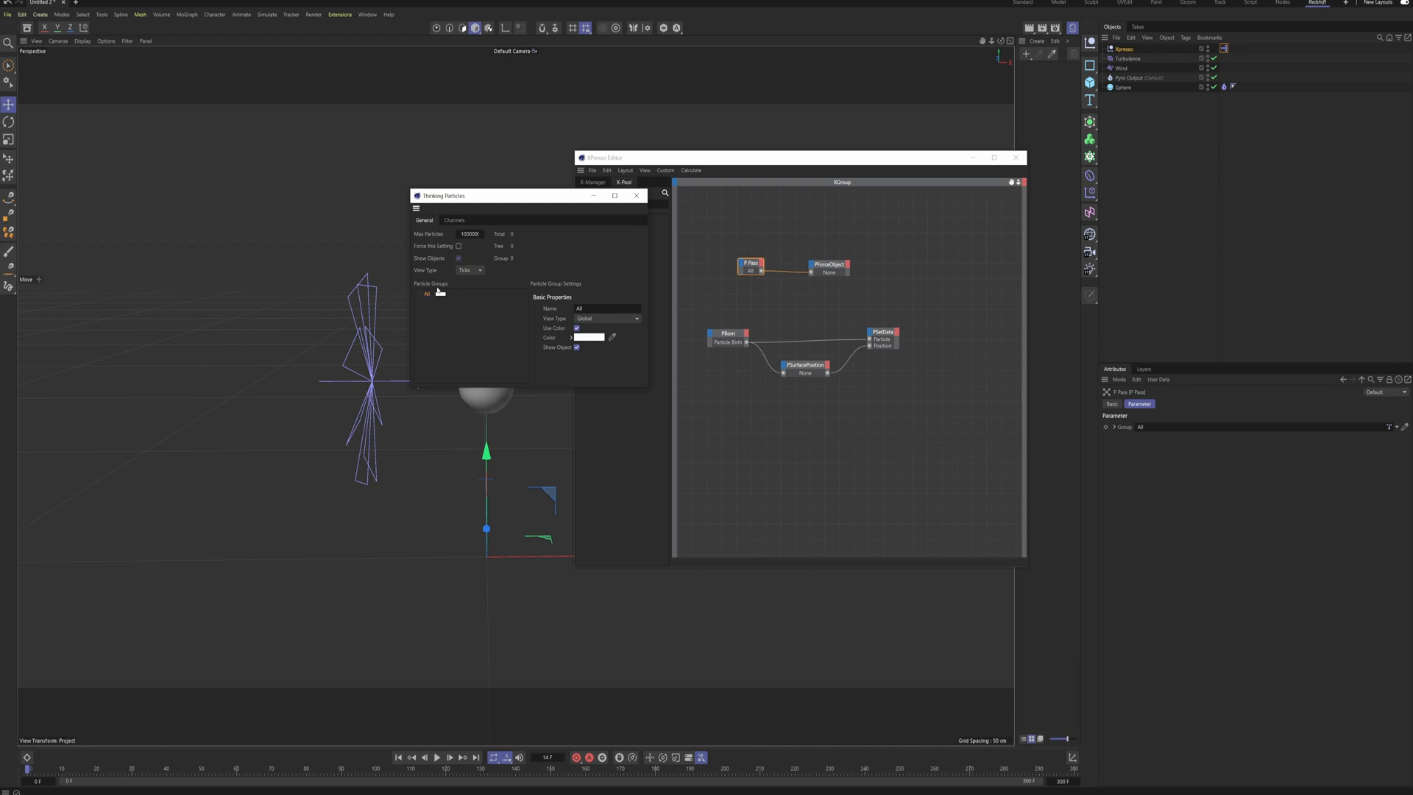
pyautogui.moveTo(557, 210); pyautogui.dragTo(595, 214)
# Step: Assign the Sphere as the Object of the PSurfacePosition node
pyautogui.click(804, 368)
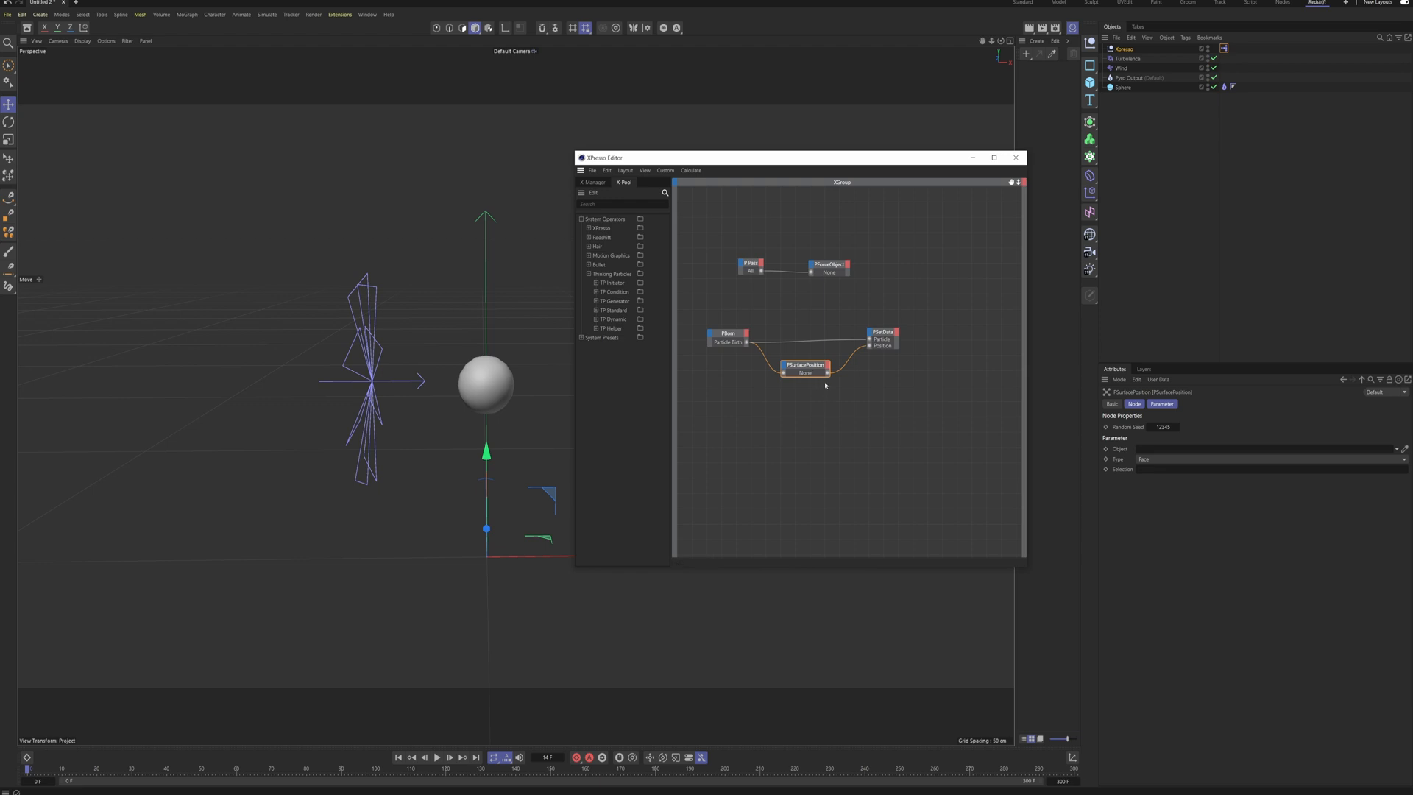
pyautogui.moveTo(1121, 87); pyautogui.dragTo(1161, 387)
pyautogui.moveTo(1161, 450); pyautogui.dragTo(1161, 450)
# Step: Create a Field Force and assign it as the Object of the PForceObject node
pyautogui.click(828, 269)
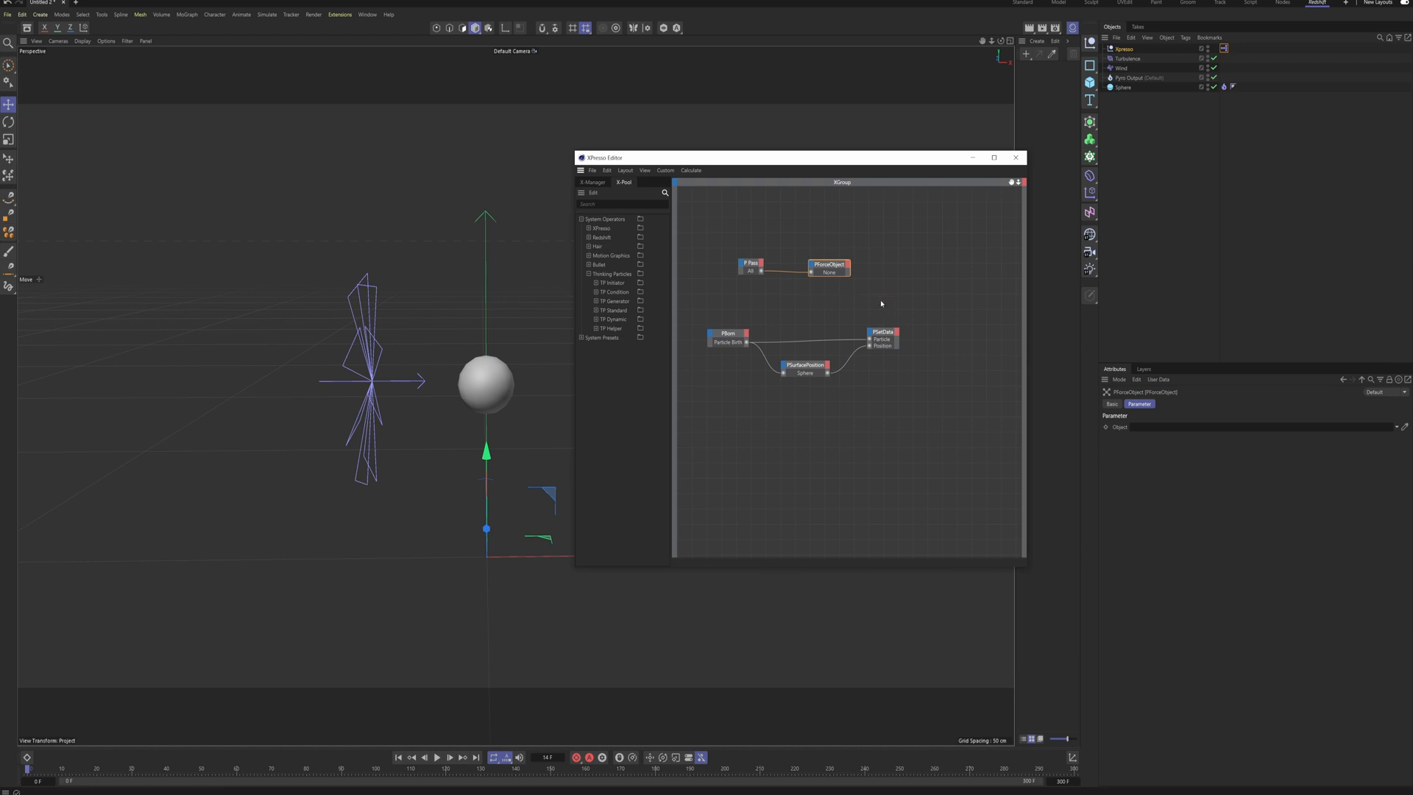
pyautogui.click(267, 15)
pyautogui.moveTo(292, 38)
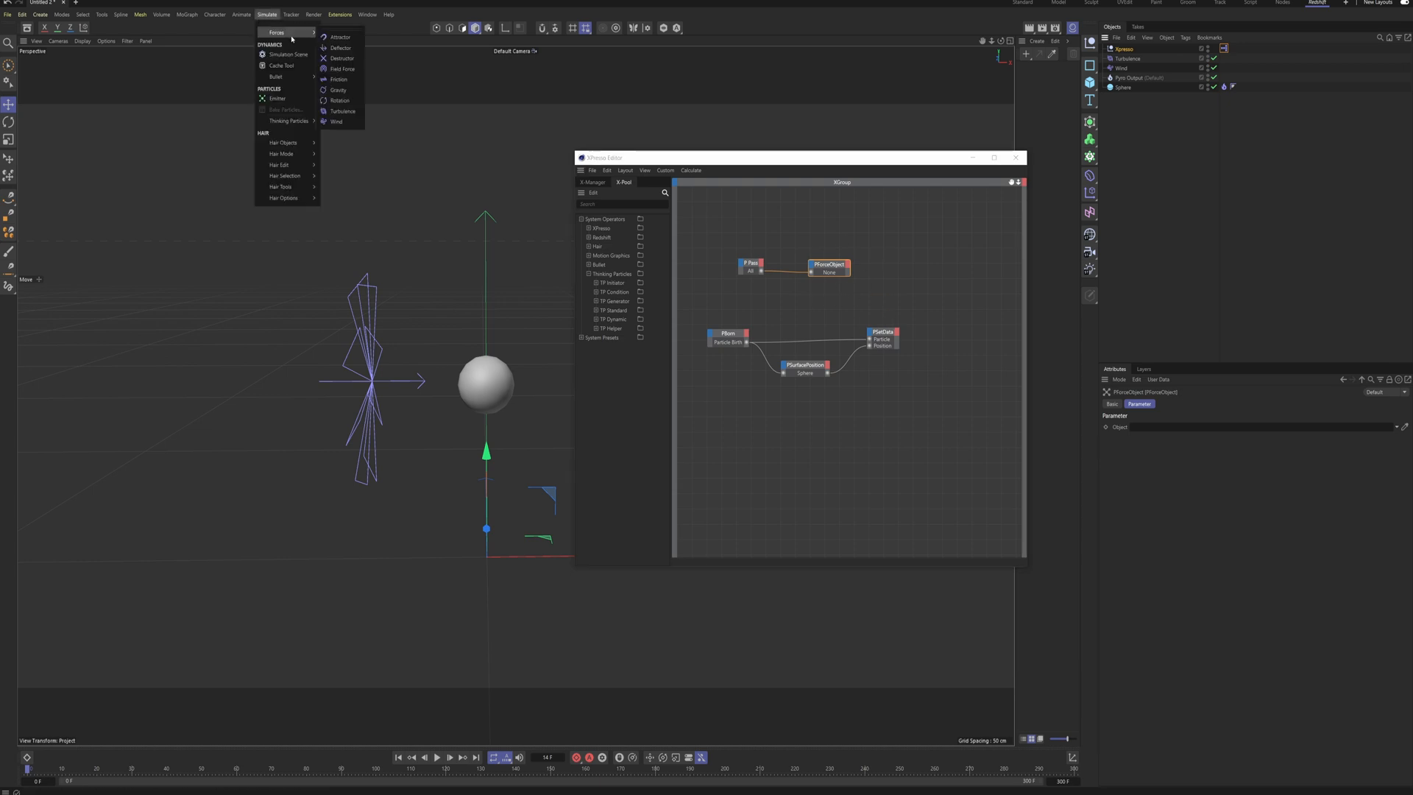
pyautogui.click(344, 69)
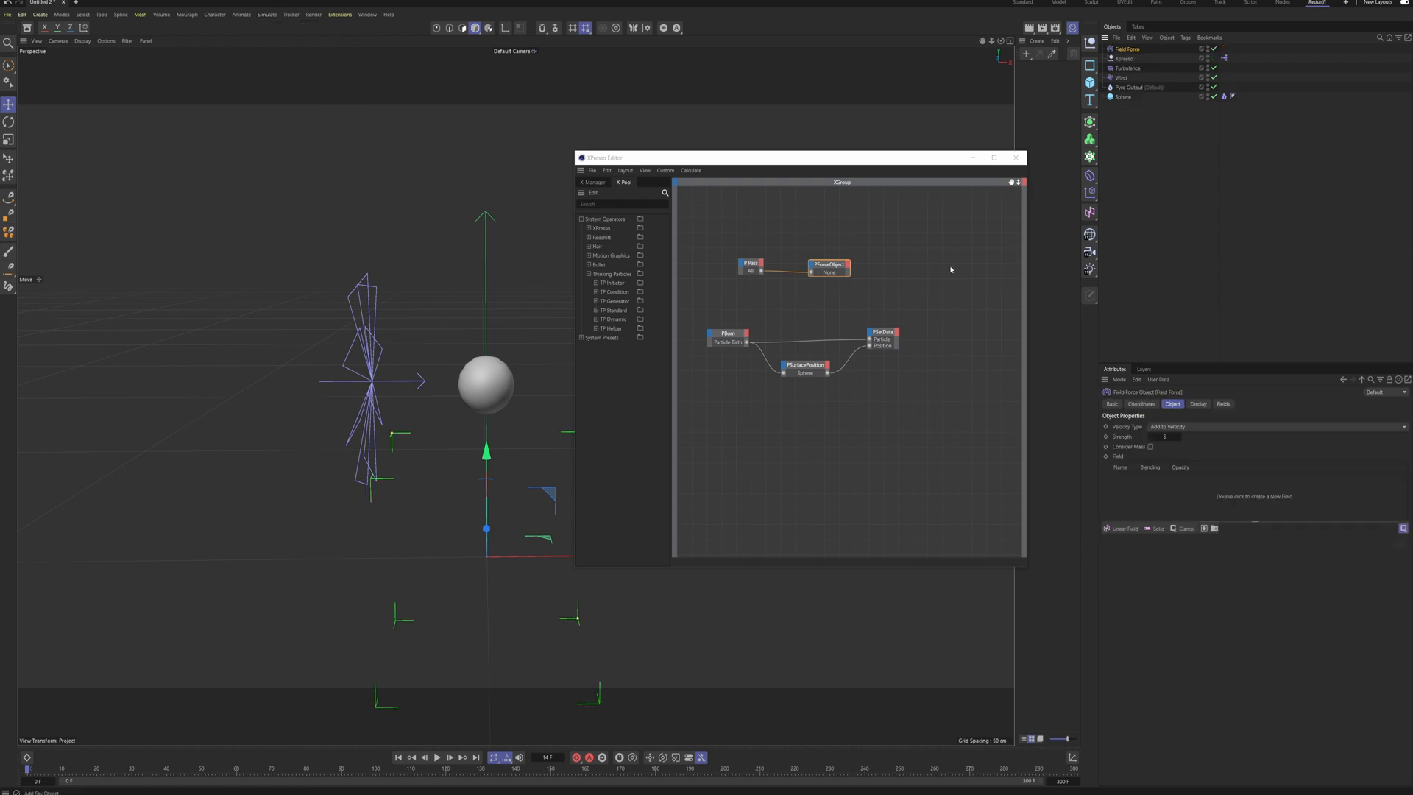
pyautogui.click(833, 270)
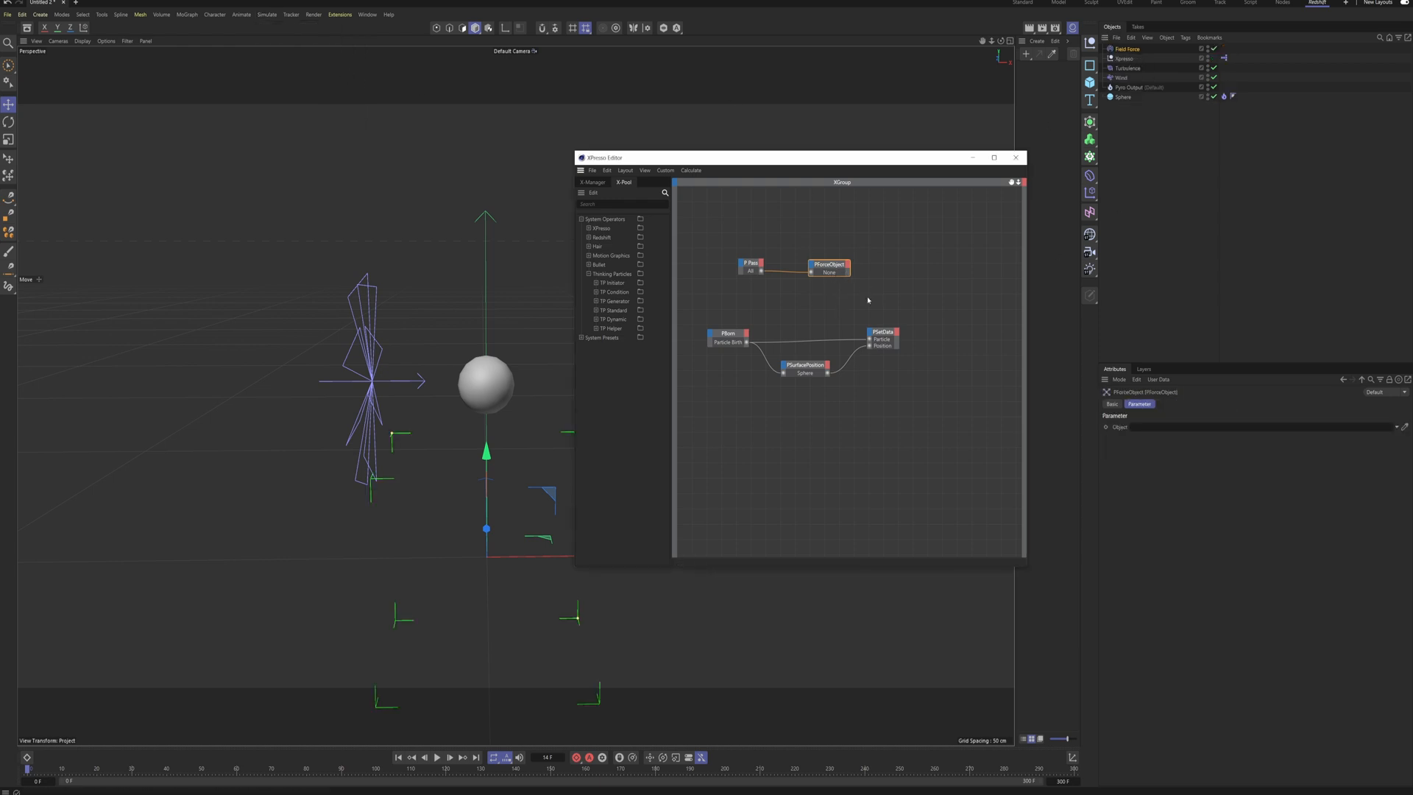
pyautogui.moveTo(1126, 48); pyautogui.dragTo(1159, 427)
# Step: Add the Pyro Output to the Field Force's fields, using the Set Absolute Velocity type and a strength of 0.01
pyautogui.click(1121, 50)
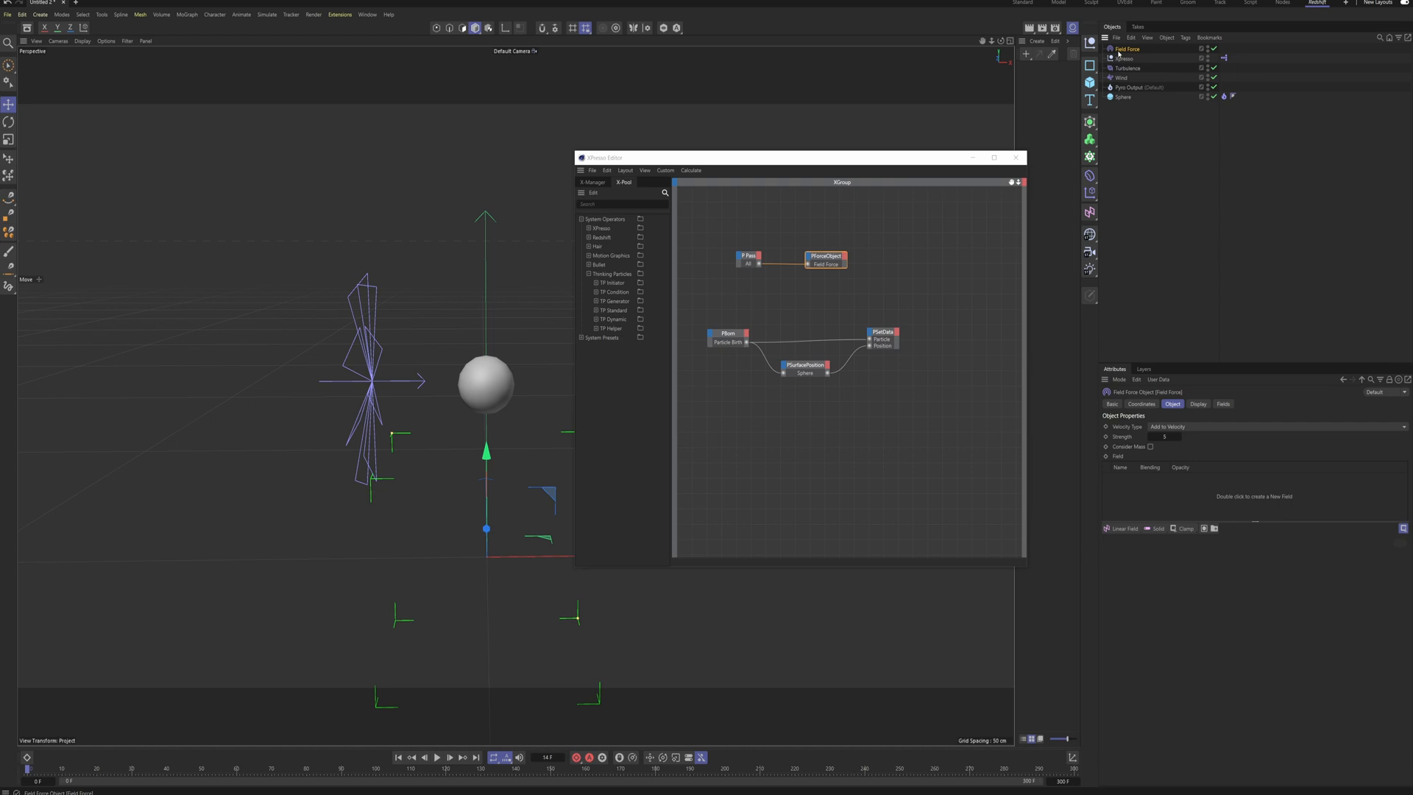
pyautogui.moveTo(1140, 93); pyautogui.dragTo(1142, 499)
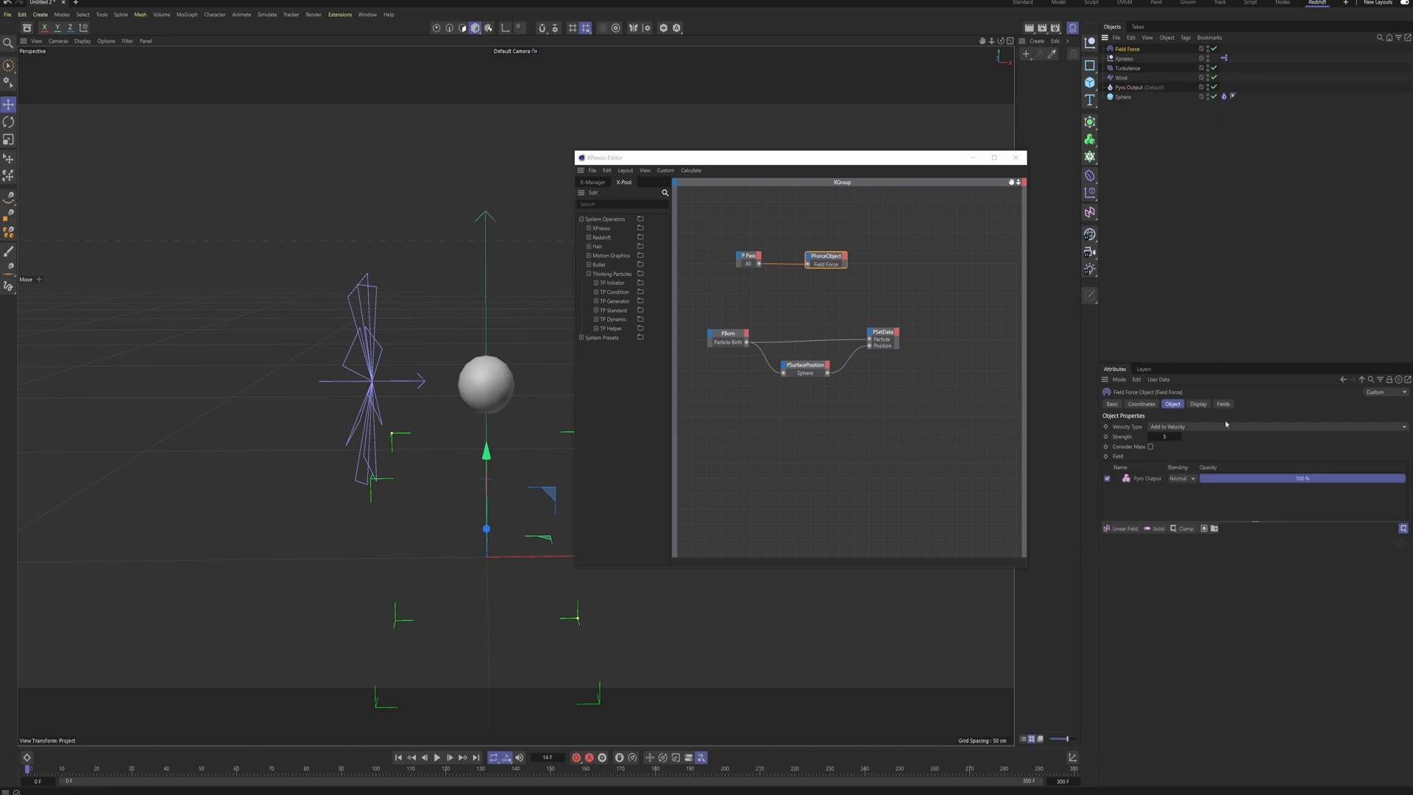
pyautogui.click(1150, 427)
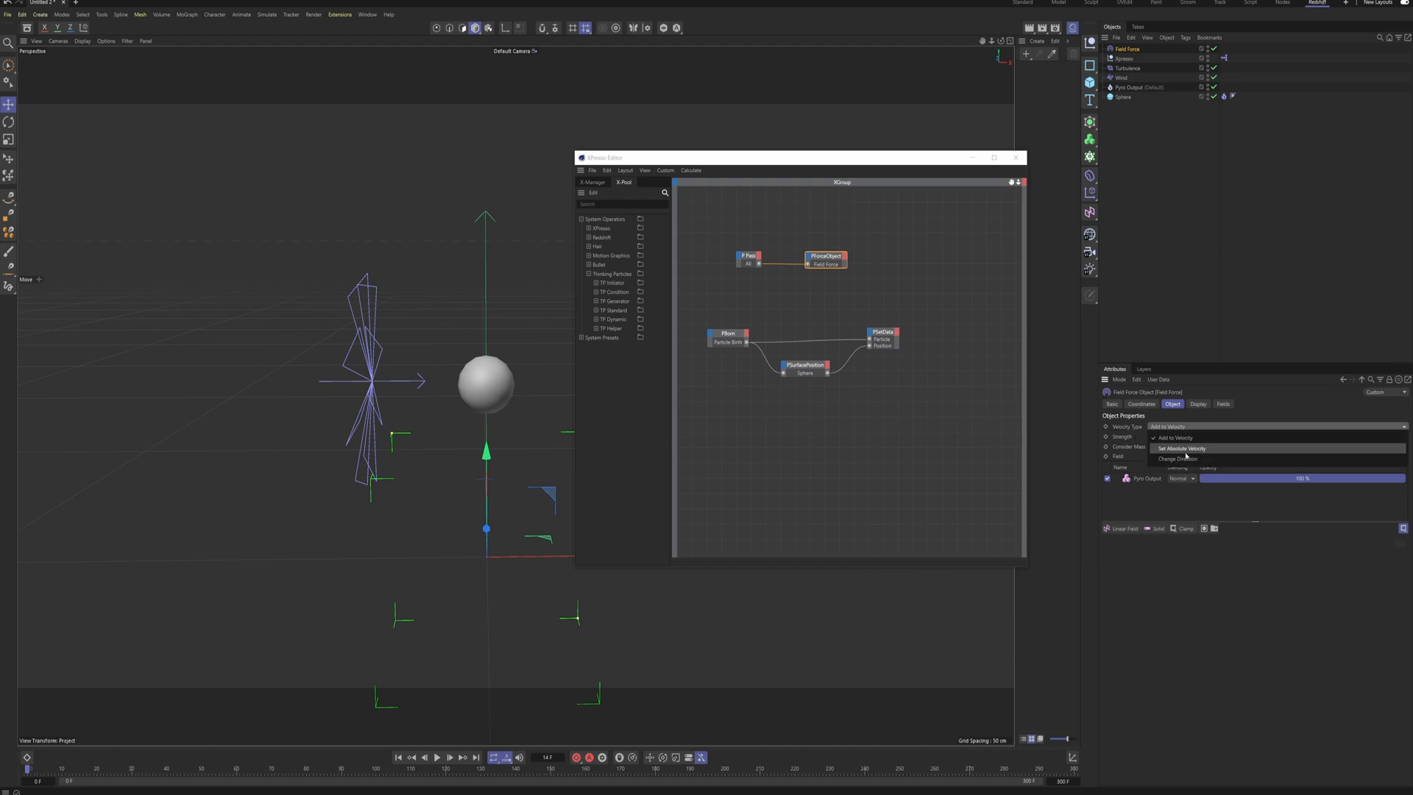
pyautogui.click(1182, 448)
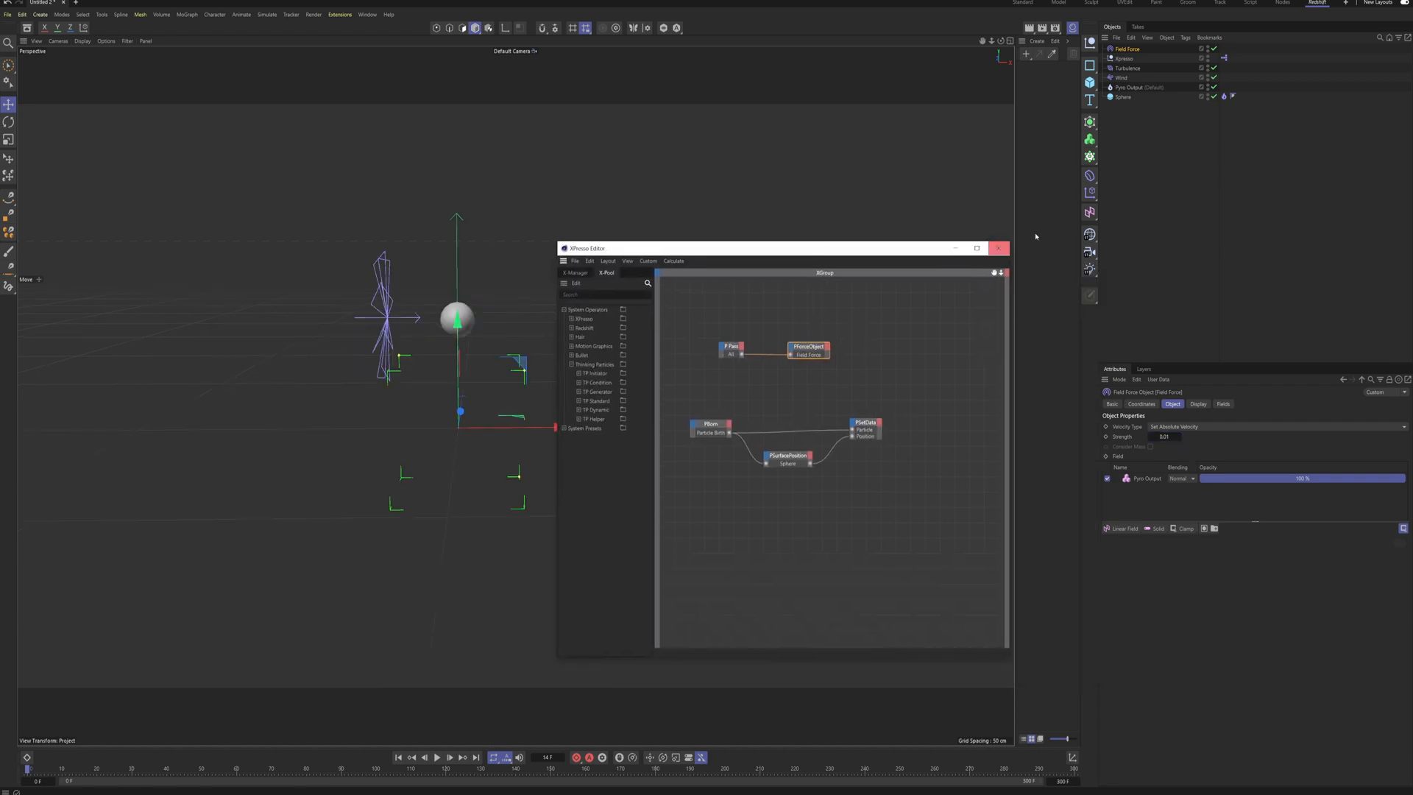
# Step: Close the XPresso Editor and play the simulation to check the particle motion
pyautogui.click(999, 250)
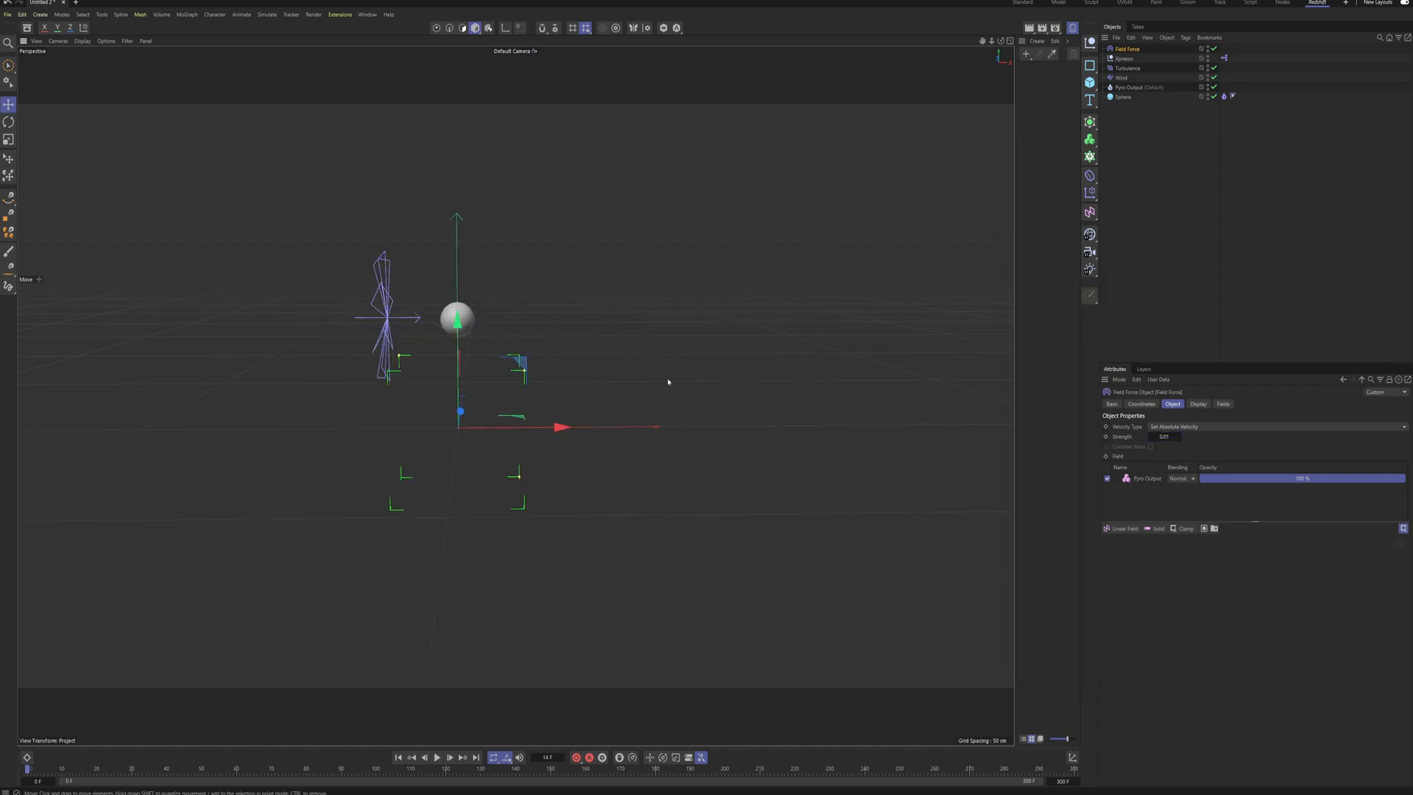
pyautogui.scroll(3, 449, 317)
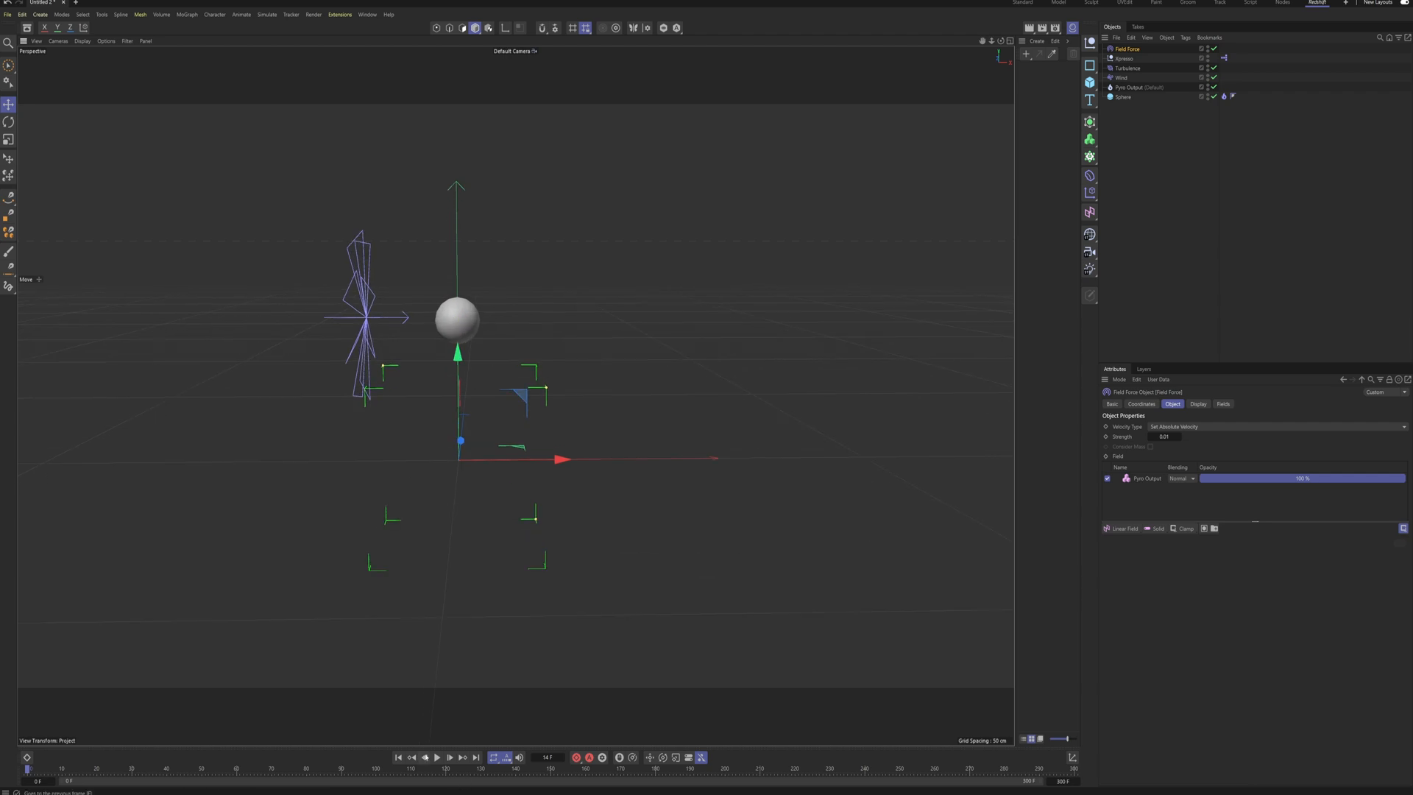
pyautogui.click(437, 757)
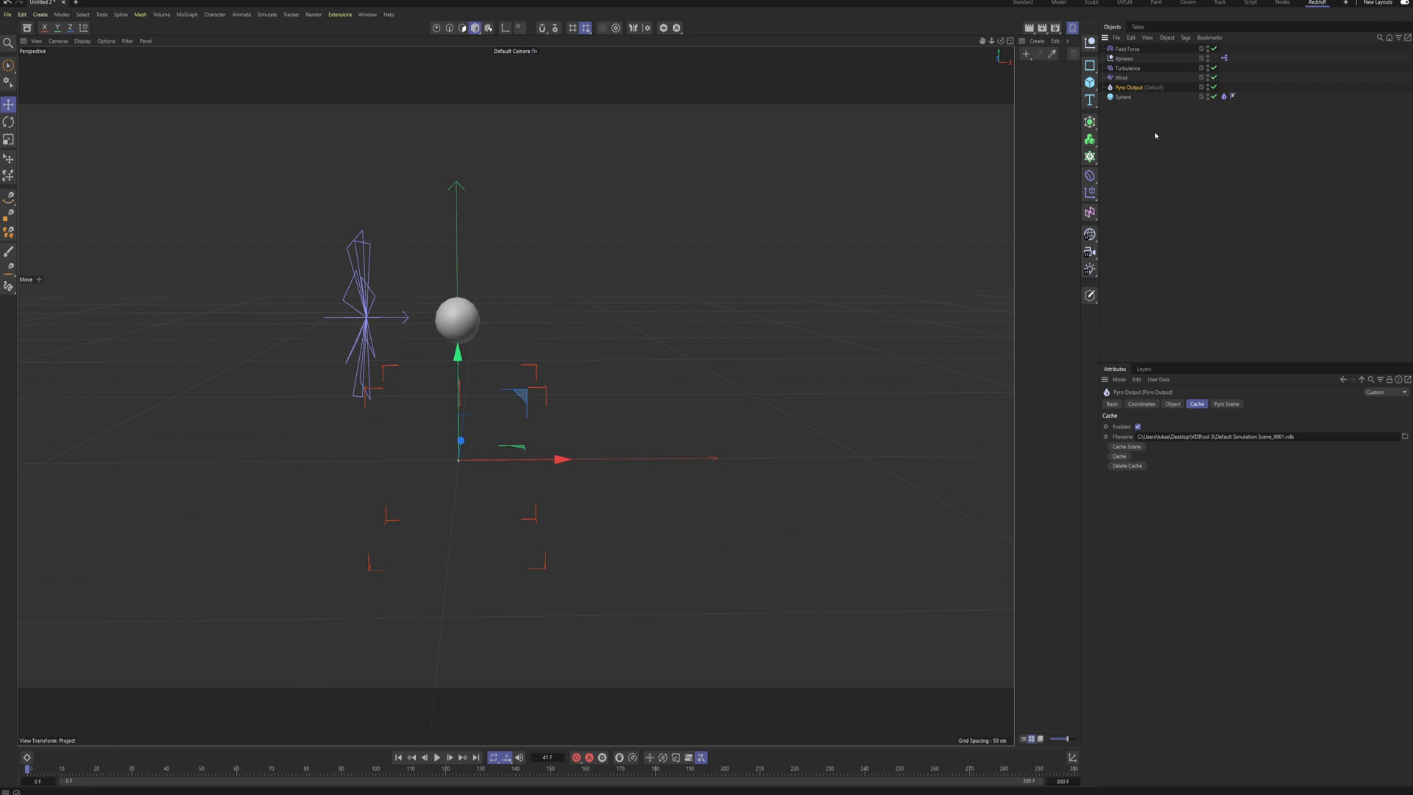
# Step: Hide the Pyro Output in the viewport, deselect everything and replay the simulation
pyautogui.click(1154, 136)
pyautogui.click(1128, 88)
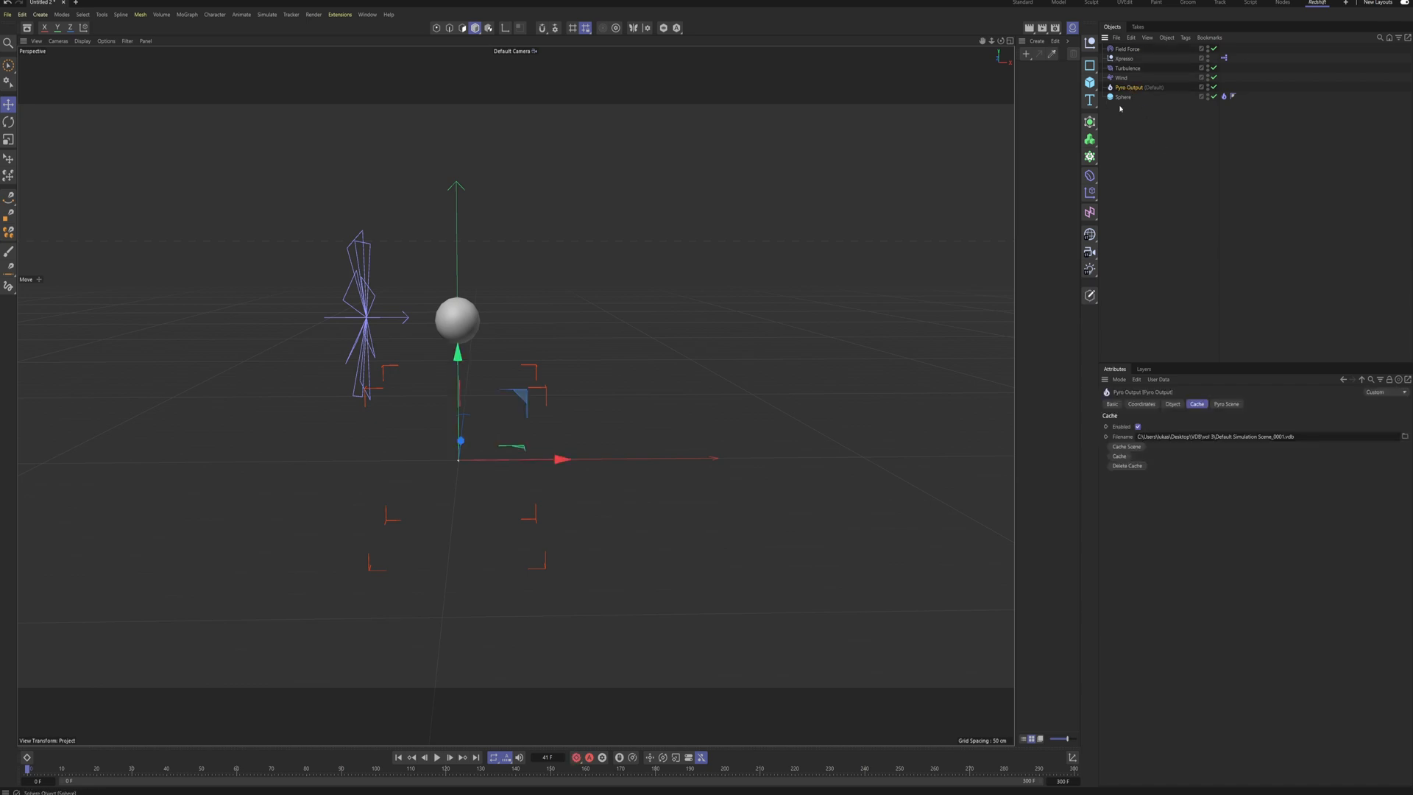
pyautogui.click(1207, 85)
pyautogui.click(1122, 51)
pyautogui.hotkey('ctrl', 'shift', 'a')
pyautogui.click(437, 757)
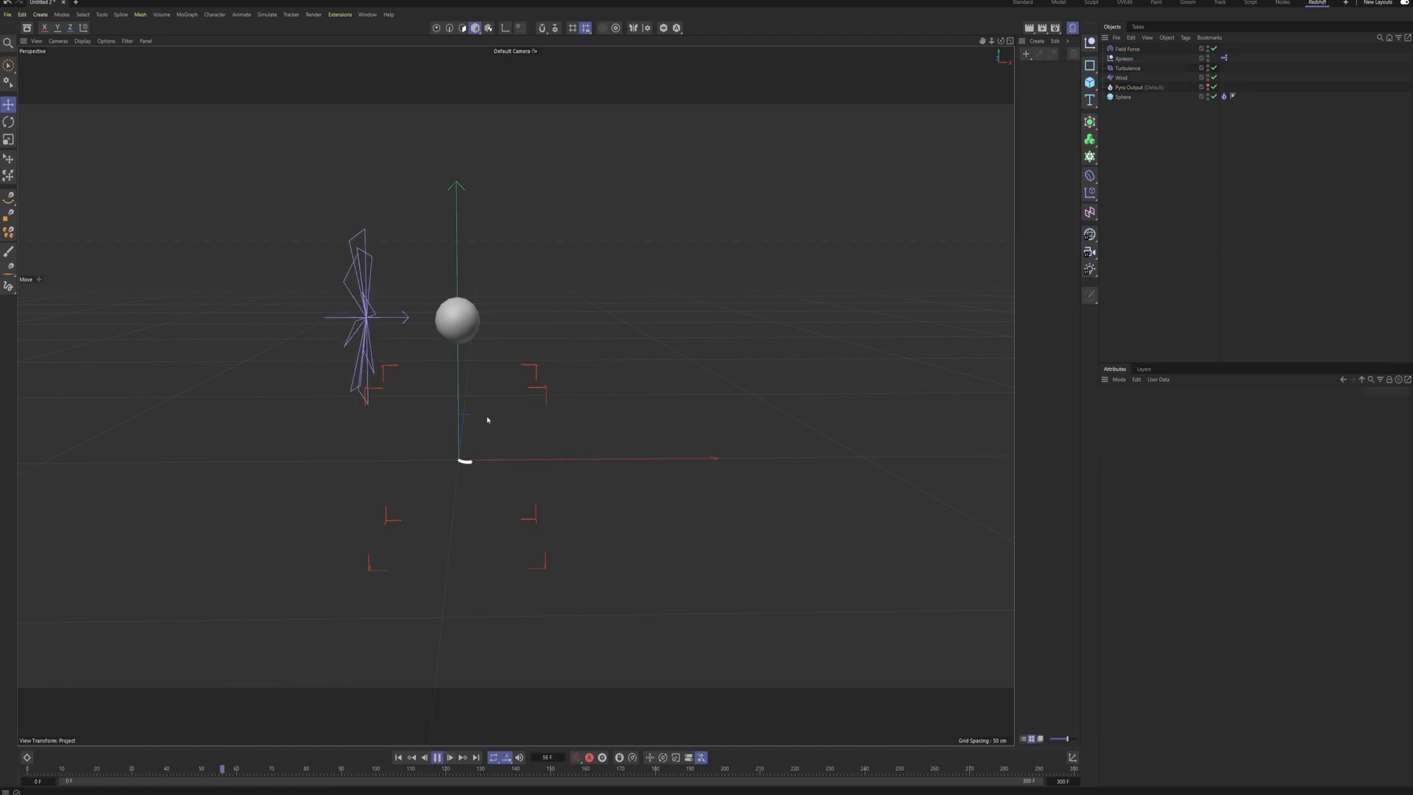
# Step: Make the Sphere editable and preview the particles emitting from its surface, ending at the first frame
pyautogui.click(1122, 98)
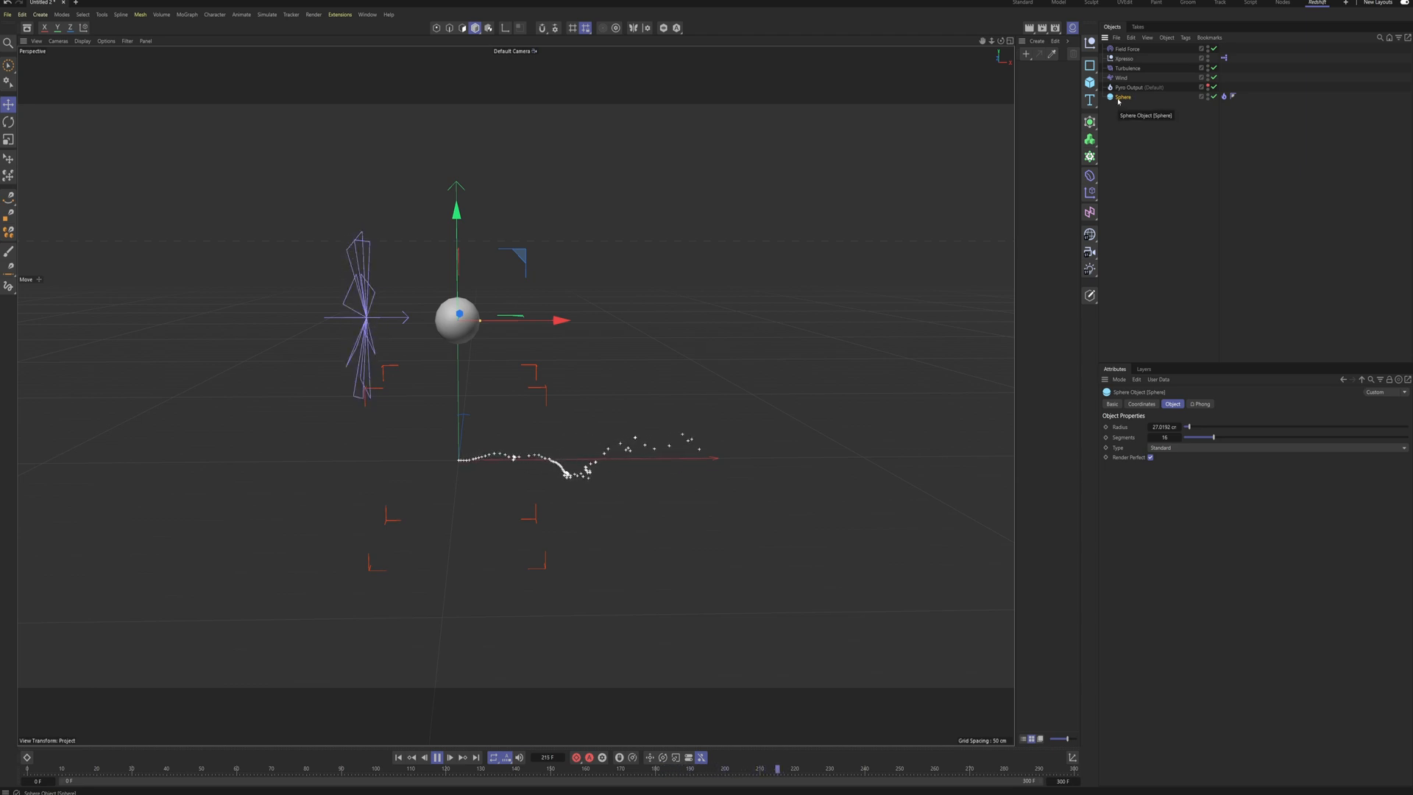
pyautogui.press('c')
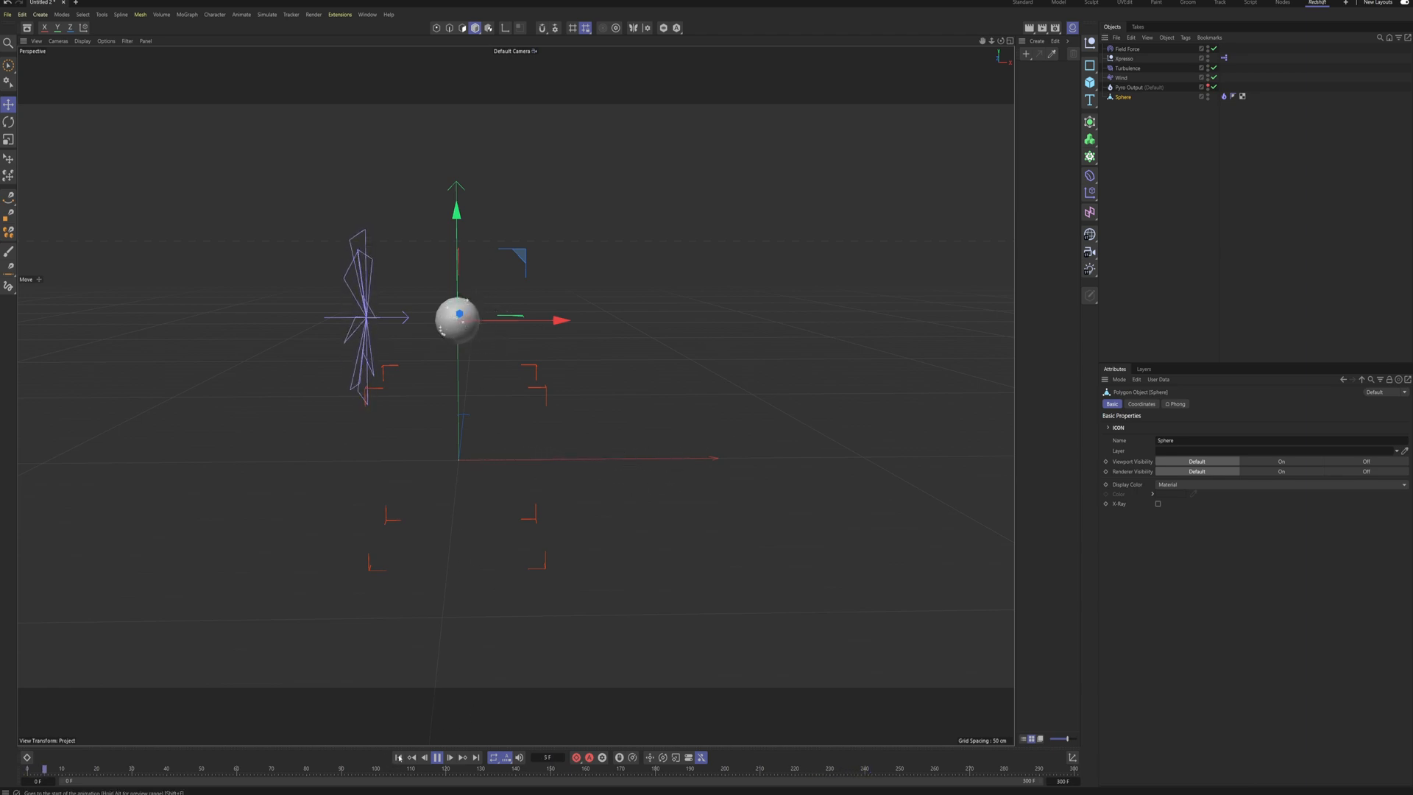
pyautogui.keyDown('alt'); pyautogui.moveTo(484, 306); pyautogui.dragTo(545, 272, button='right'); pyautogui.keyUp('alt')
pyautogui.keyDown('alt'); pyautogui.moveTo(545, 272); pyautogui.dragTo(560, 329); pyautogui.keyUp('alt')
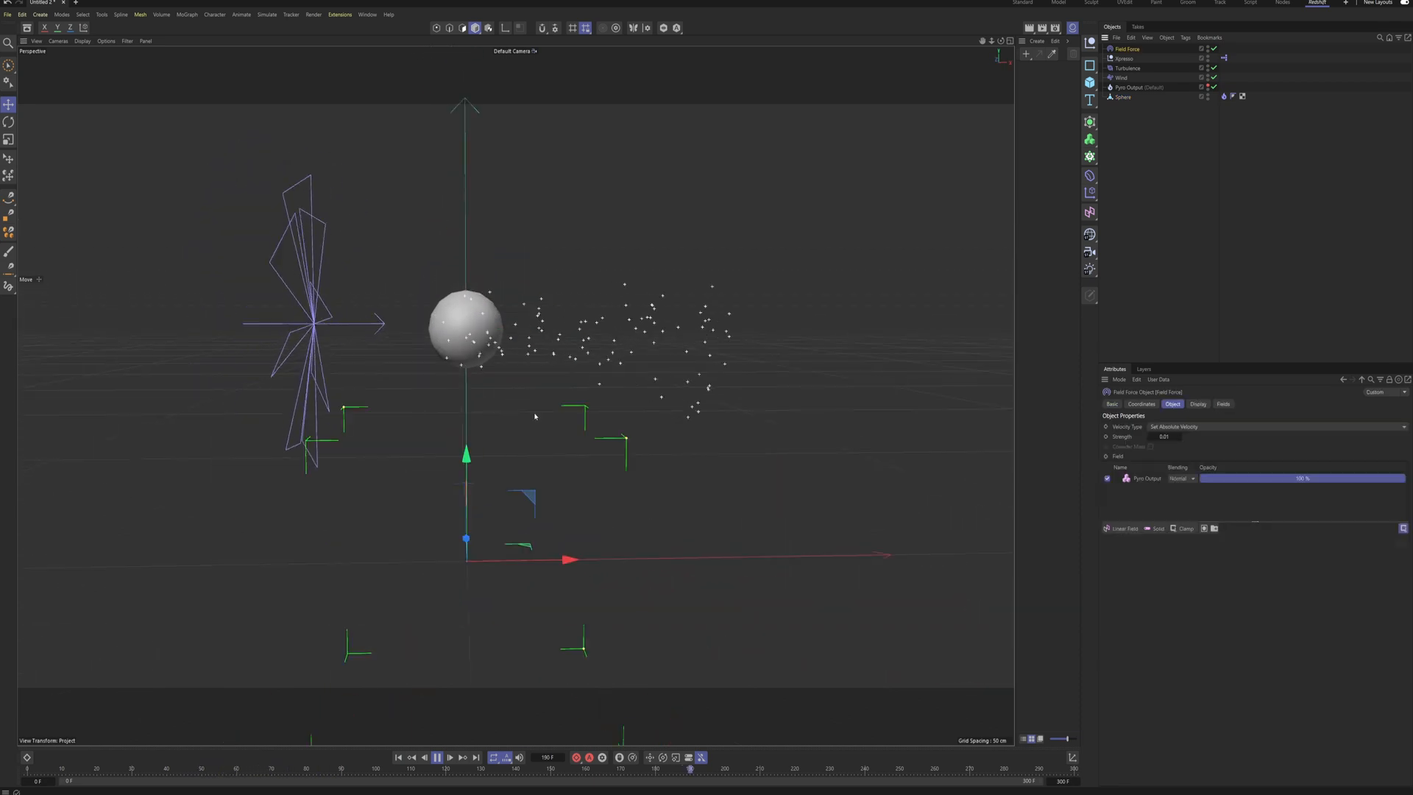
pyautogui.moveTo(439, 340)
pyautogui.keyDown('alt'); pyautogui.mouseDown()
pyautogui.moveTo(417, 349)
pyautogui.moveTo(442, 361)
pyautogui.mouseUp(); pyautogui.keyUp('alt')
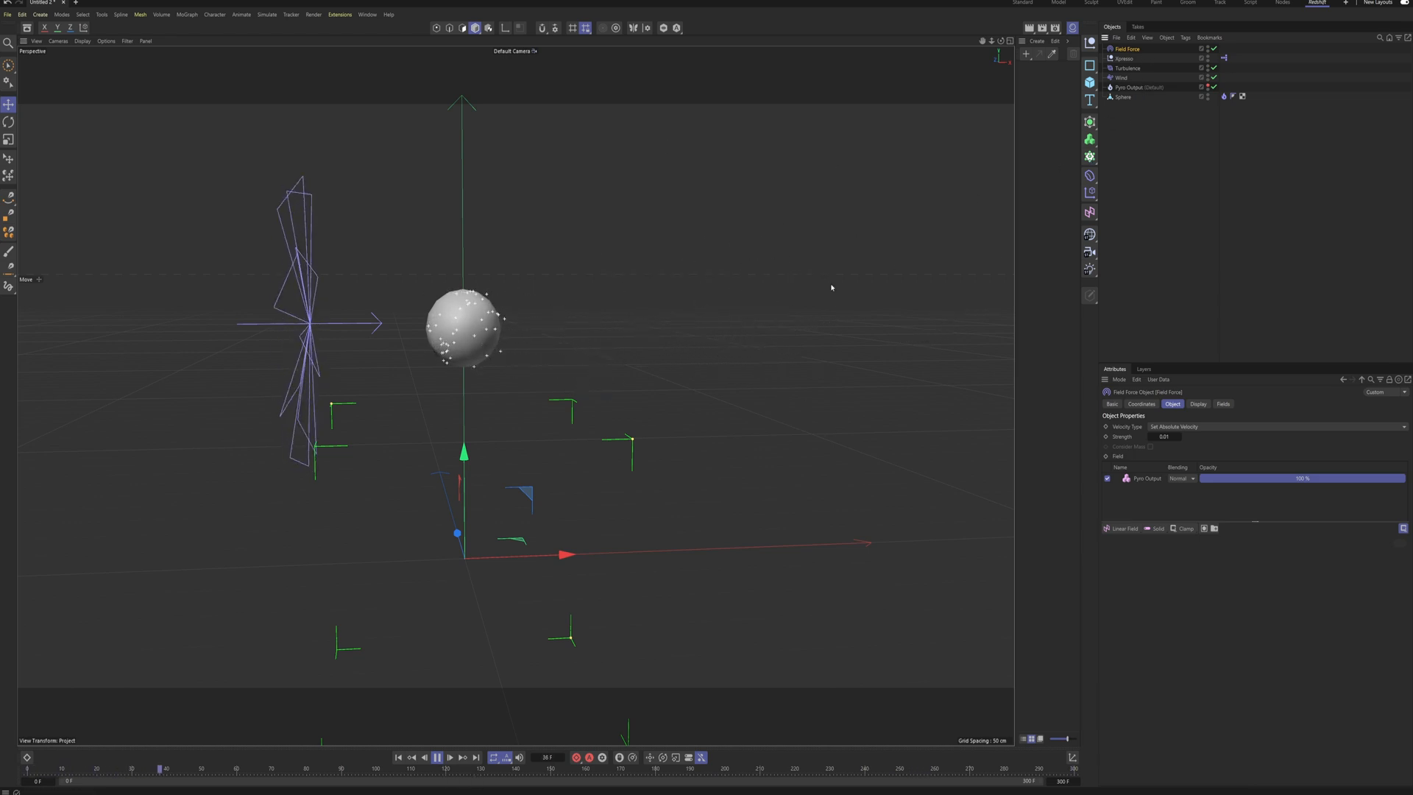
pyautogui.moveTo(496, 339)
pyautogui.keyDown('alt'); pyautogui.mouseDown()
pyautogui.moveTo(474, 345)
pyautogui.moveTo(483, 353)
pyautogui.mouseUp(); pyautogui.keyUp('alt')
pyautogui.click(437, 757)
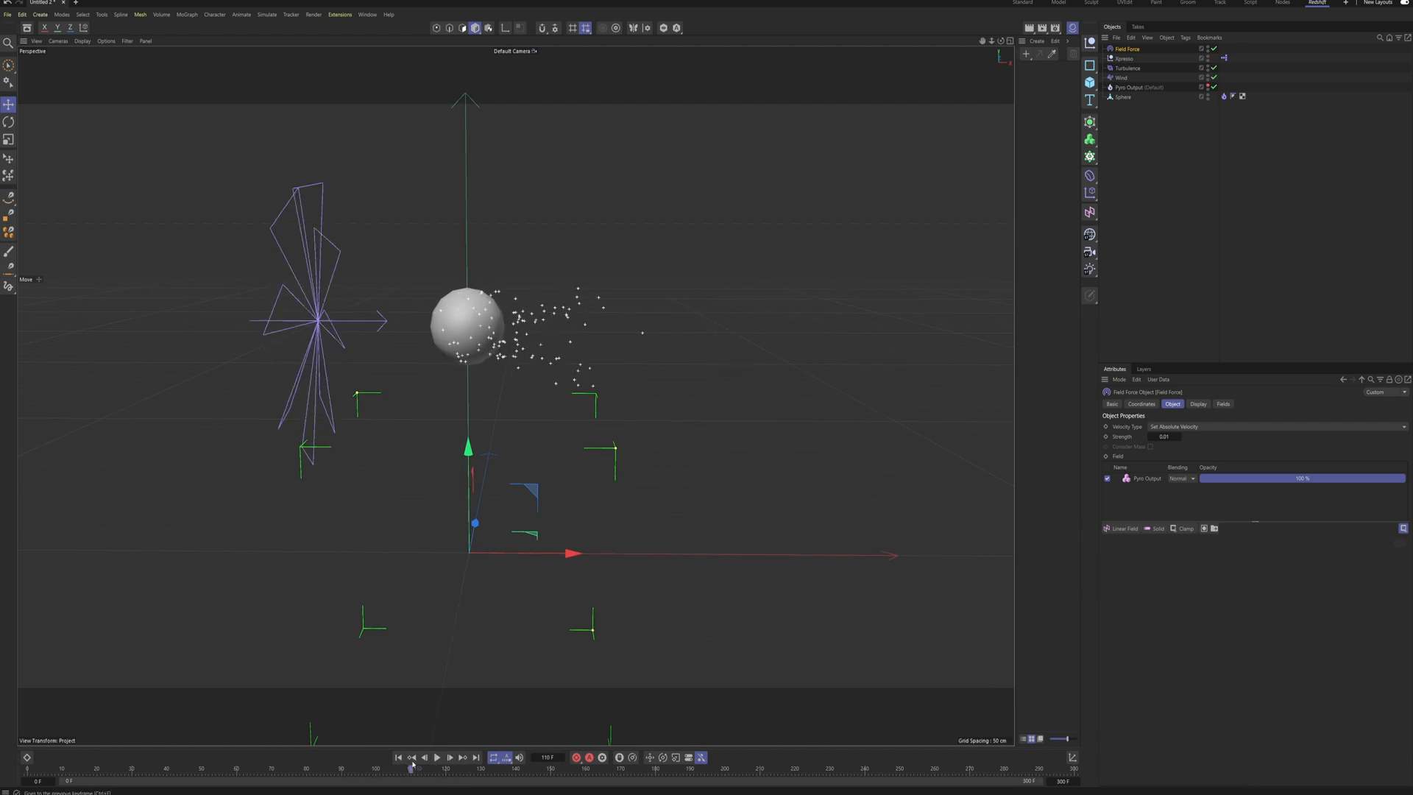
pyautogui.click(398, 757)
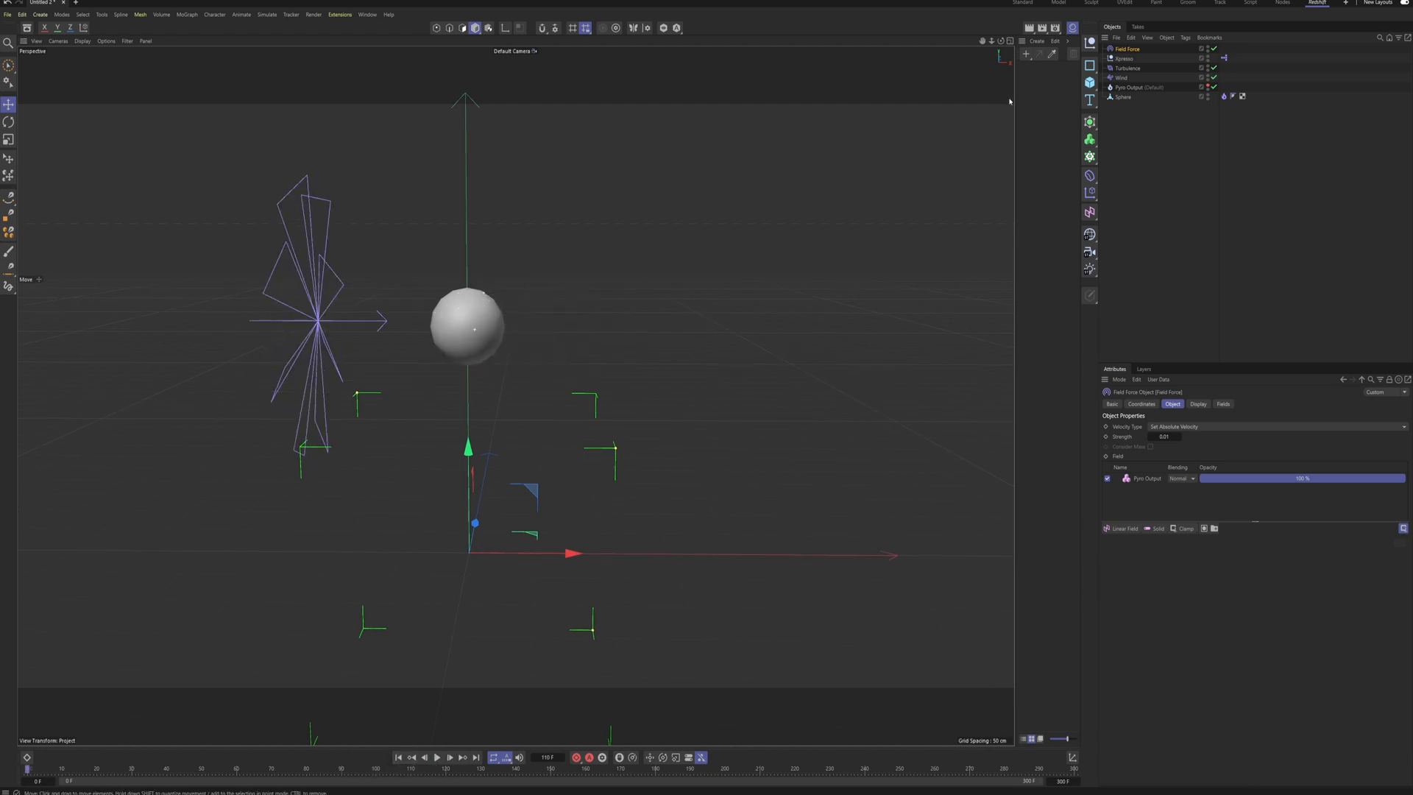
# Step: Set the PBorn node's Count to 10000, Life to 150 F and Life Variation to 25 % in the XPresso setup
pyautogui.doubleClick(1223, 58)
pyautogui.moveTo(1160, 45); pyautogui.dragTo(757, 105)
pyautogui.click(692, 288)
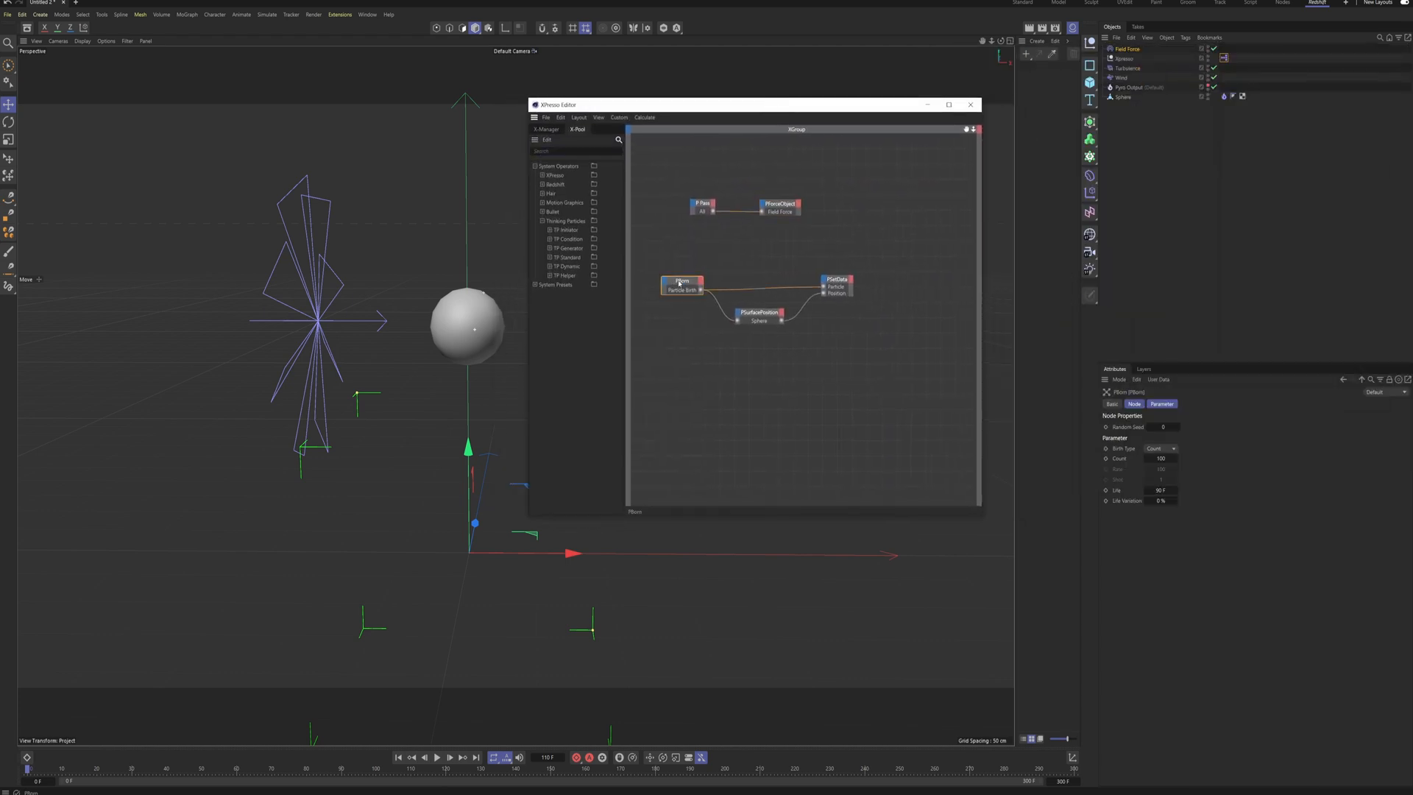
pyautogui.click(1160, 490)
pyautogui.press('Tab')
pyautogui.click(1169, 458)
pyautogui.click(970, 104)
# Step: Play the simulation and examine the denser particle flow from several angles
pyautogui.click(437, 757)
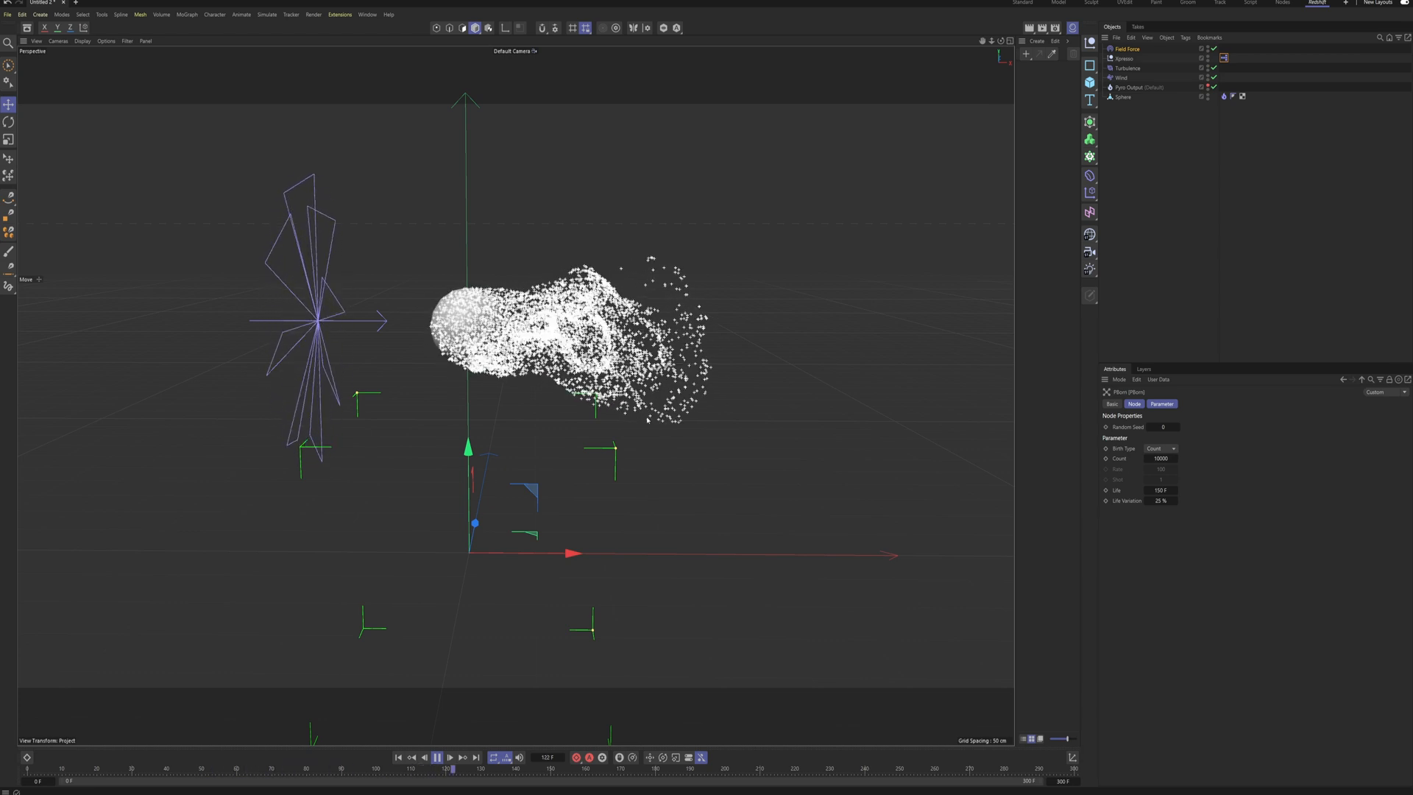
pyautogui.scroll(-1, 468, 326)
pyautogui.keyDown('alt'); pyautogui.moveTo(468, 325); pyautogui.dragTo(469, 303); pyautogui.keyUp('alt')
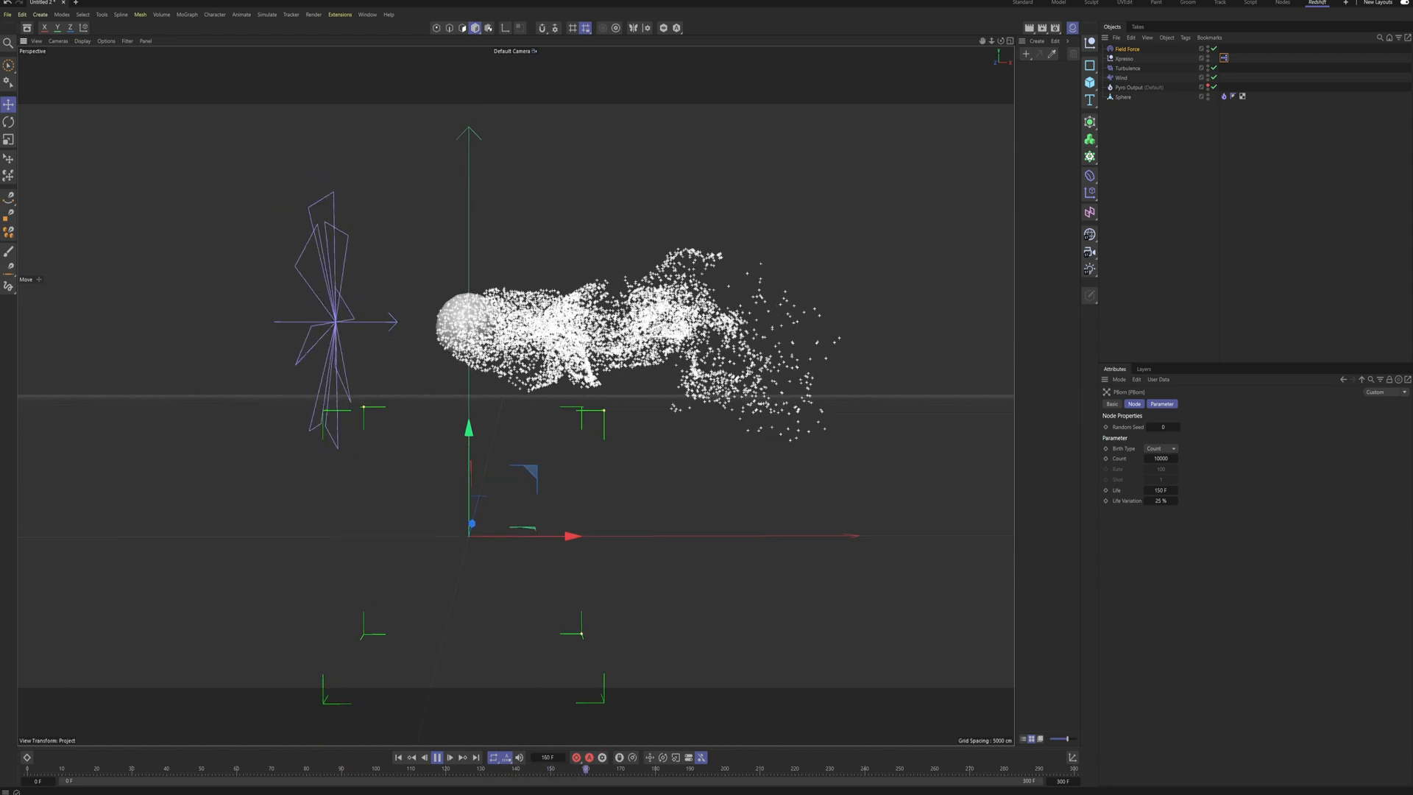
pyautogui.keyDown('alt'); pyautogui.moveTo(469, 308); pyautogui.dragTo(515, 395); pyautogui.keyUp('alt')
pyautogui.keyDown('alt'); pyautogui.moveTo(516, 395); pyautogui.dragTo(464, 410, button='middle'); pyautogui.keyUp('alt')
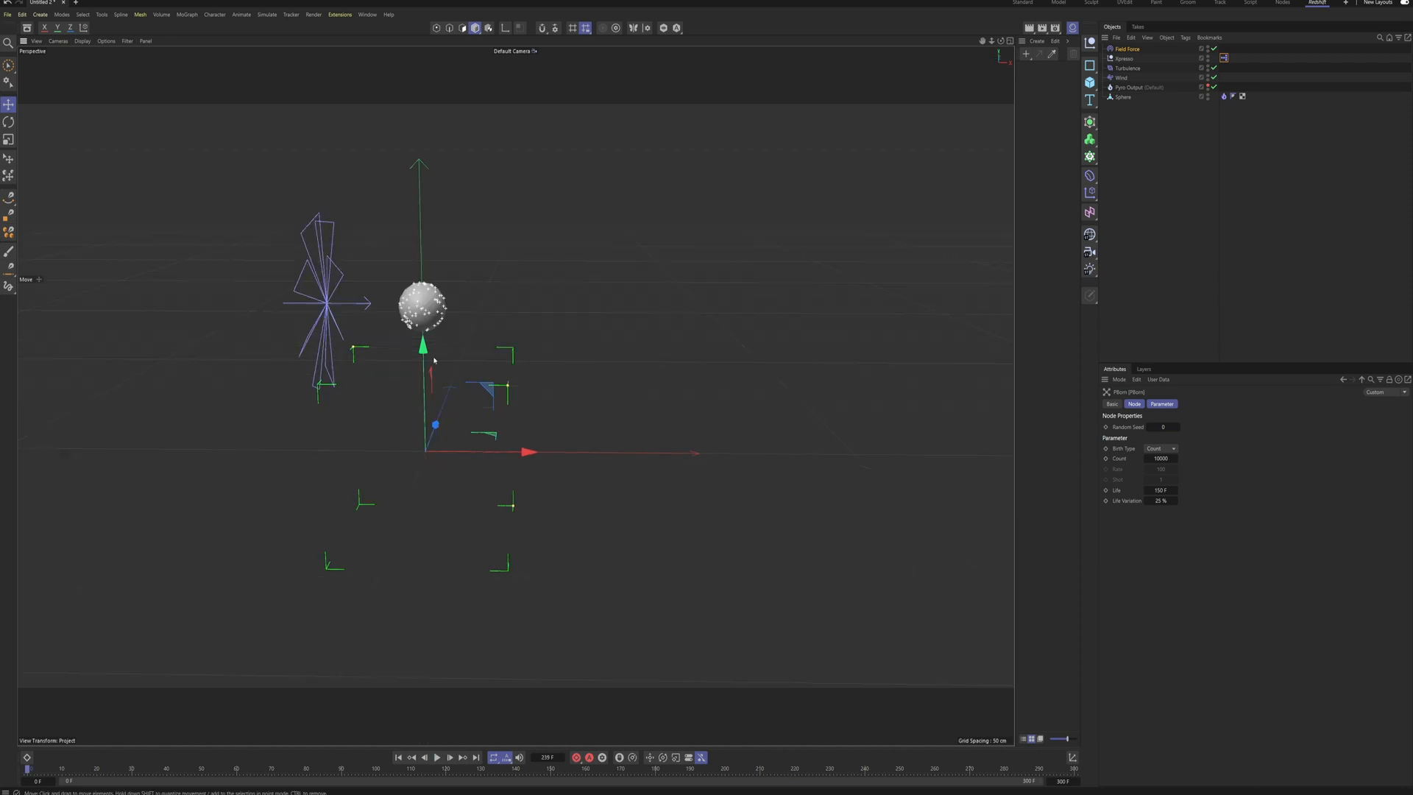
pyautogui.keyDown('alt'); pyautogui.moveTo(516, 395); pyautogui.dragTo(516, 381); pyautogui.keyUp('alt')
pyautogui.keyDown('alt'); pyautogui.moveTo(515, 395); pyautogui.dragTo(524, 395, button='middle'); pyautogui.keyUp('alt')
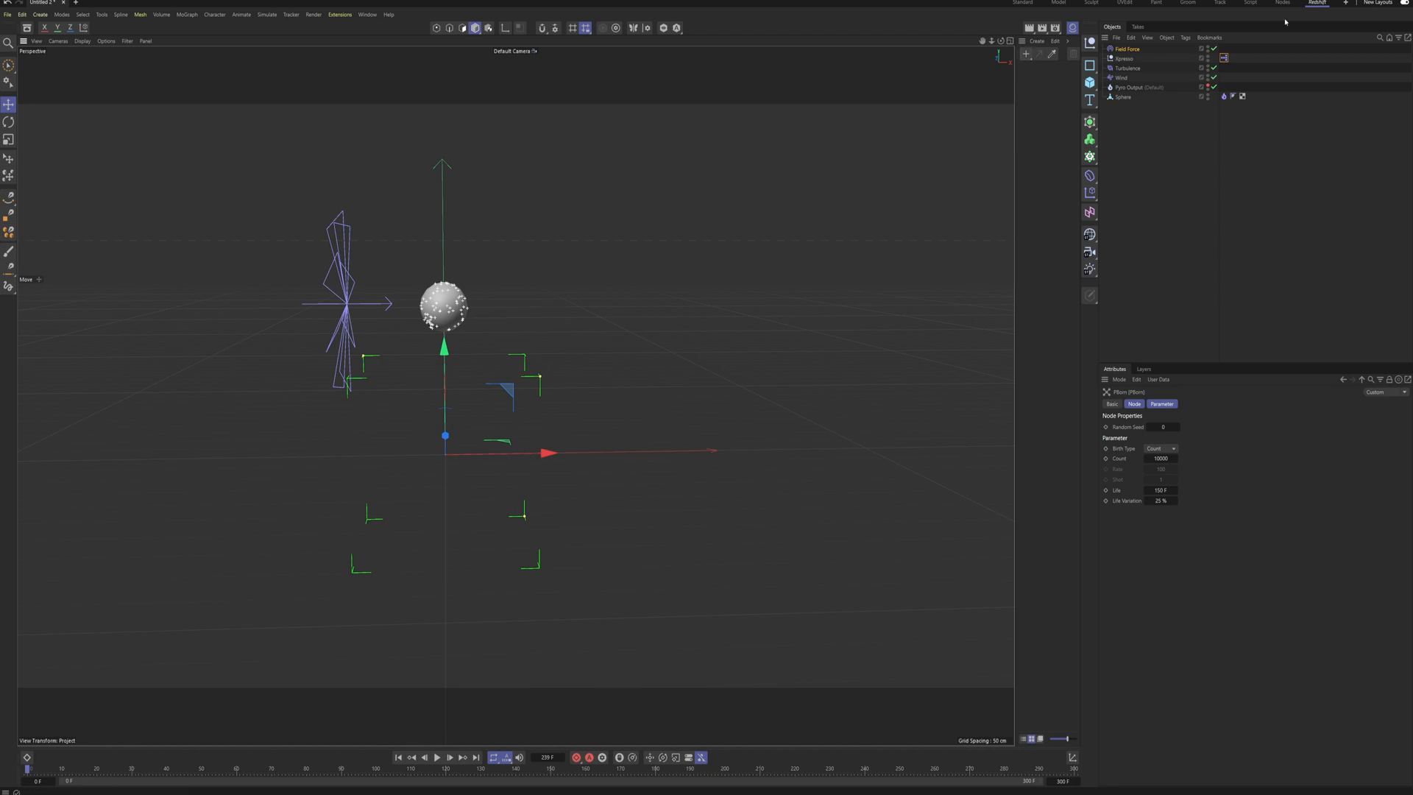
# Step: Show the Redshift RenderView beside the viewport and start an interactive render
pyautogui.click(1320, 4)
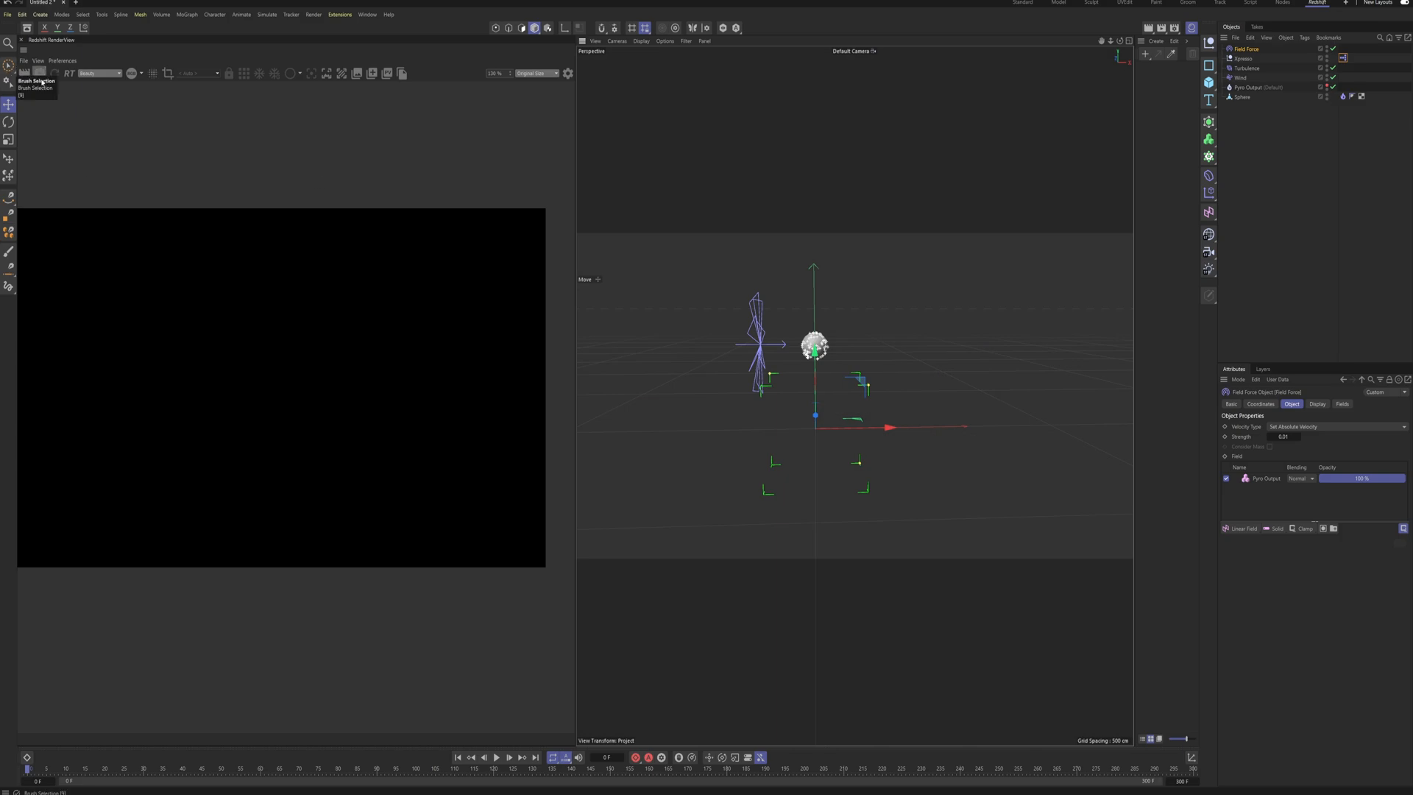
pyautogui.click(385, 293)
pyautogui.click(39, 73)
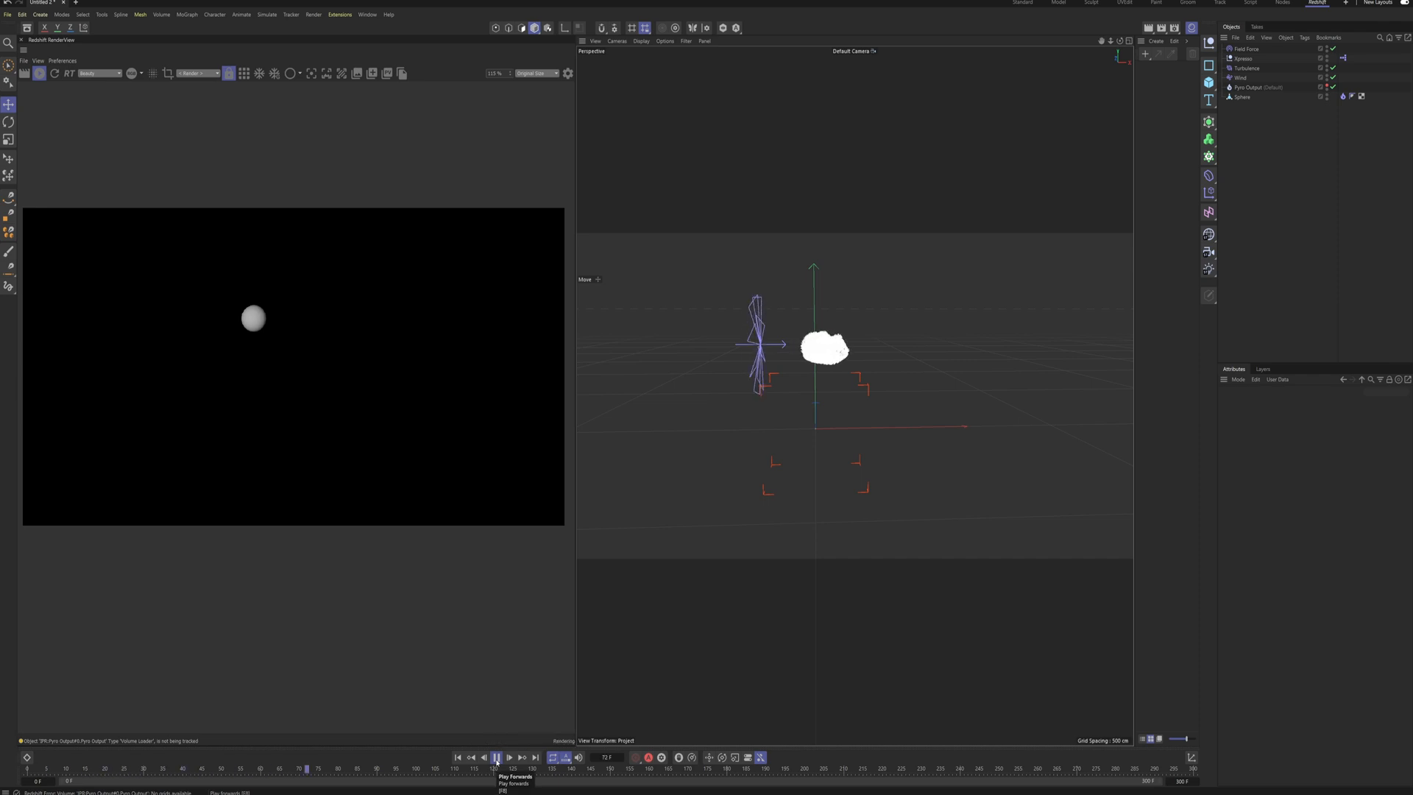
# Step: Play the simulation to about frame 95, check a closer view of the particles in the render, and stop rendering
pyautogui.click(497, 758)
pyautogui.moveTo(842, 353)
pyautogui.keyDown('alt'); pyautogui.mouseDown(button='right')
pyautogui.moveTo(939, 337)
pyautogui.moveTo(861, 346)
pyautogui.mouseUp(button='right'); pyautogui.keyUp('alt')
pyautogui.keyDown('alt'); pyautogui.moveTo(861, 345); pyautogui.dragTo(873, 374, button='middle'); pyautogui.keyUp('alt')
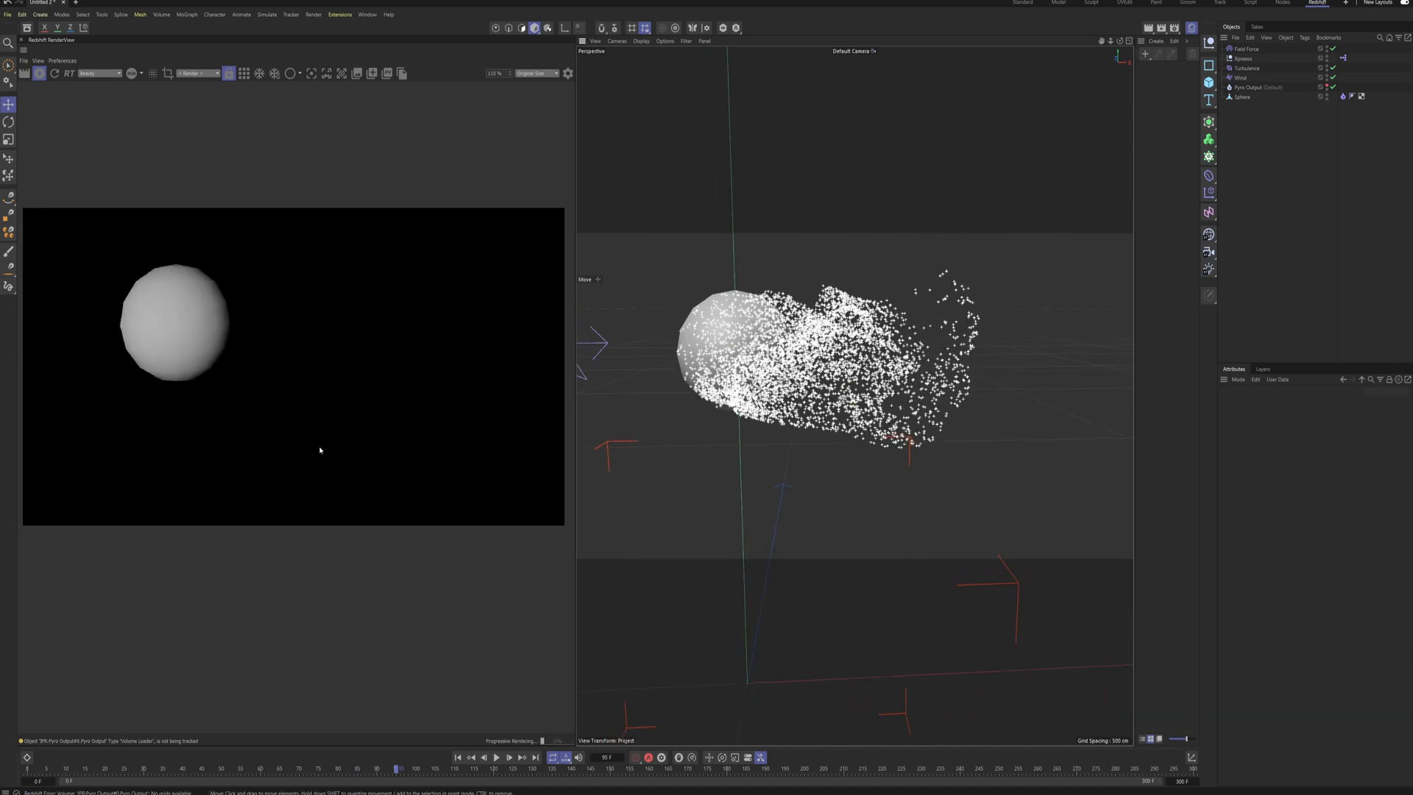
pyautogui.click(39, 72)
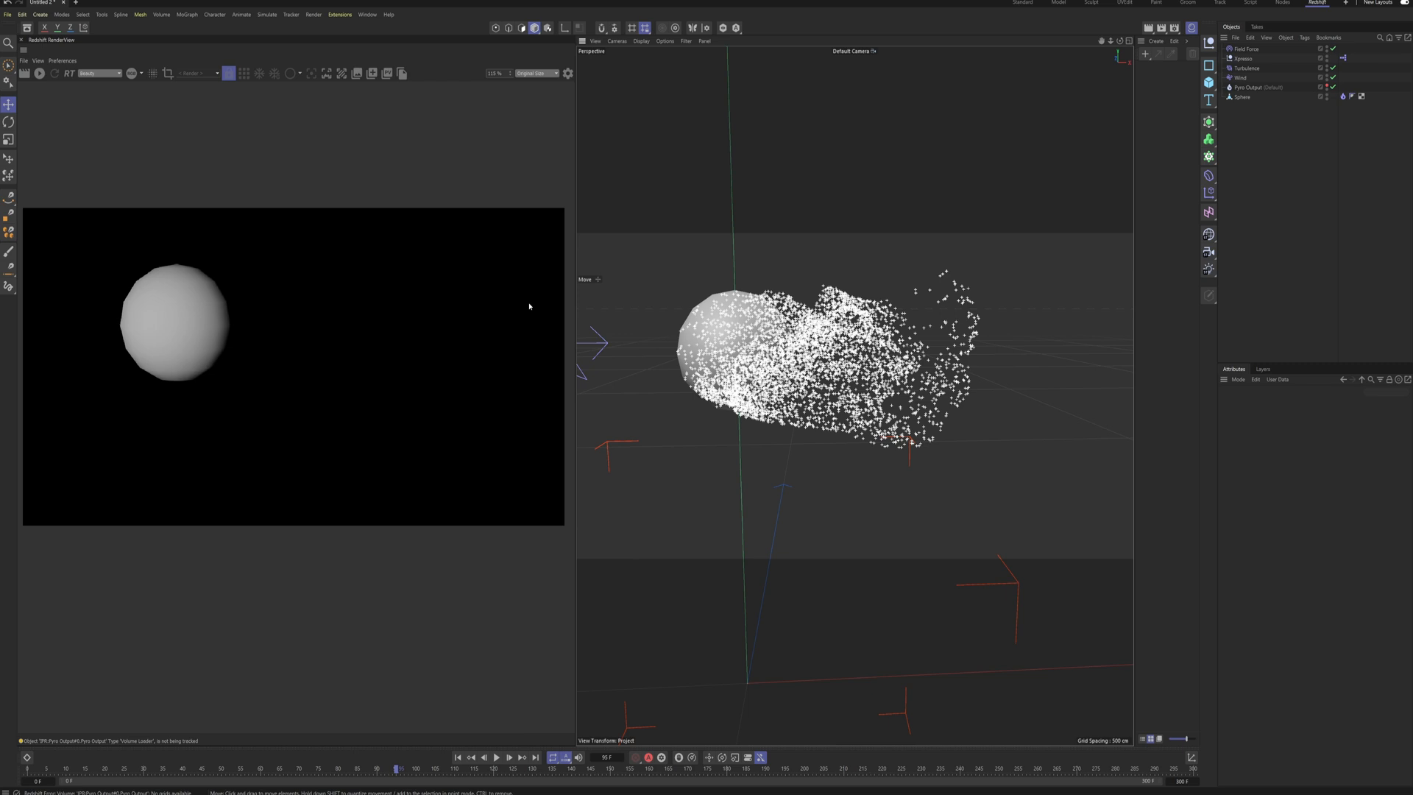
# Step: Create a TP Geometry object with a Redshift Object tag and set the tag's Particles mode to Point Instances
pyautogui.click(266, 15)
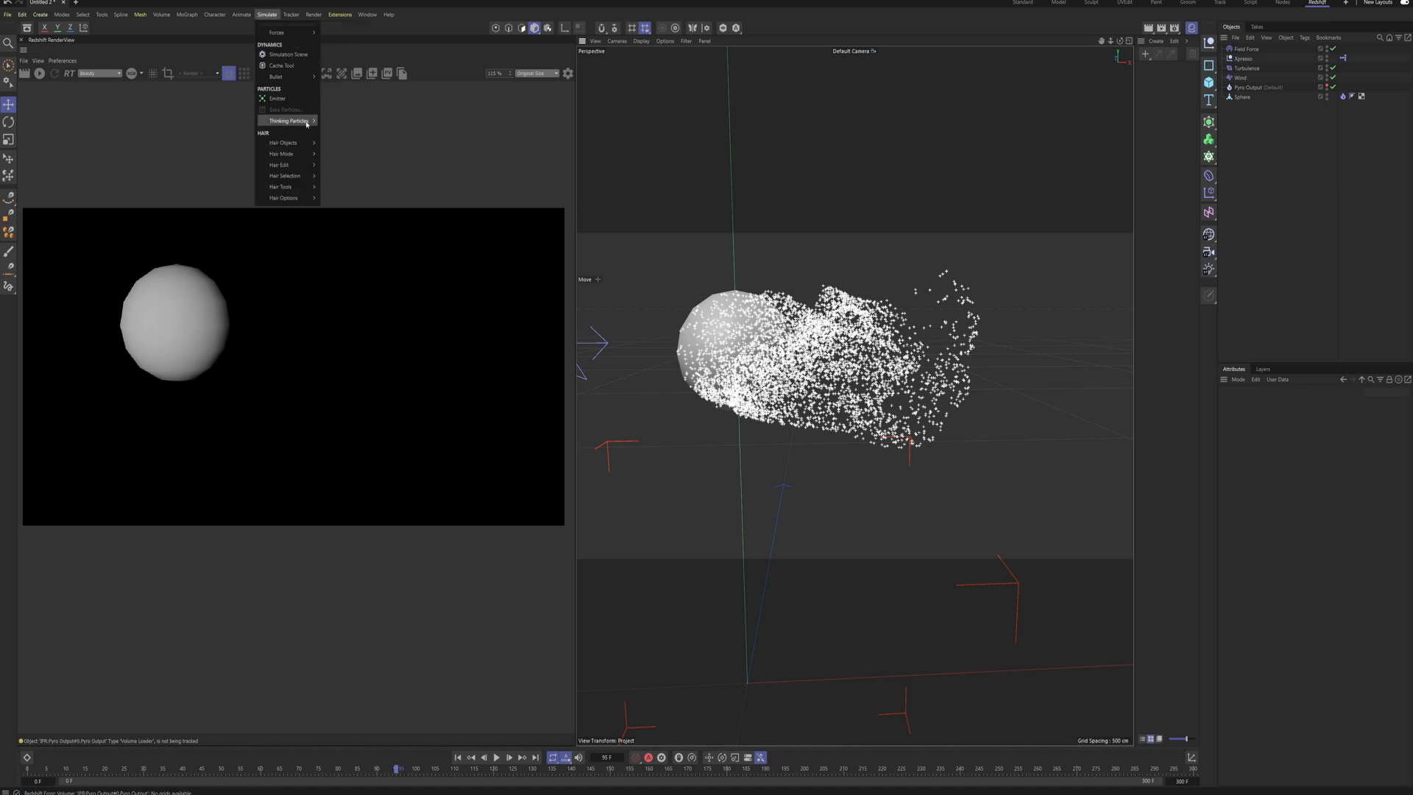
pyautogui.moveTo(295, 127)
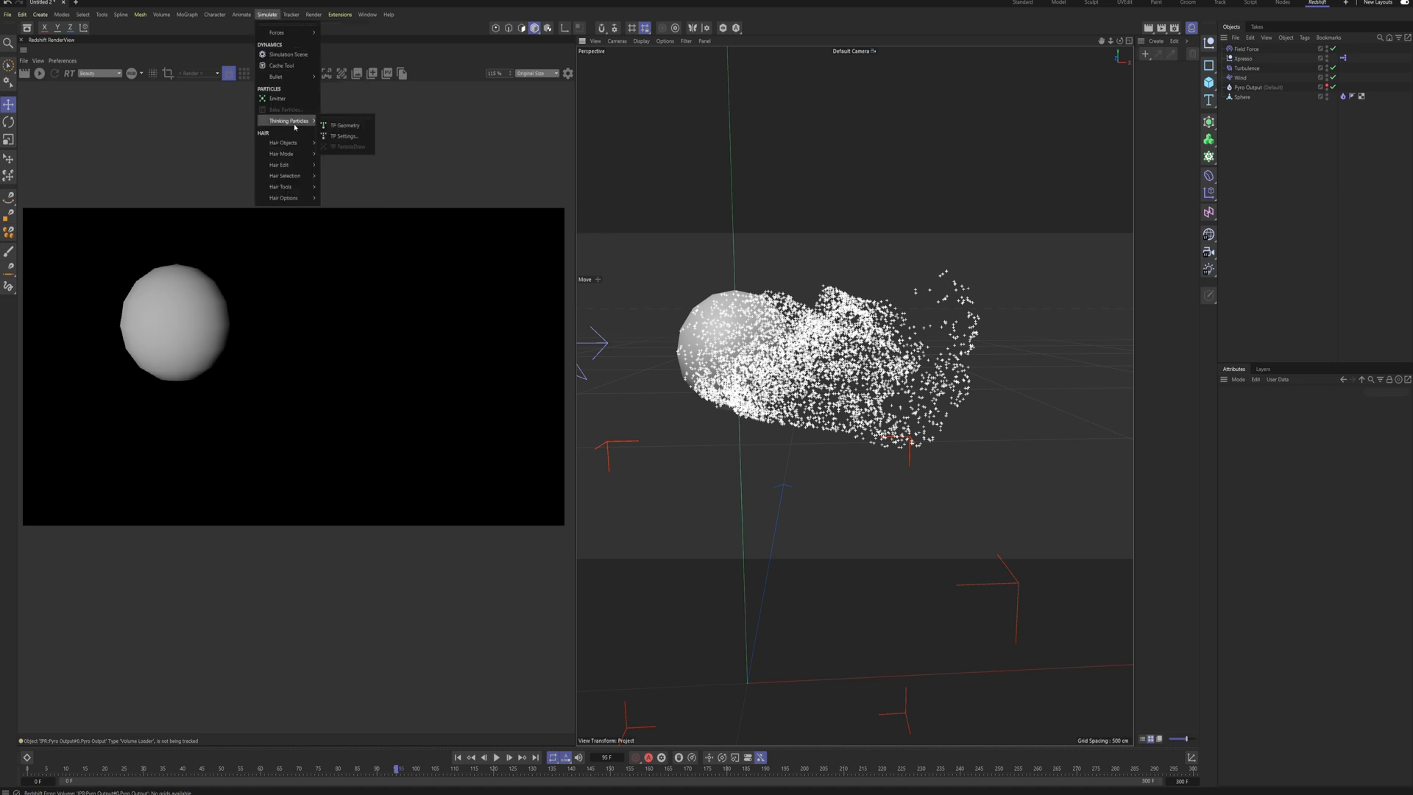
pyautogui.click(345, 126)
pyautogui.rightClick(1254, 49)
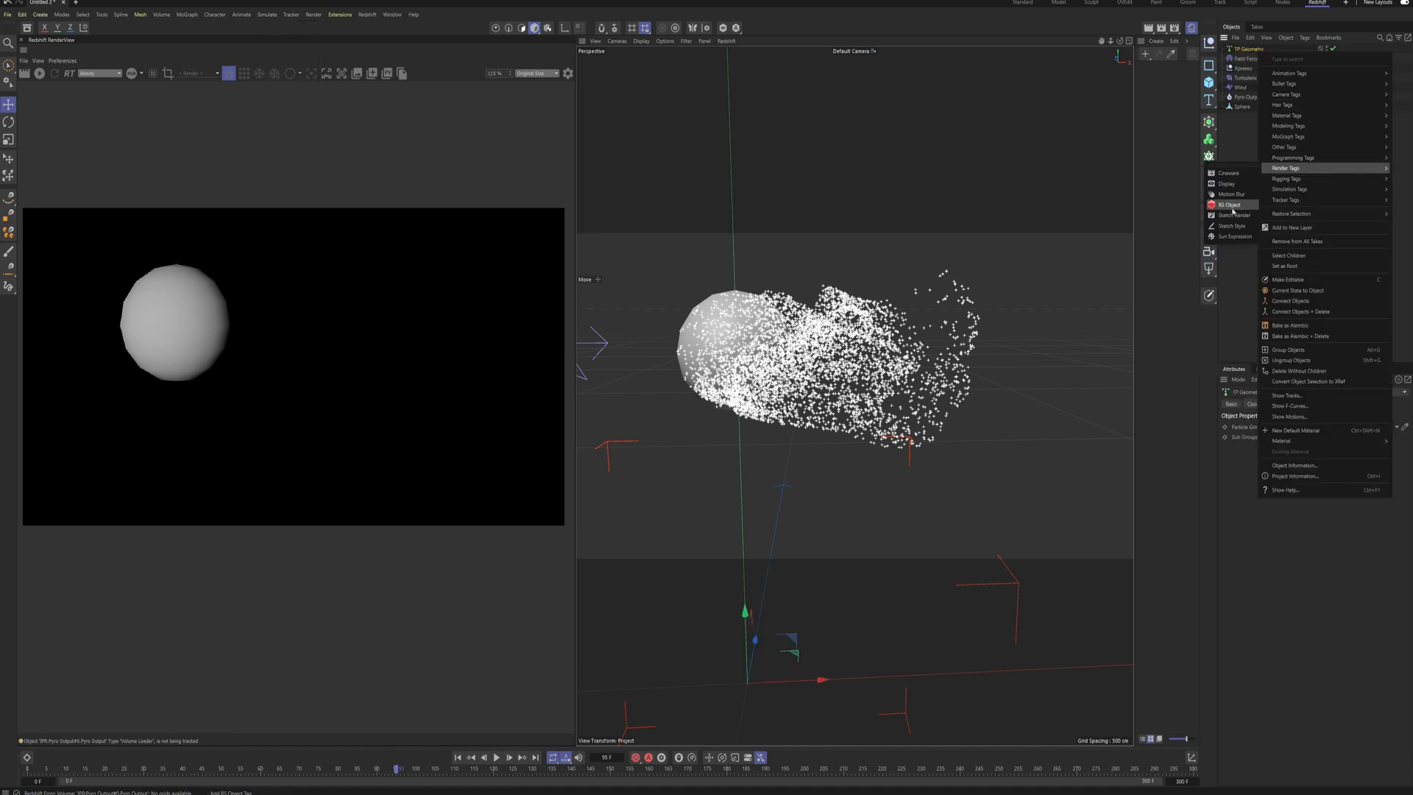
pyautogui.click(1233, 206)
pyautogui.click(1288, 438)
pyautogui.click(1295, 462)
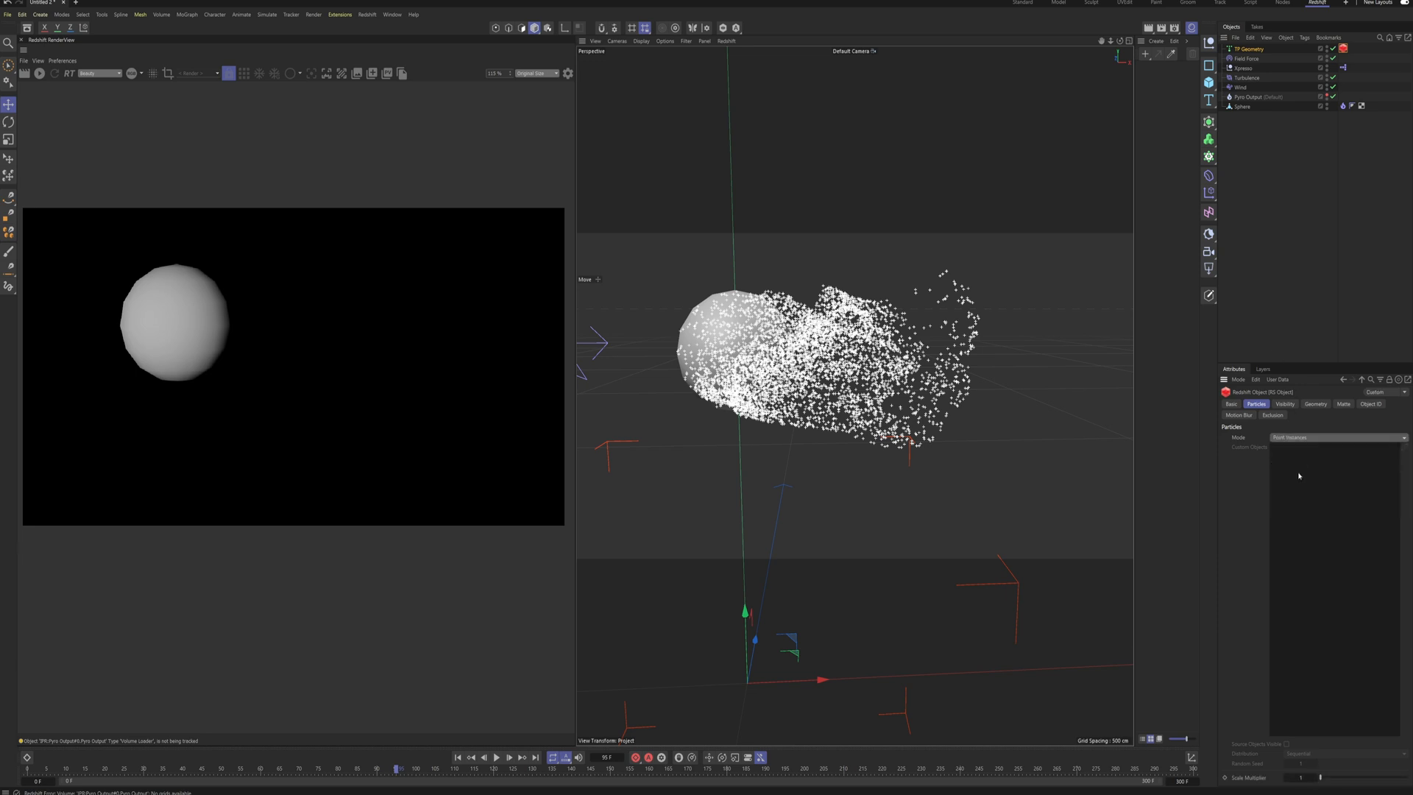
# Step: Restart the Redshift render and play the simulation to inspect how the TP Geometry particles render
pyautogui.click(38, 76)
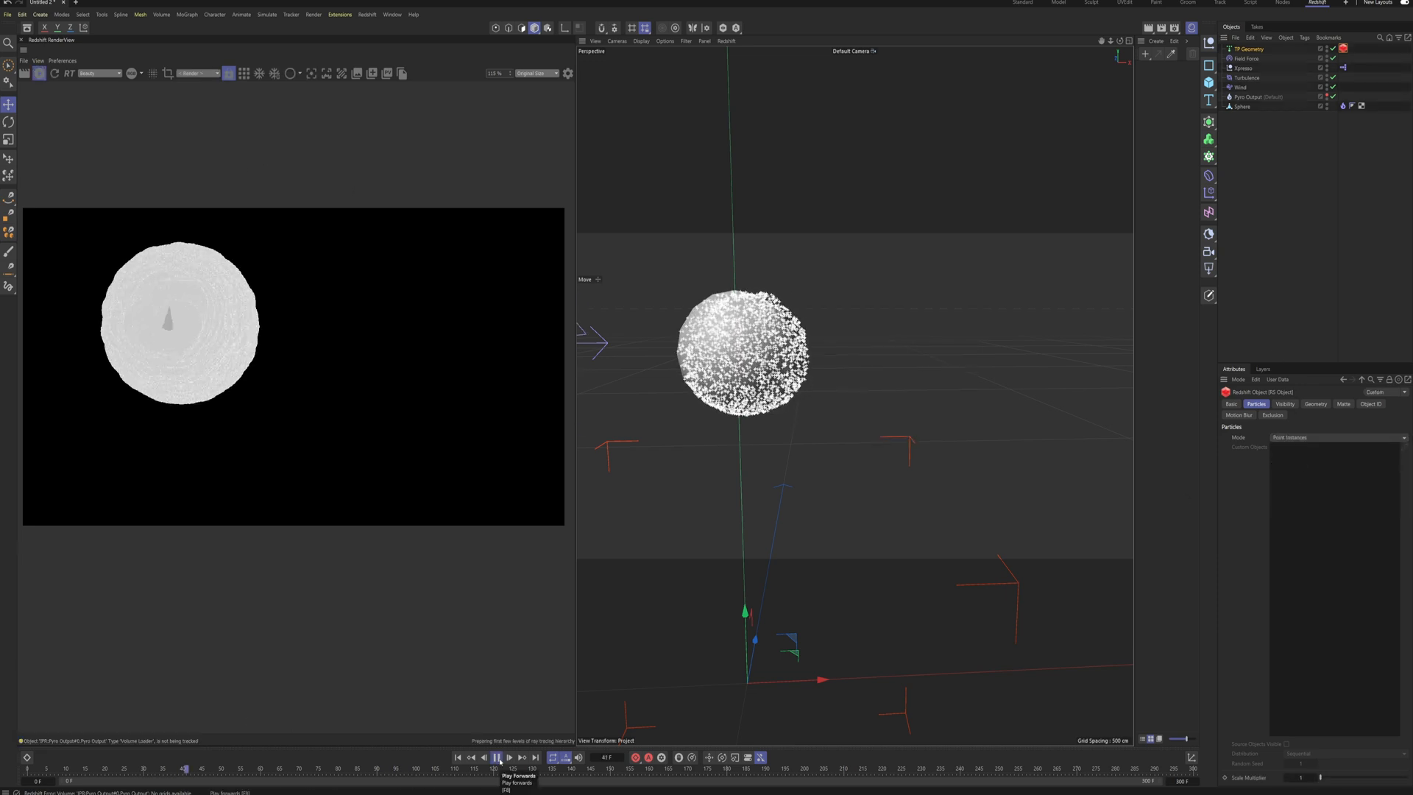
pyautogui.click(498, 757)
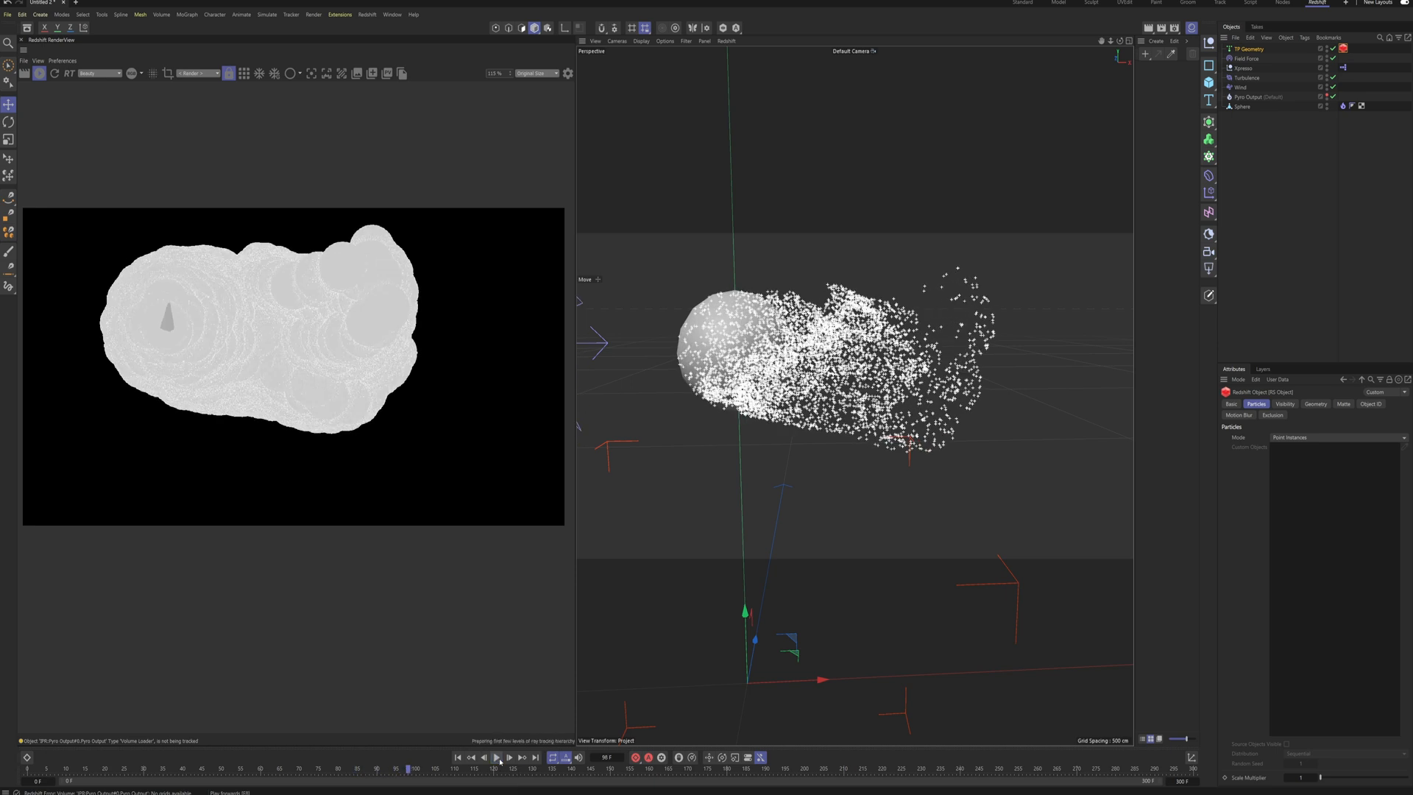
pyautogui.scroll(-6, 829, 367)
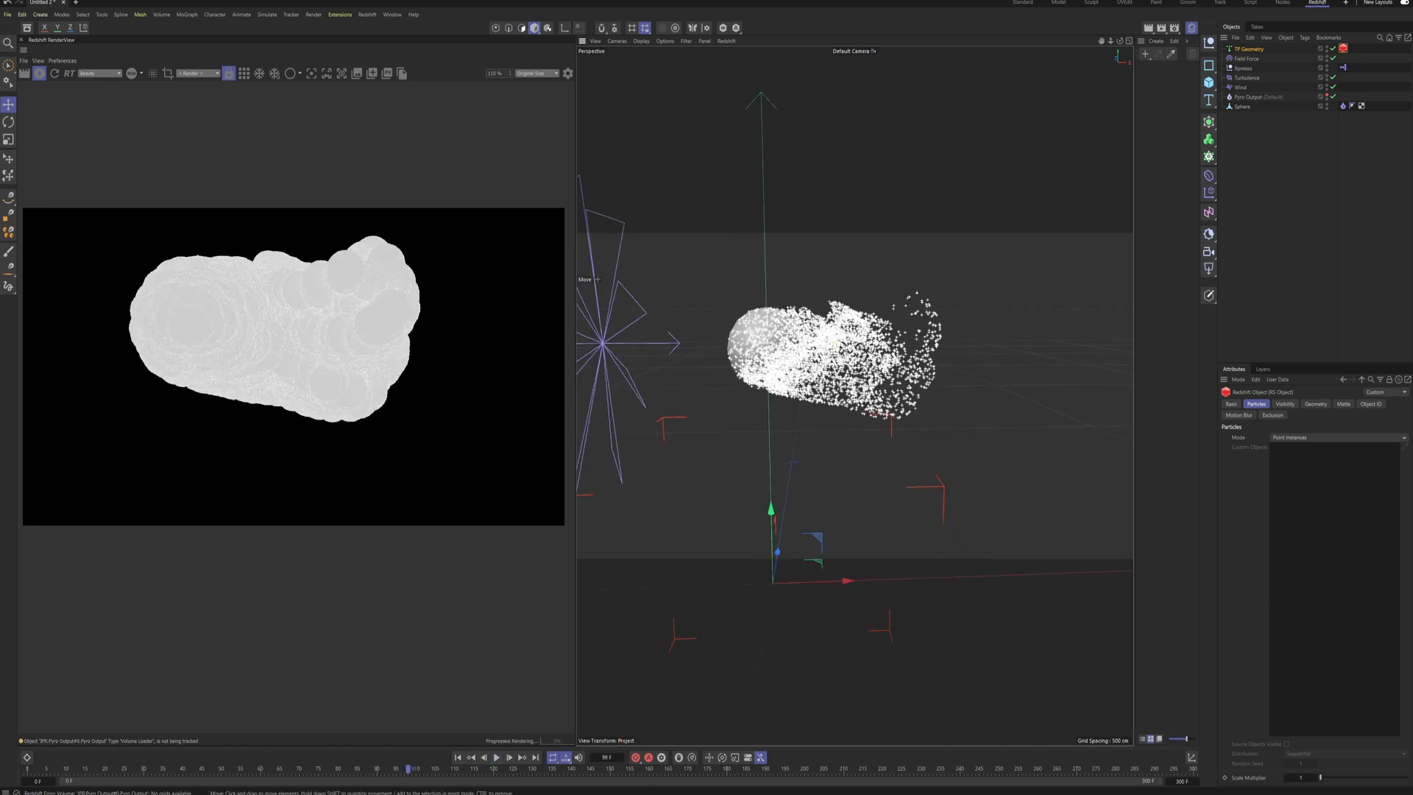
pyautogui.keyDown('alt'); pyautogui.moveTo(784, 352); pyautogui.dragTo(742, 352); pyautogui.keyUp('alt')
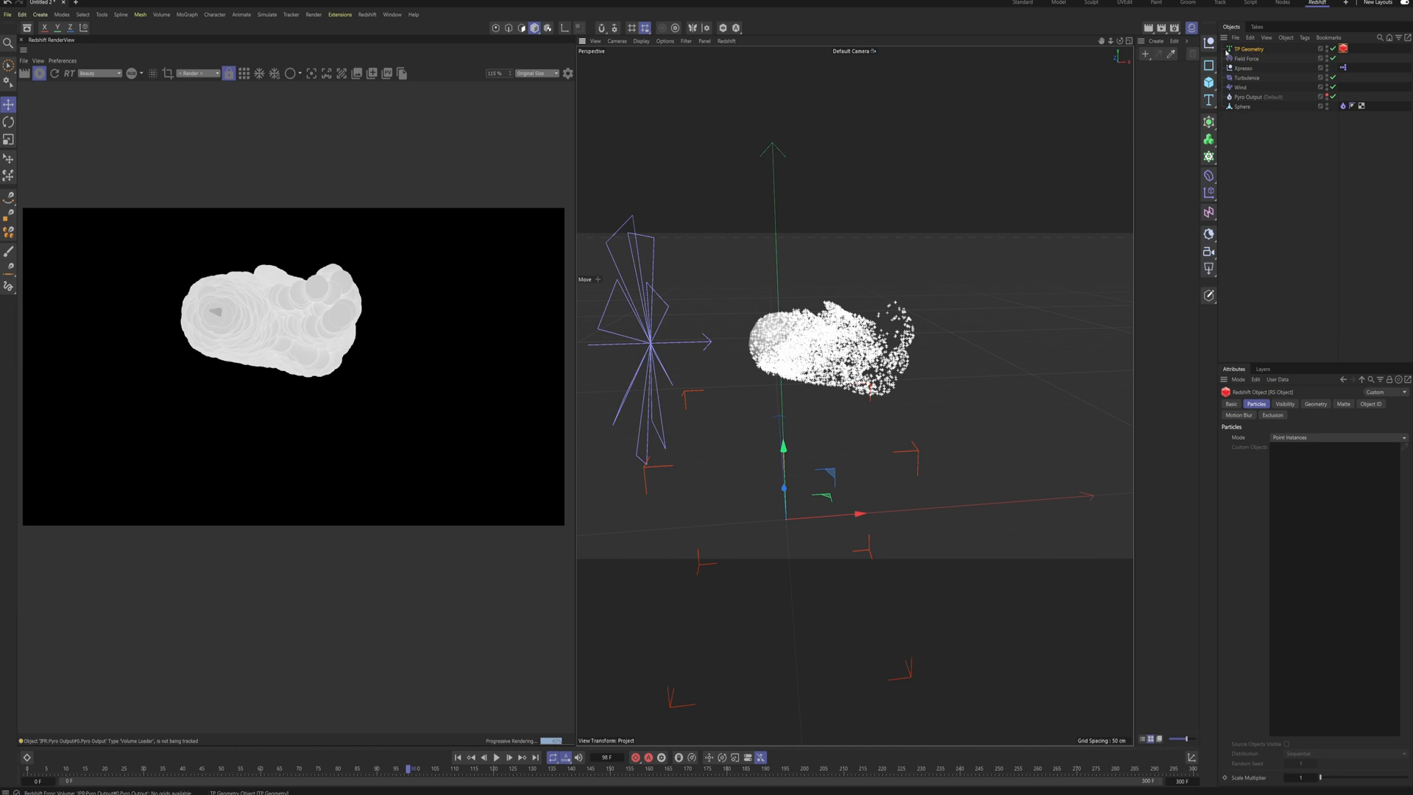
# Step: Delete the TP Geometry object
pyautogui.click(1251, 50)
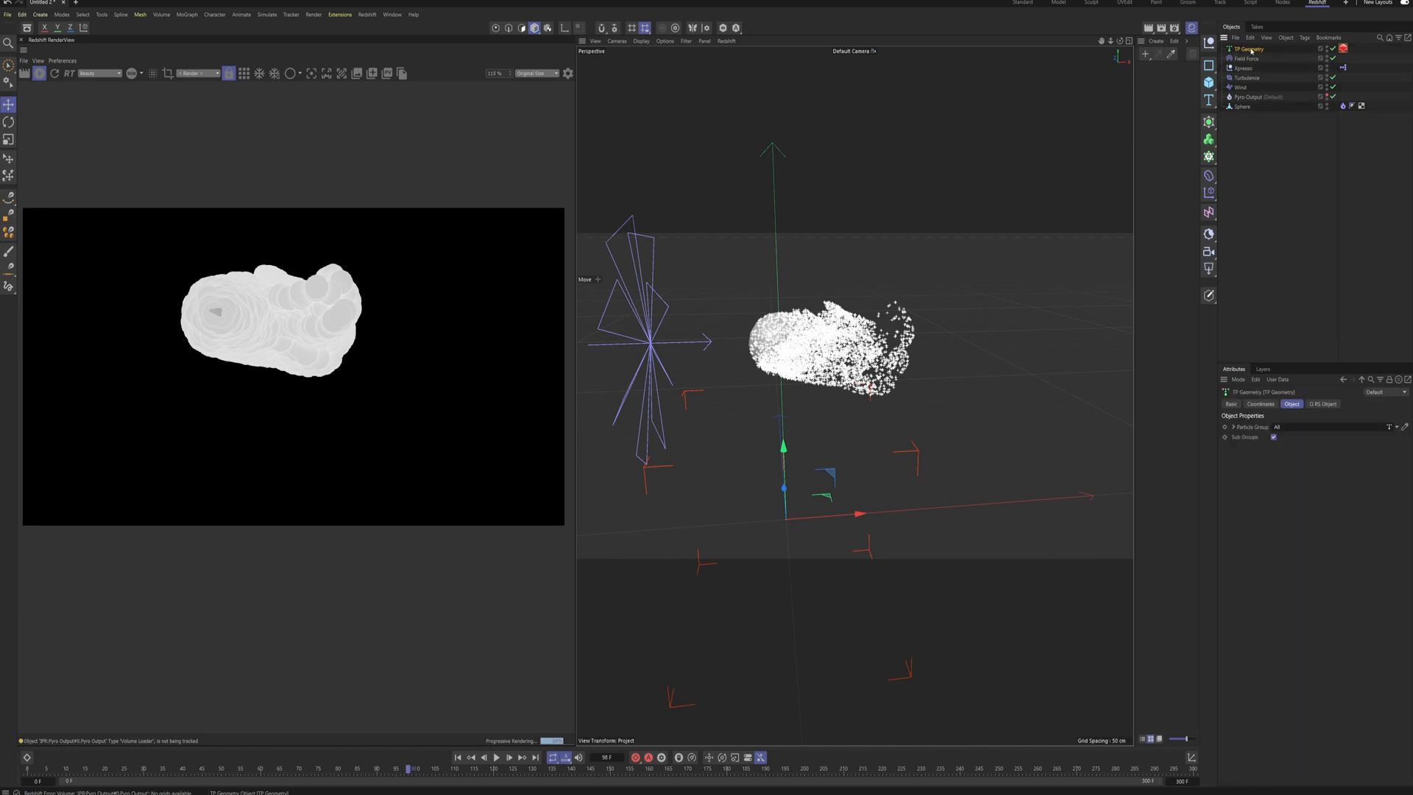
pyautogui.press('Delete')
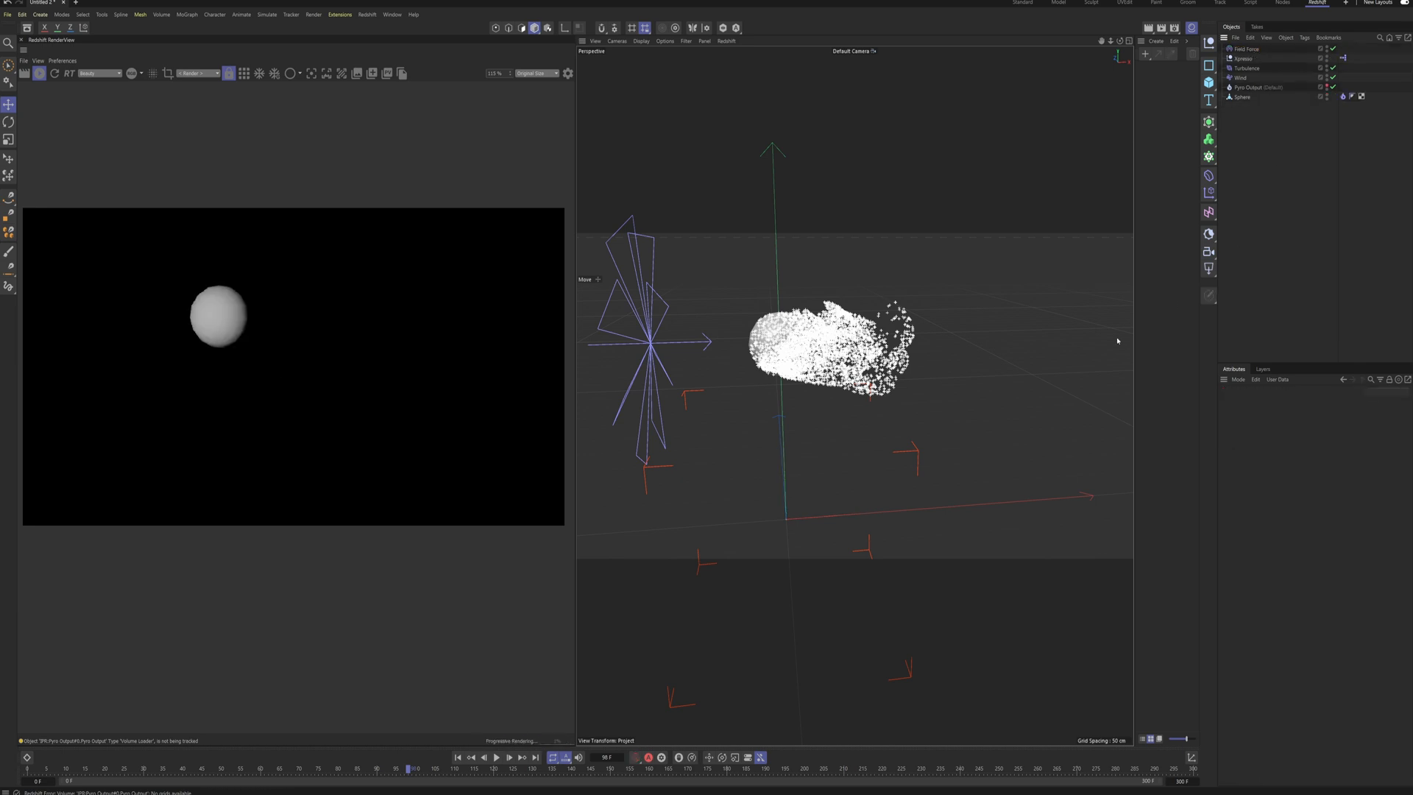
# Step: Create a Matrix object and set its mode to Object
pyautogui.click(1208, 156)
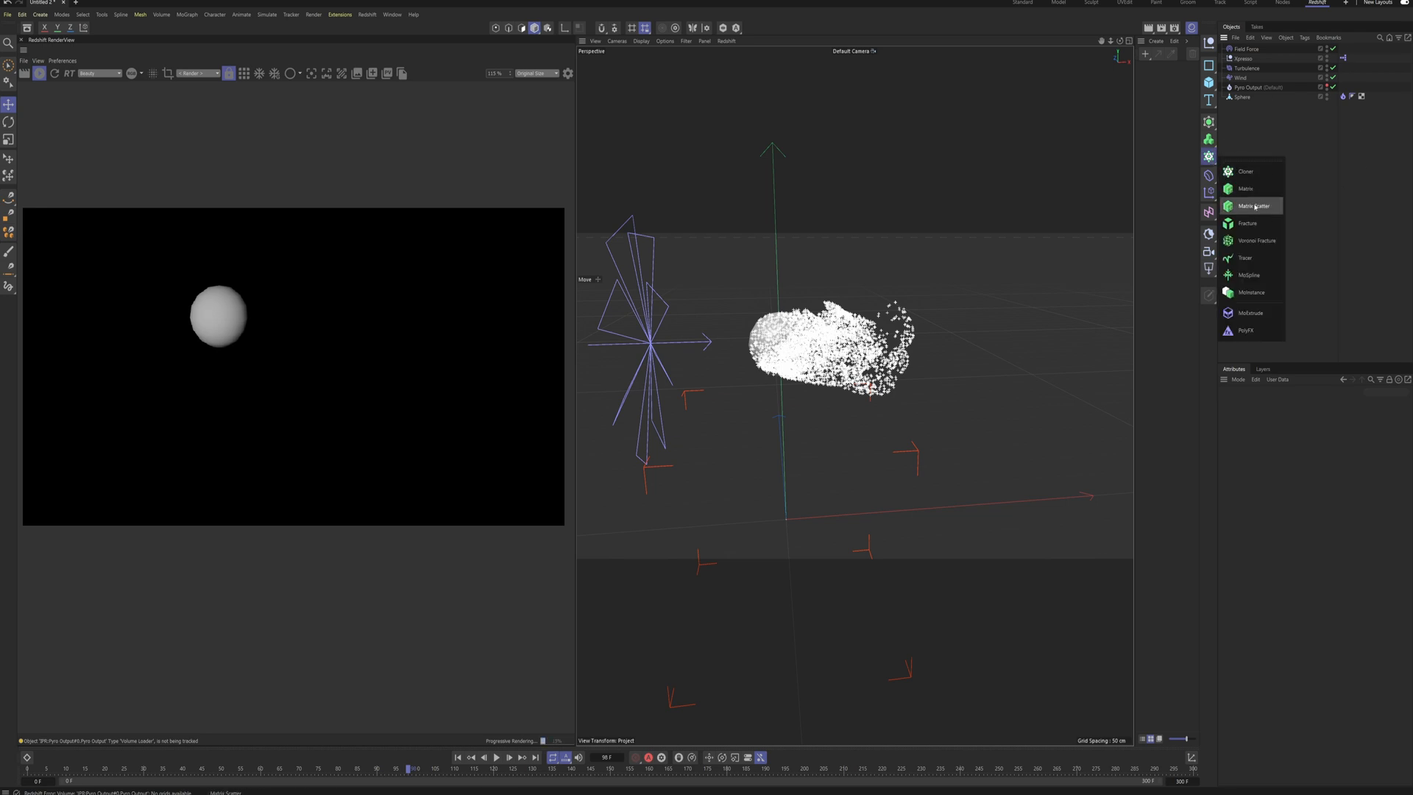
pyautogui.click(1245, 189)
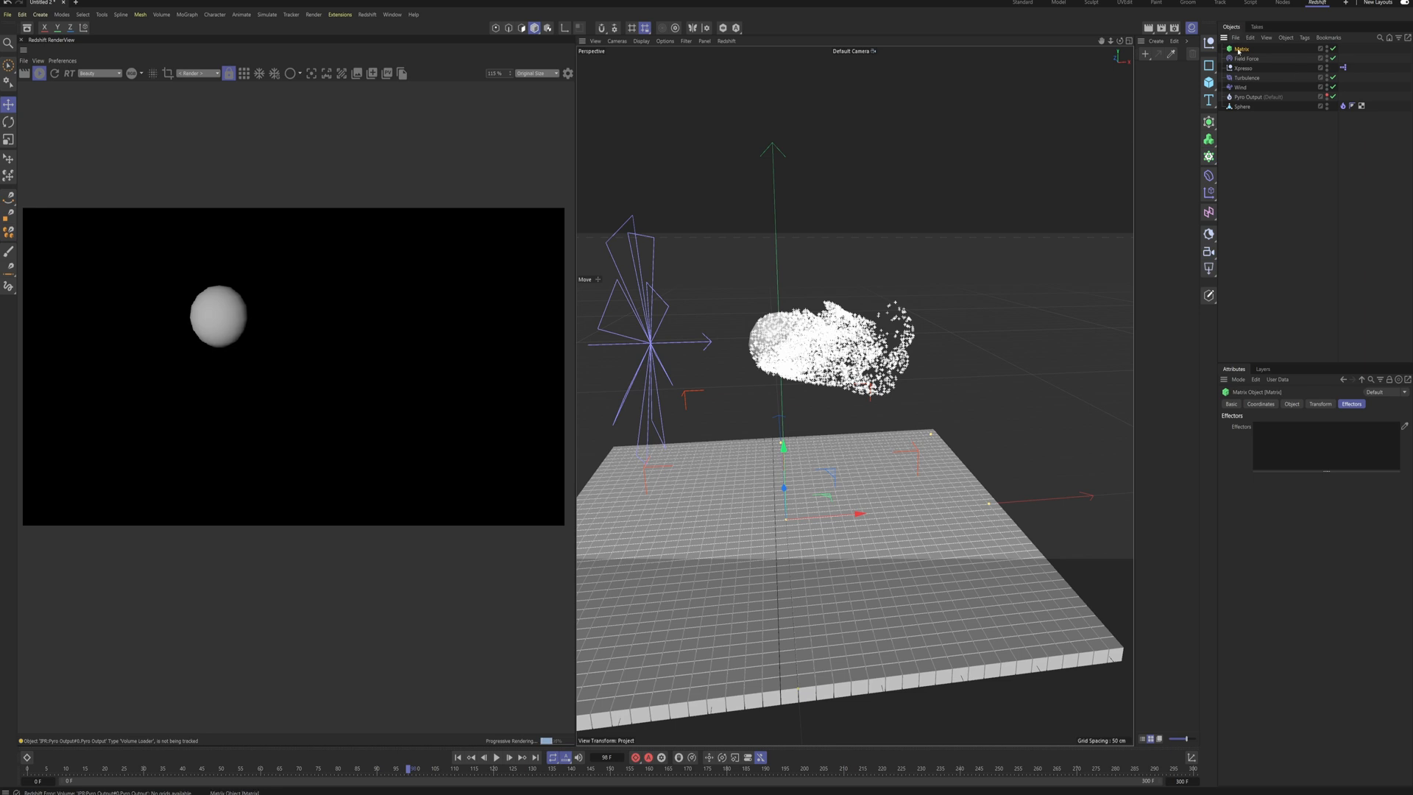
pyautogui.click(1291, 403)
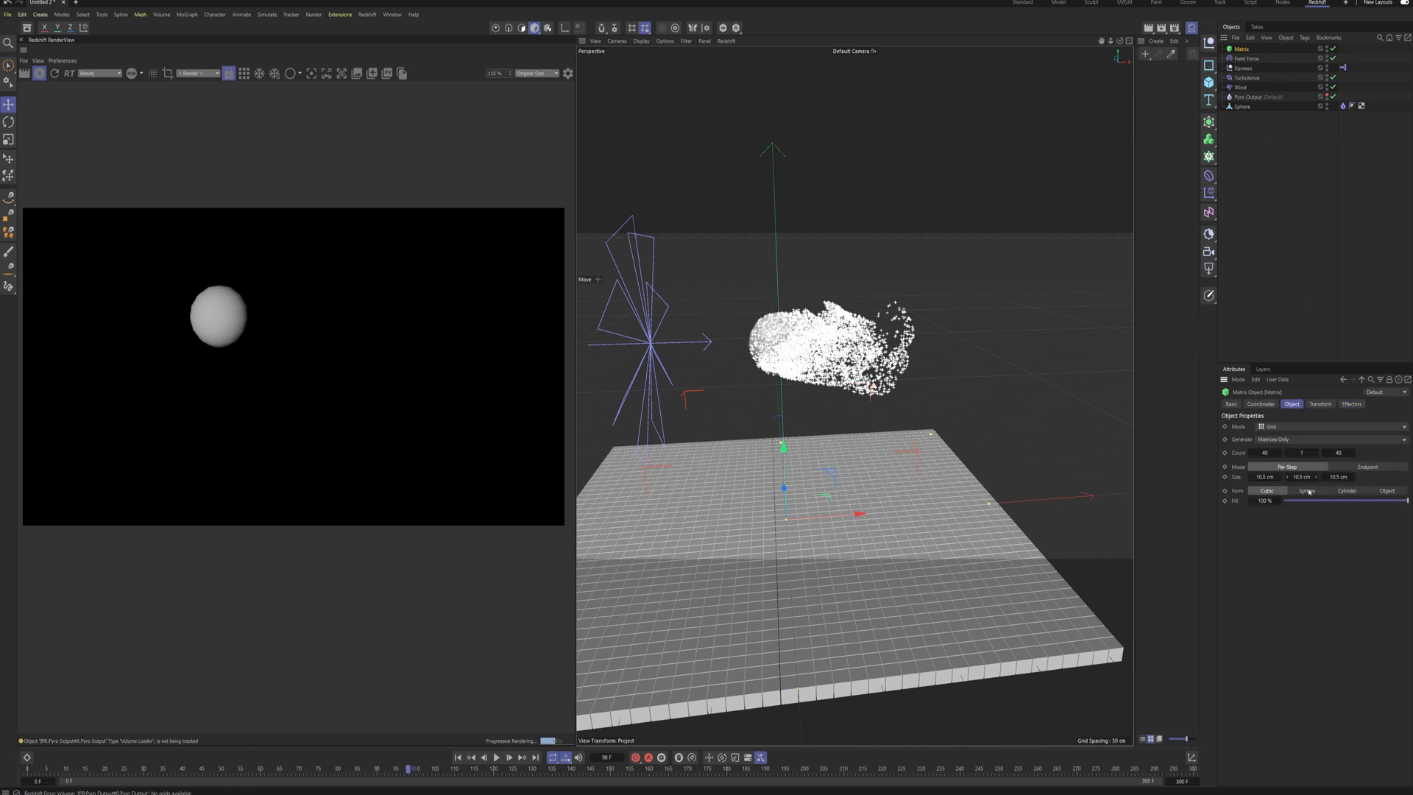
pyautogui.click(1284, 426)
pyautogui.click(1287, 438)
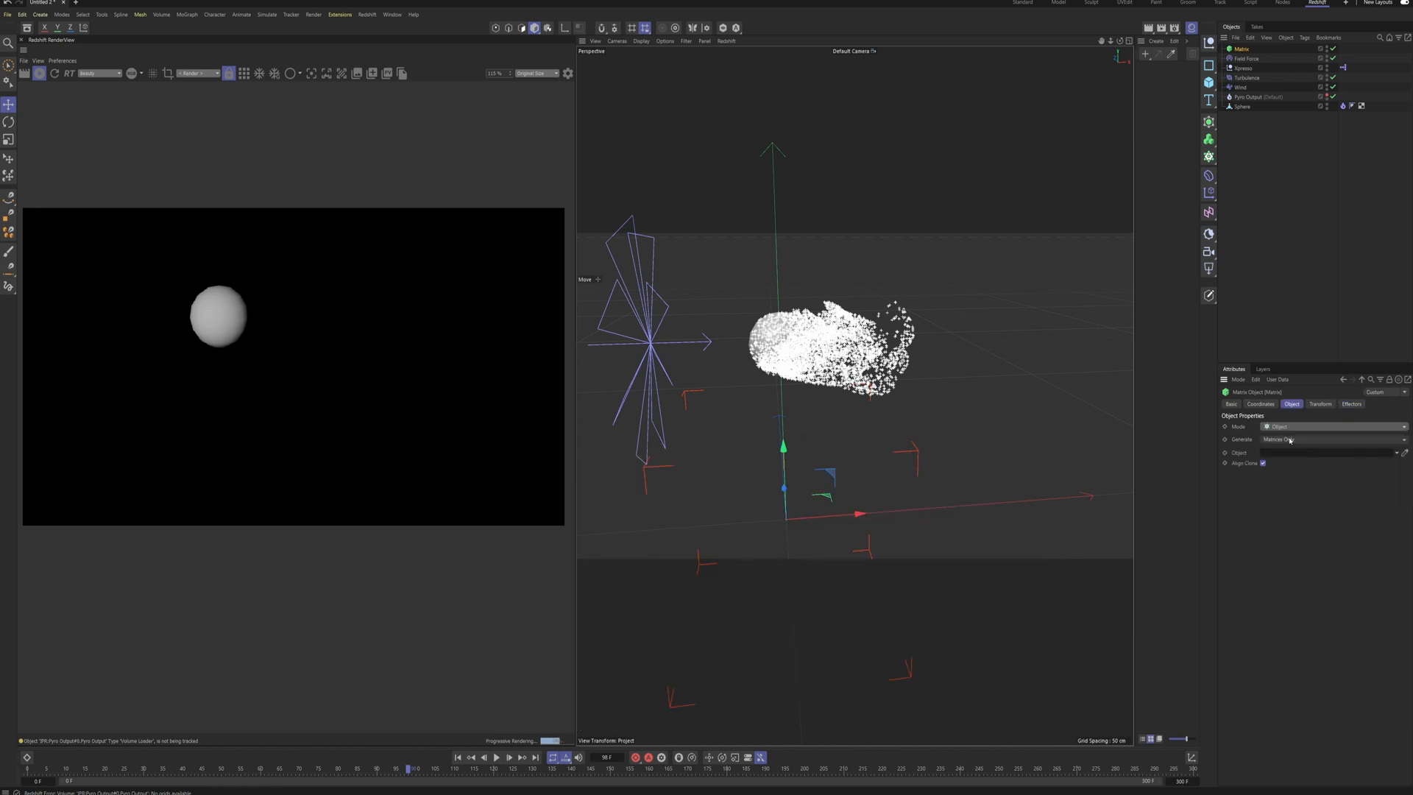
# Step: Assign the Thinking Particles group All as the Matrix's source object and play the simulation briefly to check it
pyautogui.click(266, 15)
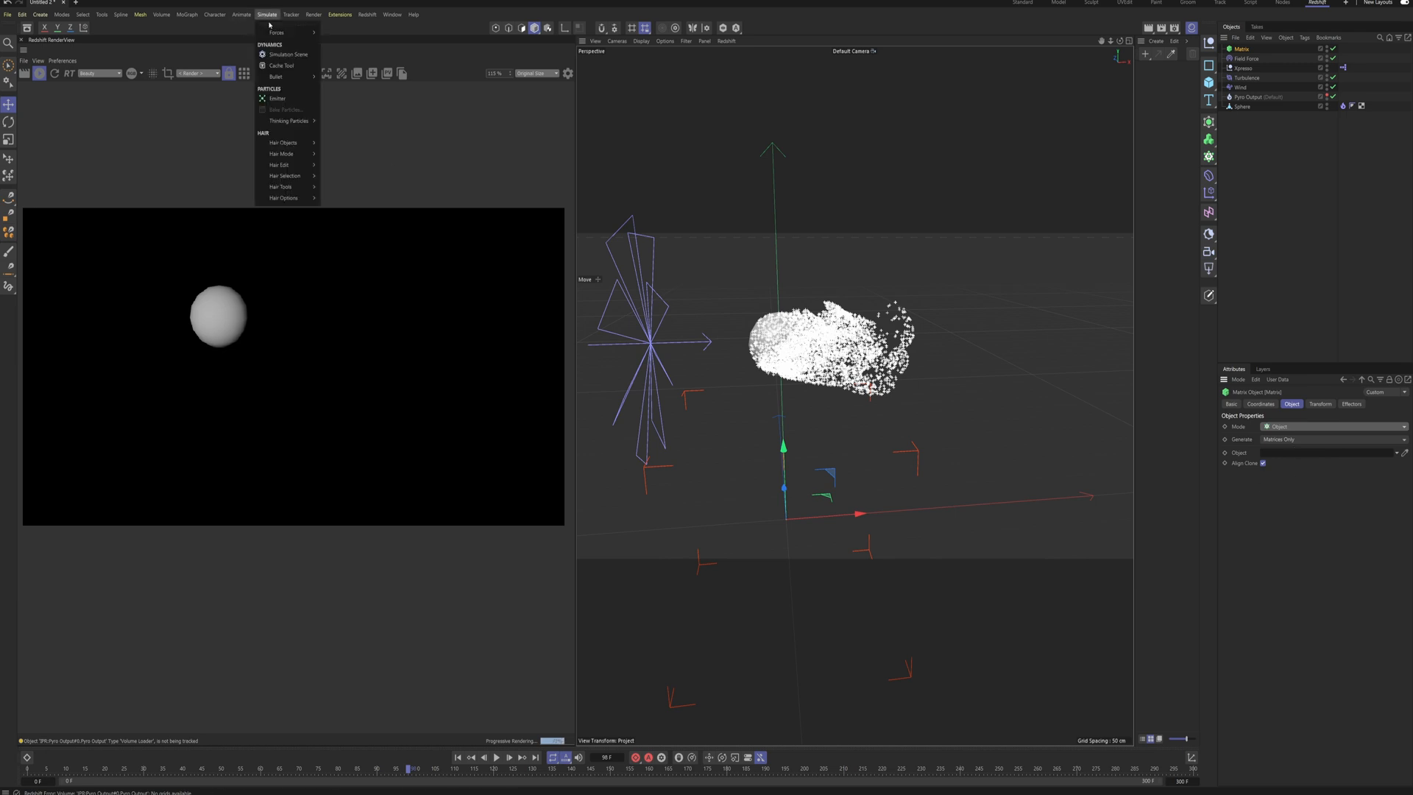
pyautogui.moveTo(289, 120)
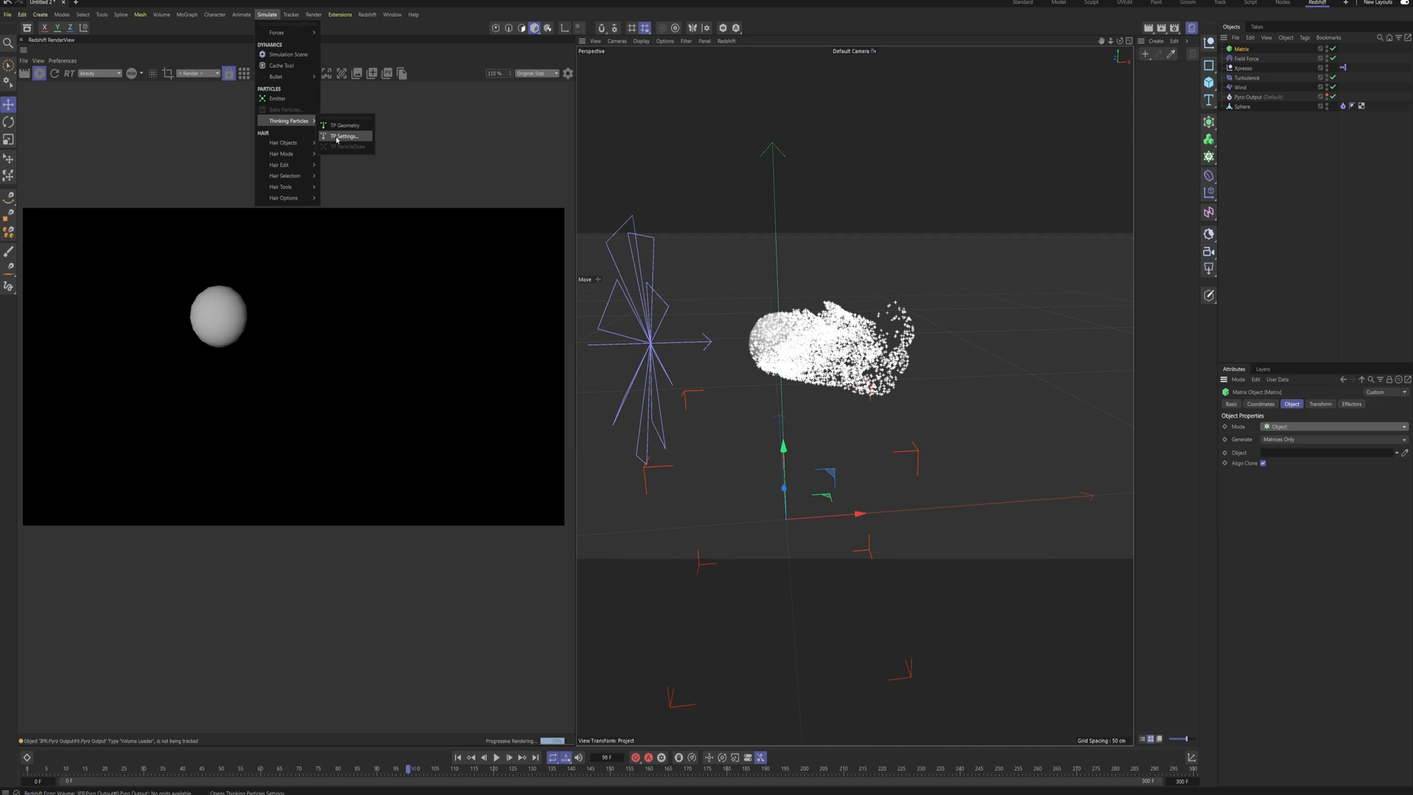
pyautogui.click(341, 137)
pyautogui.moveTo(431, 131); pyautogui.dragTo(856, 147)
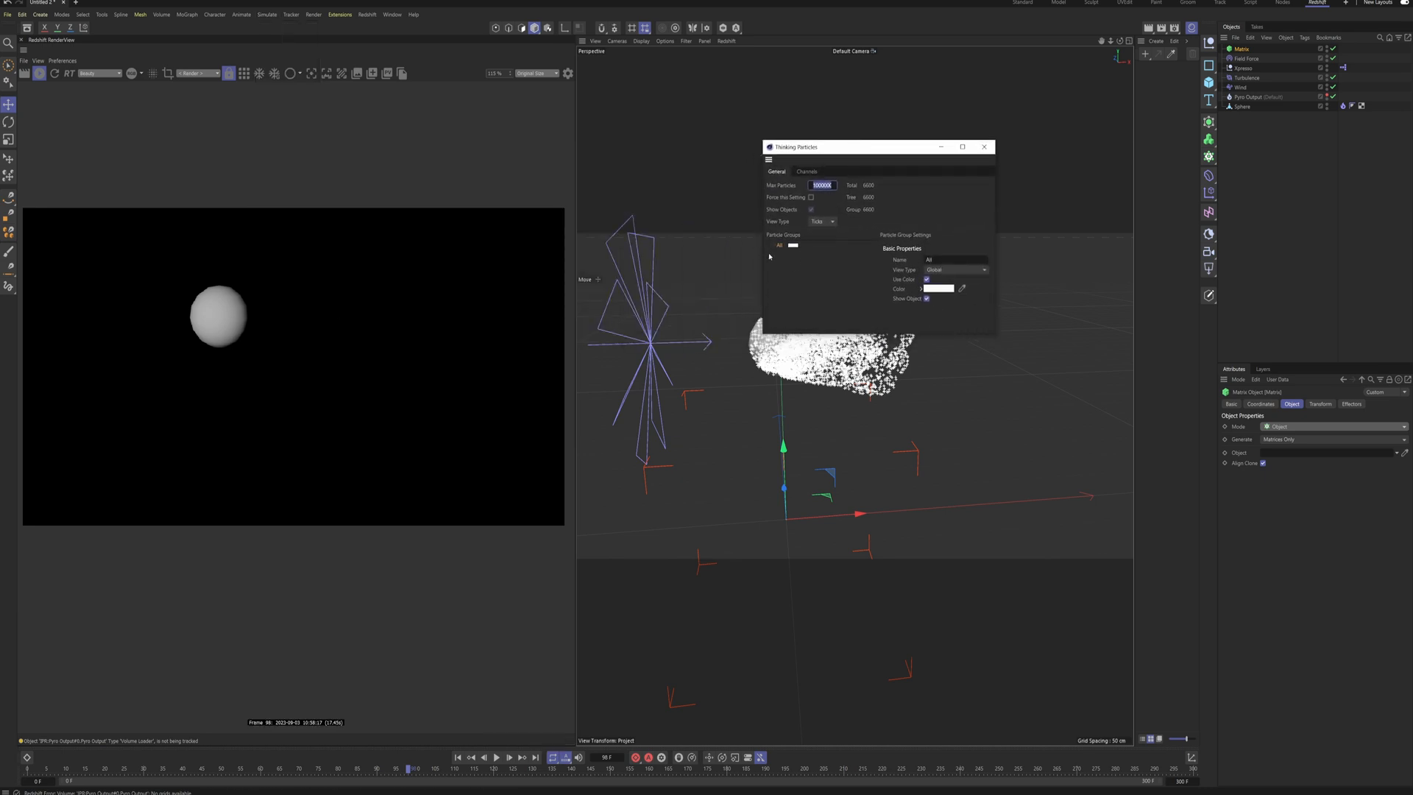
pyautogui.moveTo(781, 247); pyautogui.dragTo(1095, 346)
pyautogui.moveTo(1286, 454); pyautogui.dragTo(1288, 455)
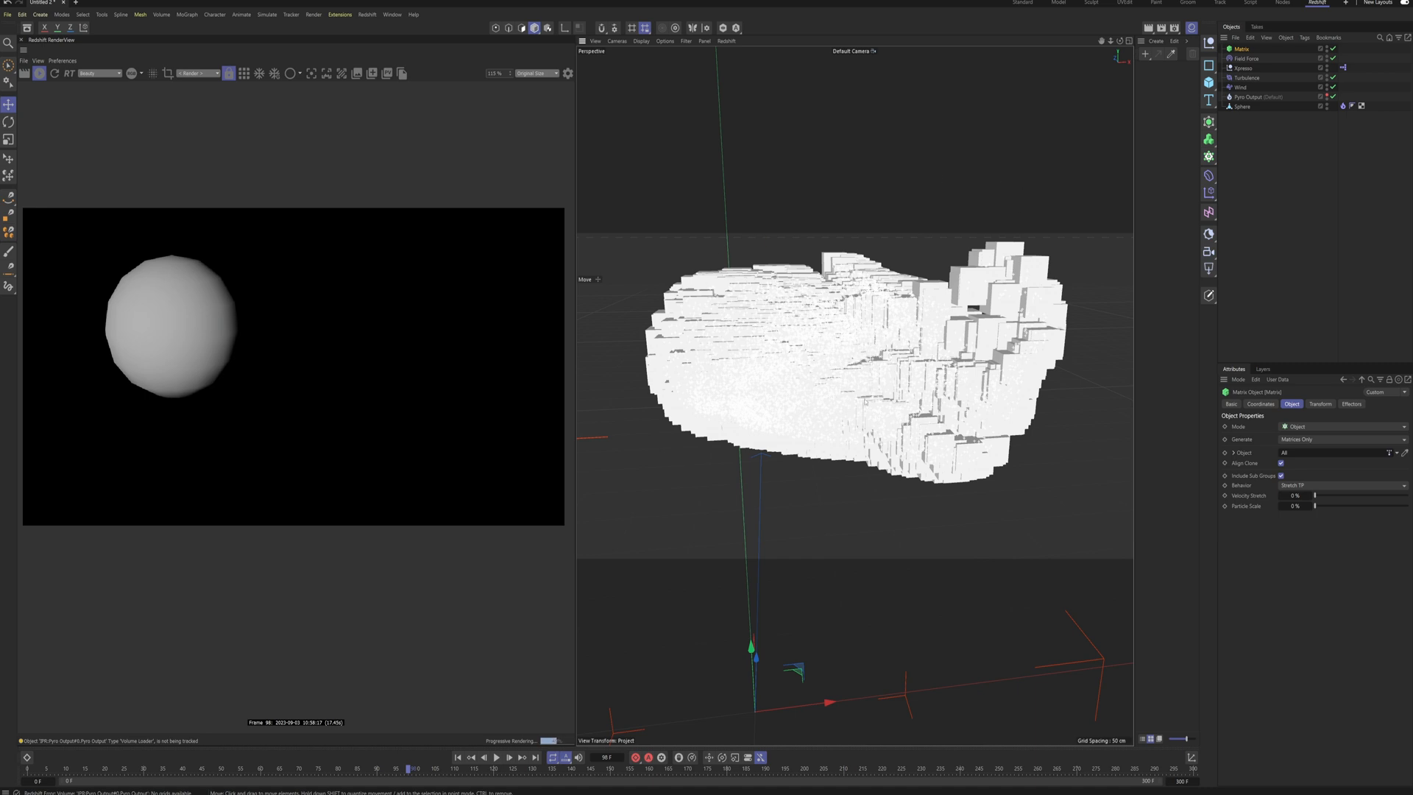
pyautogui.click(496, 757)
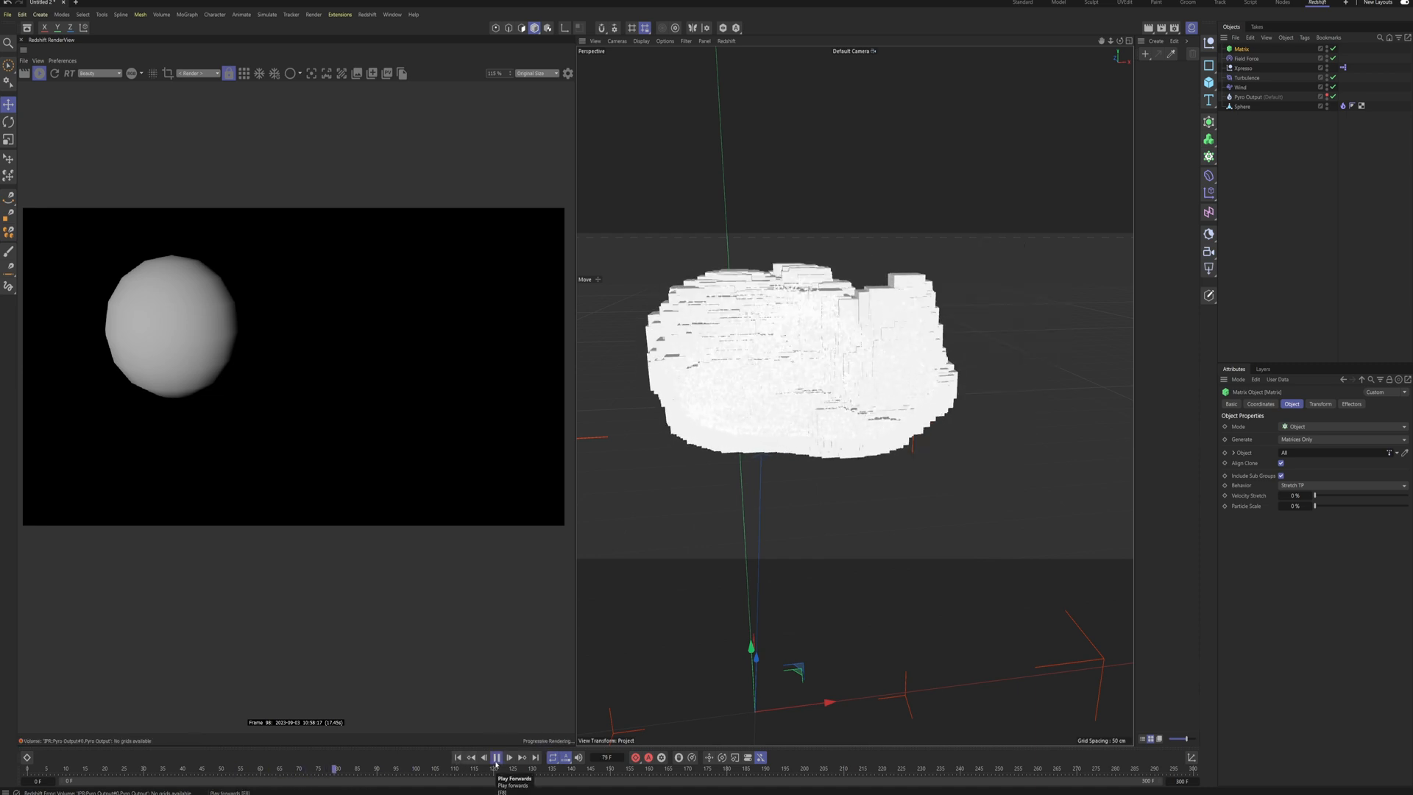
pyautogui.click(496, 757)
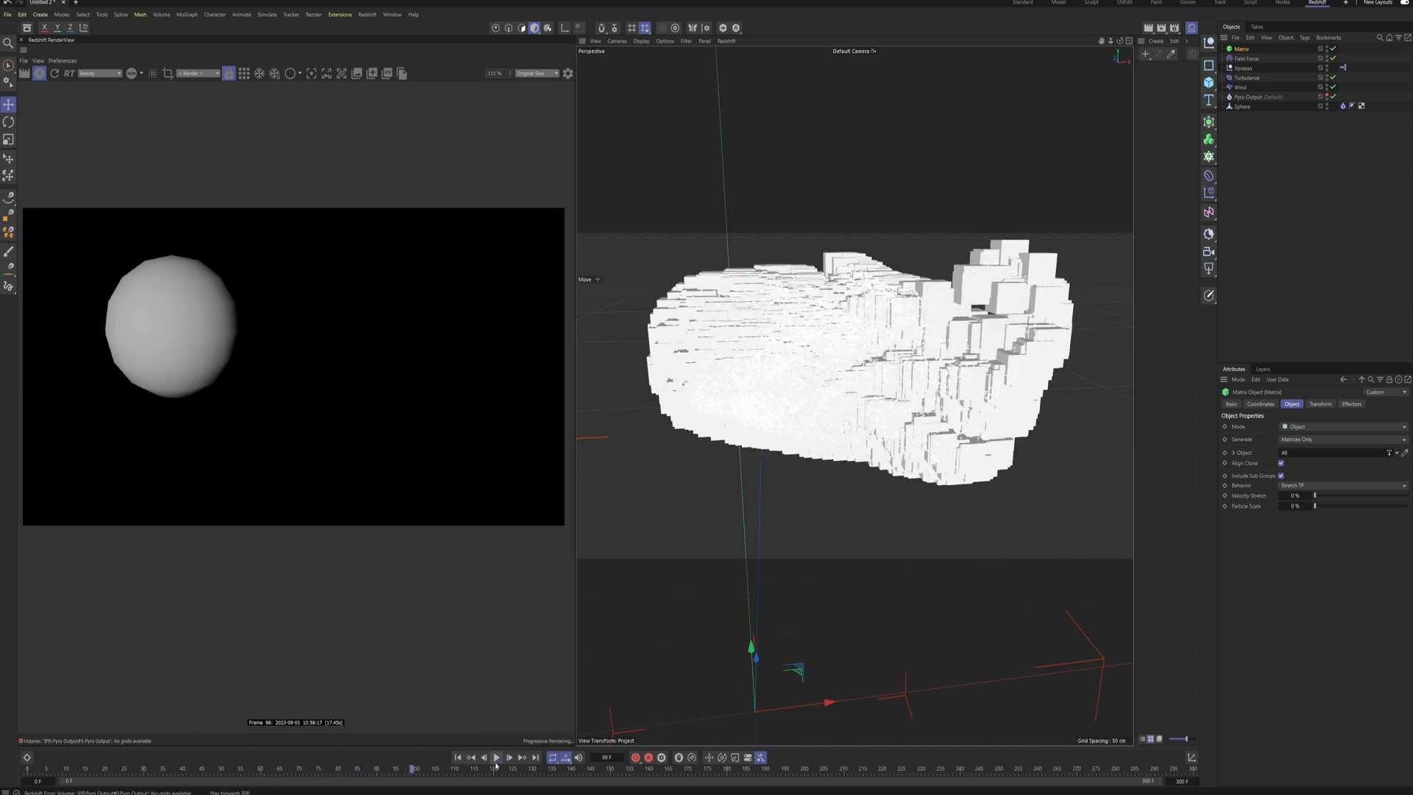
# Step: Add a Redshift Object tag to the Matrix and set the tag's Particles mode to Point Instances
pyautogui.rightClick(1243, 53)
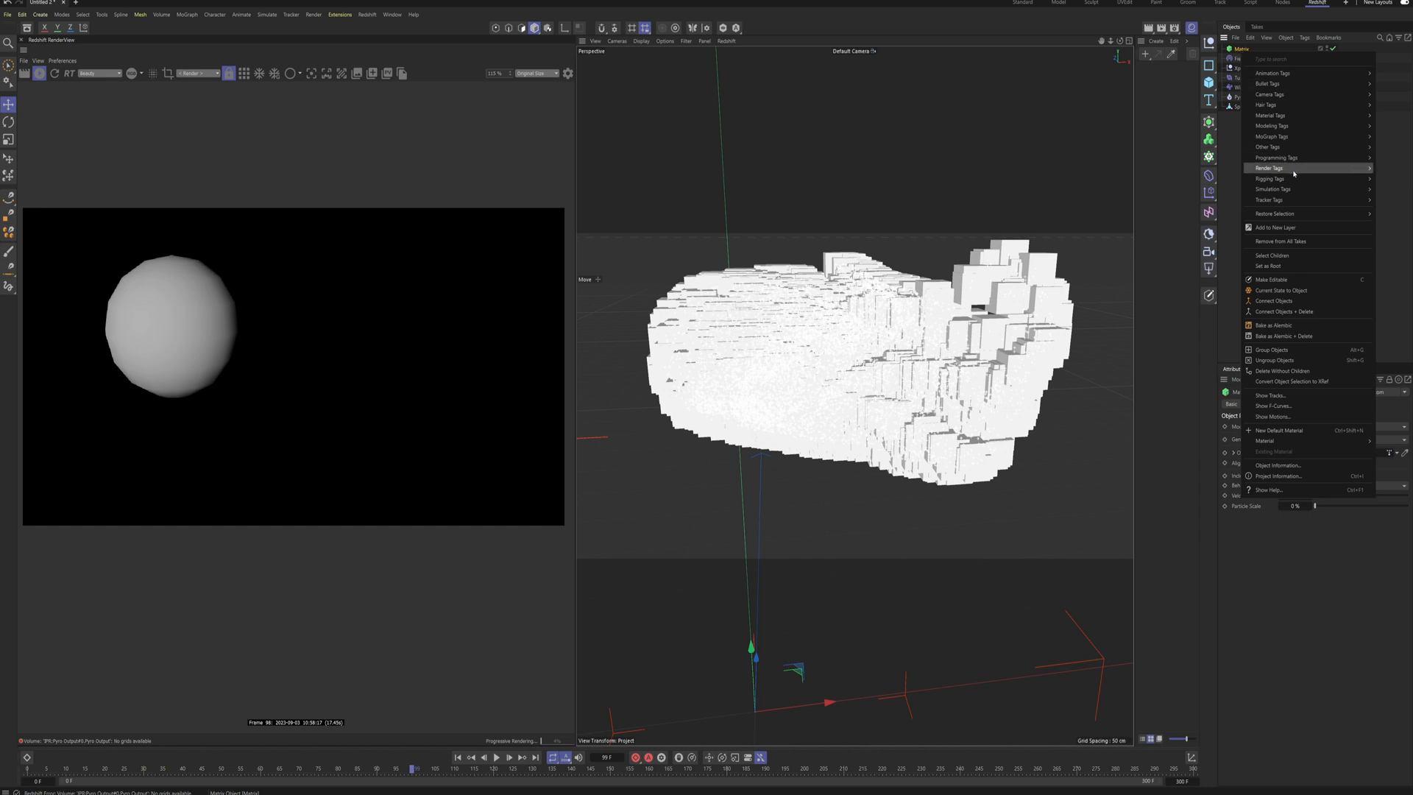
pyautogui.moveTo(1292, 174)
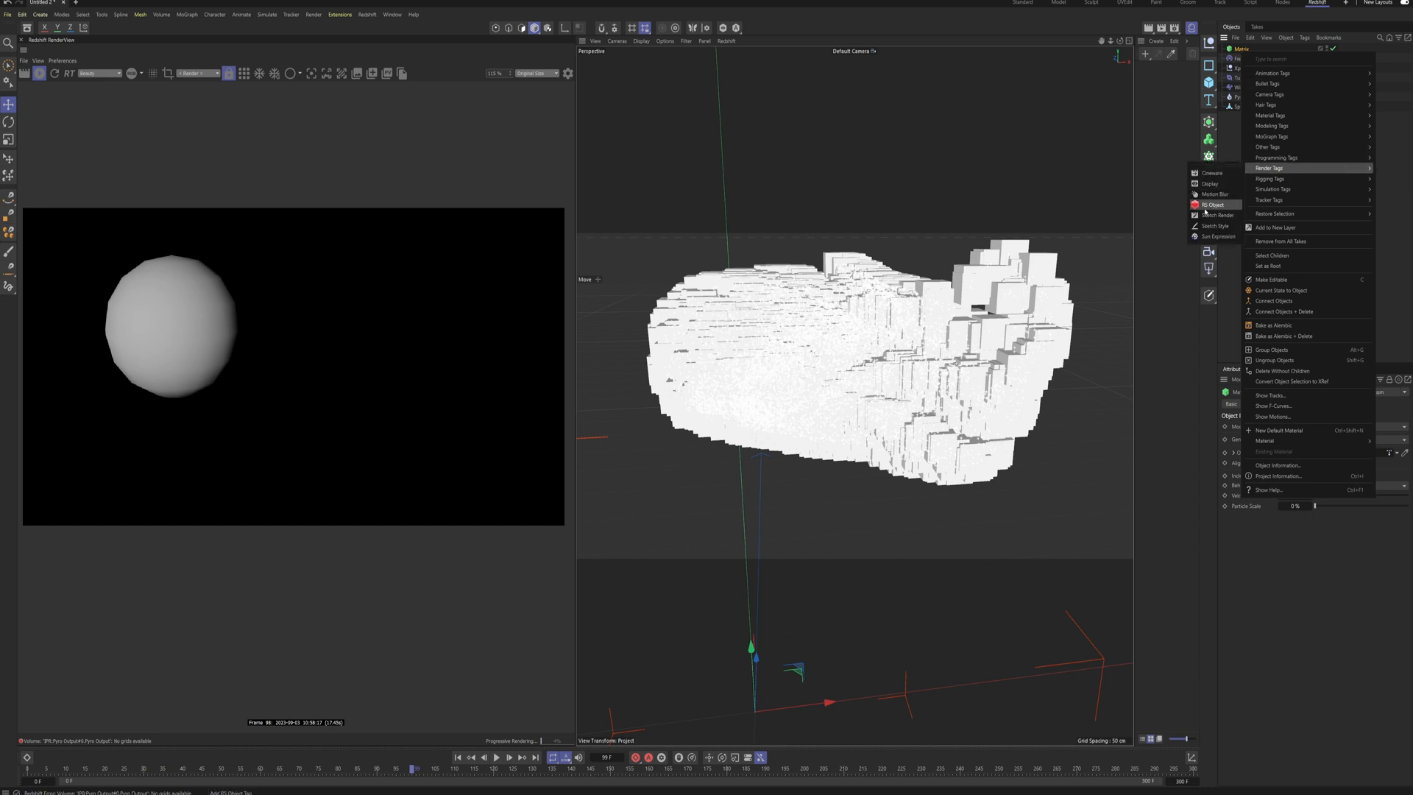
pyautogui.click(1213, 205)
pyautogui.click(1291, 439)
pyautogui.click(1295, 449)
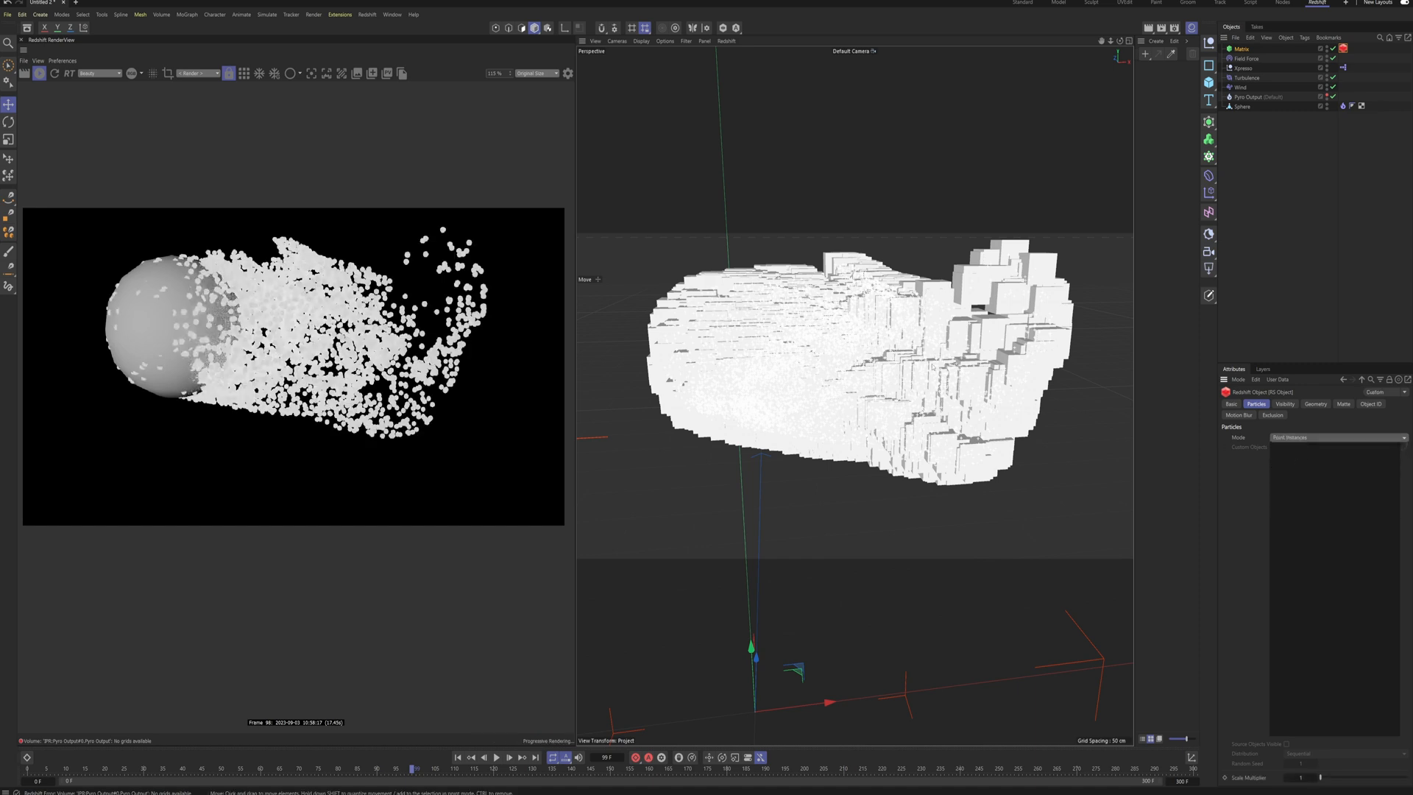
pyautogui.scroll(-3, 932, 367)
pyautogui.keyDown('alt'); pyautogui.moveTo(932, 366); pyautogui.dragTo(835, 379, button='middle'); pyautogui.keyUp('alt')
pyautogui.keyDown('alt'); pyautogui.moveTo(834, 379); pyautogui.dragTo(751, 387); pyautogui.keyUp('alt')
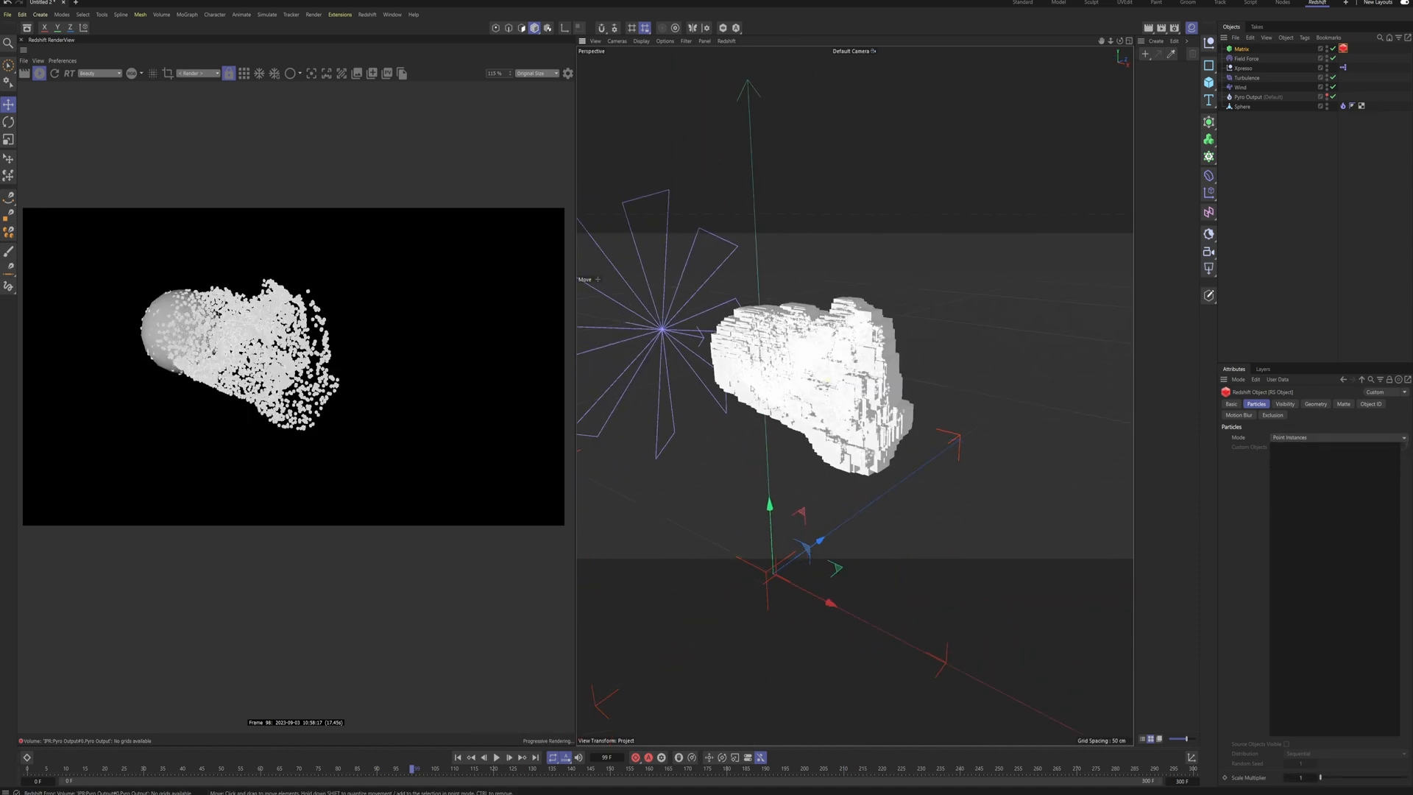
pyautogui.scroll(8, 828, 395)
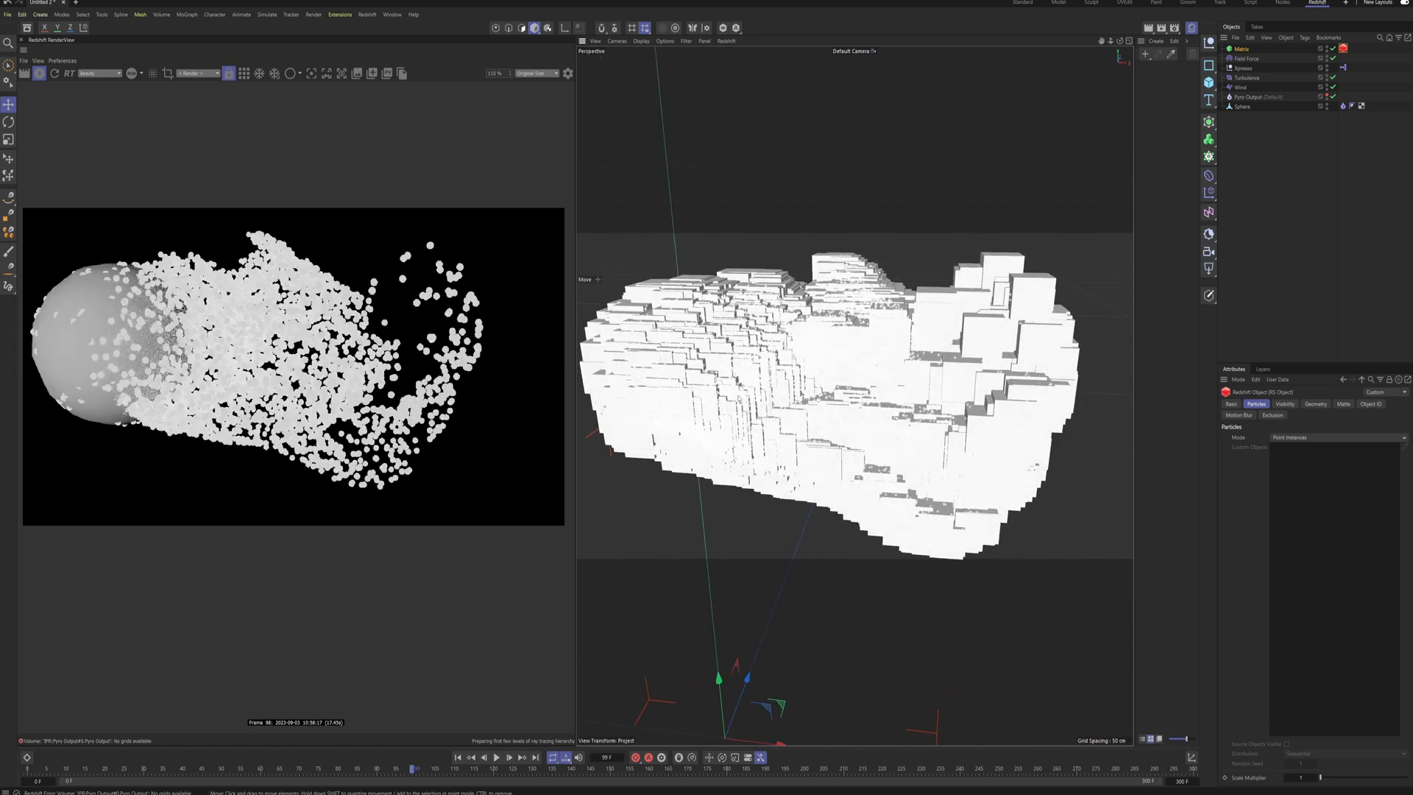
pyautogui.keyDown('alt'); pyautogui.moveTo(828, 395); pyautogui.dragTo(695, 395); pyautogui.keyUp('alt')
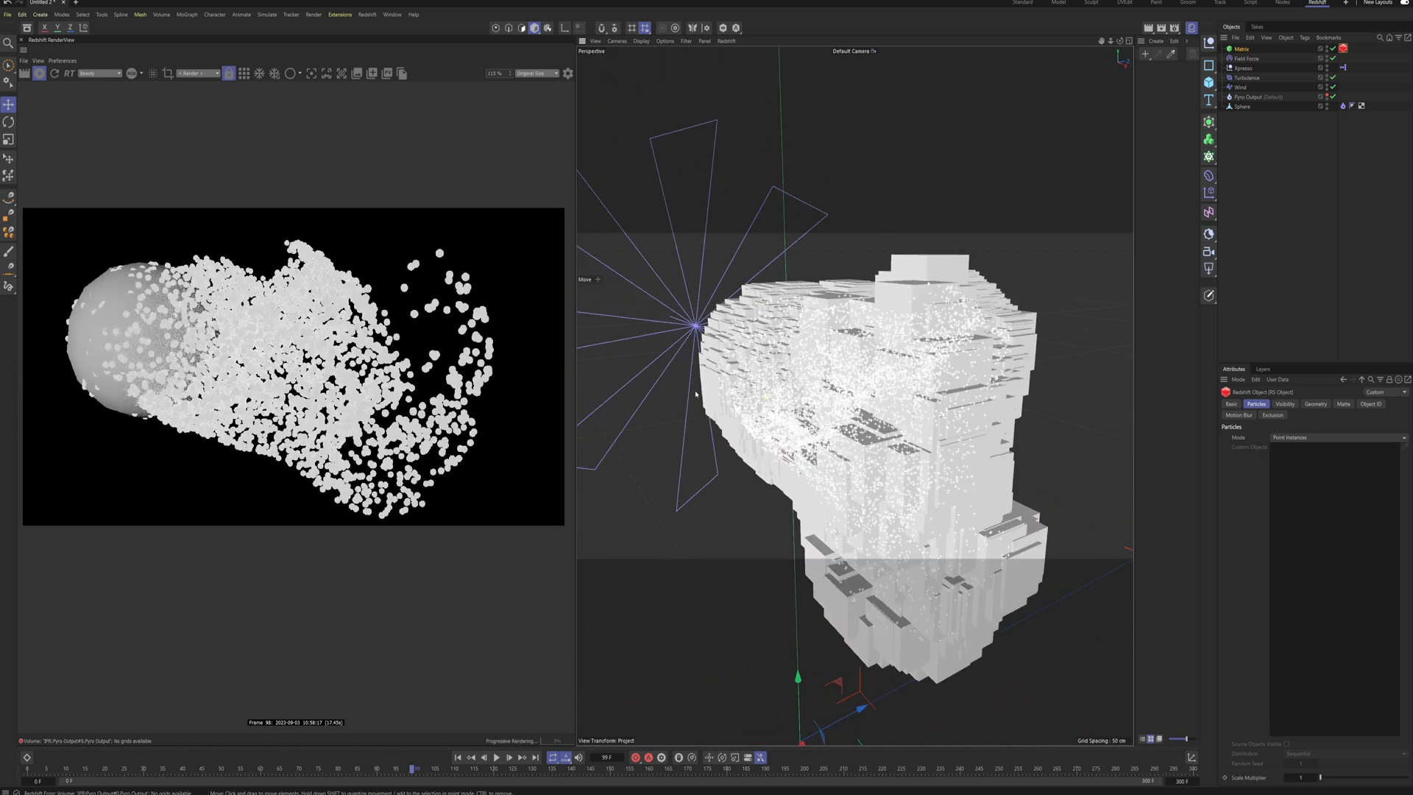
# Step: Add a Random effector to the Matrix, with its Position transform disabled and Rotation enabled
pyautogui.click(1241, 49)
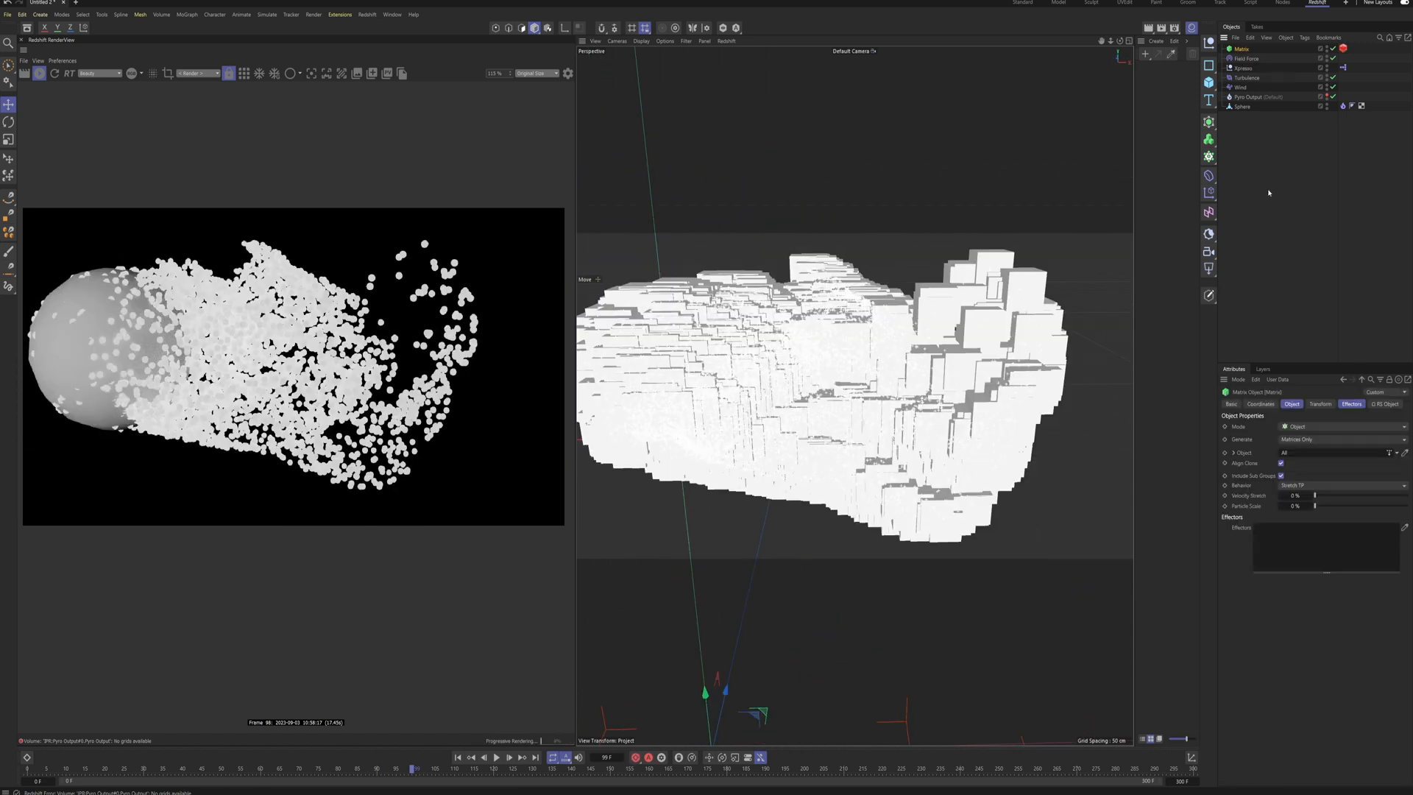
pyautogui.click(1267, 192)
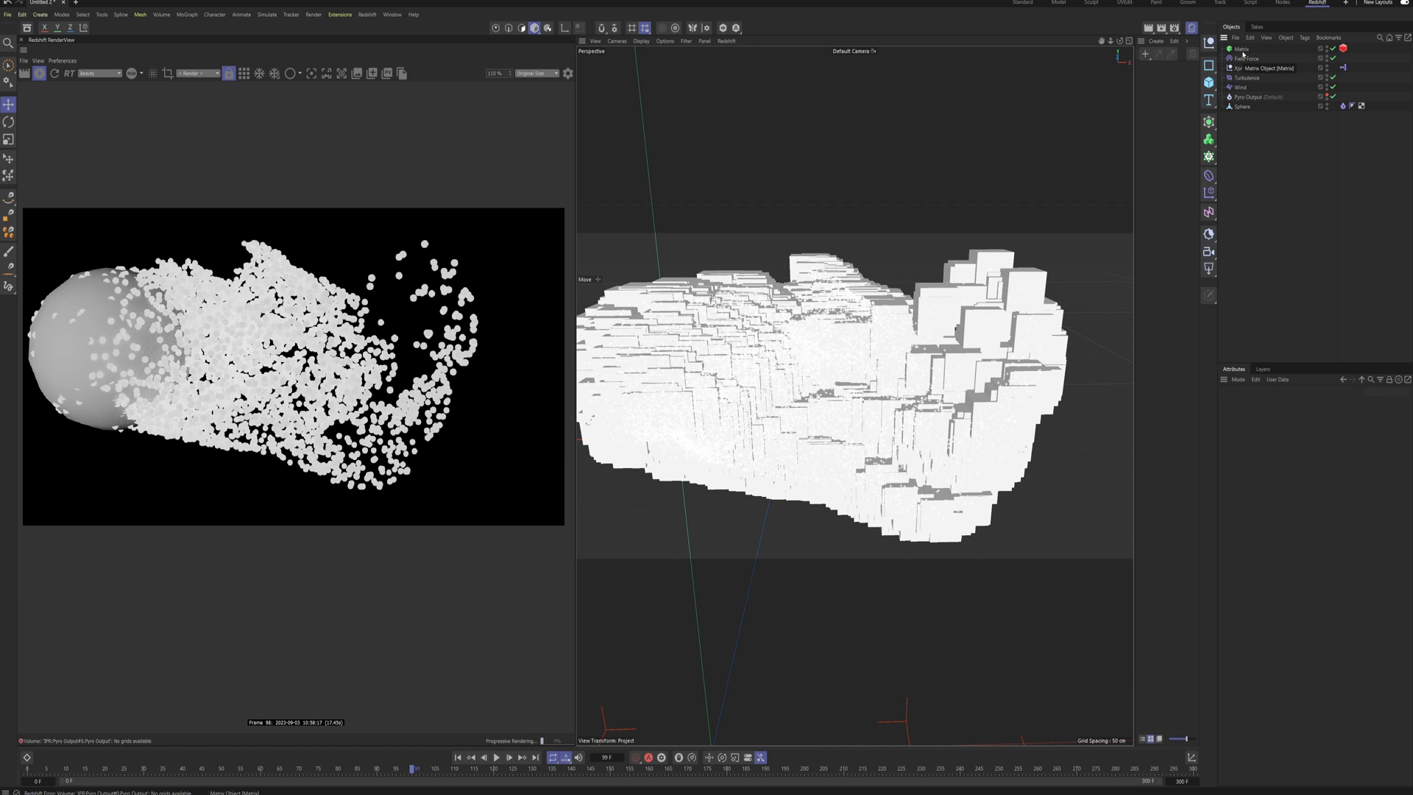
pyautogui.click(1241, 49)
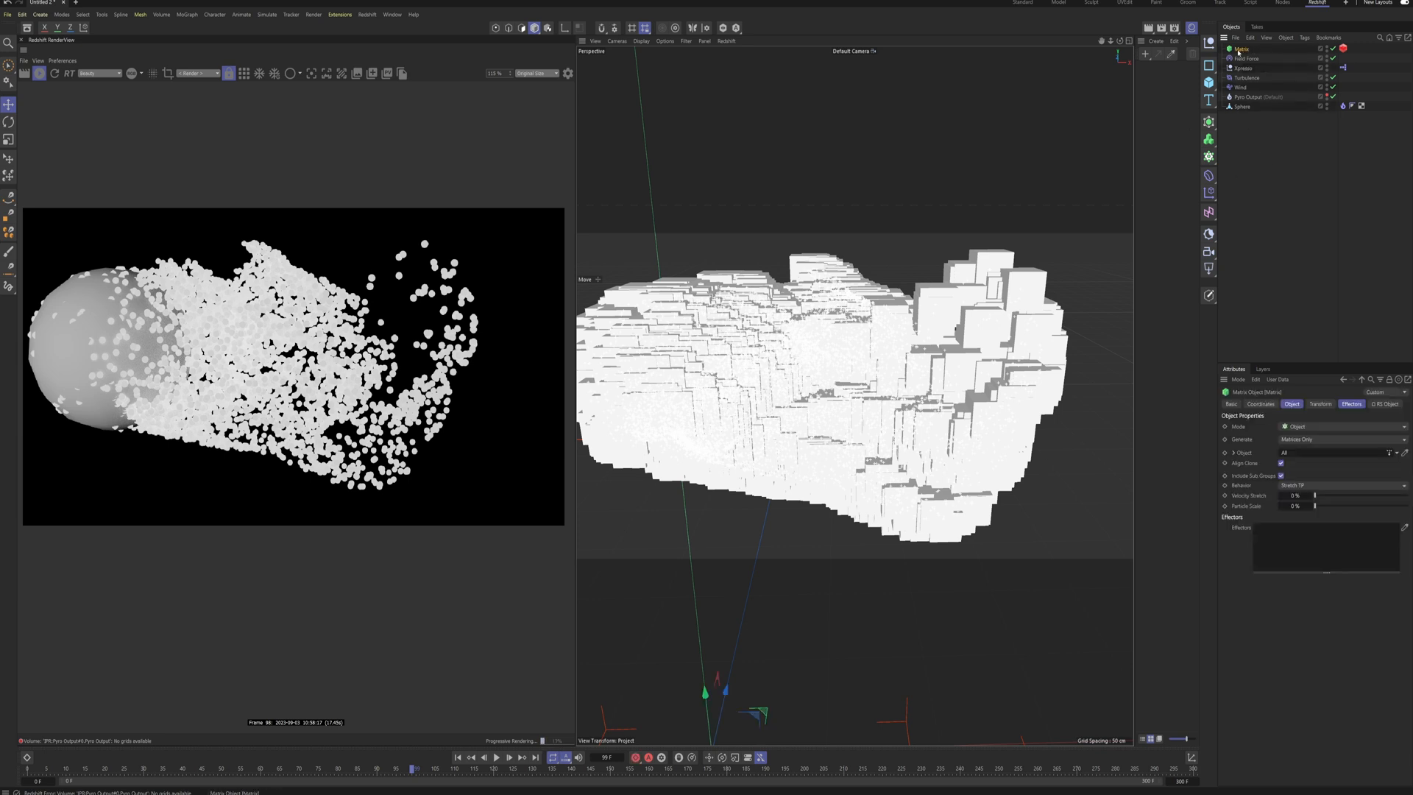
pyautogui.click(1208, 192)
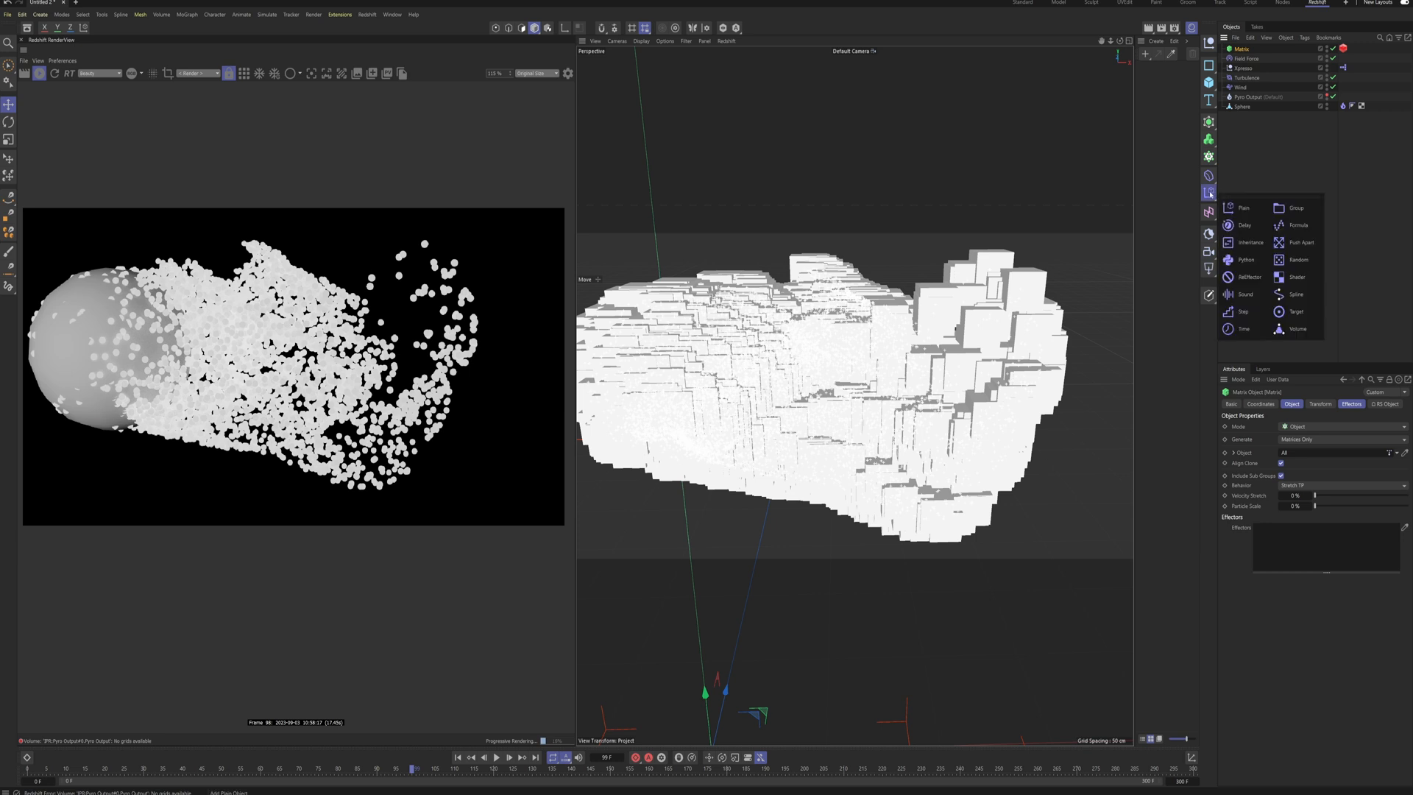
pyautogui.click(1297, 263)
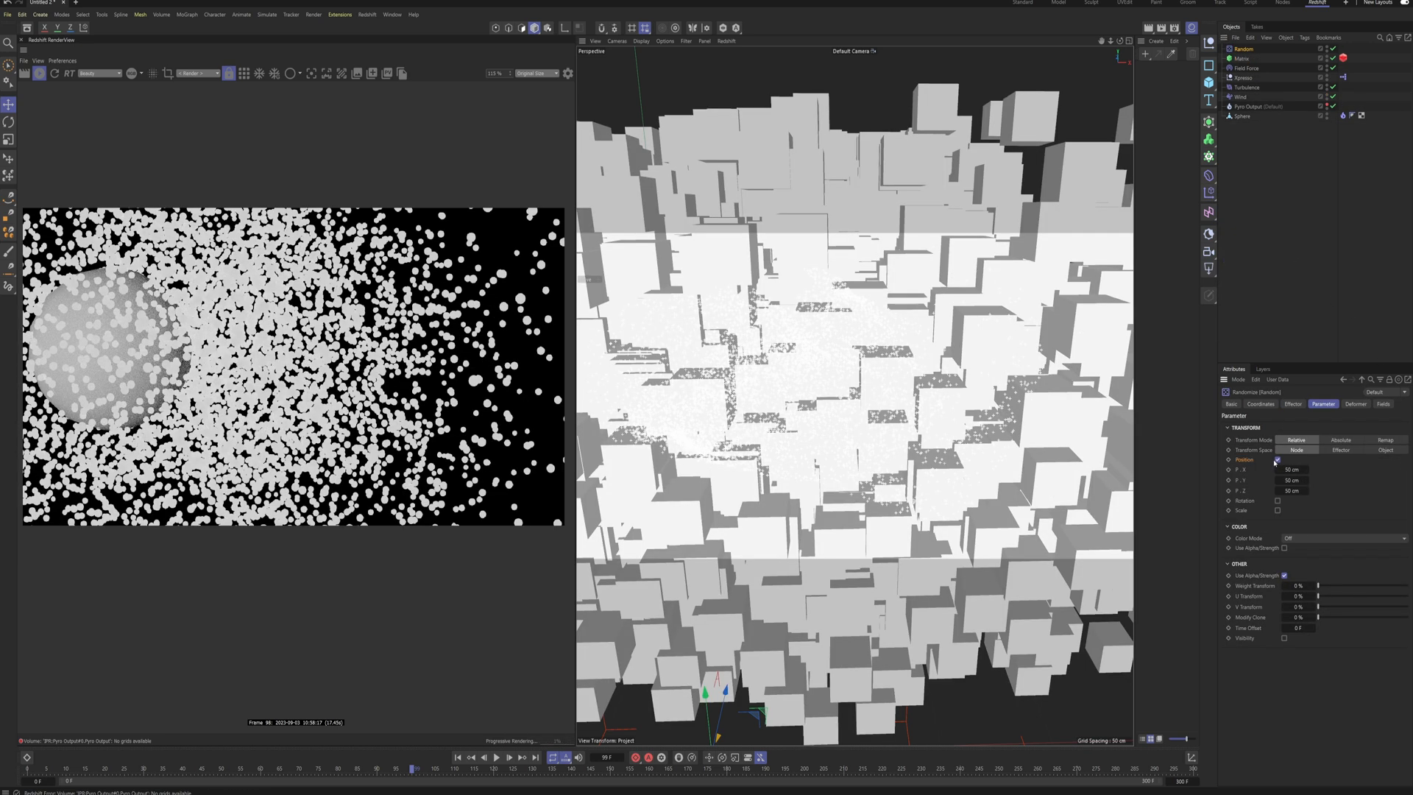
pyautogui.click(1276, 459)
pyautogui.click(1277, 468)
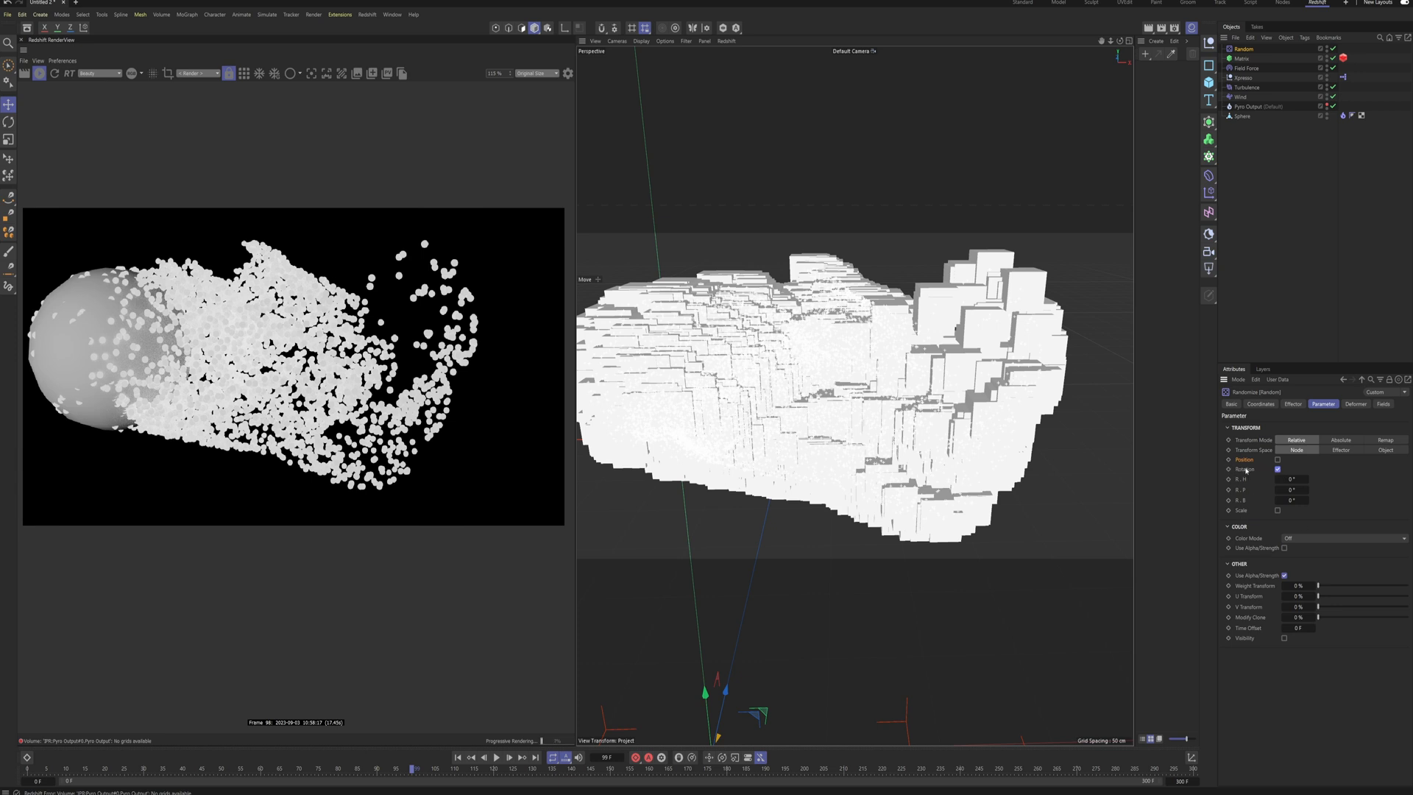
# Step: Set the Random effector's heading, pitch and bank rotation to 500° each
pyautogui.click(1297, 480)
pyautogui.write('500')
pyautogui.press('Tab')
pyautogui.write('500')
pyautogui.press('Tab')
pyautogui.write('500')
pyautogui.press('Return')
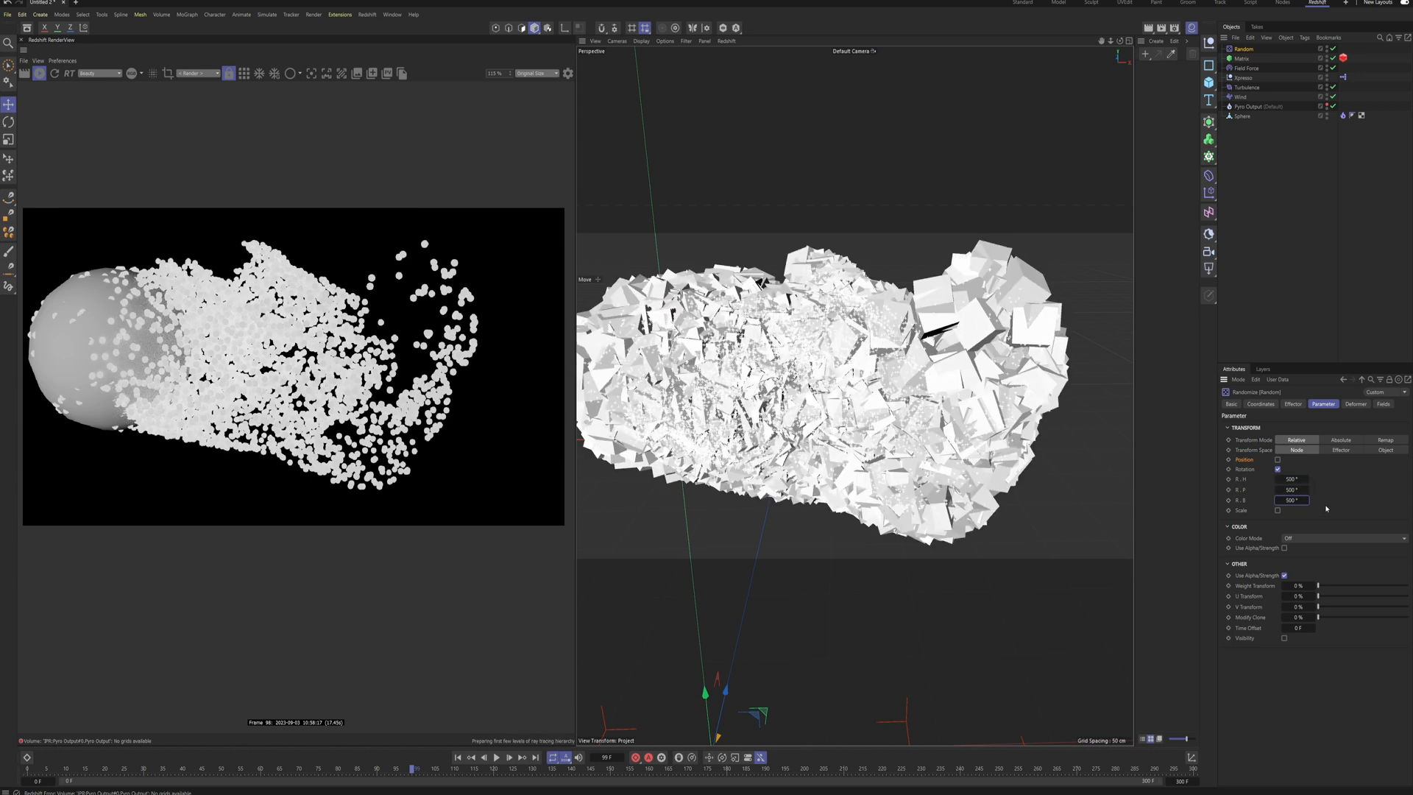
# Step: Play the simulation past frame 250 and inspect the randomly rotated matrices in the viewport and render
pyautogui.click(496, 757)
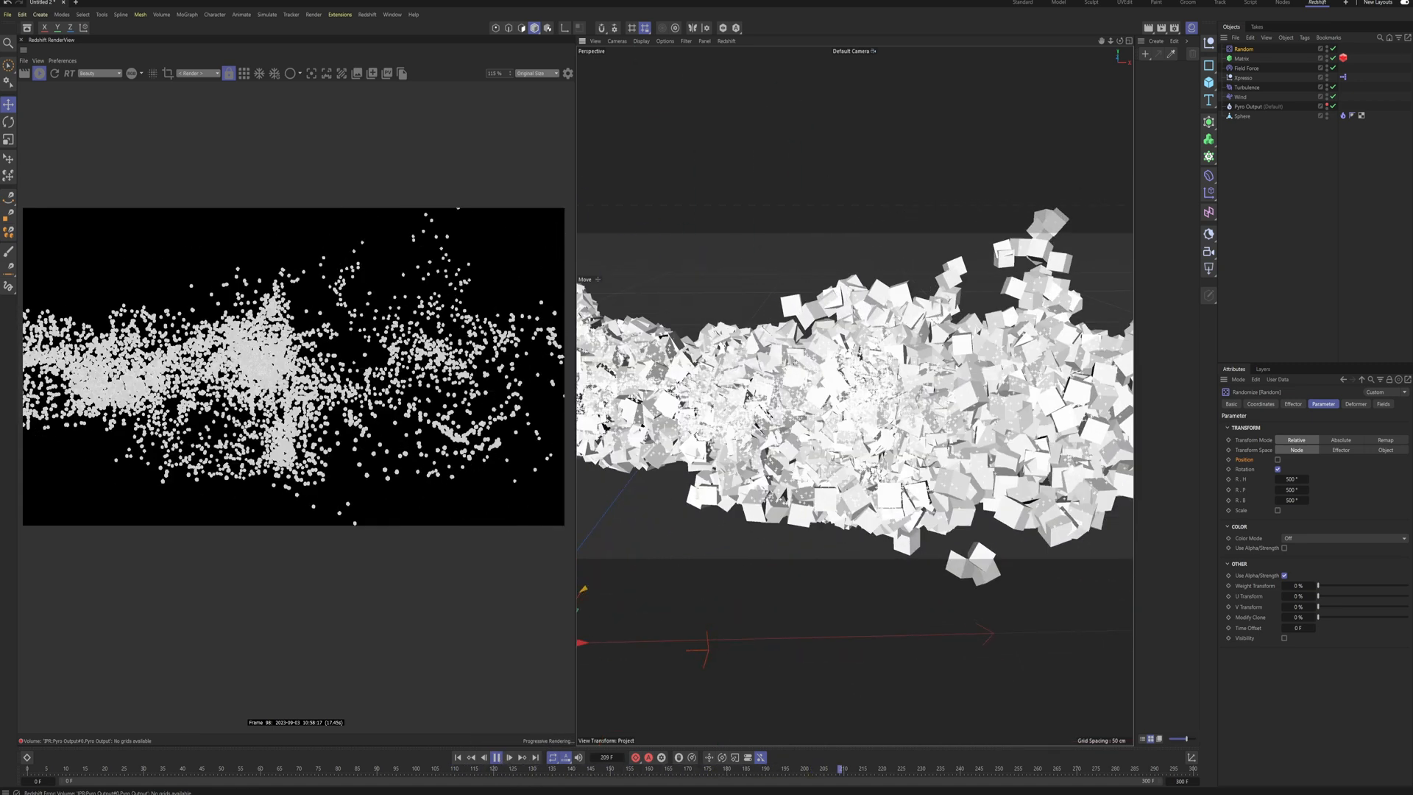
pyautogui.scroll(-5, 956, 393)
pyautogui.keyDown('alt'); pyautogui.moveTo(962, 391); pyautogui.dragTo(908, 397); pyautogui.keyUp('alt')
pyautogui.press('space')
pyautogui.scroll(5, 853, 394)
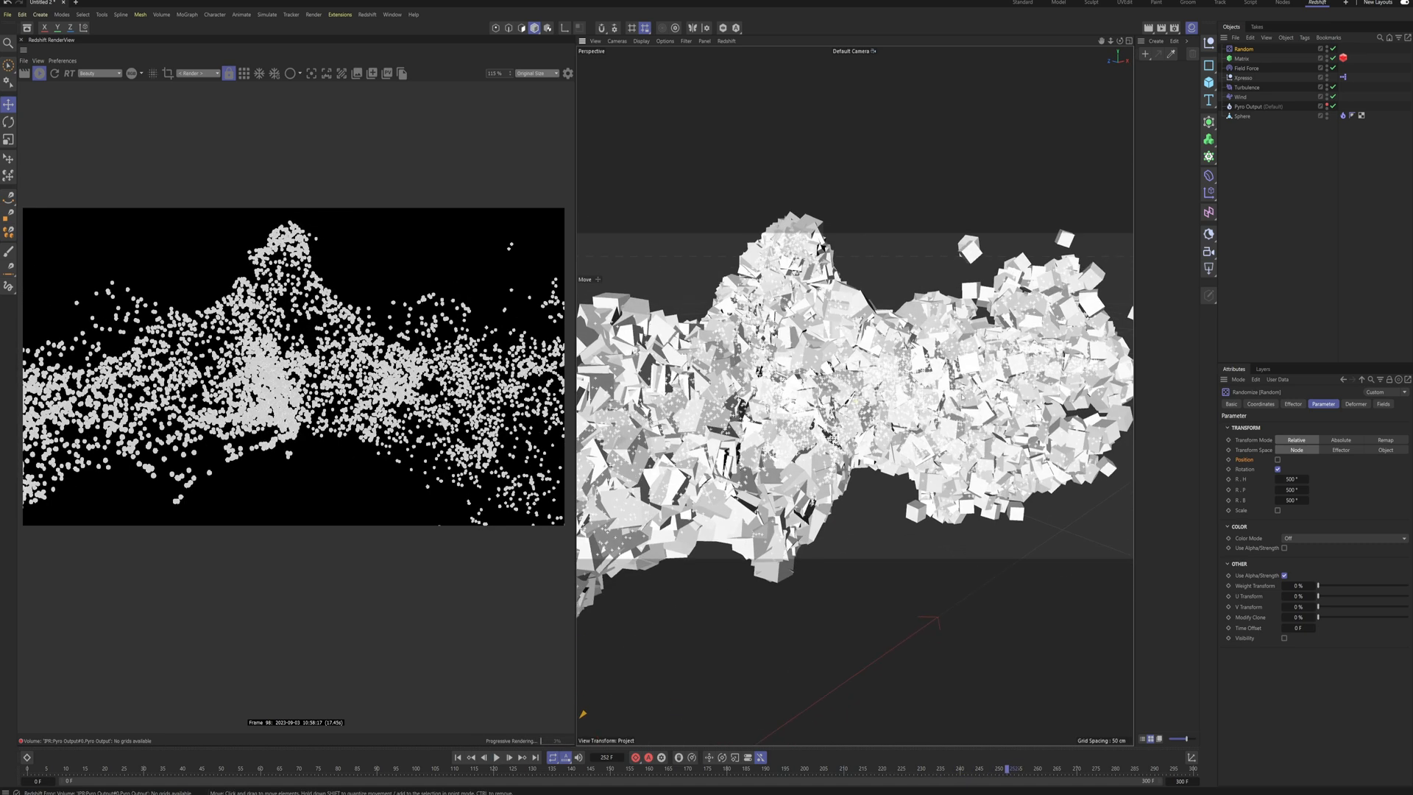
pyautogui.keyDown('alt'); pyautogui.moveTo(944, 397); pyautogui.dragTo(1318, 530, button='right'); pyautogui.keyUp('alt')
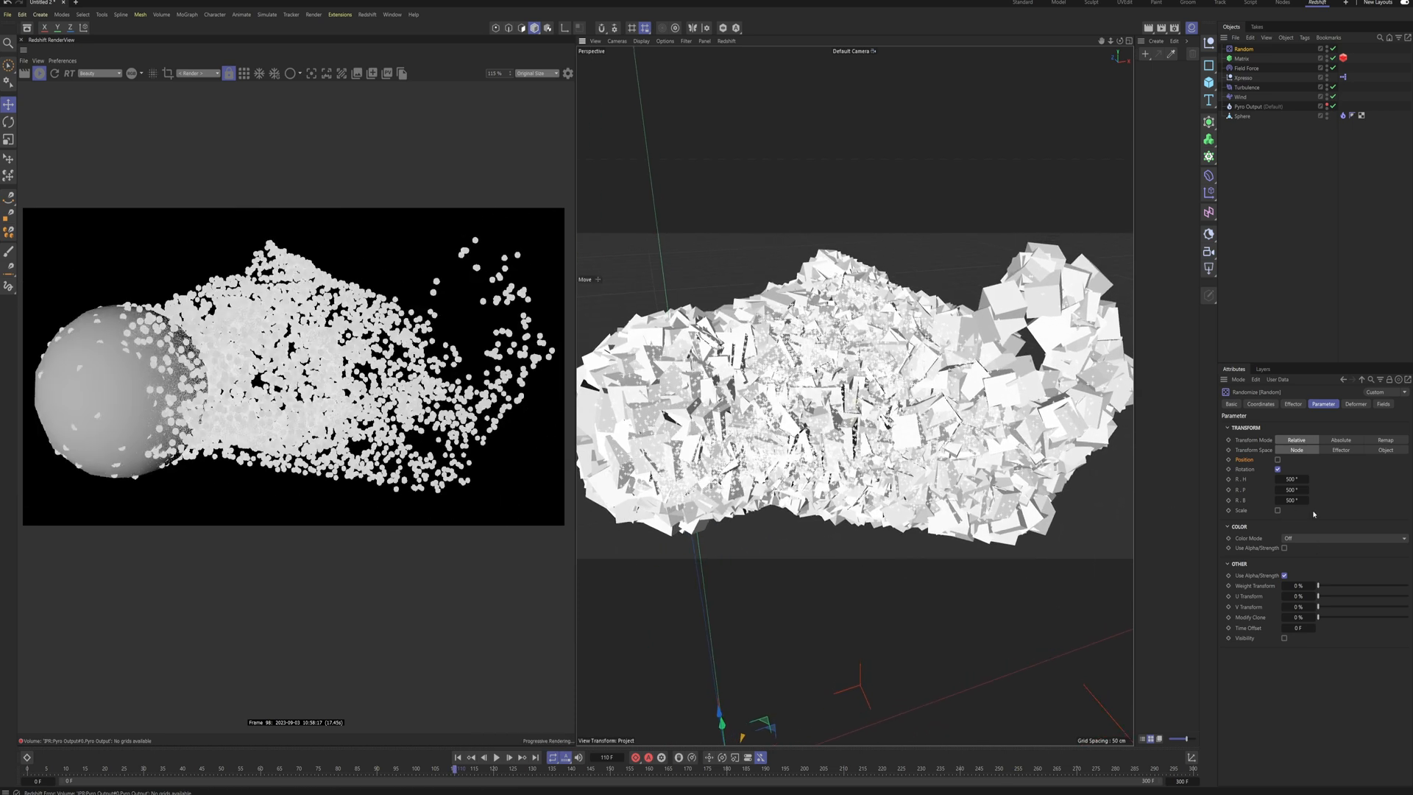
# Step: Enable uniform scale randomisation on the Random effector with a scale of about 0.92
pyautogui.click(1277, 510)
pyautogui.click(1278, 520)
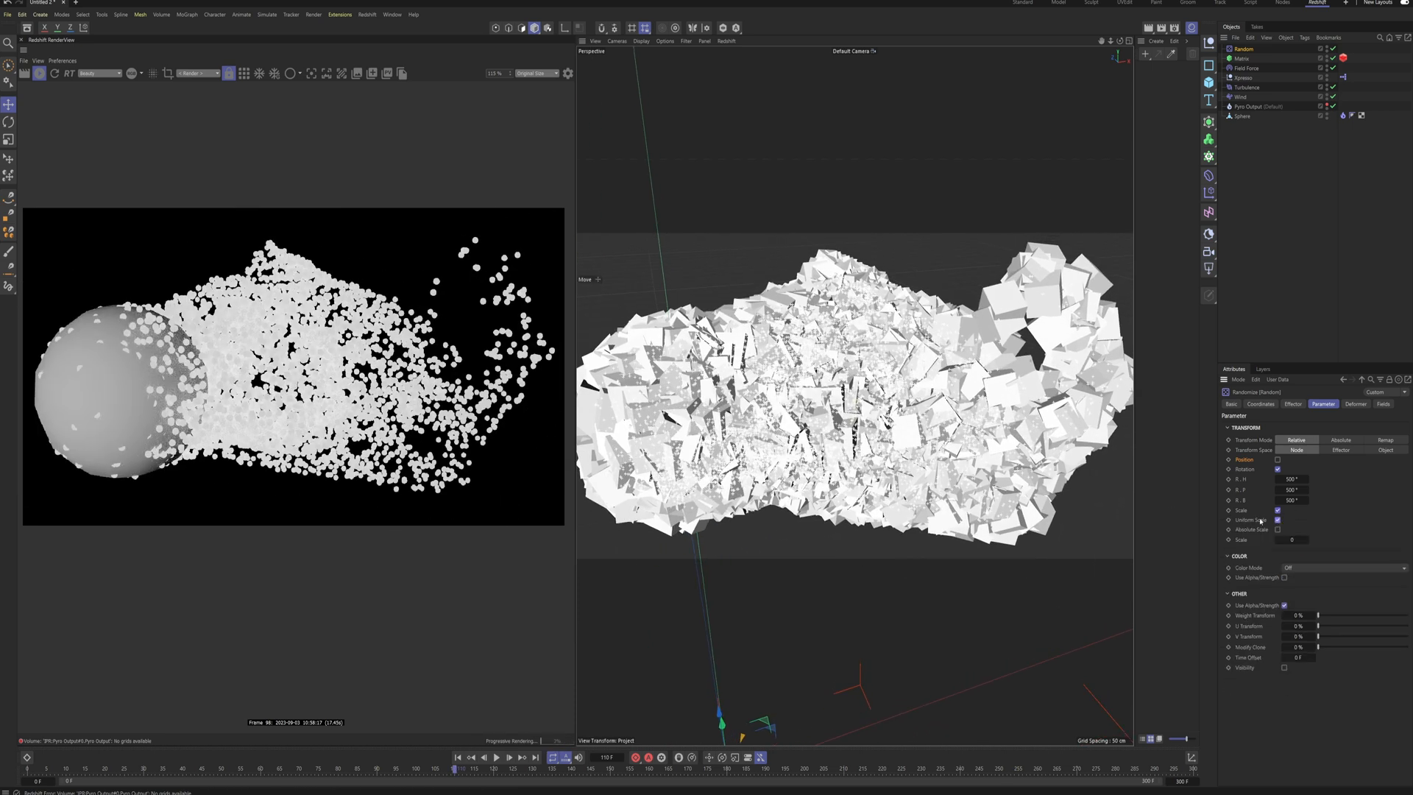
pyautogui.moveTo(1302, 542); pyautogui.dragTo(1332, 542)
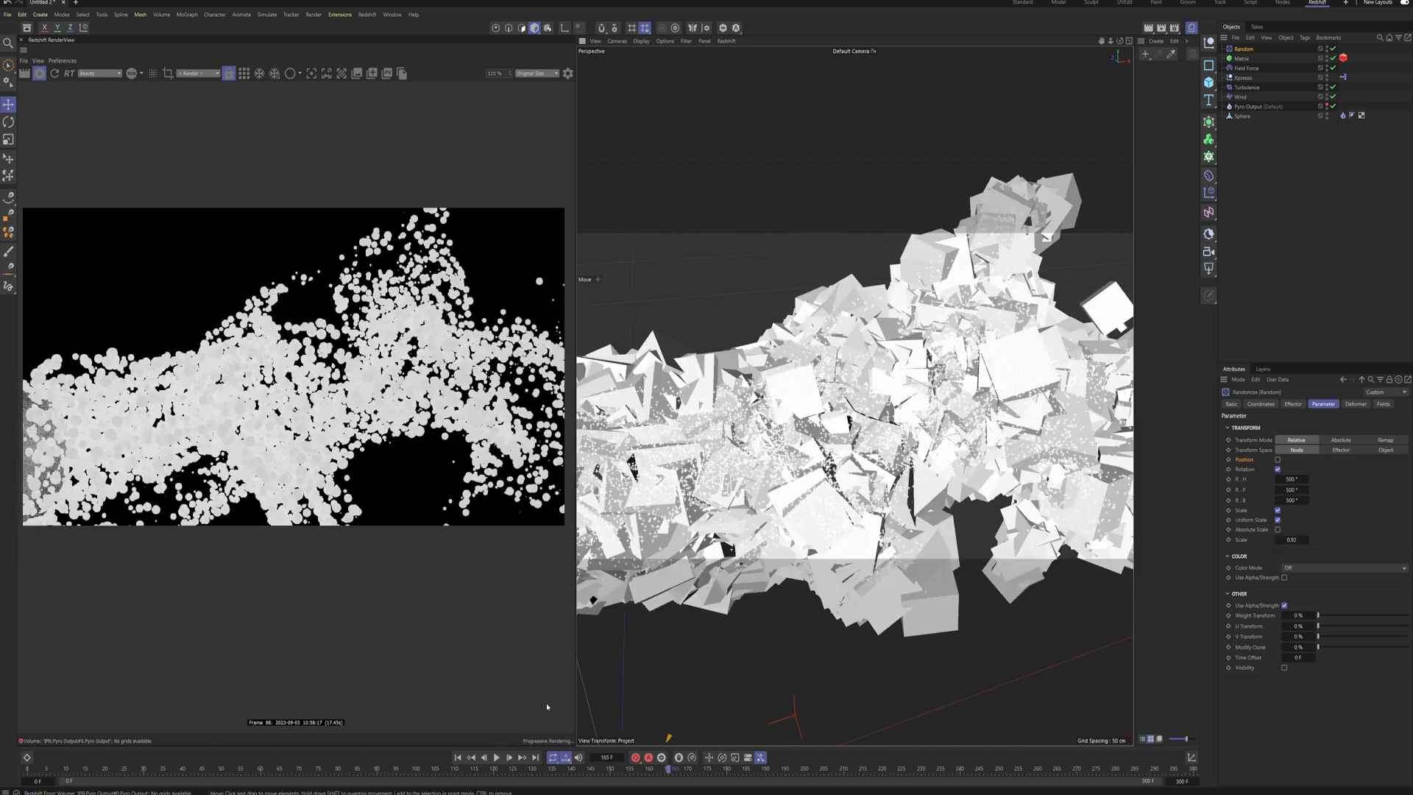
# Step: Play the simulation to about frame 262 and inspect the particles' varied sizes in the render
pyautogui.click(496, 757)
pyautogui.scroll(-5, 932, 423)
pyautogui.keyDown('alt'); pyautogui.moveTo(932, 423); pyautogui.dragTo(798, 440, button='middle'); pyautogui.keyUp('alt')
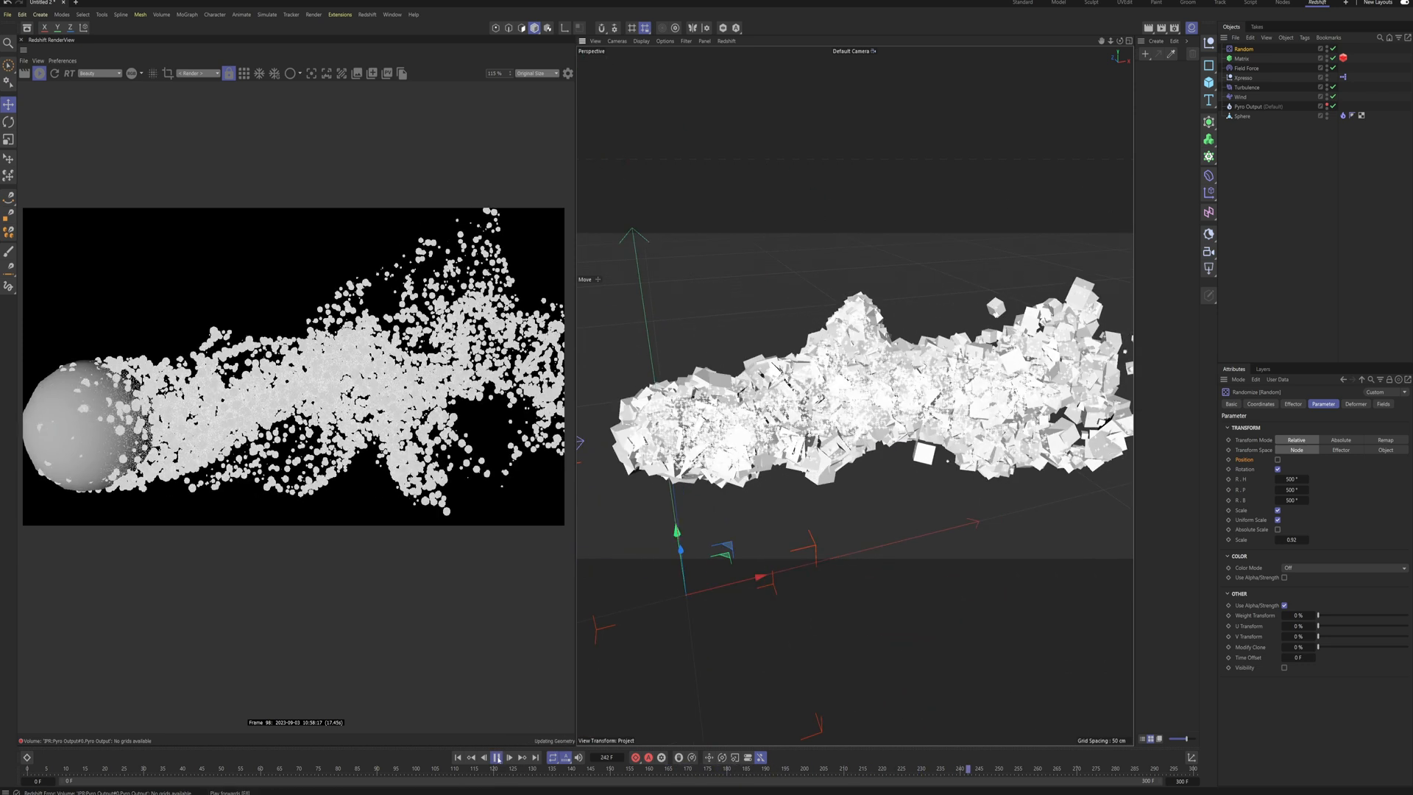
pyautogui.click(497, 757)
pyautogui.keyDown('alt'); pyautogui.moveTo(795, 365); pyautogui.dragTo(789, 332); pyautogui.keyUp('alt')
pyautogui.keyDown('alt'); pyautogui.moveTo(789, 333); pyautogui.dragTo(745, 343, button='middle'); pyautogui.keyUp('alt')
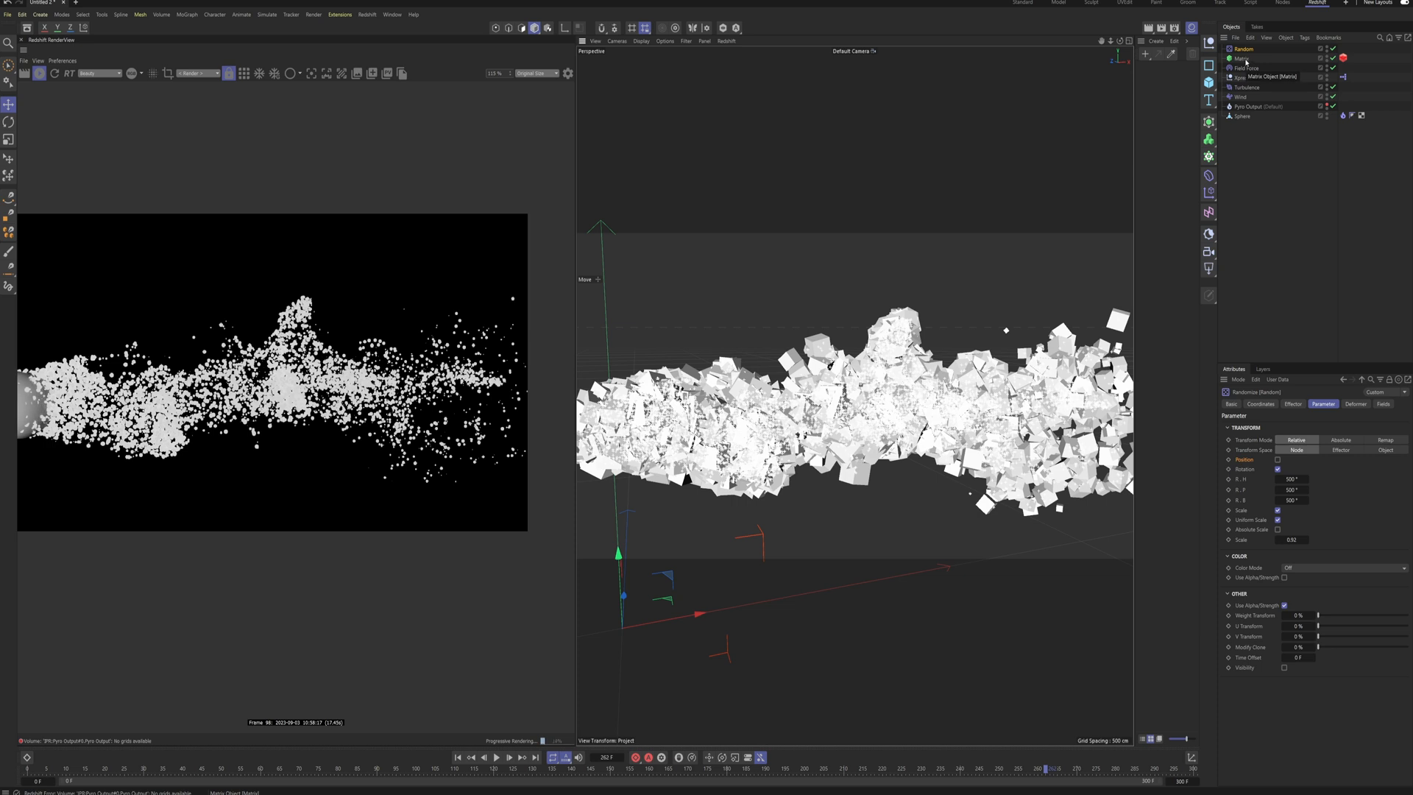
# Step: Add a Plain effector to the Matrix with its Position transform disabled, and use Pyro Output as its field
pyautogui.click(1243, 59)
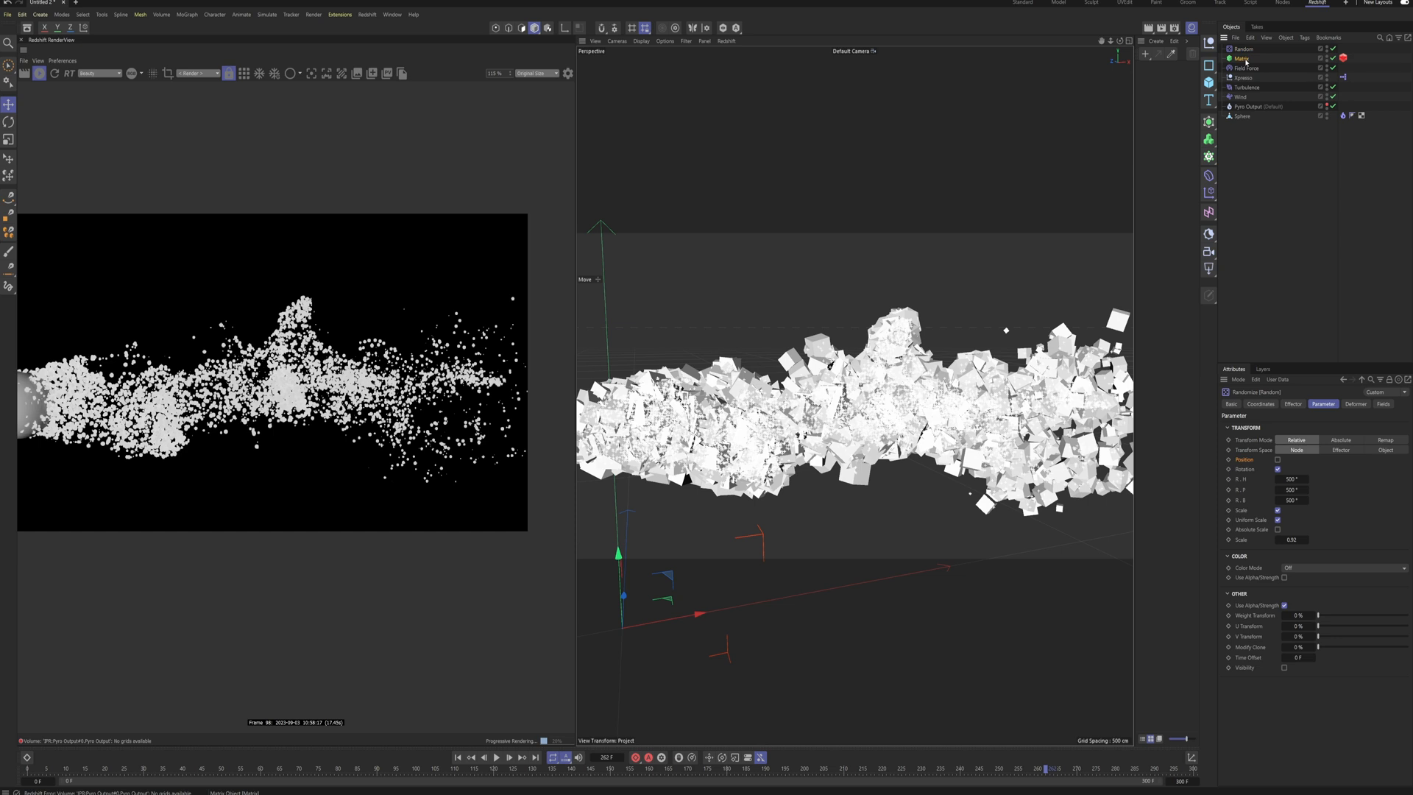
pyautogui.click(1208, 193)
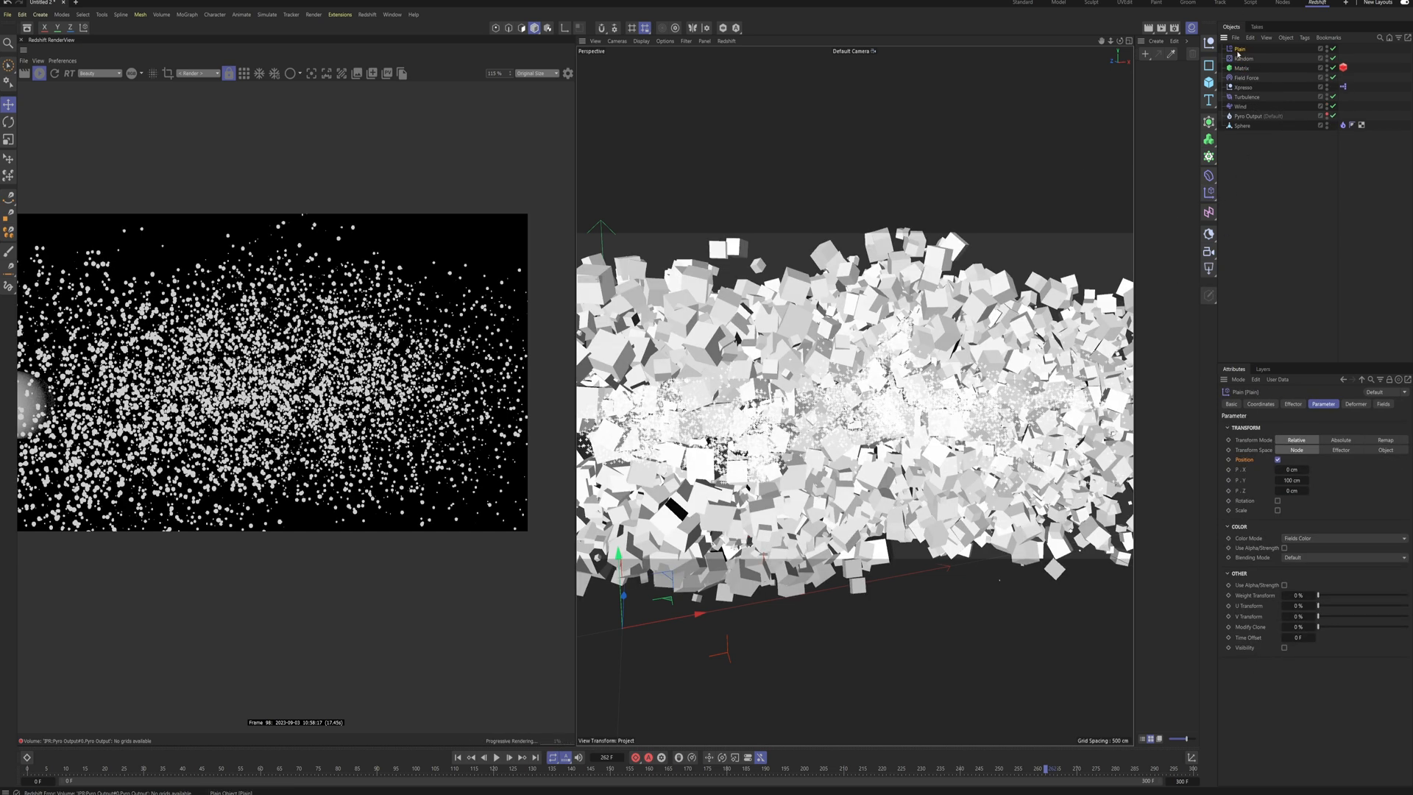
pyautogui.click(1277, 460)
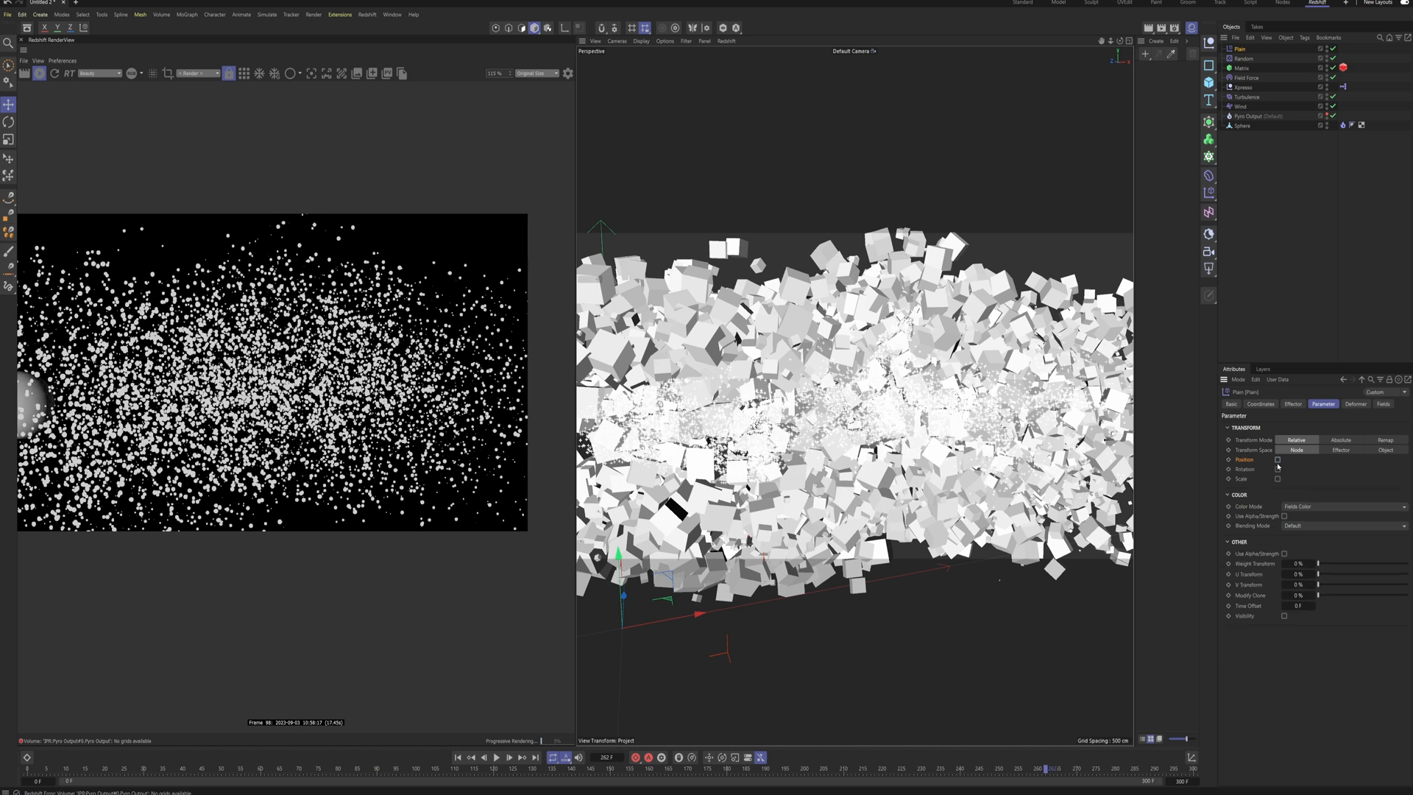
pyautogui.click(1383, 404)
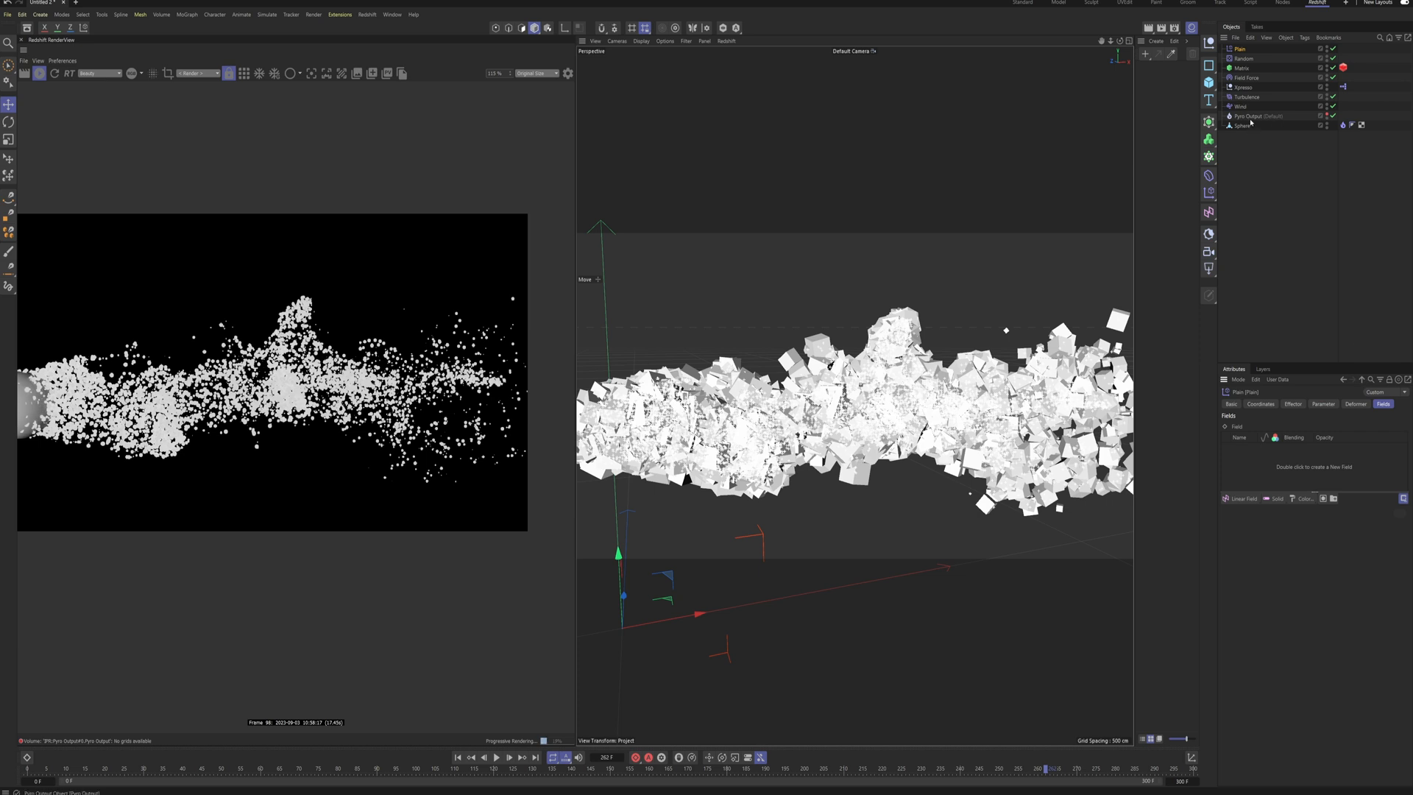
pyautogui.moveTo(1240, 121); pyautogui.dragTo(1298, 455)
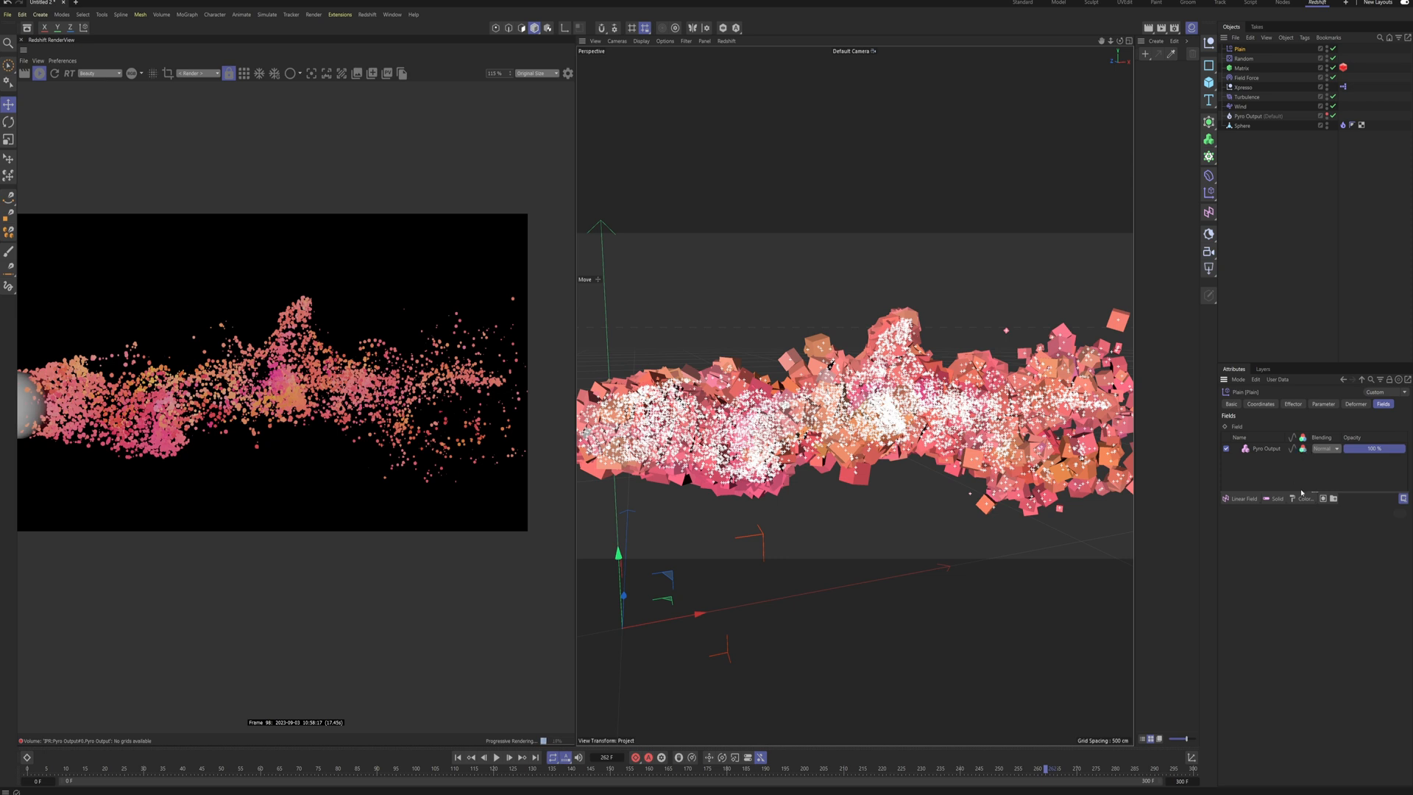
# Step: Play the simulation to about frame 289 and inspect the pyro-coloured particles from different angles in the viewport and render
pyautogui.press('F8')
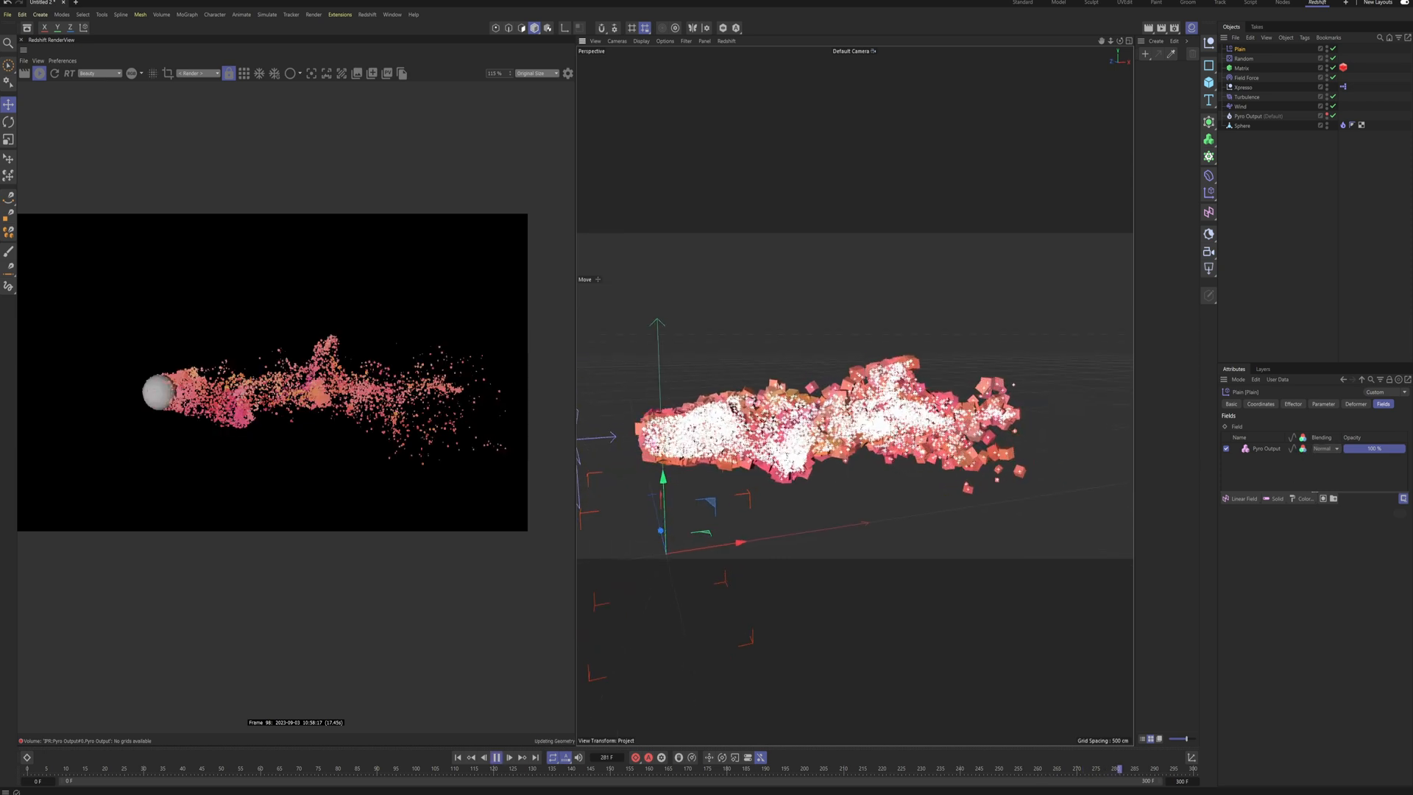
pyautogui.press('F8')
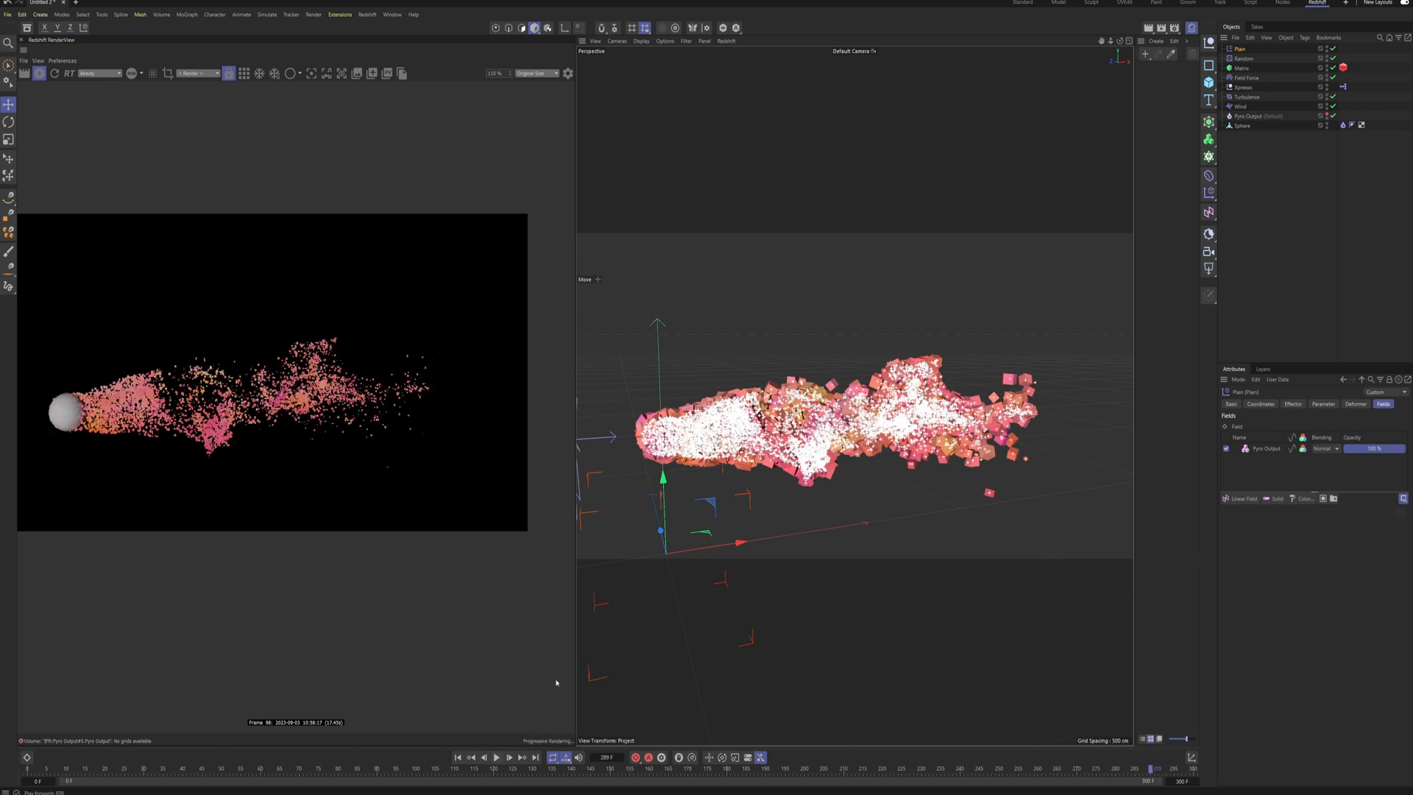
pyautogui.keyDown('alt'); pyautogui.moveTo(805, 397); pyautogui.dragTo(916, 397, button='right'); pyautogui.keyUp('alt')
pyautogui.keyDown('alt'); pyautogui.moveTo(810, 412); pyautogui.dragTo(883, 416); pyautogui.keyUp('alt')
pyautogui.keyDown('alt'); pyautogui.moveTo(853, 398); pyautogui.dragTo(891, 389, button='middle'); pyautogui.keyUp('alt')
pyautogui.keyDown('alt'); pyautogui.moveTo(853, 412); pyautogui.dragTo(802, 394); pyautogui.keyUp('alt')
pyautogui.keyDown('alt'); pyautogui.moveTo(853, 397); pyautogui.dragTo(805, 403, button='middle'); pyautogui.keyUp('alt')
pyautogui.keyDown('alt'); pyautogui.moveTo(854, 397); pyautogui.dragTo(798, 397, button='right'); pyautogui.keyUp('alt')
pyautogui.keyDown('alt'); pyautogui.moveTo(854, 397); pyautogui.dragTo(818, 403, button='middle'); pyautogui.keyUp('alt')
pyautogui.moveTo(853, 412)
pyautogui.keyDown('alt'); pyautogui.mouseDown()
pyautogui.moveTo(821, 431)
pyautogui.moveTo(846, 426)
pyautogui.mouseUp(); pyautogui.keyUp('alt')
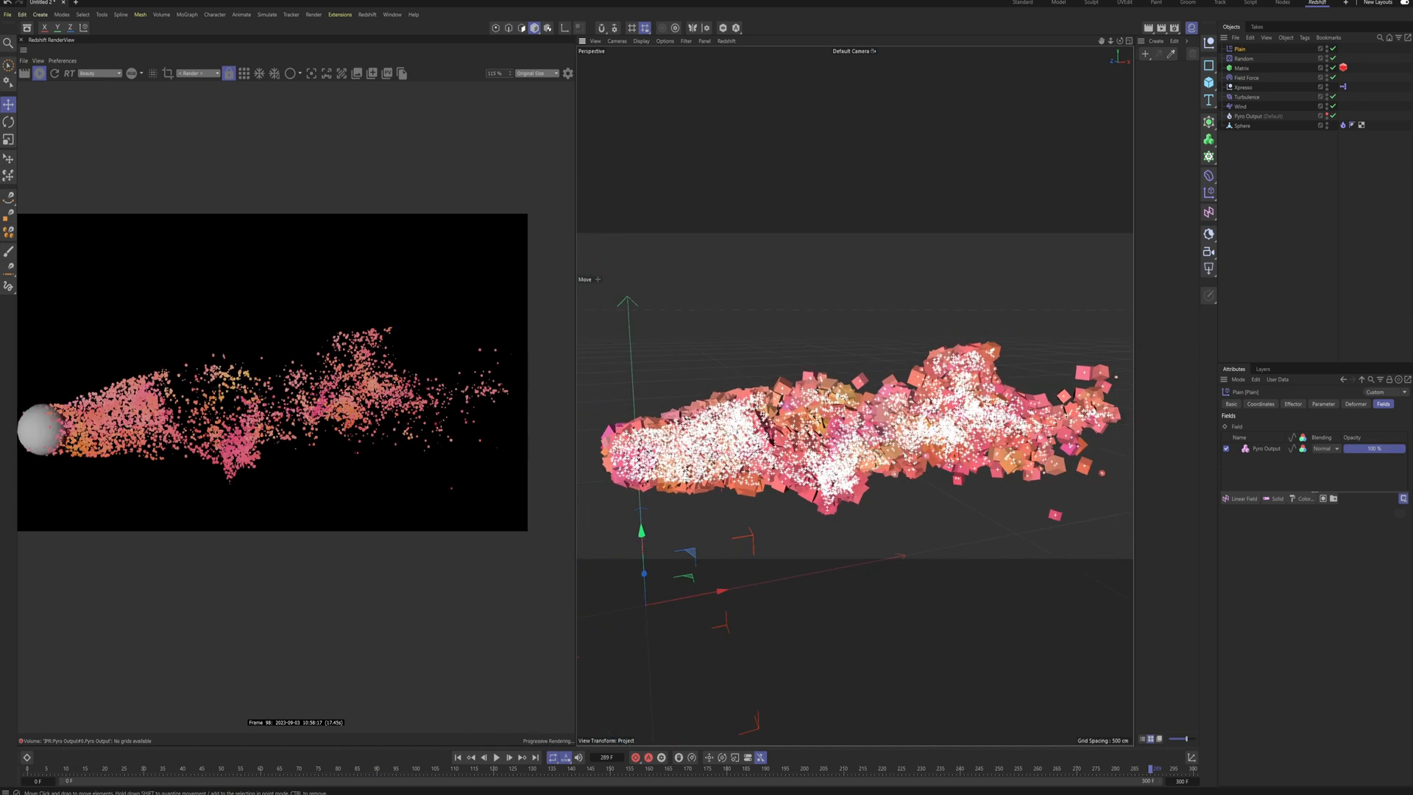
# Step: Add a Color Filter above Pyro Output in the Plain effector's fields, with Source set to Color and a white base colour
pyautogui.click(1296, 499)
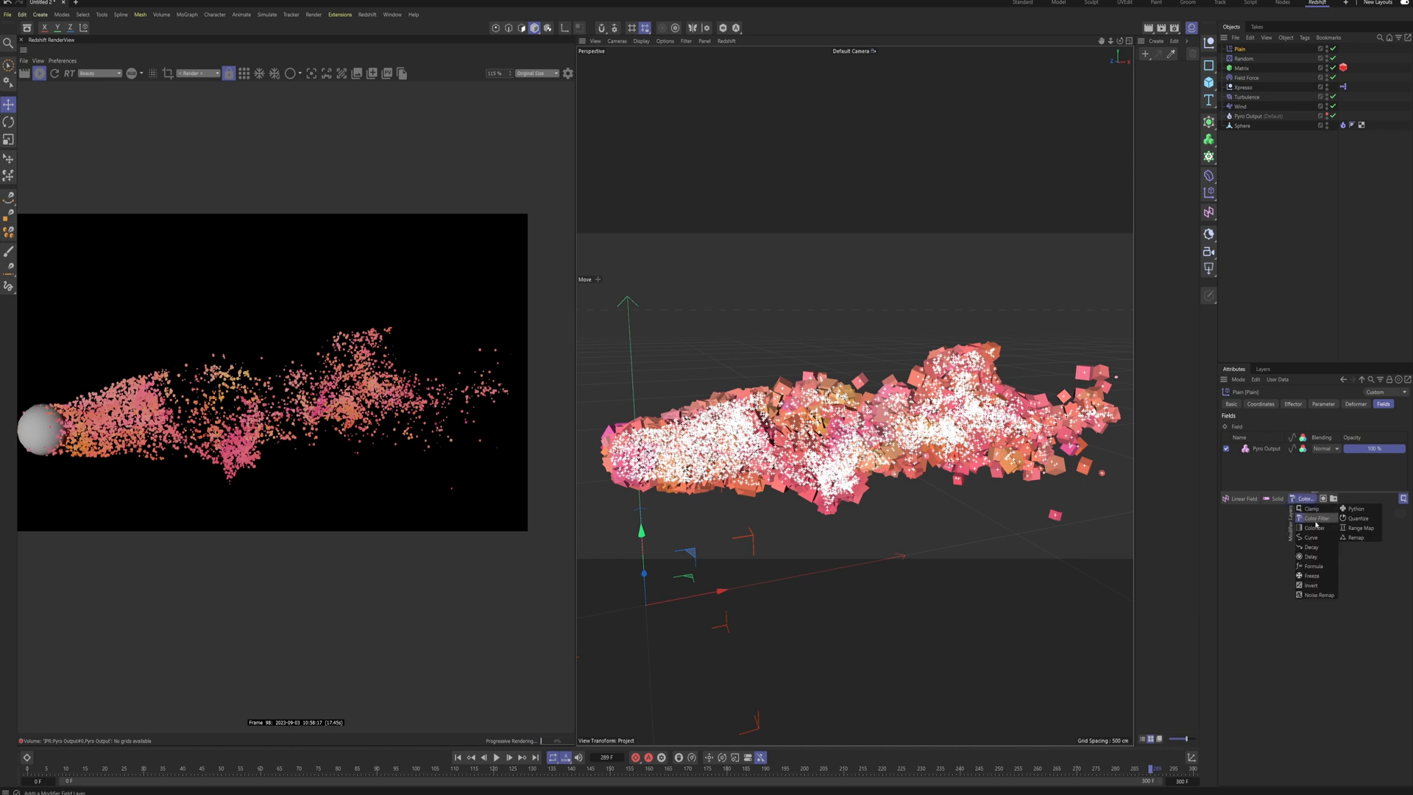
pyautogui.click(1296, 521)
pyautogui.click(1280, 552)
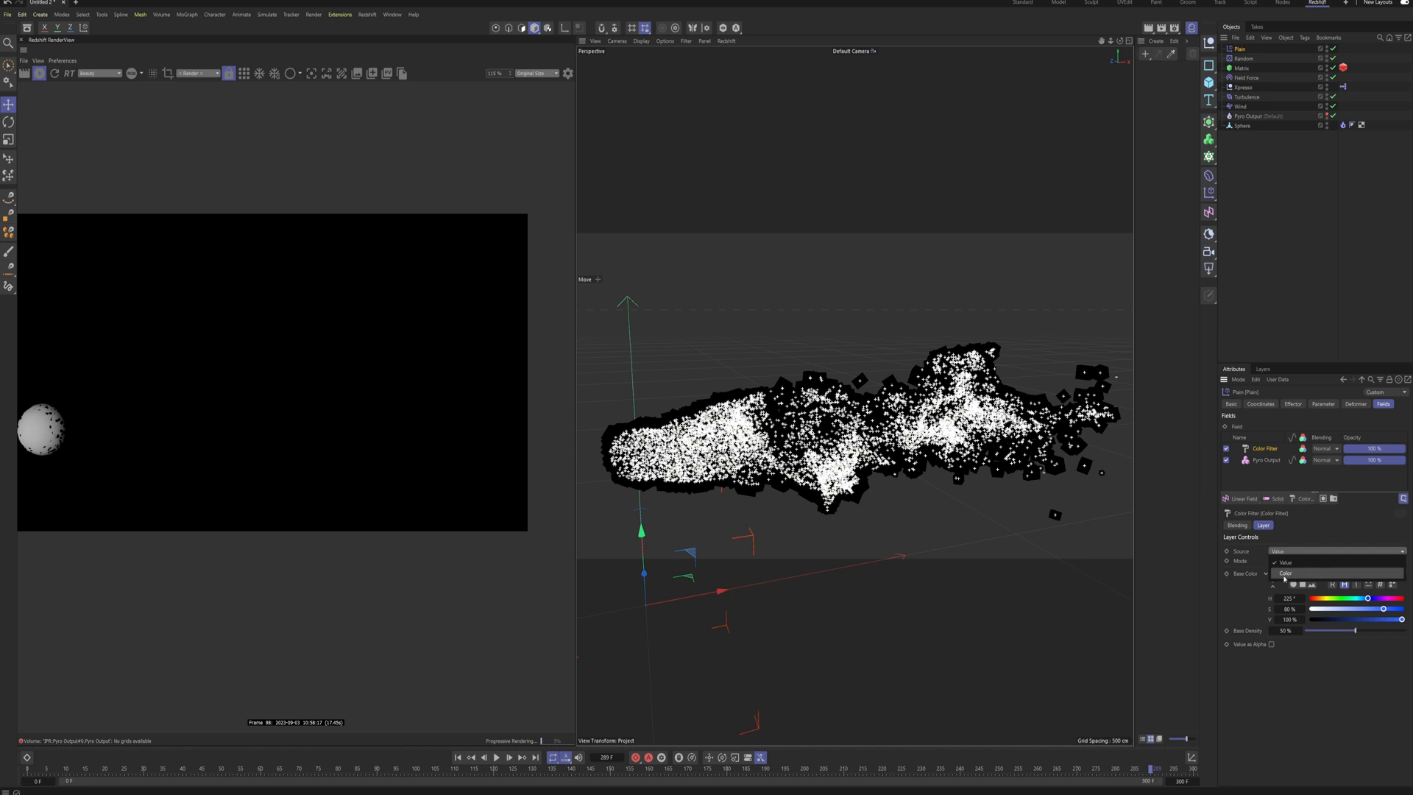
pyautogui.click(1286, 573)
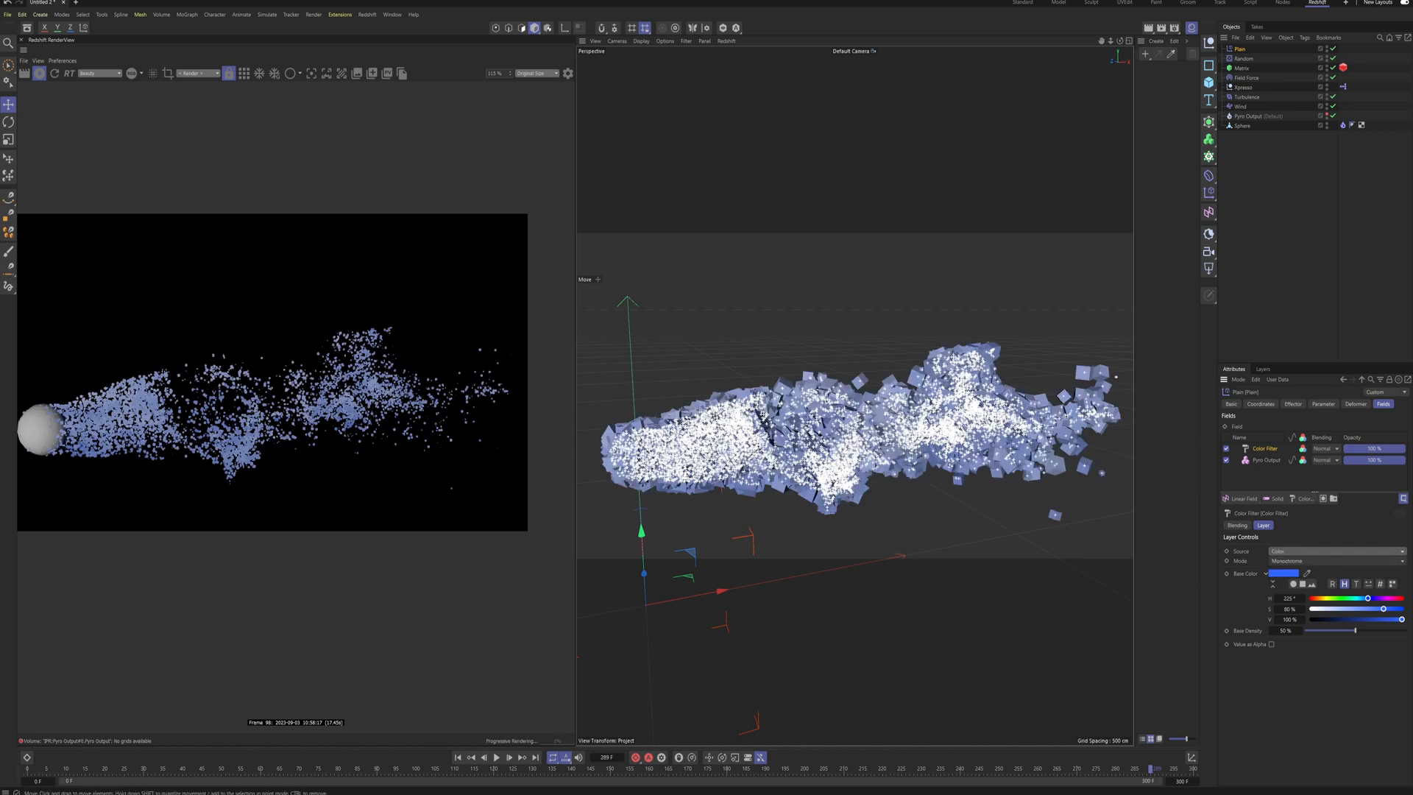
pyautogui.click(1284, 573)
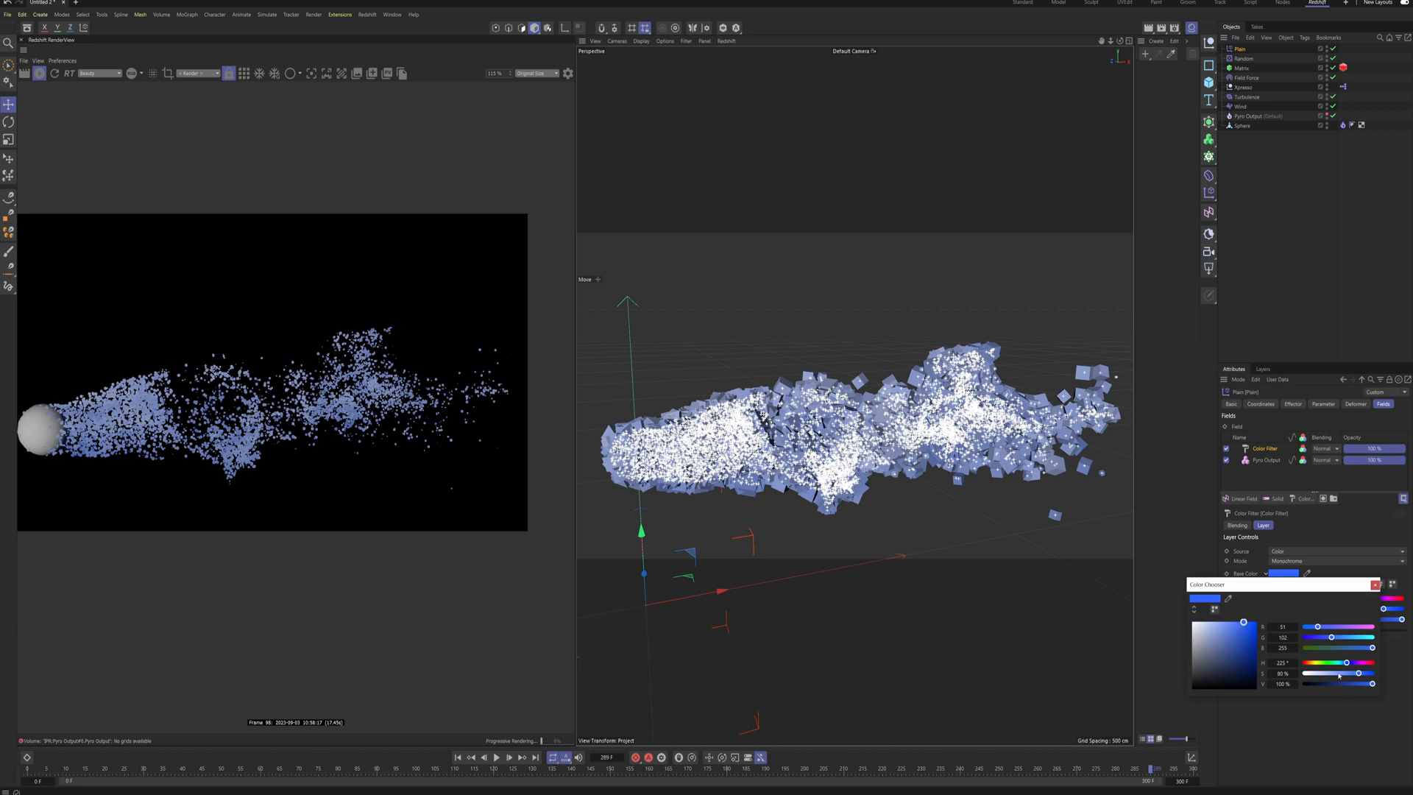
pyautogui.moveTo(1339, 675); pyautogui.dragTo(1301, 673)
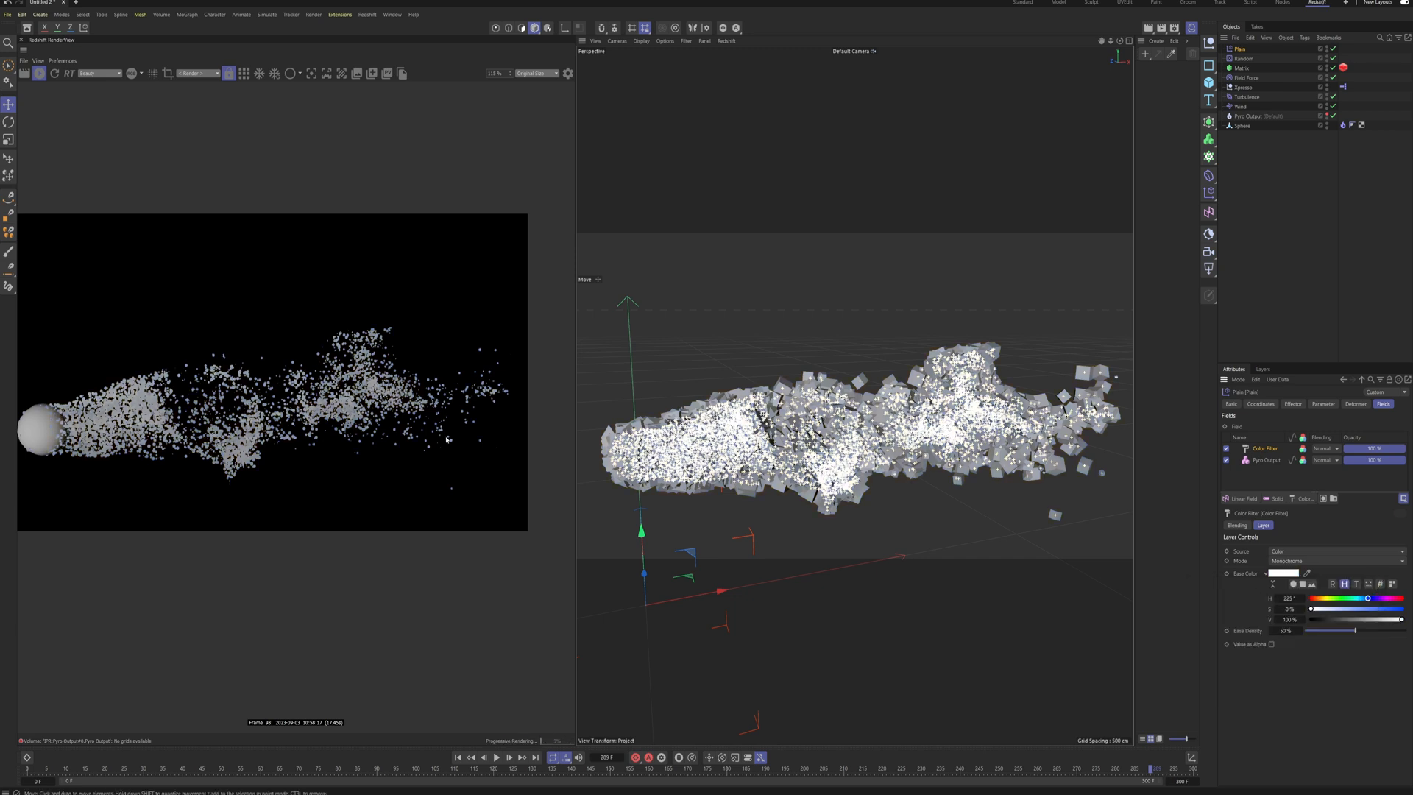
pyautogui.keyDown('alt'); pyautogui.moveTo(853, 434); pyautogui.dragTo(978, 434, button='right'); pyautogui.keyUp('alt')
pyautogui.keyDown('alt'); pyautogui.moveTo(854, 434); pyautogui.dragTo(941, 441); pyautogui.keyUp('alt')
pyautogui.keyDown('alt'); pyautogui.moveTo(854, 434); pyautogui.dragTo(904, 353, button='middle'); pyautogui.keyUp('alt')
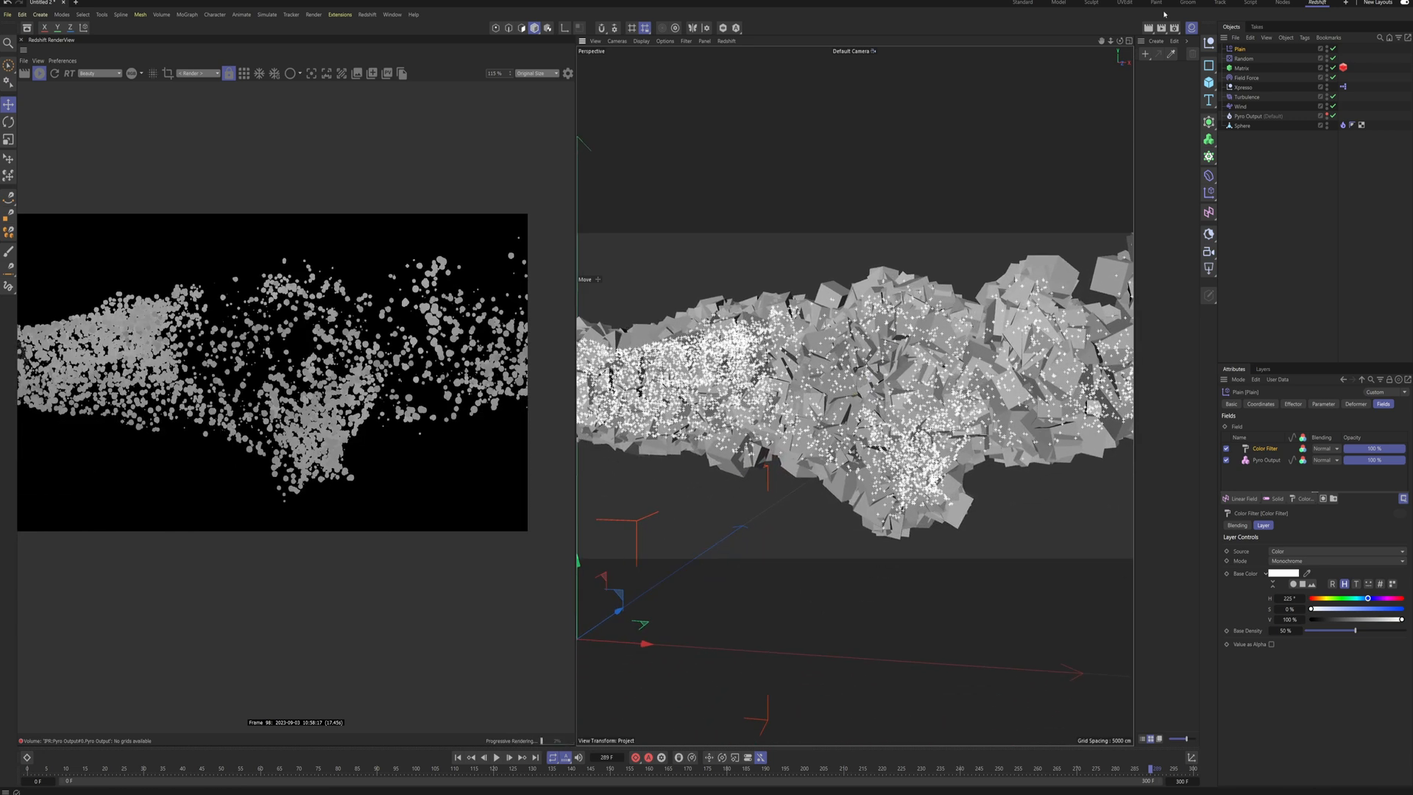
# Step: Create a Redshift Standard material and assign it to the Matrix object
pyautogui.click(1146, 55)
pyautogui.moveTo(1192, 88)
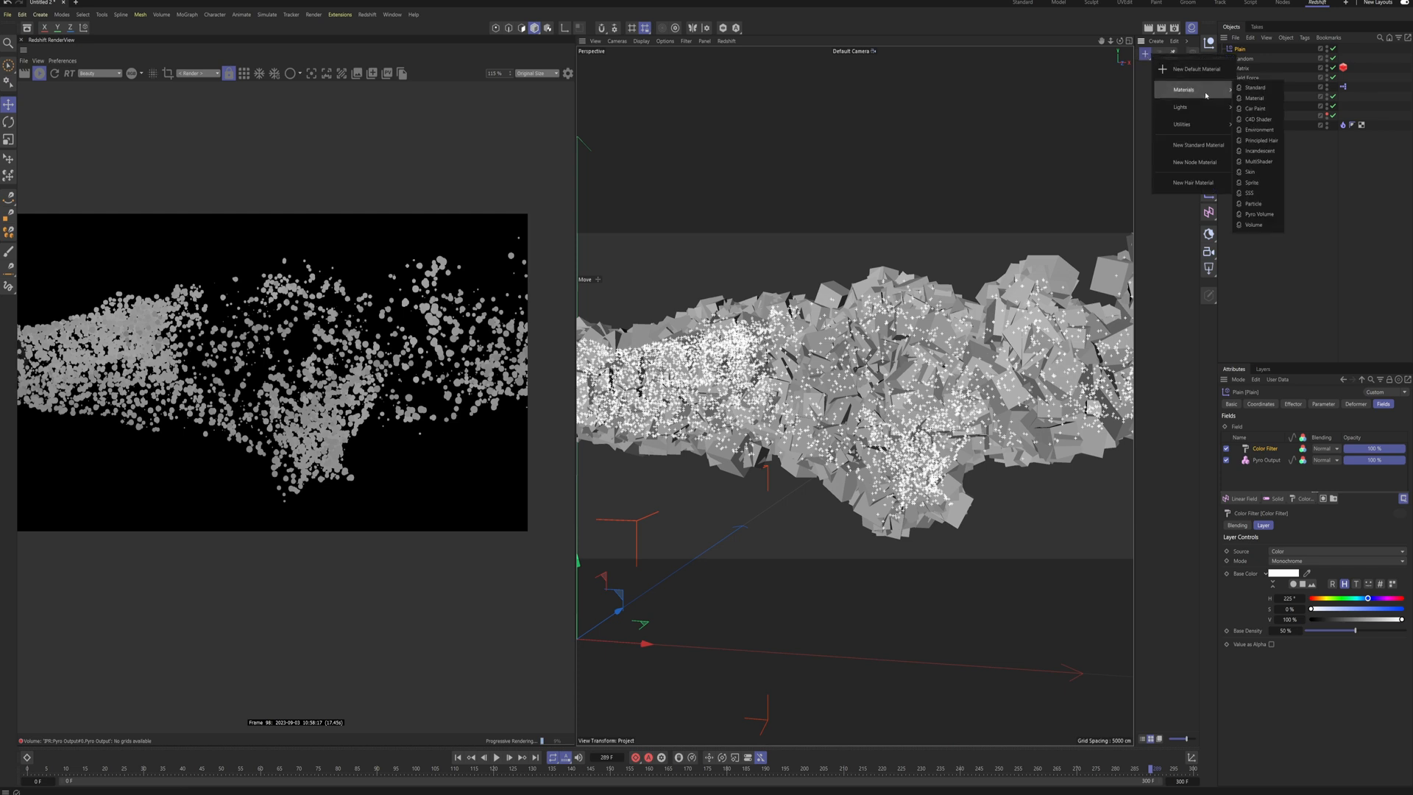
pyautogui.click(1258, 89)
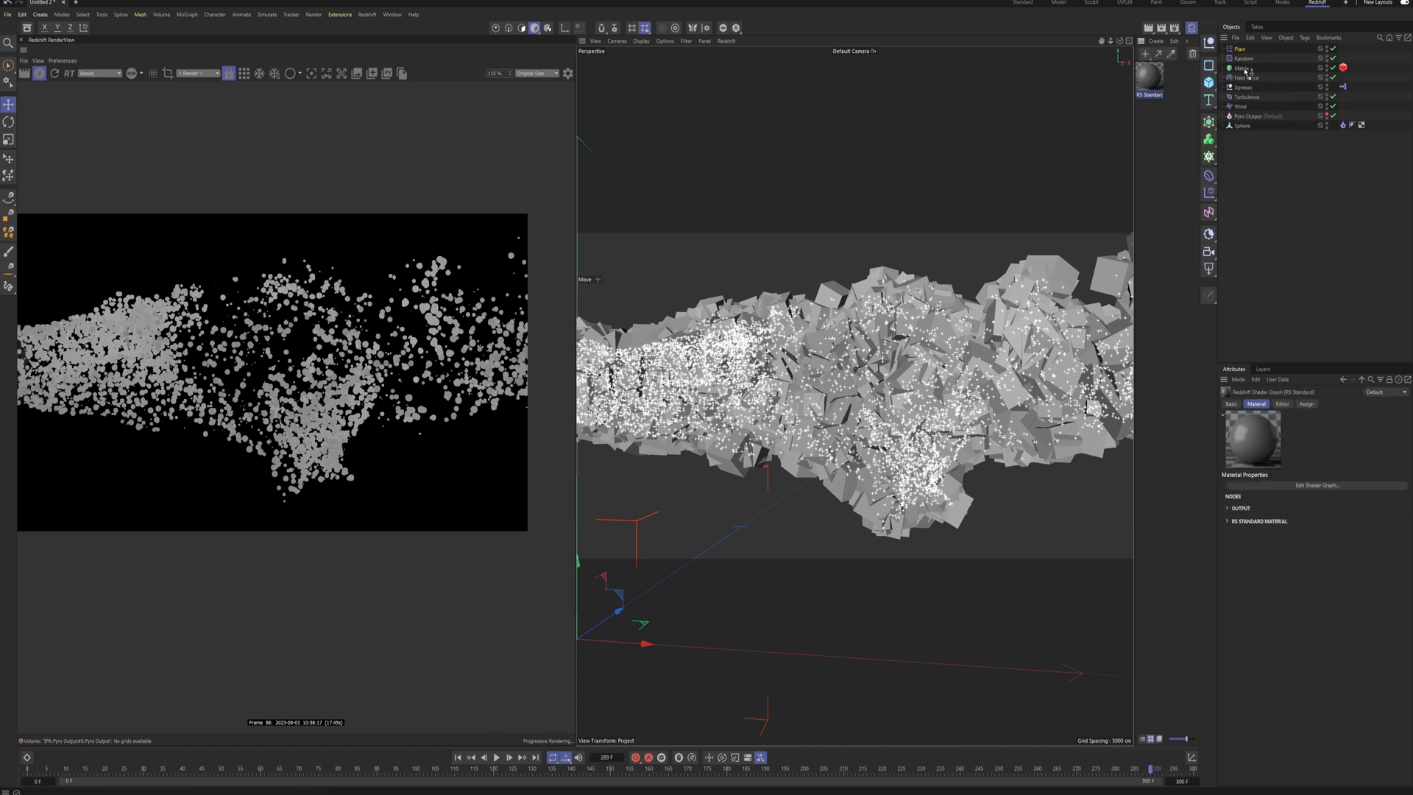
pyautogui.moveTo(1240, 70); pyautogui.dragTo(1242, 68)
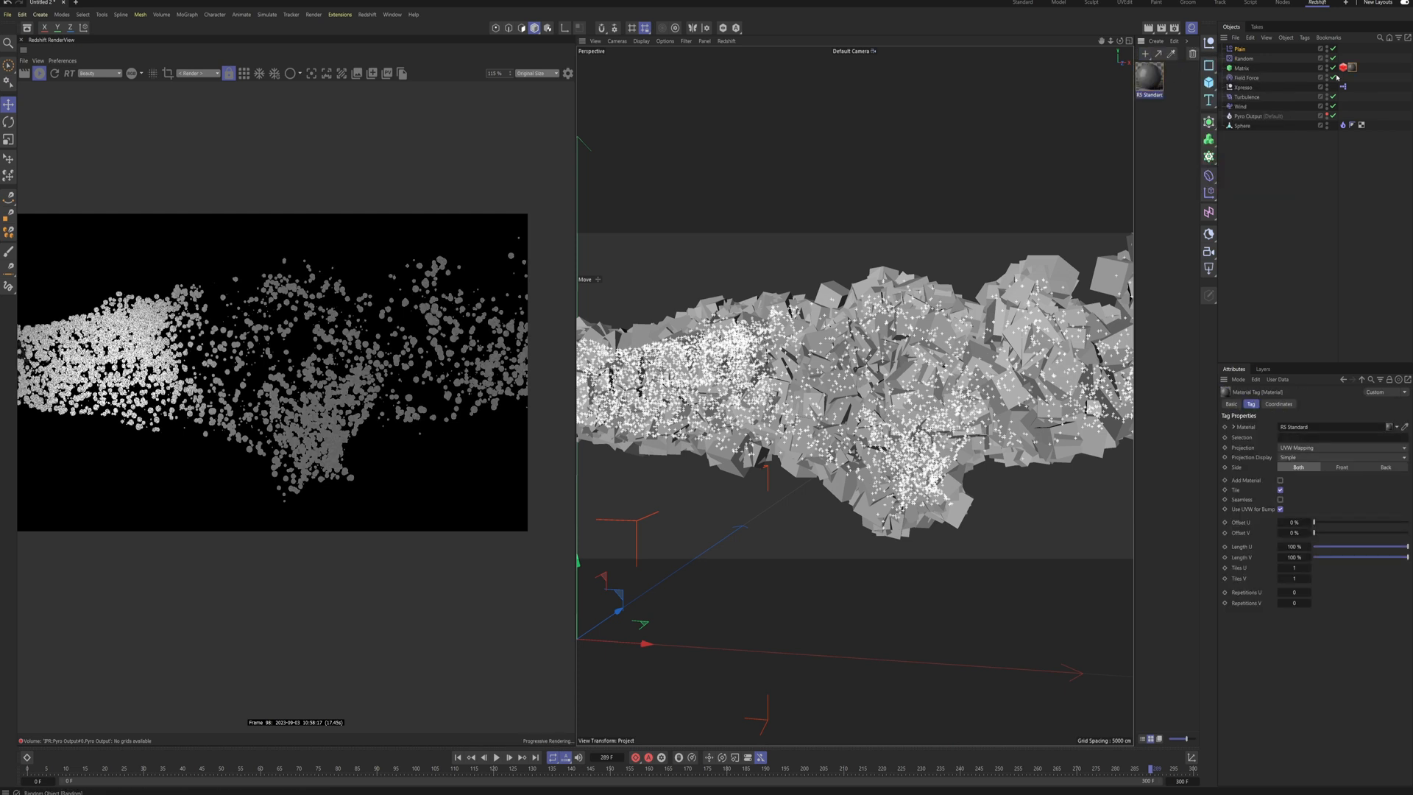
# Step: Add a Color User Data node to the RS Standard material's shader graph and connect it to the Output's Surface
pyautogui.doubleClick(1149, 76)
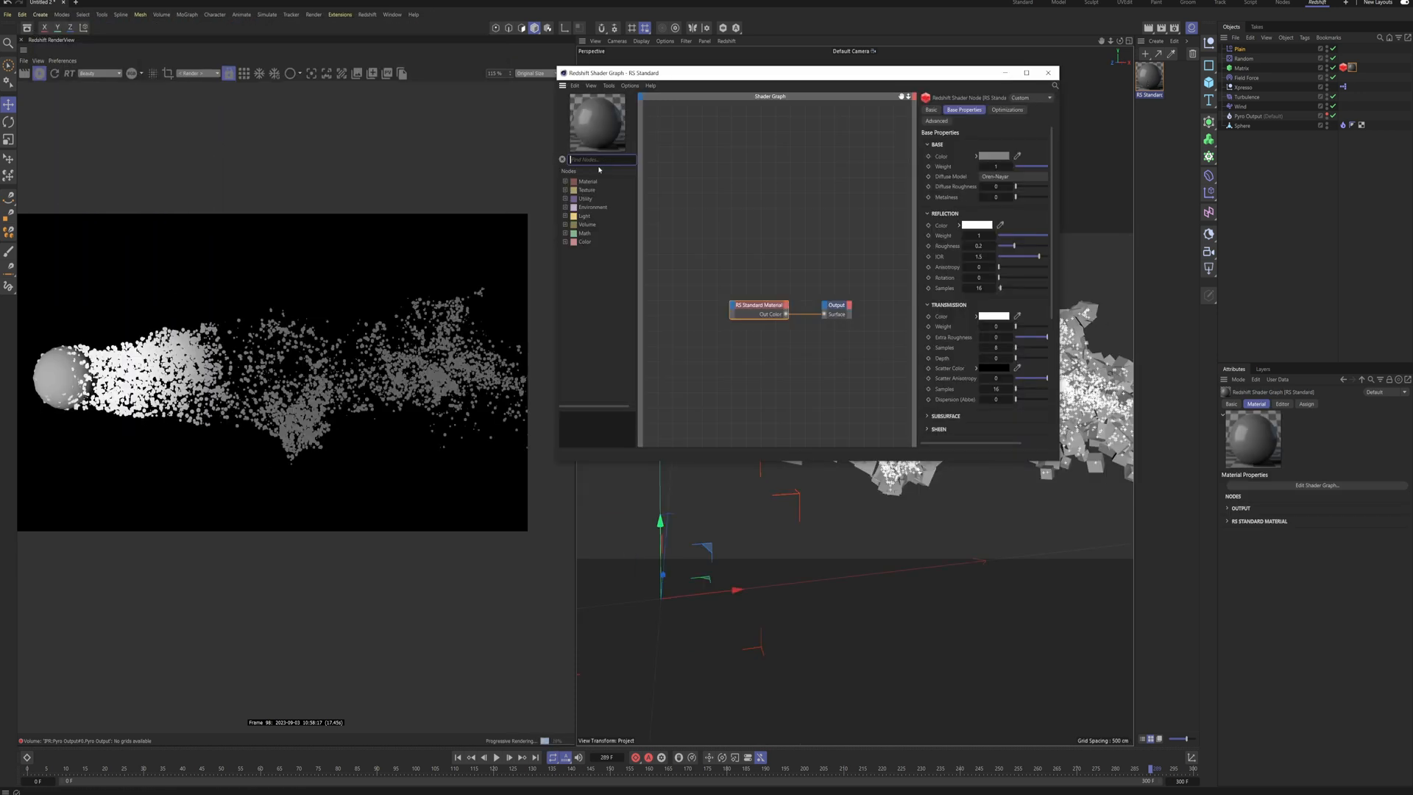
pyautogui.write('oki')
pyautogui.press('BackSpace')
pyautogui.press('BackSpace')
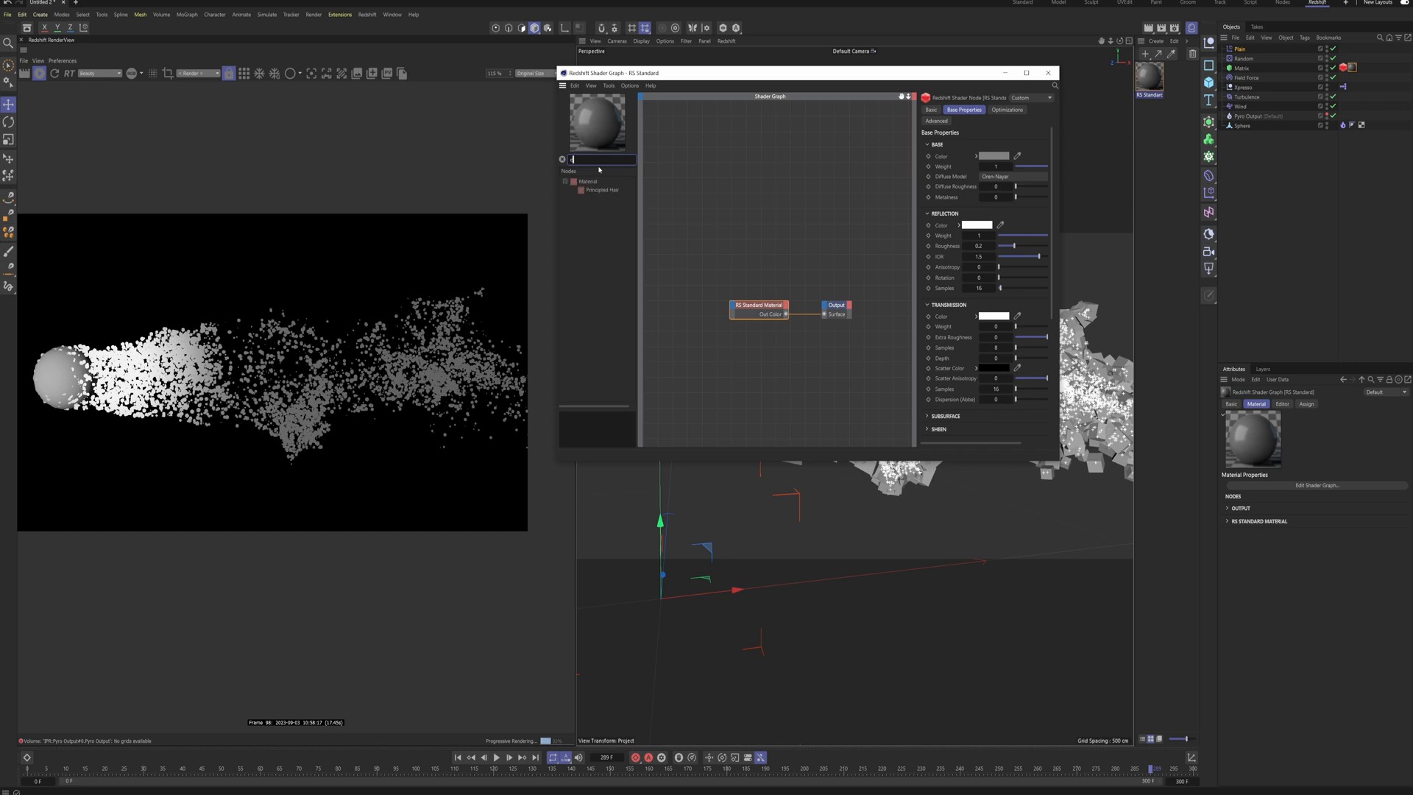
pyautogui.write('olo')
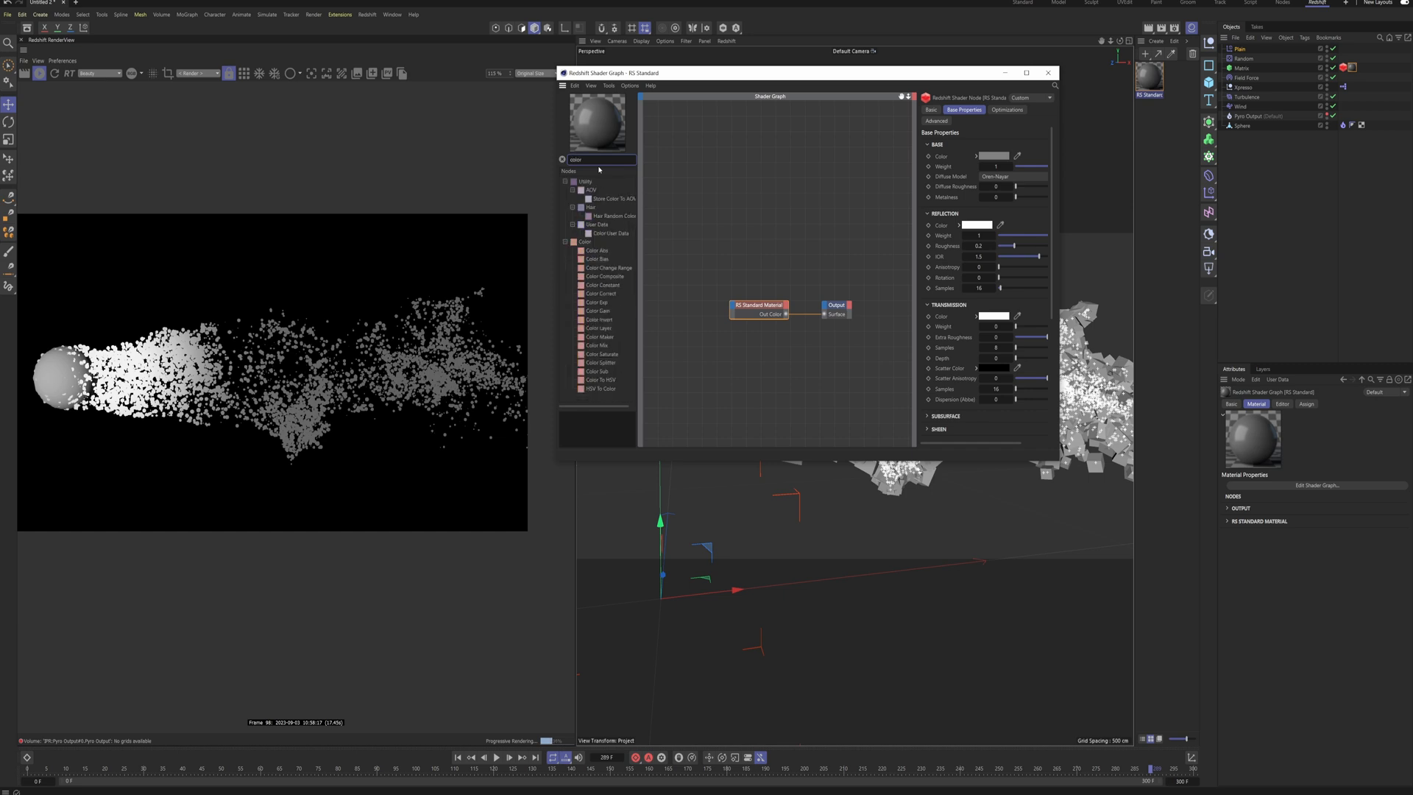
pyautogui.write('r')
pyautogui.moveTo(610, 233); pyautogui.dragTo(695, 266)
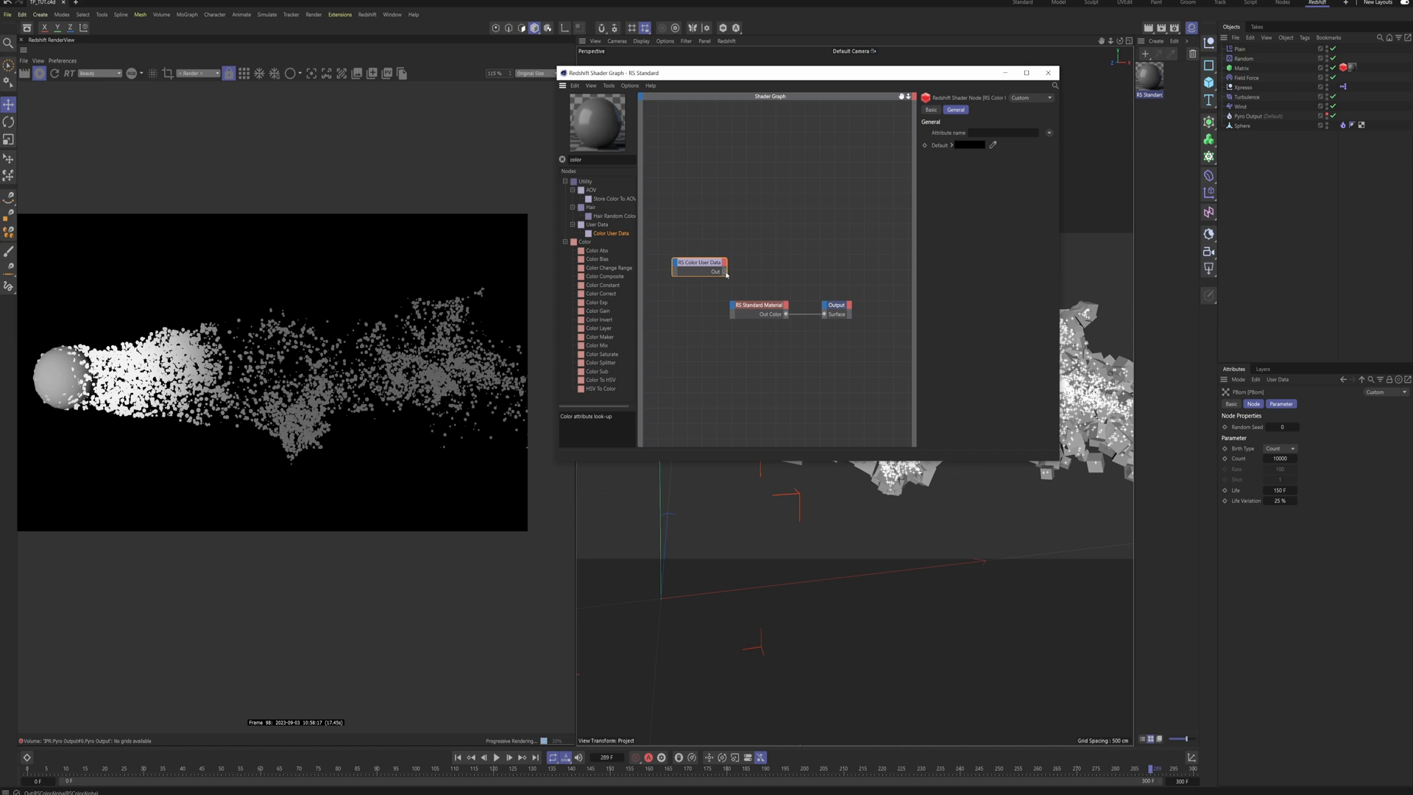
pyautogui.moveTo(813, 273); pyautogui.dragTo(824, 314)
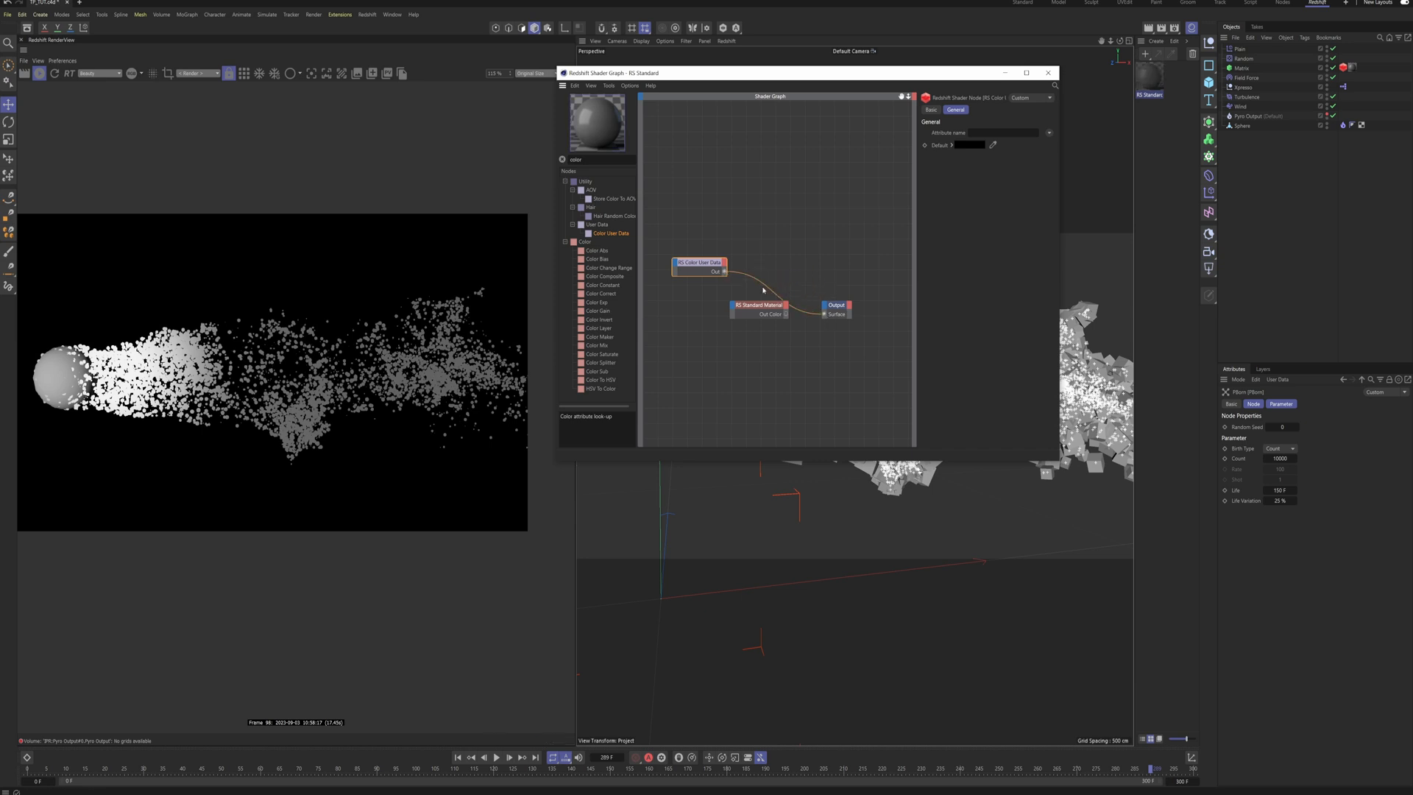
pyautogui.moveTo(708, 265); pyautogui.dragTo(743, 264)
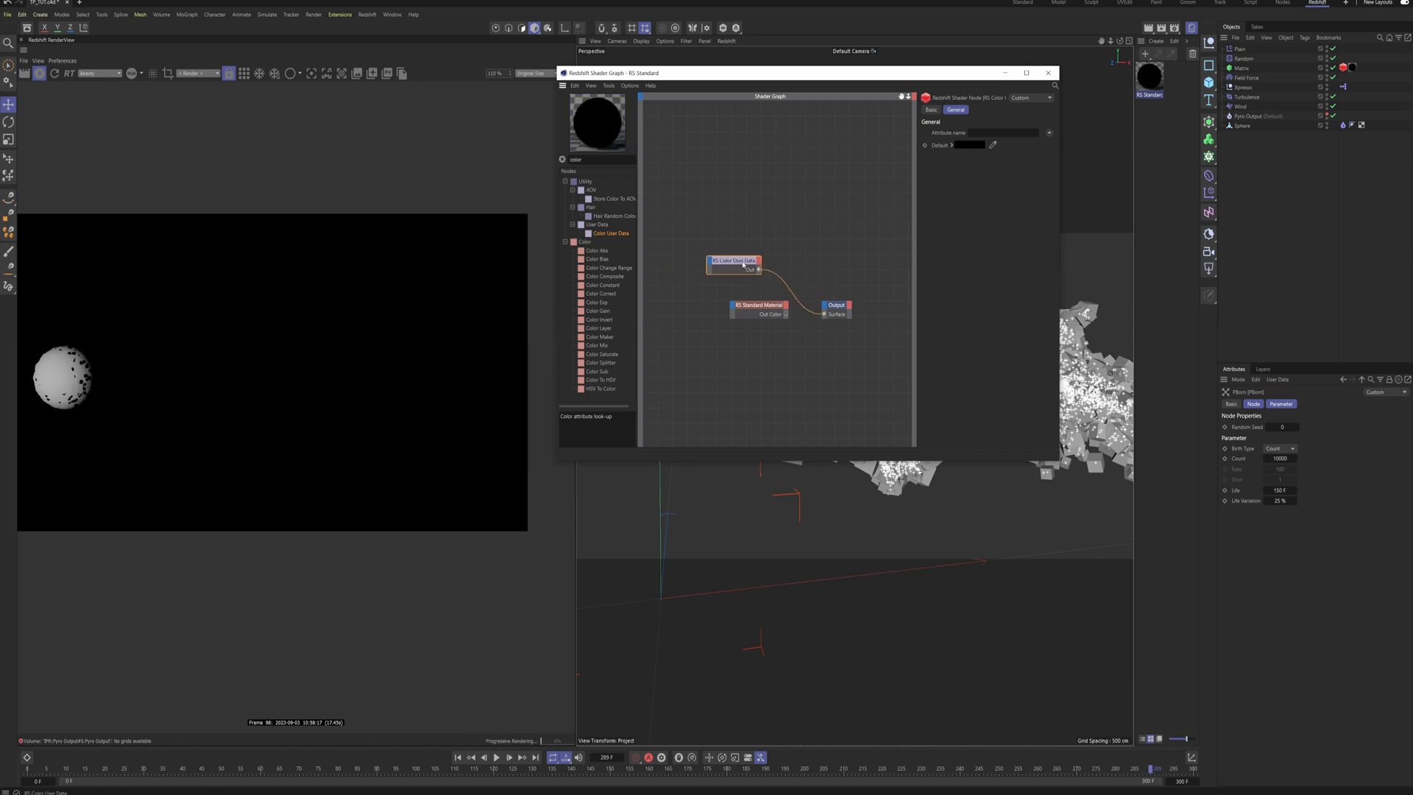
# Step: Set the Color User Data node's attribute to the MoGraph Color, RSMGColor
pyautogui.click(1048, 135)
pyautogui.moveTo(1067, 144)
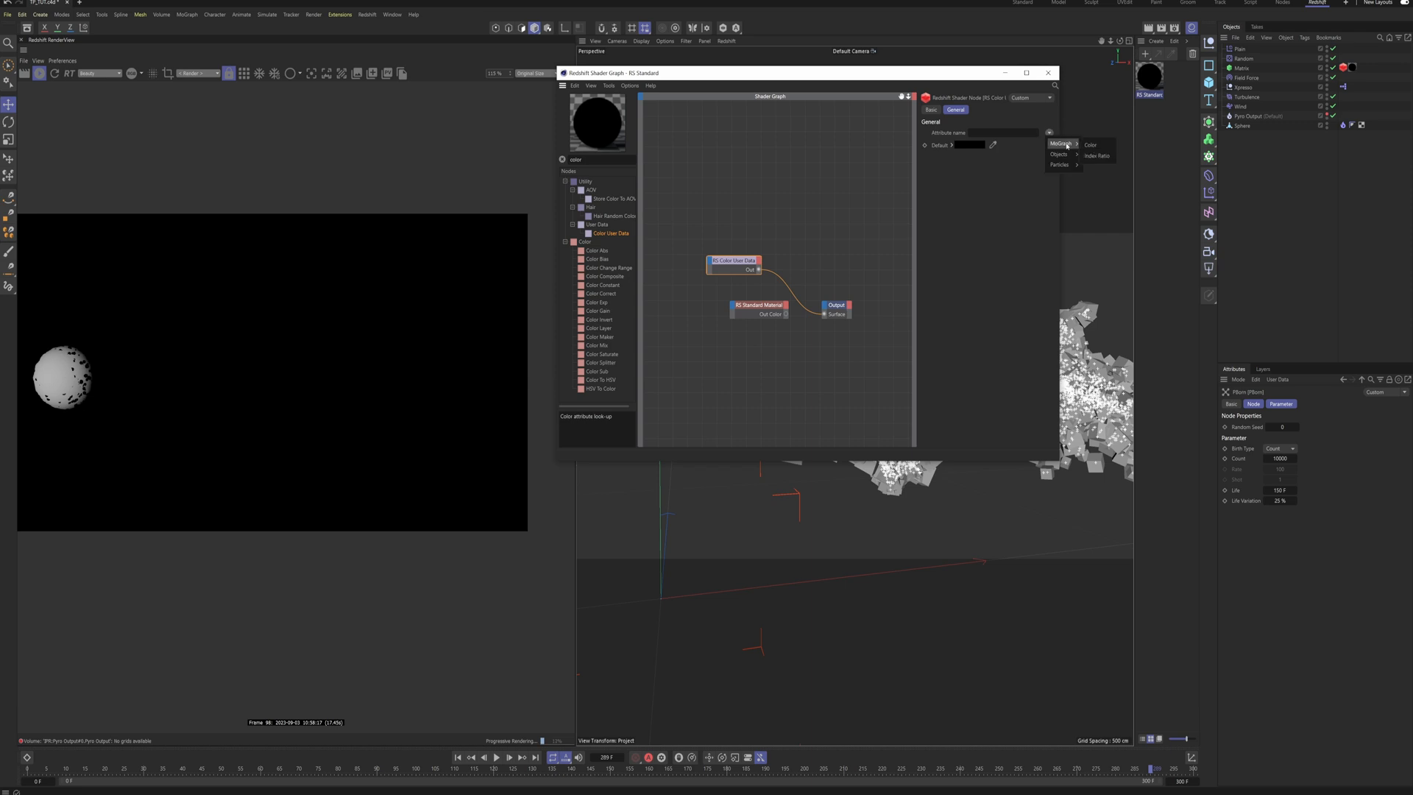
pyautogui.click(1091, 145)
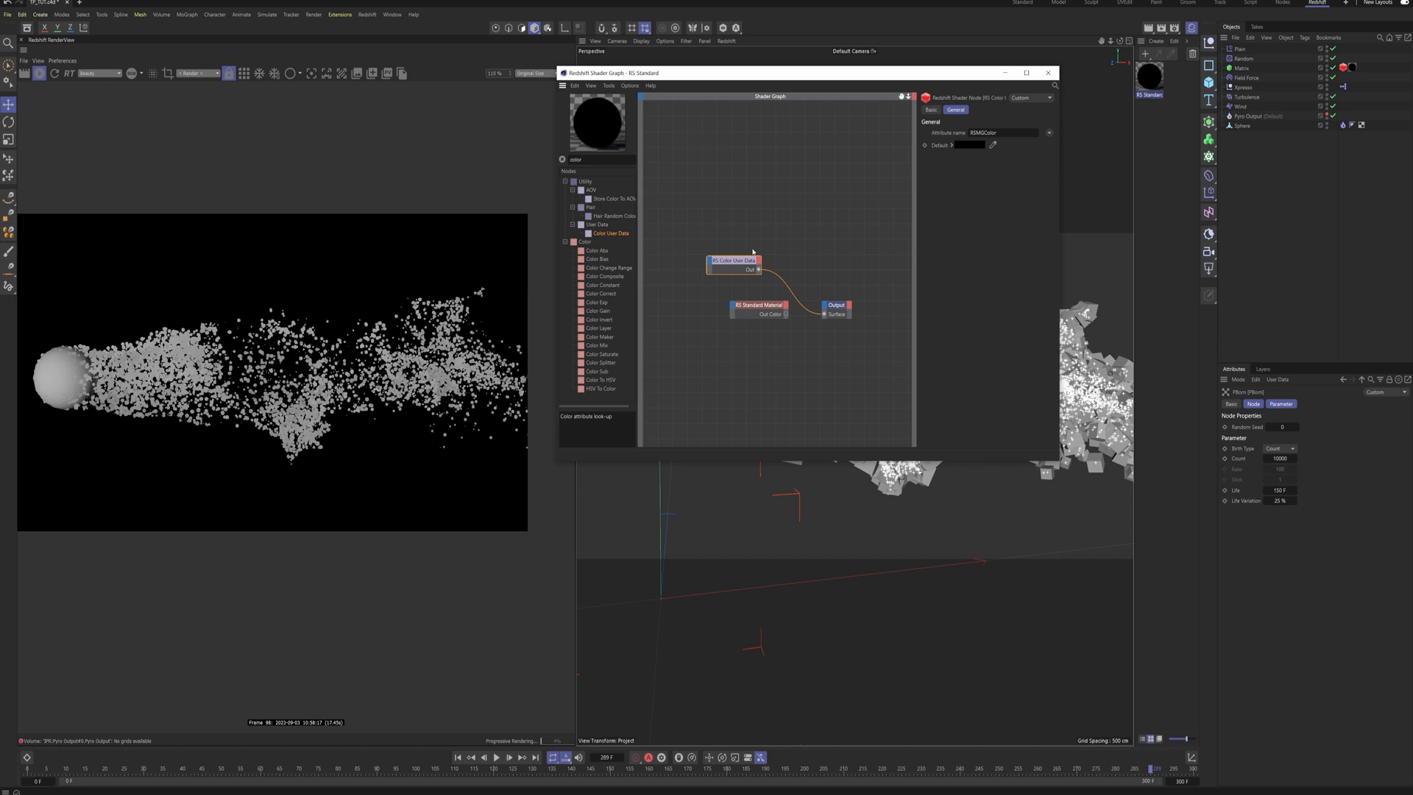
# Step: Insert a Ramp node between the Color User Data node and the Output's Surface
pyautogui.doubleClick(587, 159)
pyautogui.write('ramp')
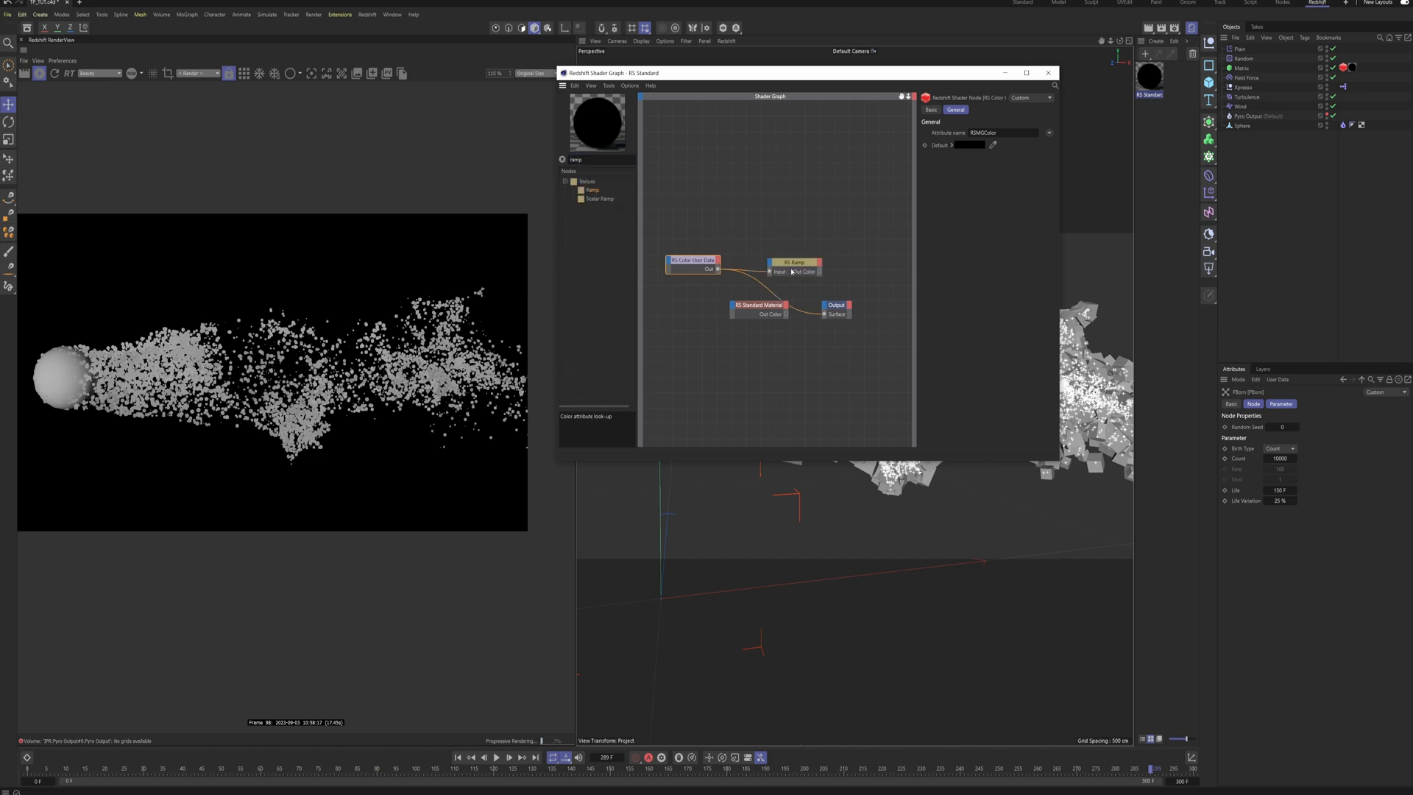
pyautogui.click(792, 272)
pyautogui.moveTo(805, 266); pyautogui.dragTo(824, 314)
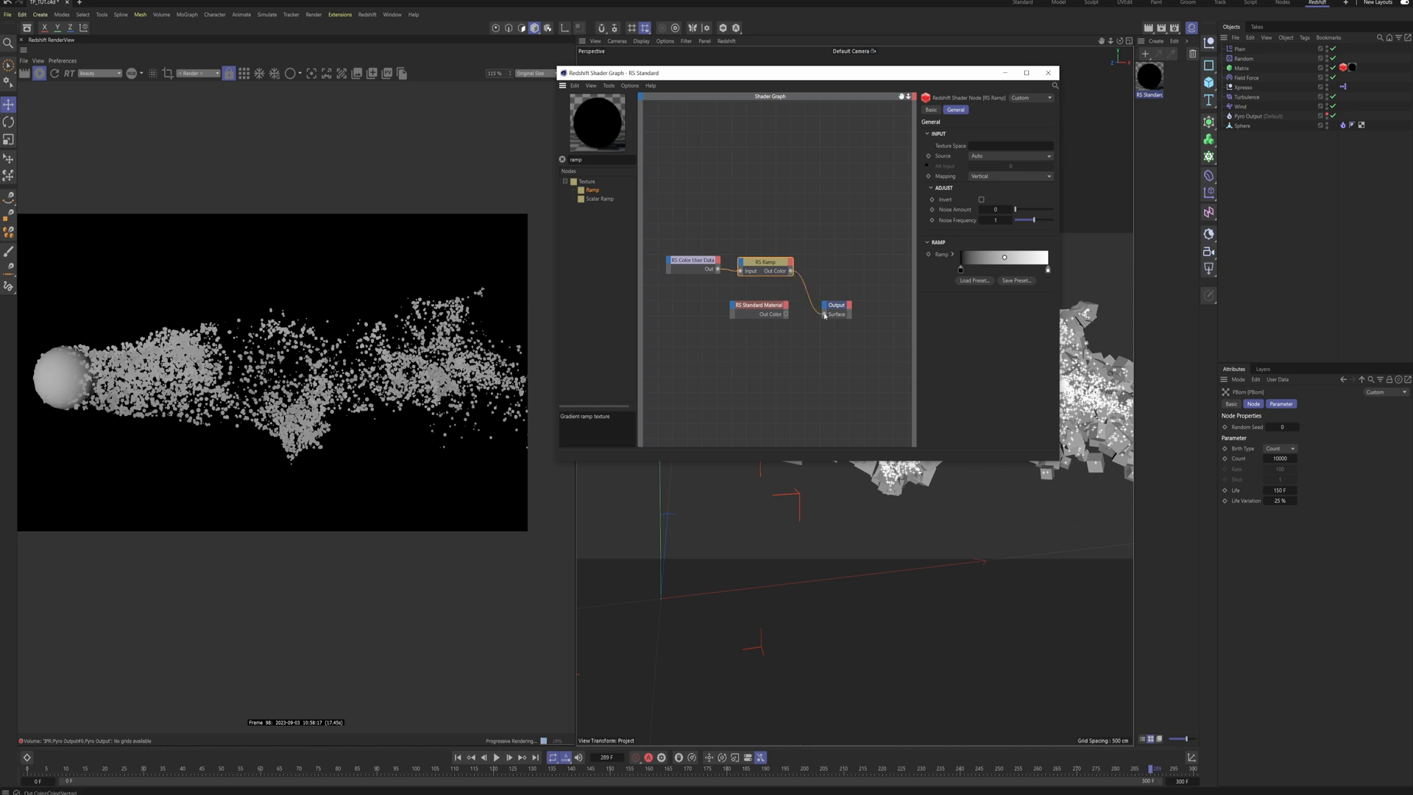
# Step: Move the ramp's black knot to about 35% and white knot to about 54%, and recolour the black knot green at 100% saturation
pyautogui.moveTo(960, 270); pyautogui.dragTo(992, 271)
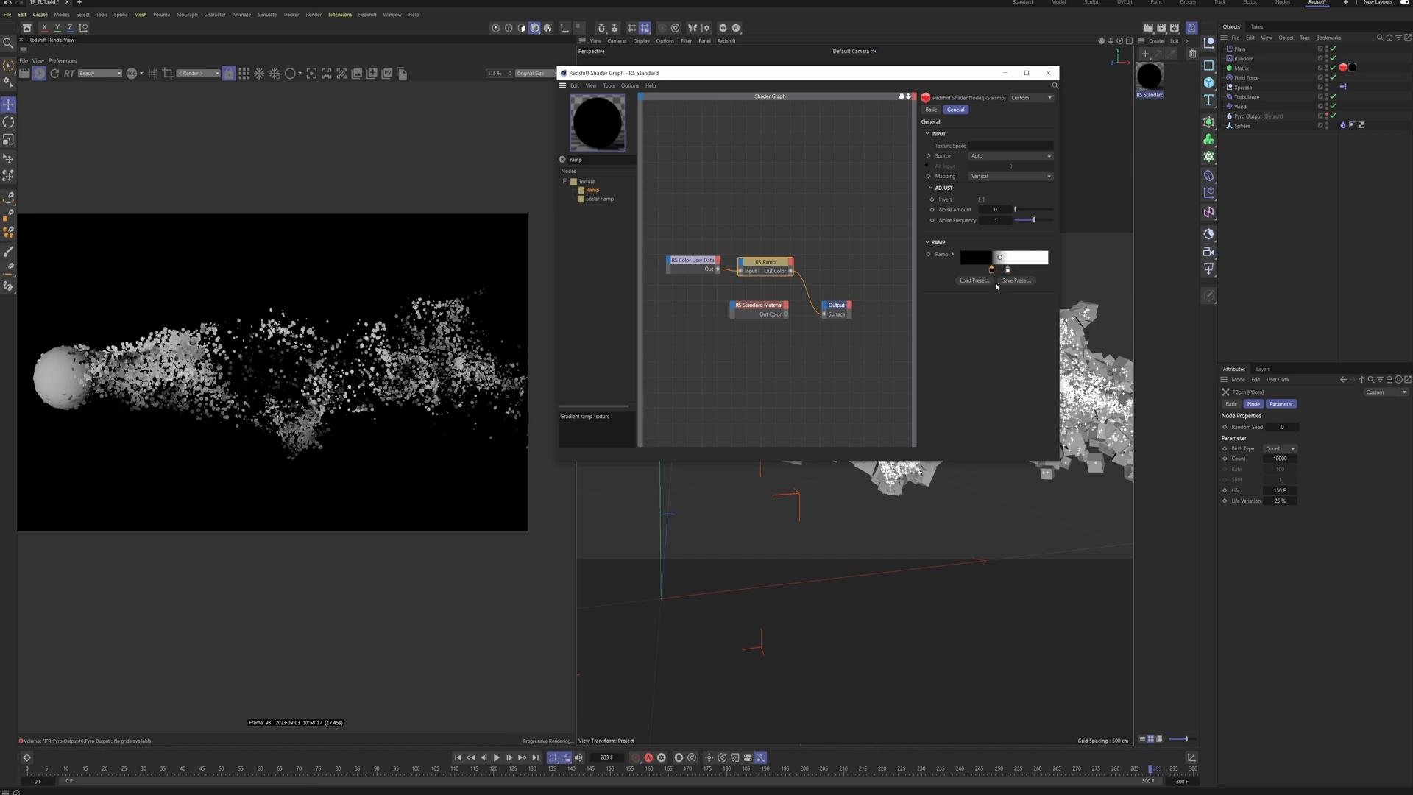
pyautogui.doubleClick(991, 270)
pyautogui.moveTo(1004, 302); pyautogui.dragTo(1199, 312)
pyautogui.moveTo(1005, 314); pyautogui.dragTo(1012, 315)
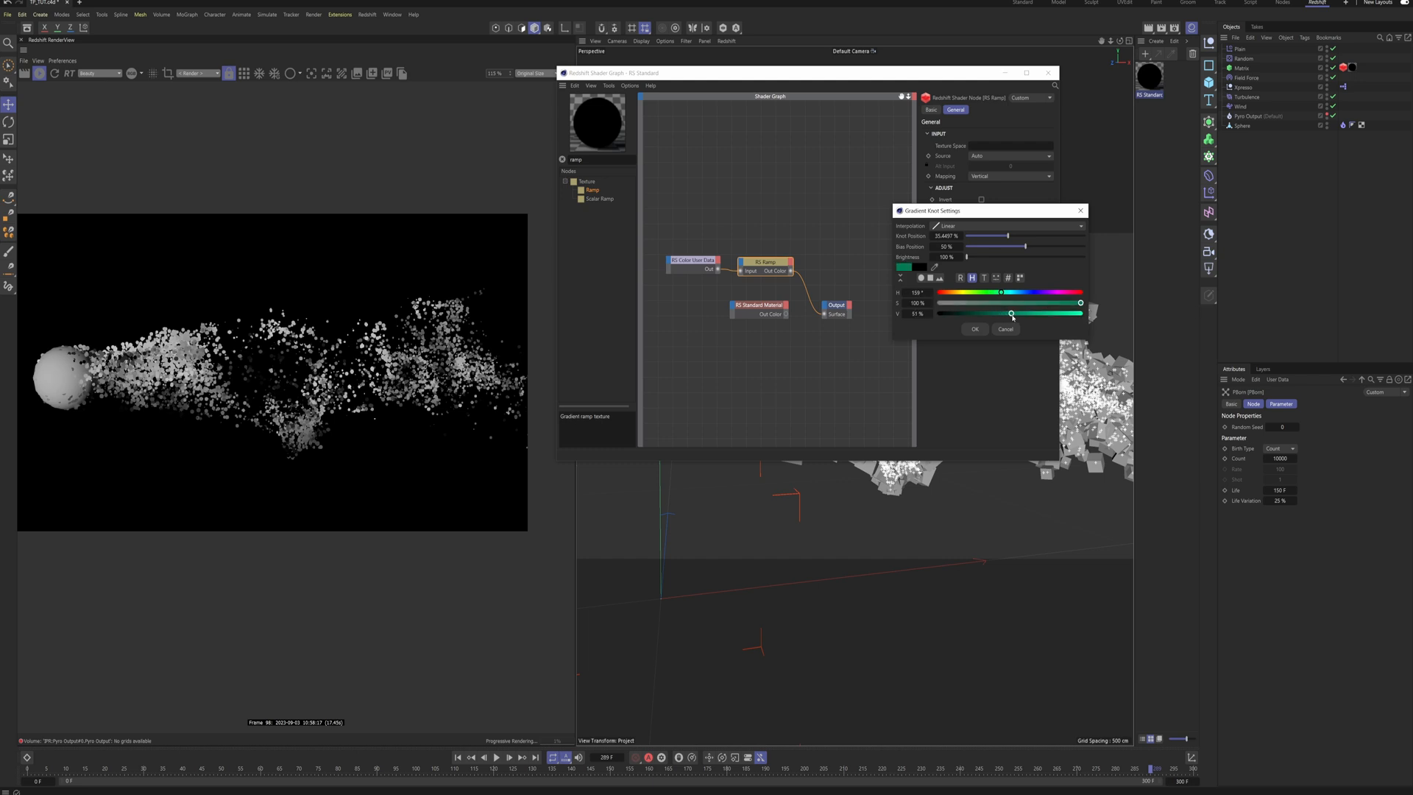
pyautogui.click(976, 329)
# Step: Recolour the ramp's white knot light orange with 55% saturation and 100% value
pyautogui.doubleClick(1004, 270)
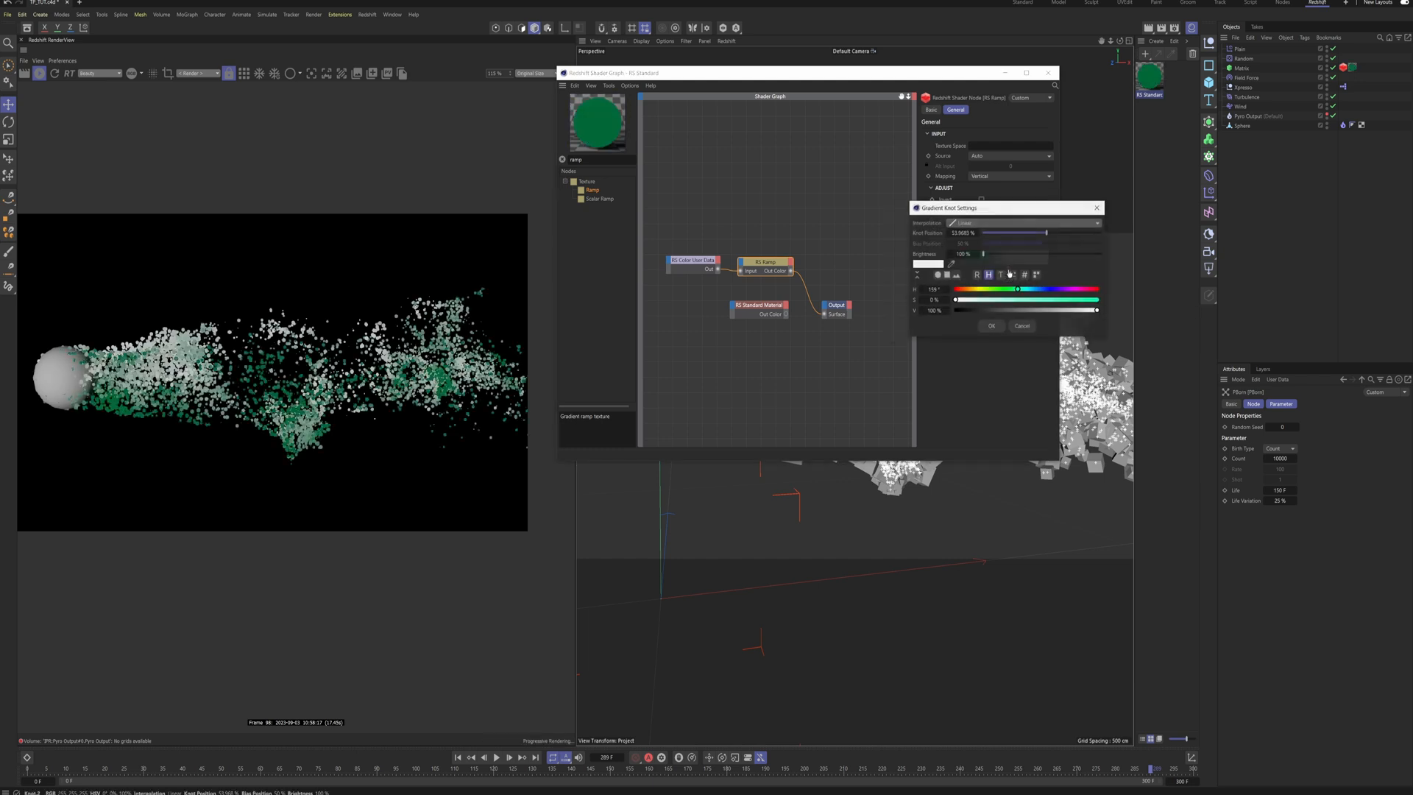
pyautogui.moveTo(995, 290); pyautogui.dragTo(1033, 304)
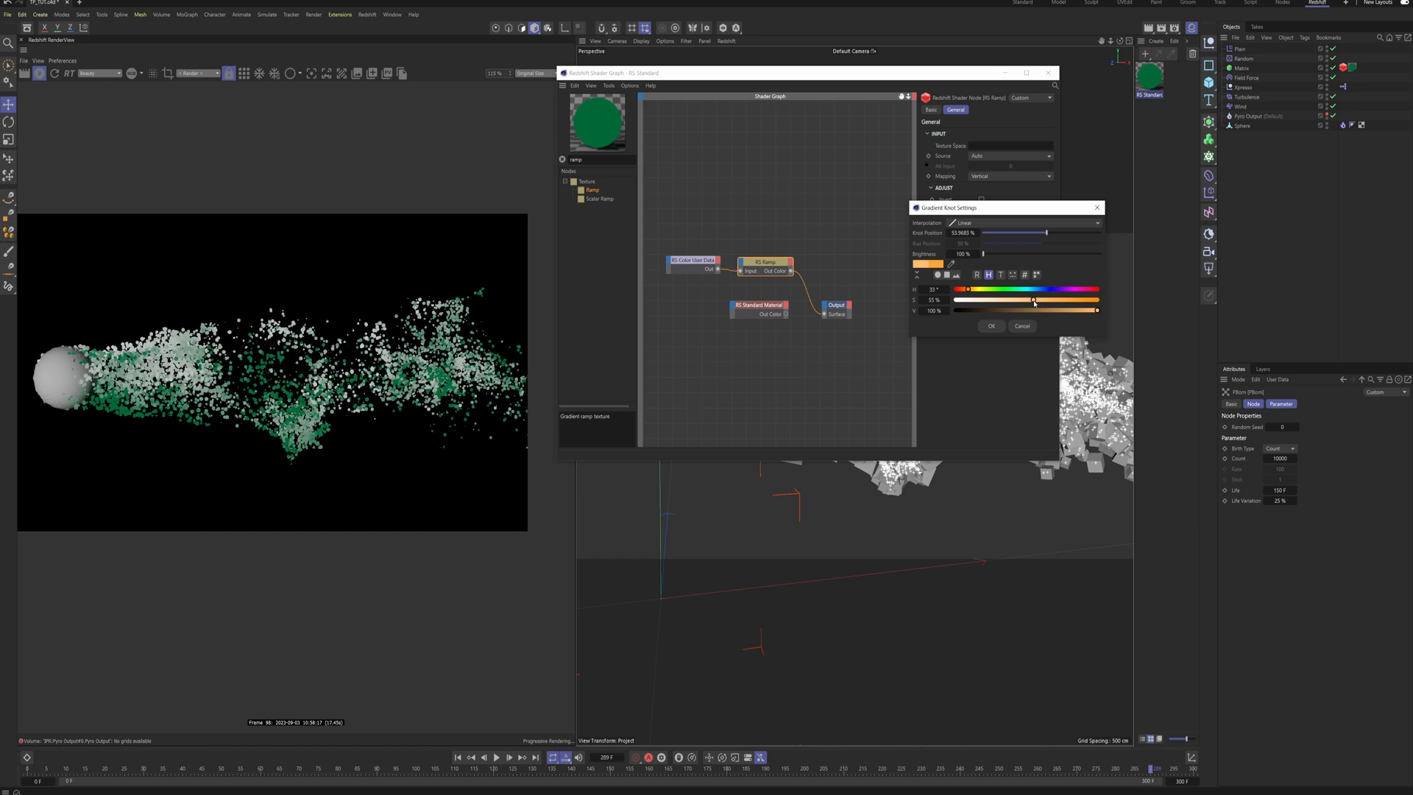
pyautogui.click(991, 326)
# Step: Add a Disc object to the scene with an outer radius of 2 cm
pyautogui.click(1342, 67)
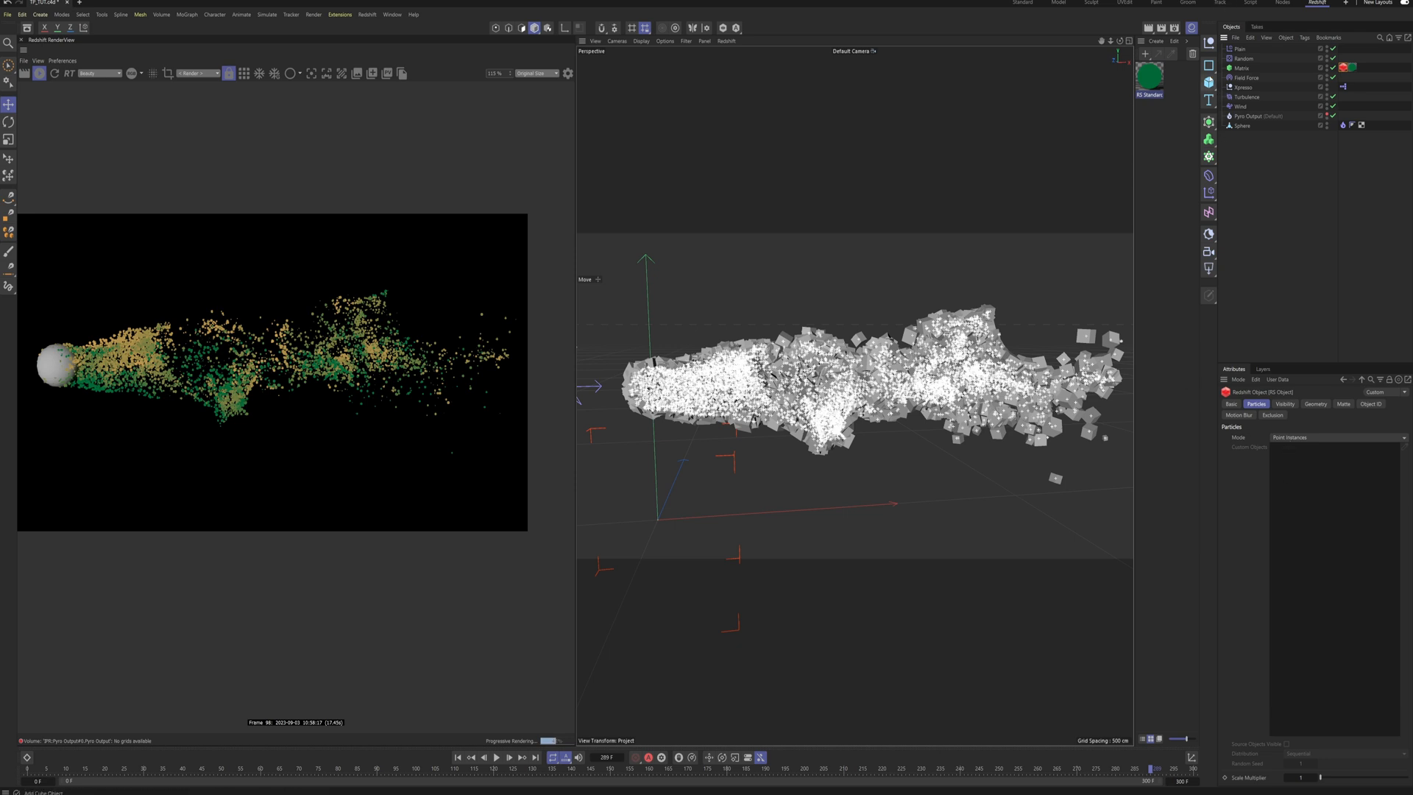
pyautogui.click(1208, 82)
pyautogui.click(1309, 119)
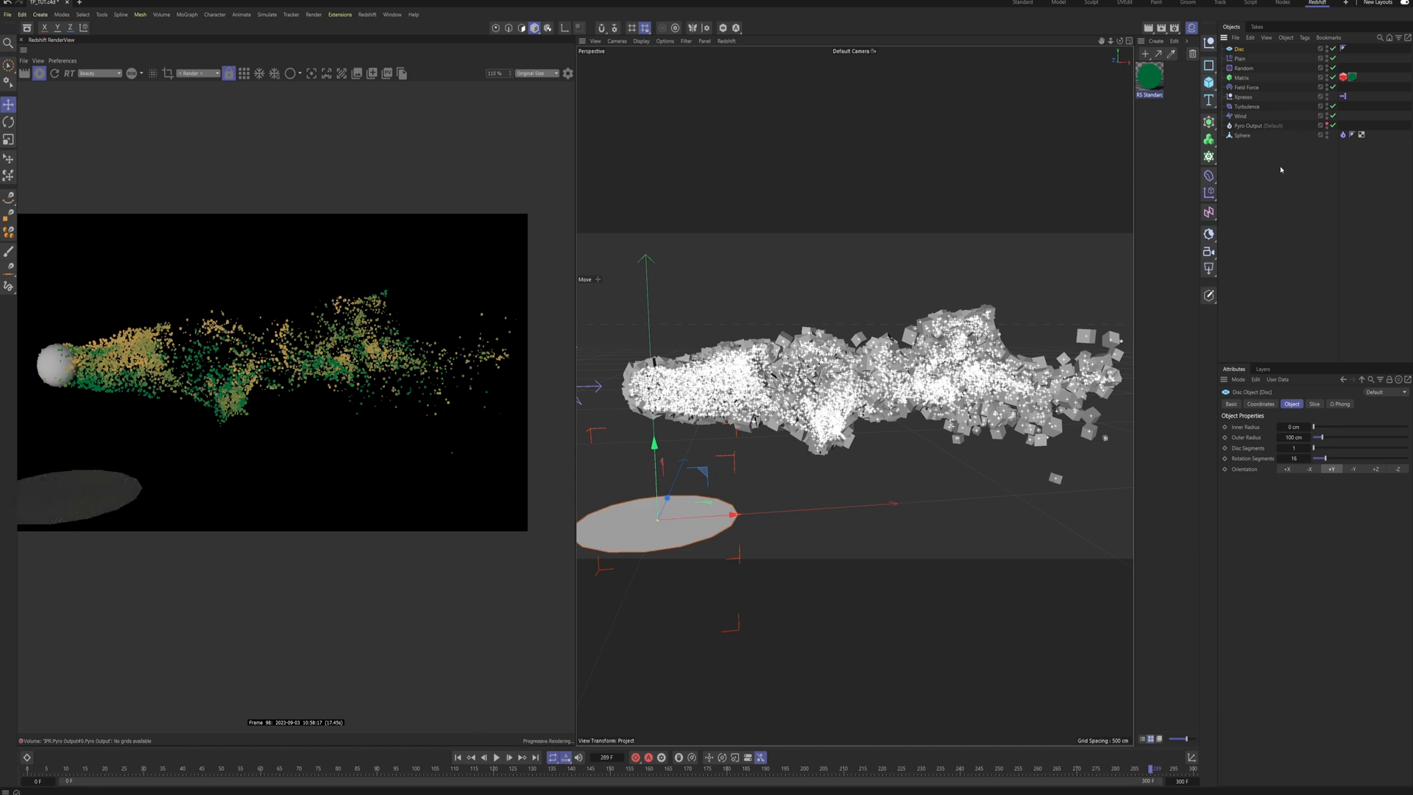
pyautogui.click(1293, 437)
pyautogui.write('2')
pyautogui.press('Return')
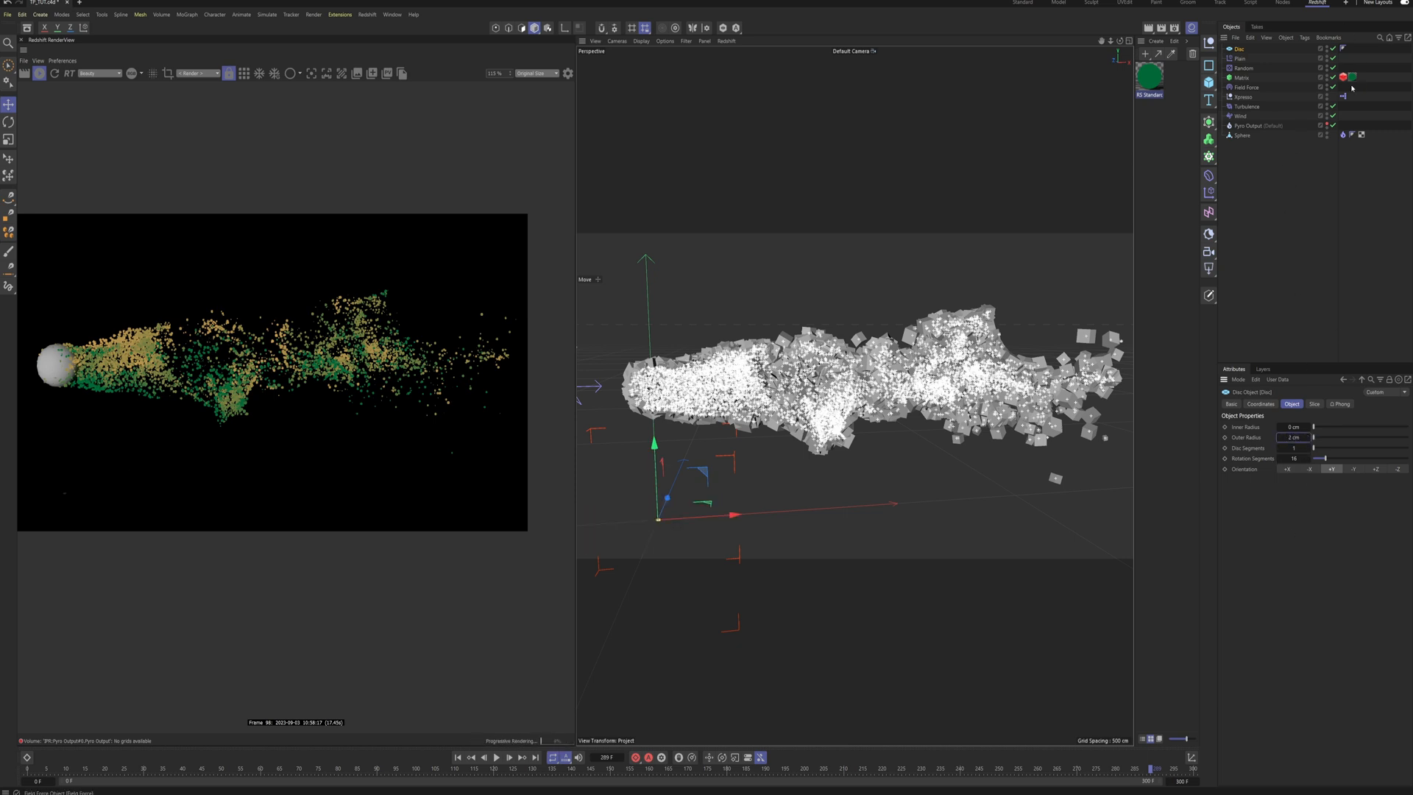
# Step: Set the Matrix's Redshift Object particle mode to Custom Objects, use the Disc as the custom object, and inspect the rendered discs
pyautogui.click(1342, 77)
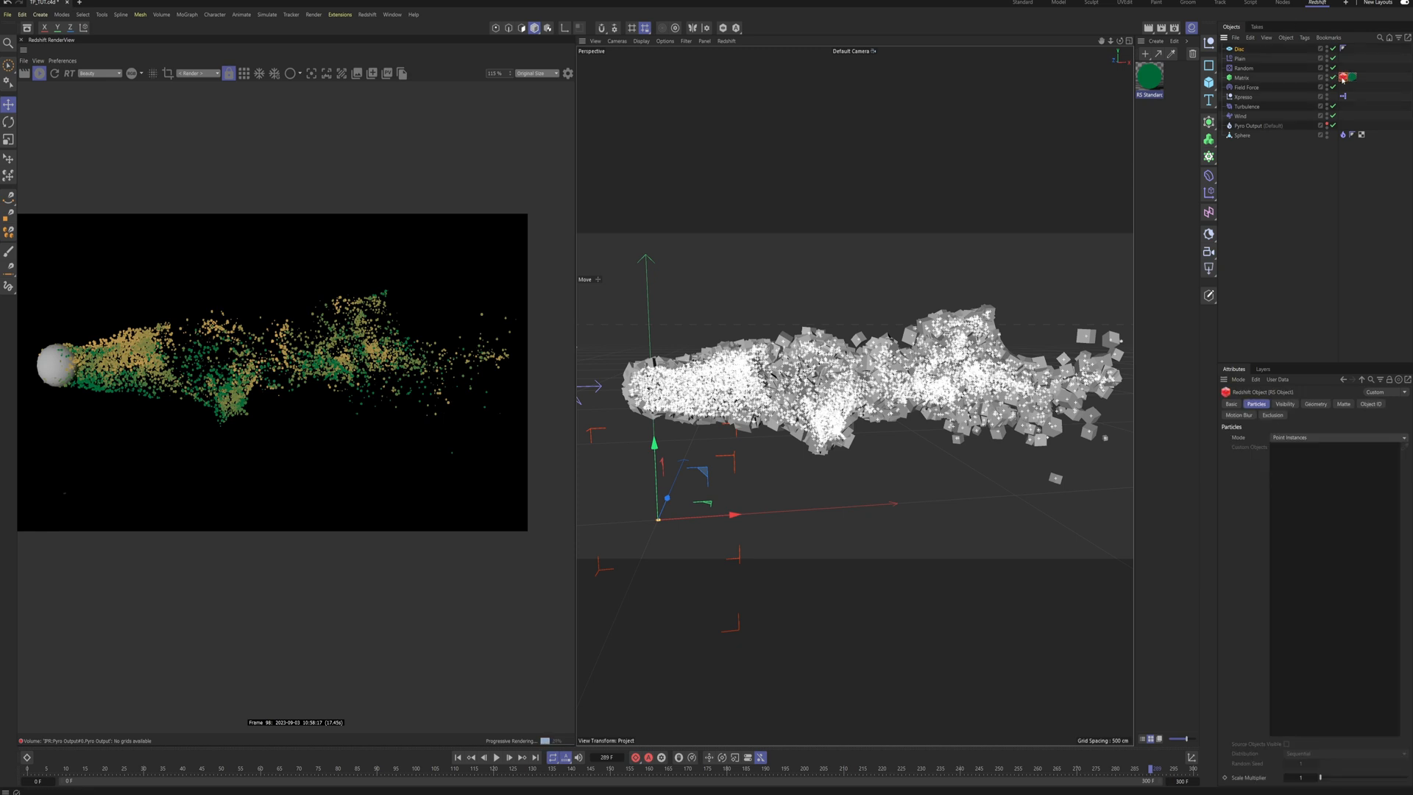
pyautogui.click(1313, 437)
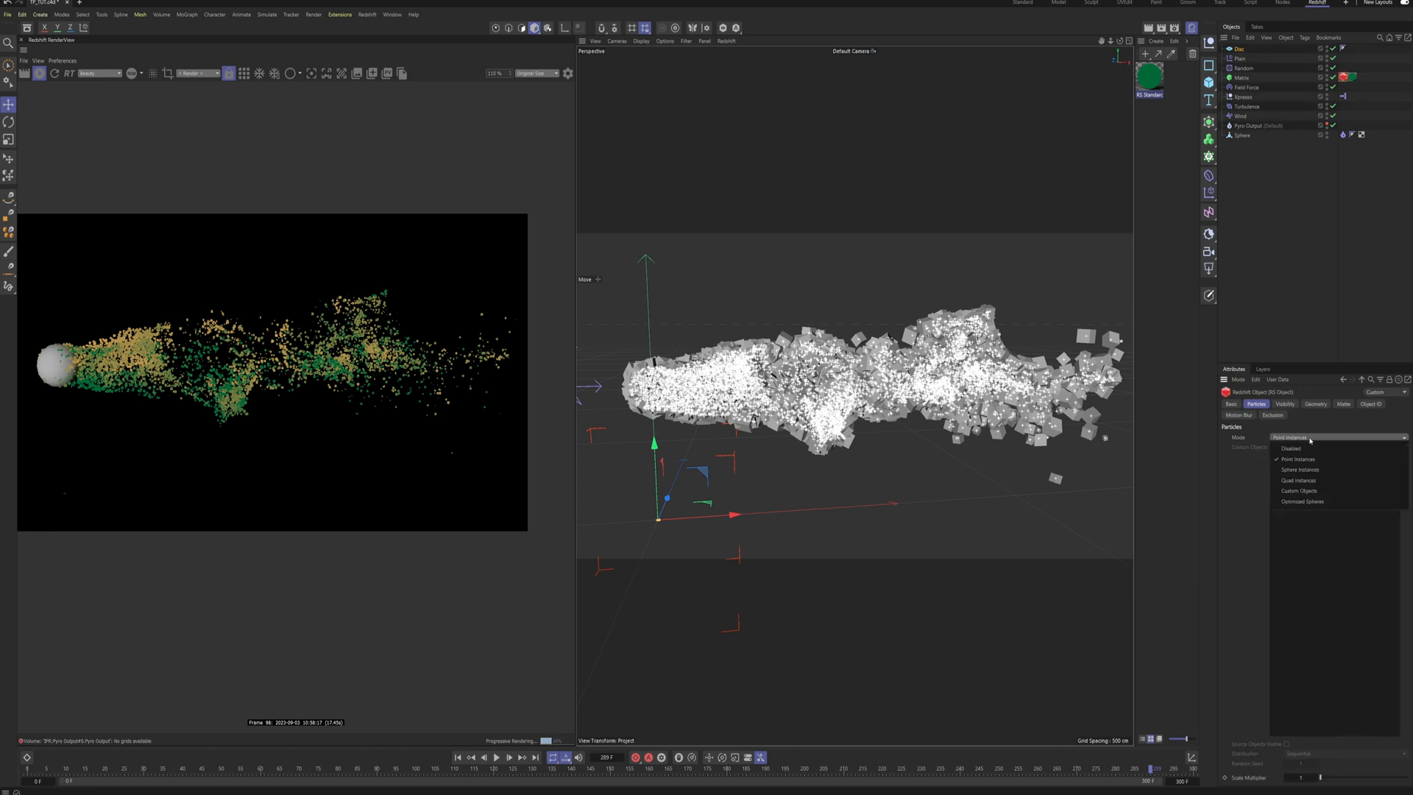
pyautogui.click(1299, 491)
pyautogui.moveTo(1239, 48); pyautogui.dragTo(1279, 447)
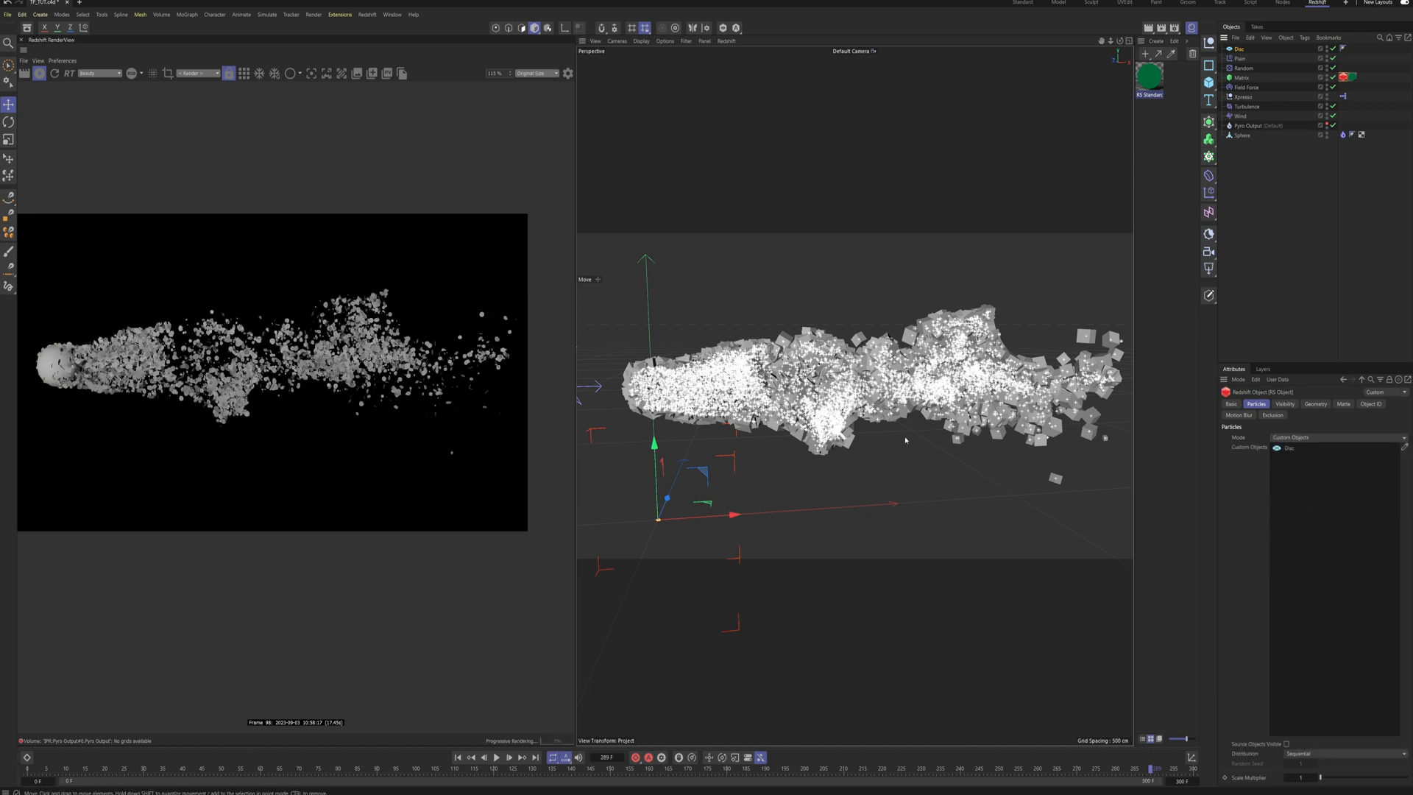
pyautogui.scroll(5, 905, 440)
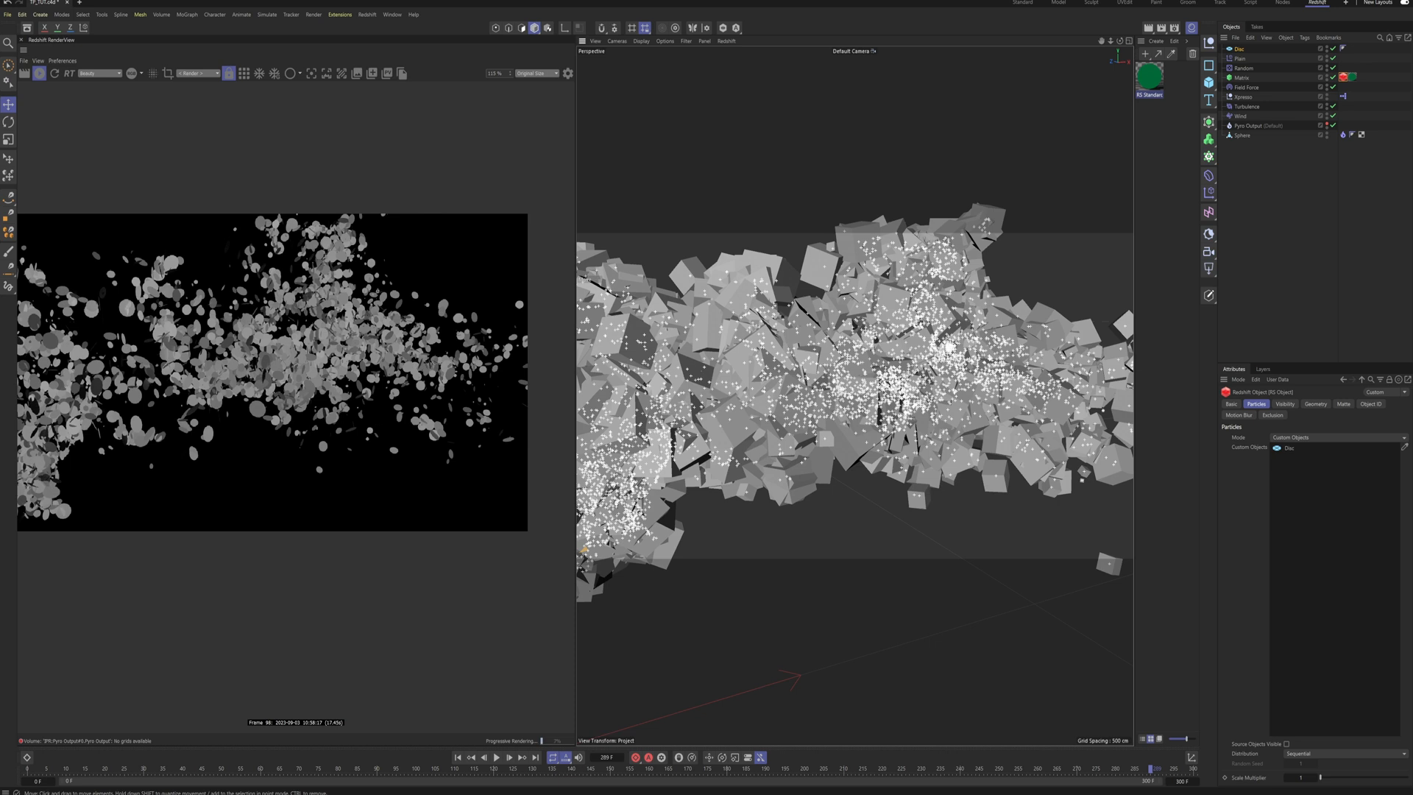
pyautogui.scroll(-6, 989, 386)
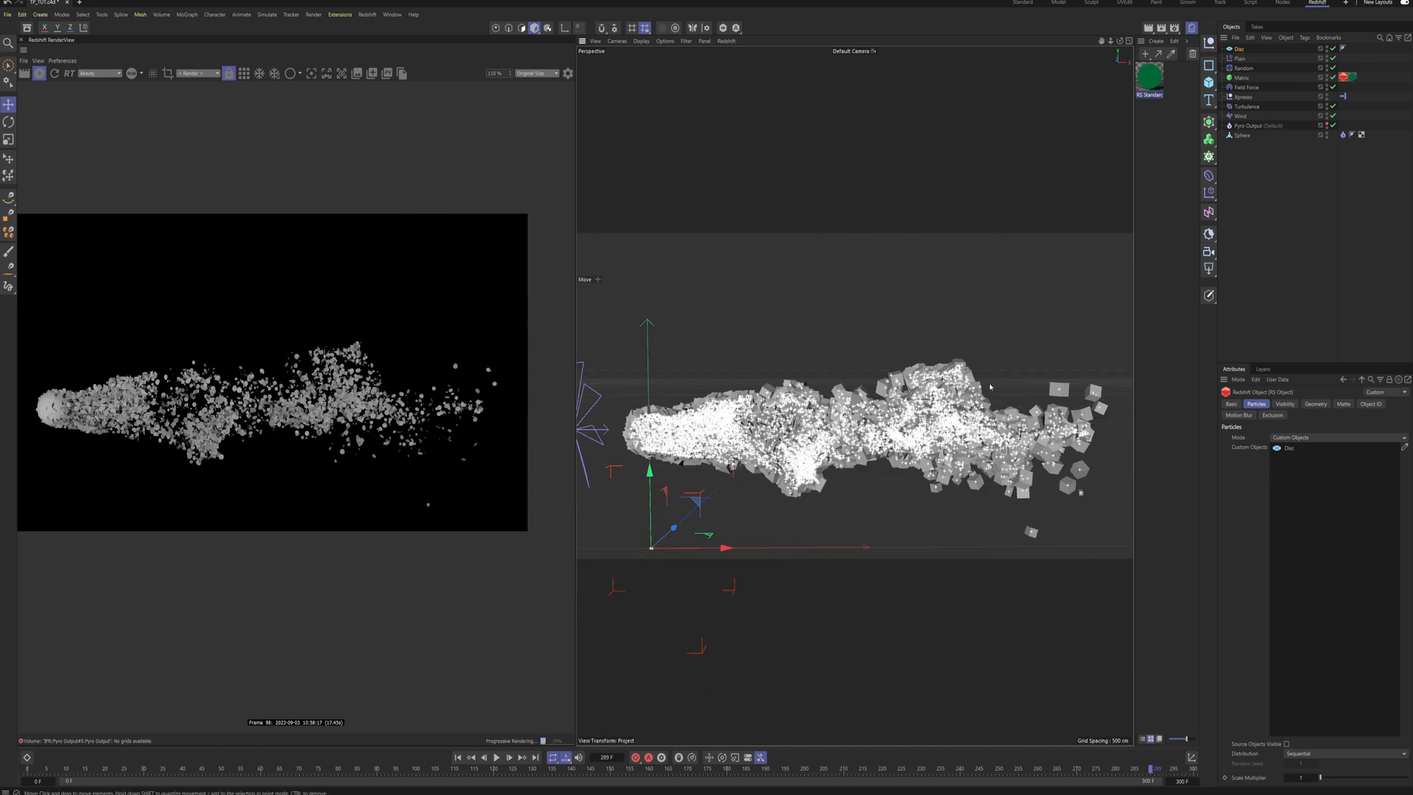
pyautogui.moveTo(452, 398); pyautogui.dragTo(498, 382, button='middle')
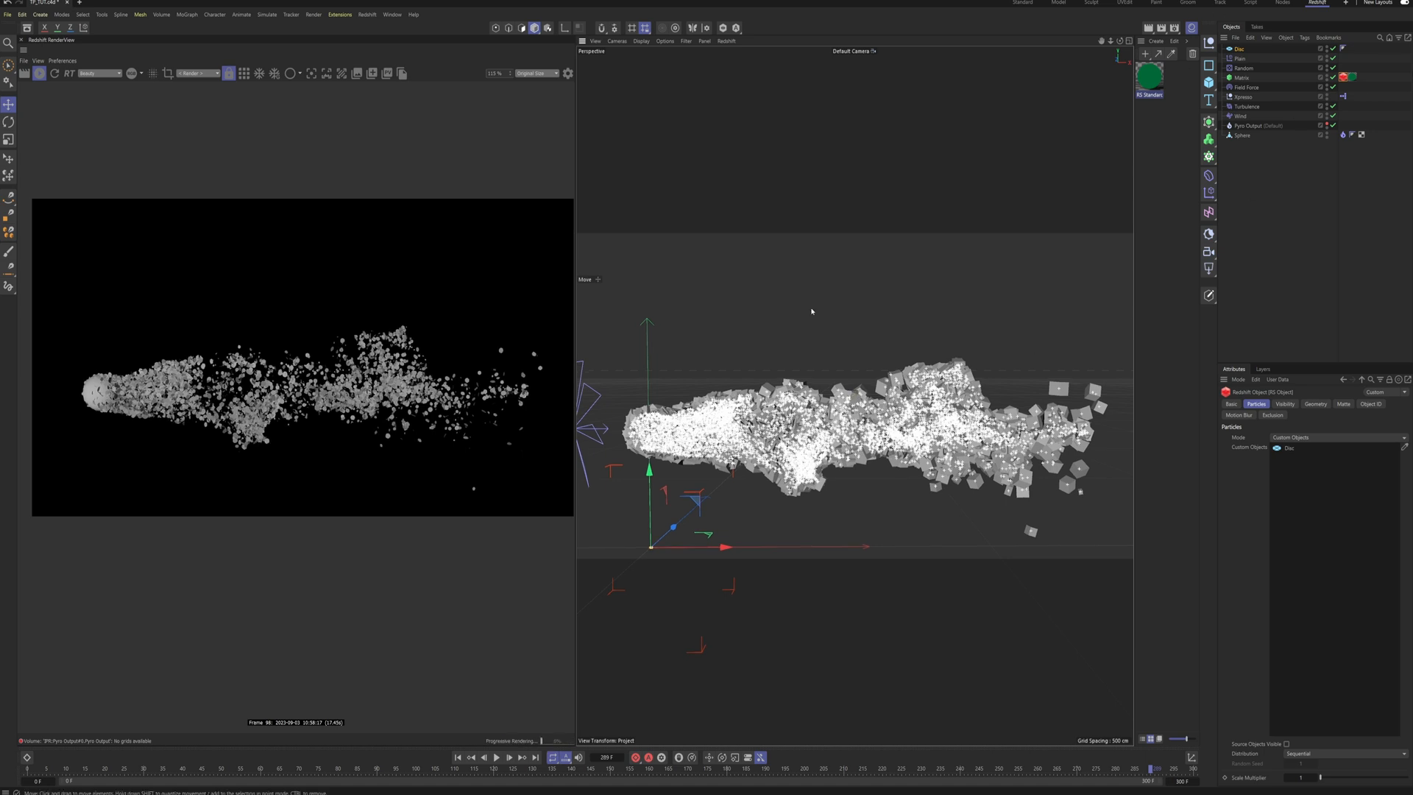
# Step: Transfer the RS Standard material from the Matrix to the Disc and place the Disc directly above the Matrix in the hierarchy
pyautogui.moveTo(1352, 77); pyautogui.dragTo(1353, 49)
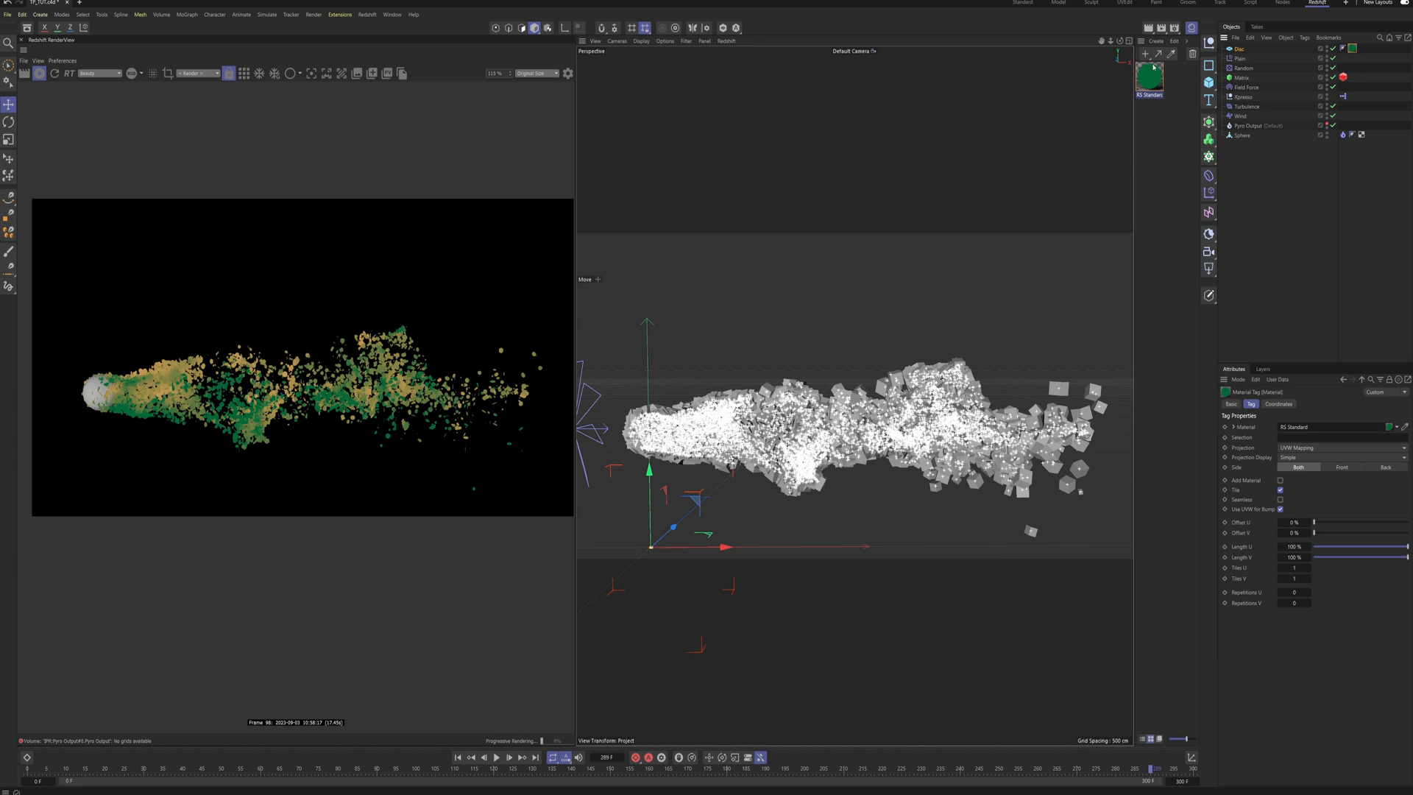
pyautogui.moveTo(1237, 50); pyautogui.dragTo(1245, 72)
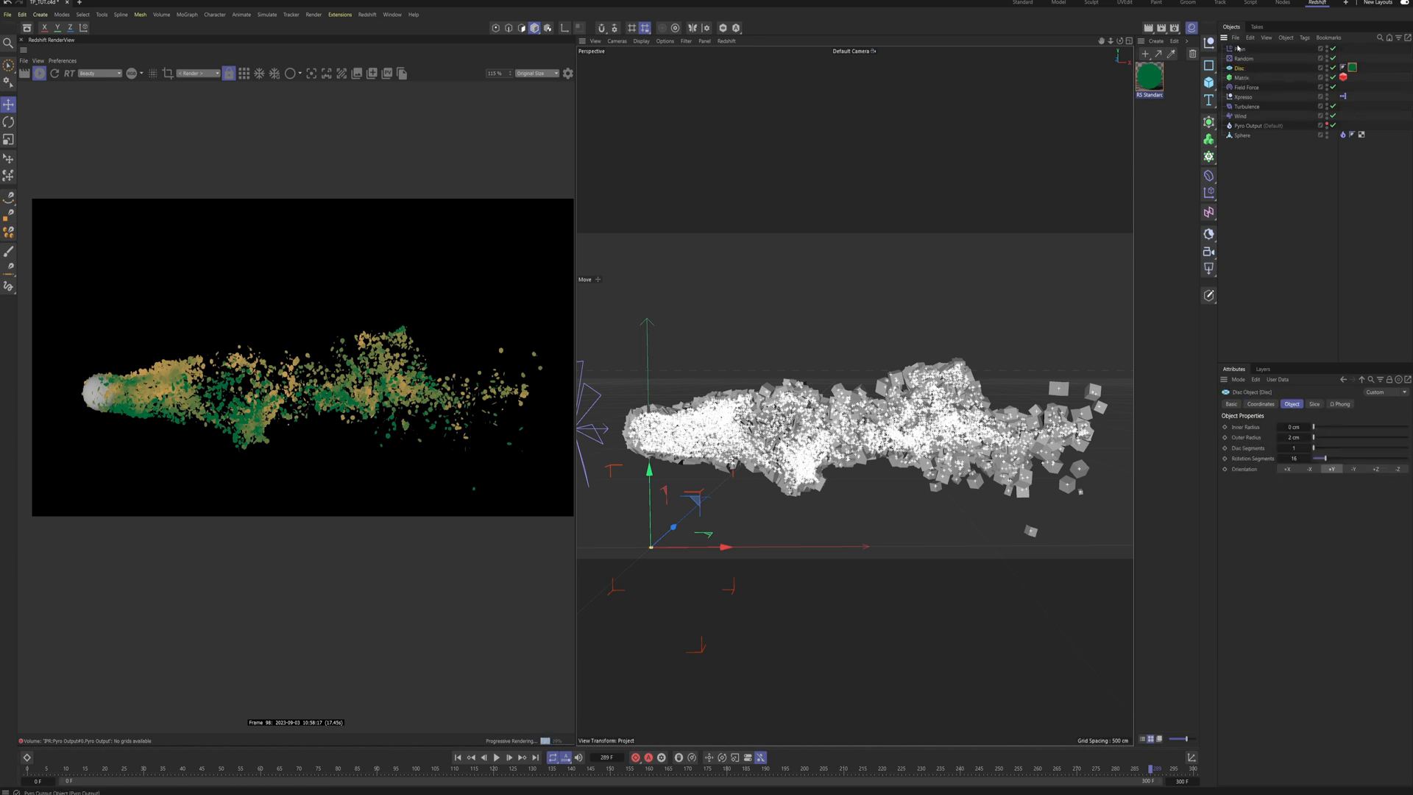
# Step: Reduce the Disc's outer radius so the particles render smaller
pyautogui.click(1289, 438)
pyautogui.press('Return')
pyautogui.click(1321, 307)
pyautogui.moveTo(846, 364)
pyautogui.keyDown('alt'); pyautogui.mouseDown()
pyautogui.moveTo(832, 398)
pyautogui.moveTo(838, 375)
pyautogui.mouseUp(); pyautogui.keyUp('alt')
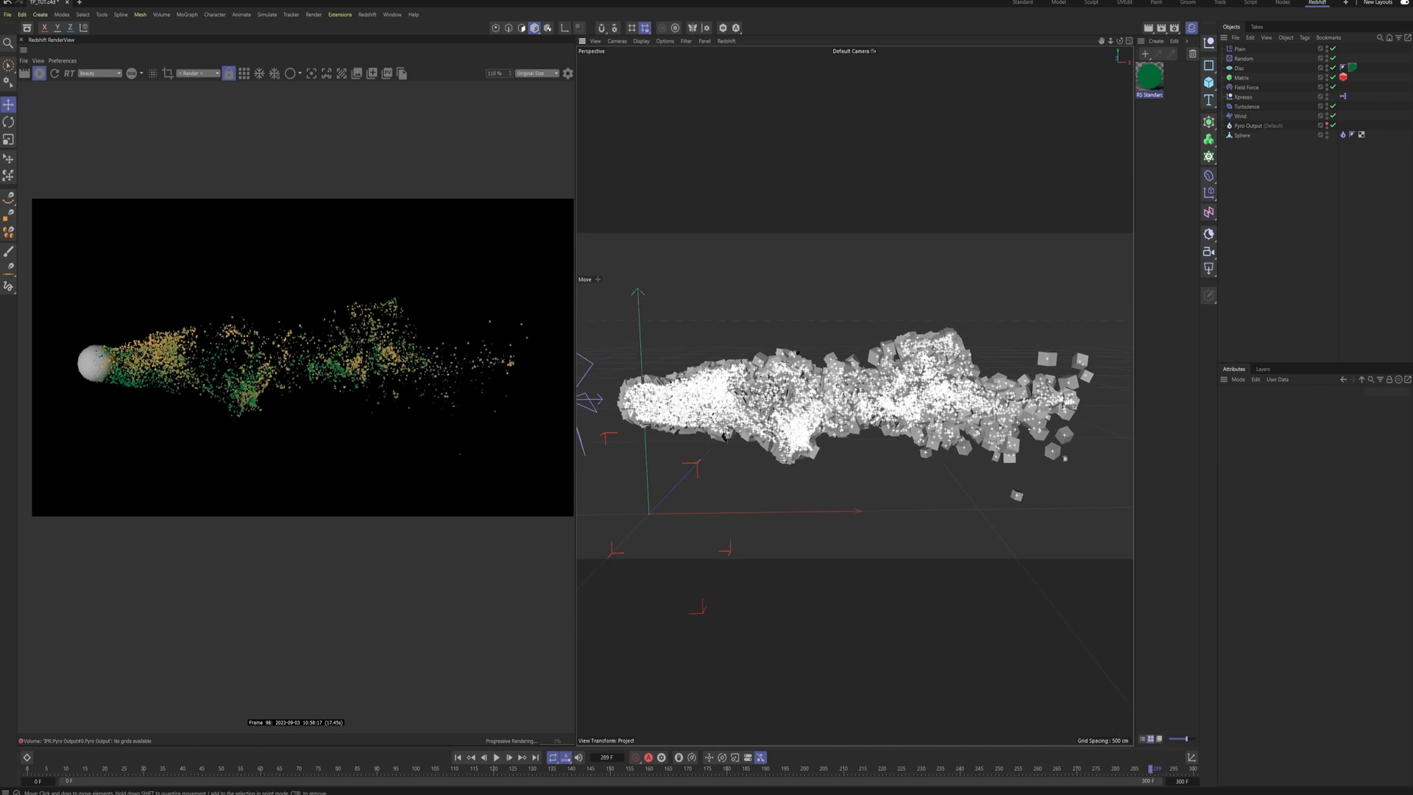
pyautogui.keyDown('alt'); pyautogui.moveTo(853, 406); pyautogui.dragTo(854, 396, button='middle'); pyautogui.keyUp('alt')
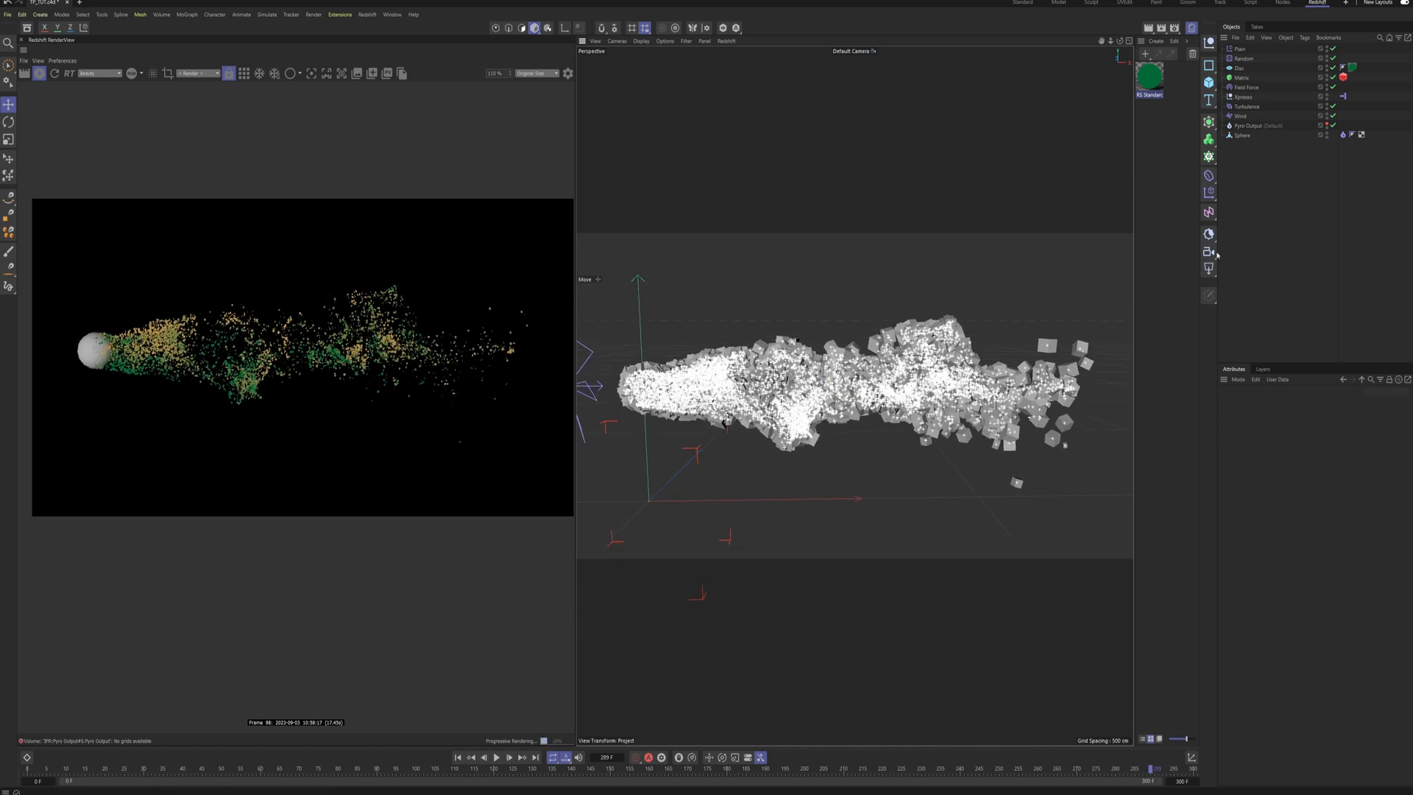
# Step: Add an RS Dome Light, assign an HDR_Light_Studio image from the asset library as its texture, and disable its background
pyautogui.moveTo(1208, 268); pyautogui.dragTo(1250, 366)
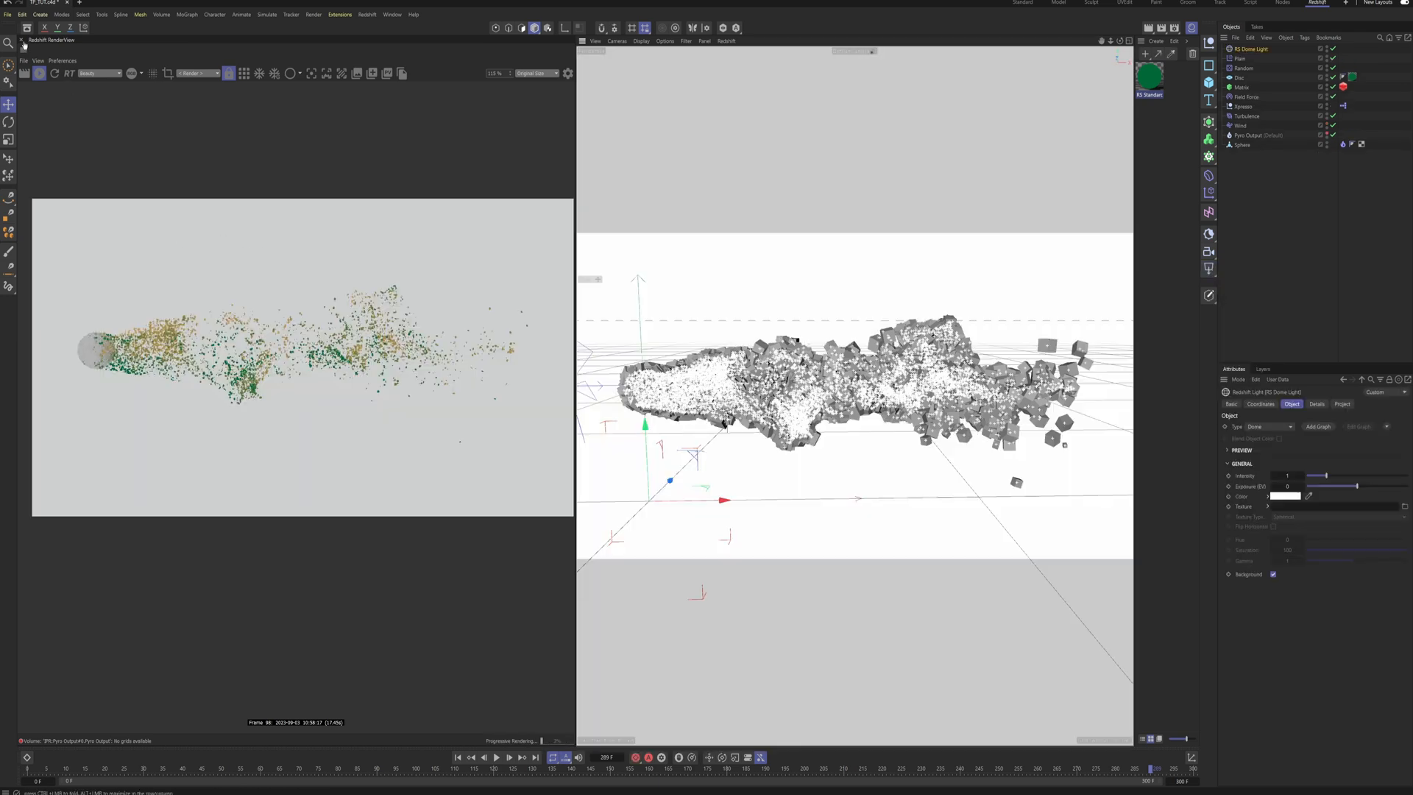
pyautogui.hotkey('shift', 'F8')
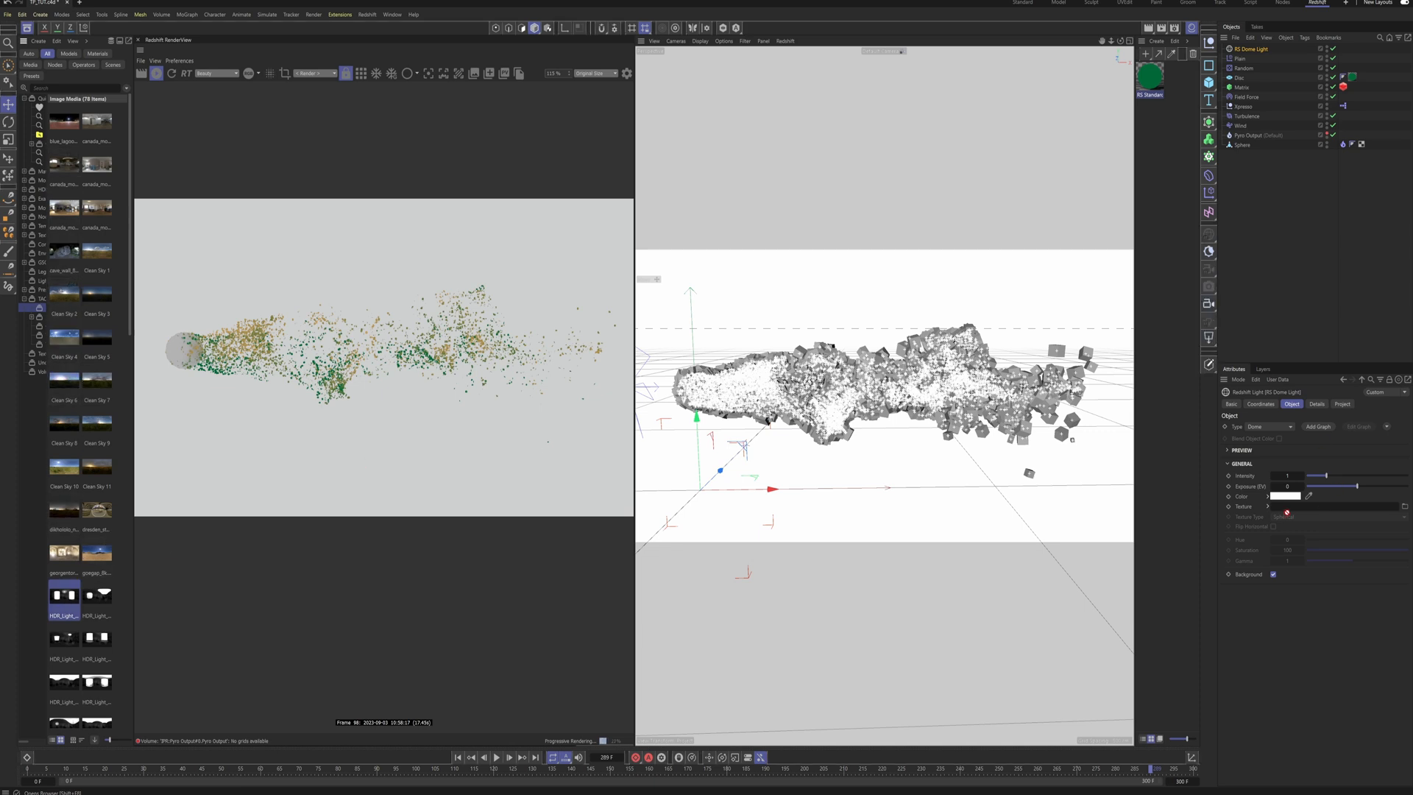
pyautogui.moveTo(1289, 509); pyautogui.dragTo(1289, 508)
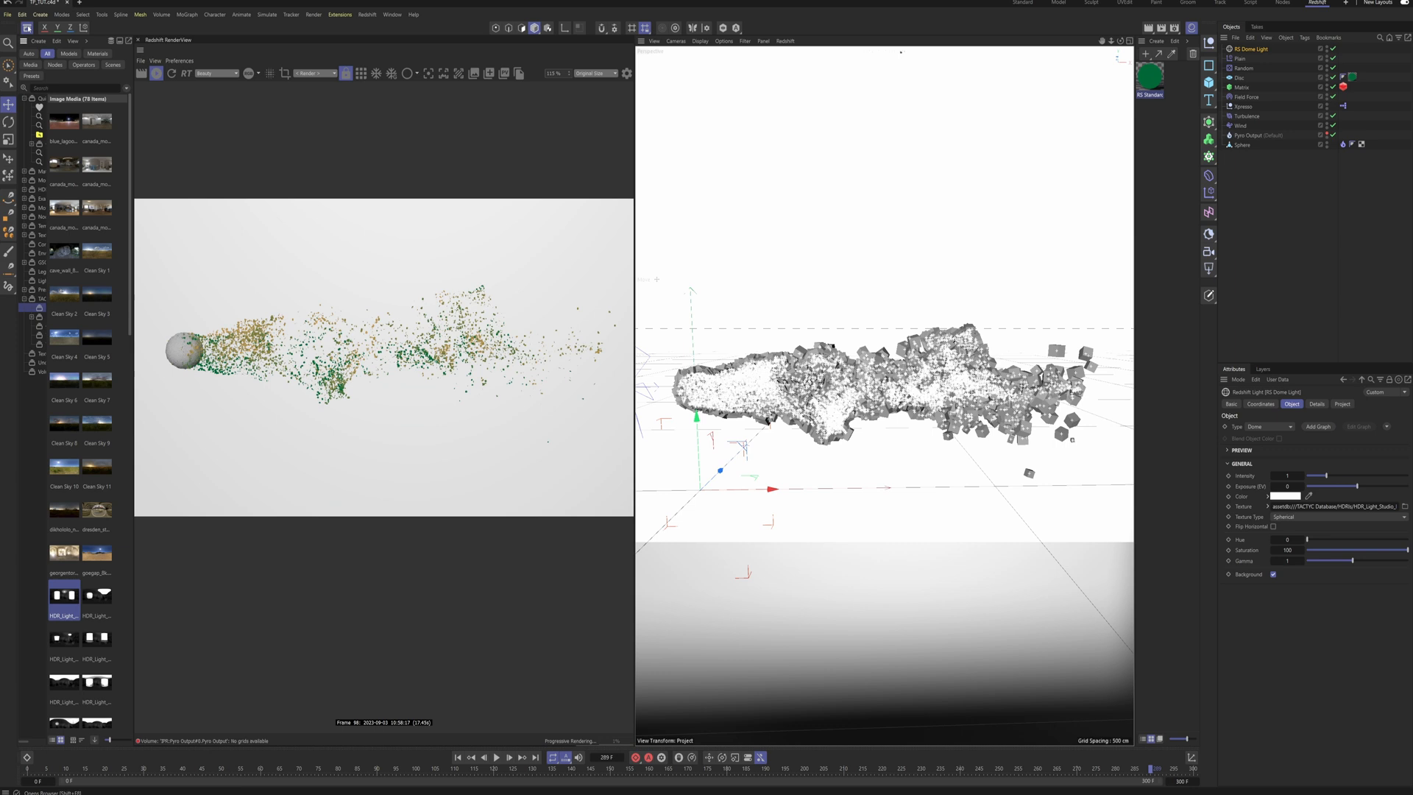
pyautogui.hotkey('shift', 'F8')
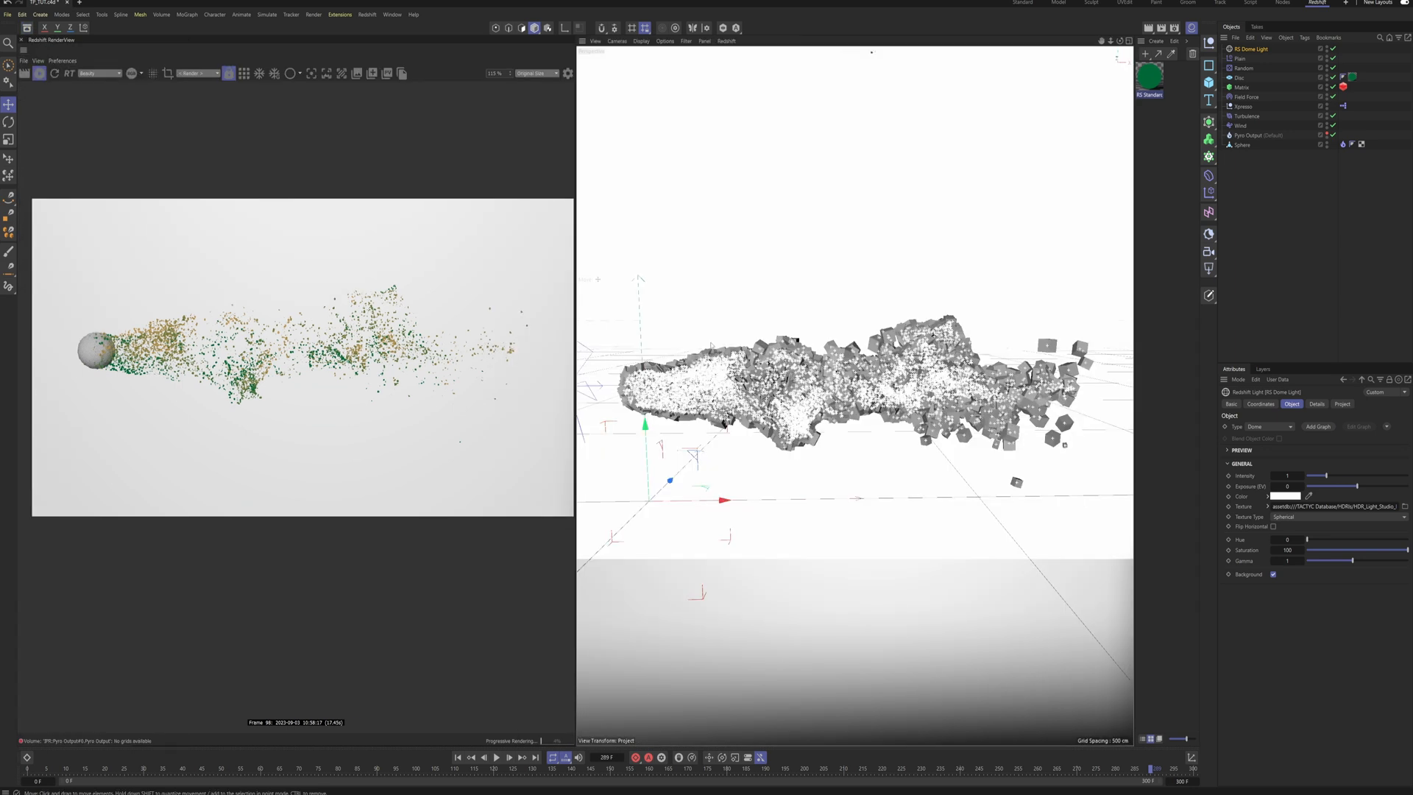
pyautogui.click(1273, 574)
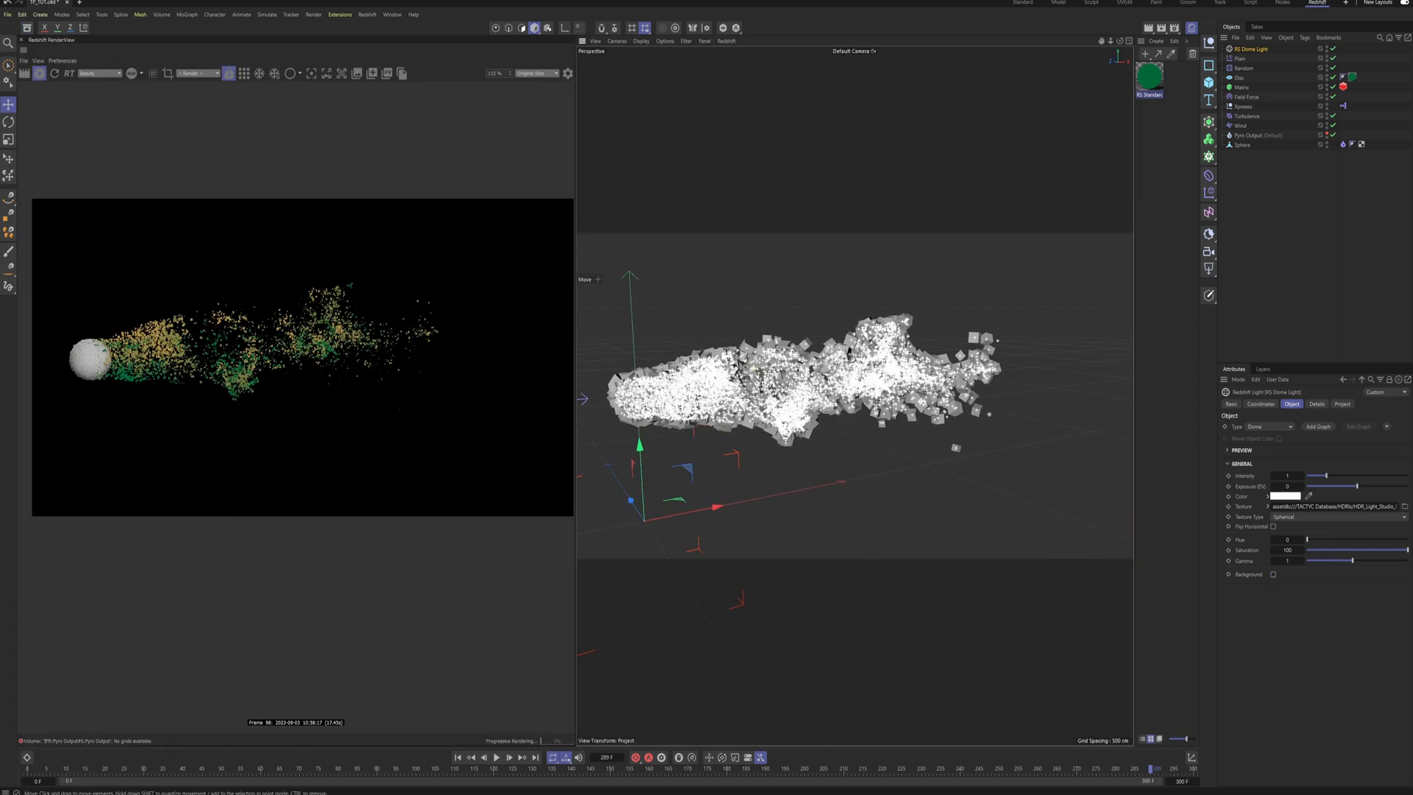
pyautogui.scroll(3, 753, 374)
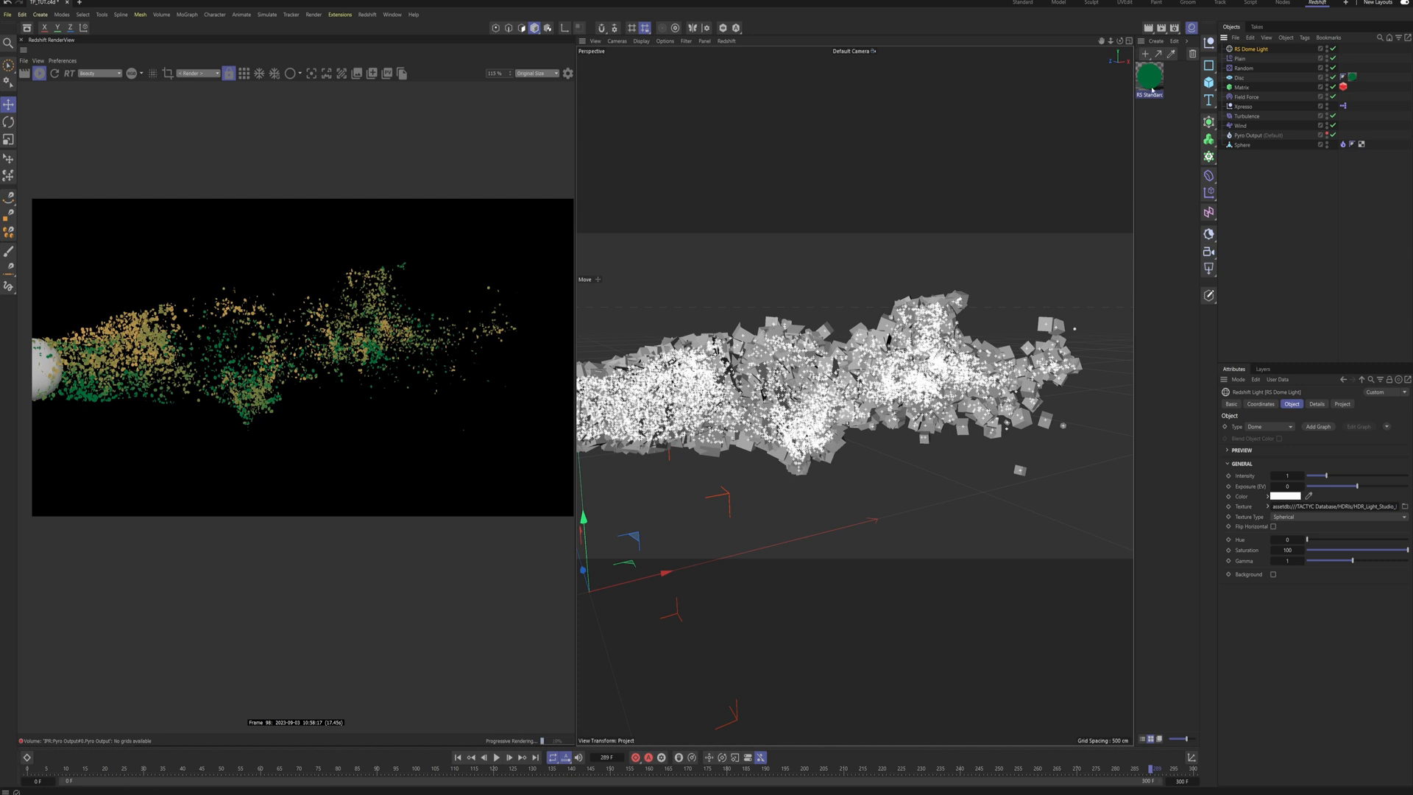
# Step: In the RS Standard graph, route the RS Ramp through the RS Standard Material's base color to the Output's surface and space out the nodes
pyautogui.doubleClick(1152, 80)
pyautogui.moveTo(329, 3); pyautogui.dragTo(888, 84)
pyautogui.moveTo(819, 281); pyautogui.dragTo(767, 318)
pyautogui.moveTo(810, 339)
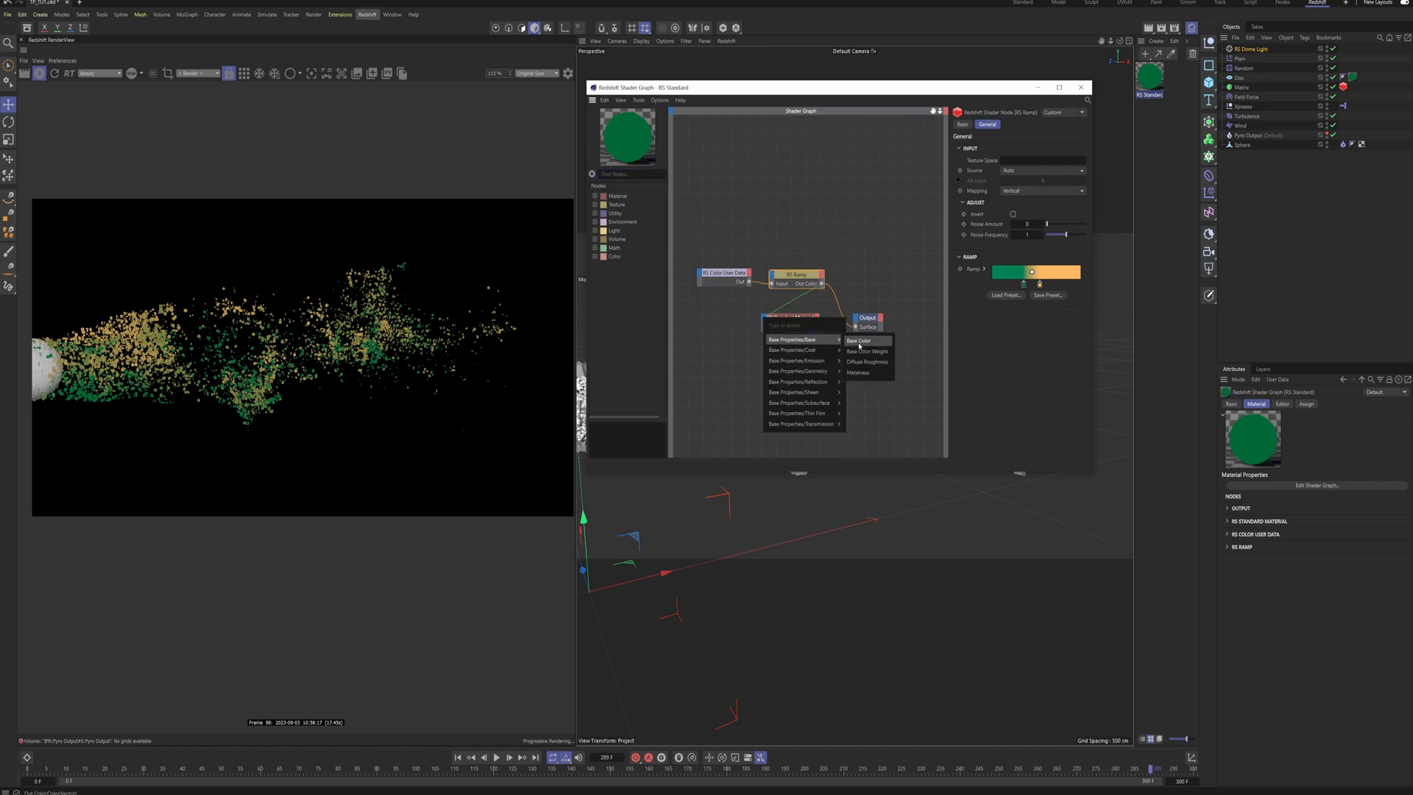
pyautogui.click(859, 340)
pyautogui.moveTo(851, 321); pyautogui.dragTo(896, 323)
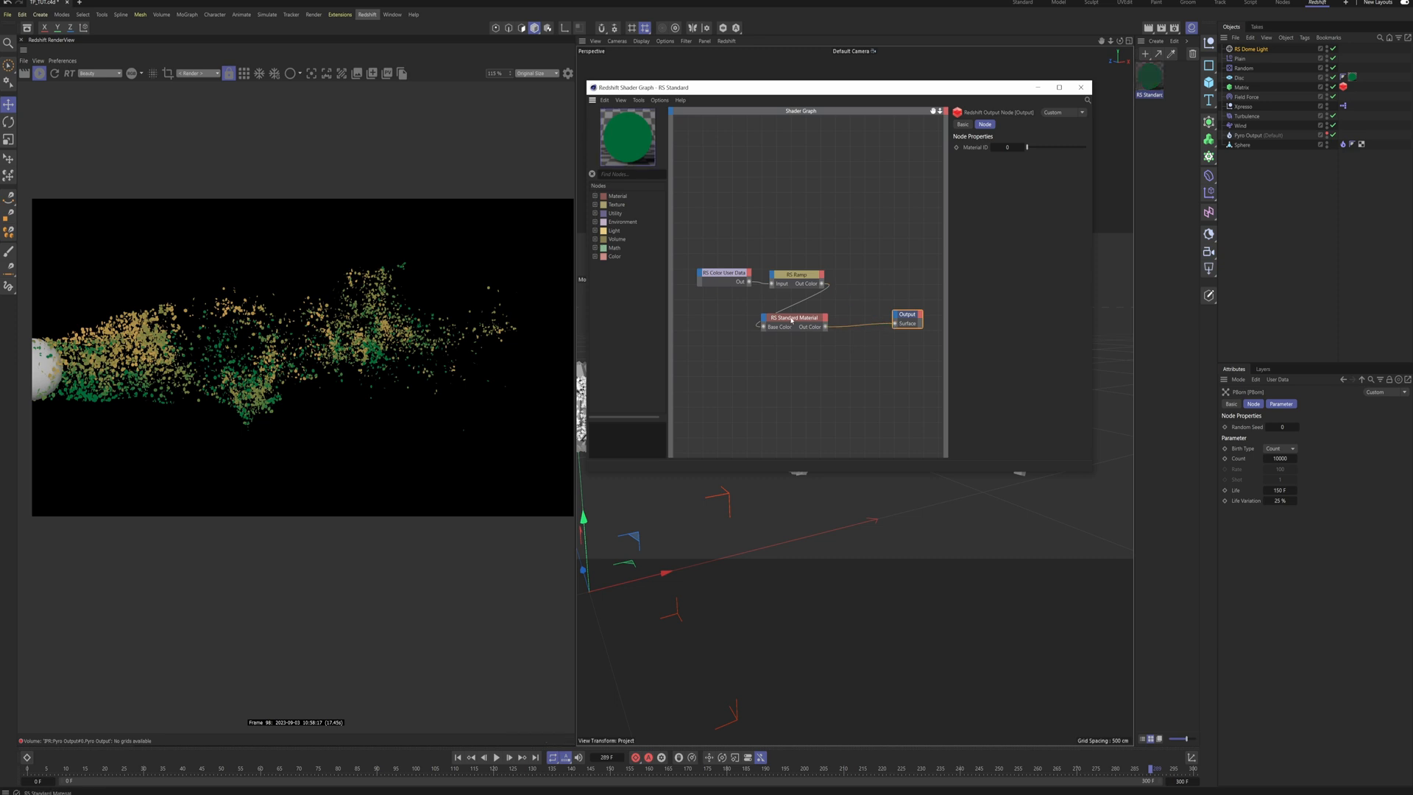
pyautogui.click(792, 319)
pyautogui.moveTo(807, 325); pyautogui.dragTo(843, 325)
pyautogui.click(724, 277)
pyautogui.moveTo(797, 277); pyautogui.dragTo(763, 276)
# Step: Set the RS Standard Material's metalness to 1, increase its reflection roughness, and close the shader graph
pyautogui.click(845, 319)
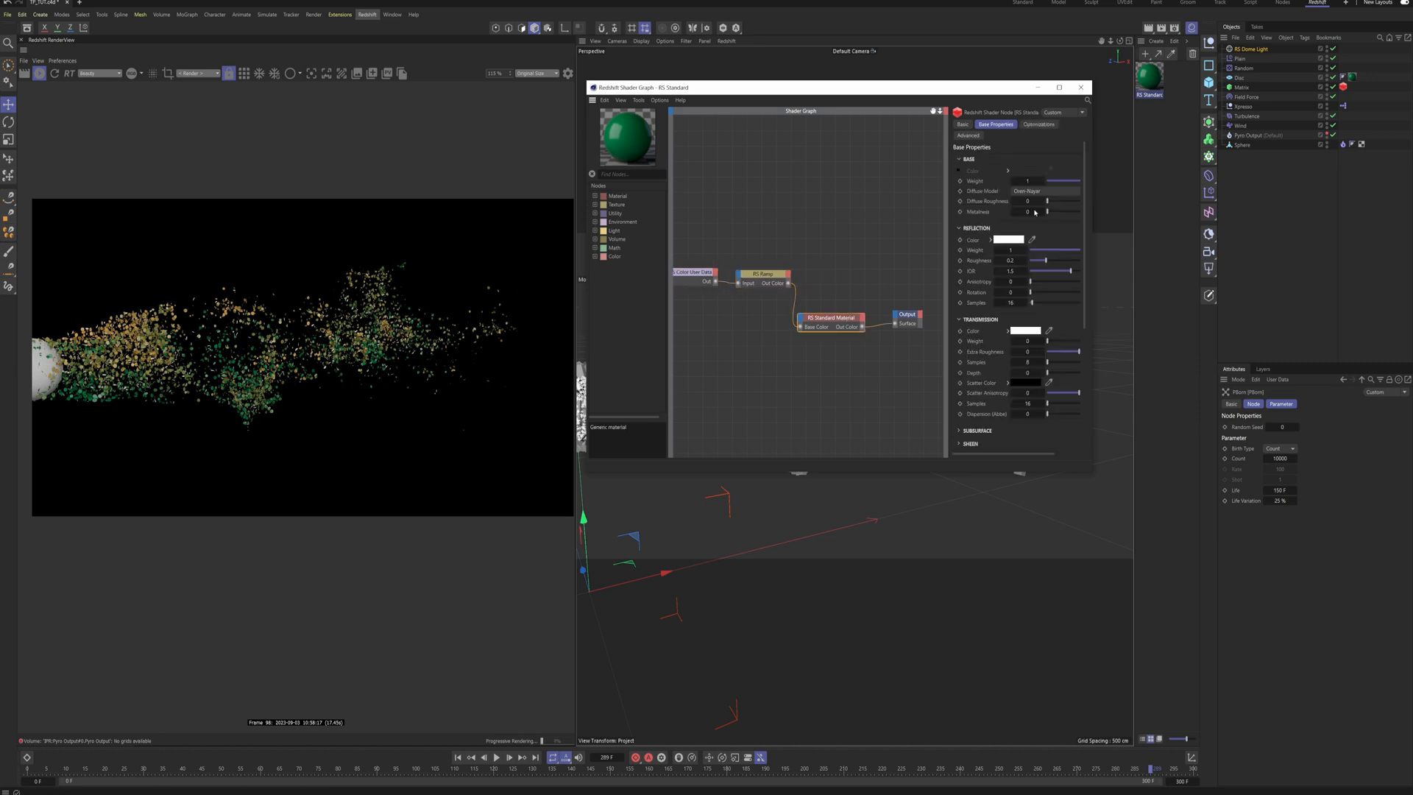
pyautogui.moveTo(1094, 200); pyautogui.dragTo(1166, 201)
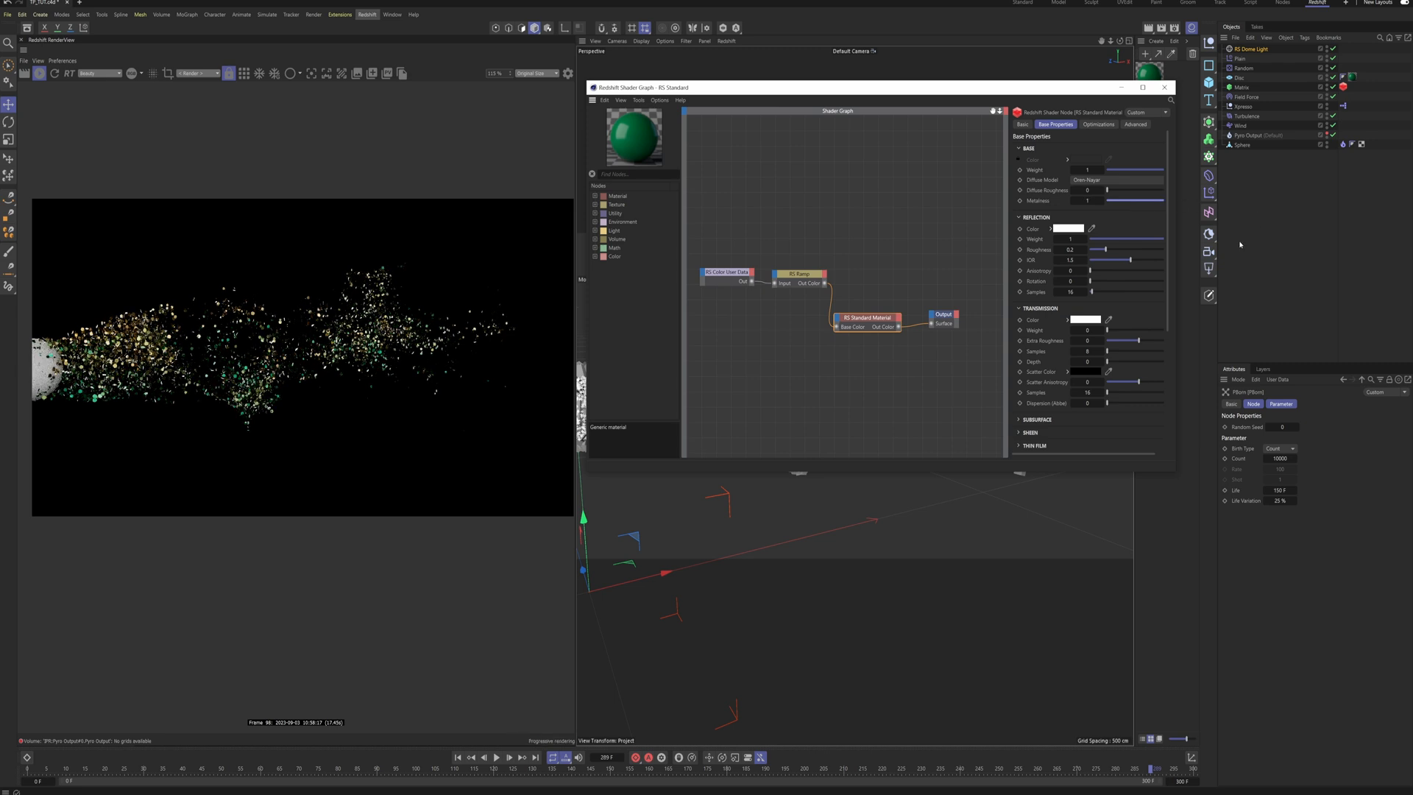
pyautogui.moveTo(1105, 250); pyautogui.dragTo(1123, 250)
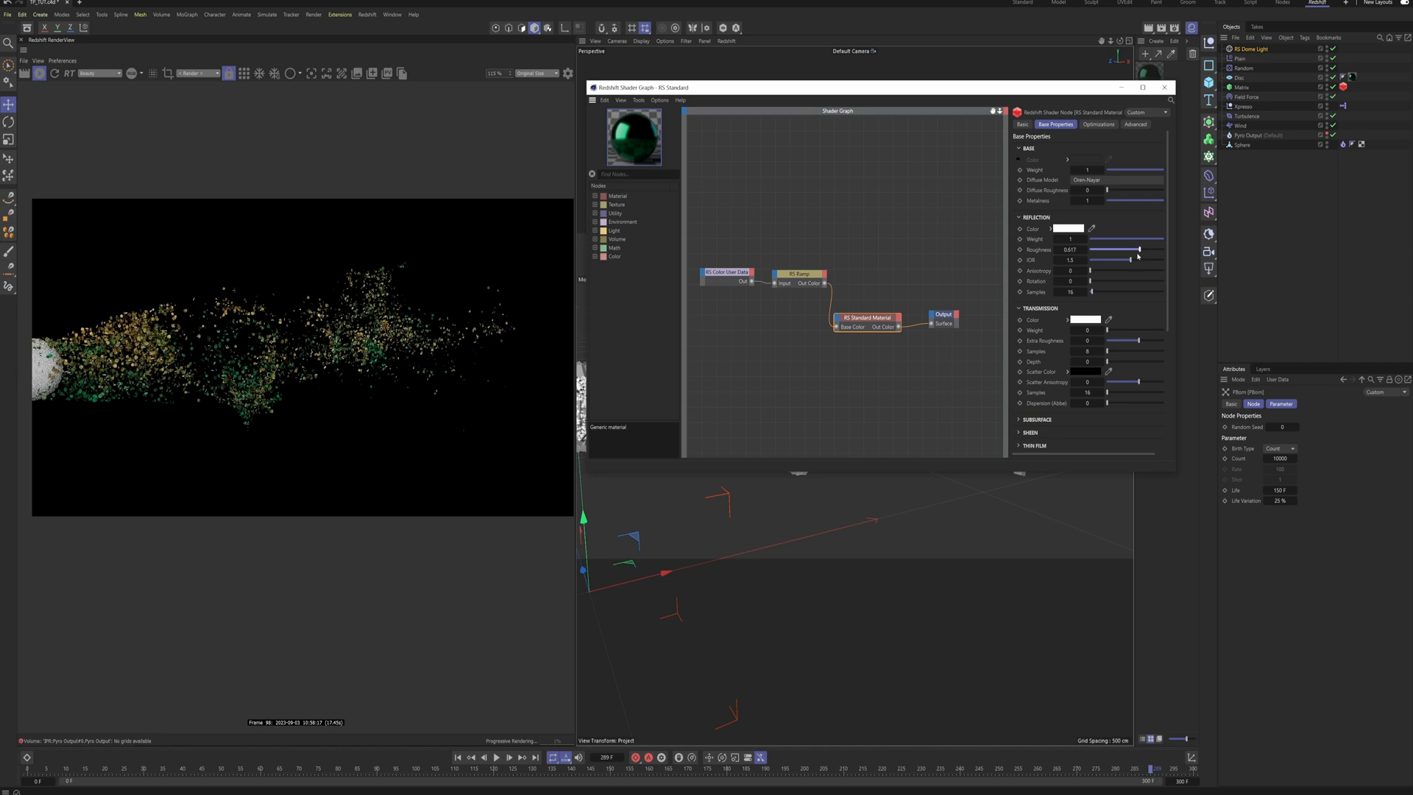
pyautogui.moveTo(1124, 255); pyautogui.dragTo(1125, 256)
pyautogui.click(1164, 87)
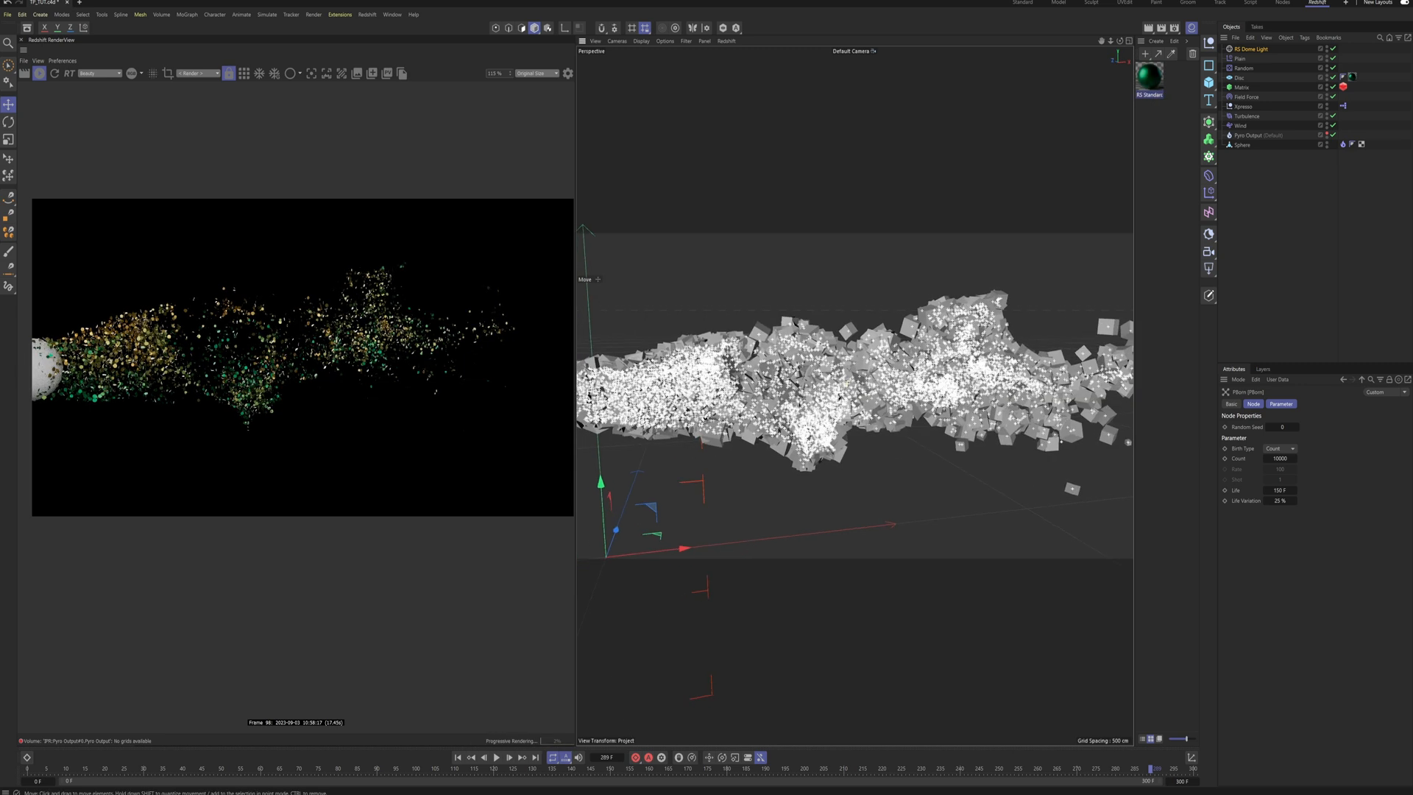
# Step: Enable the Streak post effect in the Redshift RenderView and set the streak threshold to 2
pyautogui.click(568, 73)
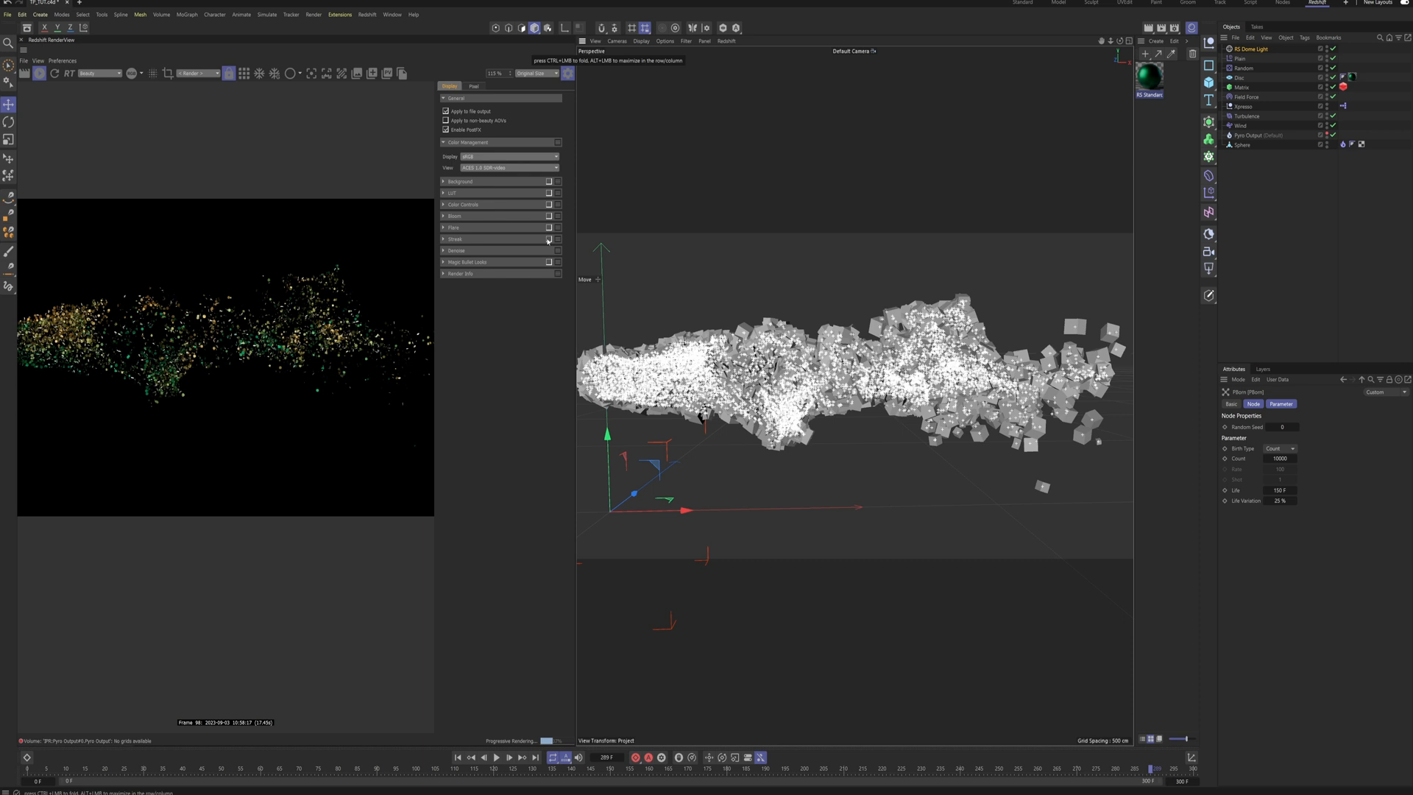
pyautogui.click(456, 238)
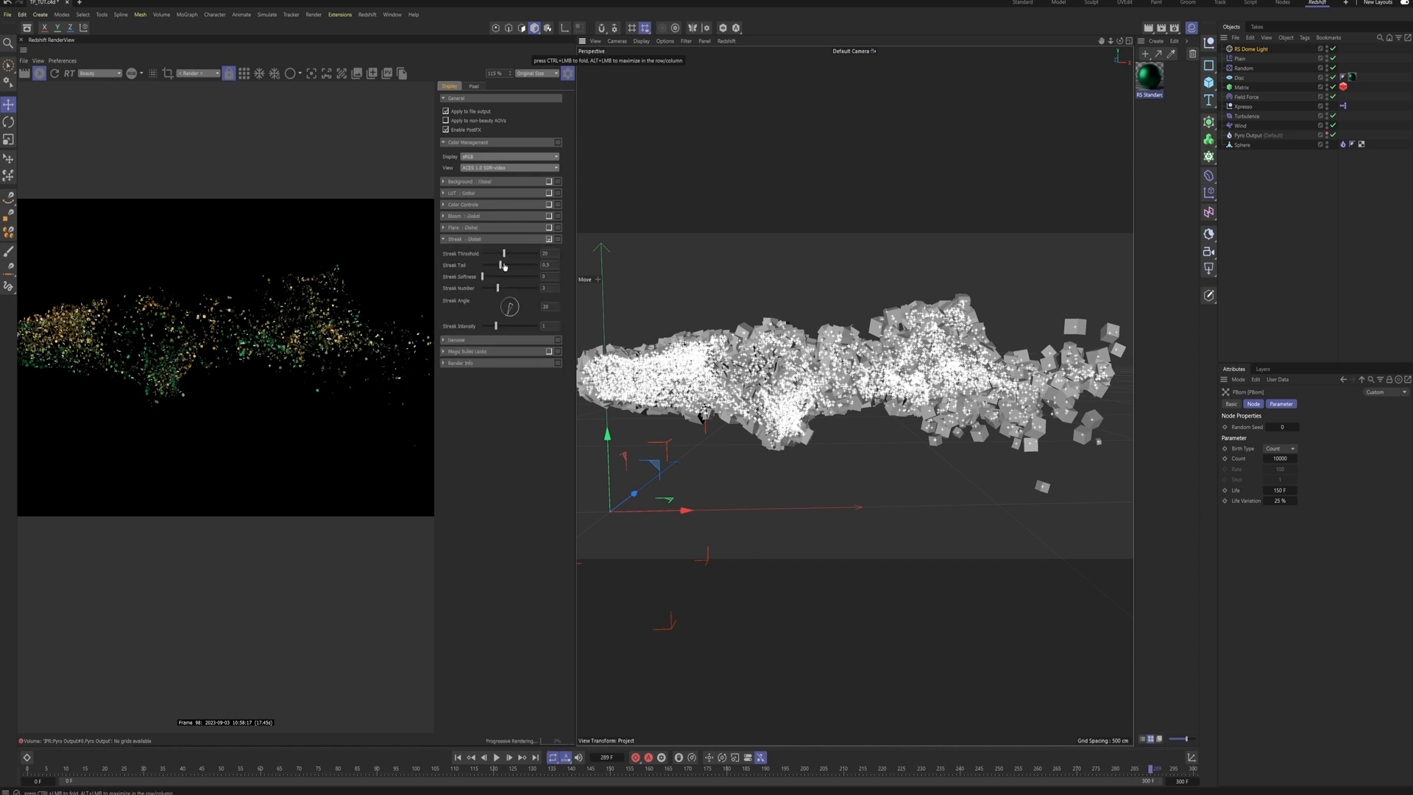
pyautogui.moveTo(493, 254); pyautogui.dragTo(484, 257)
pyautogui.write('2')
pyautogui.press('Return')
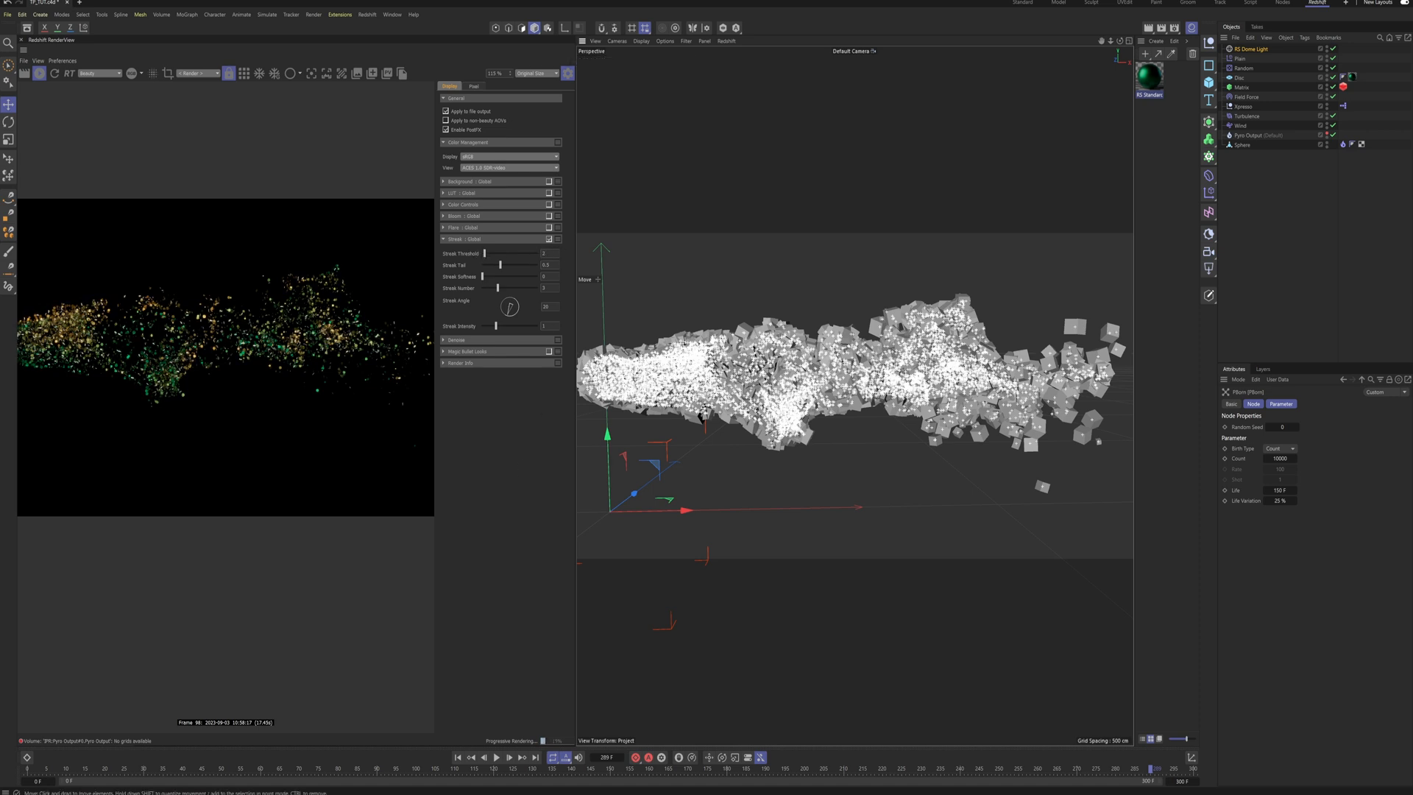
# Step: Set the RS Dome Light's intensity to 2
pyautogui.click(1251, 49)
pyautogui.click(1292, 473)
pyautogui.write('2')
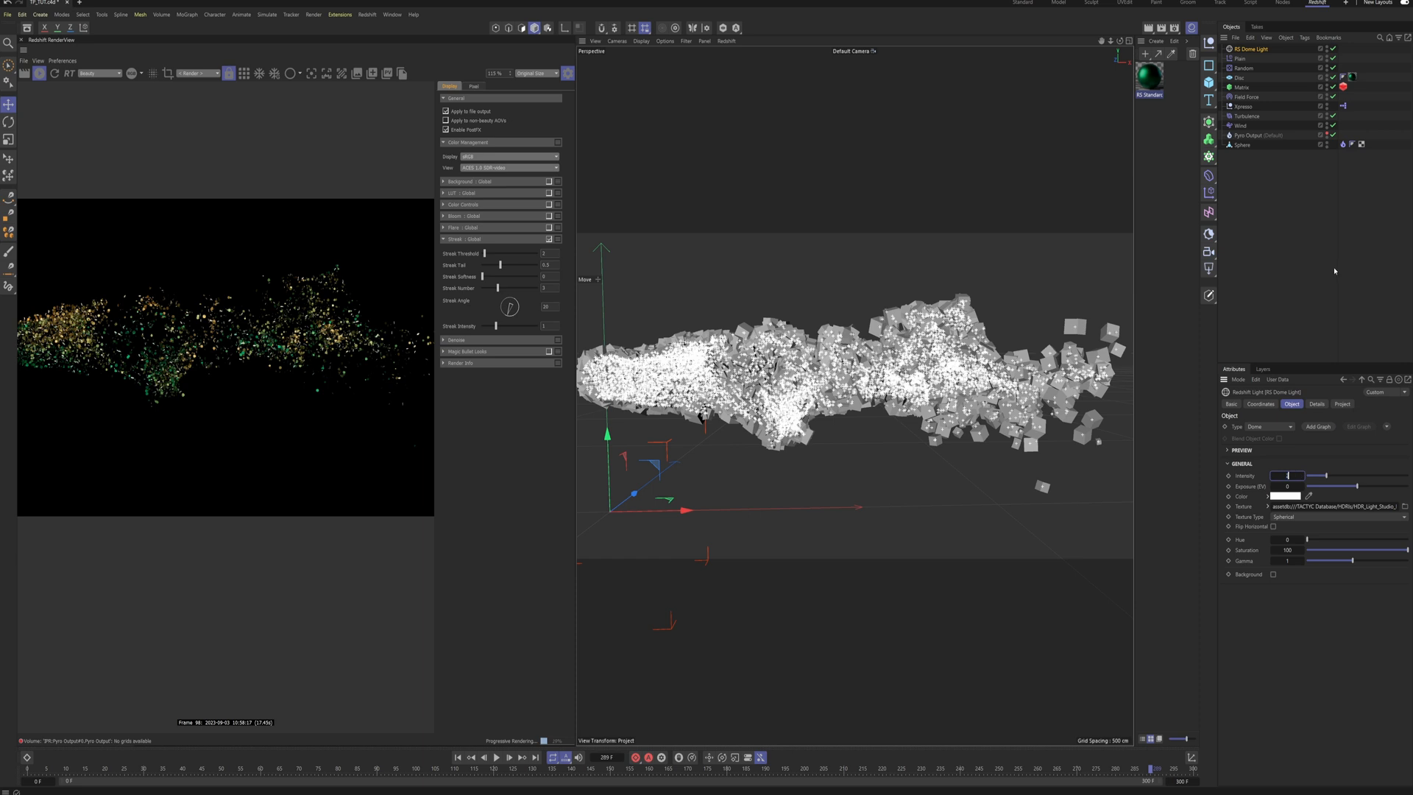
pyautogui.click(1334, 271)
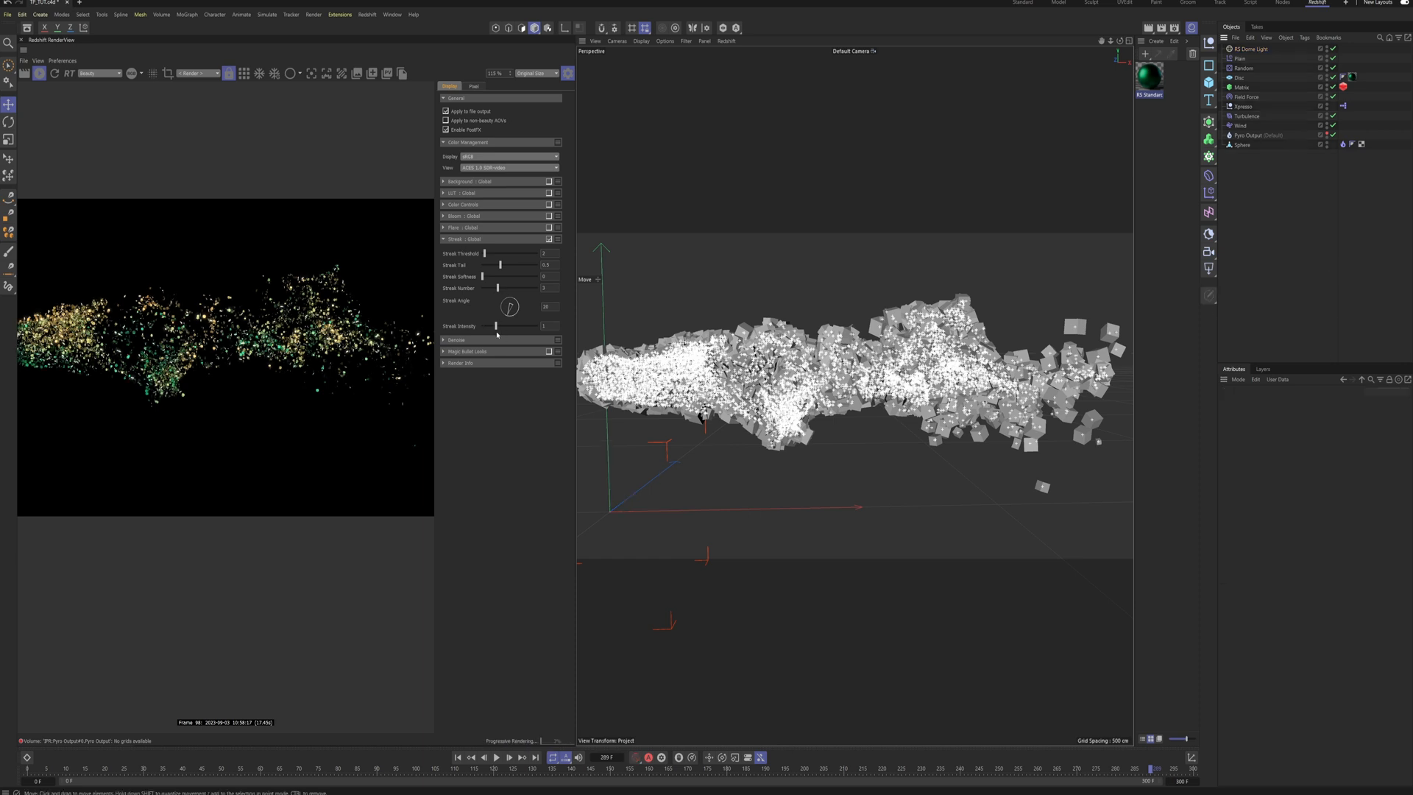
# Step: Raise the streak intensity to about 1.8, slightly increase the streak tail, and close the RenderView settings
pyautogui.moveTo(496, 325); pyautogui.dragTo(524, 325)
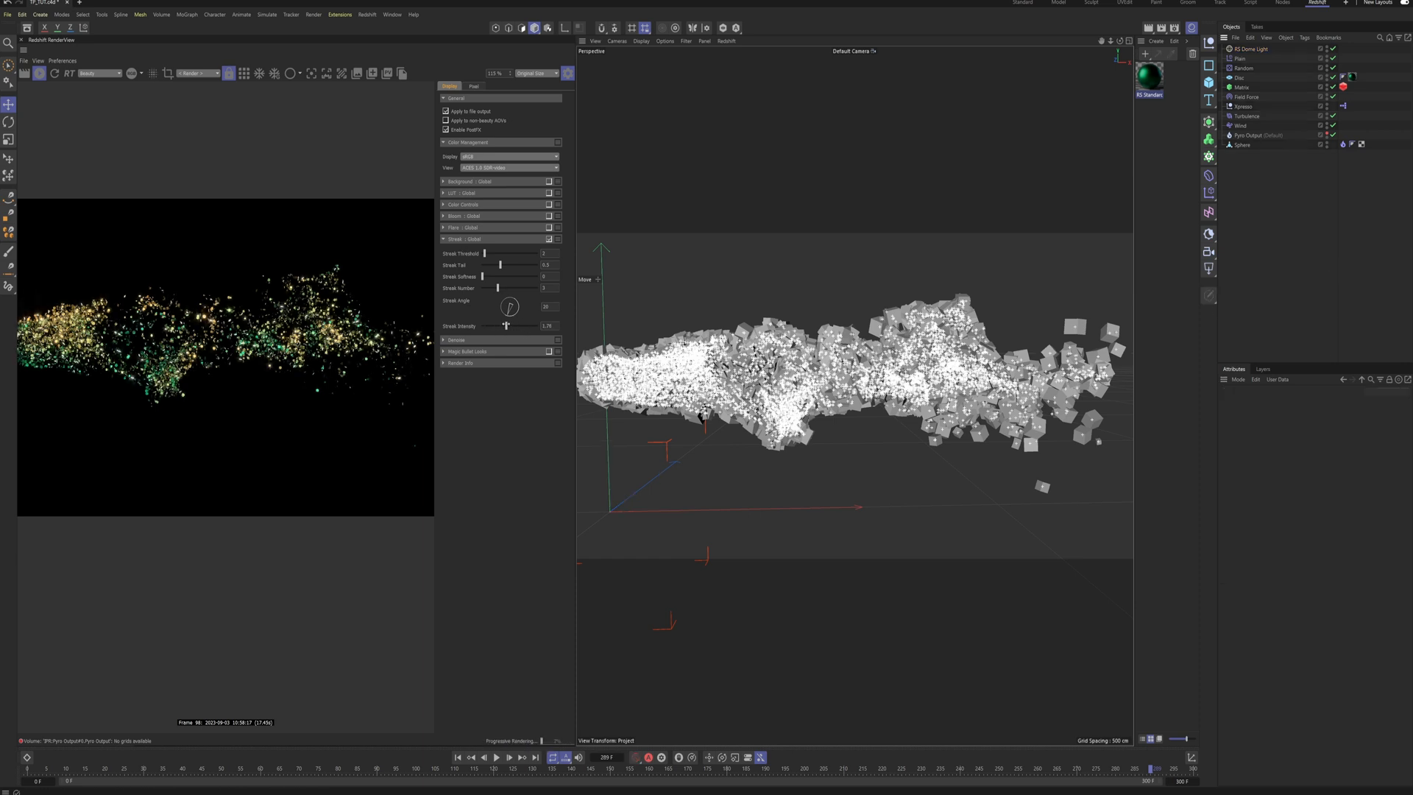
pyautogui.moveTo(501, 264); pyautogui.dragTo(505, 264)
pyautogui.scroll(-3, 251, 321)
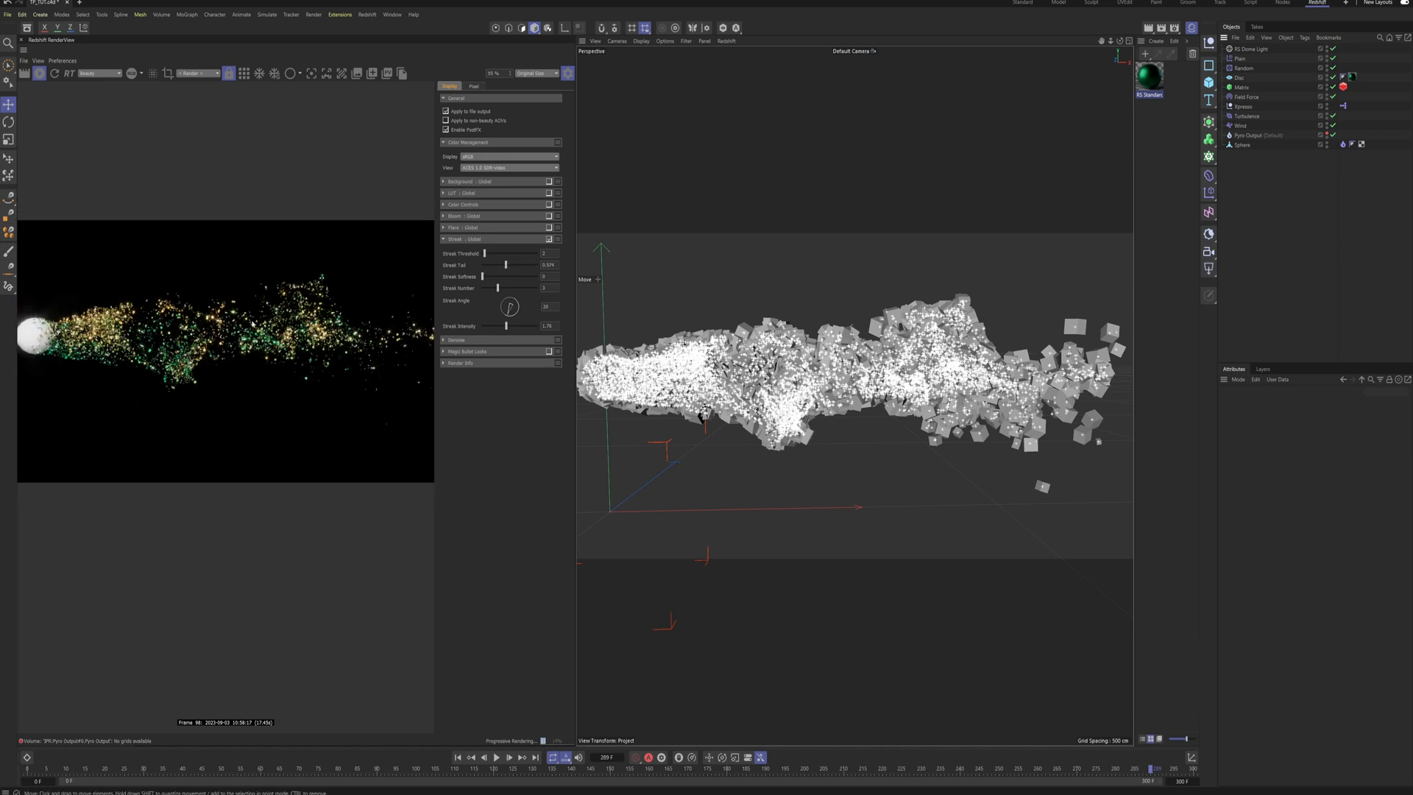
pyautogui.click(569, 75)
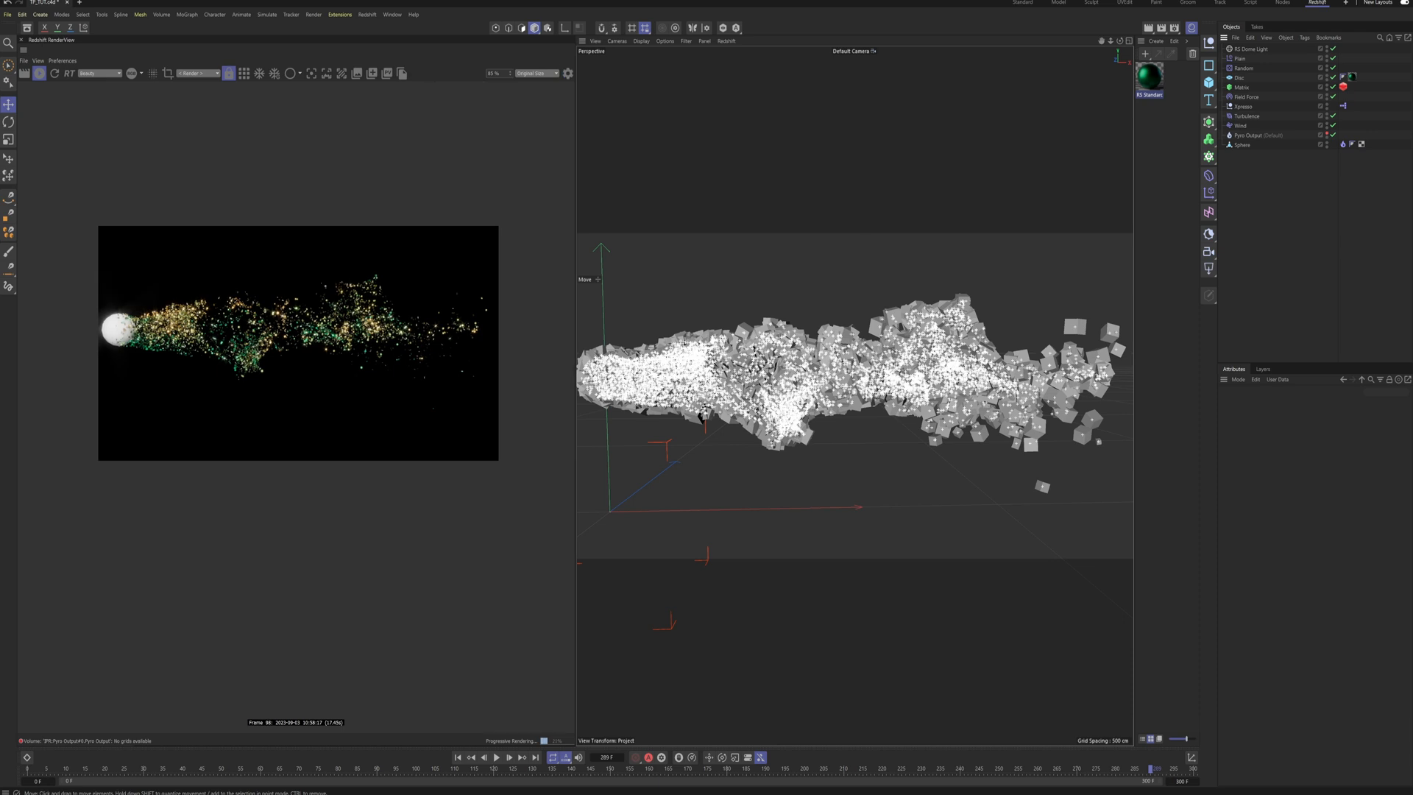
# Step: Play the simulation and examine the glittering discs in the Redshift render at different zoom levels and camera angles
pyautogui.click(501, 759)
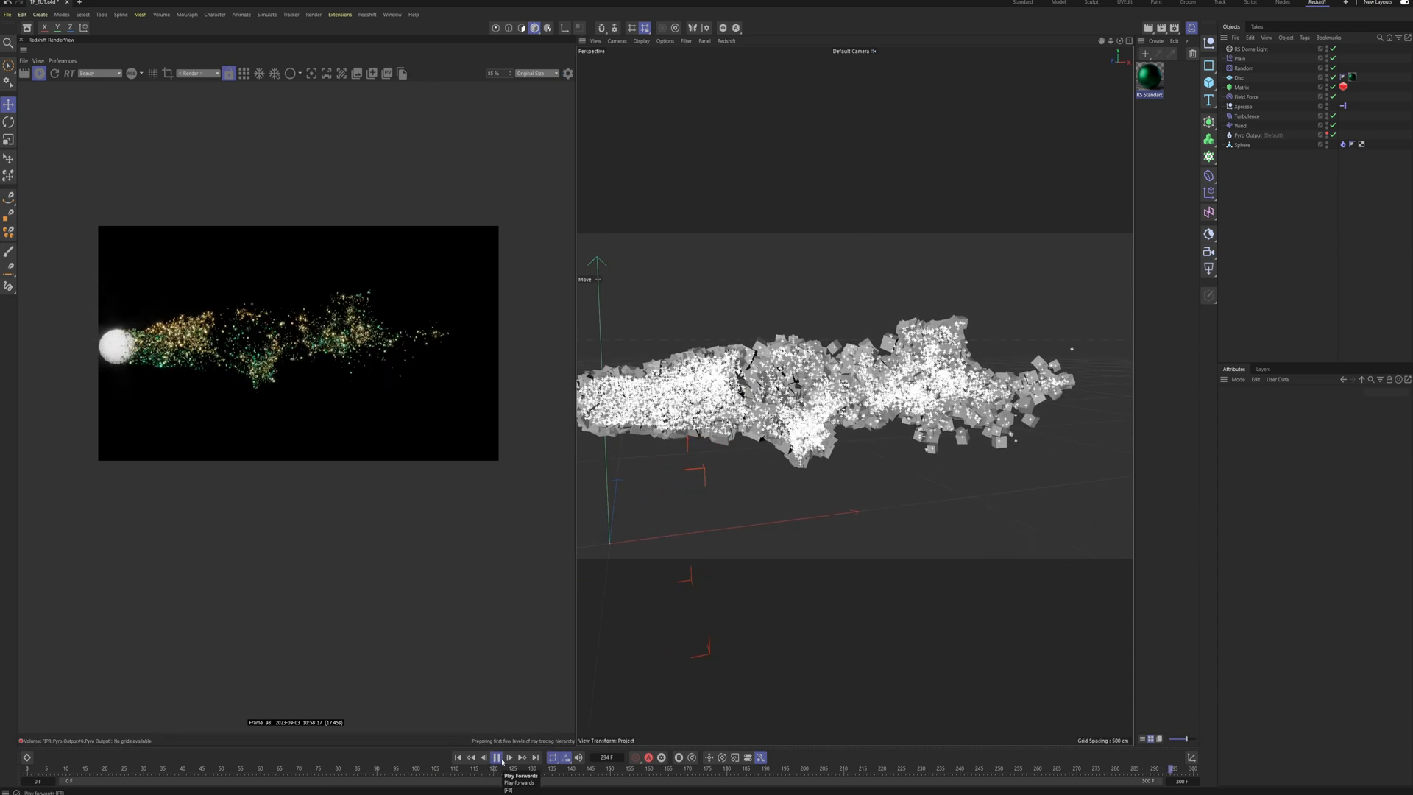
pyautogui.scroll(3, 453, 382)
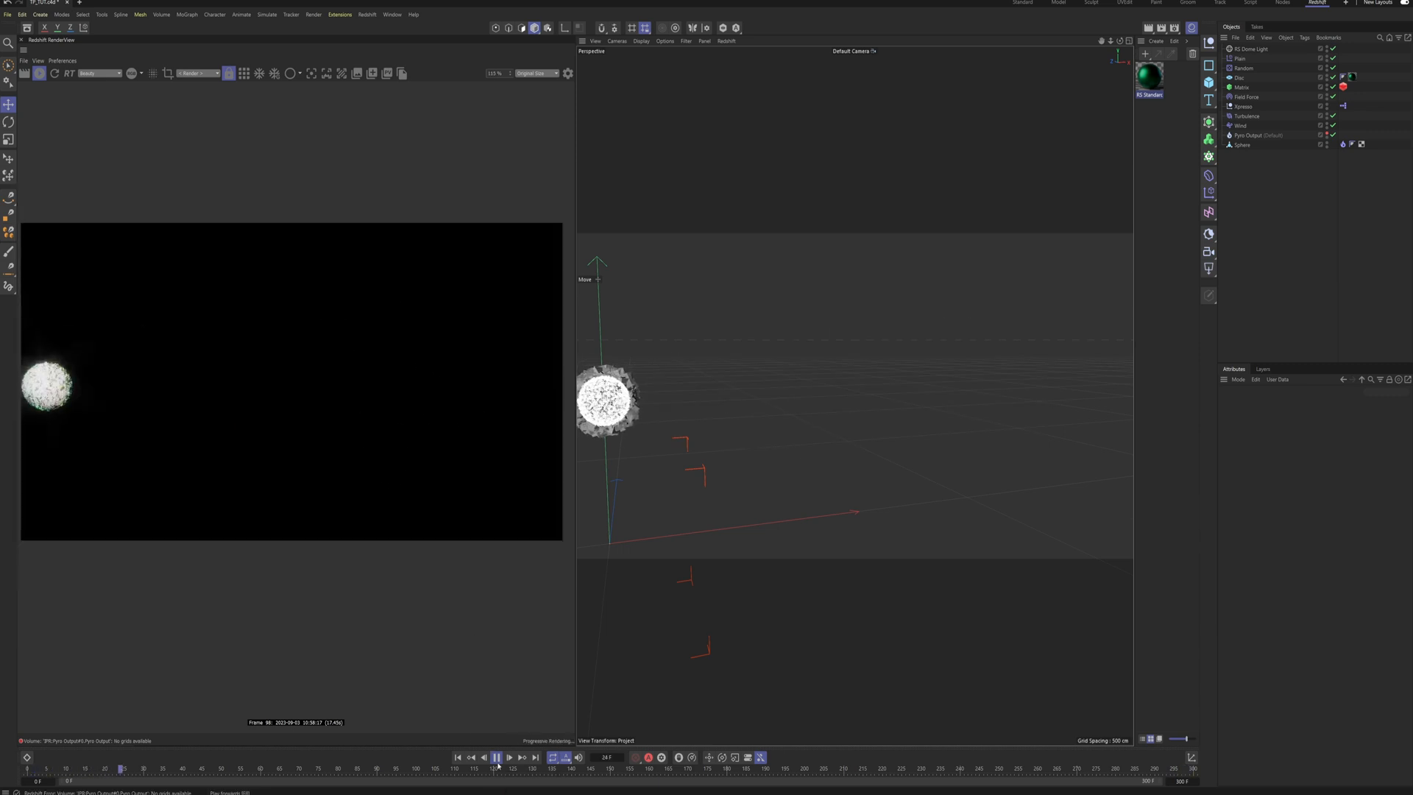
pyautogui.scroll(3, 473, 672)
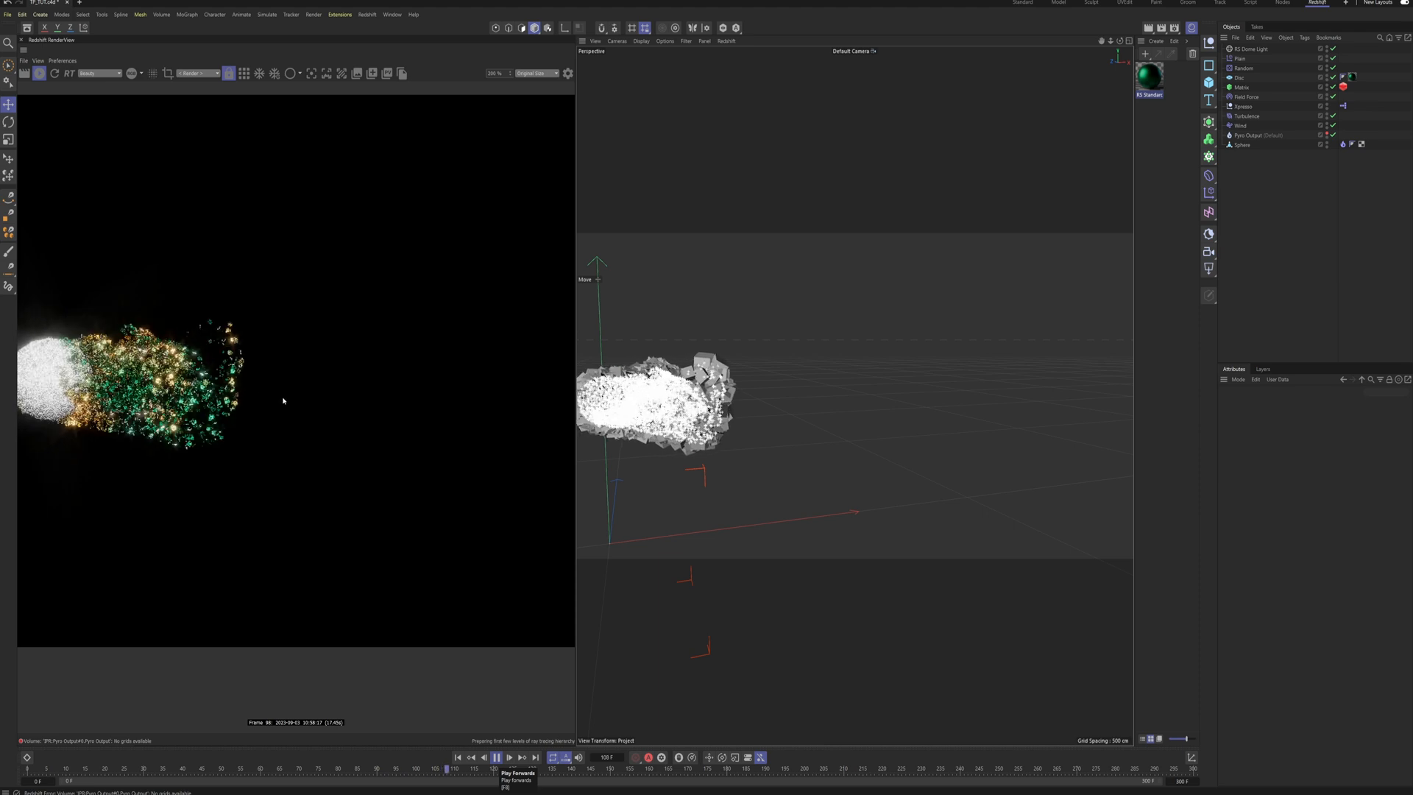
pyautogui.scroll(-3, 284, 400)
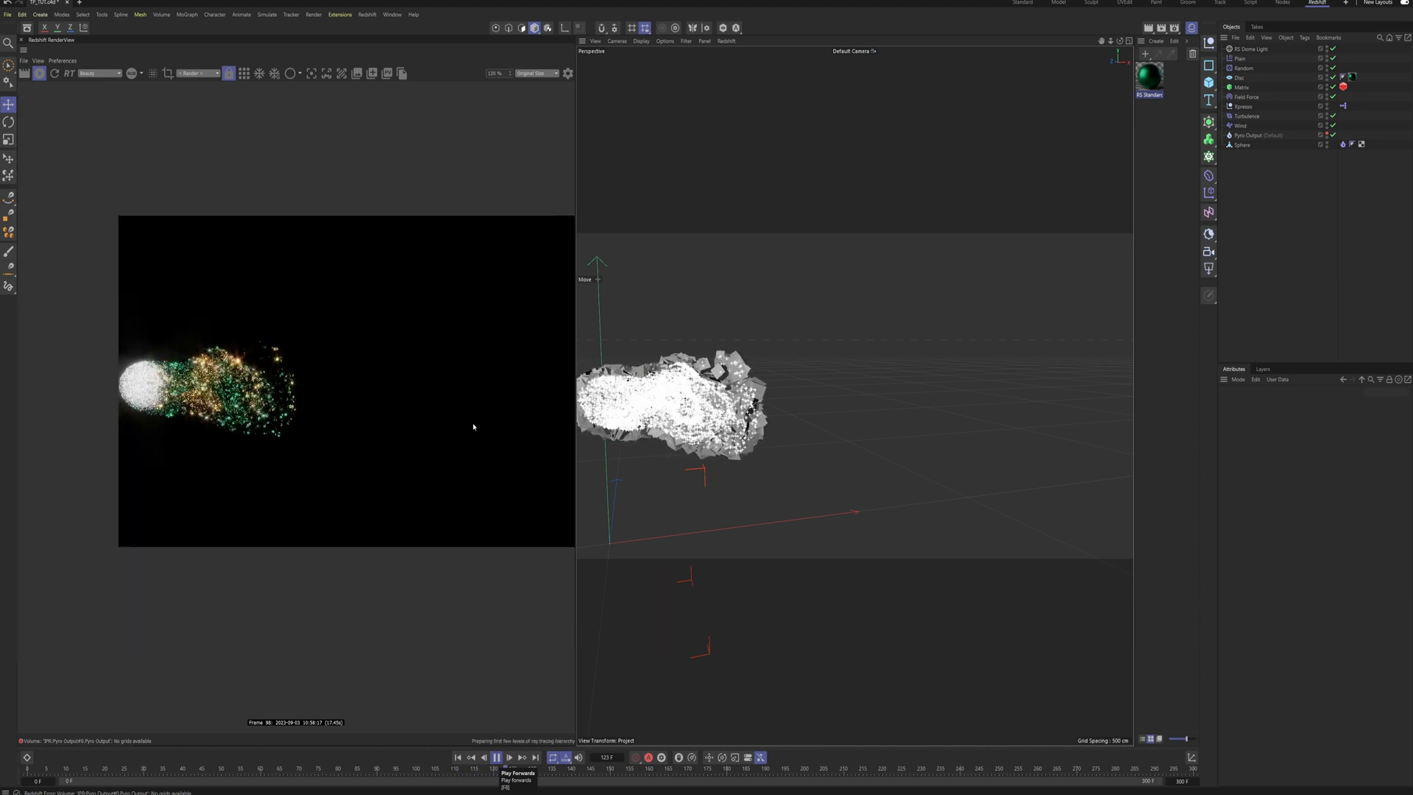
pyautogui.moveTo(425, 414); pyautogui.dragTo(359, 401)
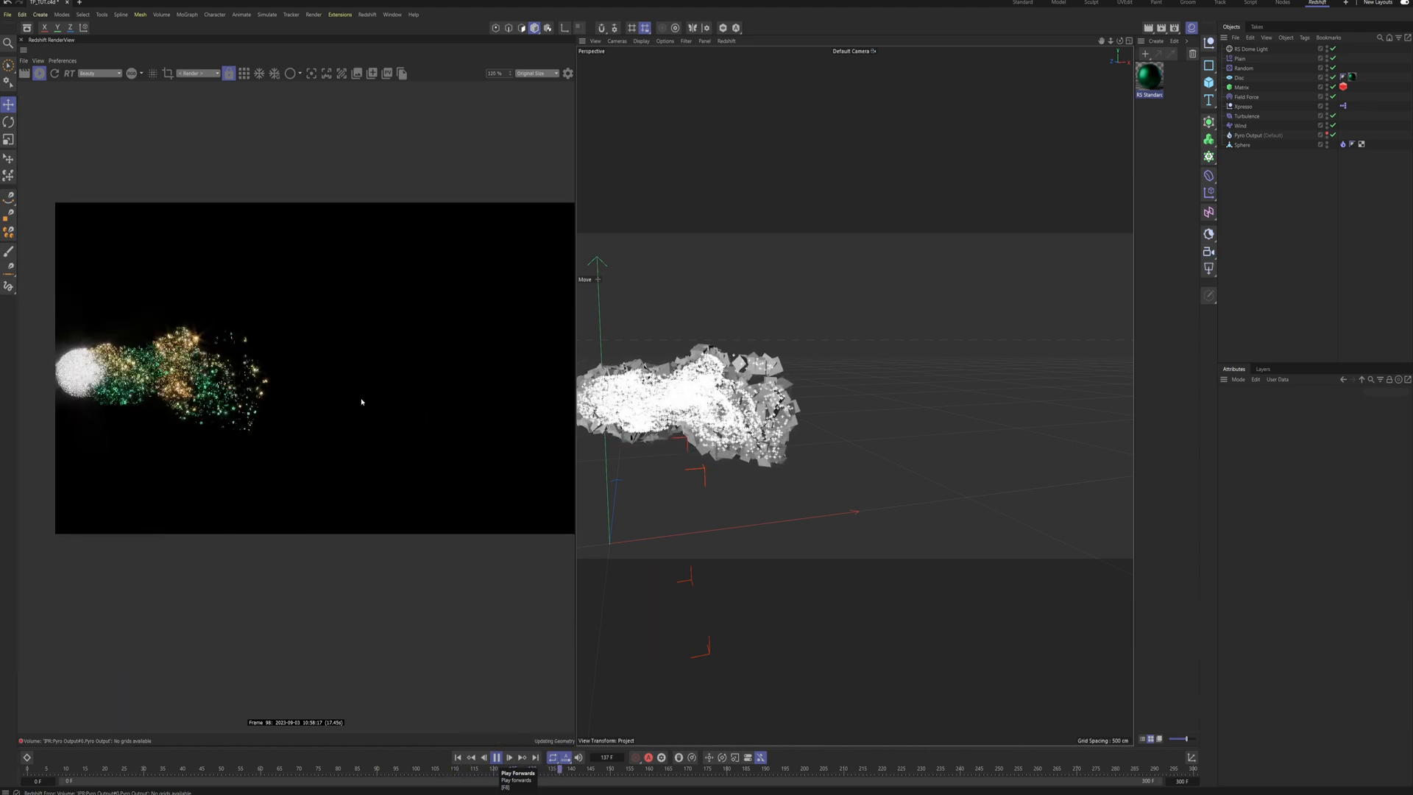
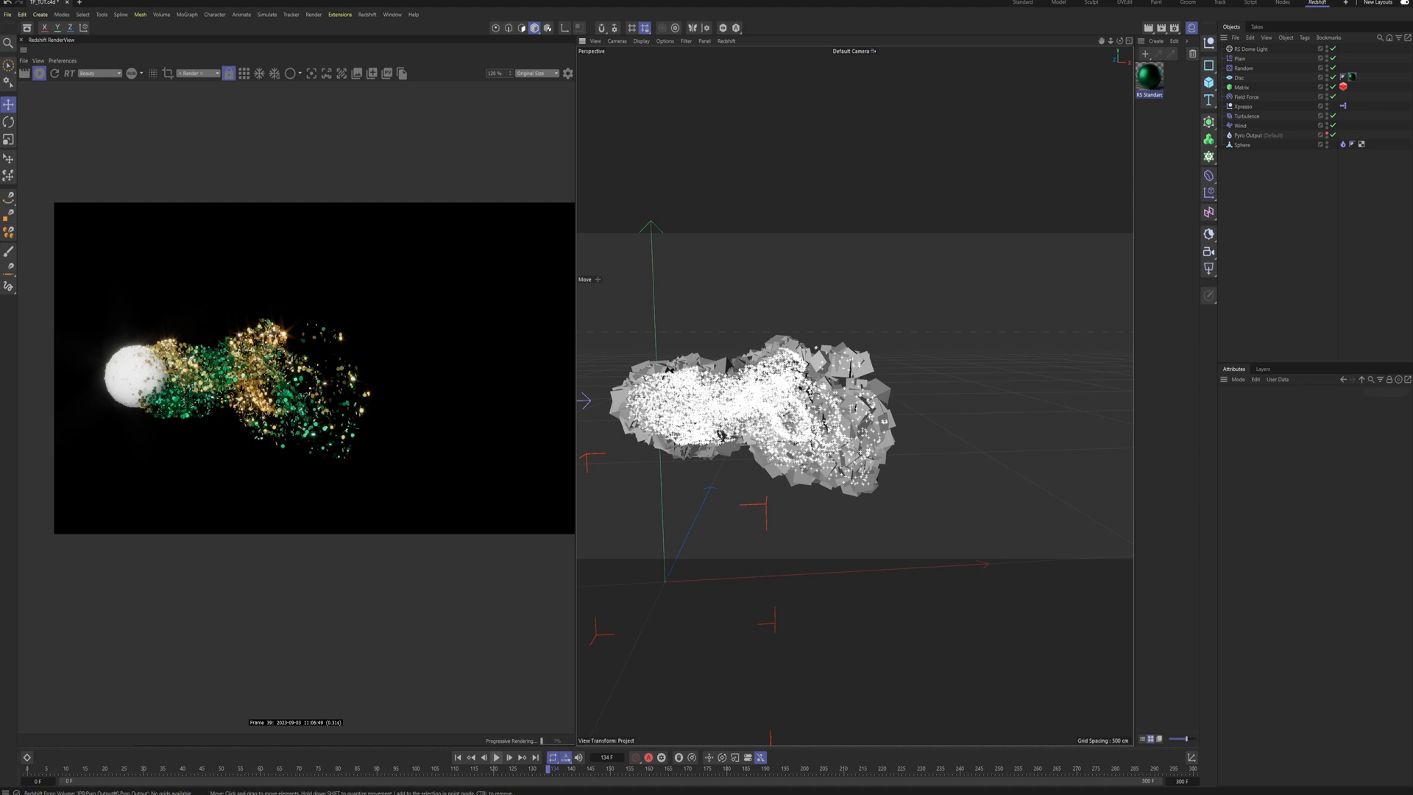
pyautogui.keyDown('alt'); pyautogui.moveTo(752, 414); pyautogui.dragTo(797, 403); pyautogui.keyUp('alt')
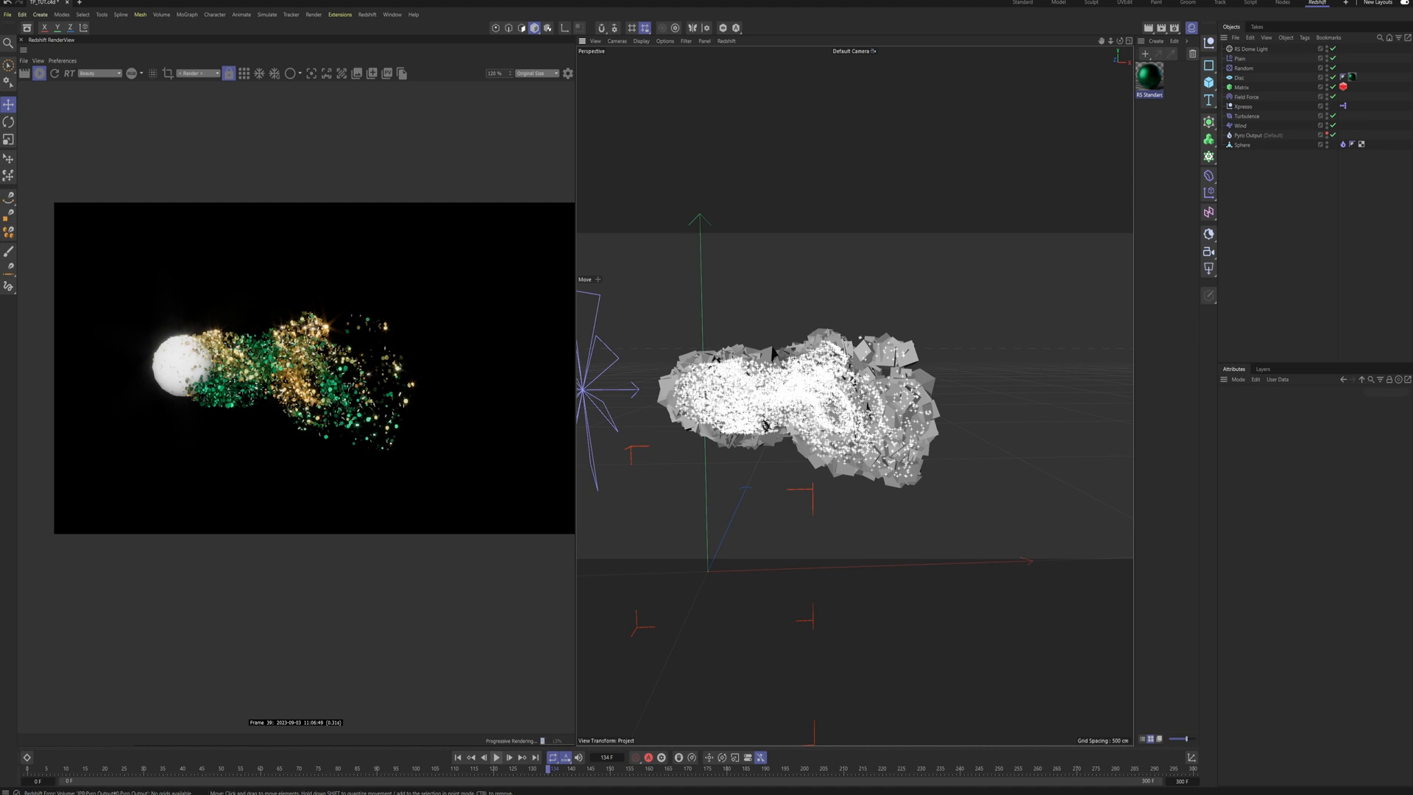
pyautogui.keyDown('alt'); pyautogui.moveTo(797, 404); pyautogui.dragTo(768, 409, button='middle'); pyautogui.keyUp('alt')
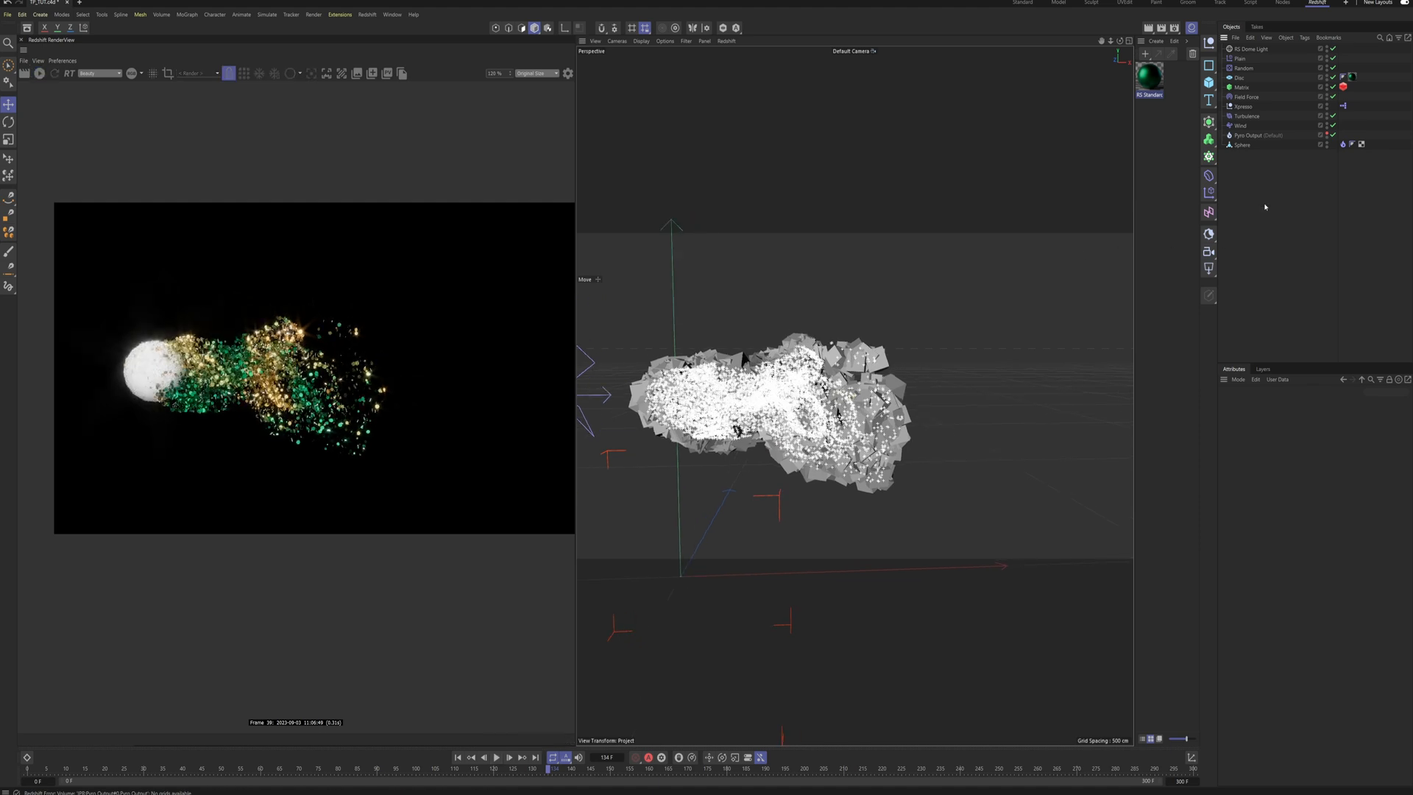
# Step: Close the Redshift RenderView and reframe the particle stream in the enlarged viewport
pyautogui.click(22, 39)
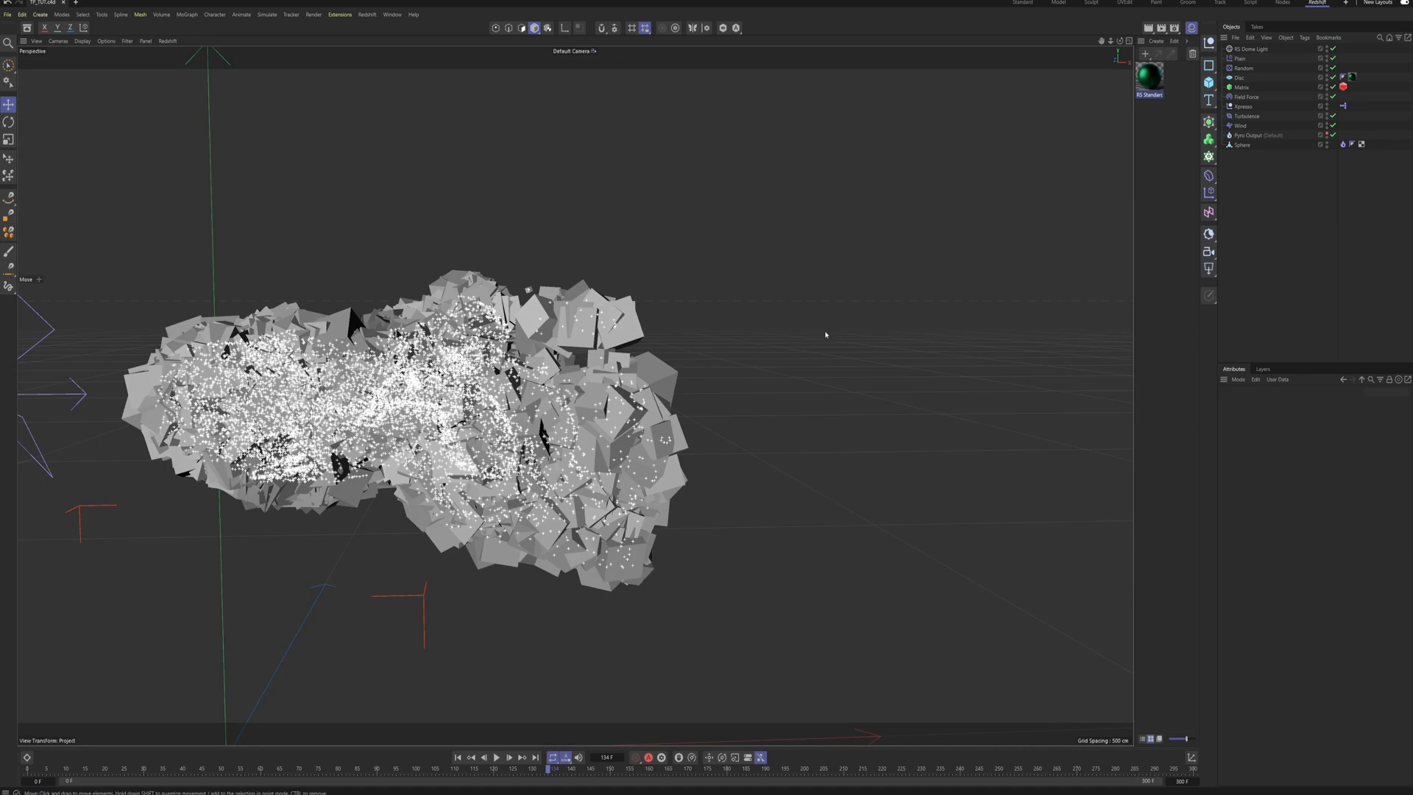
pyautogui.keyDown('alt'); pyautogui.moveTo(481, 368); pyautogui.dragTo(628, 345, button='middle'); pyautogui.keyUp('alt')
pyautogui.scroll(-3, 628, 345)
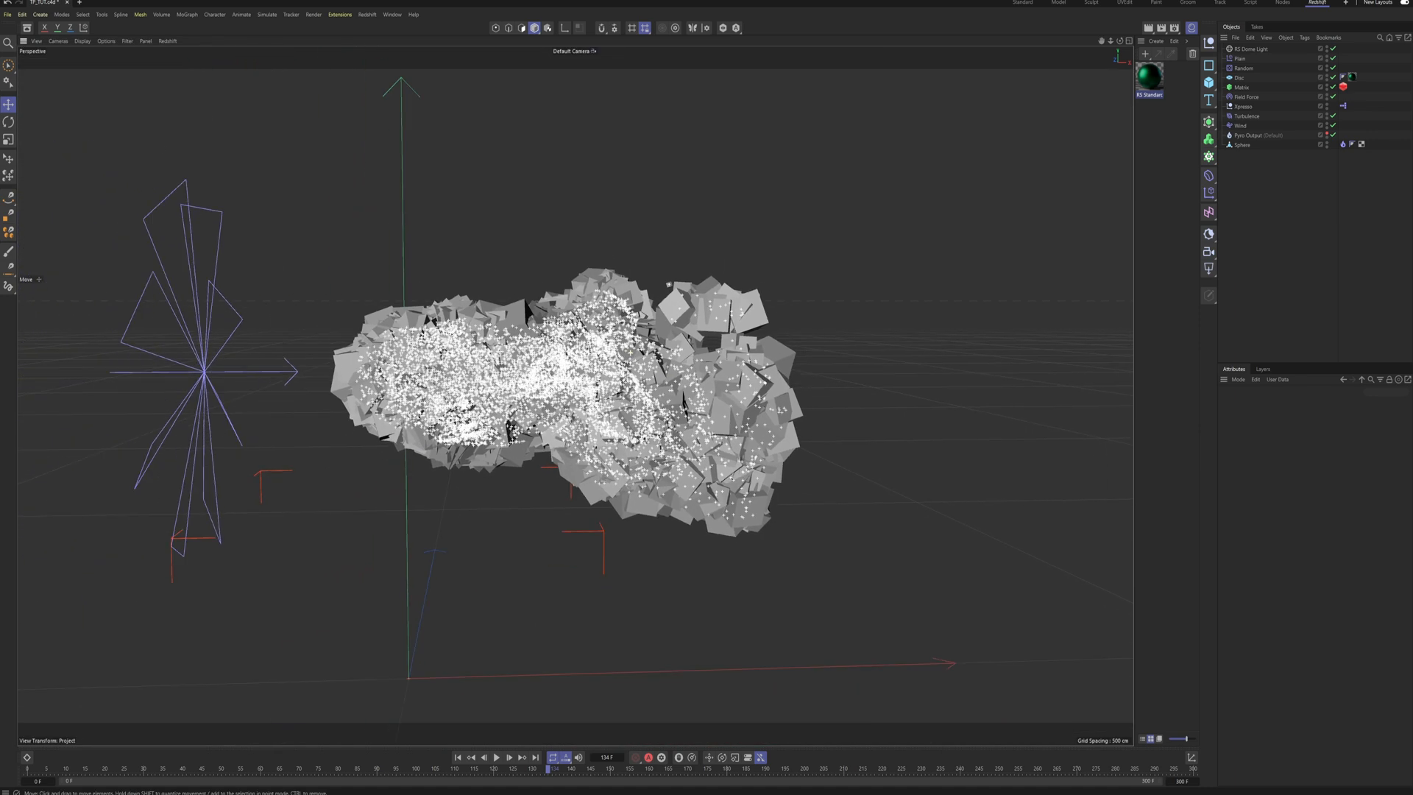
pyautogui.keyDown('alt'); pyautogui.moveTo(629, 345); pyautogui.dragTo(629, 371); pyautogui.keyUp('alt')
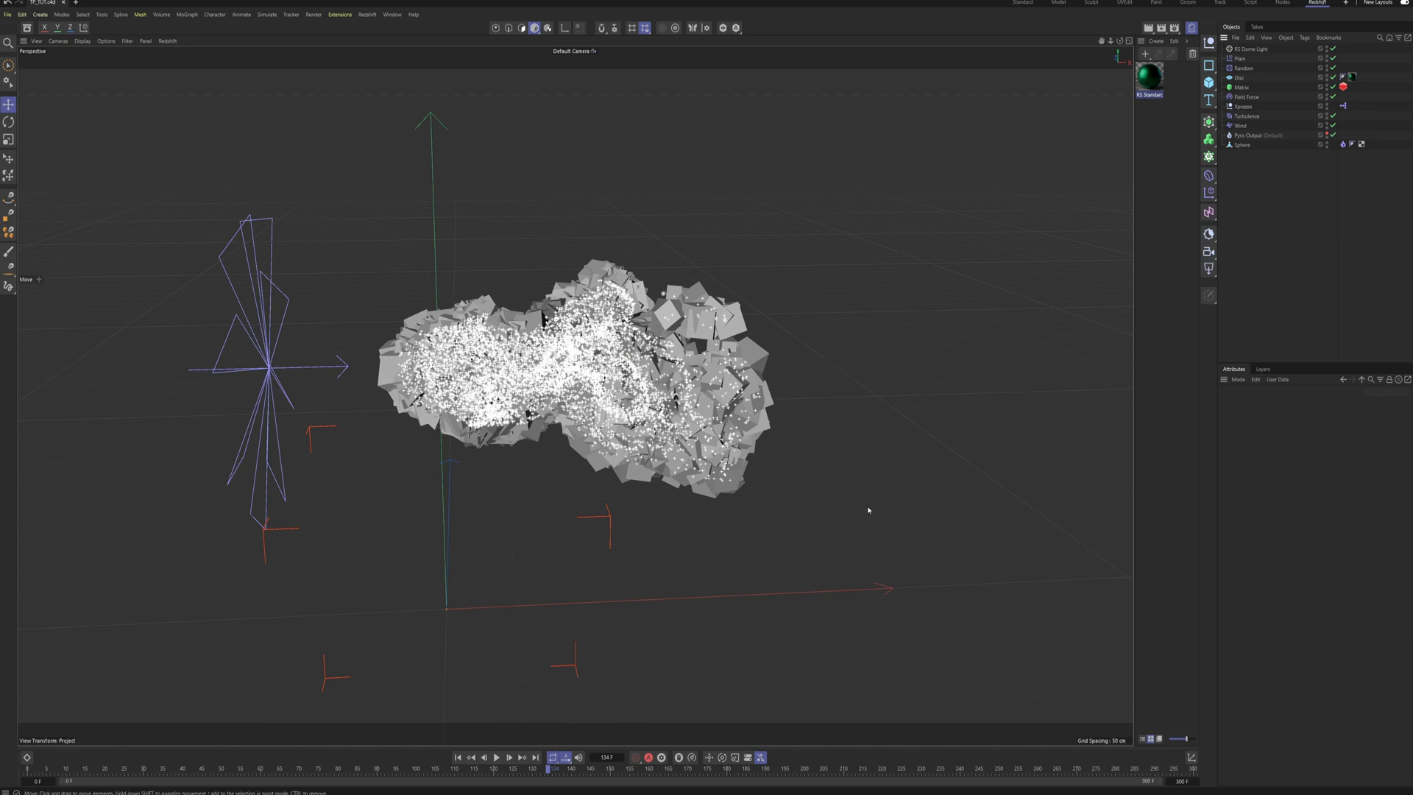
# Step: Save the project at frame 0 and delete the Pyro Output's cache along with its files on disk
pyautogui.click(457, 756)
pyautogui.hotkey('ctrl', 's')
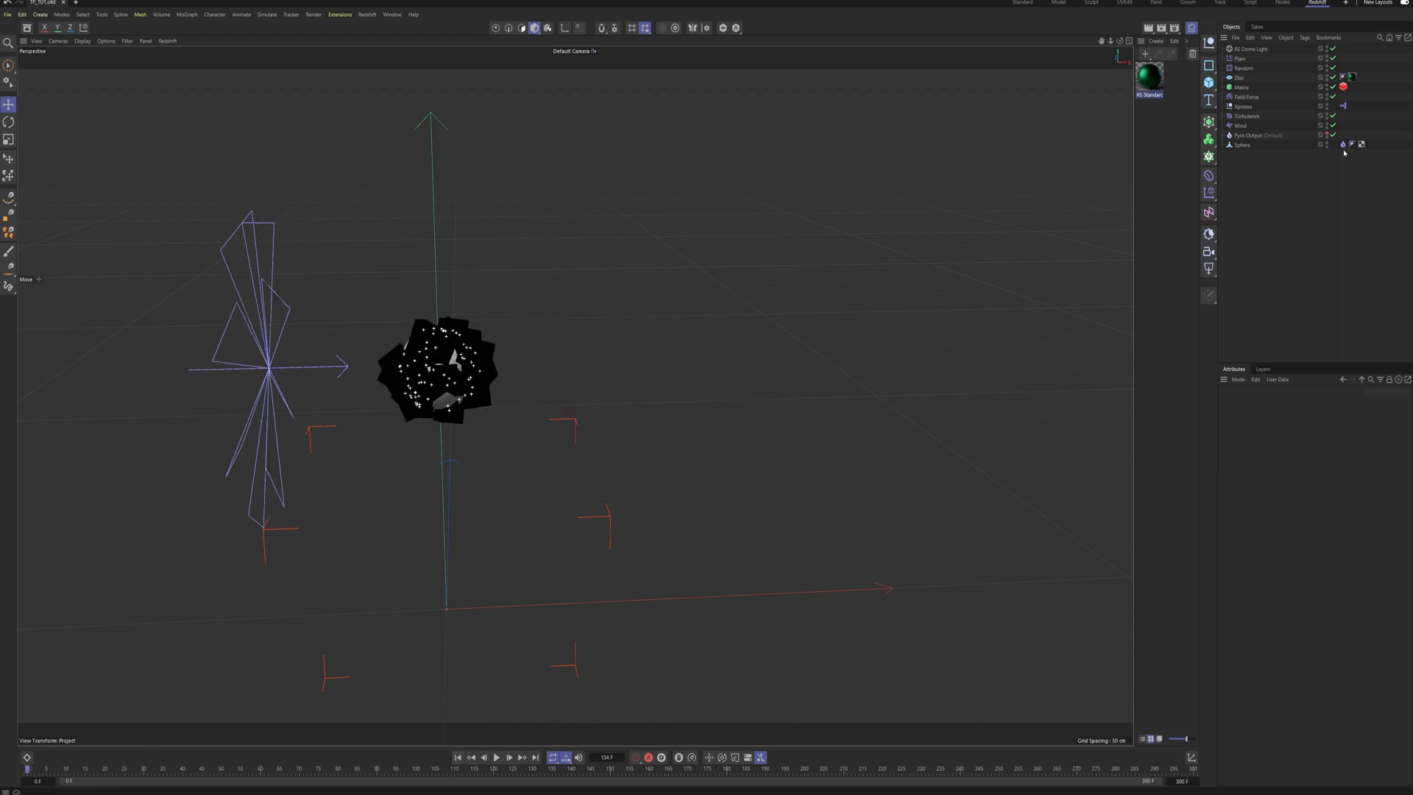
pyautogui.click(1253, 136)
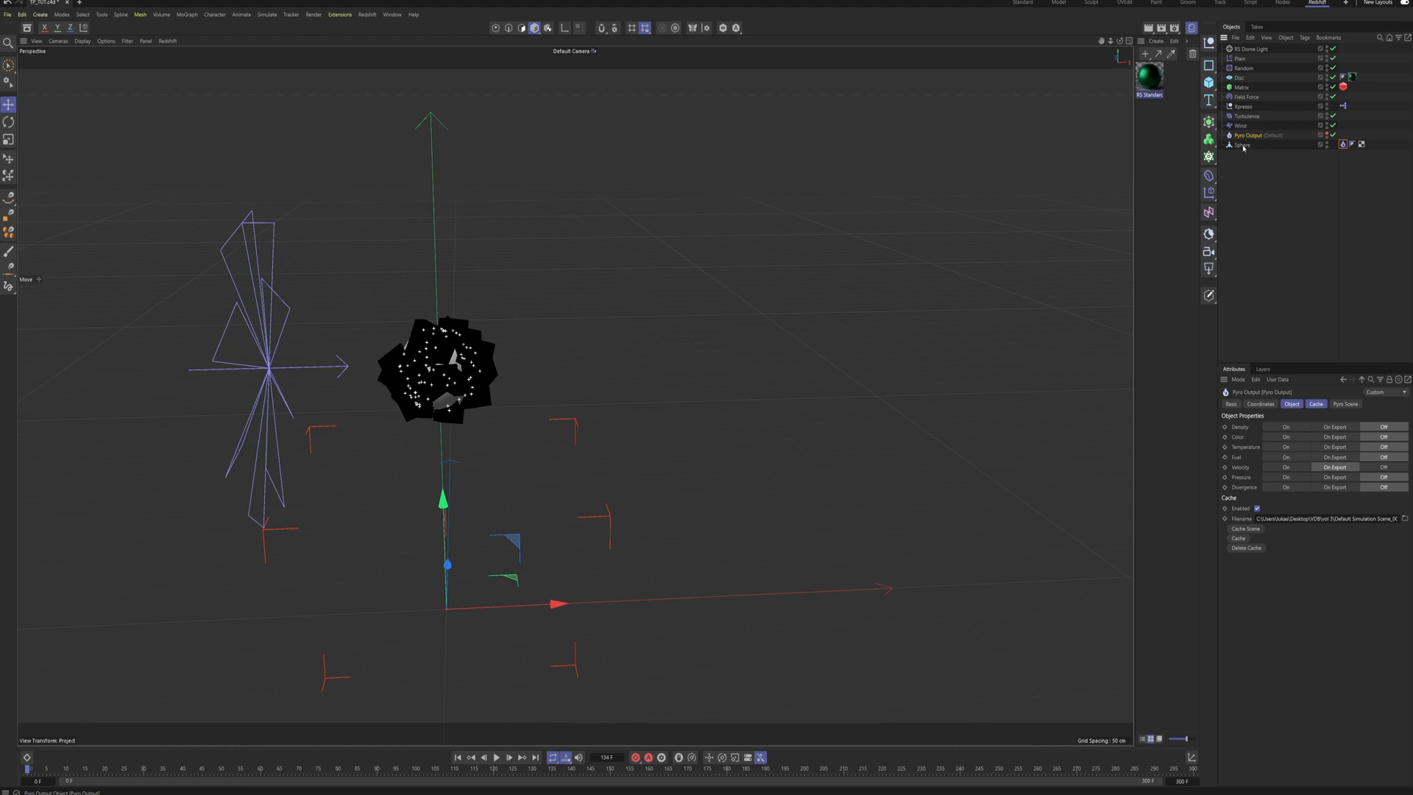
pyautogui.click(1316, 404)
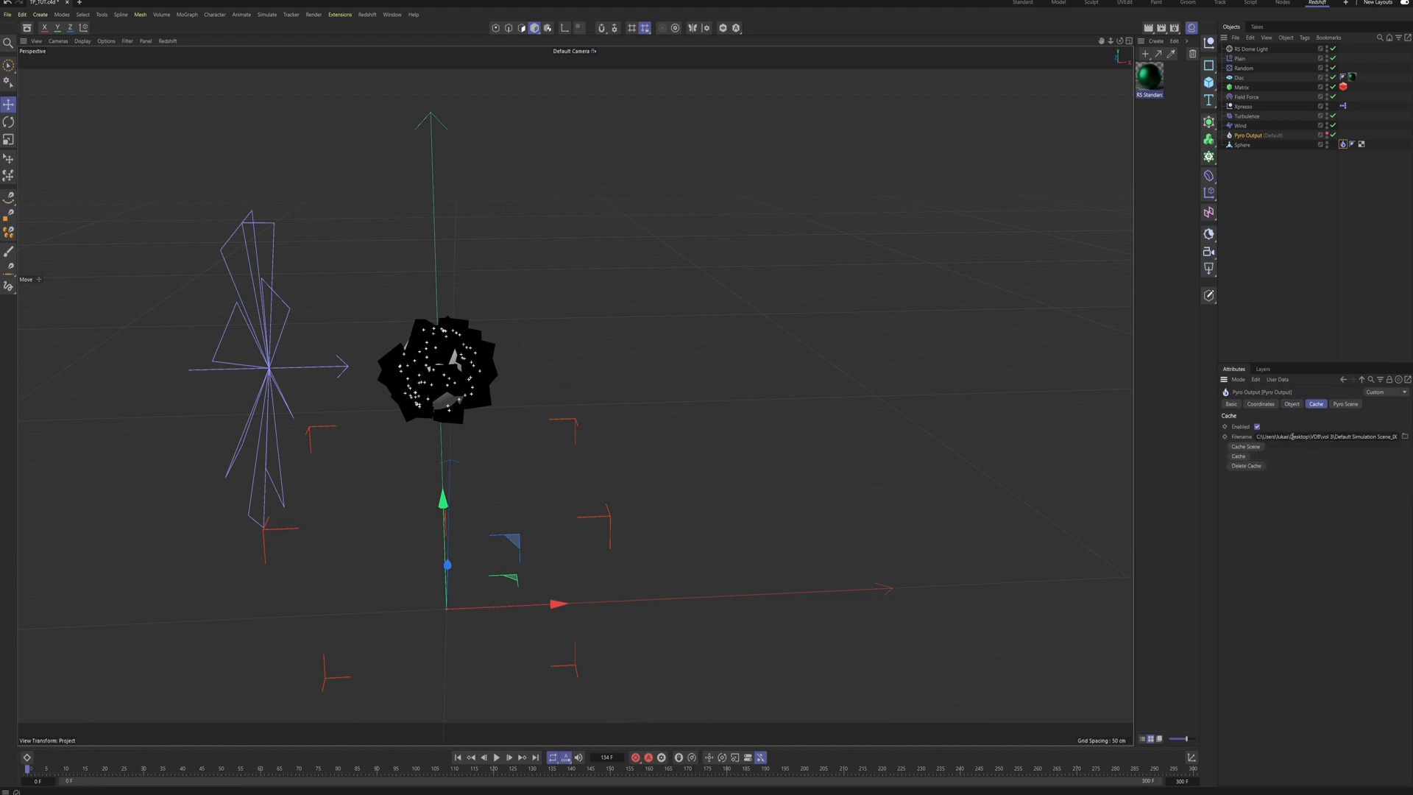
pyautogui.click(1257, 465)
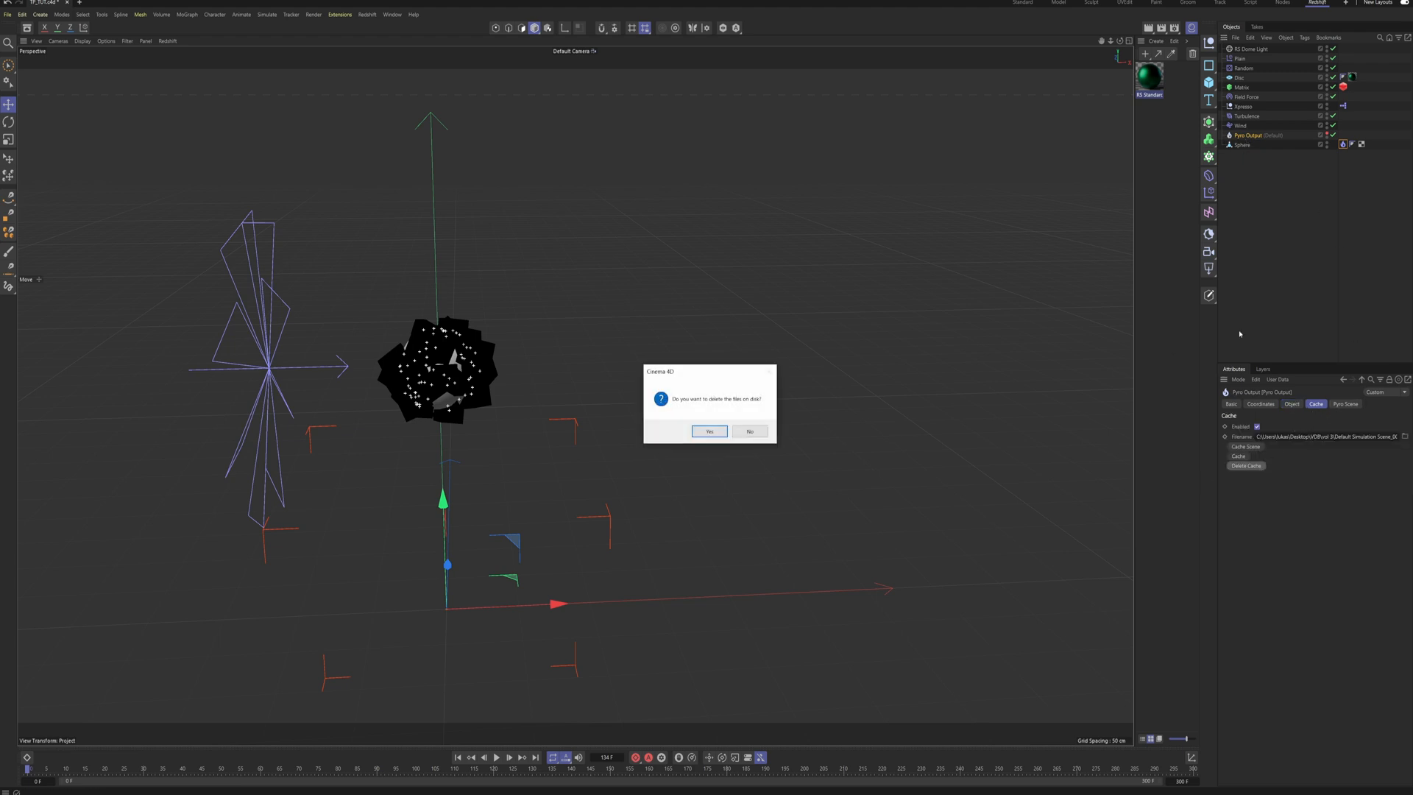
pyautogui.click(709, 431)
pyautogui.click(1315, 233)
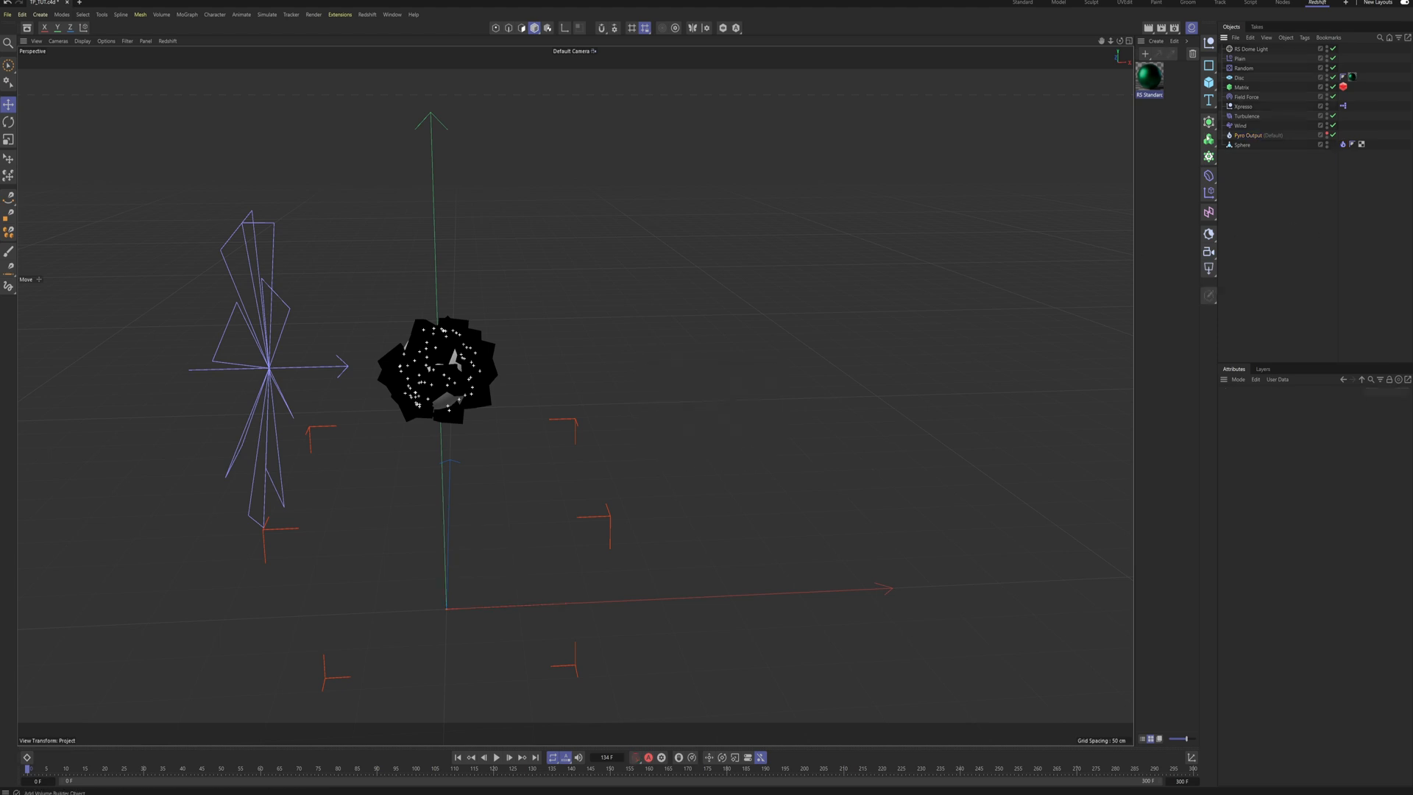
pyautogui.click(1249, 137)
pyautogui.click(1230, 258)
pyautogui.click(1241, 145)
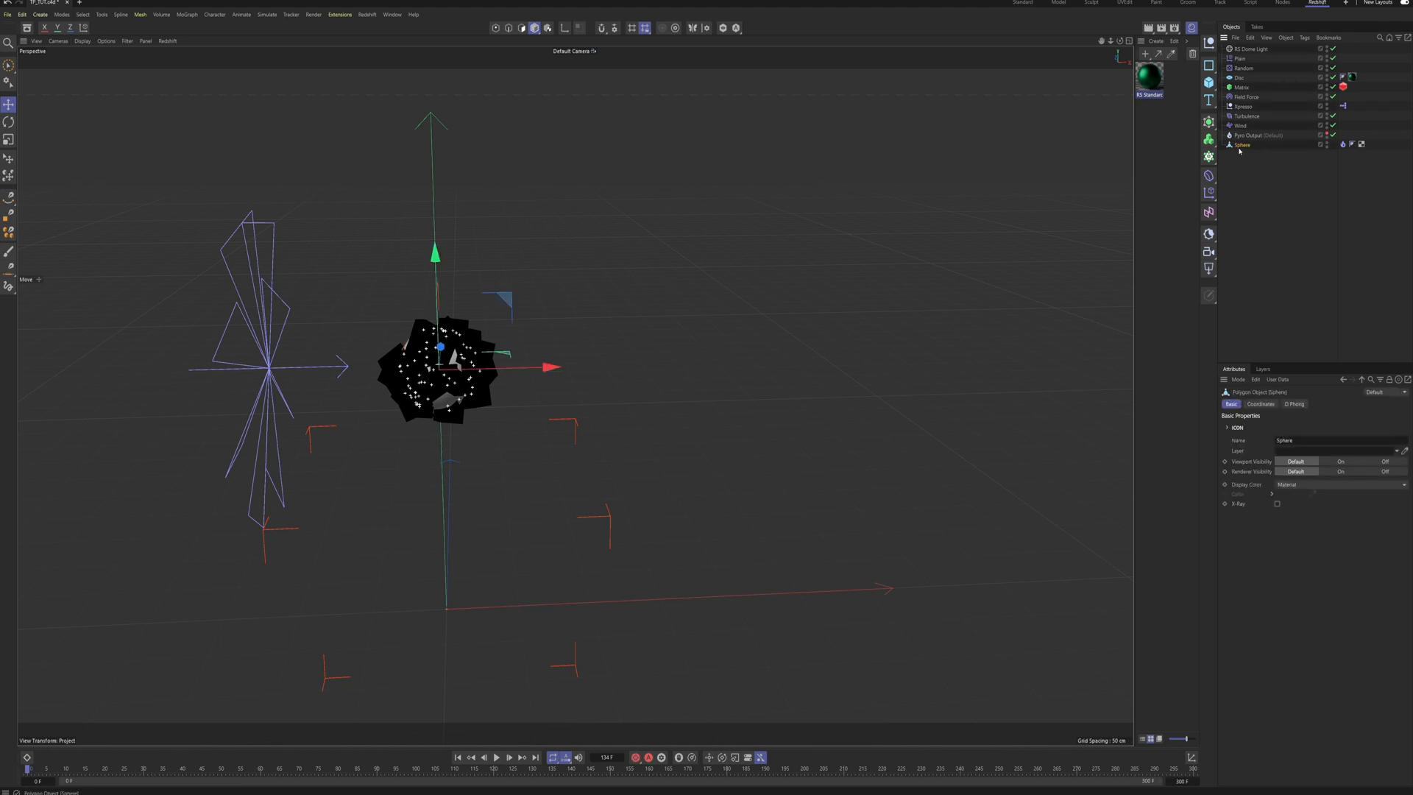
# Step: Add a plane primitive and rotate it upright so that it stands vertically
pyautogui.moveTo(1208, 82); pyautogui.dragTo(1246, 125)
pyautogui.keyDown('alt'); pyautogui.moveTo(430, 559); pyautogui.dragTo(597, 439, button='middle'); pyautogui.keyUp('alt')
pyautogui.keyDown('alt'); pyautogui.moveTo(596, 438); pyautogui.dragTo(701, 521); pyautogui.keyUp('alt')
pyautogui.press('r')
pyautogui.press('e')
pyautogui.moveTo(824, 412); pyautogui.dragTo(907, 323)
# Step: Resize the plane to about 221 by 124 cm and raise it level with the emitter sphere
pyautogui.keyDown('alt'); pyautogui.moveTo(765, 368); pyautogui.dragTo(574, 394, button='middle'); pyautogui.keyUp('alt')
pyautogui.keyDown('alt'); pyautogui.moveTo(574, 395); pyautogui.dragTo(709, 281); pyautogui.keyUp('alt')
pyautogui.moveTo(690, 150); pyautogui.dragTo(691, 224)
pyautogui.moveTo(885, 329); pyautogui.dragTo(820, 329)
pyautogui.moveTo(704, 227); pyautogui.dragTo(703, 263)
pyautogui.moveTo(822, 327); pyautogui.dragTo(793, 328)
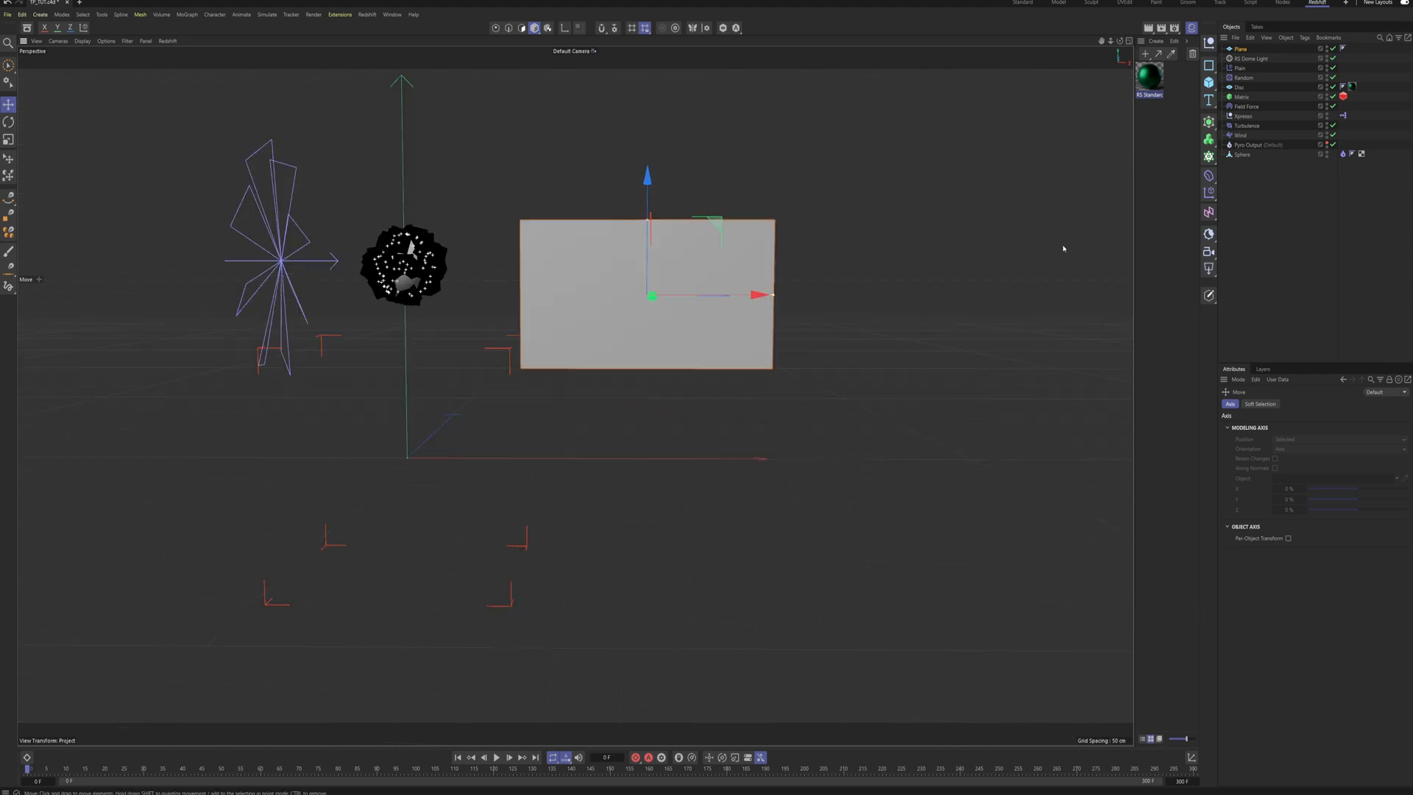
pyautogui.moveTo(647, 206); pyautogui.dragTo(647, 189)
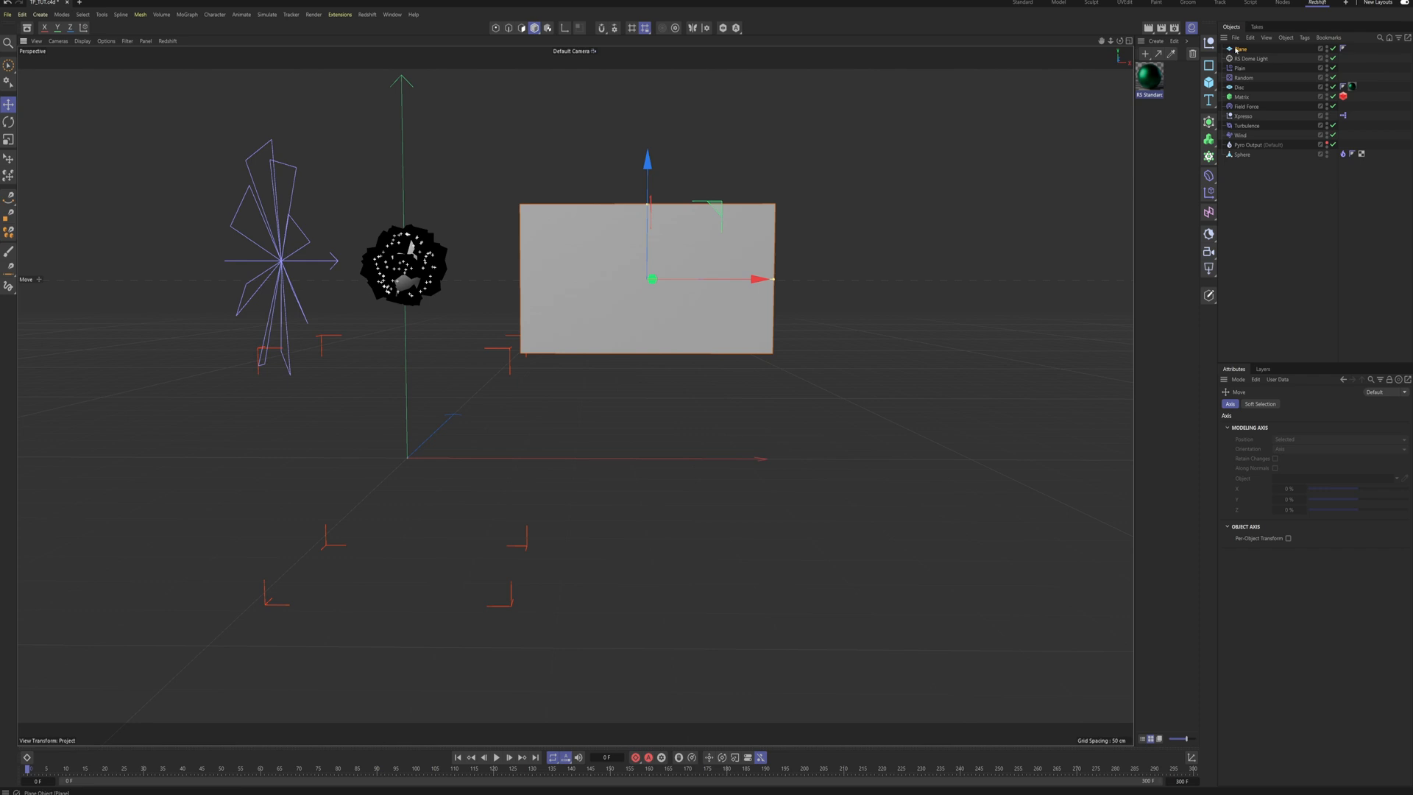
# Step: Set the plane's width and height segments to 100 and make it an editable polygon object
pyautogui.click(1239, 49)
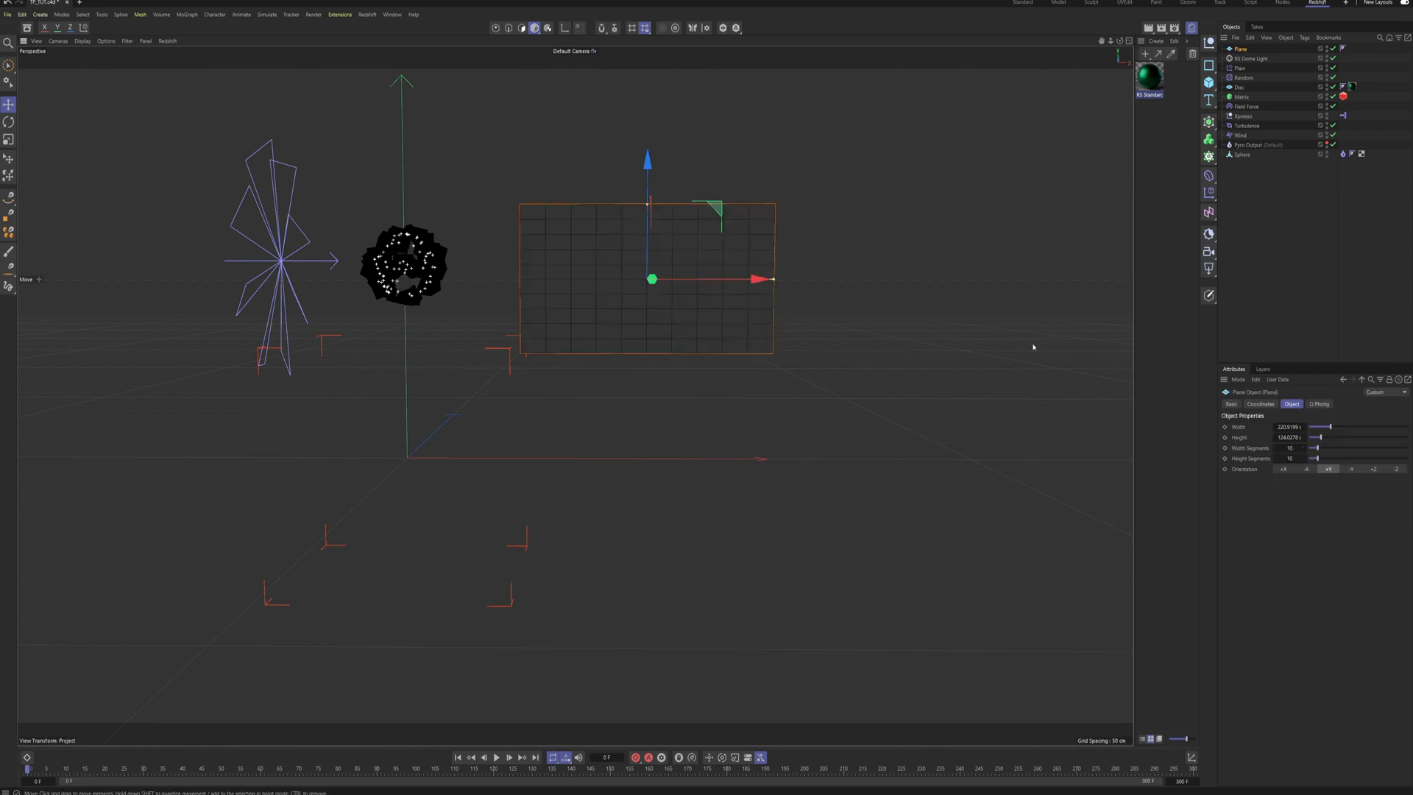
pyautogui.moveTo(1317, 447); pyautogui.dragTo(1408, 448)
pyautogui.moveTo(1319, 458); pyautogui.dragTo(1408, 459)
pyautogui.keyDown('alt'); pyautogui.moveTo(653, 224); pyautogui.dragTo(765, 218, button='right'); pyautogui.keyUp('alt')
pyautogui.keyDown('alt'); pyautogui.moveTo(993, 346); pyautogui.dragTo(966, 410); pyautogui.keyUp('alt')
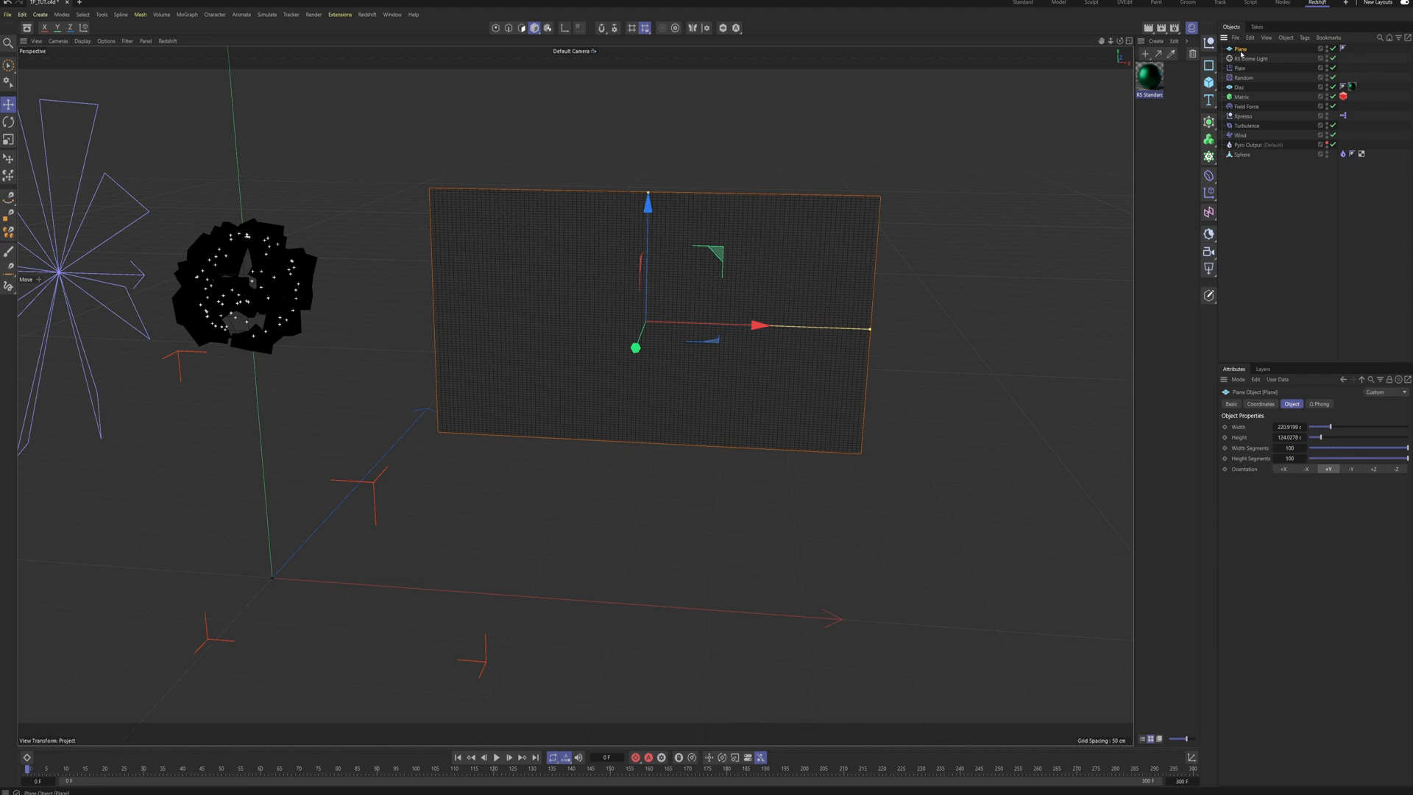
pyautogui.press('c')
pyautogui.keyDown('alt'); pyautogui.moveTo(564, 271); pyautogui.dragTo(597, 273); pyautogui.keyUp('alt')
# Step: Add a Cloth simulation tag to the plane and place the plane below Sphere in the object list
pyautogui.rightClick(1240, 49)
pyautogui.moveTo(1291, 180)
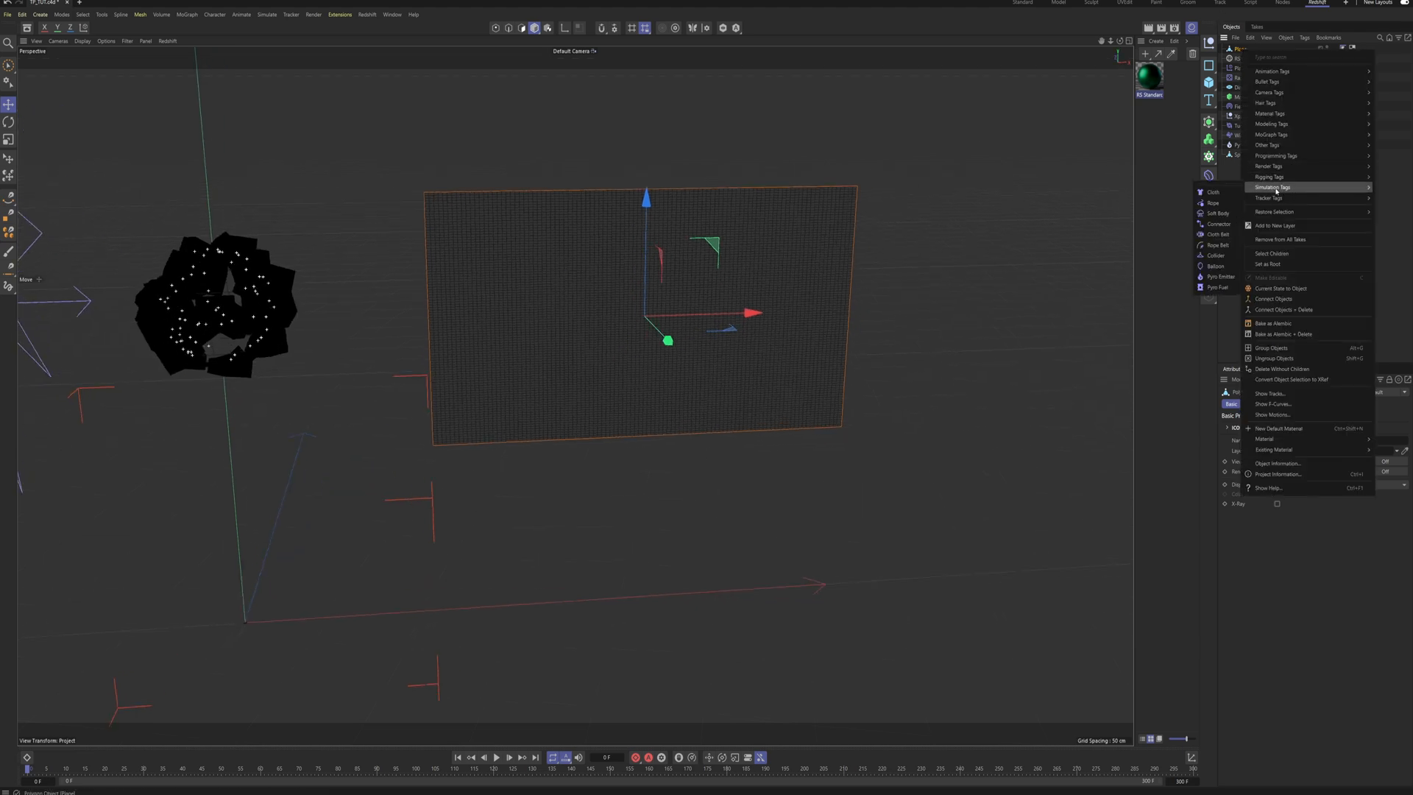
pyautogui.click(1213, 192)
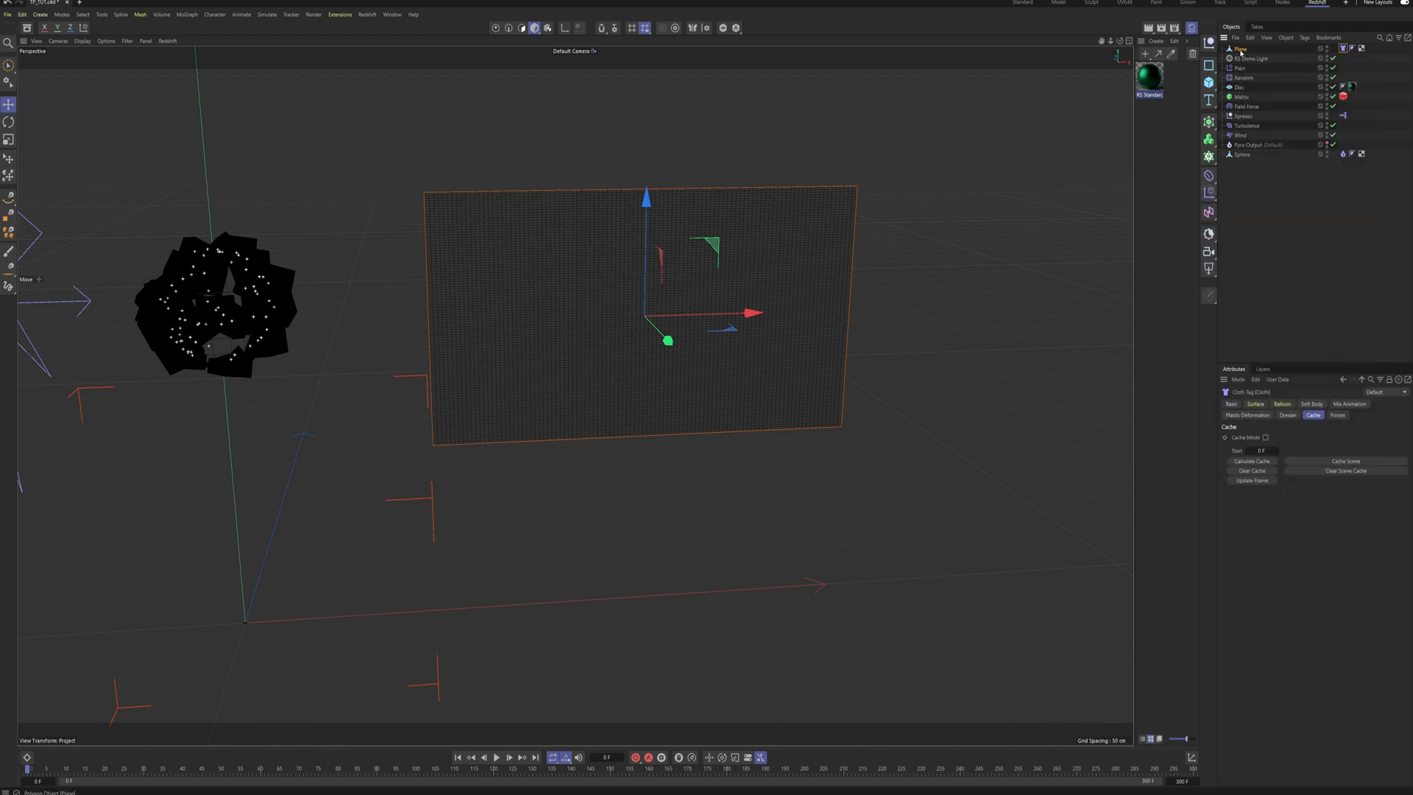
pyautogui.moveTo(1241, 49); pyautogui.dragTo(1262, 163)
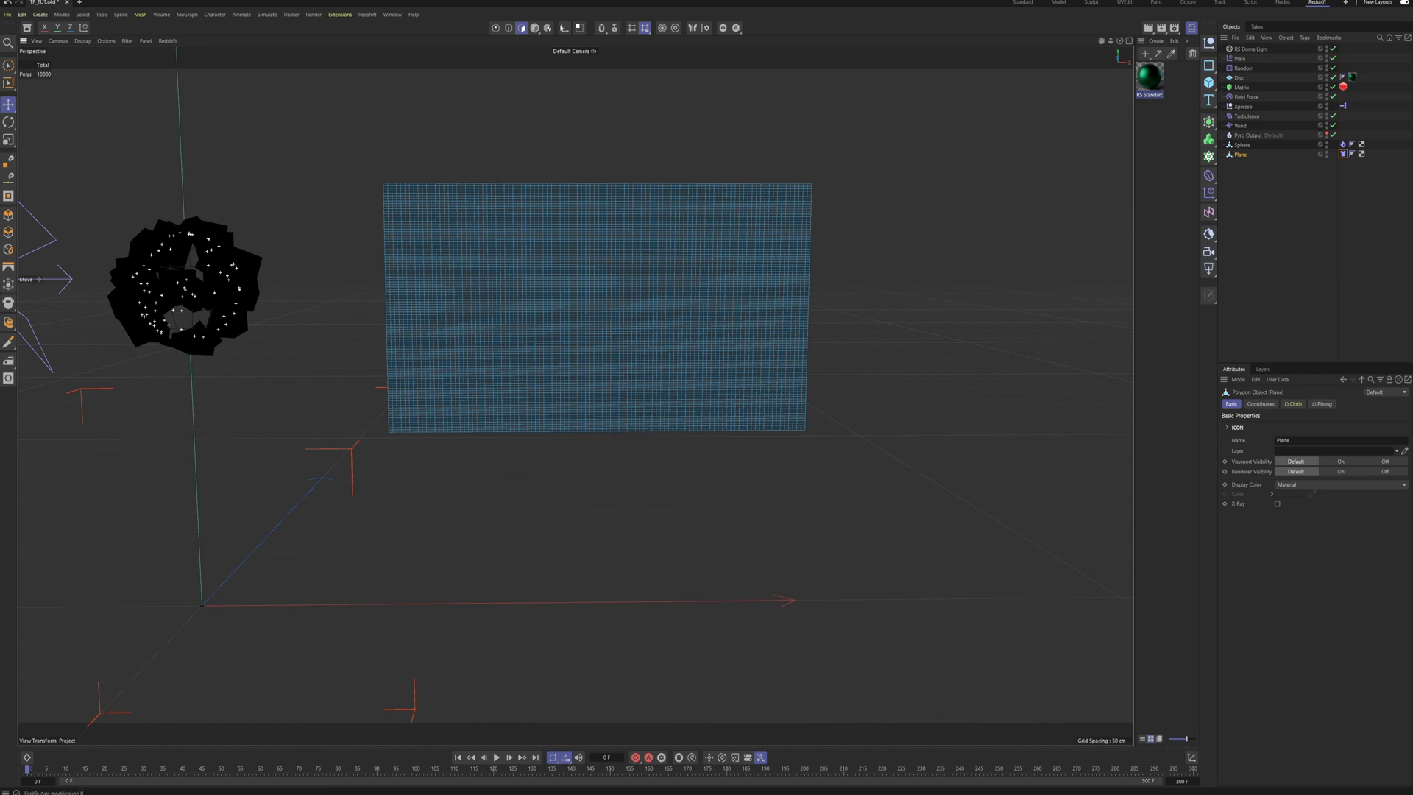
# Step: Select jagged, tapering polygon areas along the plane's far edge with Lasso Selection and delete them to form torn strips
pyautogui.click(534, 28)
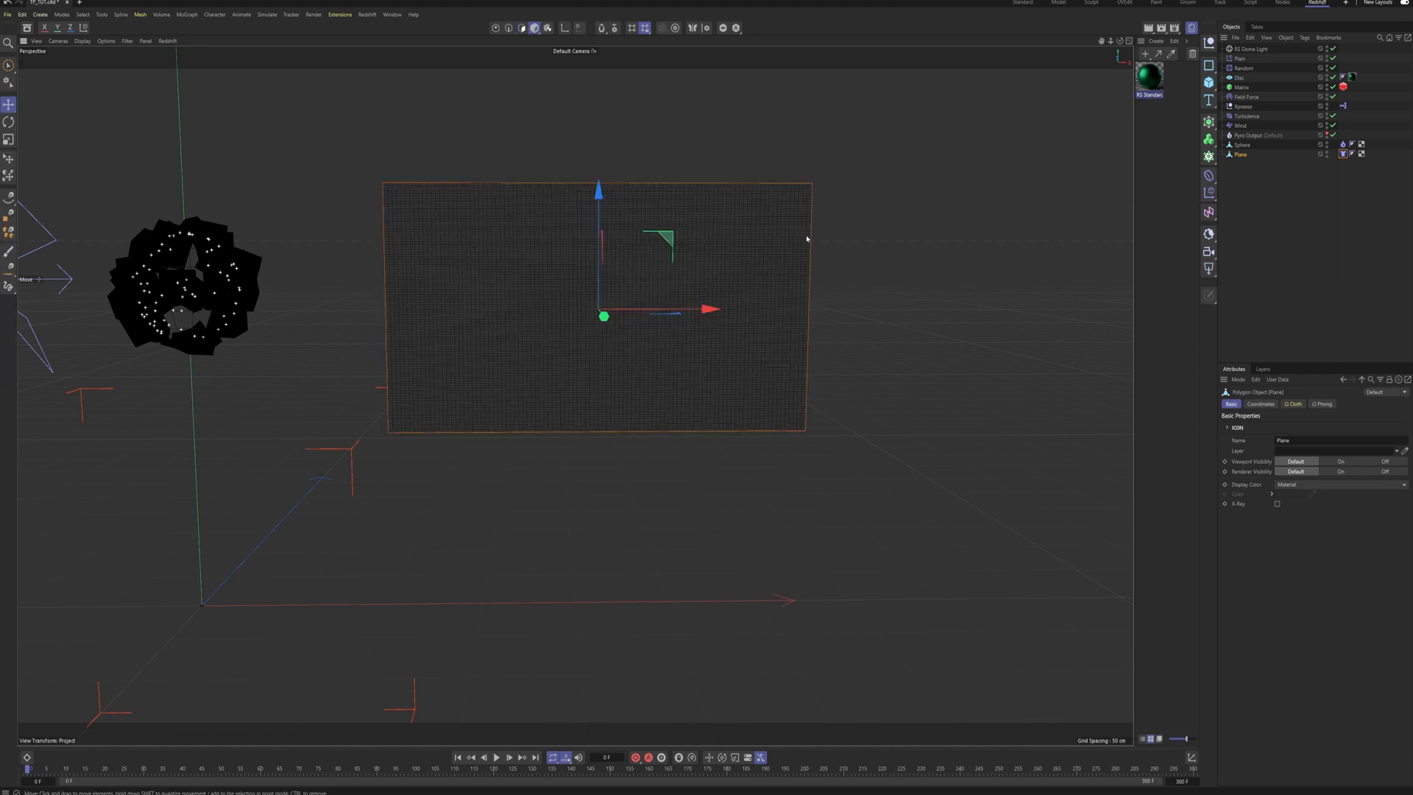
pyautogui.click(523, 28)
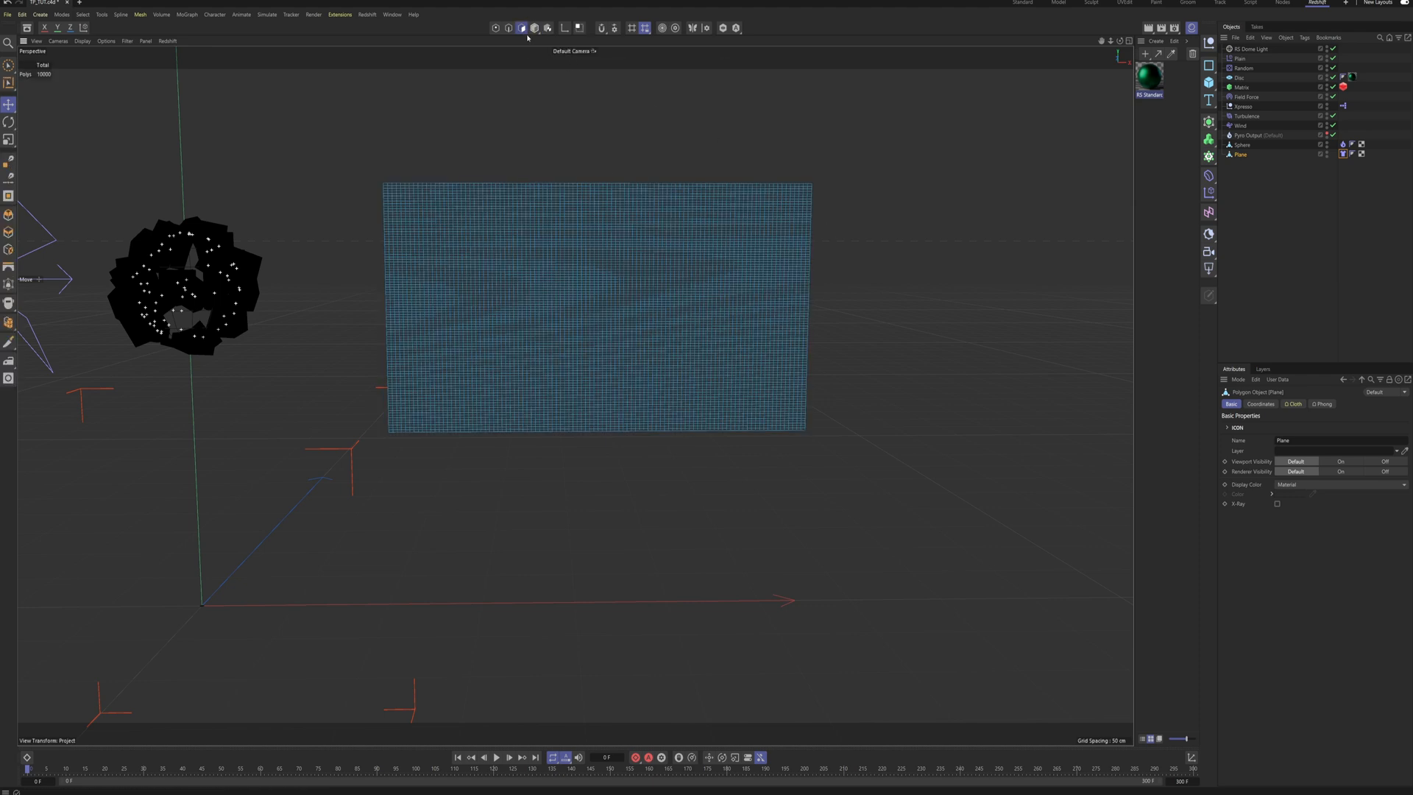
pyautogui.click(8, 65)
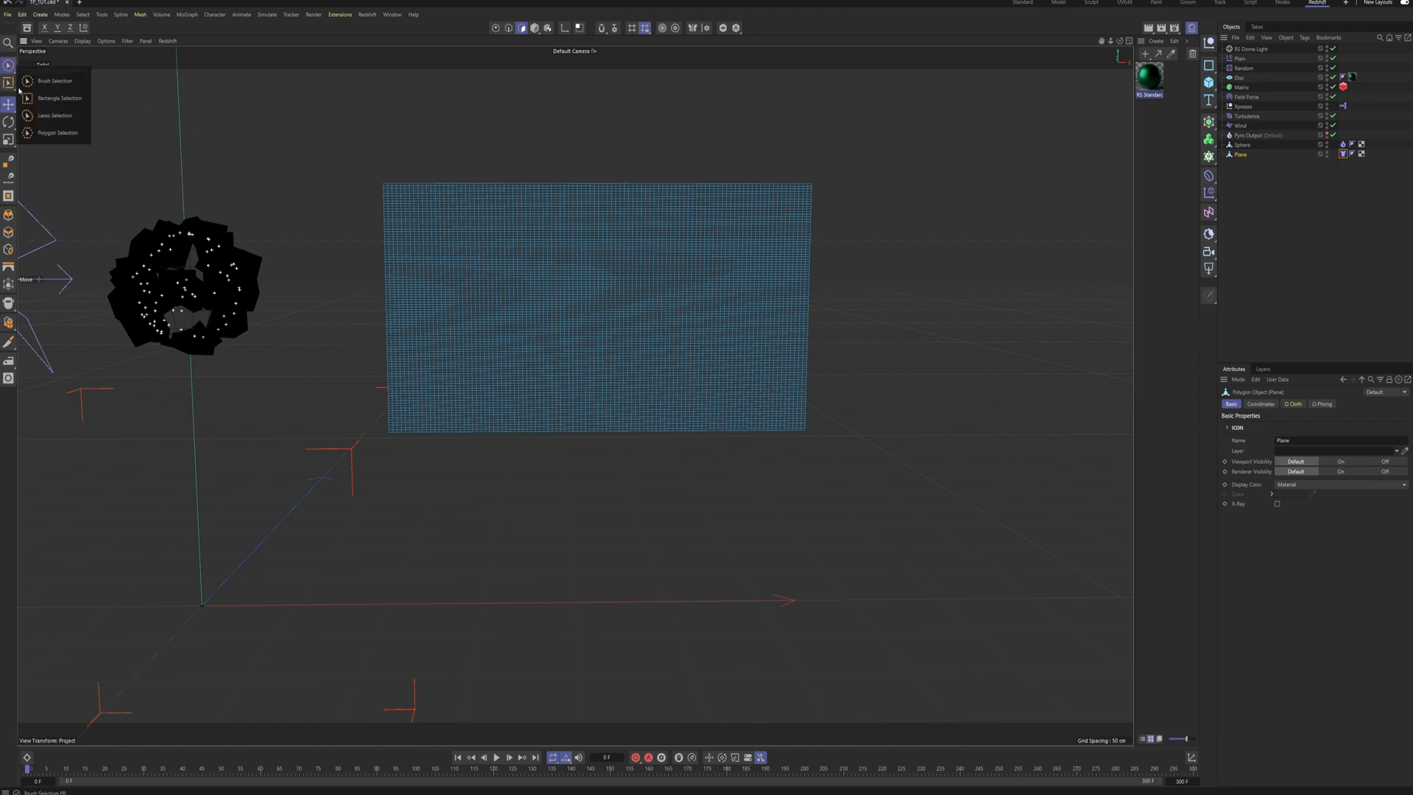
pyautogui.click(53, 122)
pyautogui.moveTo(839, 171)
pyautogui.mouseDown()
pyautogui.moveTo(687, 184)
pyautogui.moveTo(640, 206)
pyautogui.moveTo(832, 227)
pyautogui.moveTo(758, 331)
pyautogui.moveTo(625, 364)
pyautogui.moveTo(809, 471)
pyautogui.moveTo(888, 280)
pyautogui.mouseUp()
pyautogui.press('Delete')
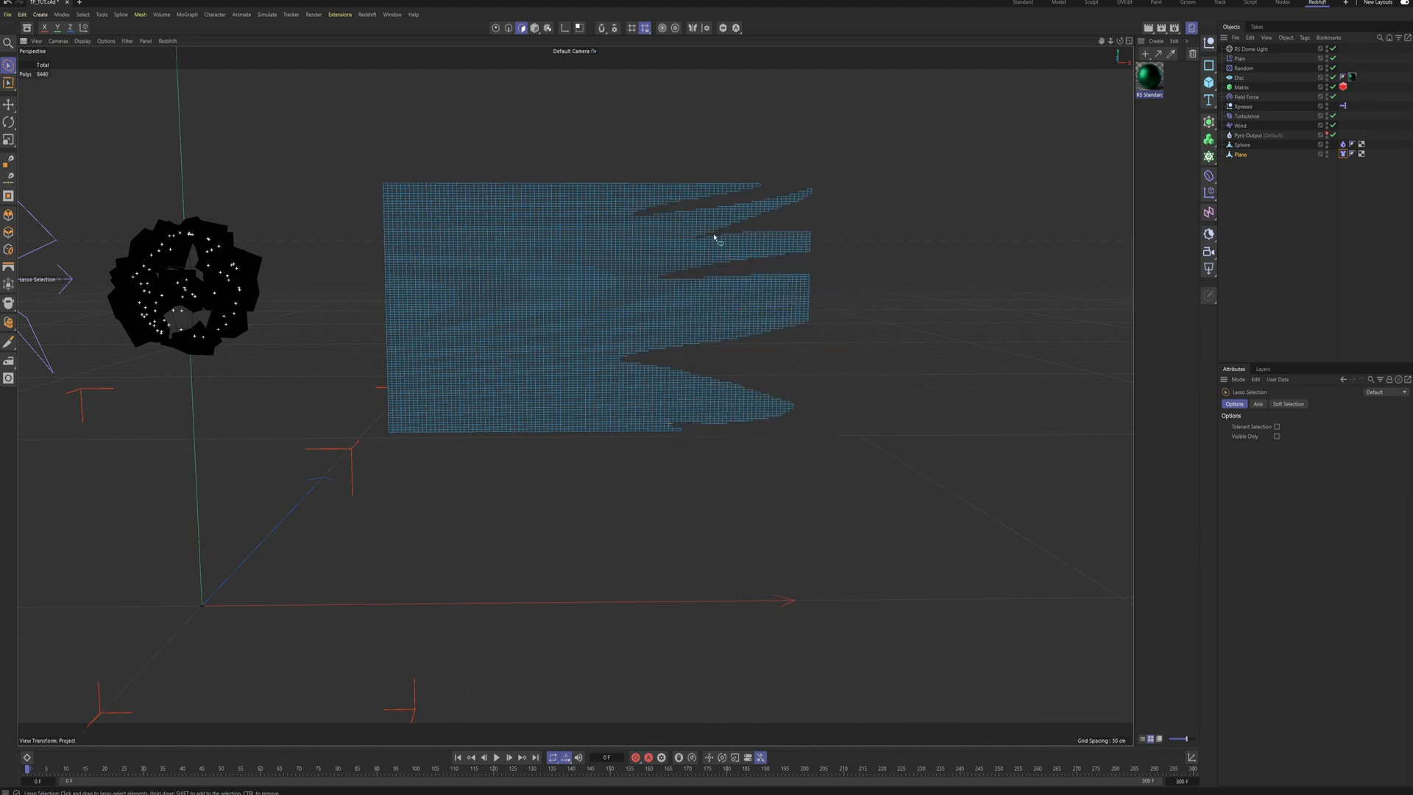
# Step: Round off the torn strips' blunt ends and cut small irregular holes in the two lower strips
pyautogui.moveTo(798, 280)
pyautogui.mouseDown()
pyautogui.moveTo(687, 271)
pyautogui.moveTo(835, 290)
pyautogui.moveTo(827, 347)
pyautogui.moveTo(813, 301)
pyautogui.moveTo(846, 285)
pyautogui.moveTo(756, 271)
pyautogui.moveTo(806, 287)
pyautogui.mouseUp()
pyautogui.press('Delete')
pyautogui.press('Delete')
pyautogui.press('Delete')
pyautogui.moveTo(809, 225)
pyautogui.mouseDown()
pyautogui.moveTo(751, 228)
pyautogui.moveTo(828, 250)
pyautogui.moveTo(809, 234)
pyautogui.mouseUp()
pyautogui.press('Delete')
pyautogui.moveTo(801, 328)
pyautogui.mouseDown()
pyautogui.moveTo(698, 303)
pyautogui.moveTo(835, 317)
pyautogui.moveTo(647, 321)
pyautogui.moveTo(735, 331)
pyautogui.moveTo(662, 316)
pyautogui.moveTo(788, 316)
pyautogui.mouseUp()
pyautogui.press('Delete')
pyautogui.press('Delete')
pyautogui.press('Delete')
# Step: Cut more irregular holes near the roots of the middle and upper strips, and roughen the plane's lower edge
pyautogui.moveTo(709, 298); pyautogui.dragTo(692, 308)
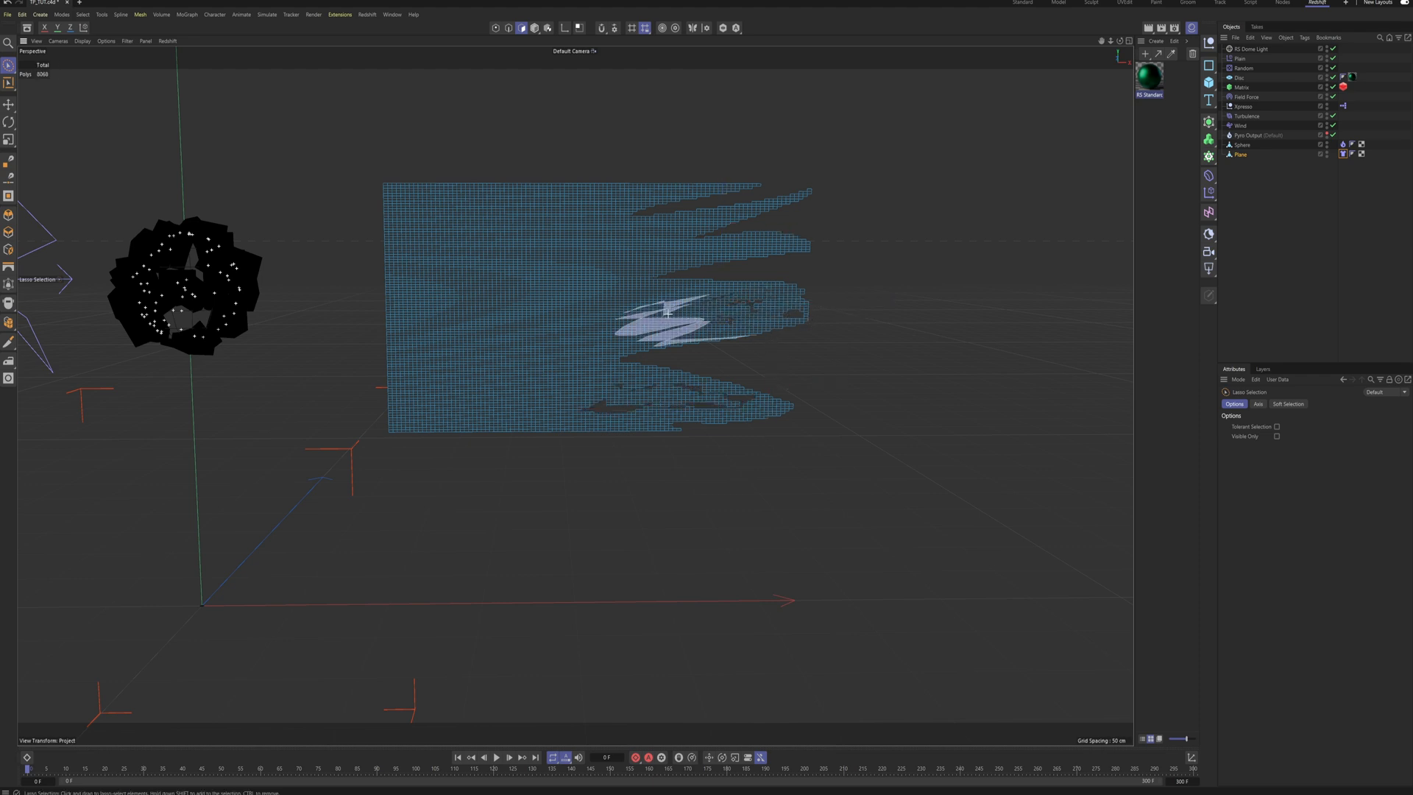
pyautogui.press('Delete')
pyautogui.moveTo(679, 254)
pyautogui.mouseDown()
pyautogui.moveTo(631, 250)
pyautogui.moveTo(665, 220)
pyautogui.moveTo(699, 254)
pyautogui.moveTo(677, 214)
pyautogui.mouseUp()
pyautogui.press('Delete')
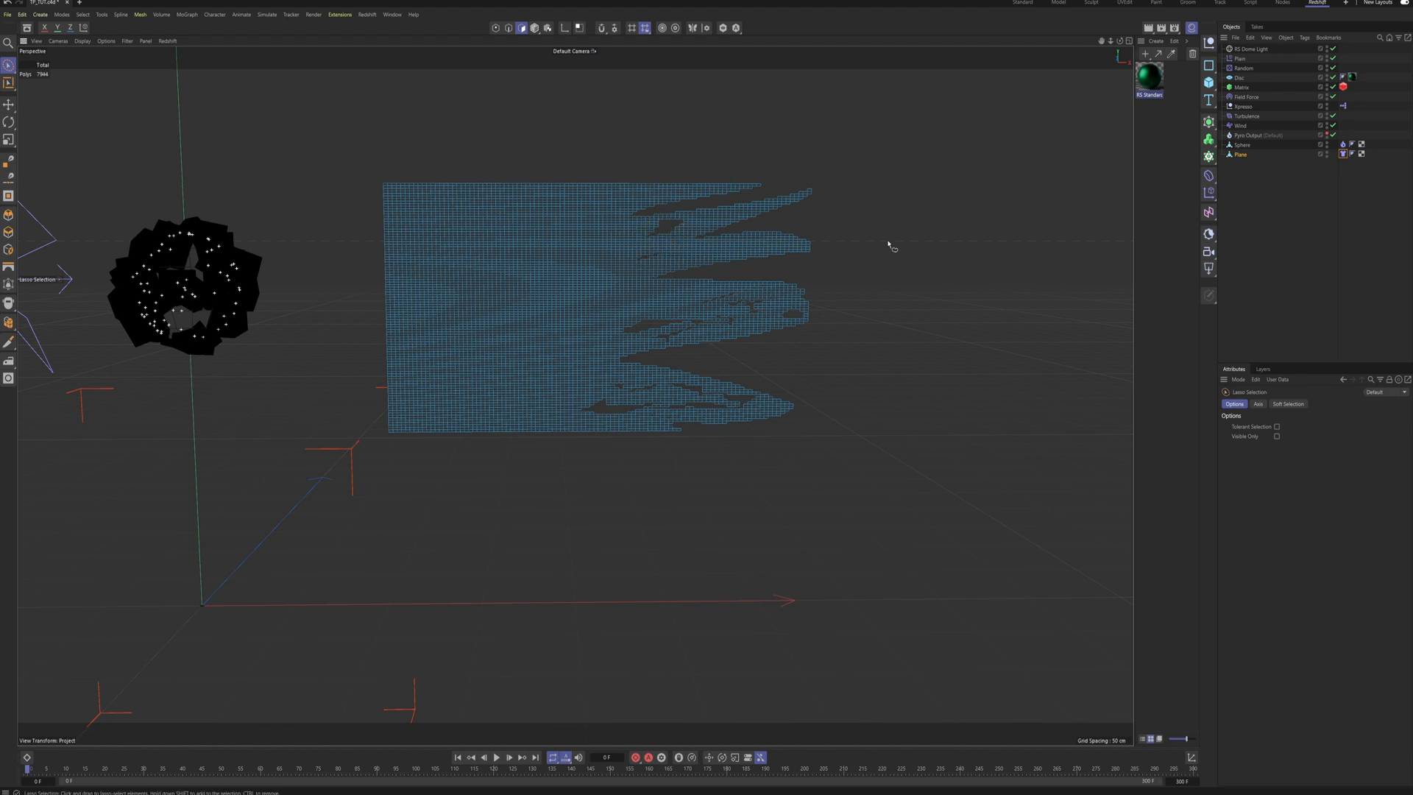
pyautogui.moveTo(774, 249)
pyautogui.mouseDown()
pyautogui.moveTo(772, 232)
pyautogui.moveTo(772, 246)
pyautogui.mouseUp()
pyautogui.press('Delete')
pyautogui.moveTo(703, 432)
pyautogui.mouseDown()
pyautogui.moveTo(610, 443)
pyautogui.moveTo(705, 423)
pyautogui.moveTo(578, 429)
pyautogui.moveTo(677, 424)
pyautogui.mouseUp()
pyautogui.press('Delete')
pyautogui.press('Delete')
pyautogui.press('Delete')
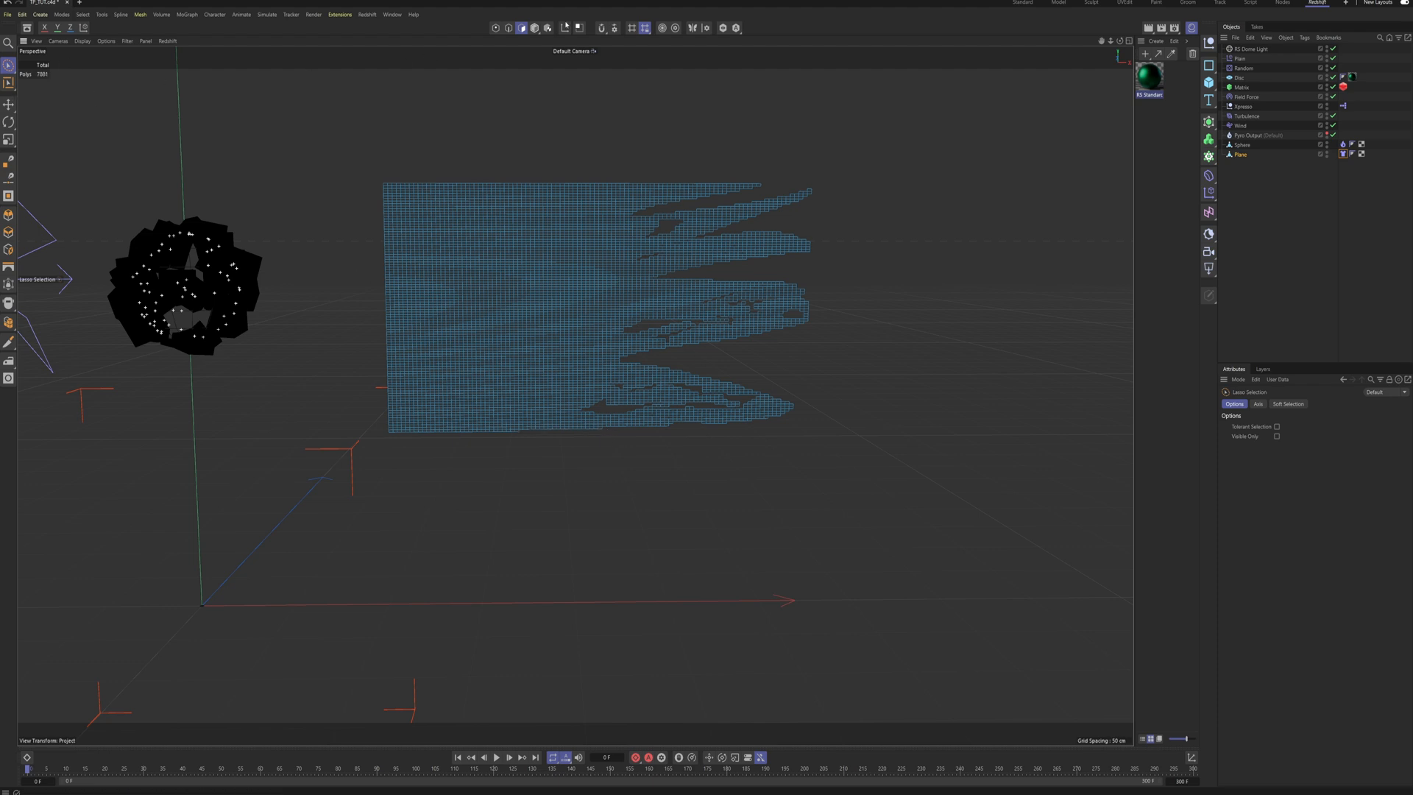
pyautogui.click(535, 27)
# Step: Draw a straight vertical two-point Bezier spline beside the plane's intact edge in the front view, starting at ground level
pyautogui.moveTo(645, 285)
pyautogui.keyDown('alt'); pyautogui.mouseDown()
pyautogui.moveTo(601, 291)
pyautogui.moveTo(632, 305)
pyautogui.mouseUp(); pyautogui.keyUp('alt')
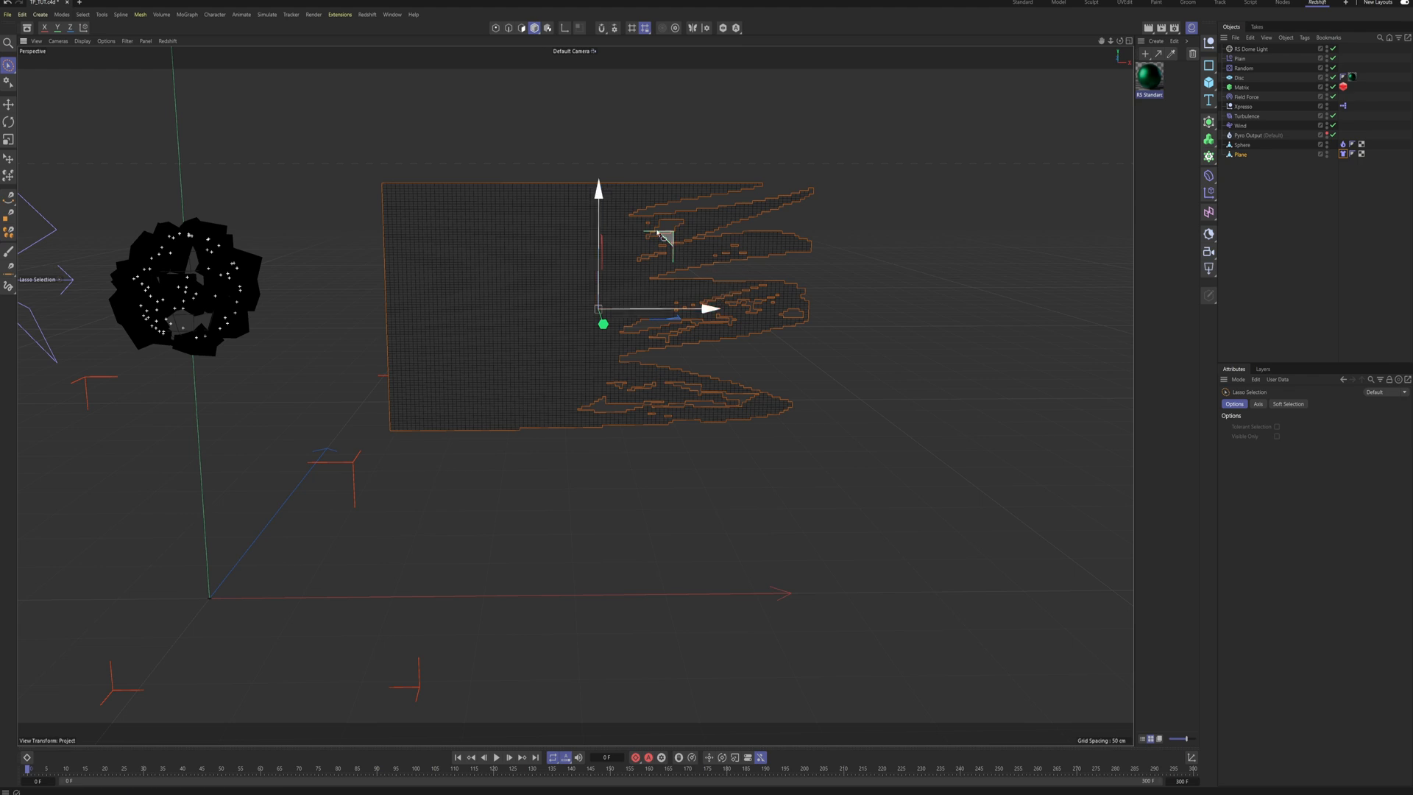
pyautogui.keyDown('alt'); pyautogui.moveTo(495, 259); pyautogui.dragTo(606, 264, button='middle'); pyautogui.keyUp('alt')
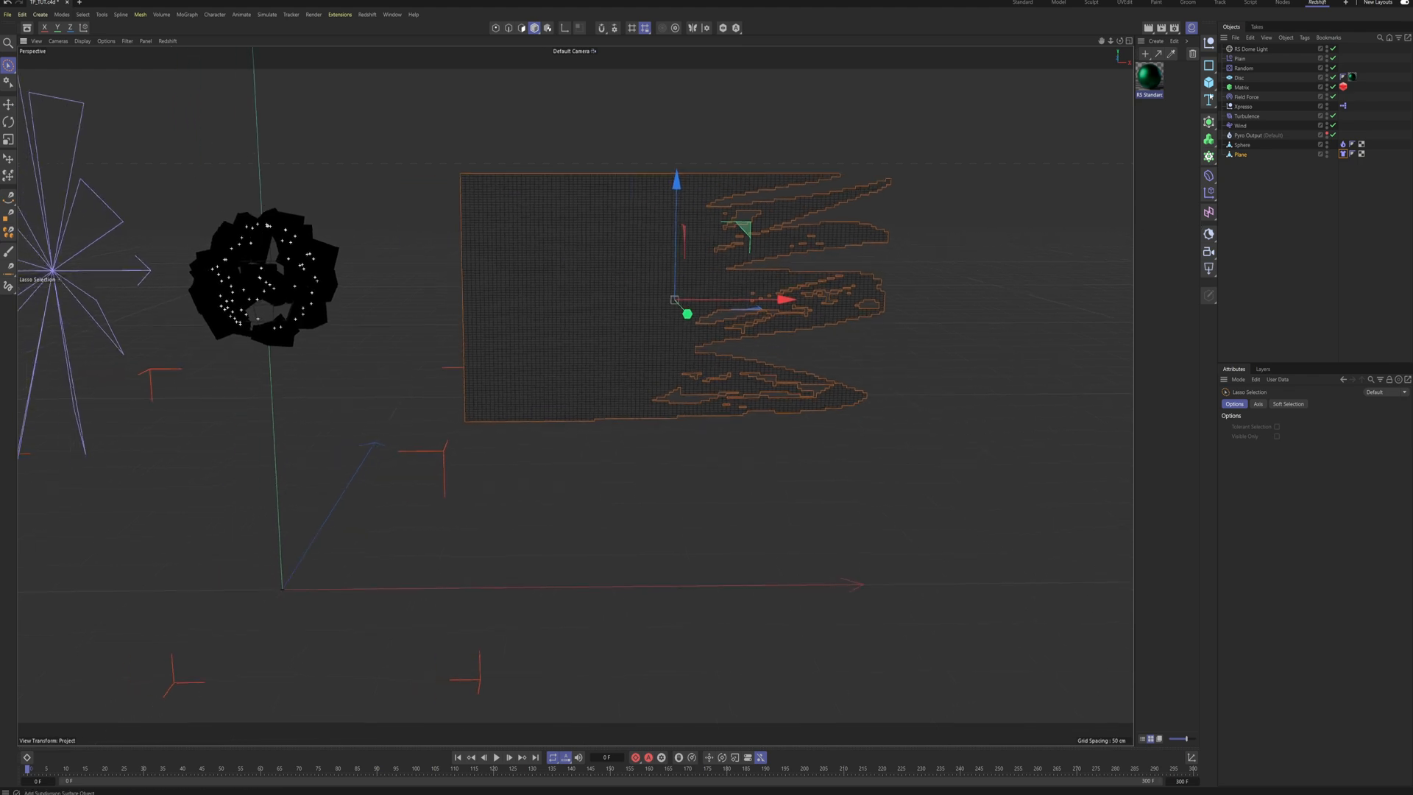
pyautogui.middleClick(594, 386)
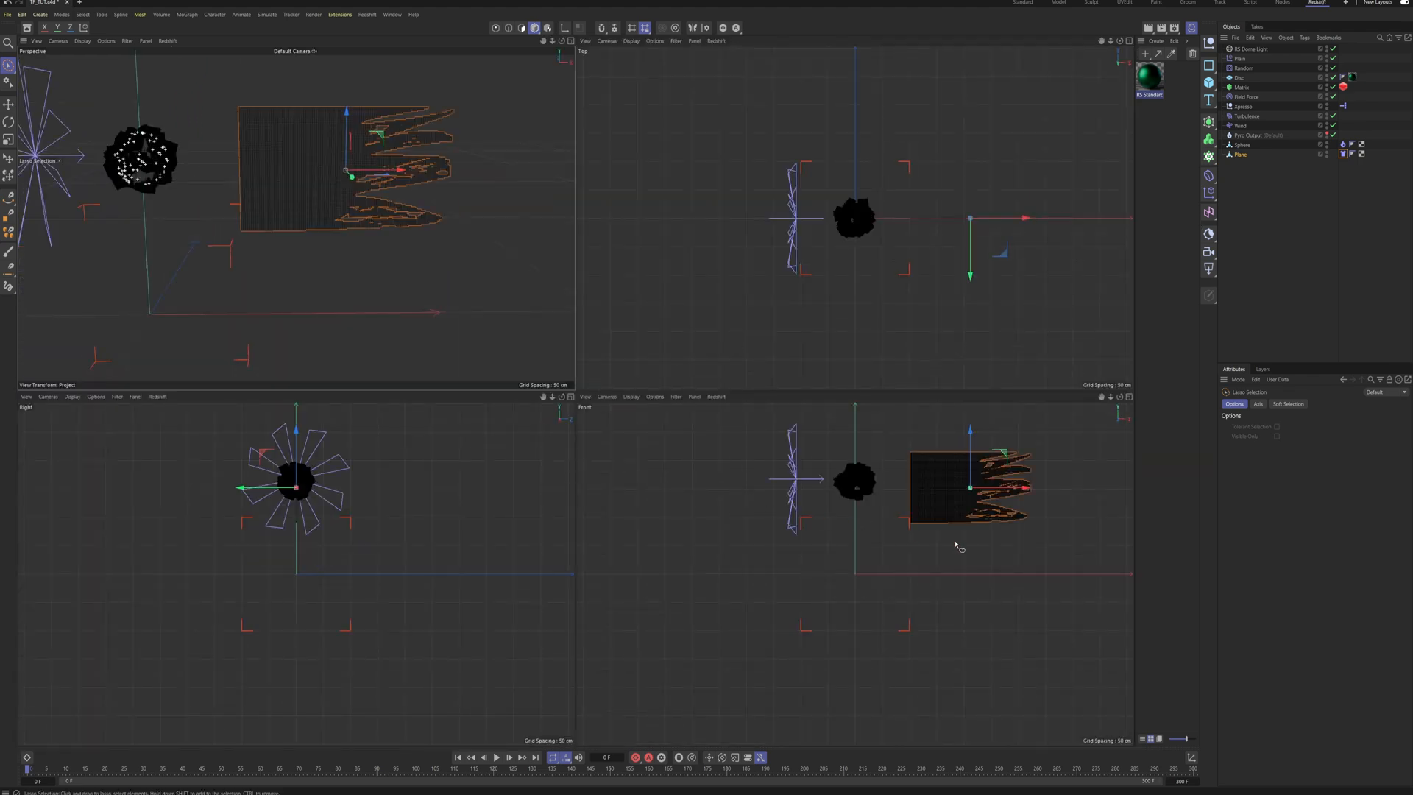
pyautogui.middleClick(958, 546)
pyautogui.press('p')
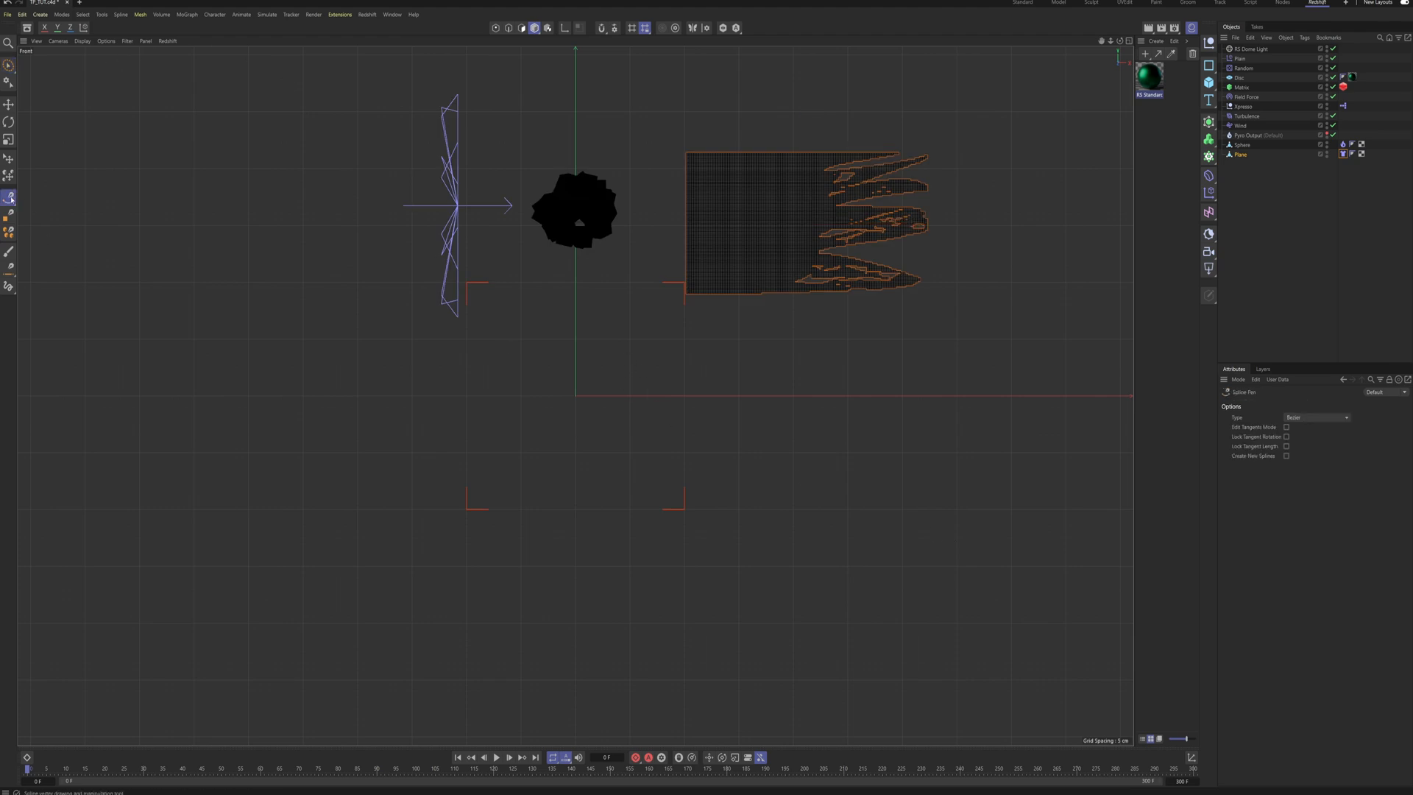
pyautogui.click(649, 398)
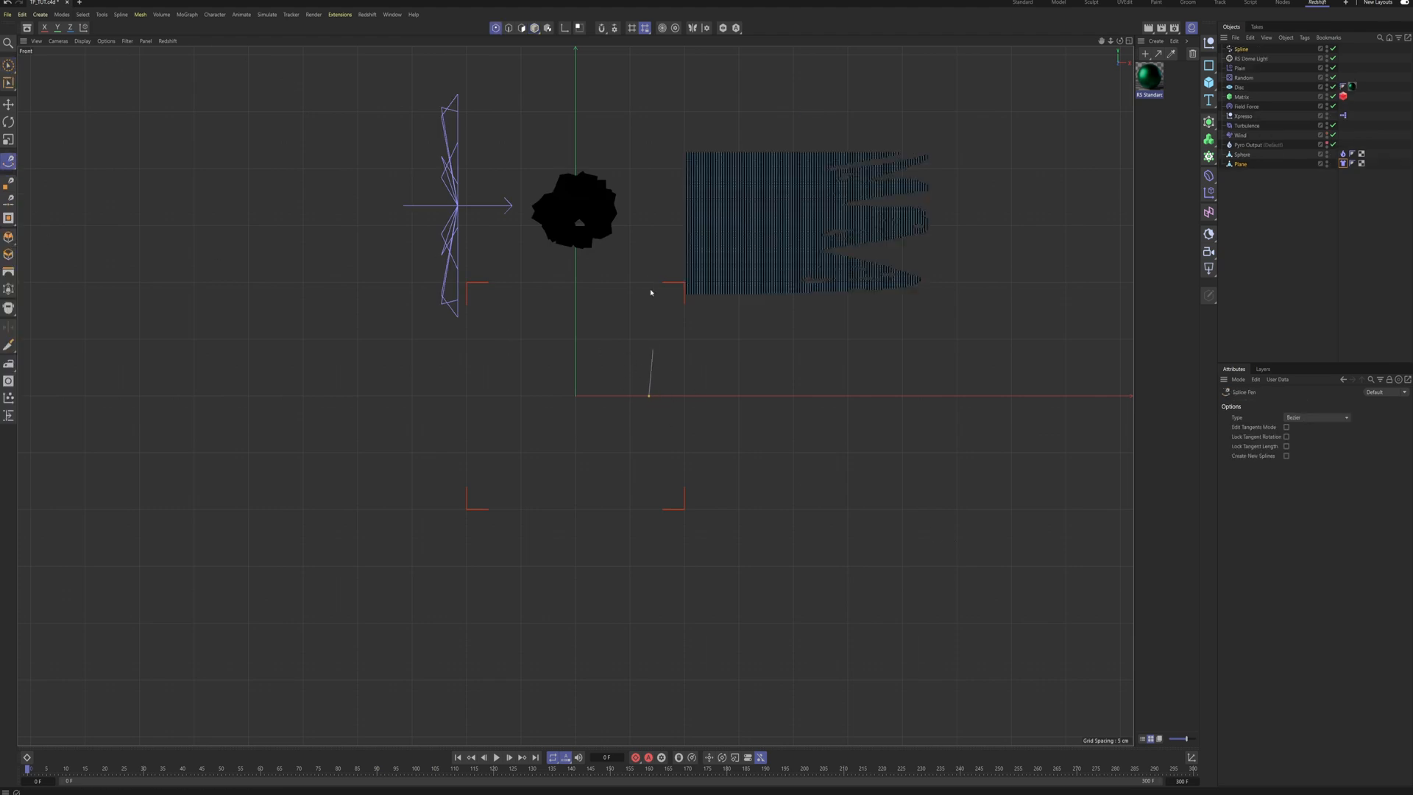
pyautogui.click(649, 150)
pyautogui.click(8, 104)
pyautogui.middleClick(549, 266)
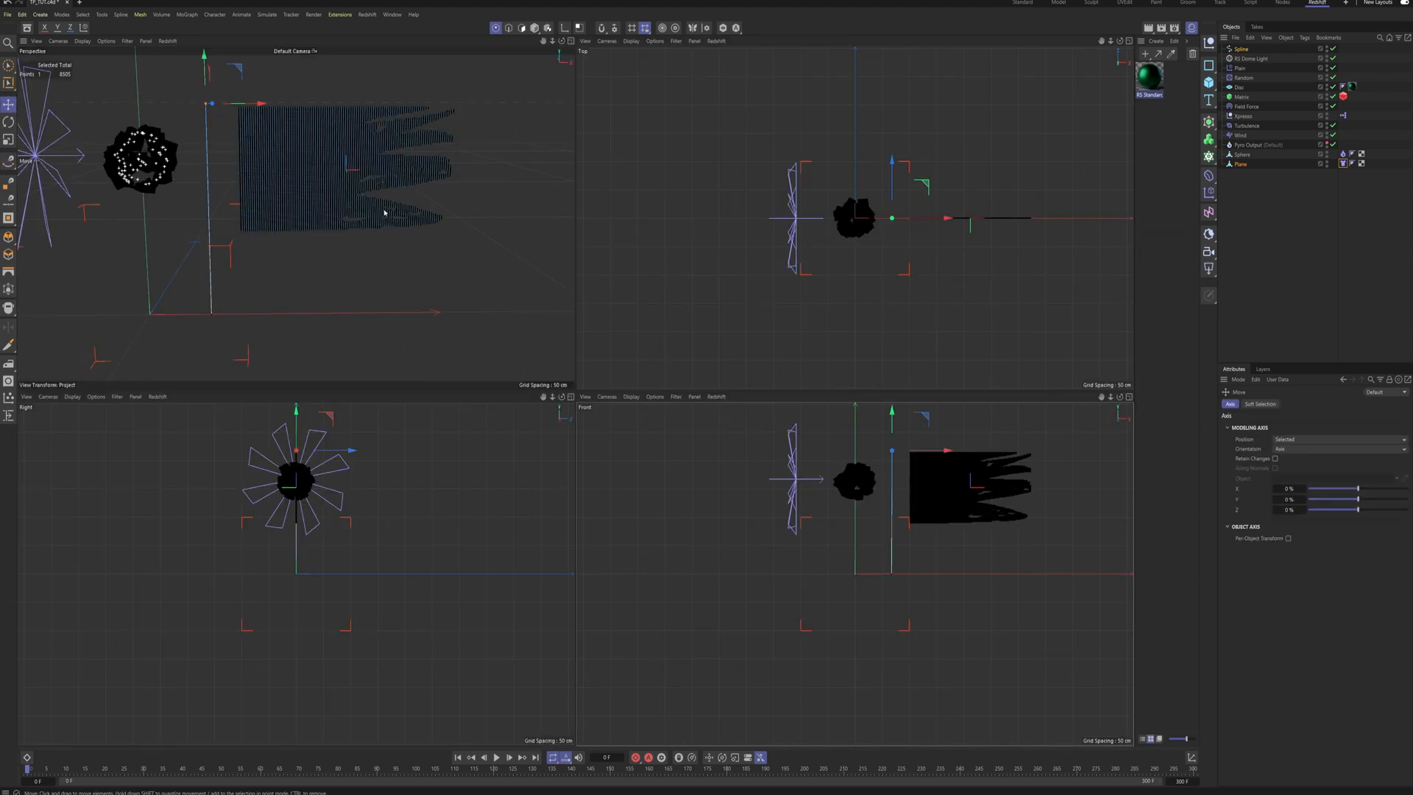
pyautogui.middleClick(545, 272)
# Step: Move the torn plane up against the vertical spline and raise it slightly to align with the spline's top end
pyautogui.click(407, 585)
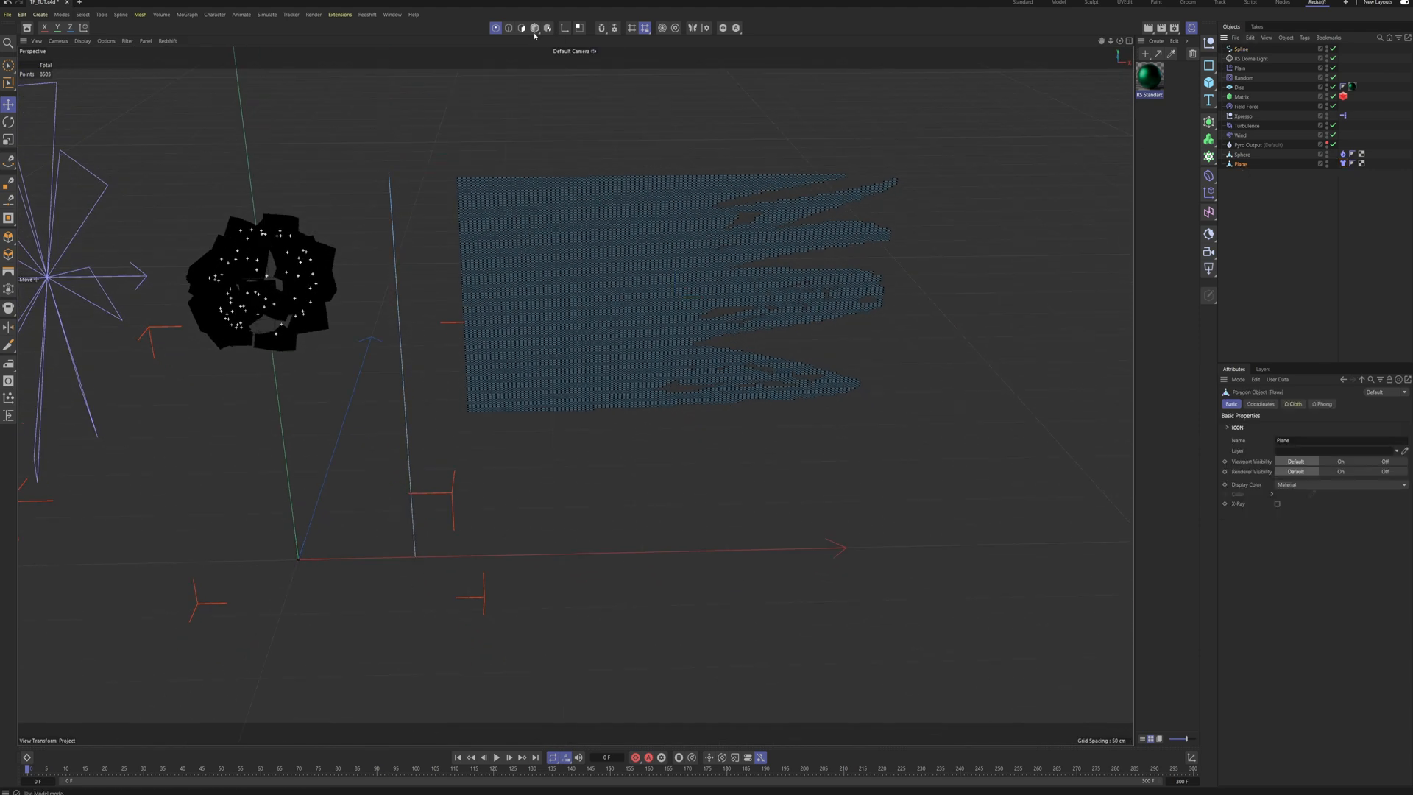
pyautogui.click(1241, 164)
pyautogui.moveTo(784, 295); pyautogui.dragTo(725, 296)
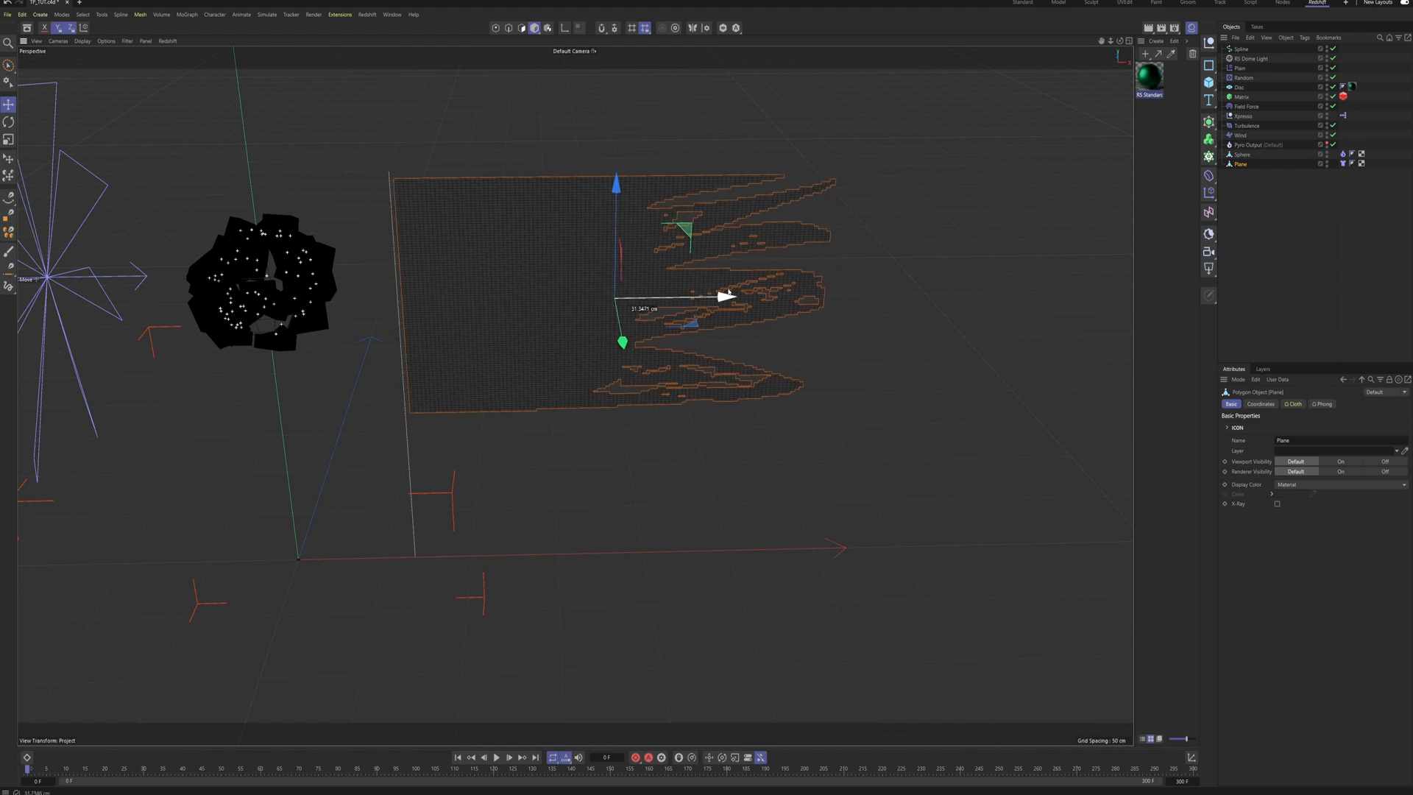
pyautogui.moveTo(616, 184); pyautogui.dragTo(616, 177)
pyautogui.moveTo(431, 256)
pyautogui.keyDown('alt'); pyautogui.mouseDown()
pyautogui.moveTo(457, 228)
pyautogui.moveTo(517, 243)
pyautogui.moveTo(422, 247)
pyautogui.mouseUp(); pyautogui.keyUp('alt')
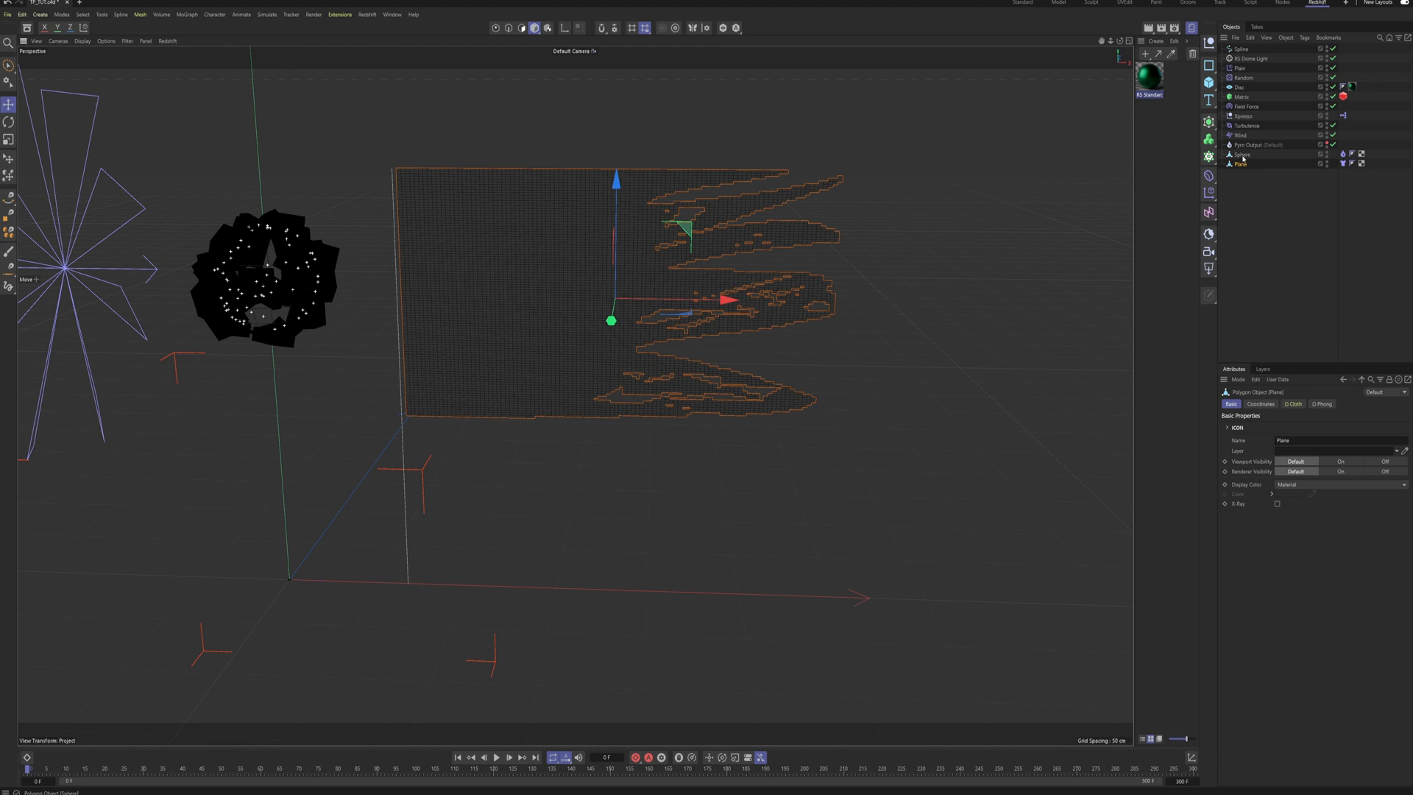
# Step: Place the spline below Plane in the object list and subdivide all of its points four times
pyautogui.moveTo(1246, 50); pyautogui.dragTo(1242, 162)
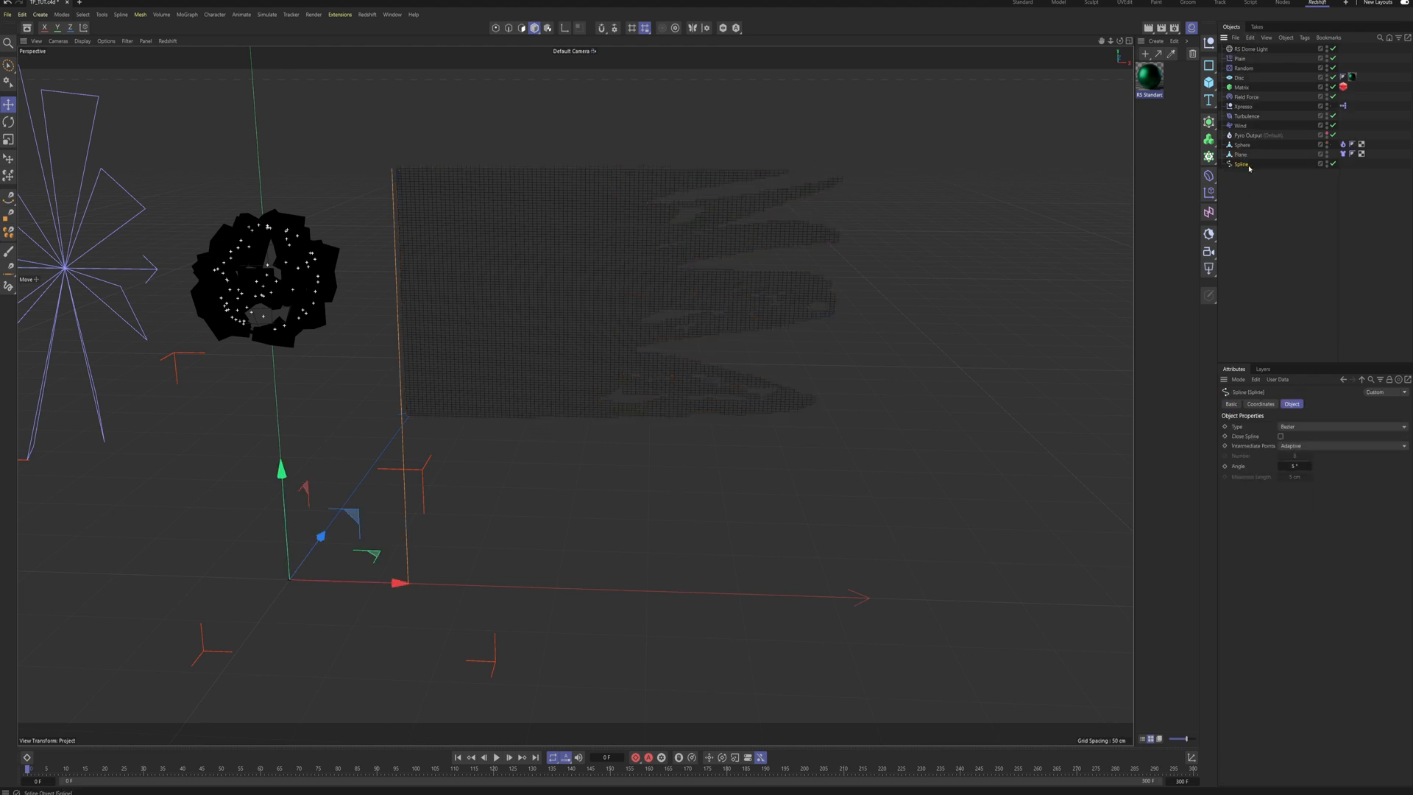
pyautogui.click(495, 28)
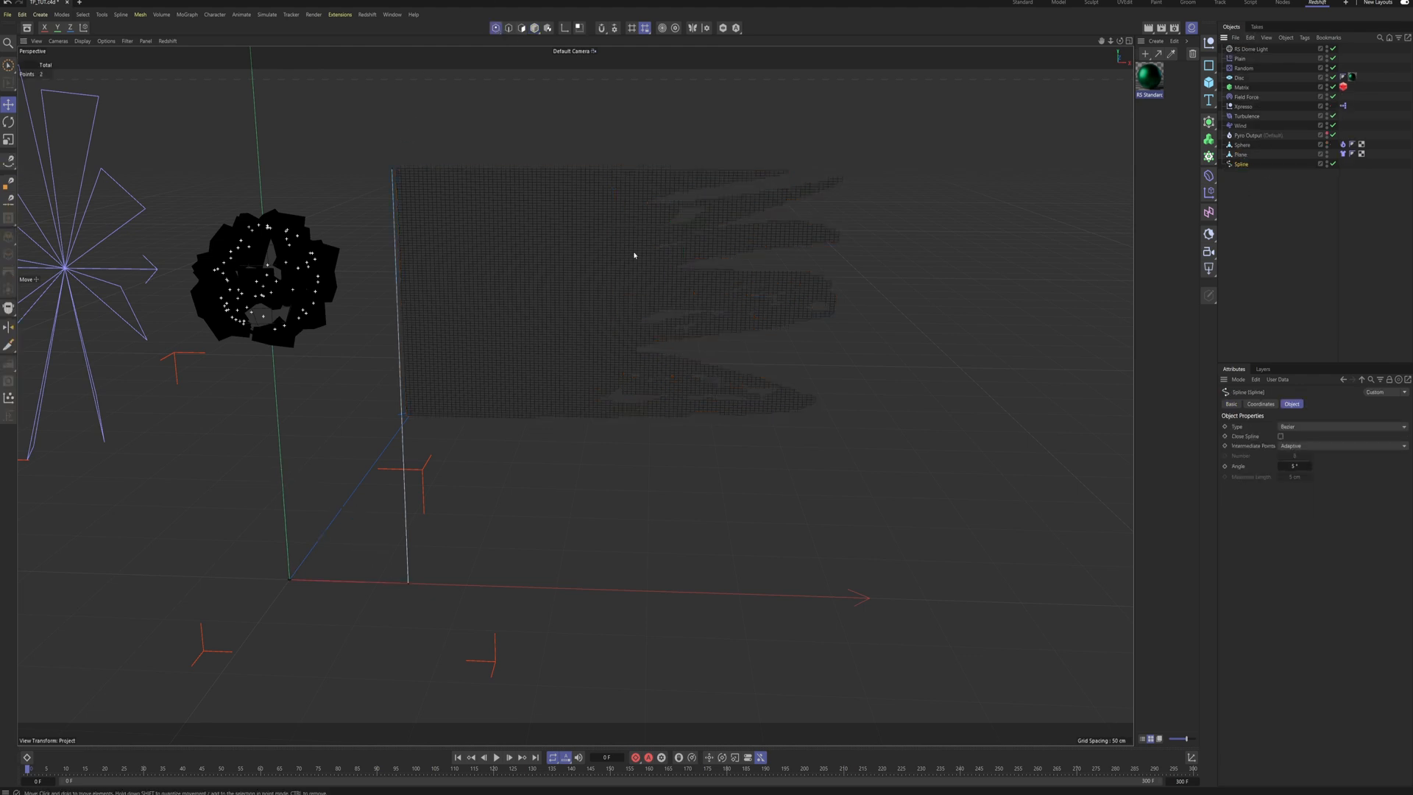
pyautogui.hotkey('ctrl', 'a')
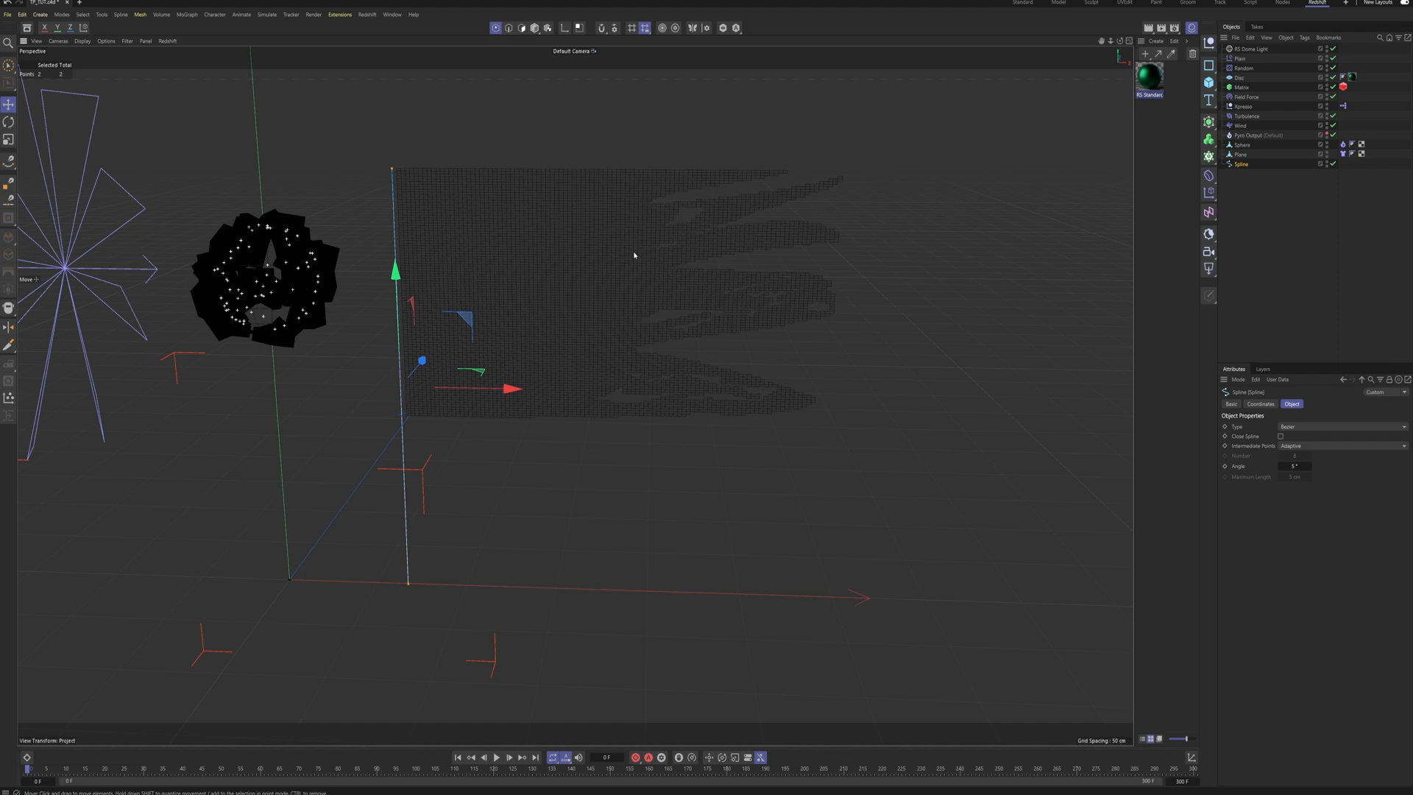
pyautogui.press('u')
pyautogui.press('s')
pyautogui.press('u')
pyautogui.press('s')
pyautogui.press('u')
pyautogui.press('s')
pyautogui.press('u')
pyautogui.press('s')
pyautogui.keyDown('alt'); pyautogui.moveTo(356, 195); pyautogui.dragTo(437, 226); pyautogui.keyUp('alt')
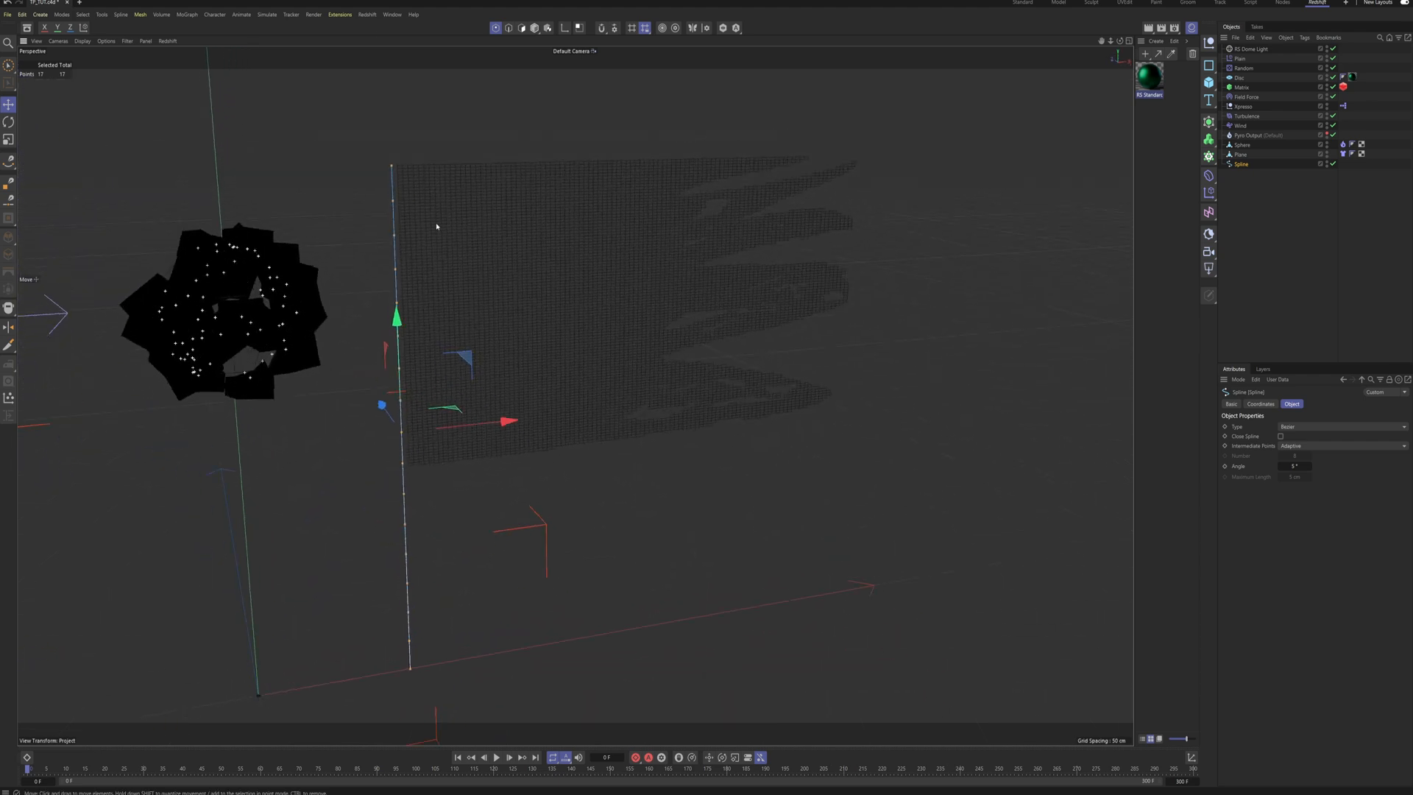
pyautogui.click(534, 28)
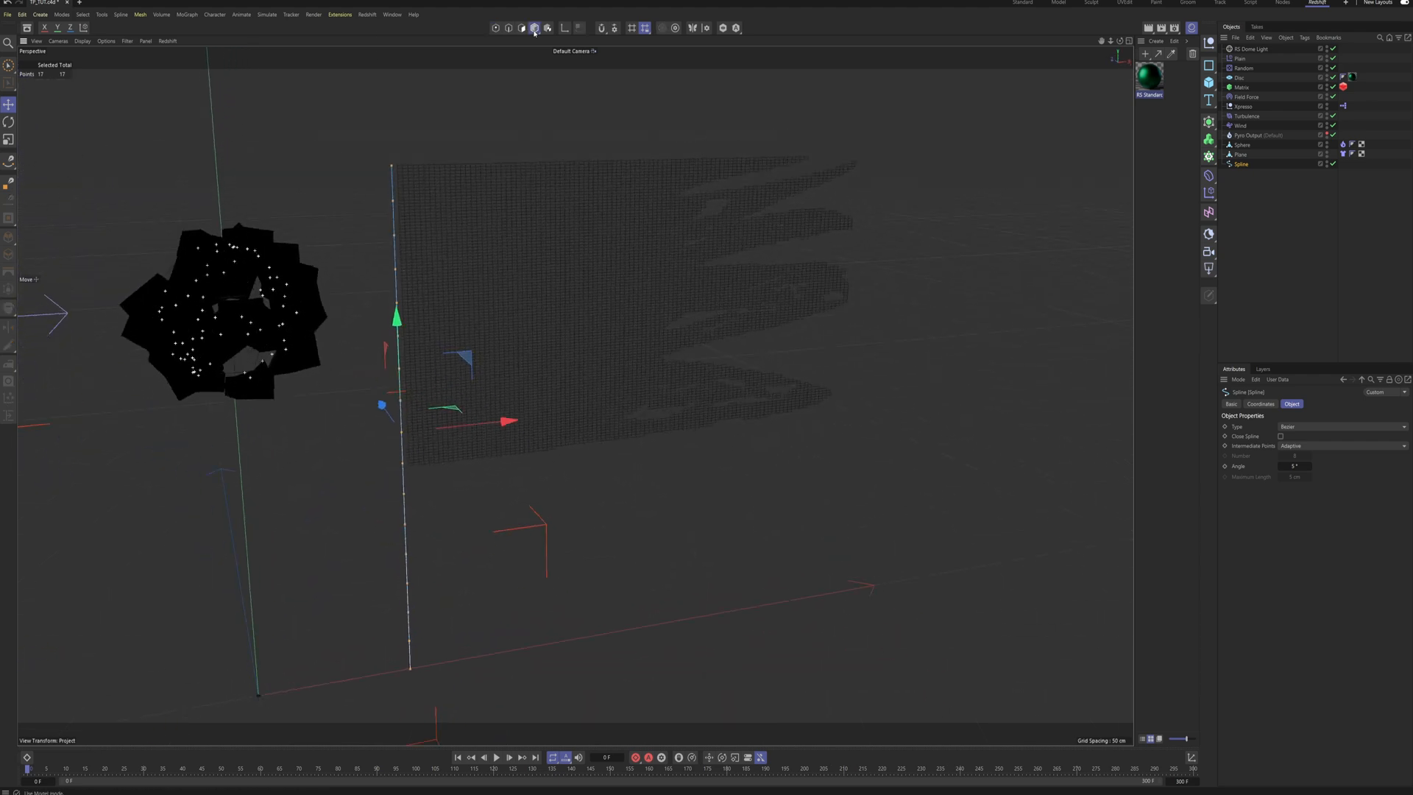
# Step: Add a Rope simulation tag to the vertical spline
pyautogui.click(1240, 171)
pyautogui.click(1241, 165)
pyautogui.rightClick(1242, 168)
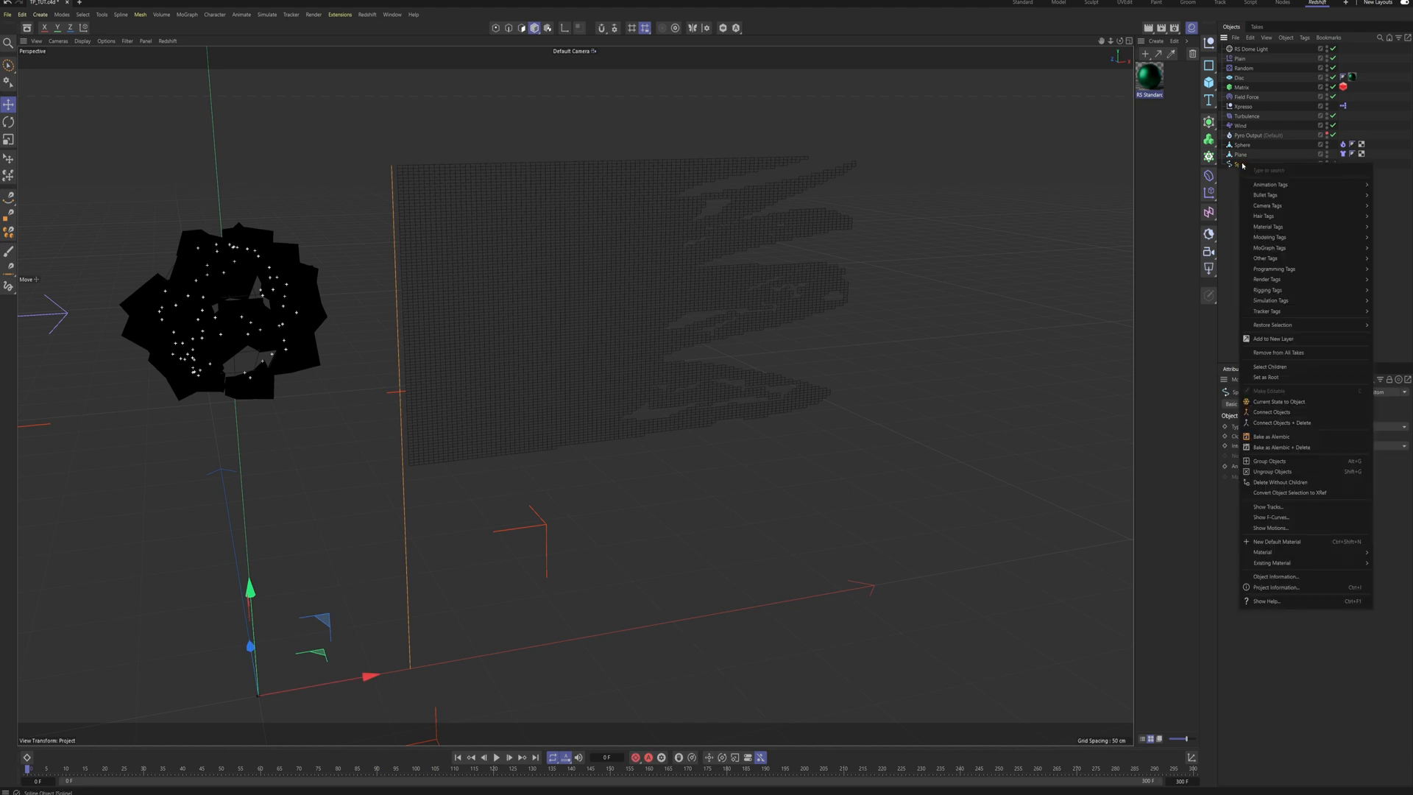
pyautogui.moveTo(1276, 302)
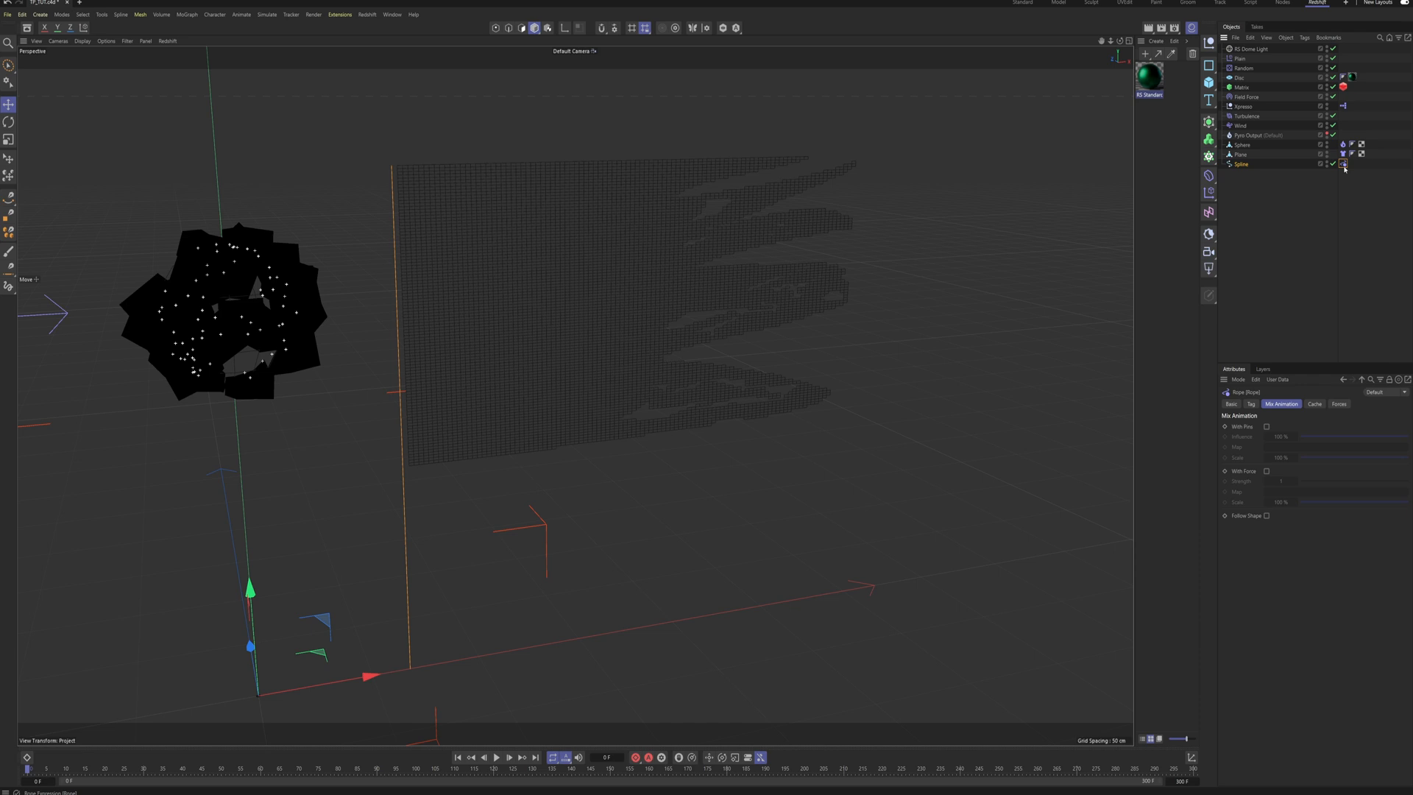
# Step: Adjust the rope's bendiness, enable position-based animation mixing (With Pos) and play the simulation
pyautogui.click(1251, 404)
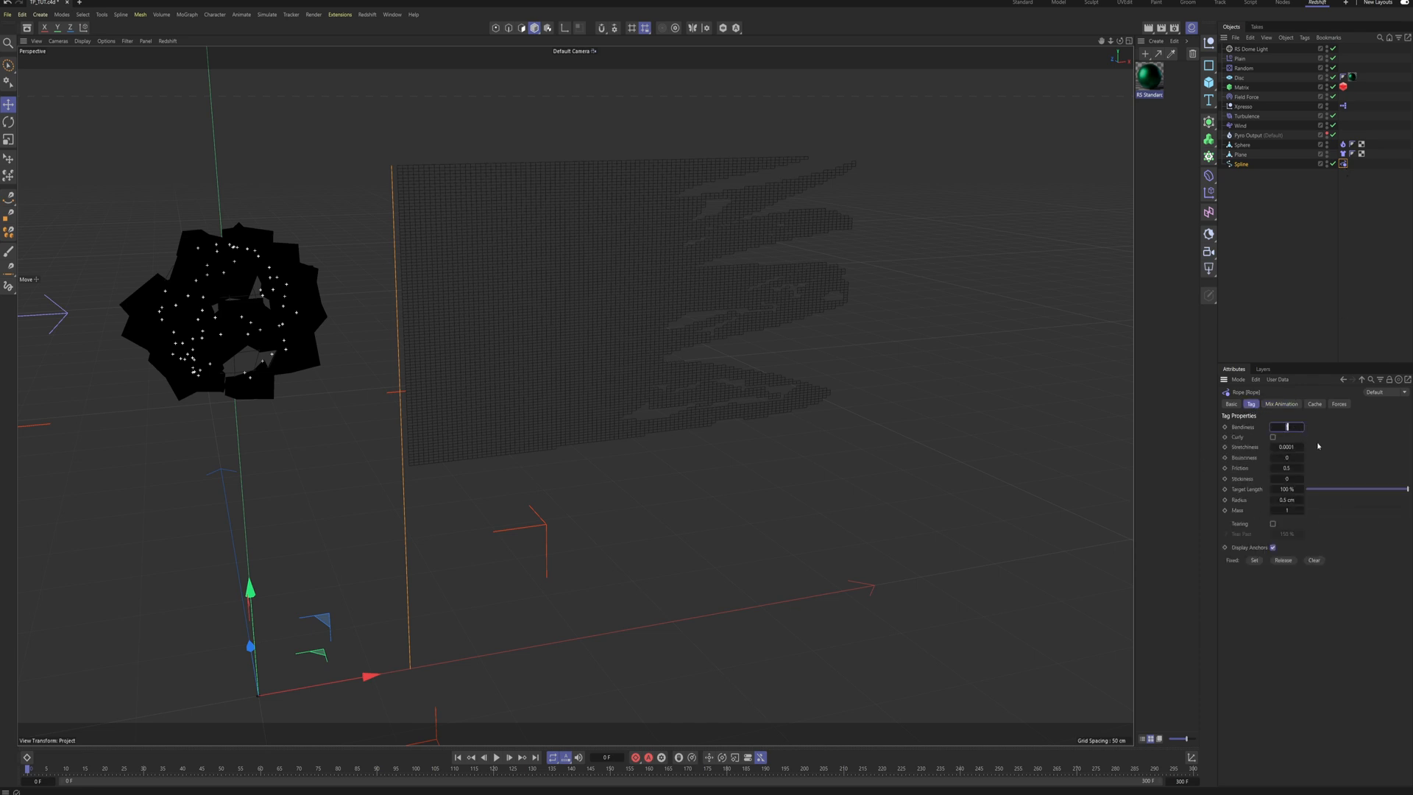
pyautogui.click(1293, 447)
pyautogui.click(1284, 404)
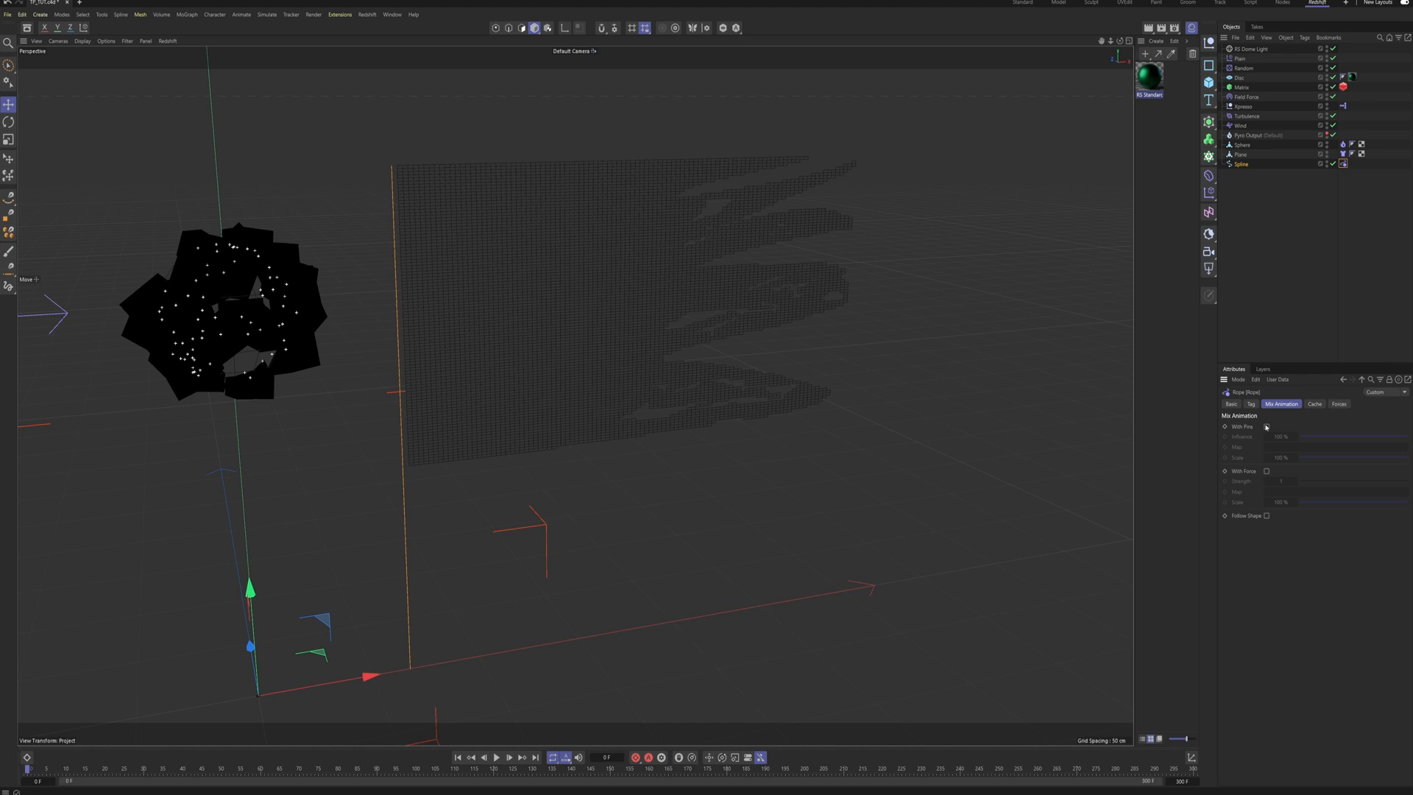
pyautogui.click(1267, 427)
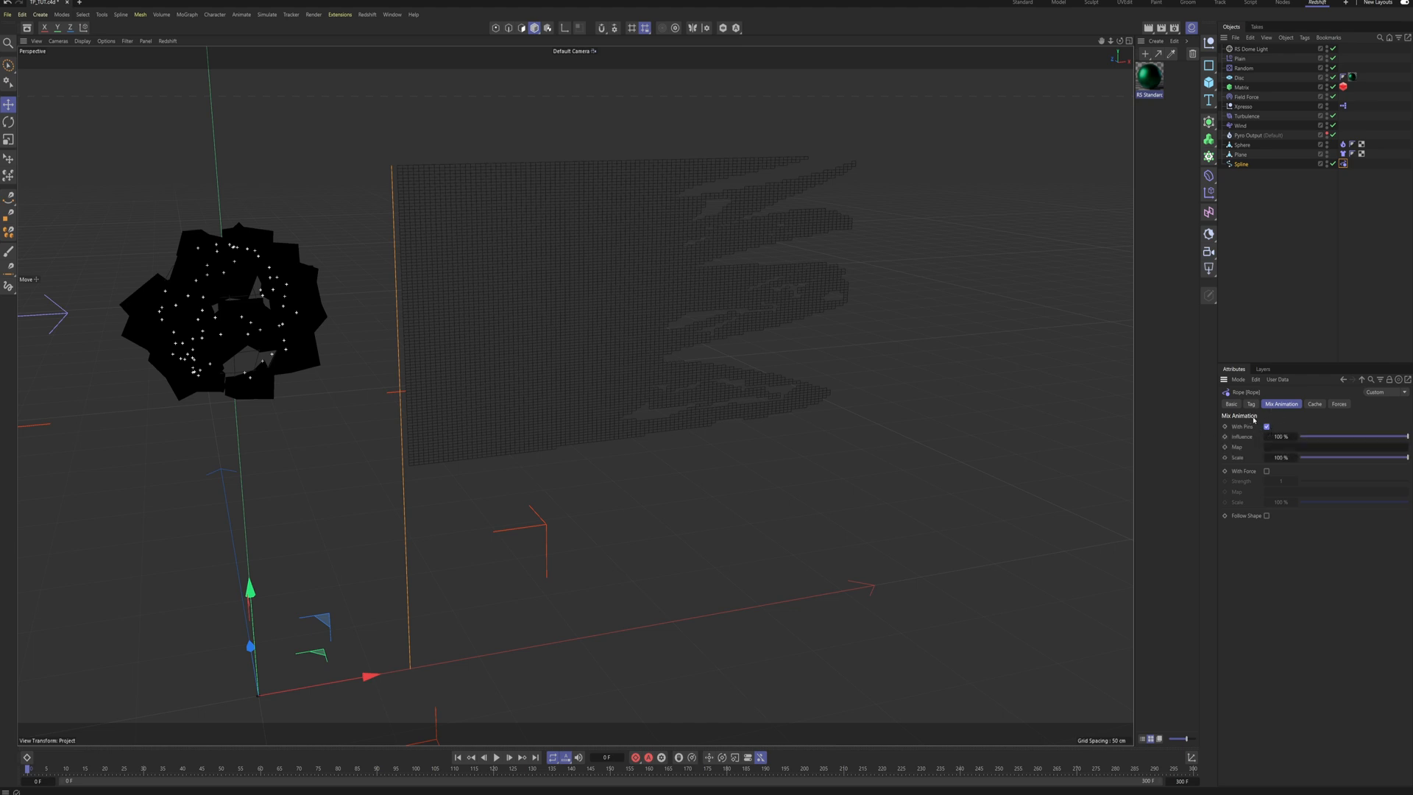
pyautogui.click(1278, 306)
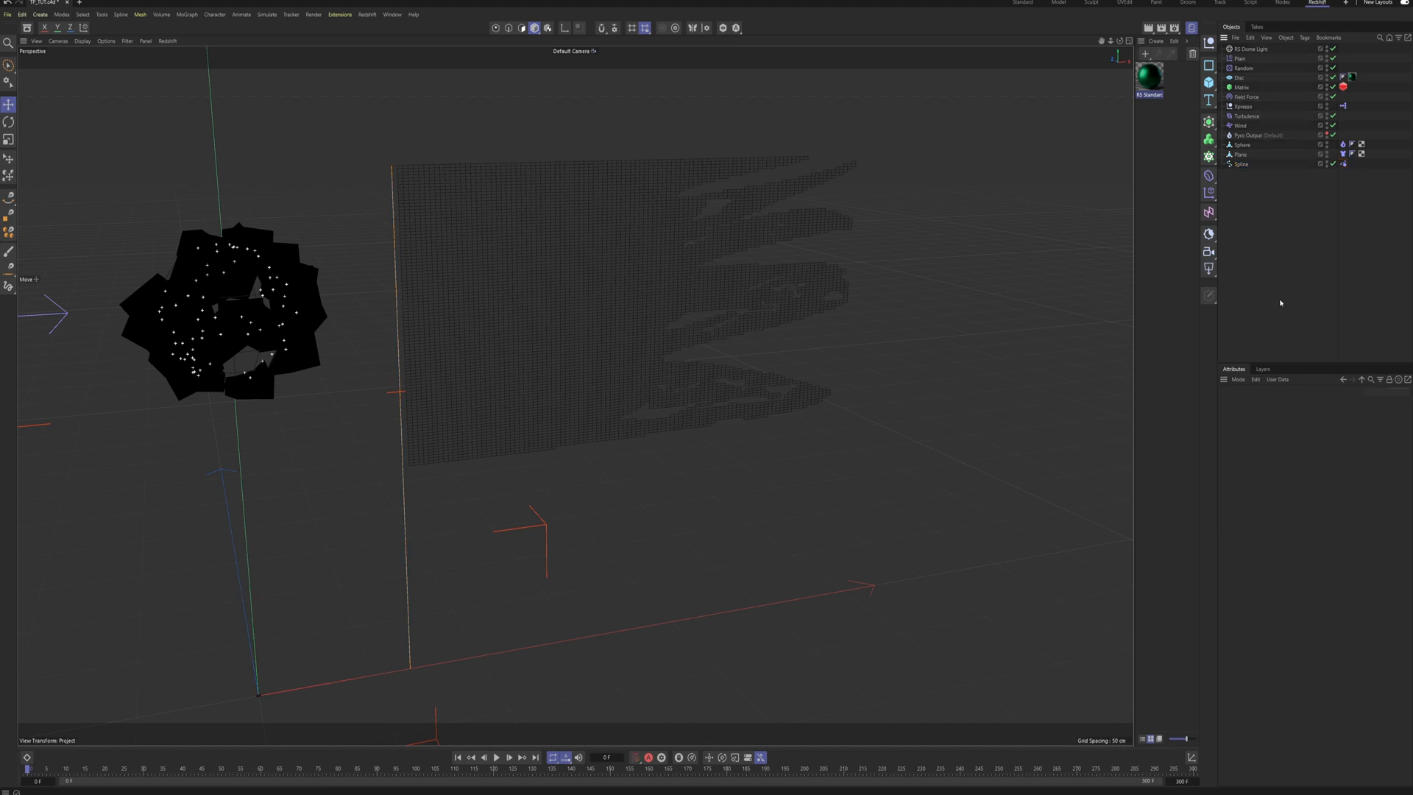
pyautogui.click(496, 758)
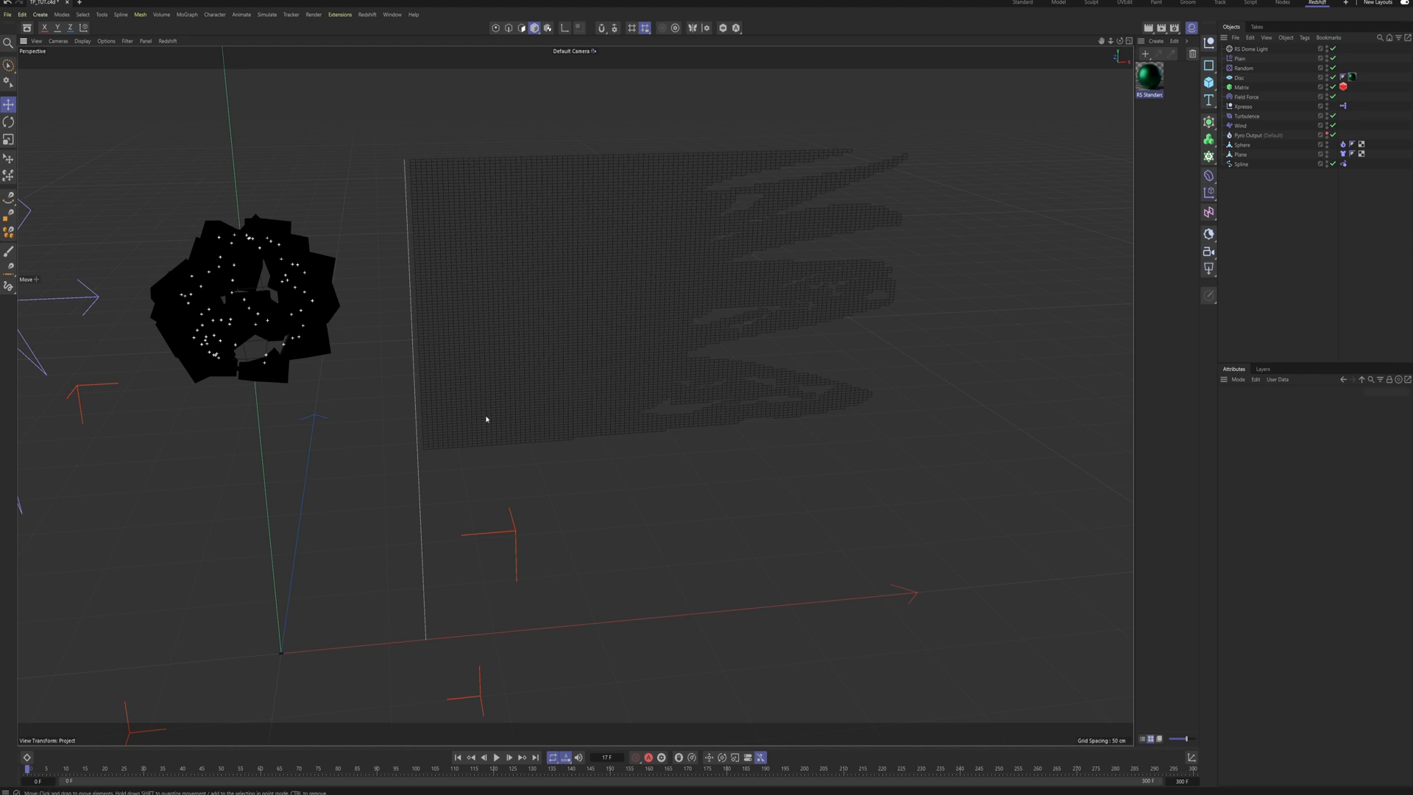
# Step: Give the spline a Connector tag with a 25 cm search radius and create the connections to the cloth plane
pyautogui.rightClick(1241, 165)
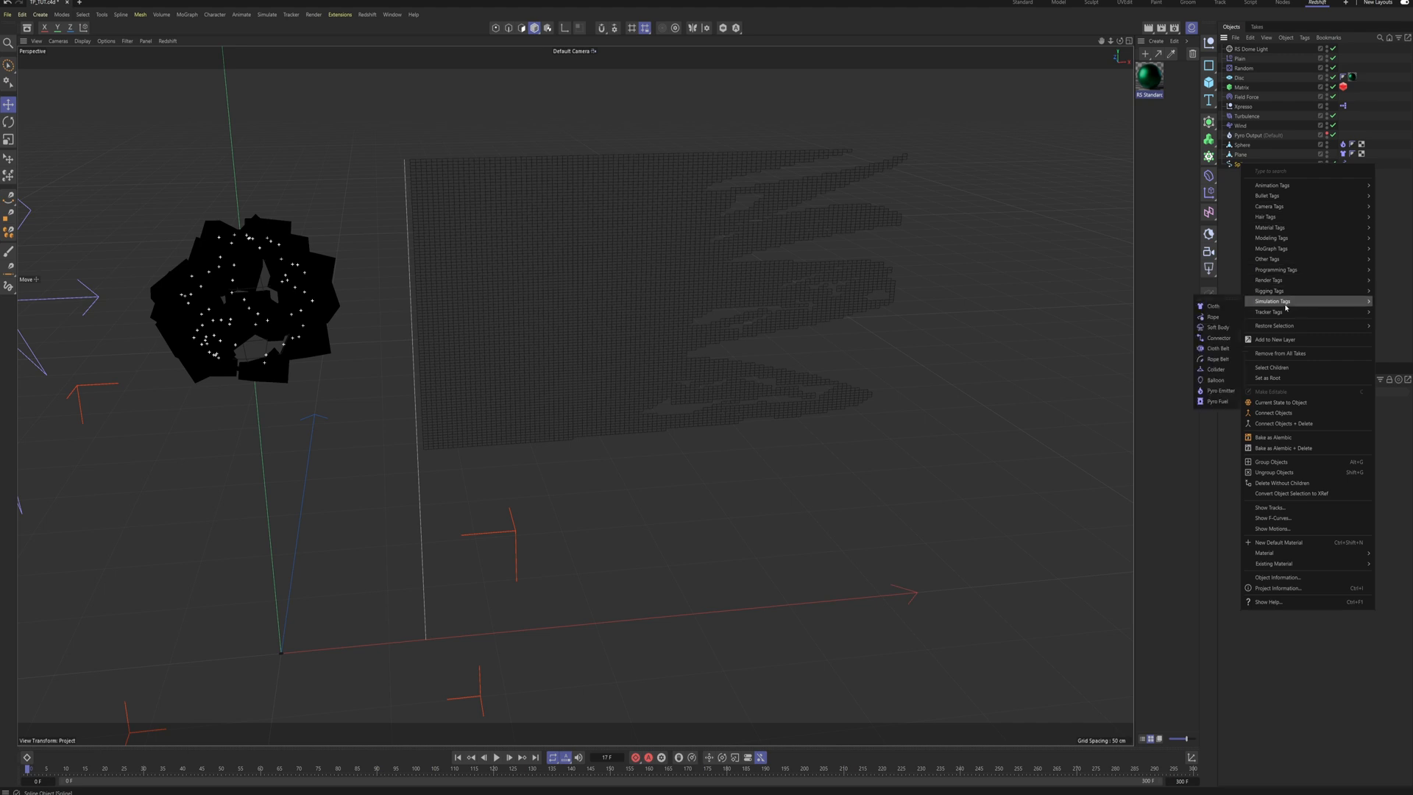
pyautogui.moveTo(1272, 300)
pyautogui.click(1217, 338)
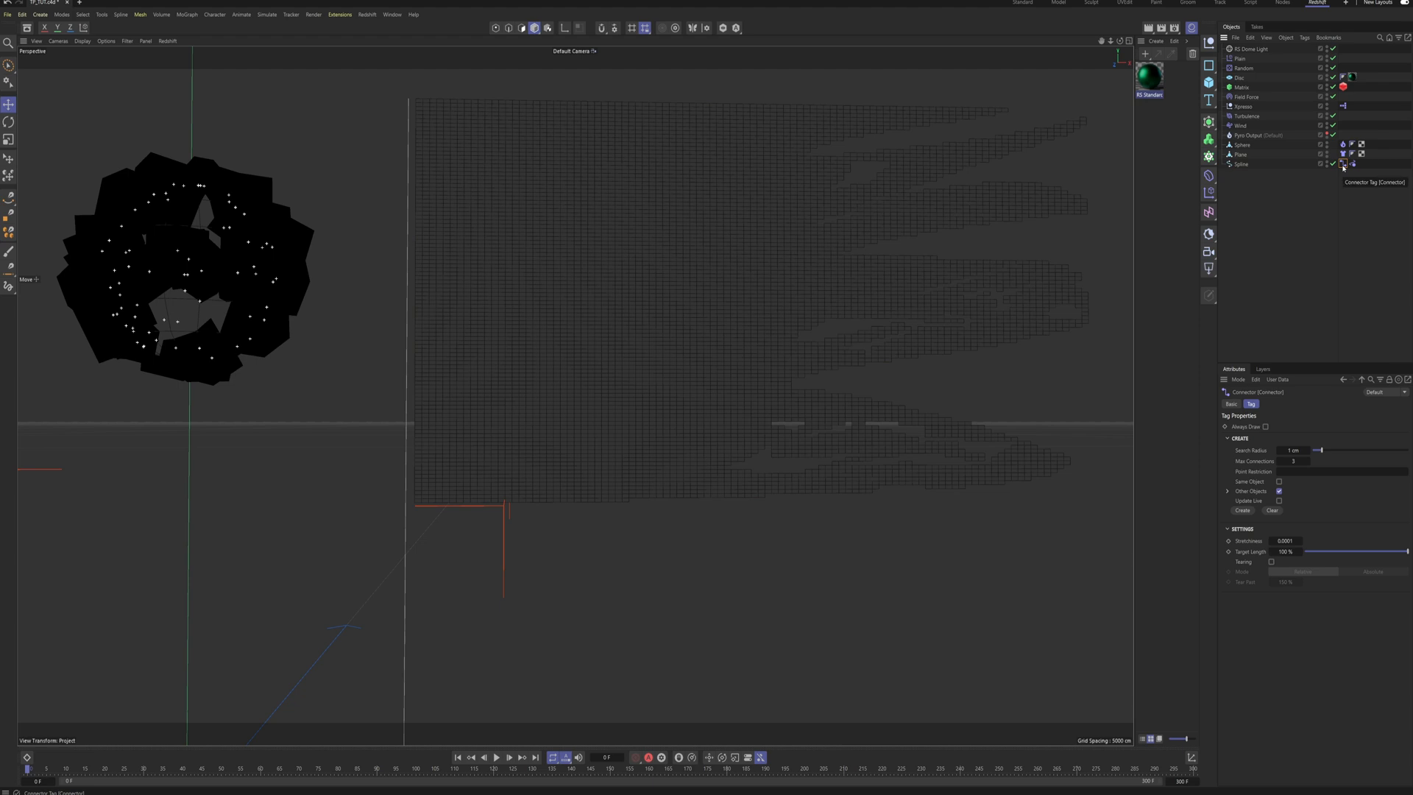
pyautogui.press('Return')
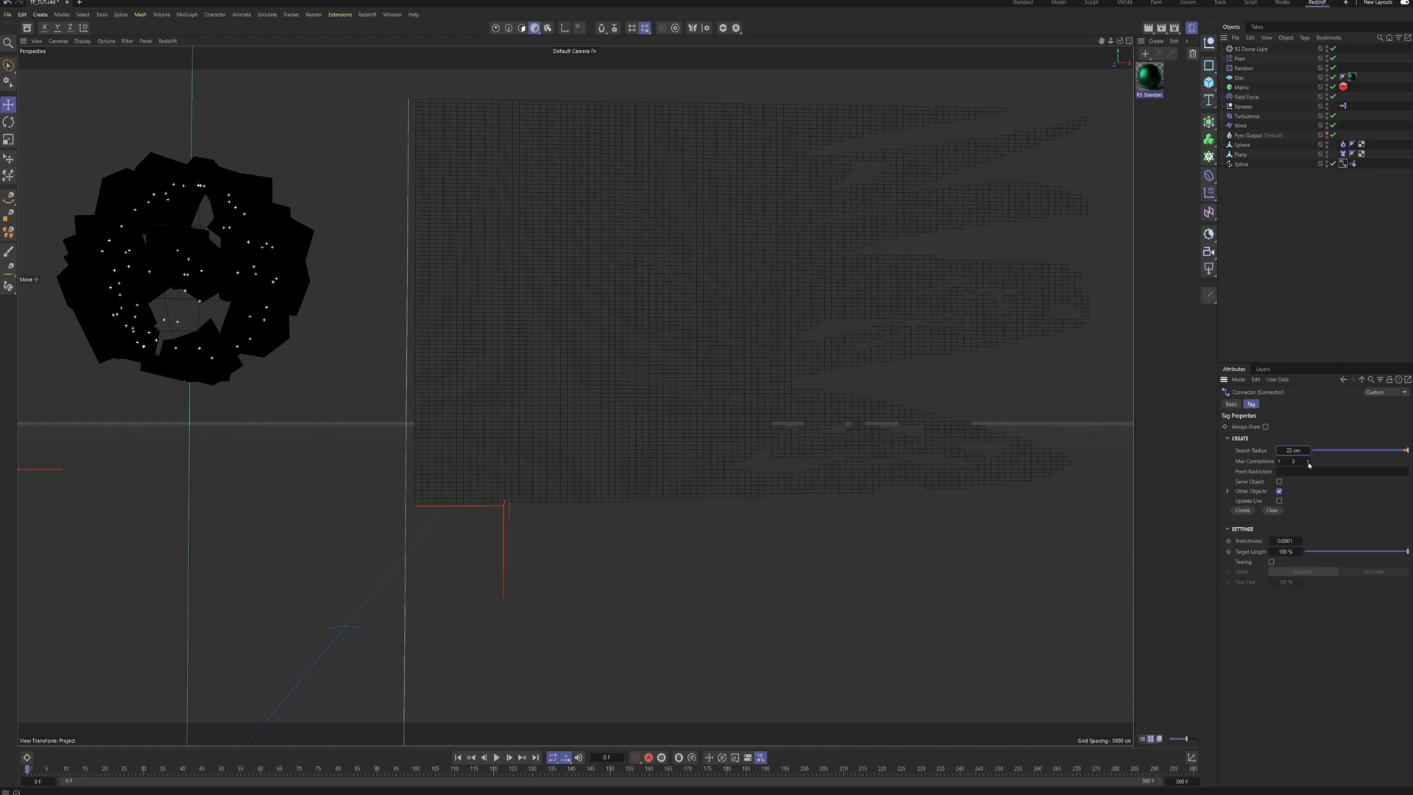
pyautogui.click(1242, 510)
pyautogui.keyDown('alt'); pyautogui.moveTo(423, 306); pyautogui.dragTo(431, 208); pyautogui.keyUp('alt')
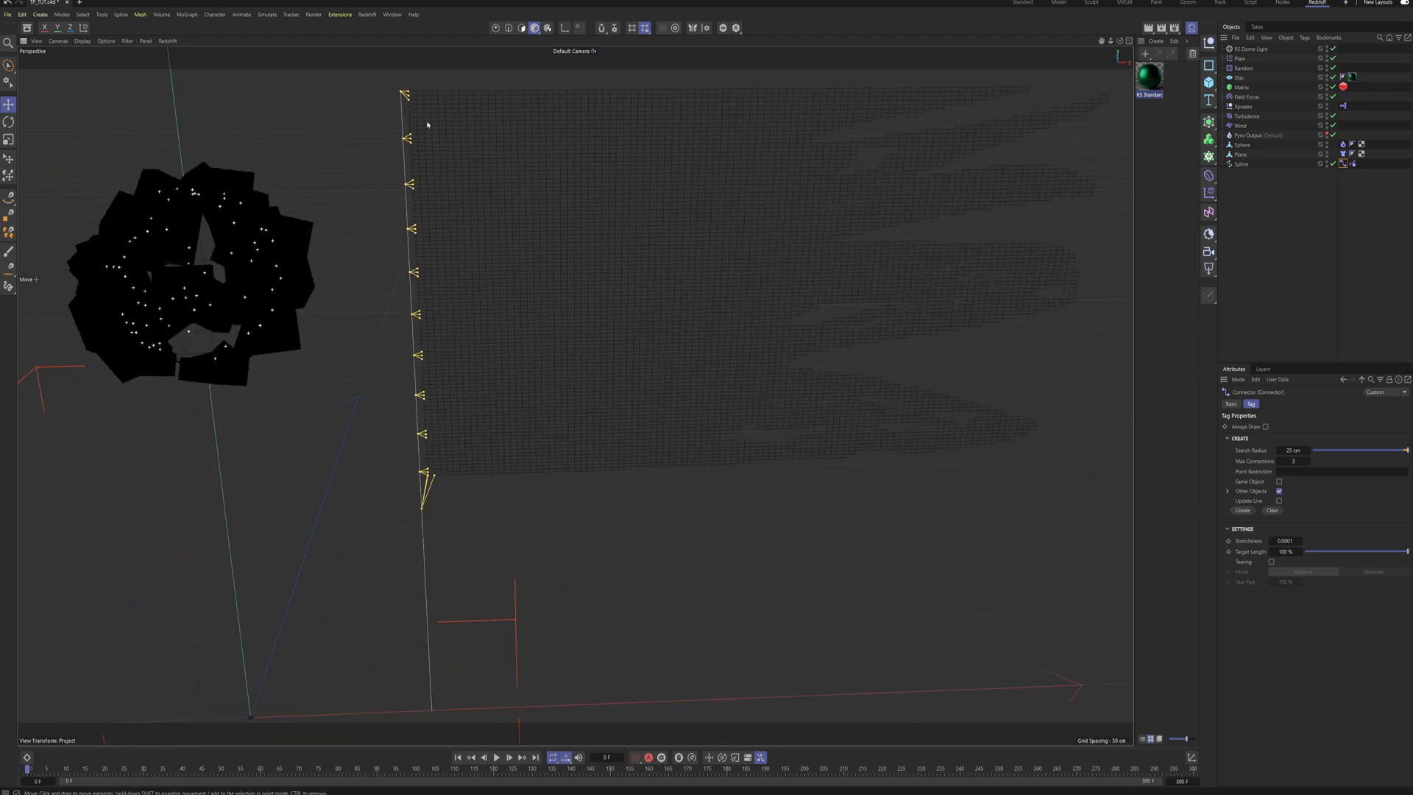
pyautogui.keyDown('alt'); pyautogui.moveTo(500, 243); pyautogui.dragTo(523, 292, button='middle'); pyautogui.keyUp('alt')
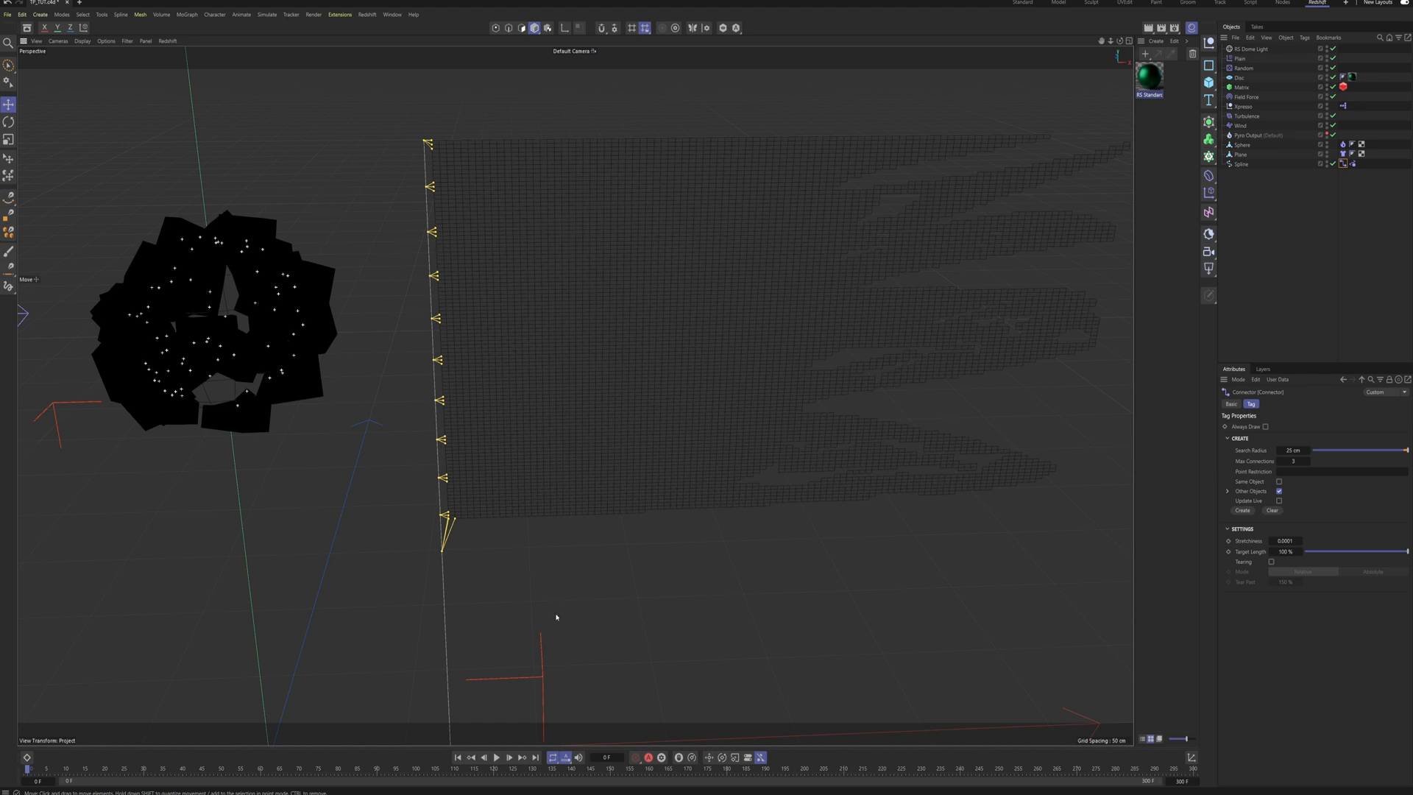
# Step: Play the simulation to test how the cloth hangs from the pole, and rewind to the start
pyautogui.click(497, 758)
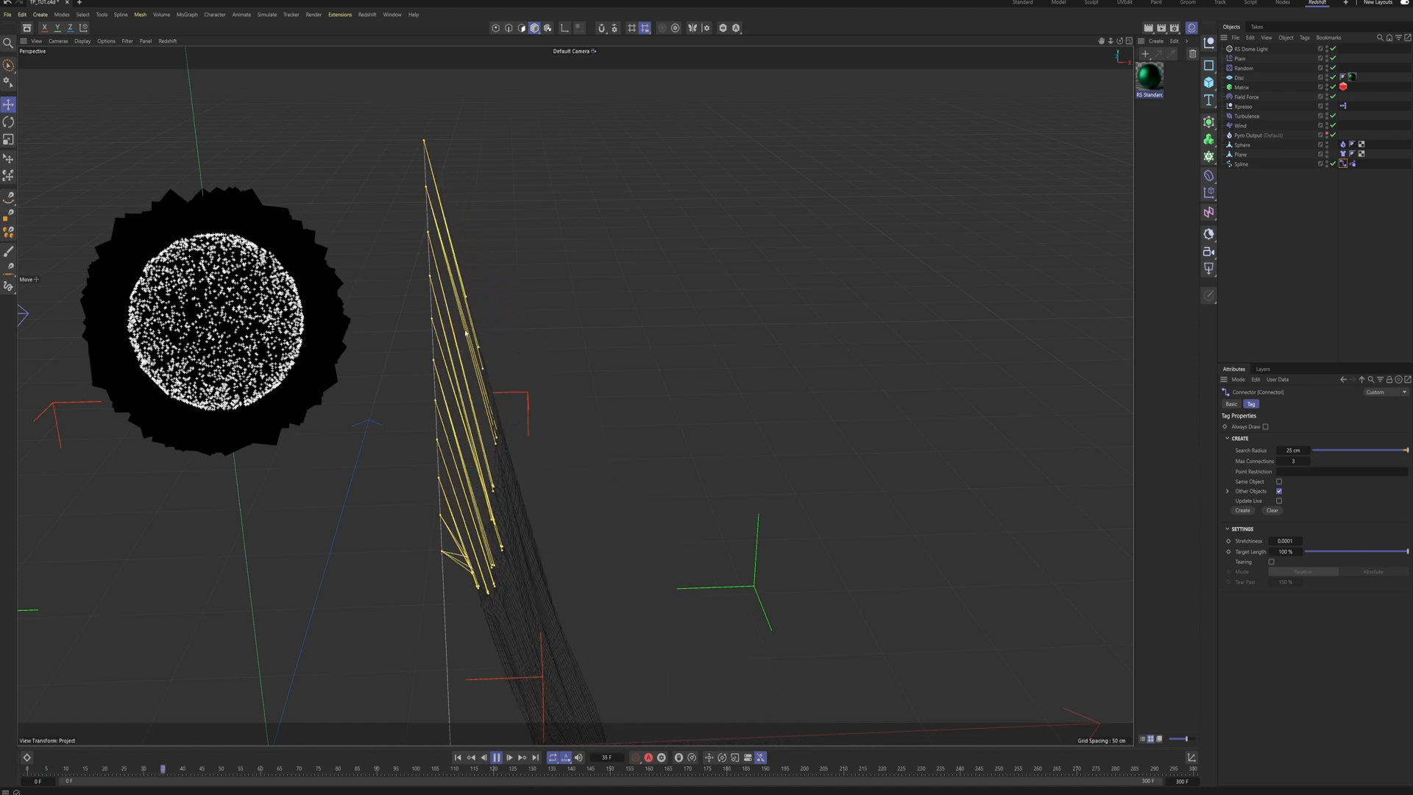
pyautogui.click(497, 757)
pyautogui.click(458, 757)
# Step: Set the gravity in the project's simulation settings to 0 cm
pyautogui.click(1235, 286)
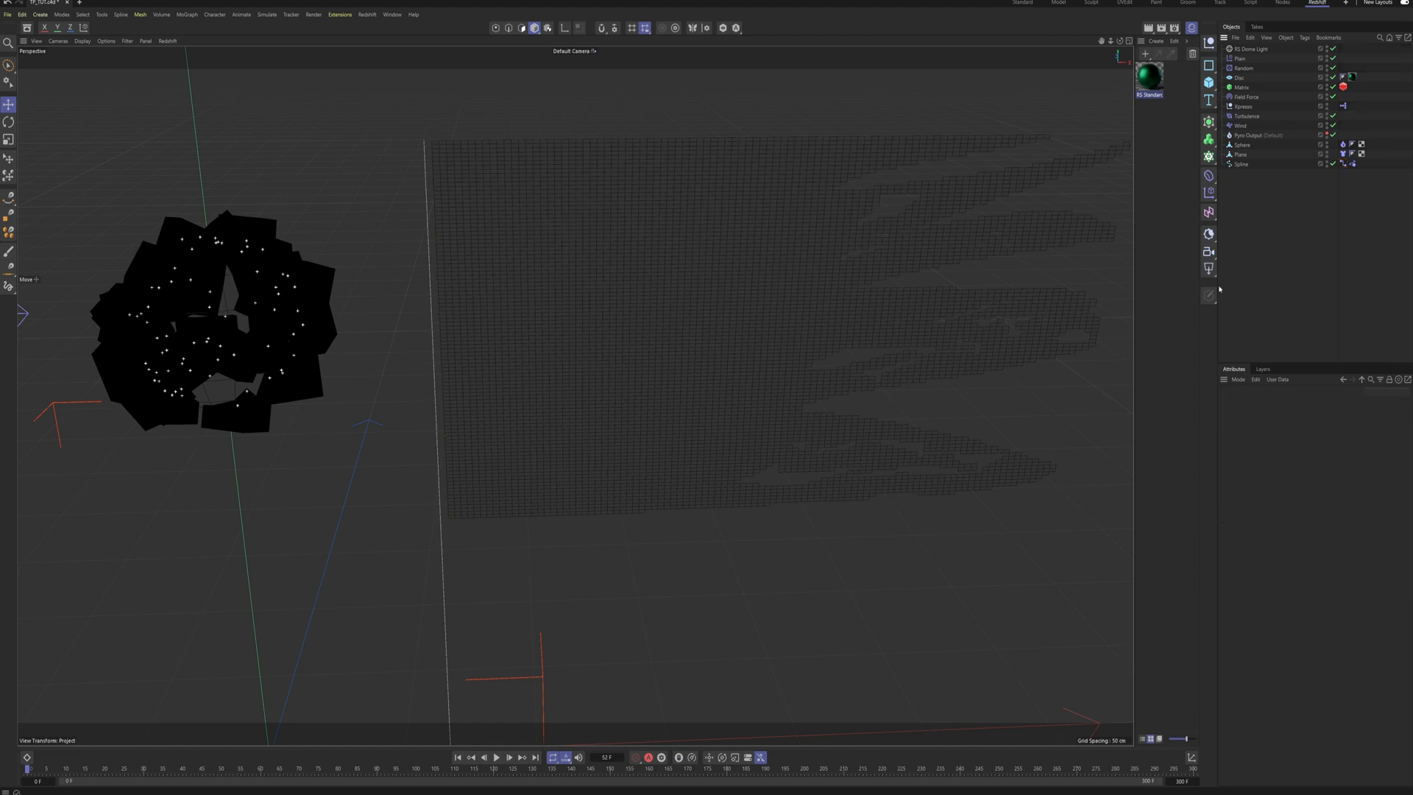
pyautogui.hotkey('ctrl', 'd')
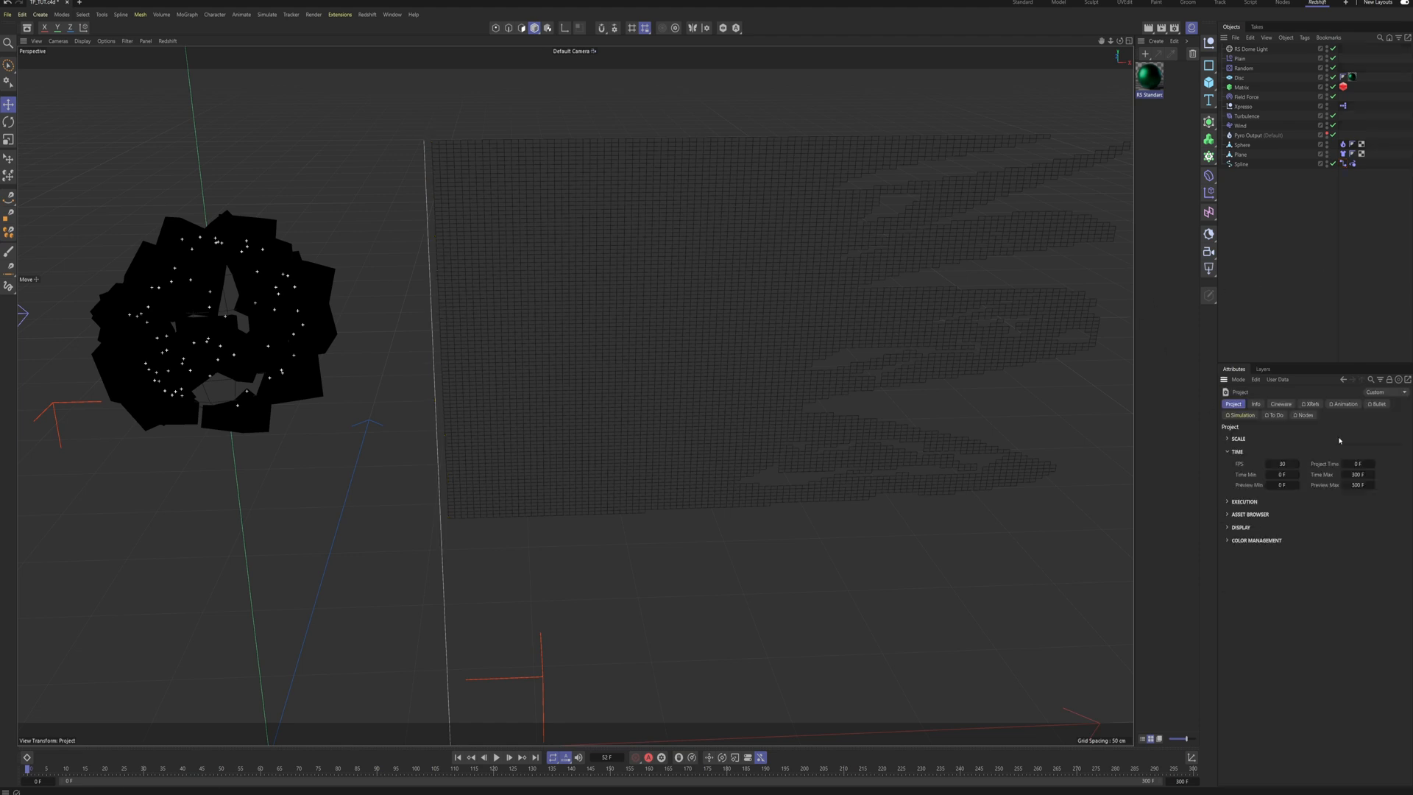
pyautogui.click(1240, 415)
pyautogui.doubleClick(1311, 471)
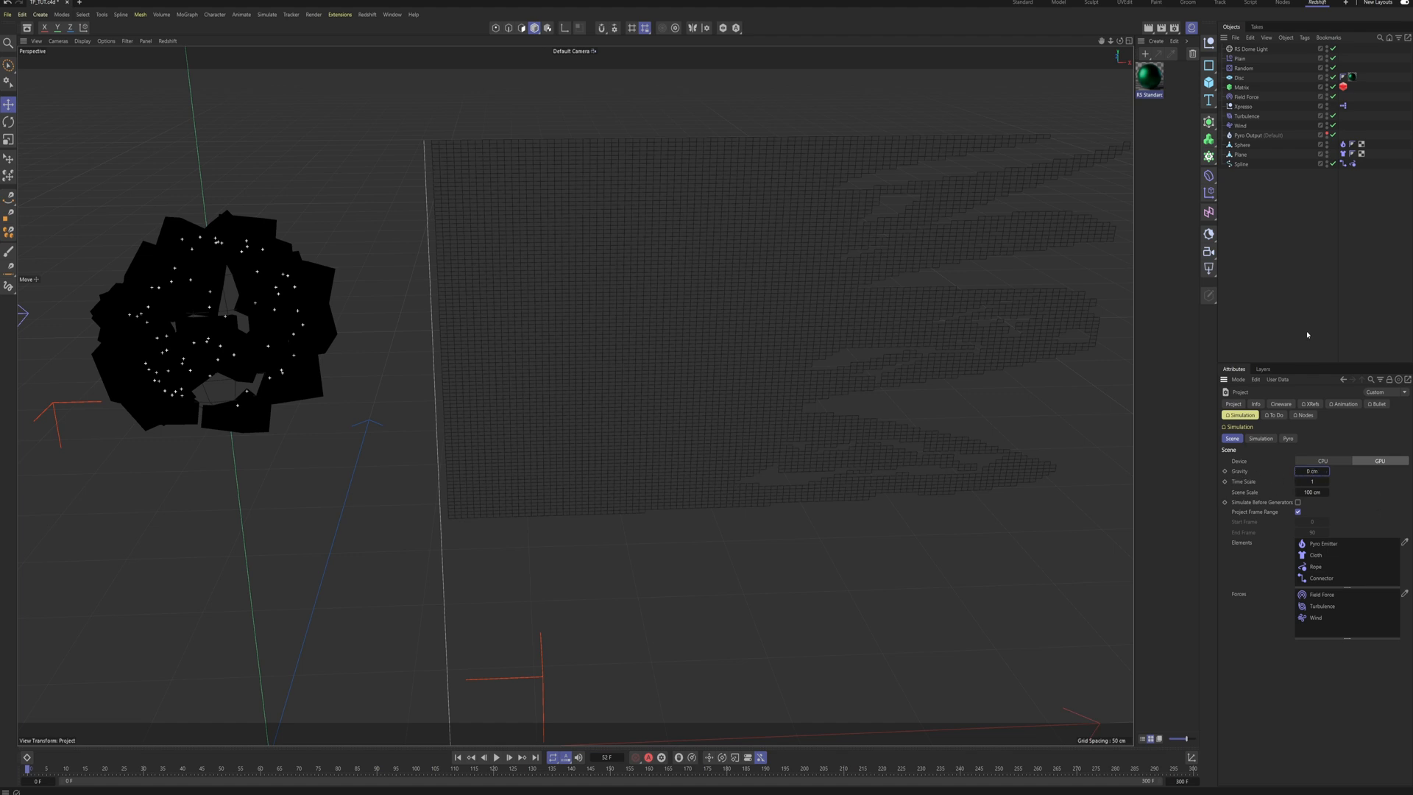
# Step: Play the simulation twice from the start to check the cloth's movement in the wind, and rewind it
pyautogui.press('F8')
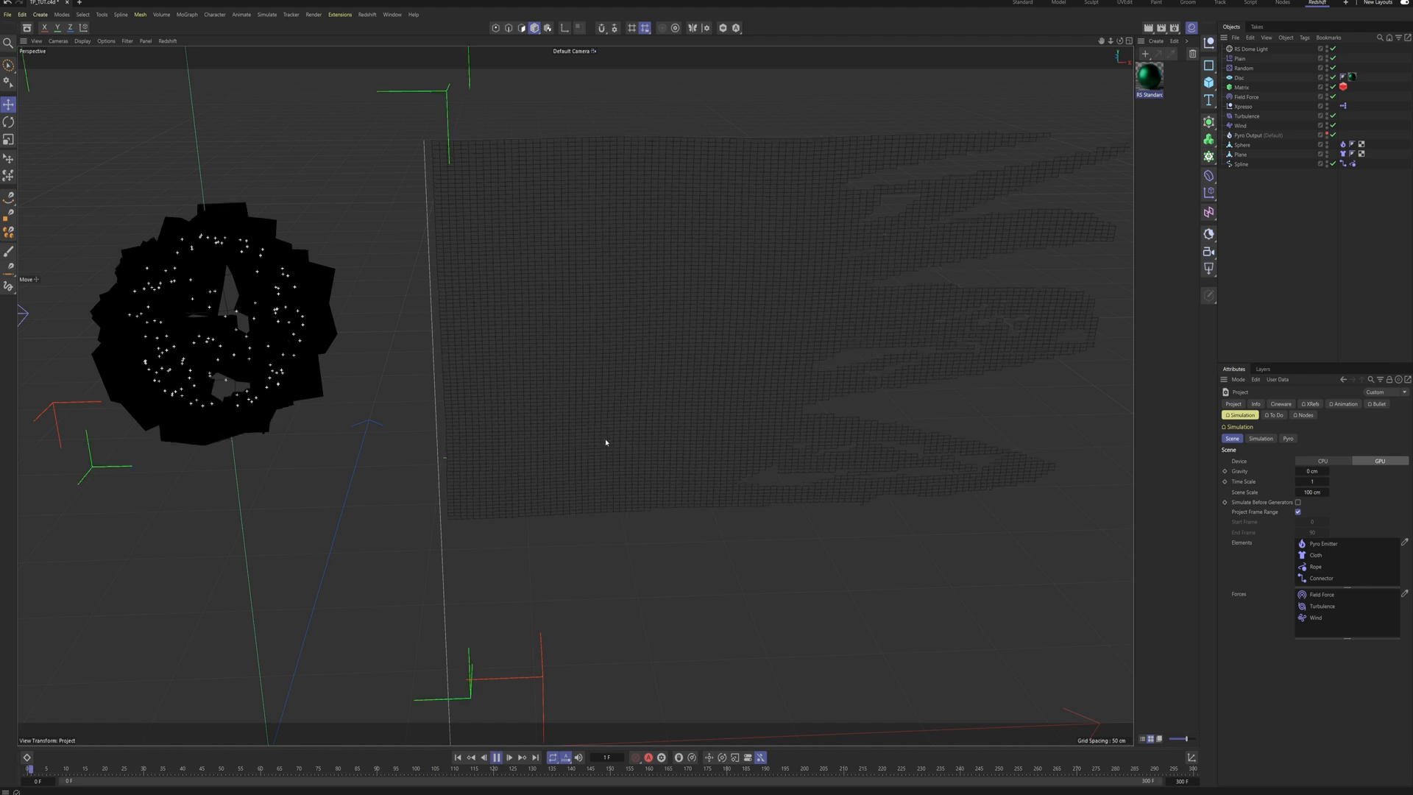
pyautogui.scroll(-3, 704, 353)
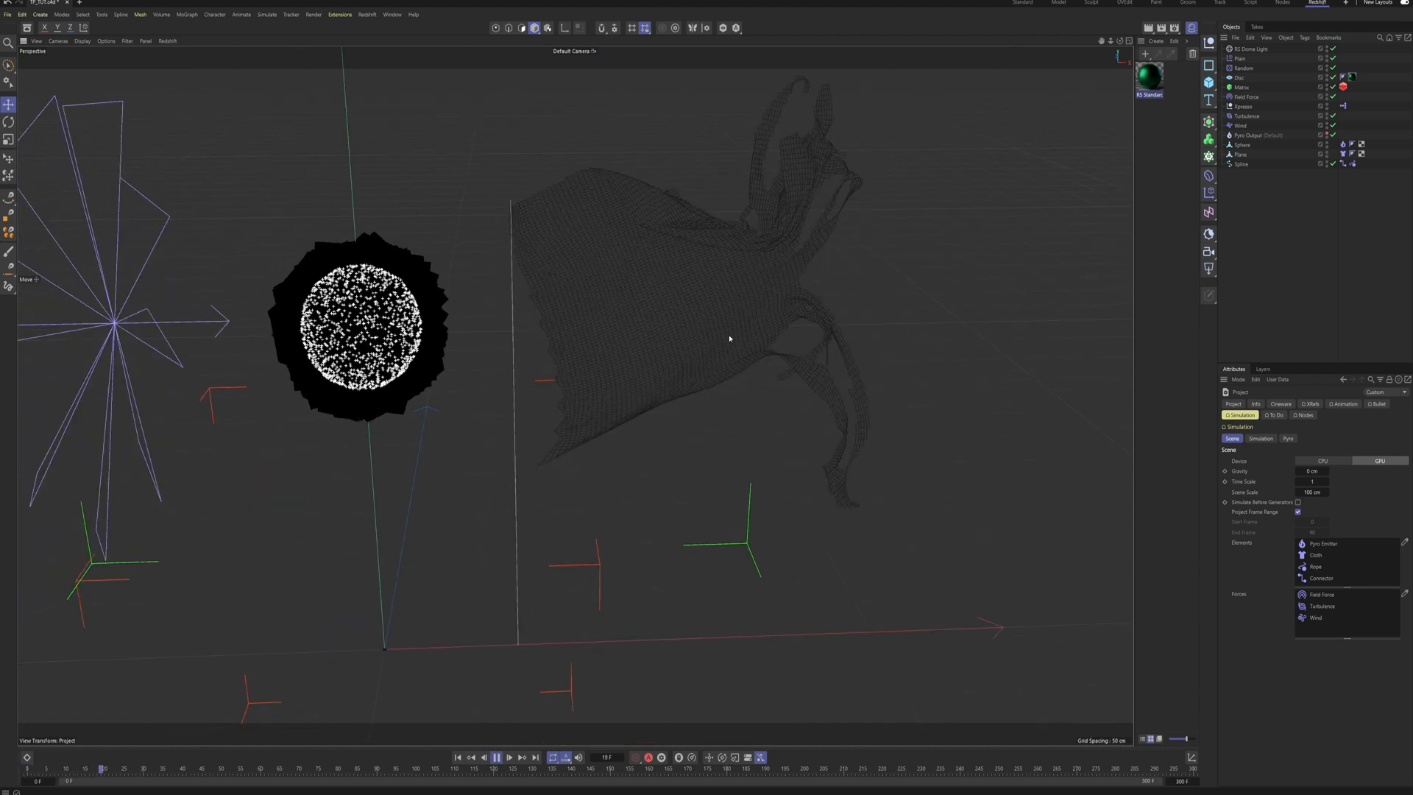
pyautogui.click(457, 757)
pyautogui.click(496, 757)
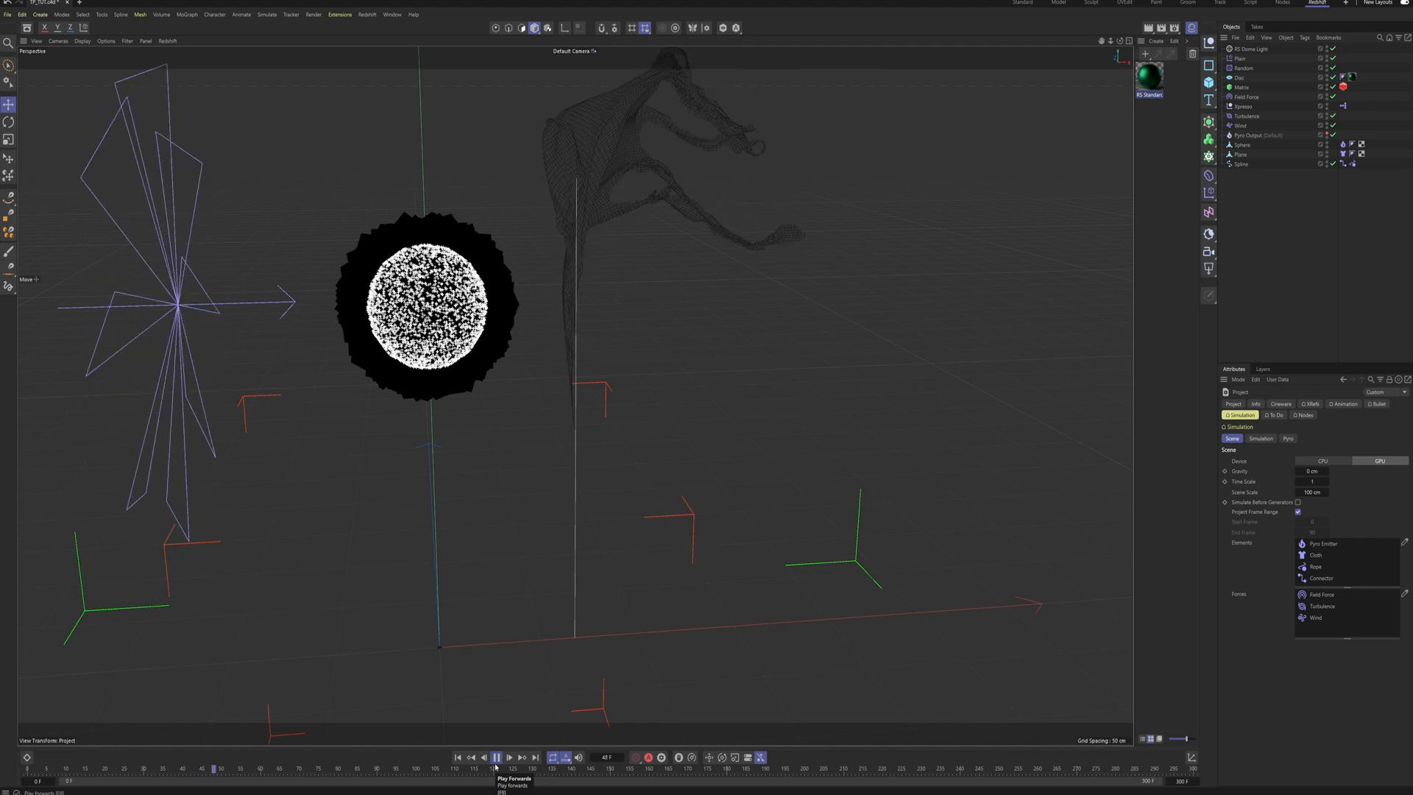
pyautogui.click(496, 759)
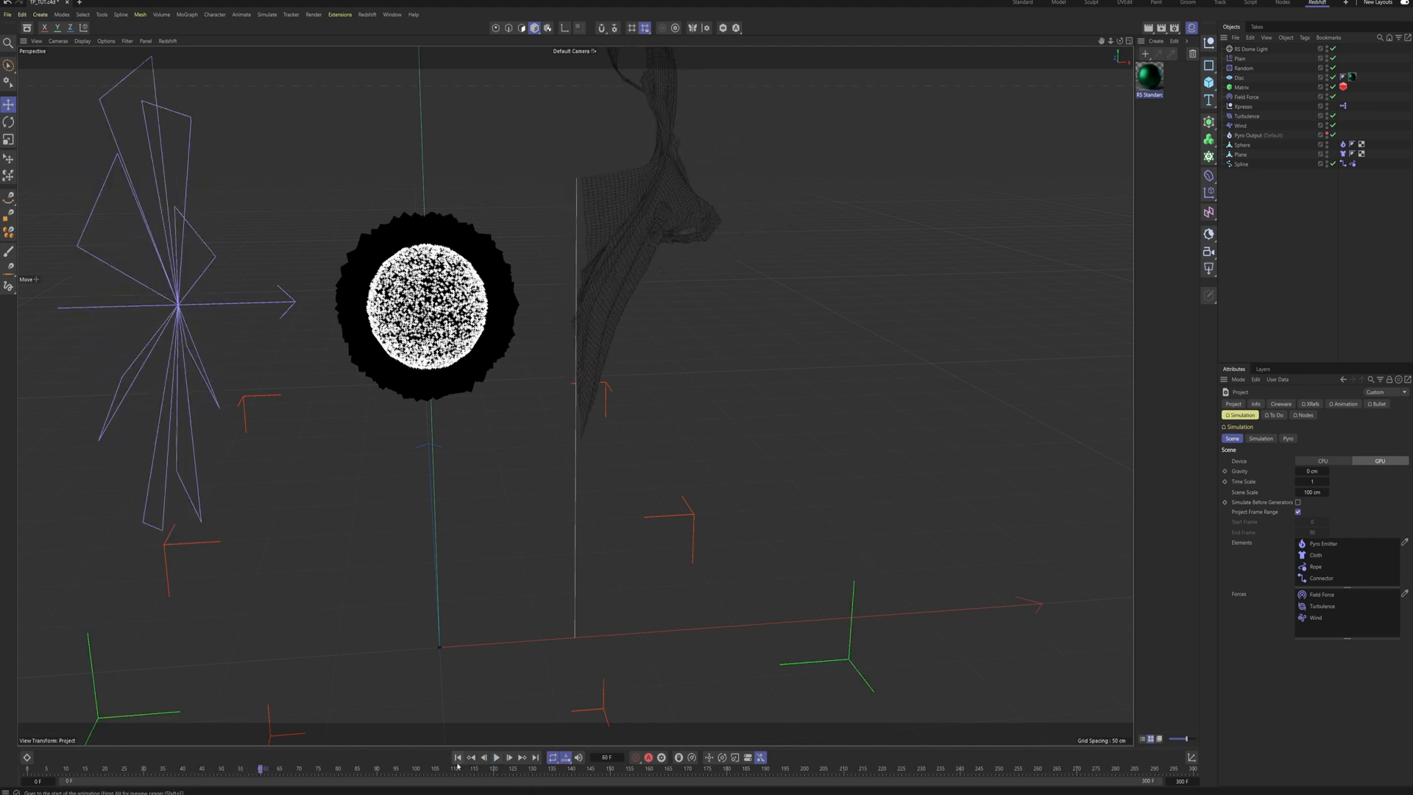
pyautogui.click(457, 757)
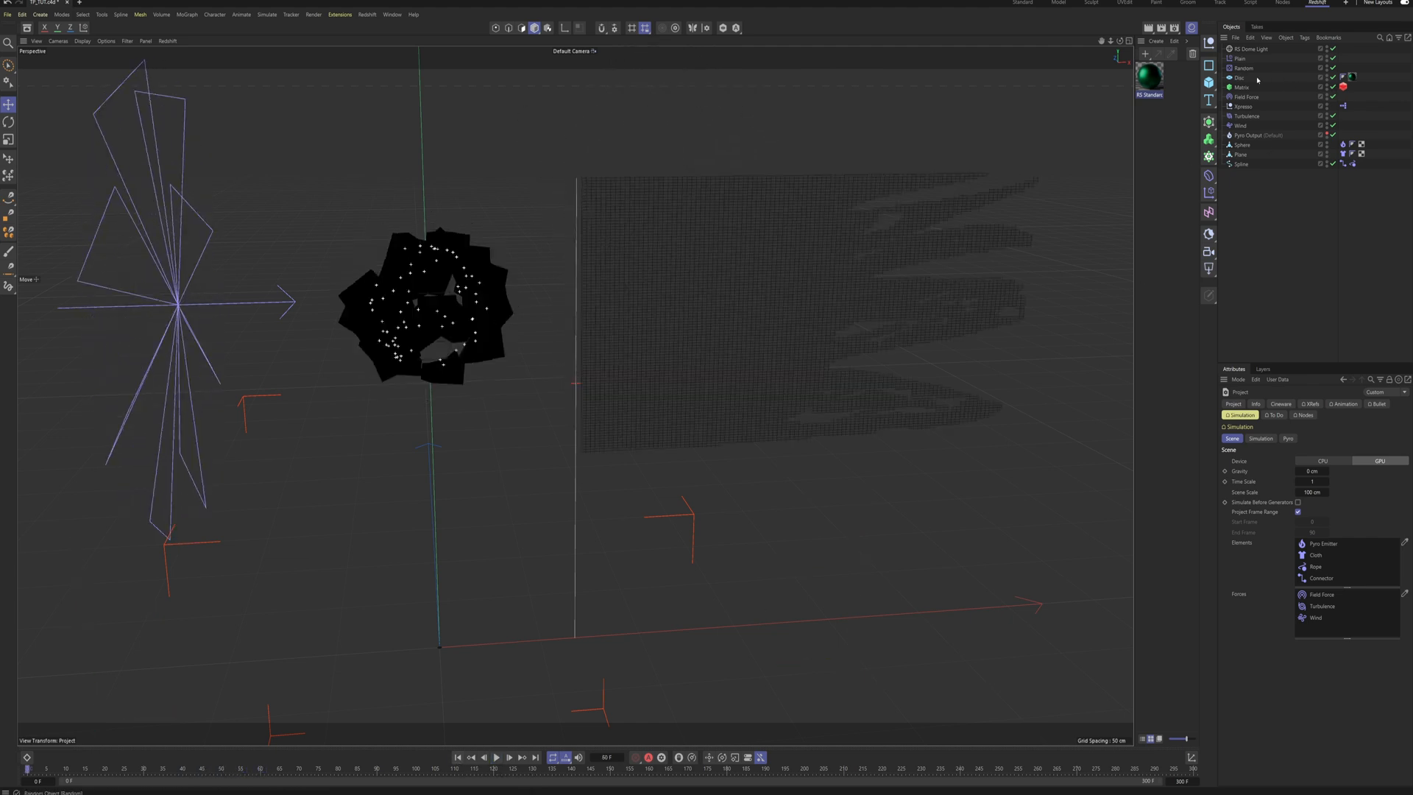
# Step: Adjust the strength of the Turbulence force
pyautogui.click(1228, 116)
pyautogui.click(1238, 125)
pyautogui.click(1242, 116)
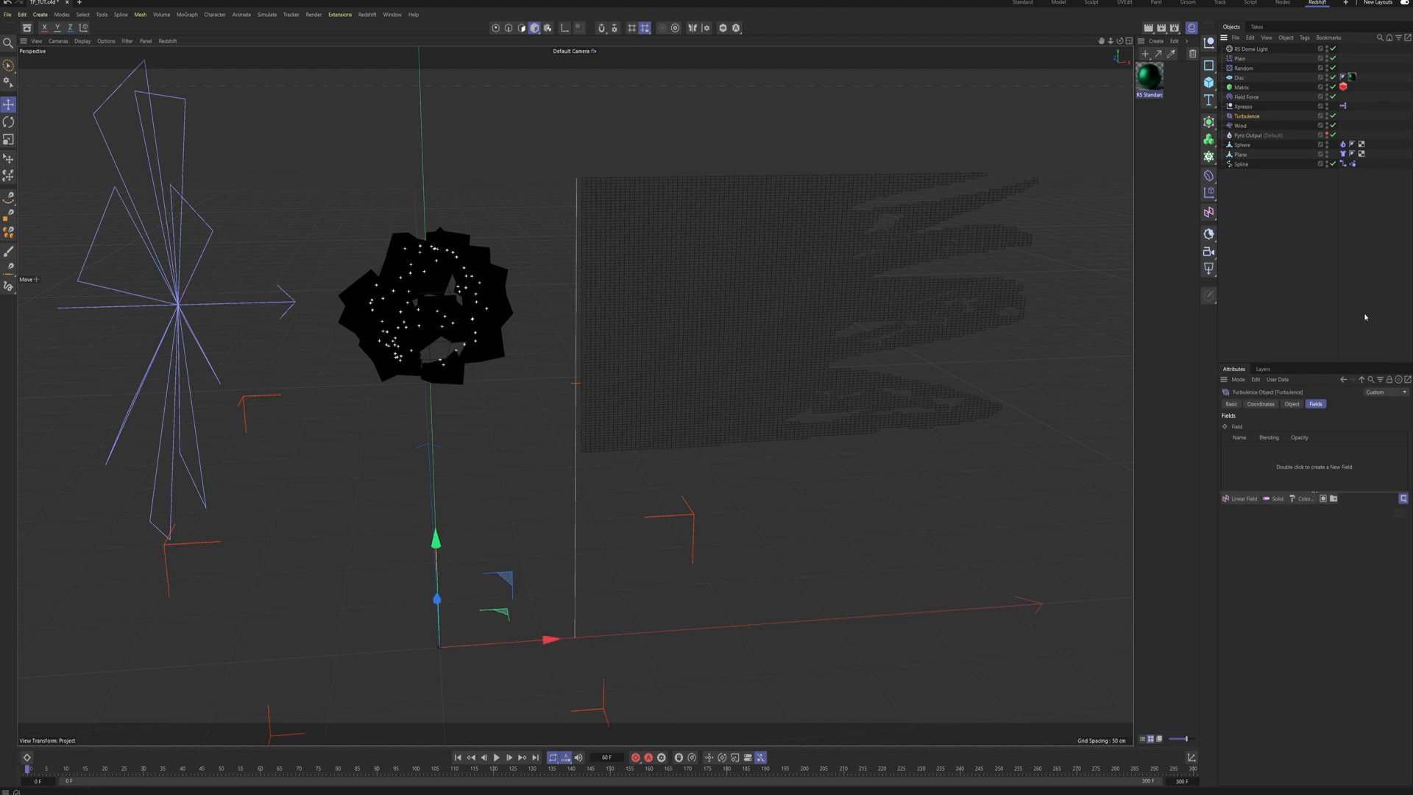
pyautogui.click(1292, 404)
pyautogui.click(1278, 426)
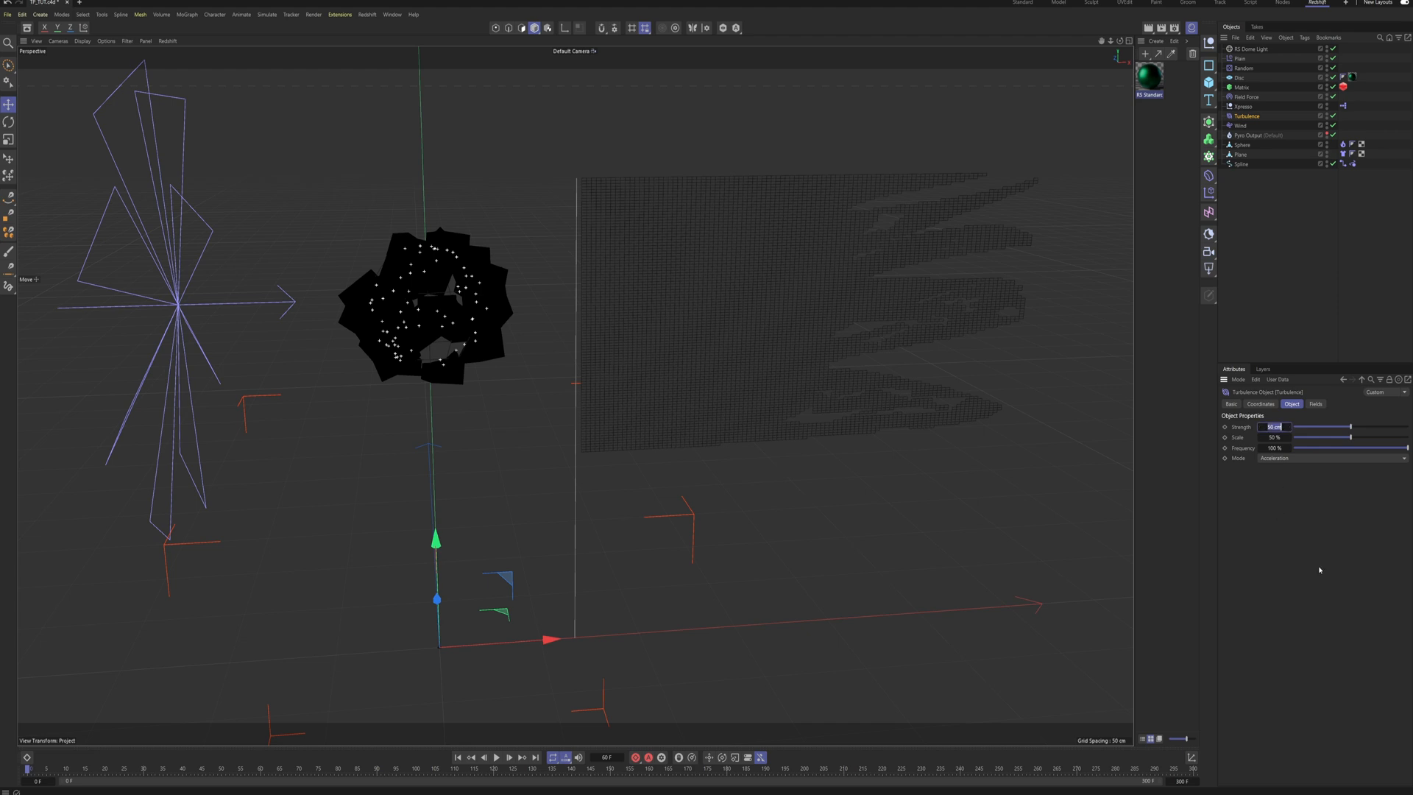
pyautogui.press('Return')
# Step: Try a Wind speed of 10 cm and play the simulation
pyautogui.click(1242, 125)
pyautogui.click(1302, 426)
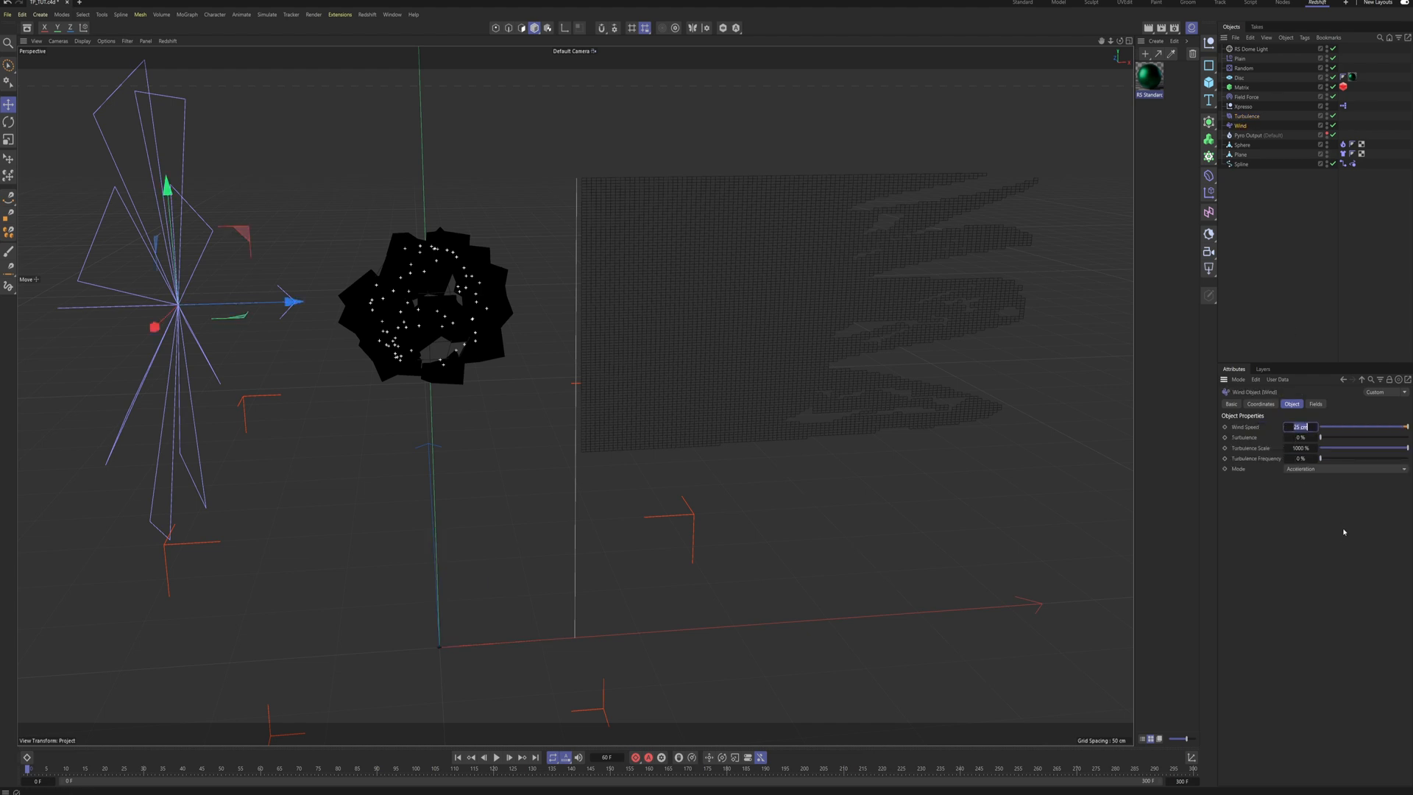
pyautogui.write('10')
pyautogui.press('Return')
pyautogui.click(497, 759)
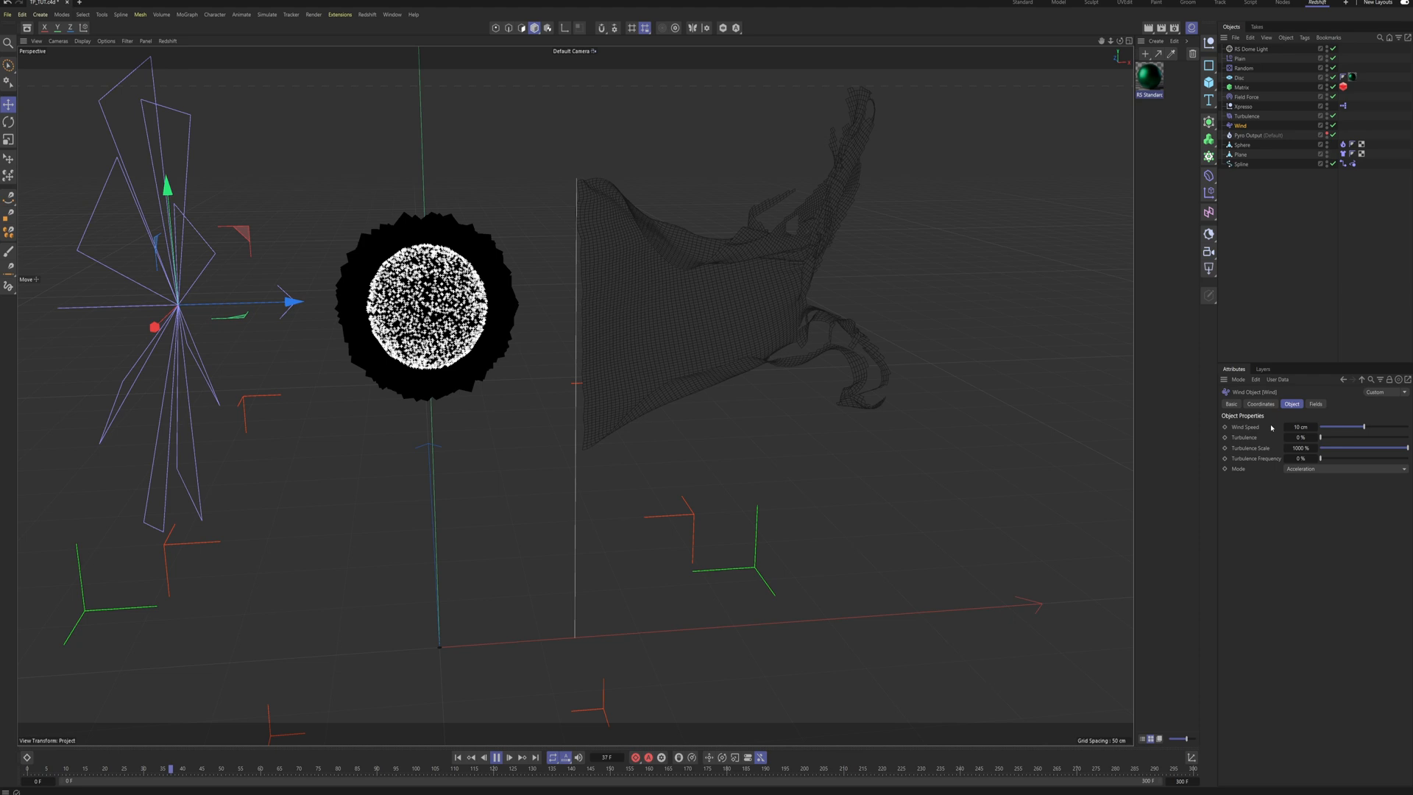
# Step: Set the Wind speed to 25 cm, and replay the simulation while inspecting the cloth from several angles
pyautogui.write('25')
pyautogui.press('Return')
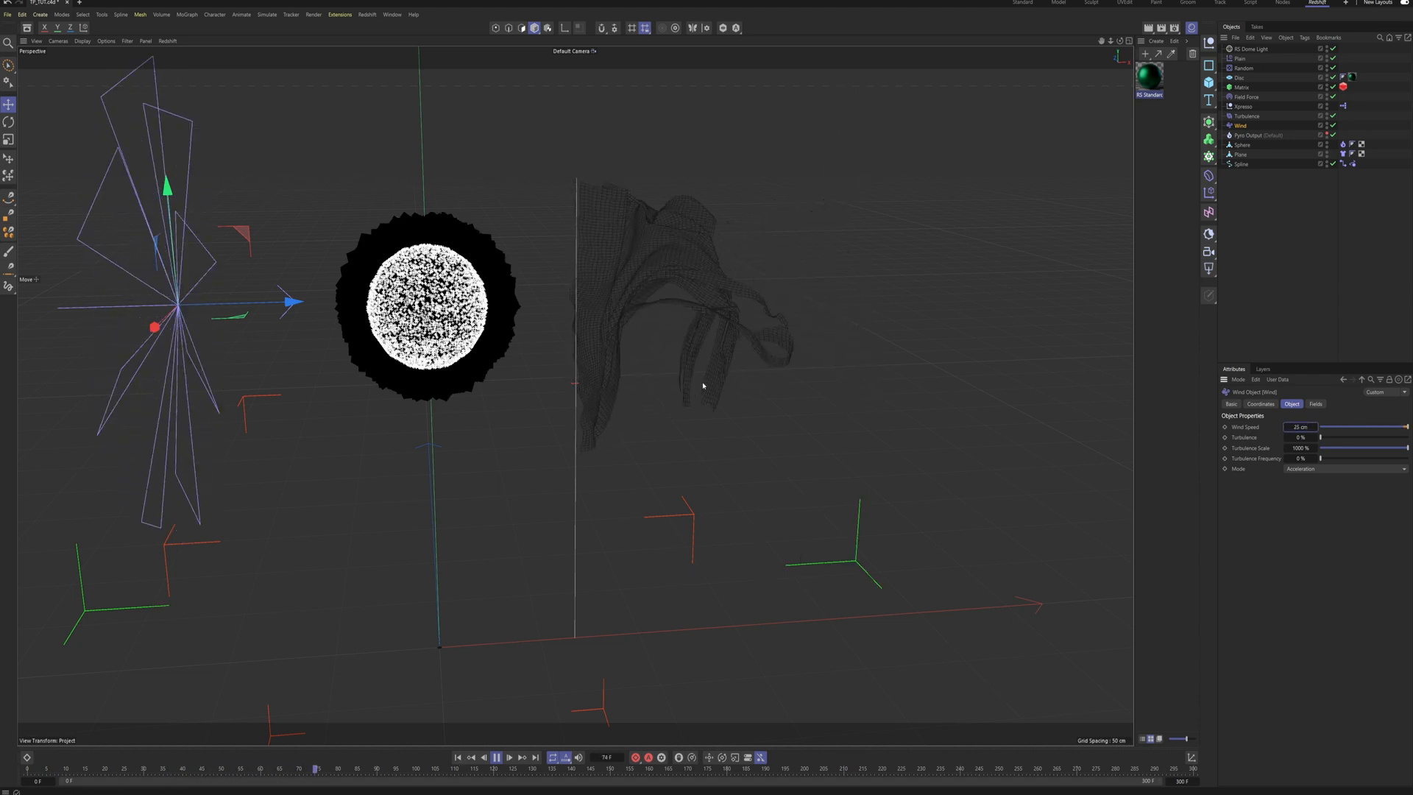
pyautogui.keyDown('alt'); pyautogui.moveTo(629, 279); pyautogui.dragTo(719, 404); pyautogui.keyUp('alt')
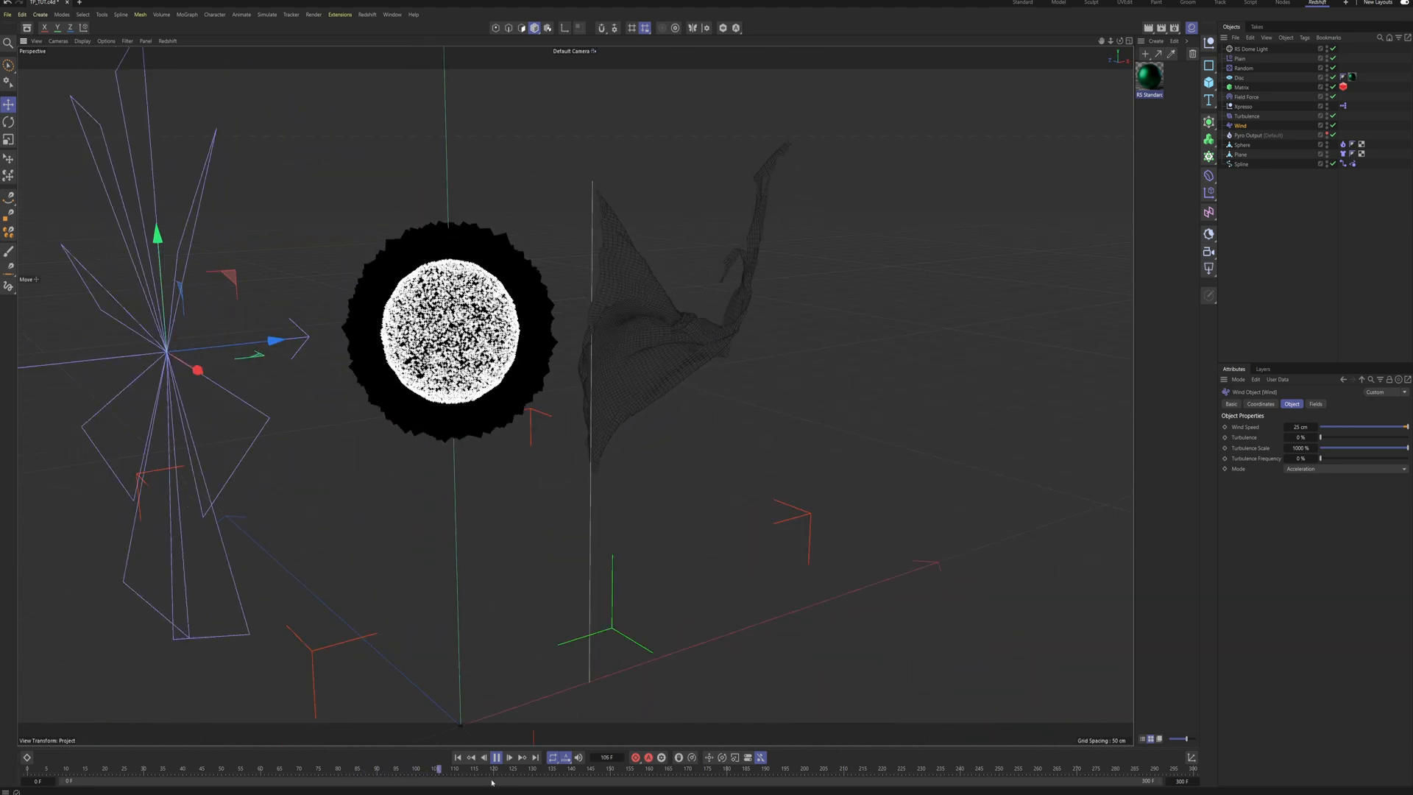
pyautogui.click(470, 760)
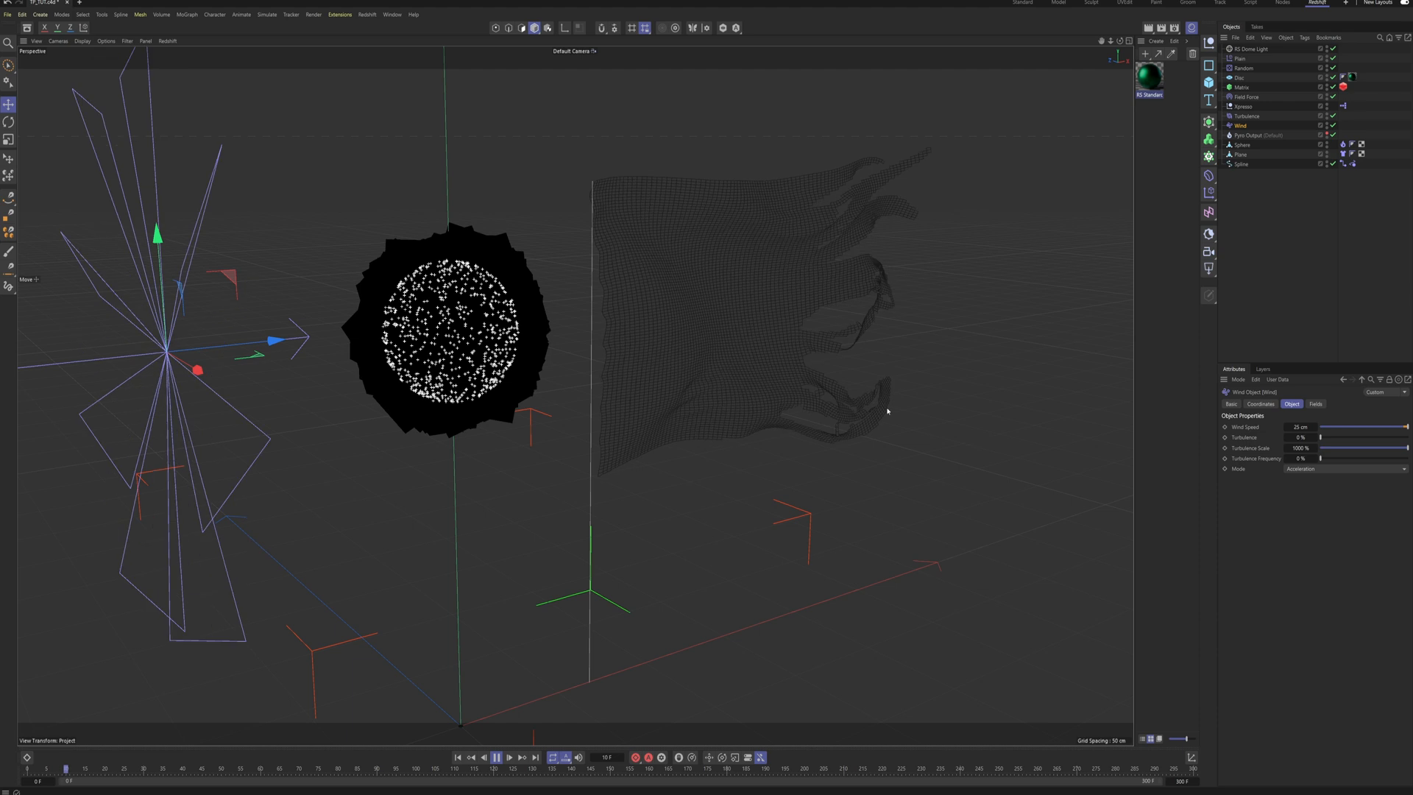
pyautogui.keyDown('alt'); pyautogui.moveTo(890, 404); pyautogui.dragTo(731, 359); pyautogui.keyUp('alt')
pyautogui.doubleClick(1300, 426)
pyautogui.click(1336, 302)
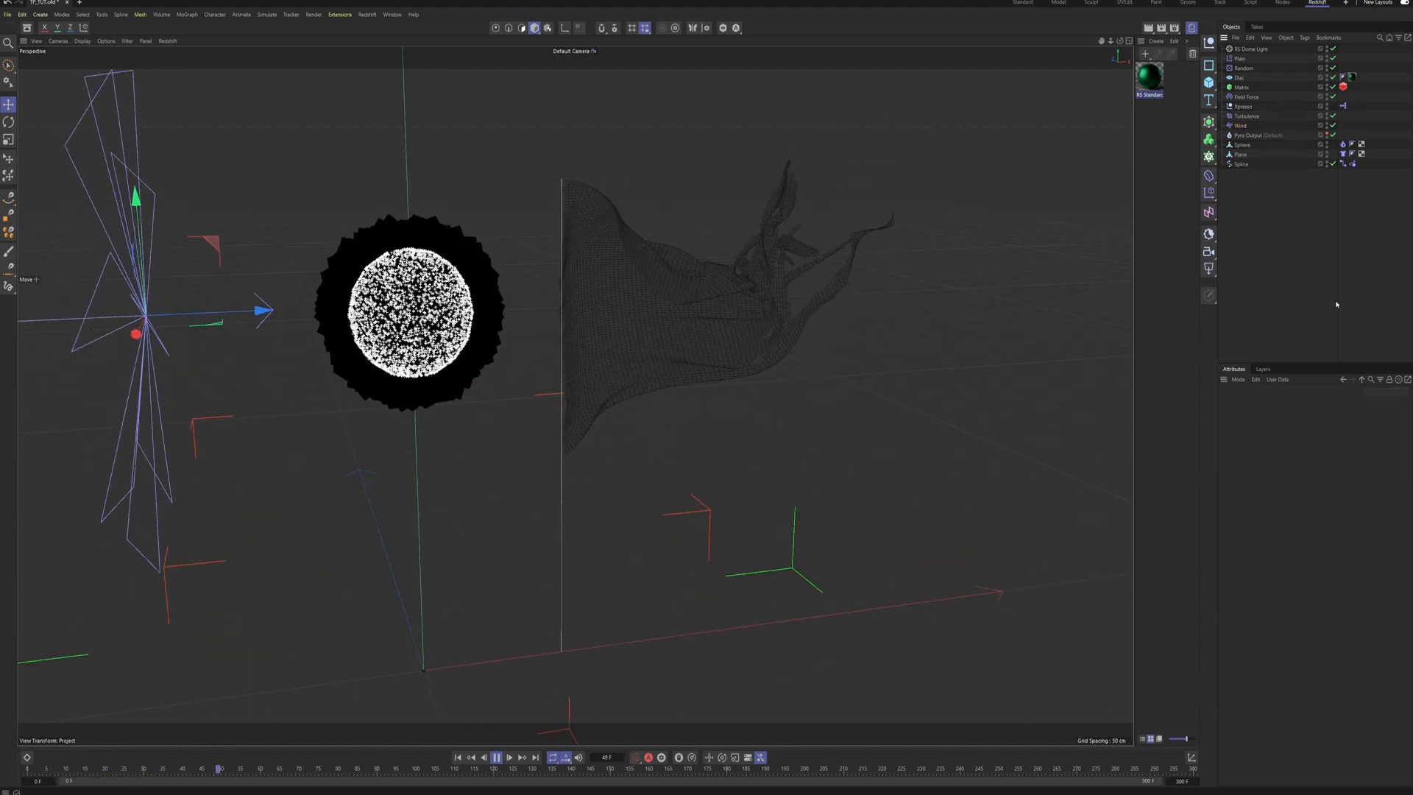
pyautogui.keyDown('alt'); pyautogui.moveTo(657, 339); pyautogui.dragTo(633, 311); pyautogui.keyUp('alt')
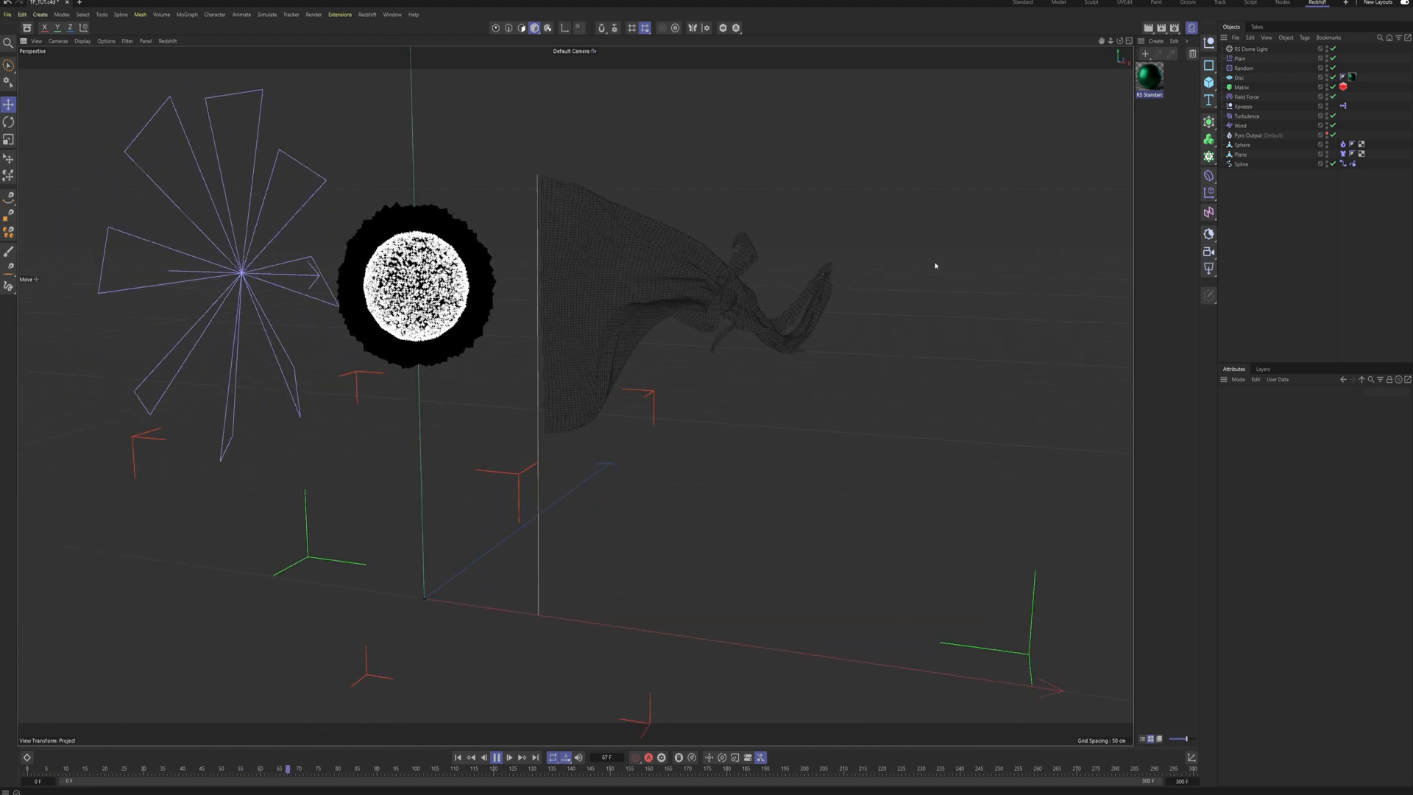
pyautogui.keyDown('alt'); pyautogui.moveTo(916, 259); pyautogui.dragTo(731, 311); pyautogui.keyUp('alt')
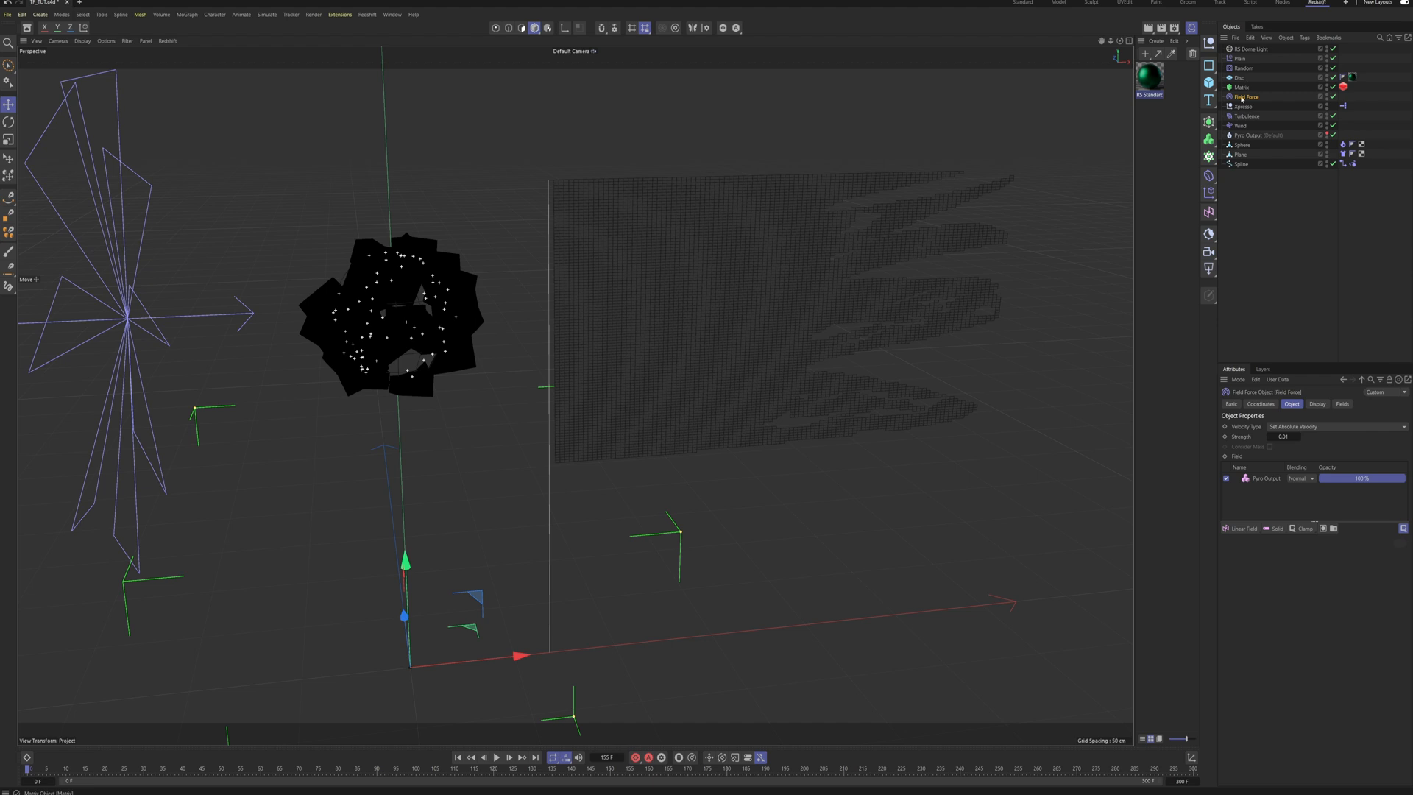
# Step: Exclude Field Force from the forces affecting the plane's Cloth tag and replay the simulation
pyautogui.click(1343, 154)
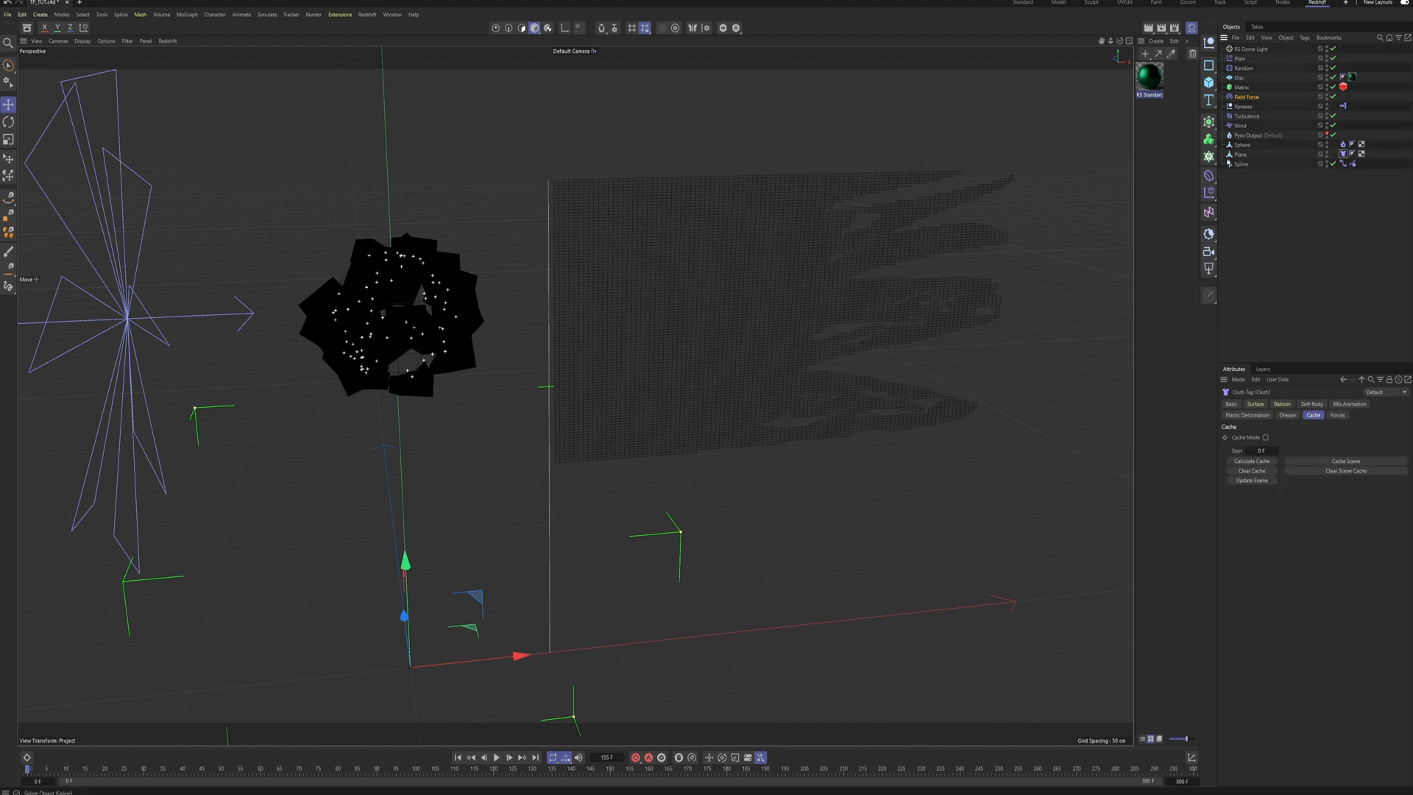
pyautogui.click(1338, 415)
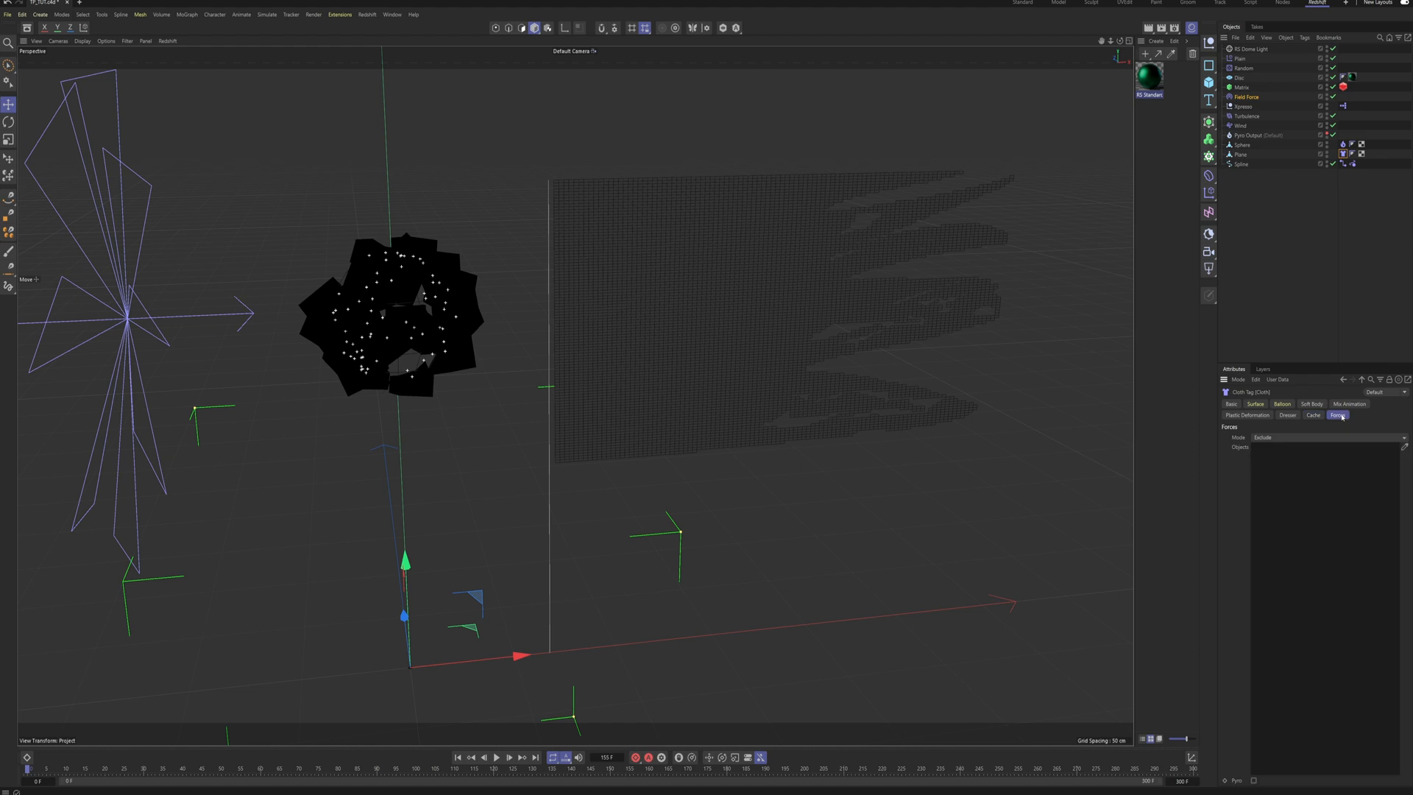
pyautogui.moveTo(1241, 98); pyautogui.dragTo(1324, 491)
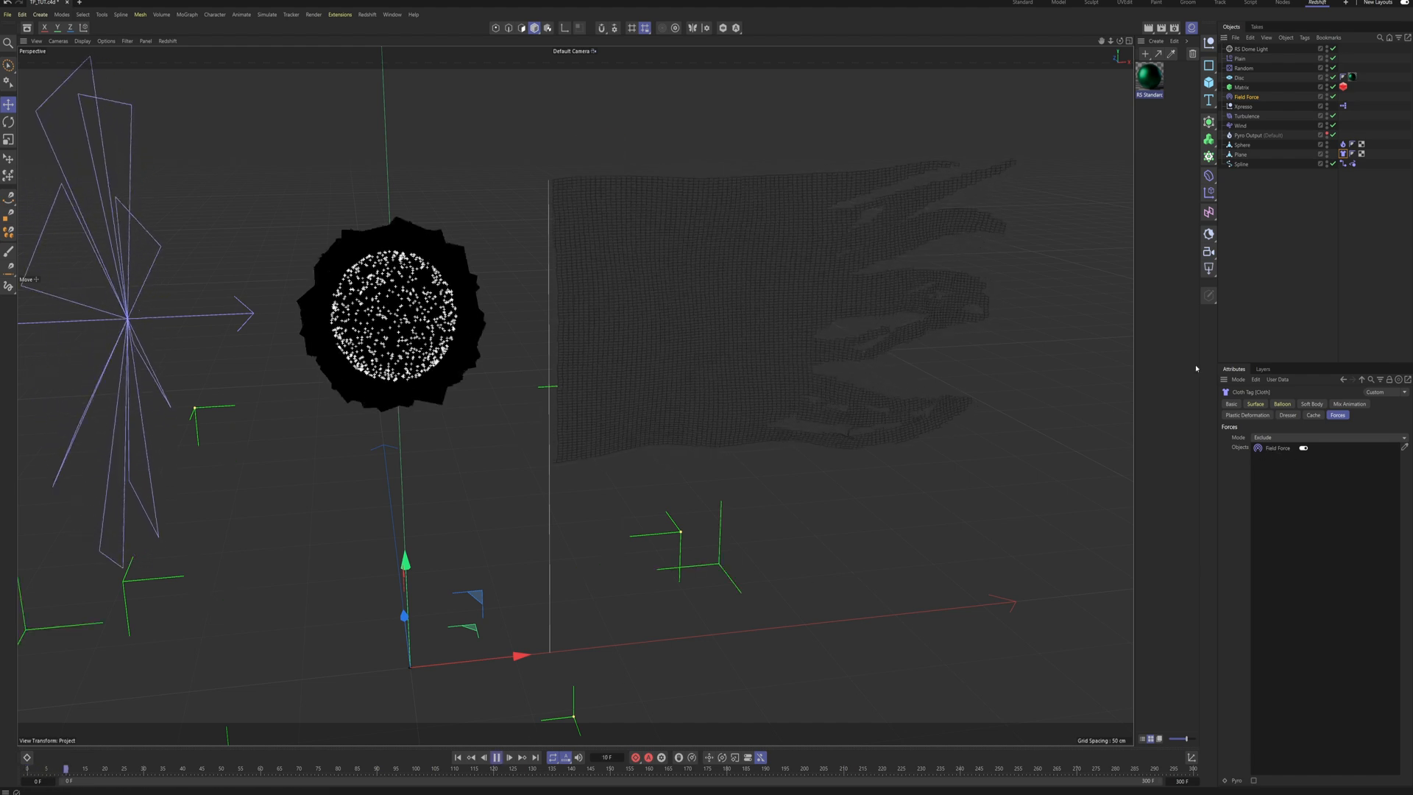
pyautogui.moveTo(785, 290)
pyautogui.keyDown('alt'); pyautogui.mouseDown()
pyautogui.moveTo(849, 294)
pyautogui.moveTo(758, 290)
pyautogui.mouseUp(); pyautogui.keyUp('alt')
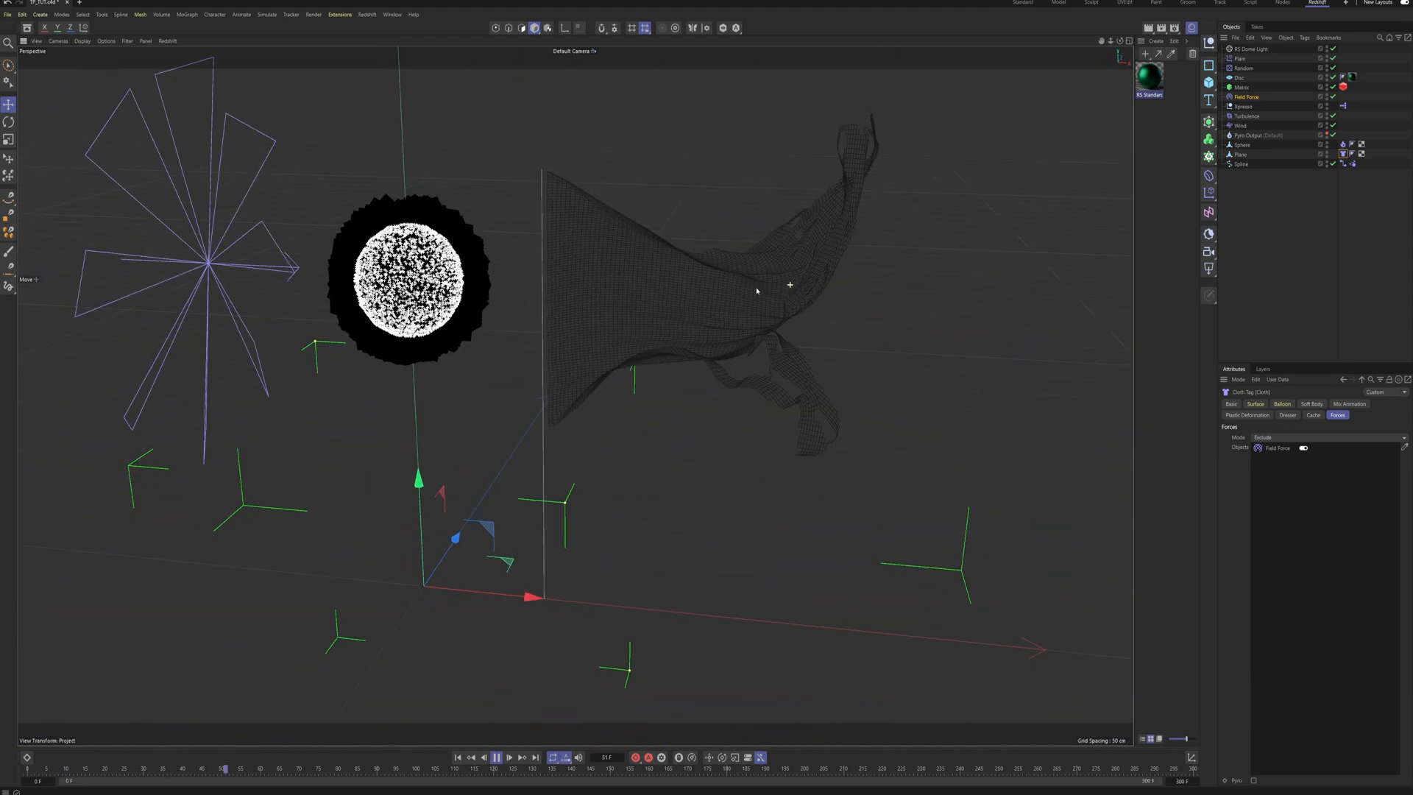
# Step: Set the Turbulence force's scale to 25 % and replay the simulation while inspecting the cloth from several angles
pyautogui.click(1247, 116)
pyautogui.doubleClick(1276, 437)
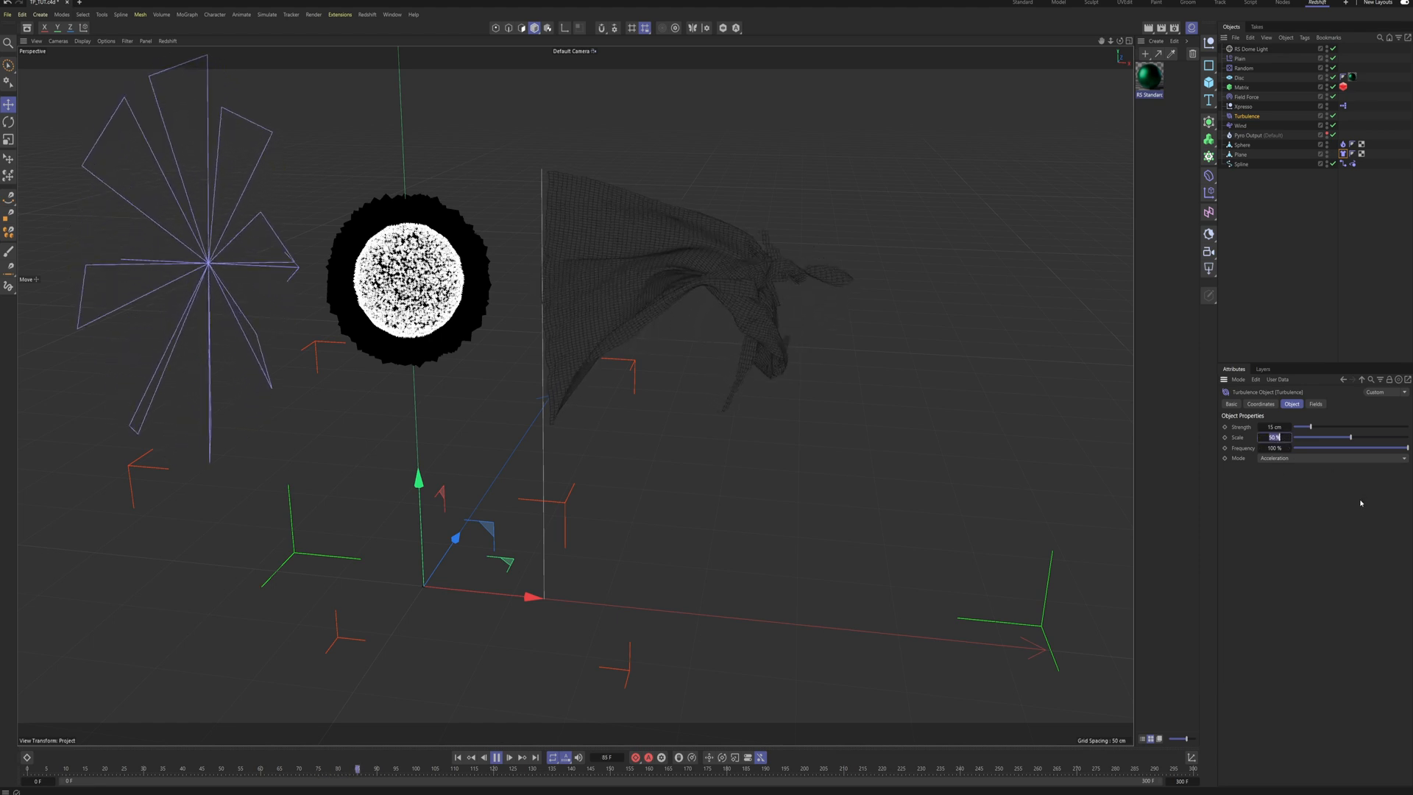
pyautogui.write('25')
pyautogui.press('Return')
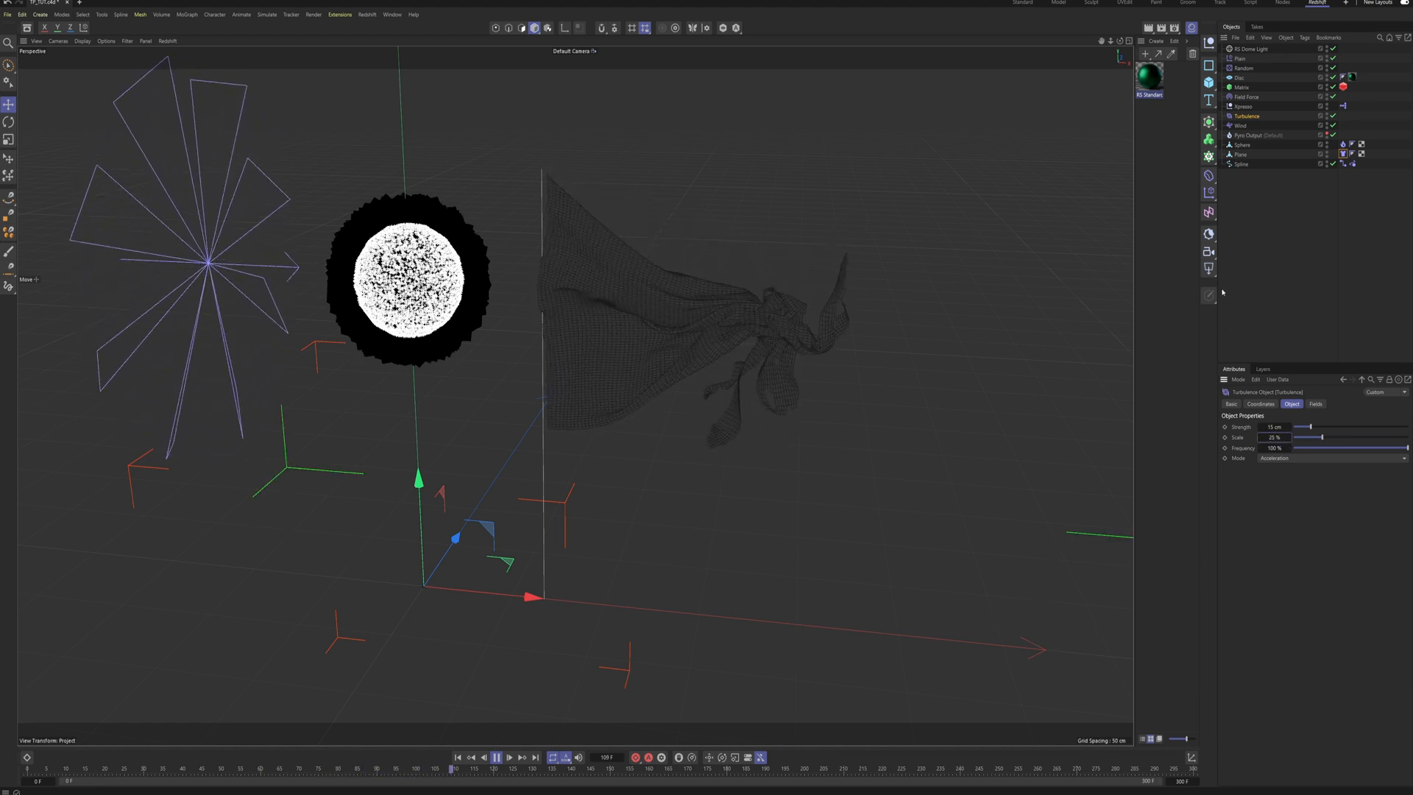
pyautogui.click(471, 758)
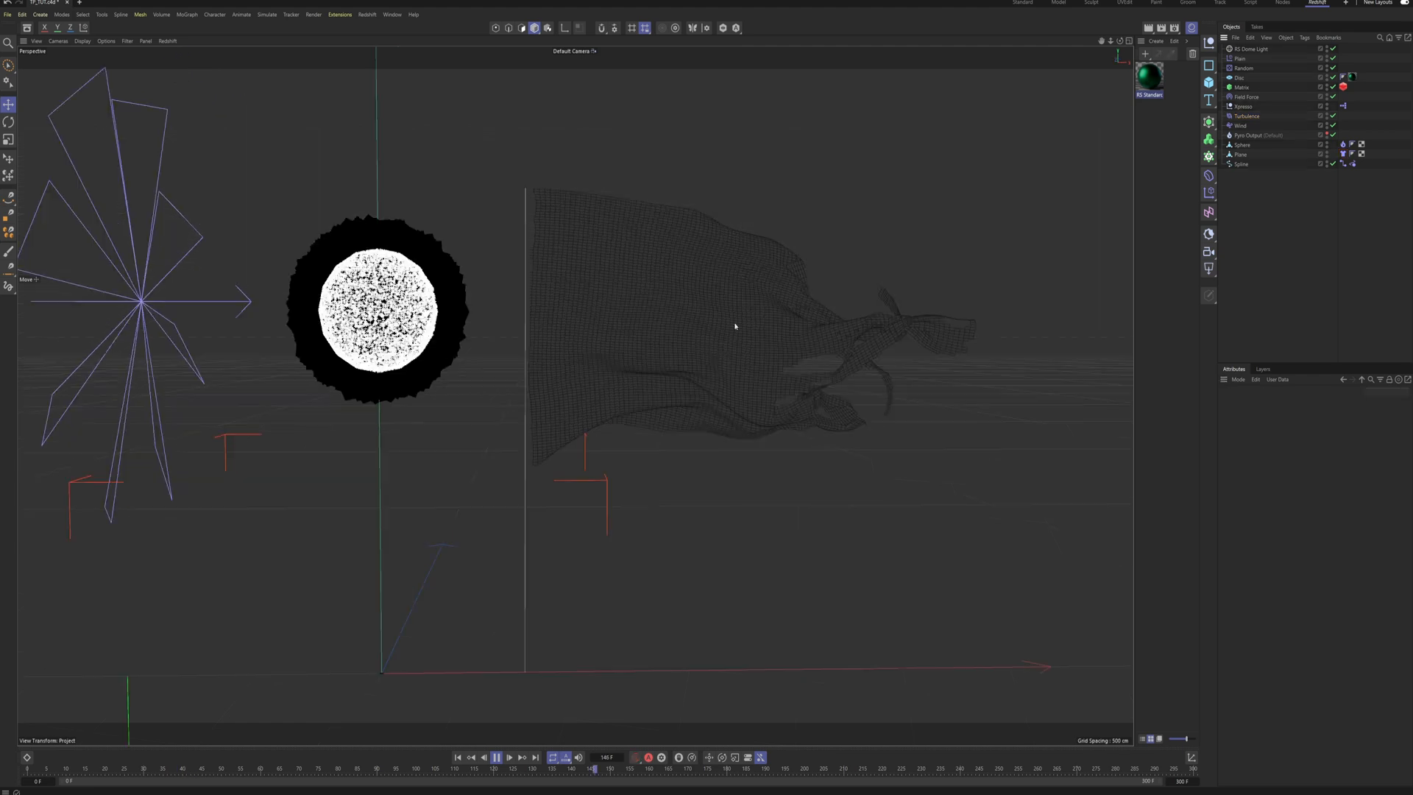
pyautogui.keyDown('alt'); pyautogui.moveTo(760, 344); pyautogui.dragTo(824, 343); pyautogui.keyUp('alt')
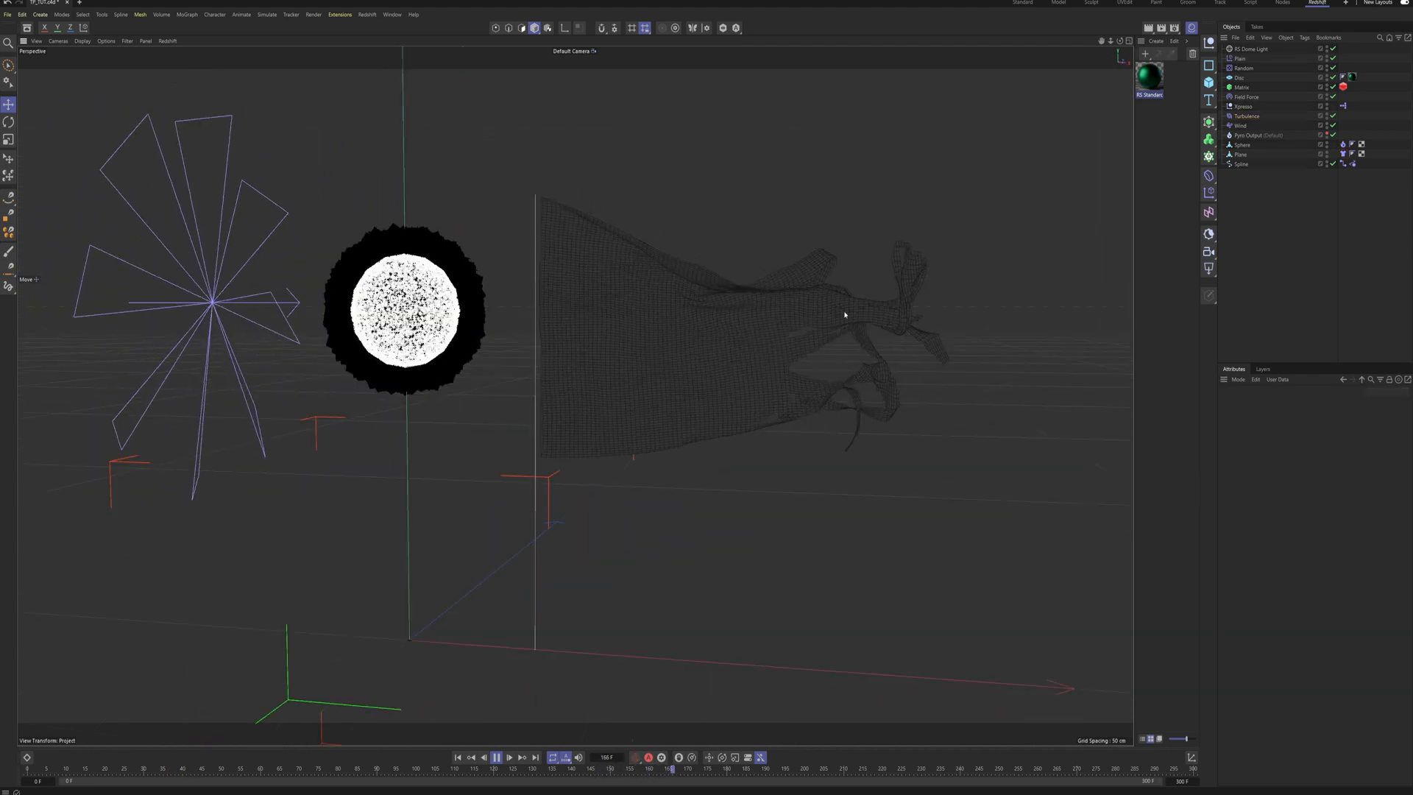
pyautogui.keyDown('alt'); pyautogui.moveTo(736, 310); pyautogui.dragTo(769, 308); pyautogui.keyUp('alt')
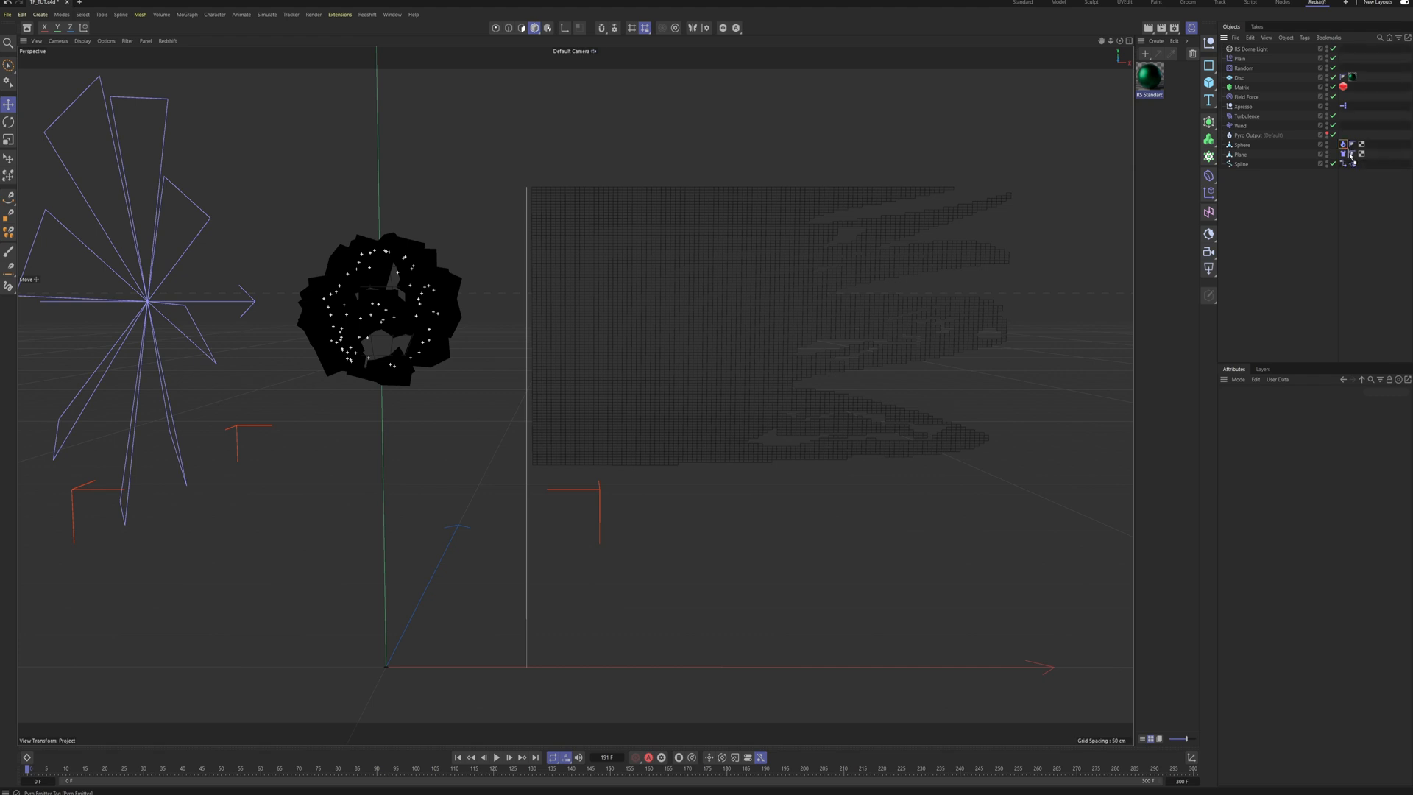
# Step: Transfer the Pyro Emitter tag from the sphere to the plane and delete the sphere
pyautogui.moveTo(1351, 157); pyautogui.dragTo(1354, 155)
pyautogui.click(1365, 205)
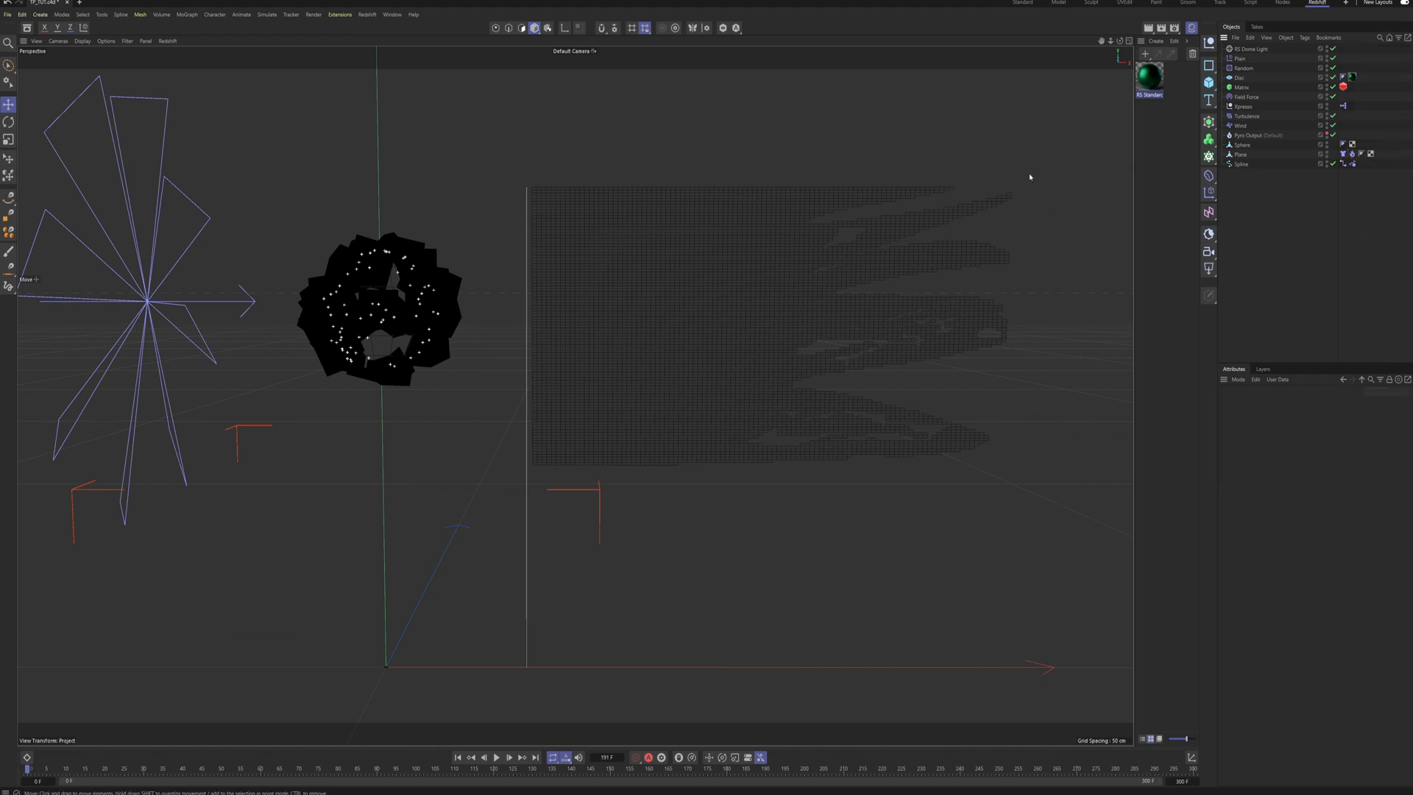
pyautogui.click(1240, 145)
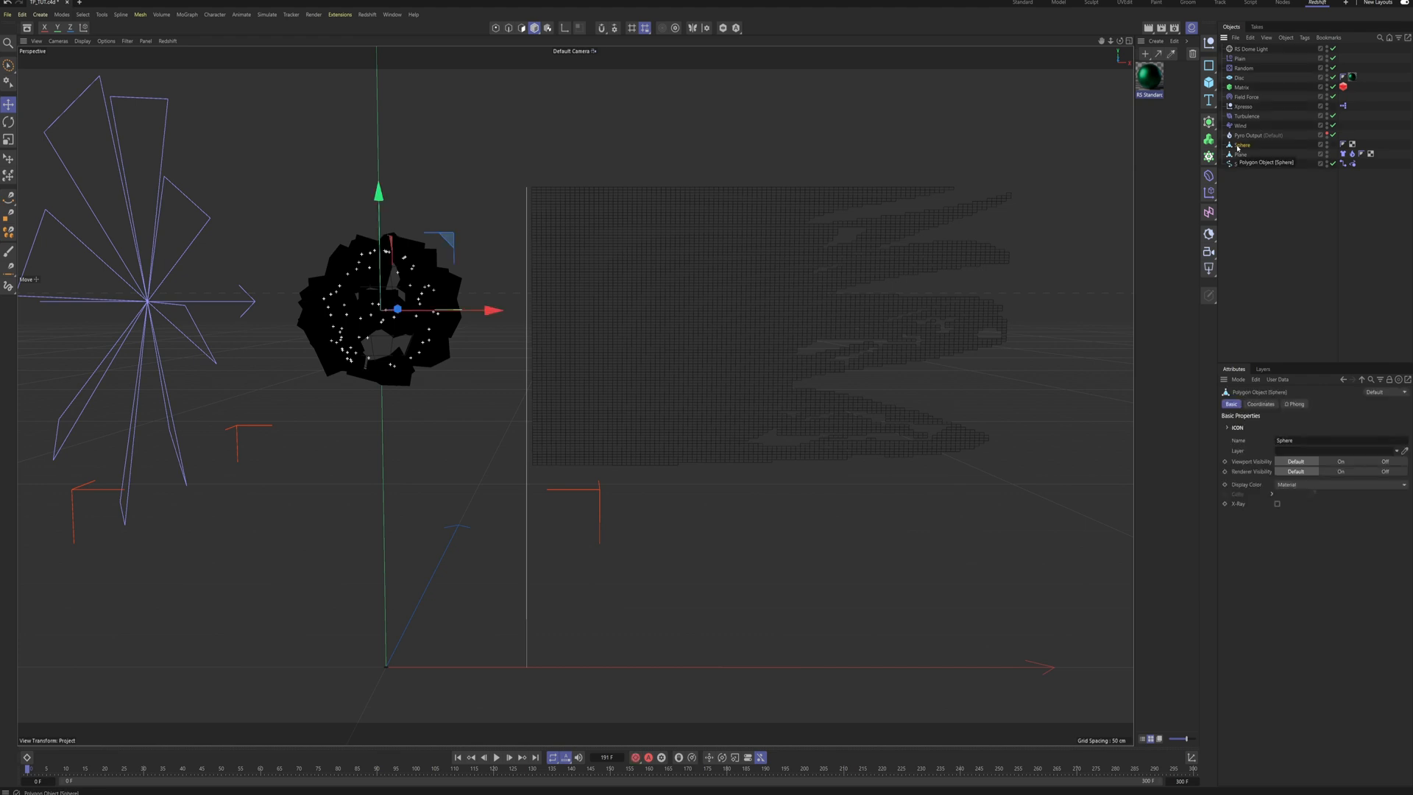
pyautogui.press('Delete')
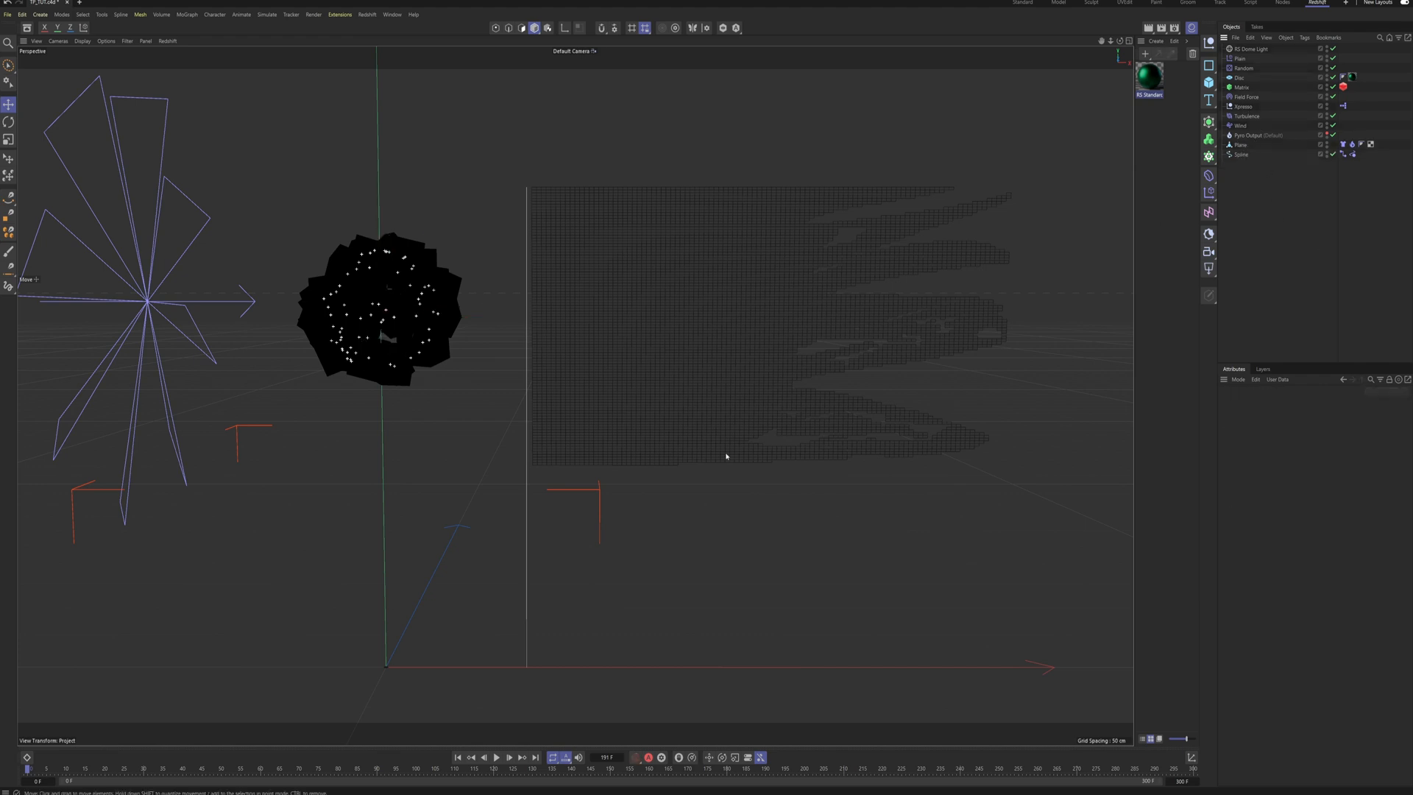
# Step: Assign Plane as the object of the PSurfacePosition node in the XPresso setup
pyautogui.doubleClick(1343, 106)
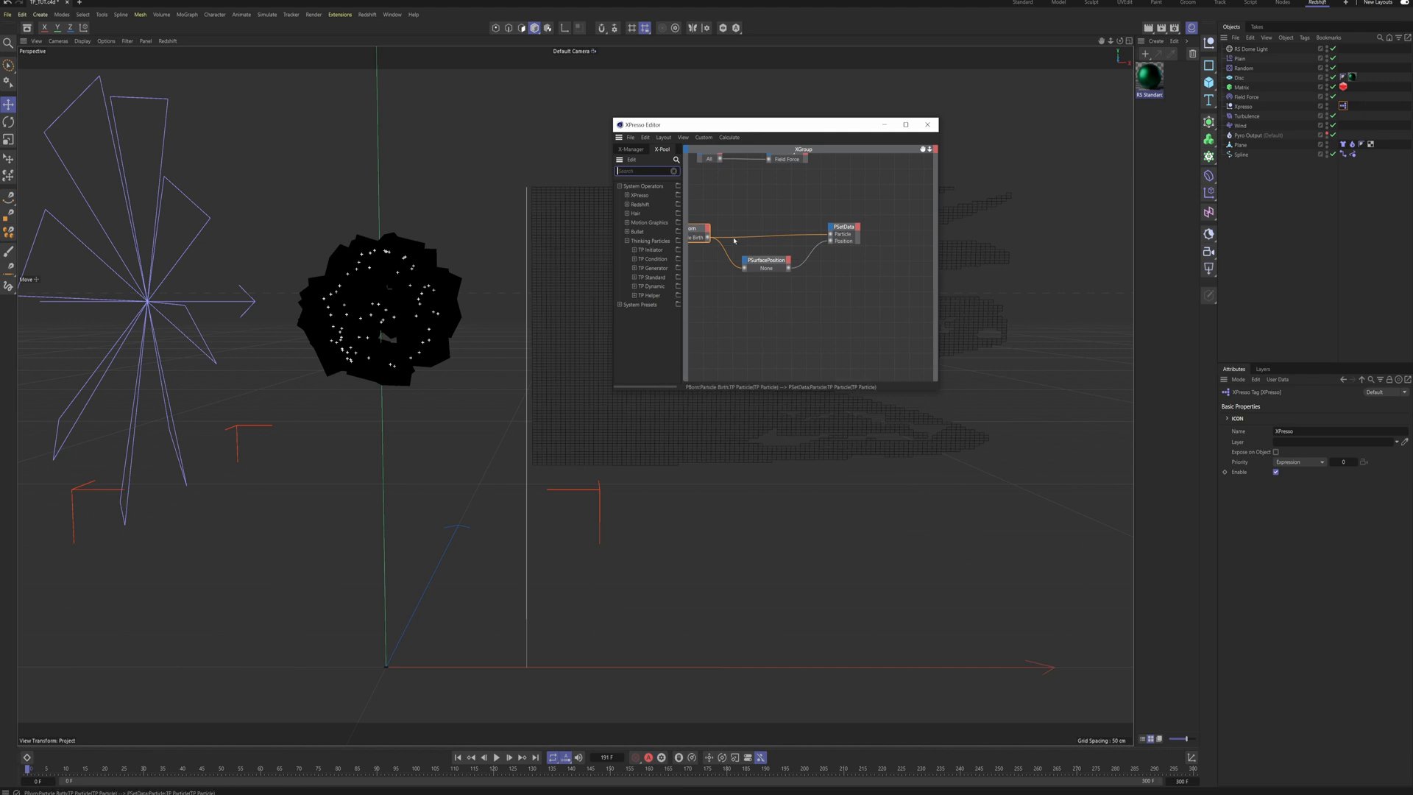
pyautogui.click(769, 261)
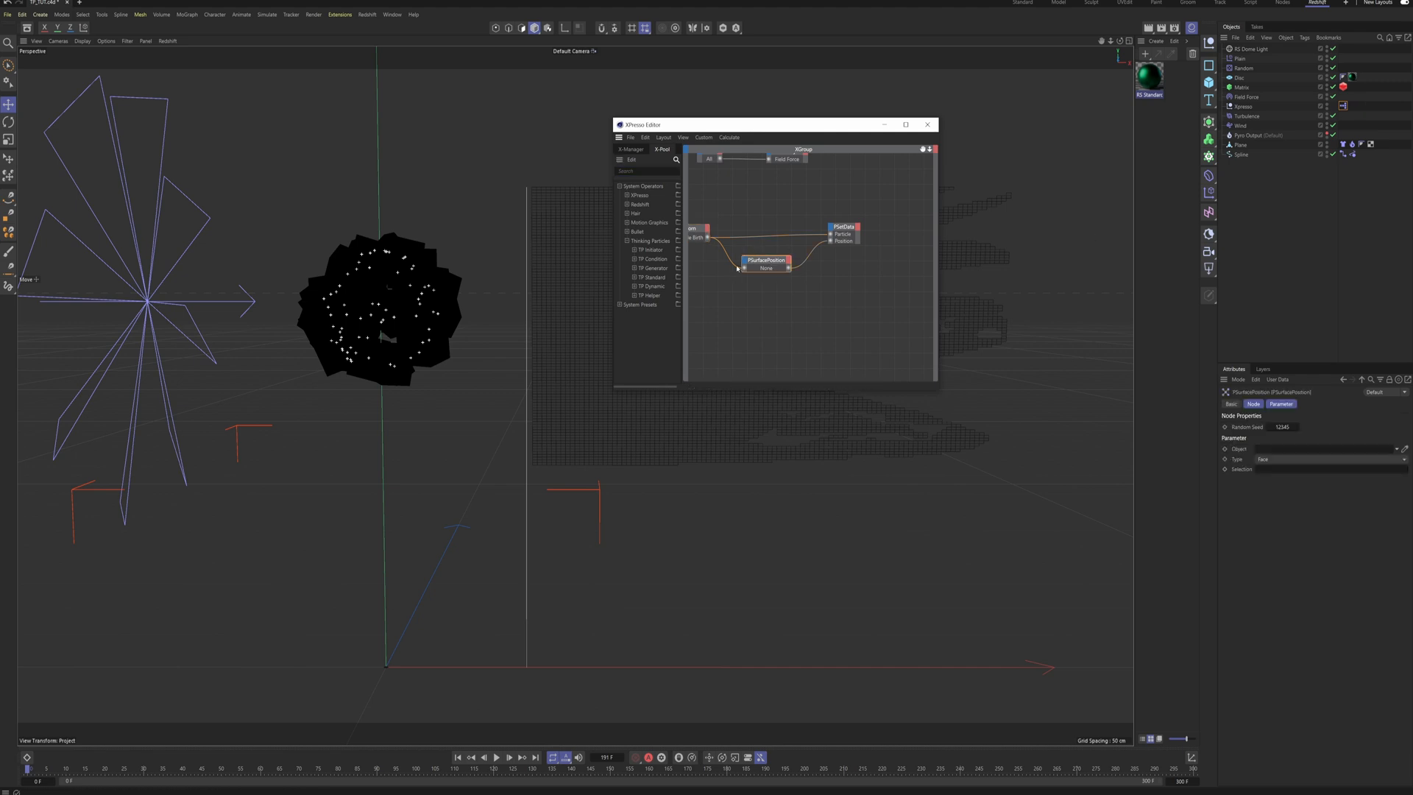
pyautogui.moveTo(1238, 147); pyautogui.dragTo(1277, 454)
pyautogui.moveTo(735, 125); pyautogui.dragTo(645, 159)
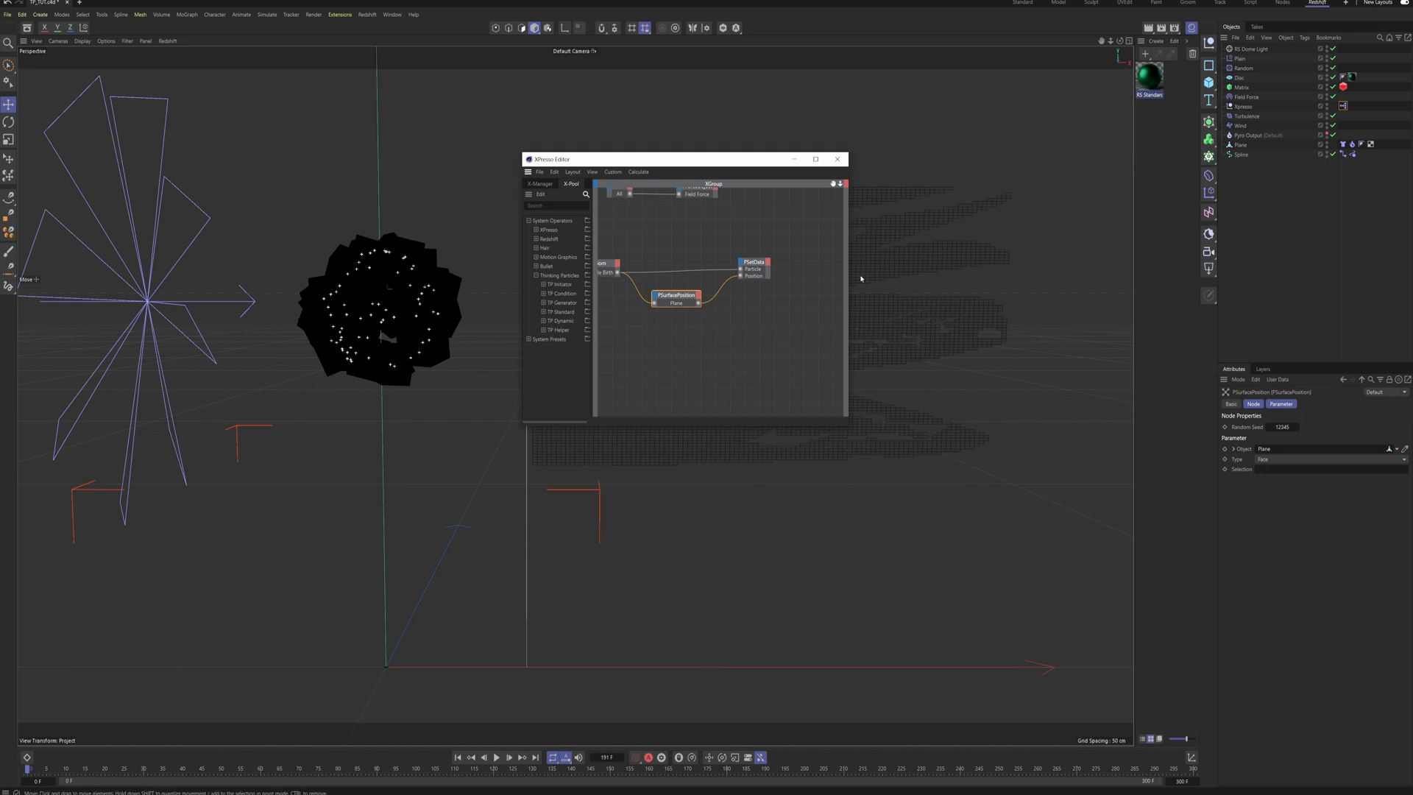
pyautogui.moveTo(712, 165); pyautogui.dragTo(295, 284)
# Step: Lasso-select the plane's polygons along its torn edge in Polygon mode
pyautogui.click(1242, 145)
pyautogui.click(521, 28)
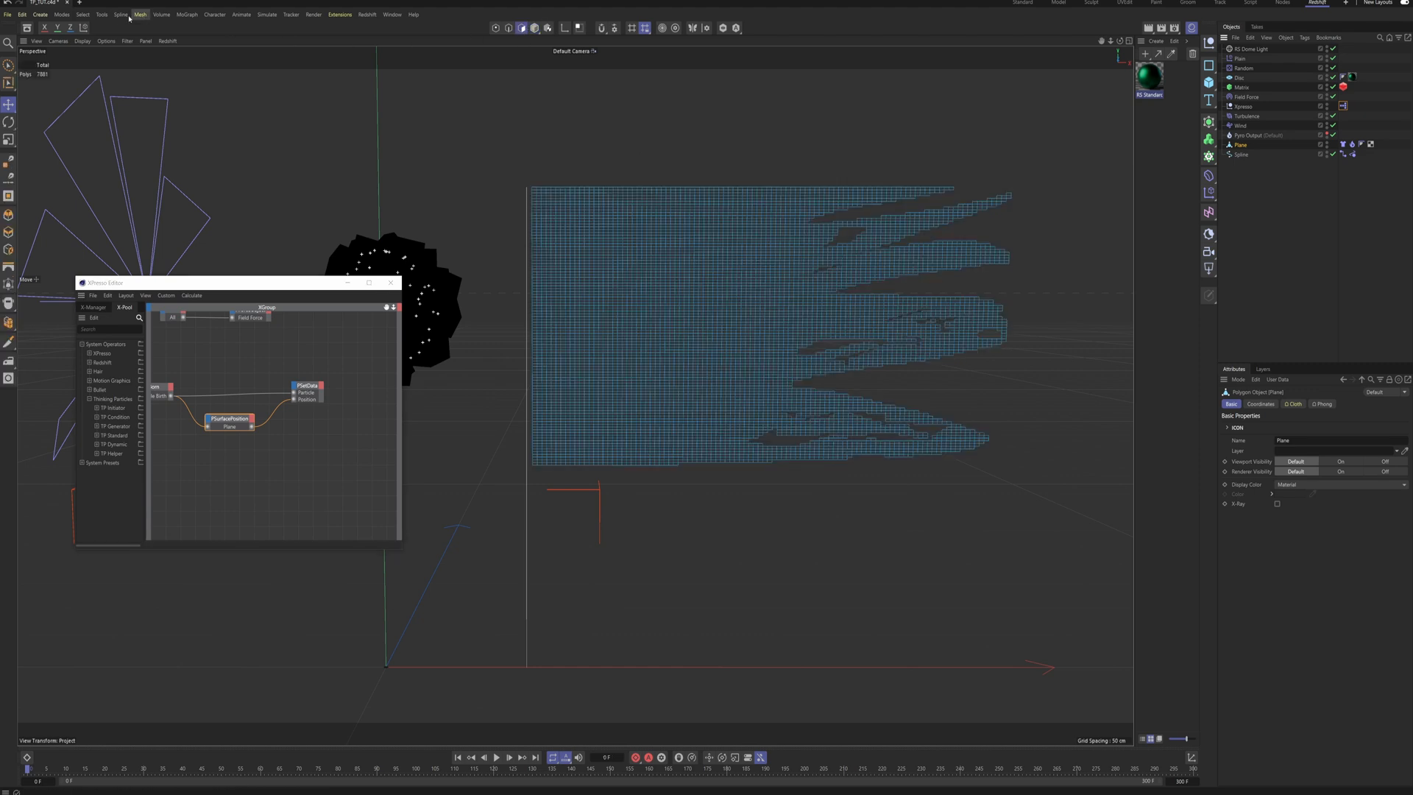
pyautogui.click(9, 66)
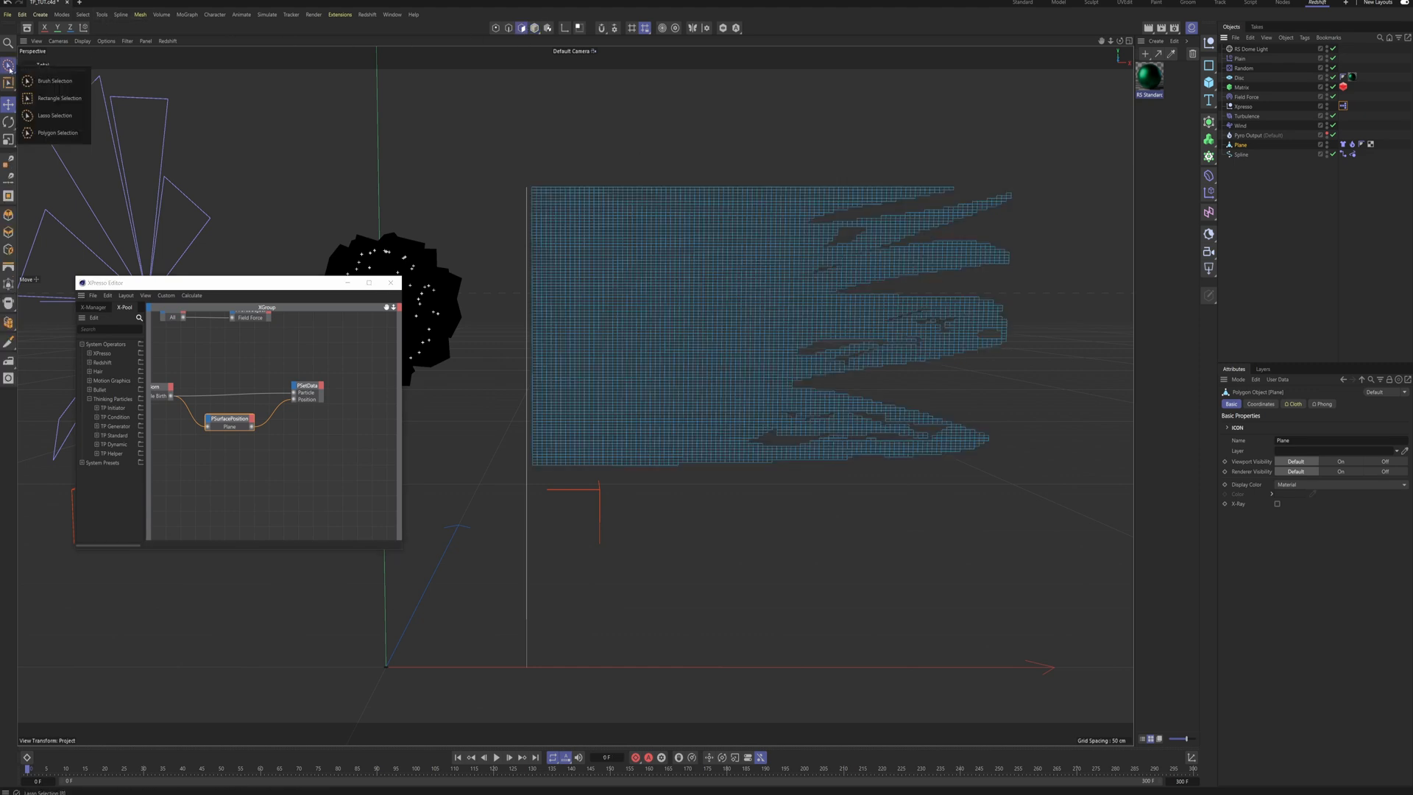
pyautogui.click(53, 116)
pyautogui.moveTo(946, 185)
pyautogui.mouseDown()
pyautogui.moveTo(780, 210)
pyautogui.moveTo(818, 263)
pyautogui.moveTo(786, 318)
pyautogui.moveTo(930, 360)
pyautogui.moveTo(750, 423)
pyautogui.moveTo(1045, 412)
pyautogui.moveTo(1030, 177)
pyautogui.moveTo(966, 191)
pyautogui.mouseUp()
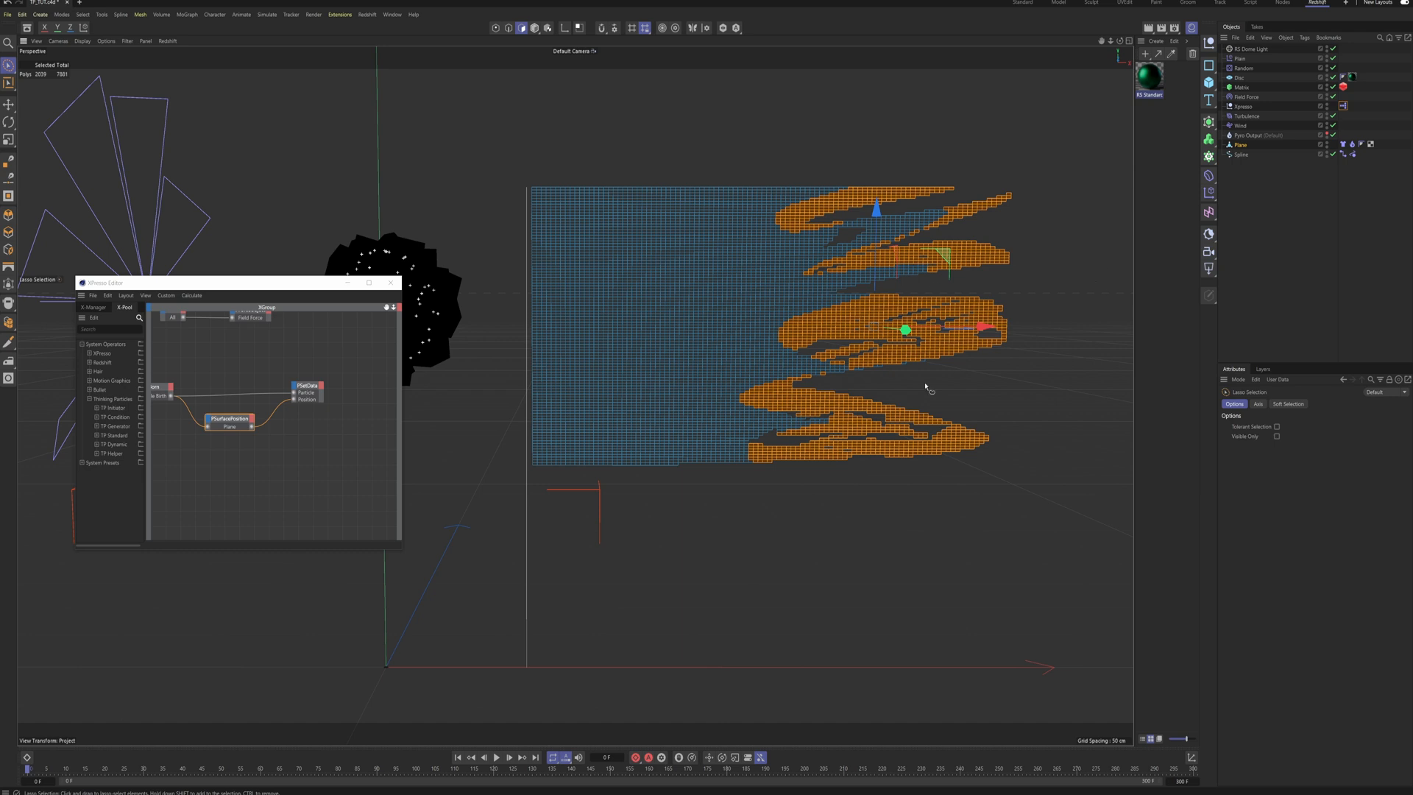
# Step: Refine the torn-edge selection by adding missed polygons at the tips and removing some along its inner border
pyautogui.moveTo(945, 199)
pyautogui.keyDown('shift'); pyautogui.mouseDown()
pyautogui.moveTo(909, 221)
pyautogui.moveTo(954, 235)
pyautogui.mouseUp(); pyautogui.keyUp('shift')
pyautogui.moveTo(869, 214)
pyautogui.keyDown('shift'); pyautogui.mouseDown()
pyautogui.moveTo(909, 226)
pyautogui.moveTo(868, 221)
pyautogui.moveTo(931, 213)
pyautogui.moveTo(857, 221)
pyautogui.mouseUp(); pyautogui.keyUp('shift')
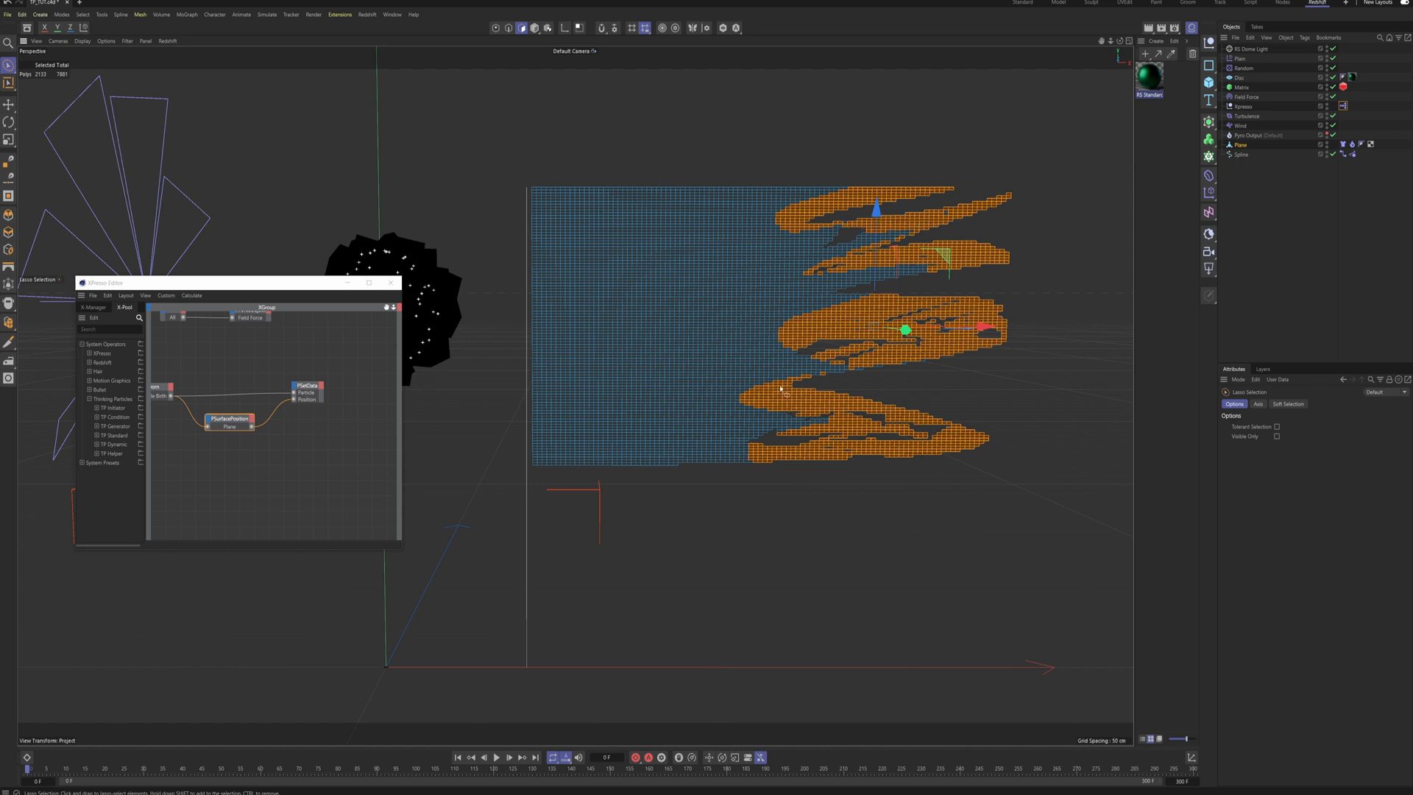
pyautogui.moveTo(767, 381)
pyautogui.keyDown('alt'); pyautogui.mouseDown()
pyautogui.moveTo(769, 367)
pyautogui.moveTo(763, 418)
pyautogui.moveTo(783, 385)
pyautogui.mouseUp(); pyautogui.keyUp('alt')
pyautogui.moveTo(809, 309)
pyautogui.keyDown('ctrl'); pyautogui.mouseDown()
pyautogui.moveTo(816, 324)
pyautogui.moveTo(826, 314)
pyautogui.mouseUp(); pyautogui.keyUp('ctrl')
pyautogui.moveTo(784, 200)
pyautogui.keyDown('ctrl'); pyautogui.mouseDown()
pyautogui.moveTo(774, 228)
pyautogui.moveTo(827, 200)
pyautogui.moveTo(791, 228)
pyautogui.mouseUp(); pyautogui.keyUp('ctrl')
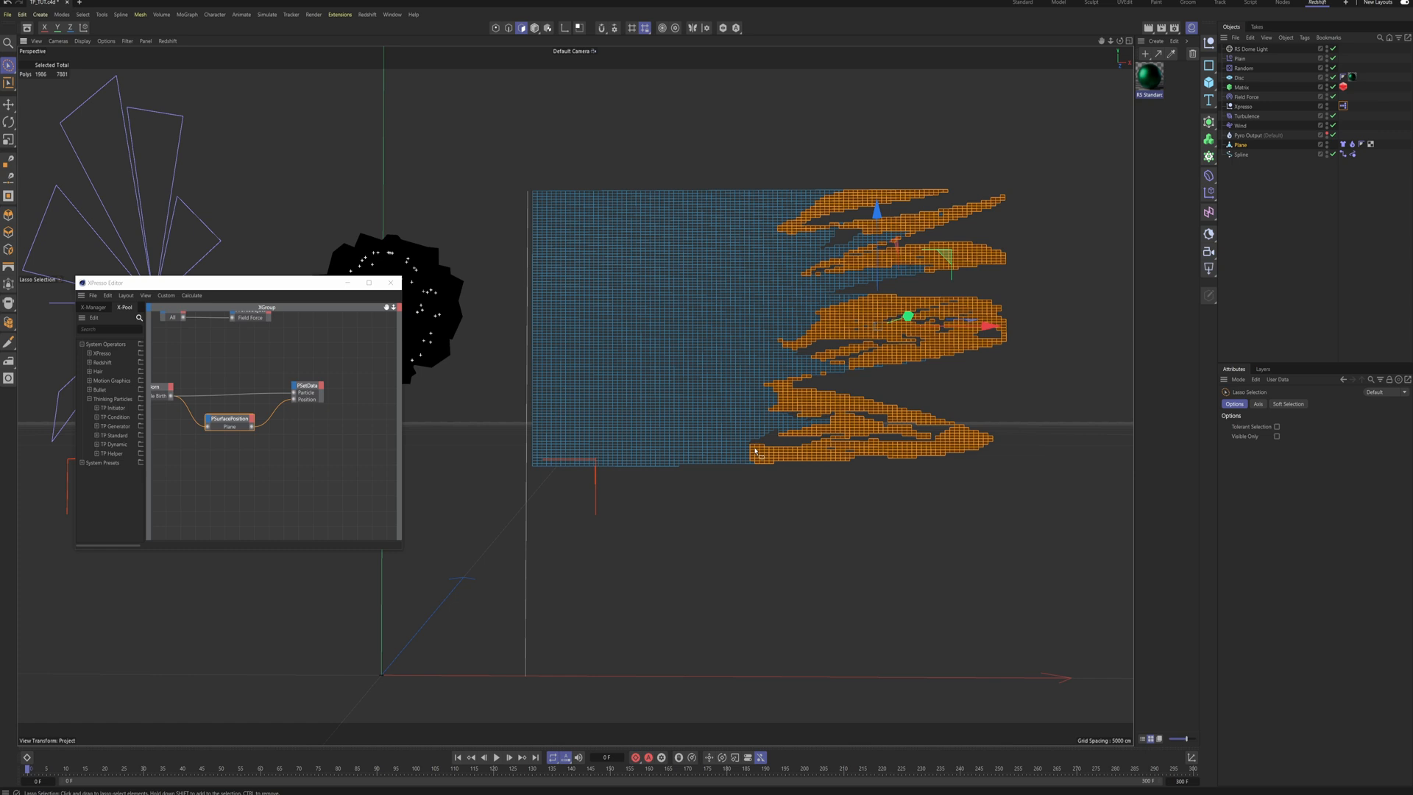
# Step: Store the torn-edge polygons as a Polygon Selection and use it as the PSurfacePosition node's selection
pyautogui.click(79, 17)
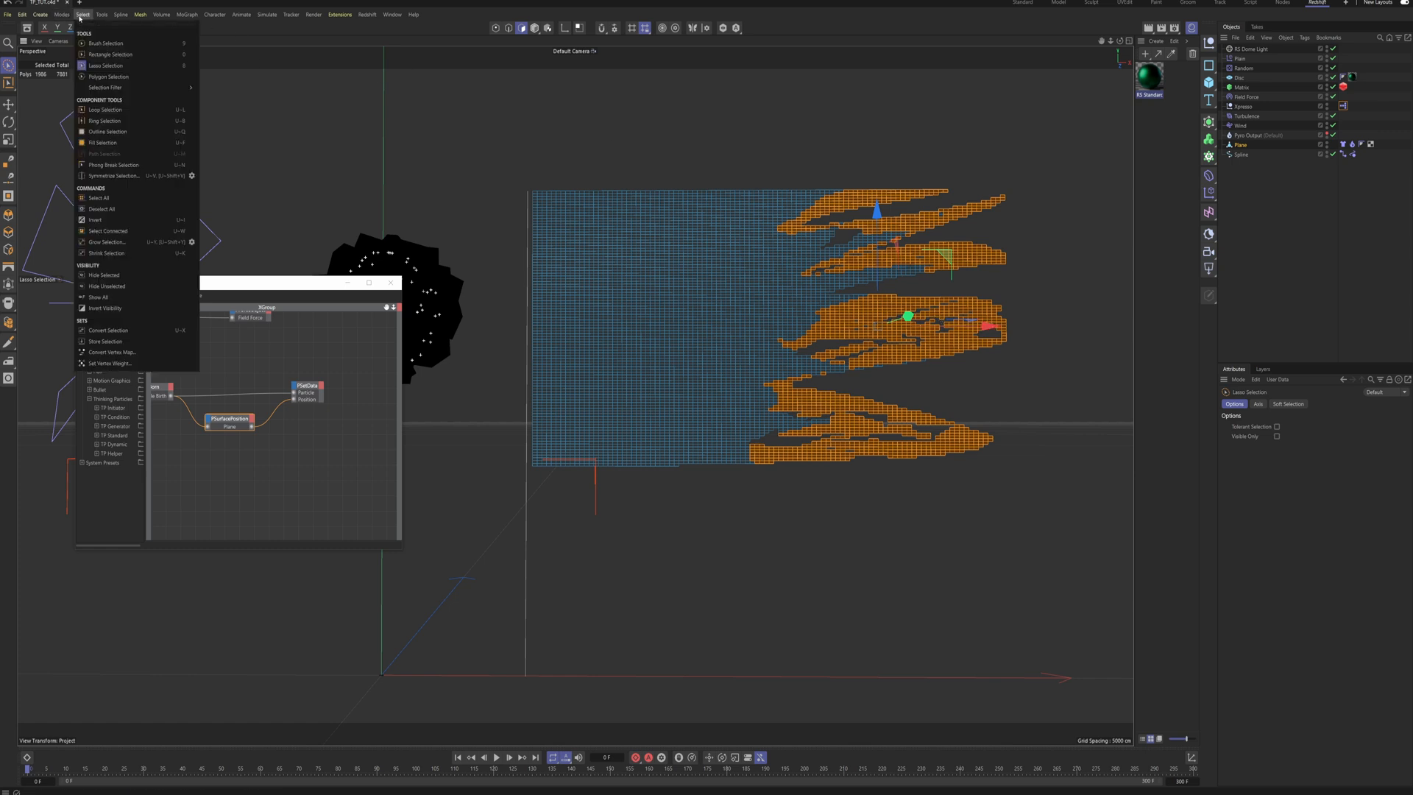
pyautogui.click(119, 342)
pyautogui.click(232, 423)
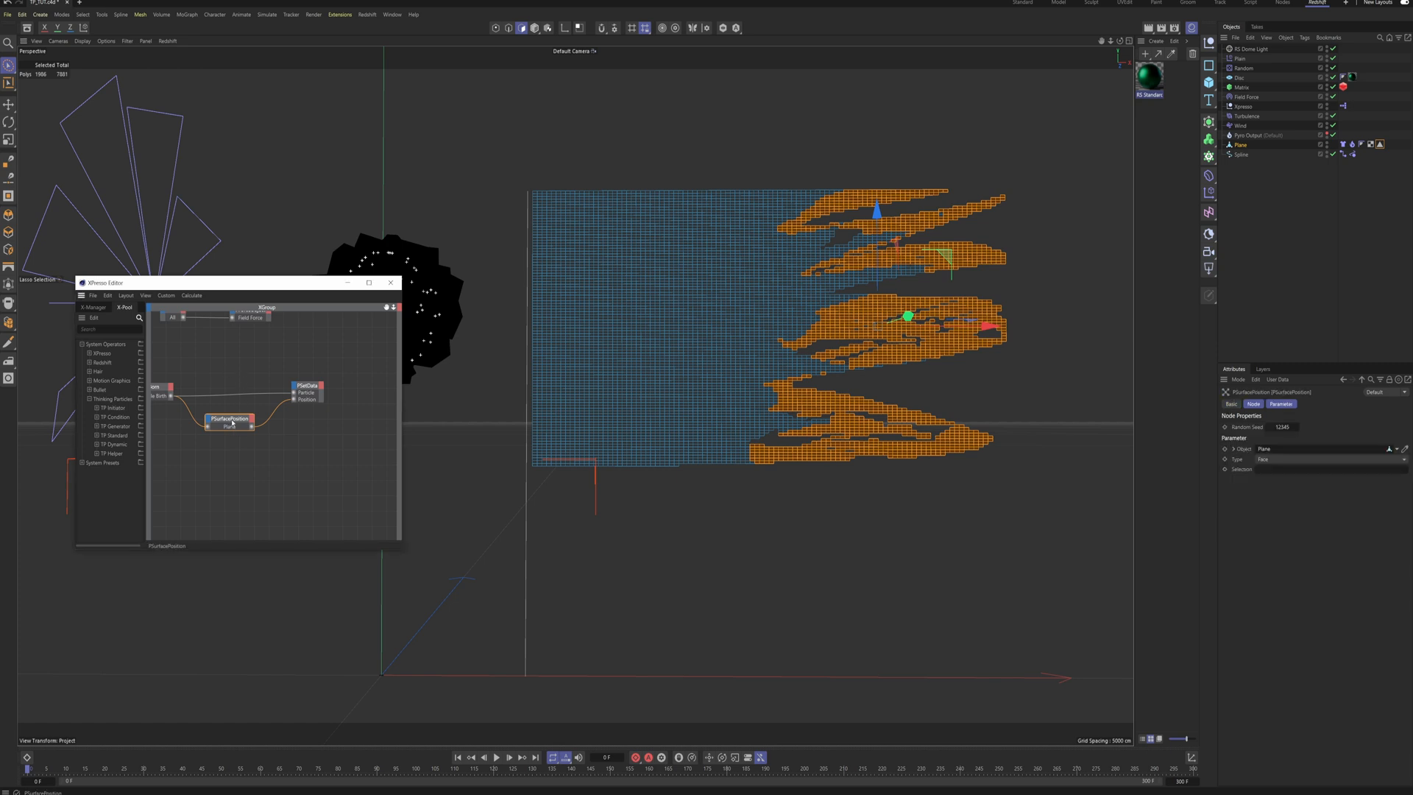
pyautogui.moveTo(261, 284); pyautogui.dragTo(785, 203)
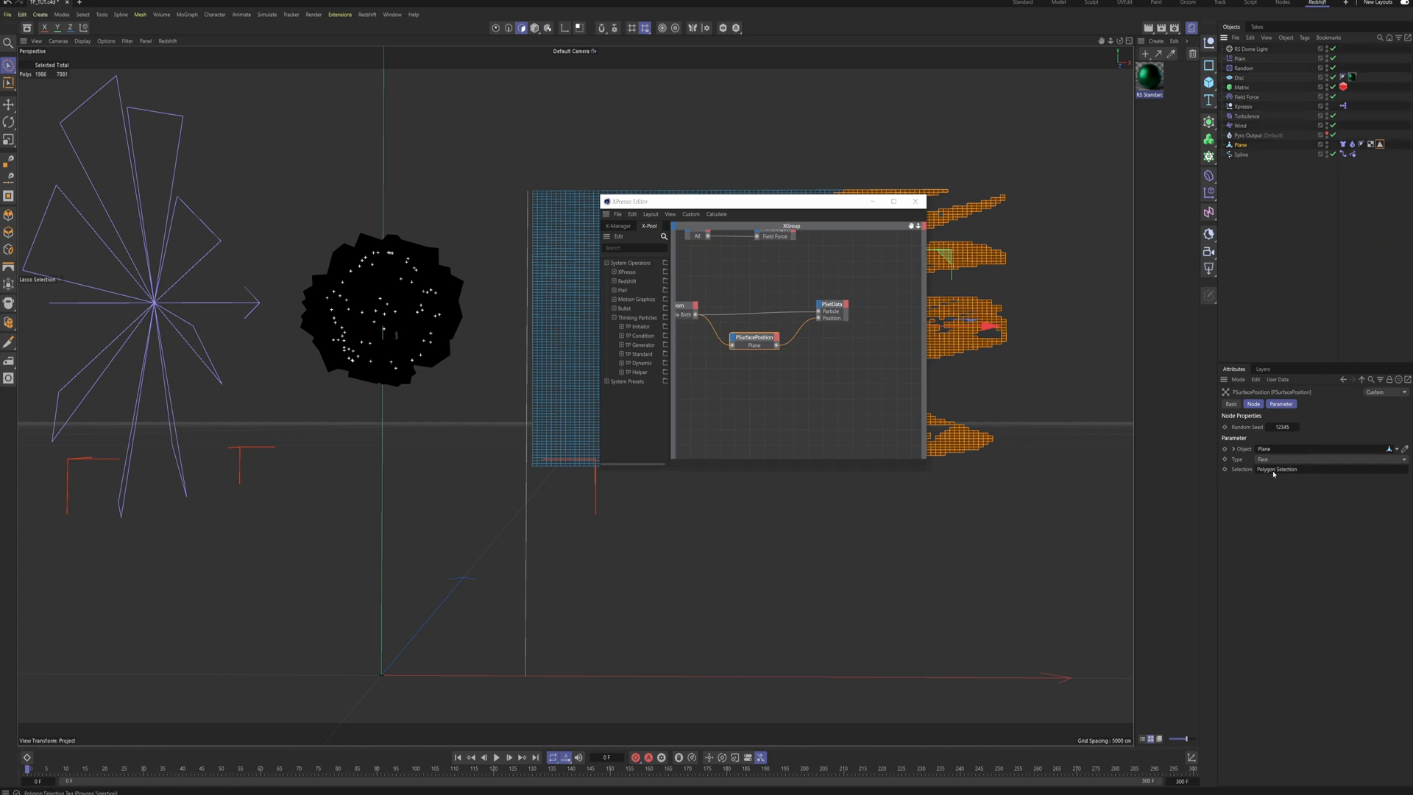
pyautogui.click(914, 201)
# Step: Return to Model mode and play the simulation to check the particle emission along the flag's torn edge
pyautogui.click(8, 104)
pyautogui.click(1311, 266)
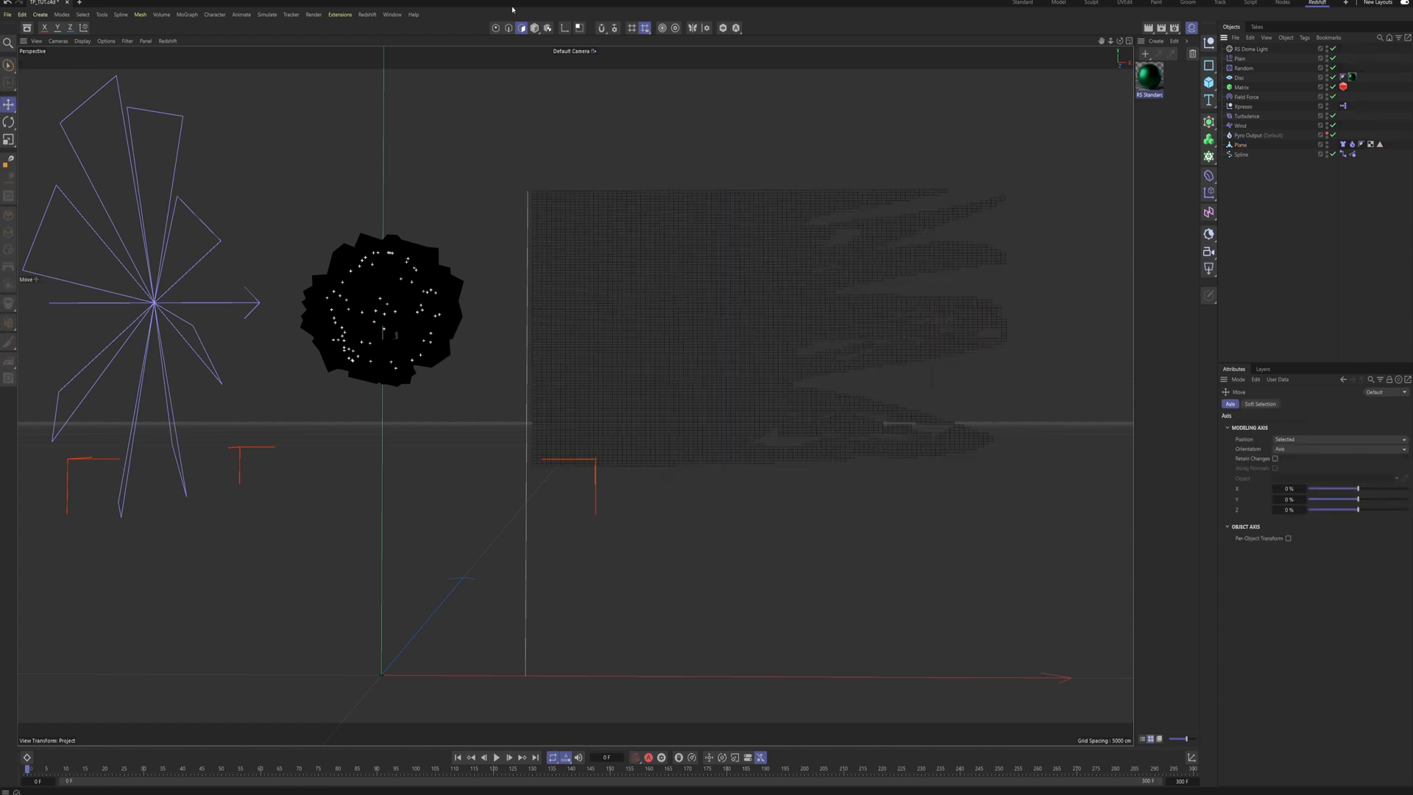
pyautogui.click(535, 28)
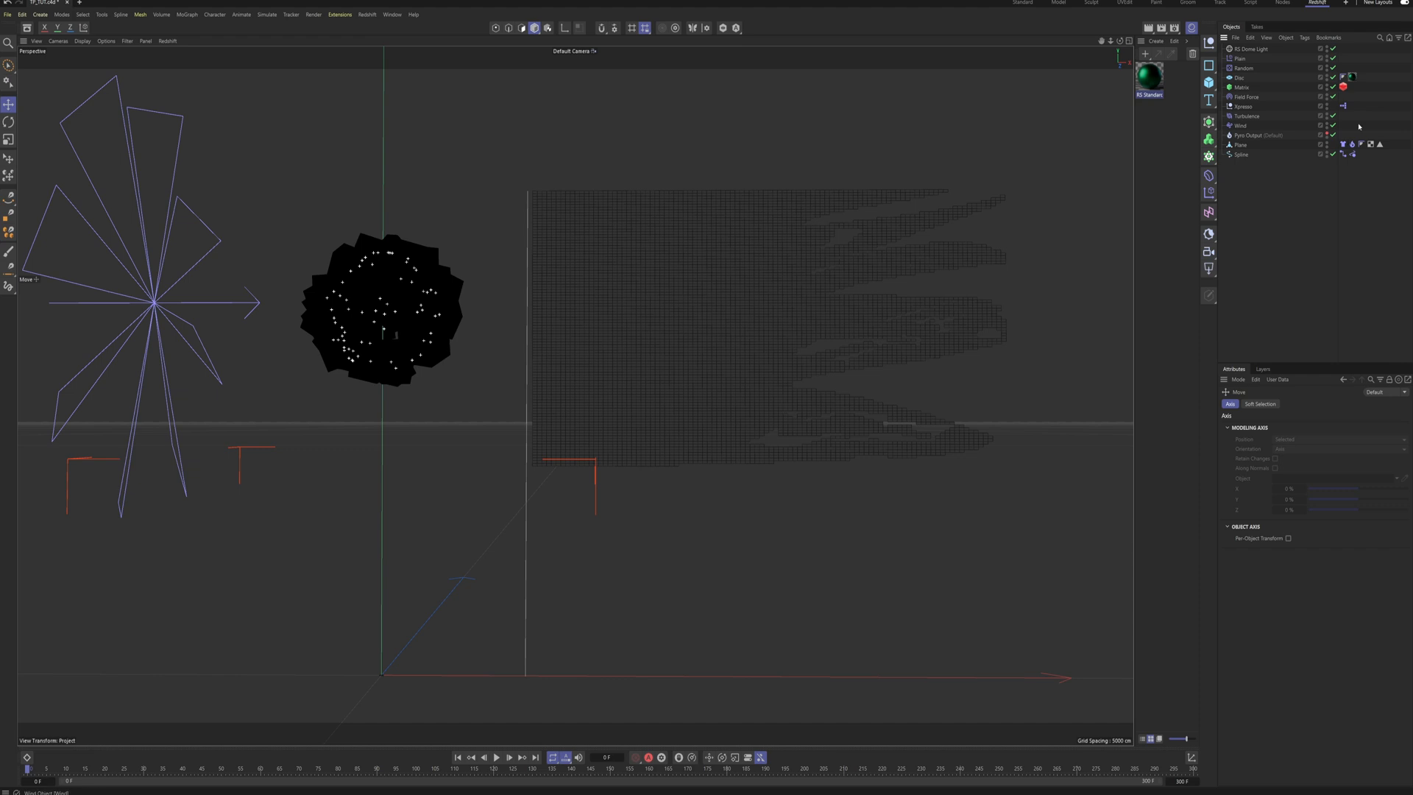
pyautogui.click(497, 757)
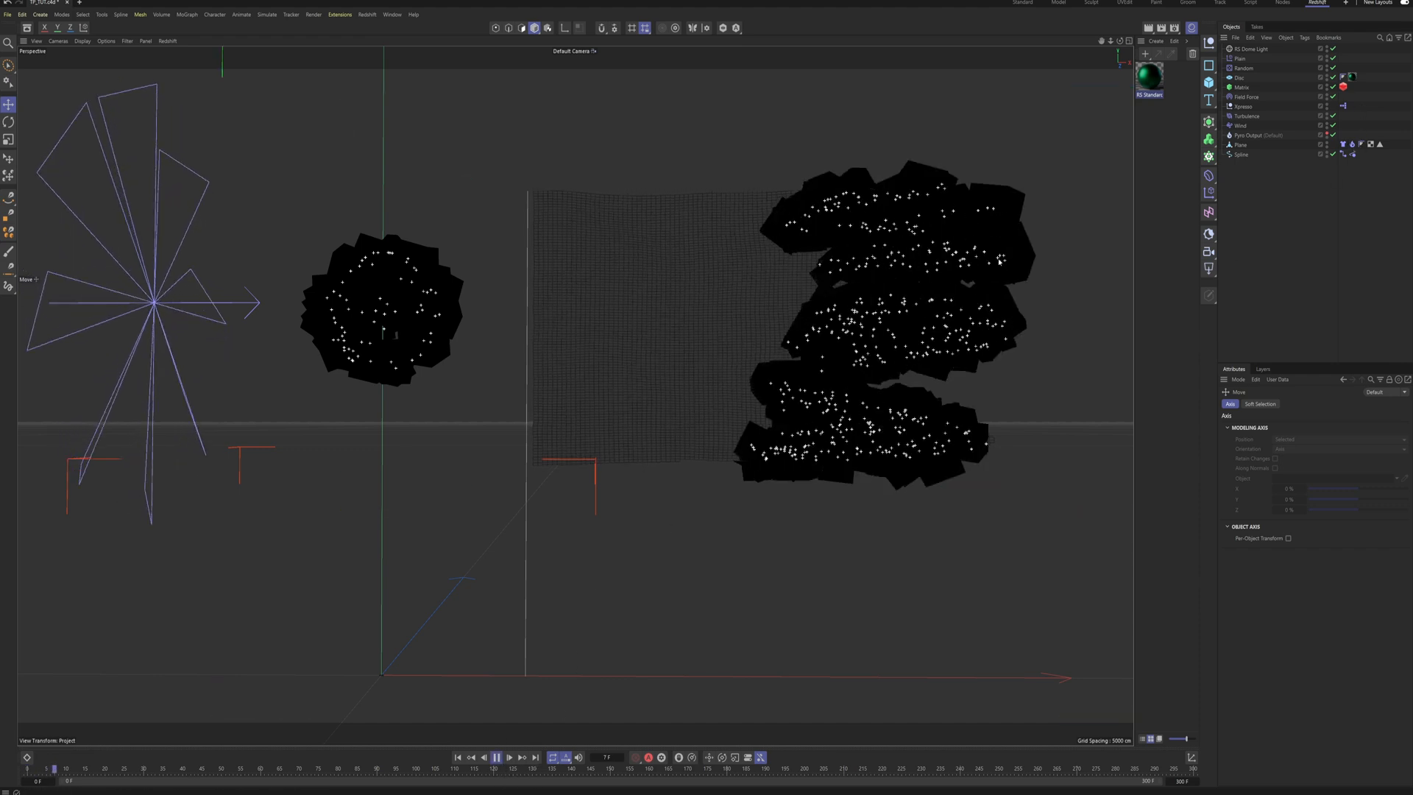
pyautogui.click(497, 757)
pyautogui.keyDown('alt'); pyautogui.moveTo(747, 297); pyautogui.dragTo(712, 406); pyautogui.keyUp('alt')
pyautogui.click(457, 757)
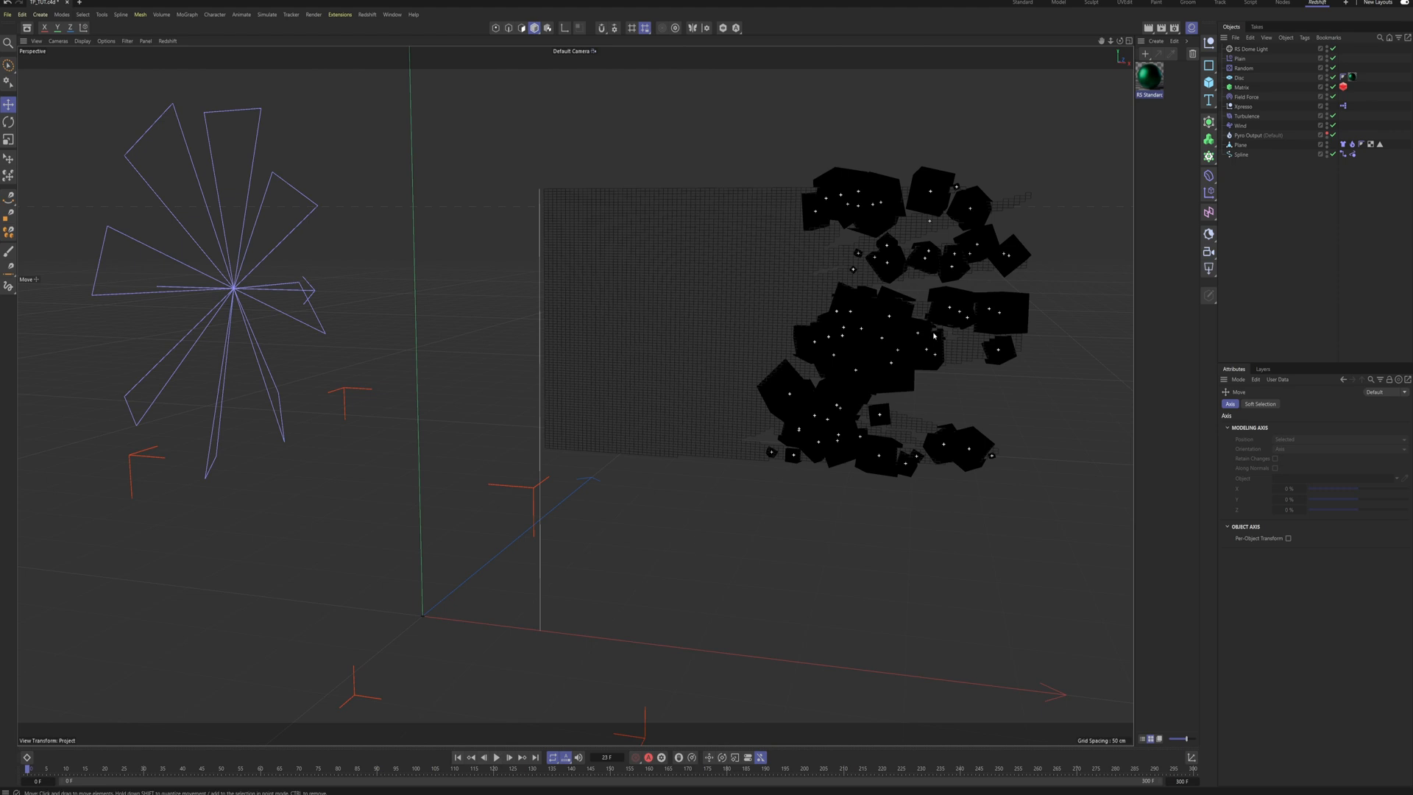
# Step: Hide the Matrix object in the viewport and play the simulation to check the particles
pyautogui.click(1242, 88)
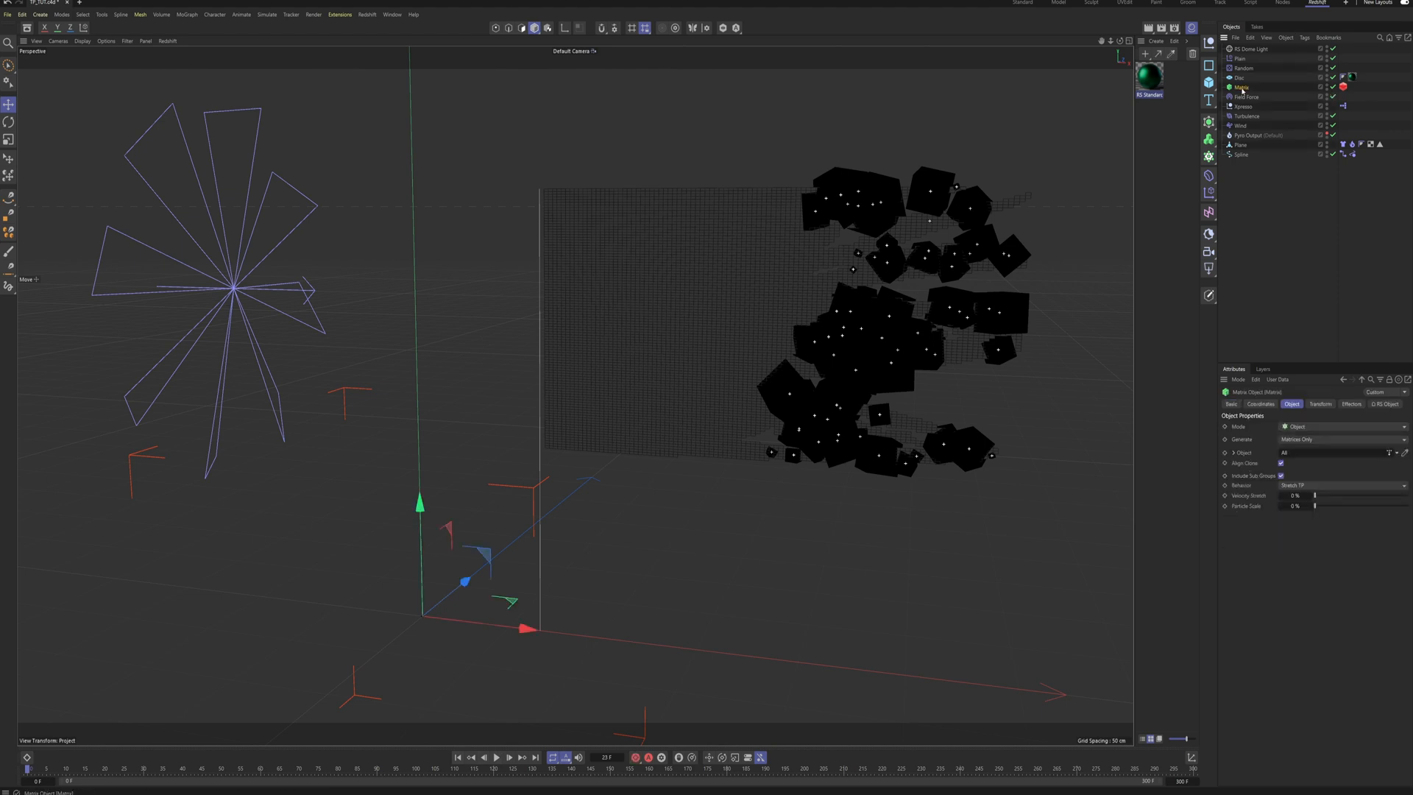
pyautogui.click(1327, 86)
pyautogui.click(1326, 85)
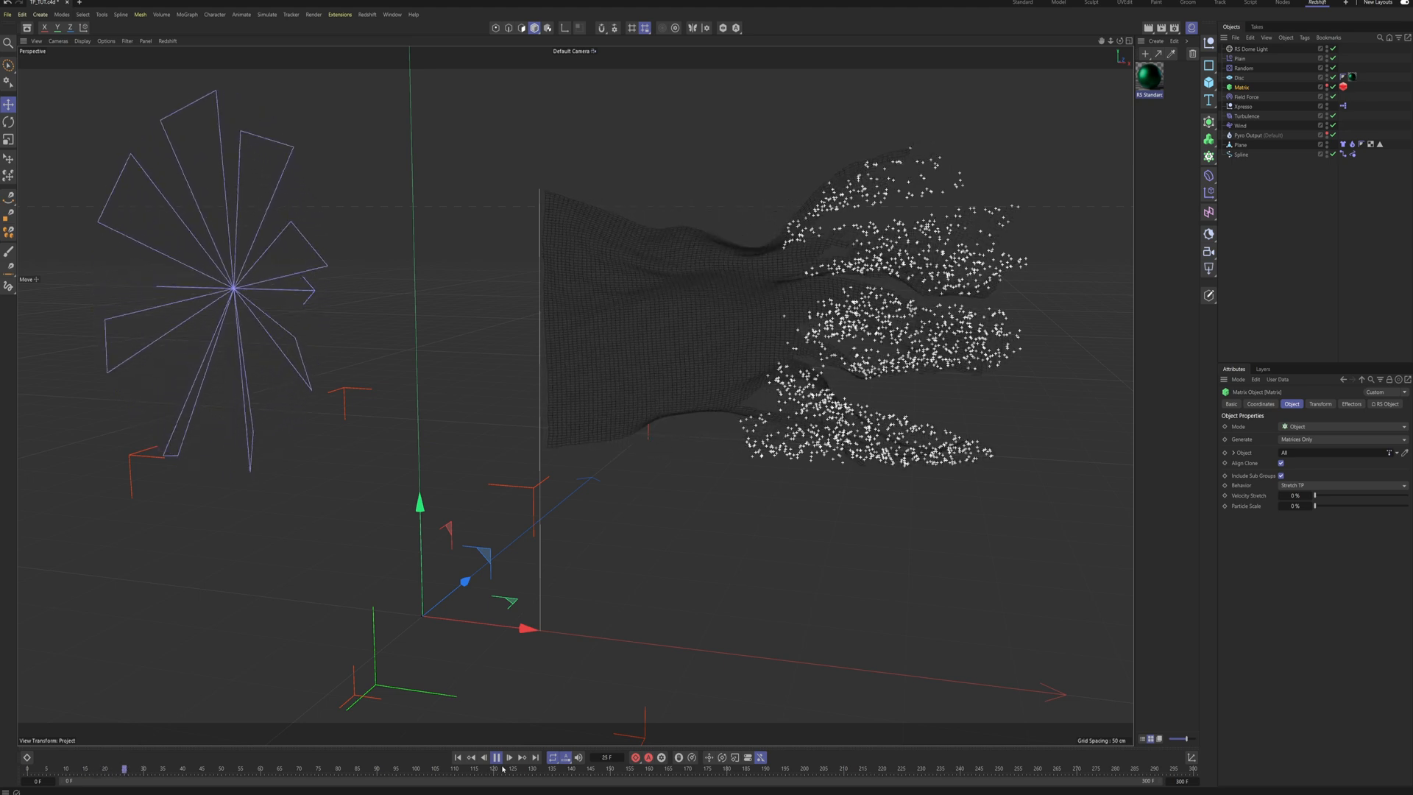
pyautogui.click(503, 769)
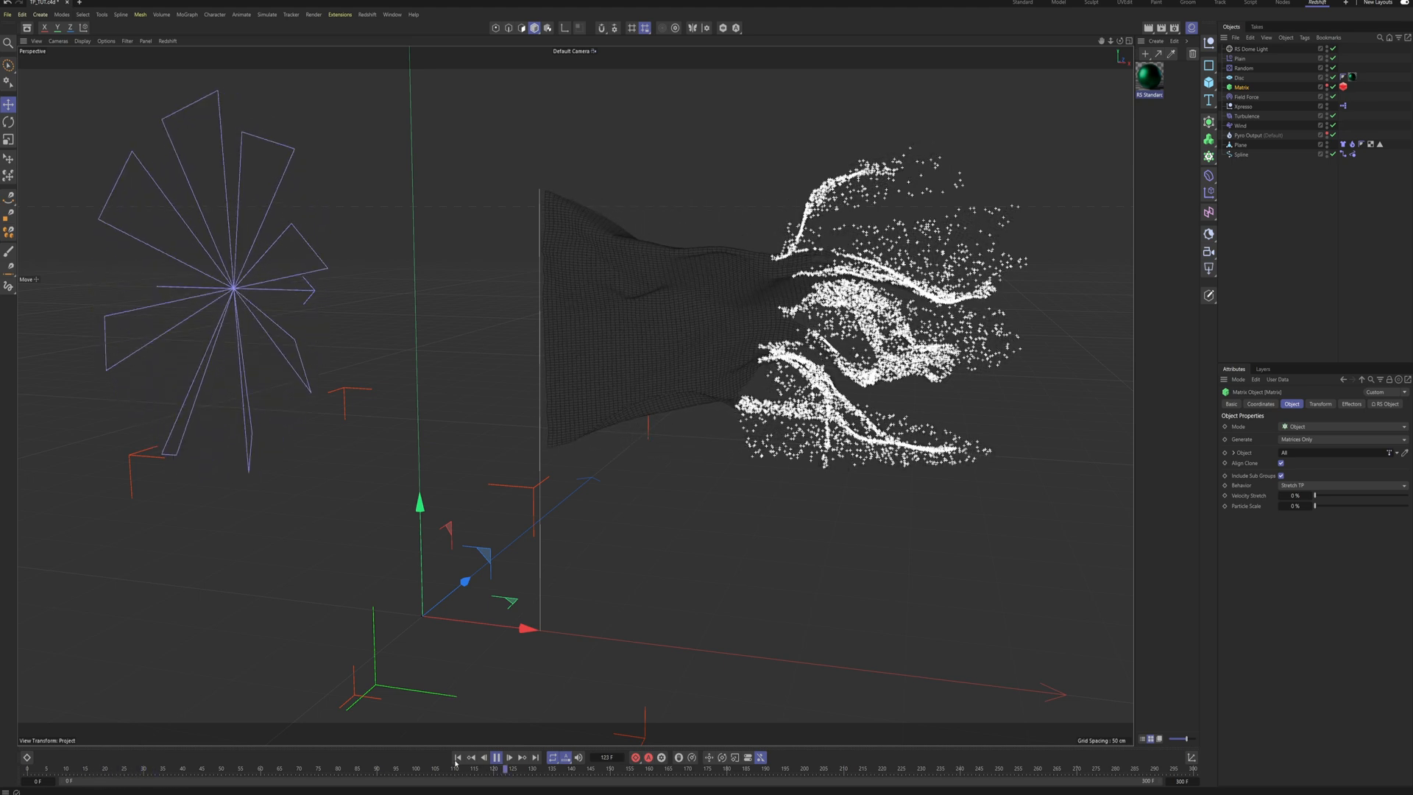
pyautogui.click(497, 758)
pyautogui.keyDown('alt'); pyautogui.moveTo(600, 561); pyautogui.dragTo(596, 526); pyautogui.keyUp('alt')
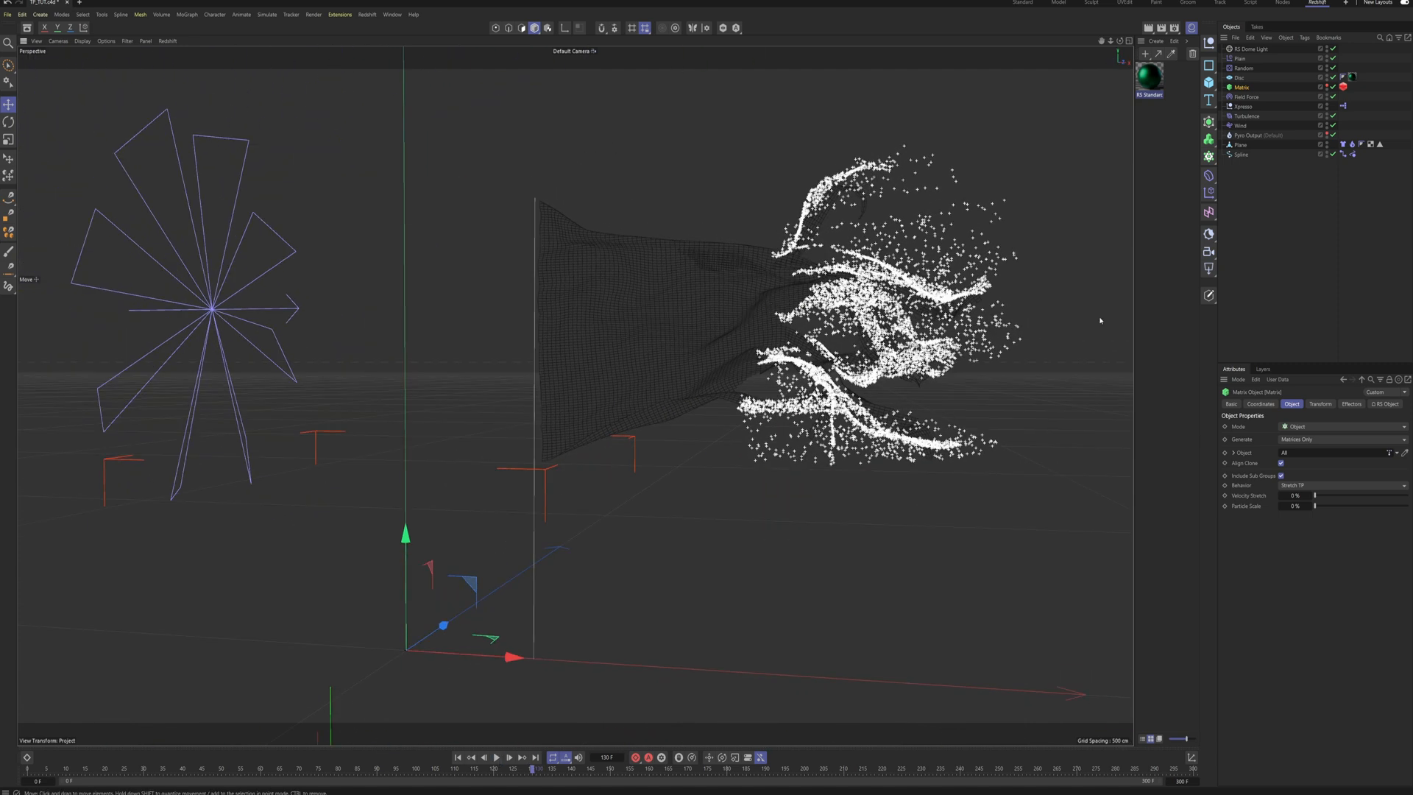
# Step: Show the plane's Pyro Emitter settings, make Pyro Output visible in the viewport, and test the playback briefly
pyautogui.click(1352, 146)
pyautogui.click(458, 757)
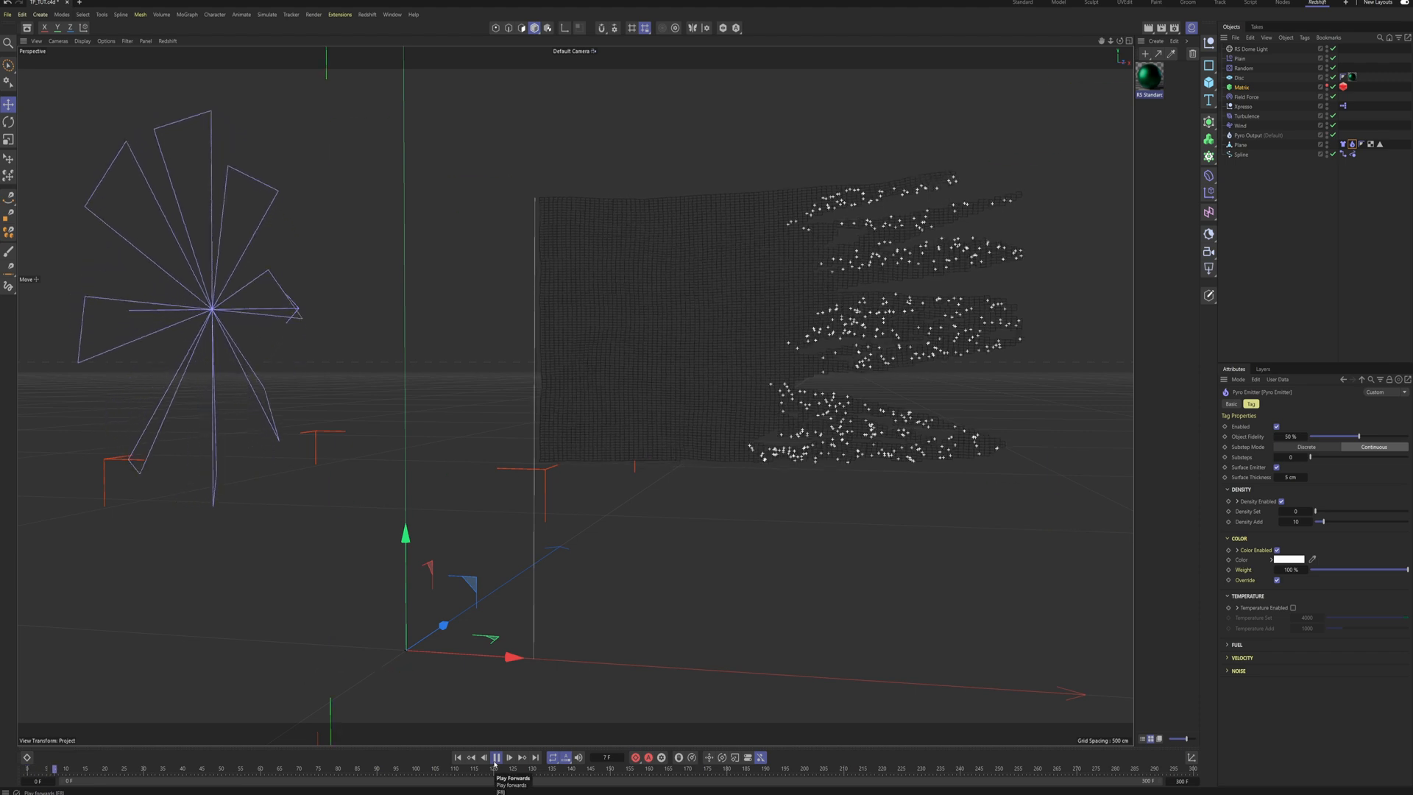
pyautogui.click(496, 759)
pyautogui.click(458, 757)
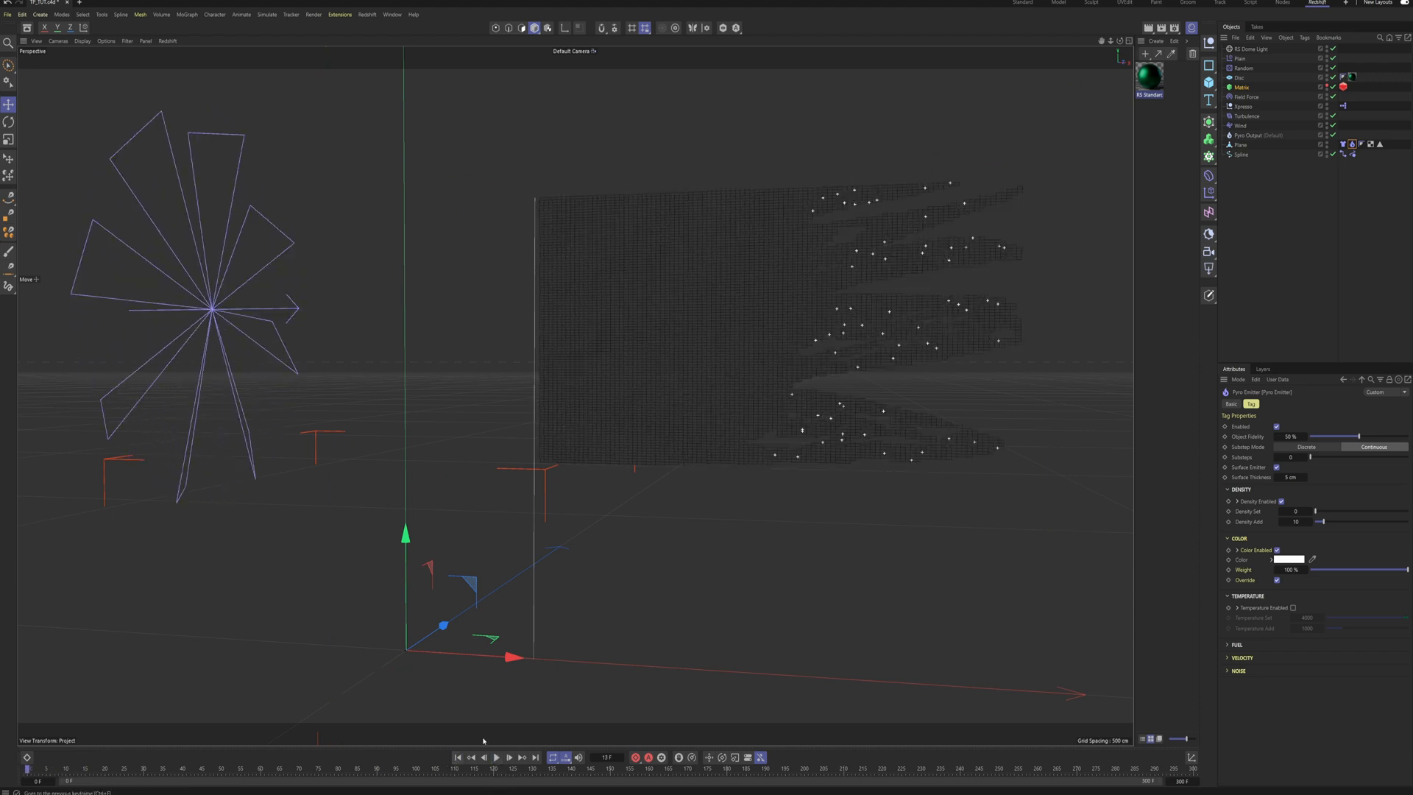
# Step: Switch the viewport to Gouraud shading and replay the simulation to inspect the pyro around the flag
pyautogui.press('n')
pyautogui.press('a')
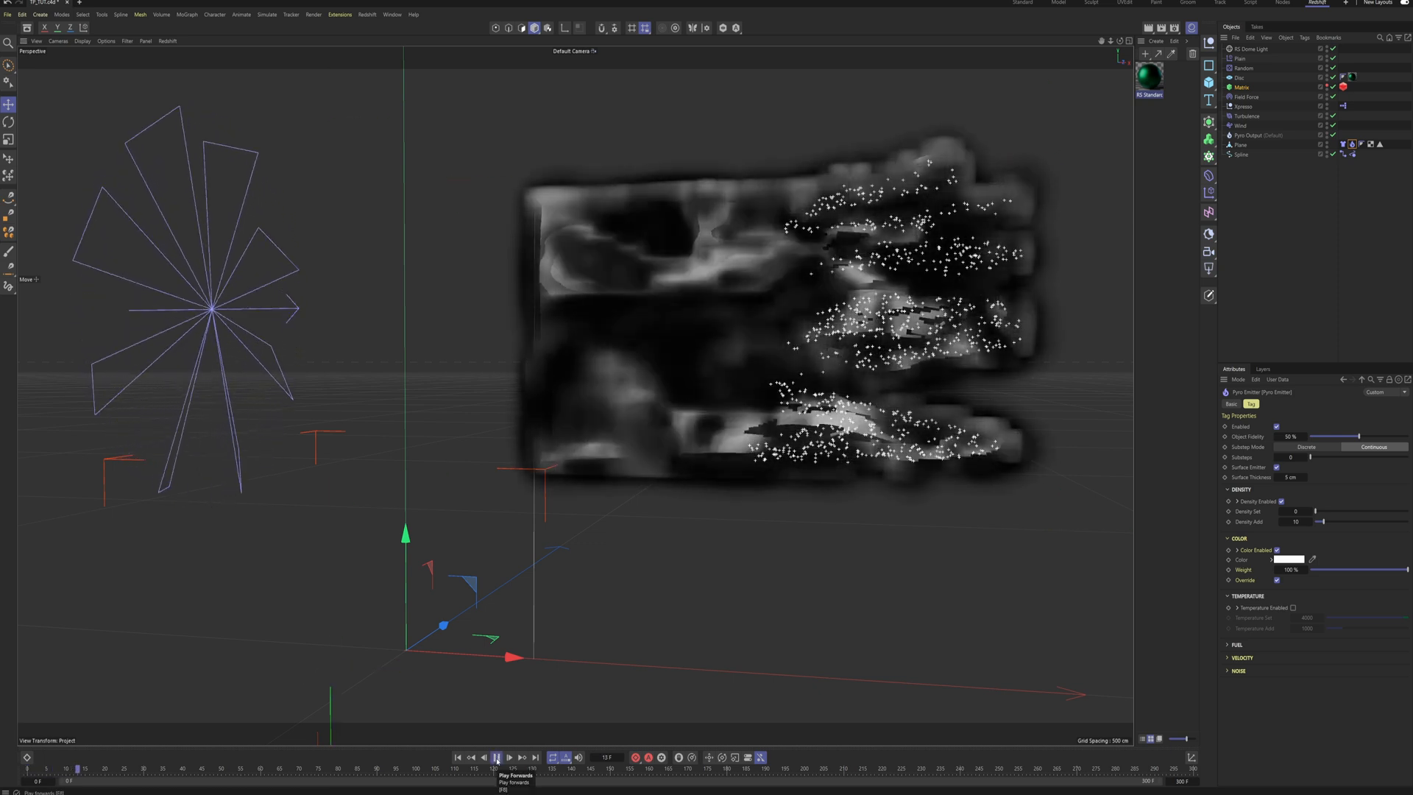
pyautogui.click(498, 760)
pyautogui.keyDown('alt'); pyautogui.moveTo(752, 279); pyautogui.dragTo(701, 296); pyautogui.keyUp('alt')
pyautogui.keyDown('alt'); pyautogui.moveTo(617, 309); pyautogui.dragTo(587, 328); pyautogui.keyUp('alt')
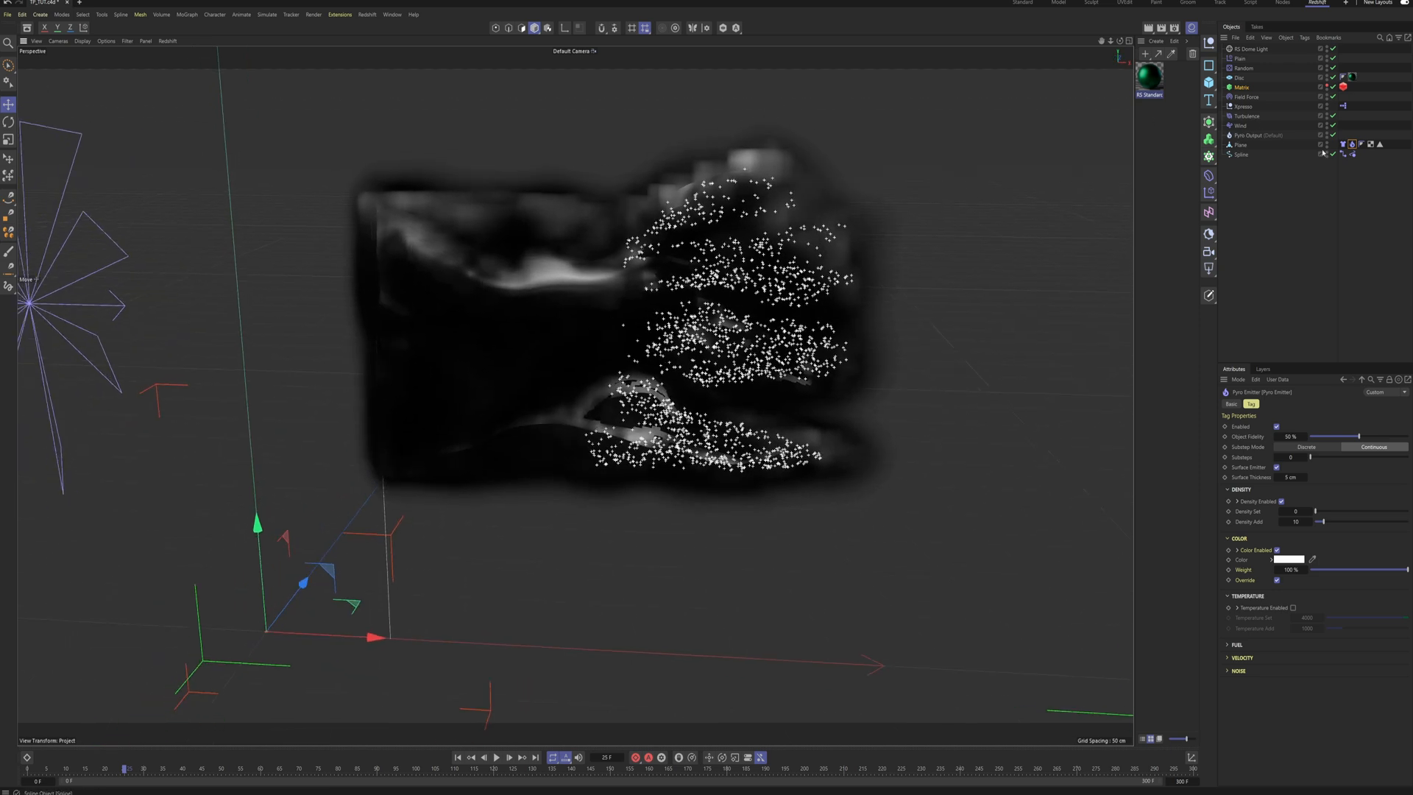
# Step: Set the pyro scene's Voxel Size to 2 cm, replay the simulation, and return to the first frame
pyautogui.click(1246, 136)
pyautogui.click(1223, 426)
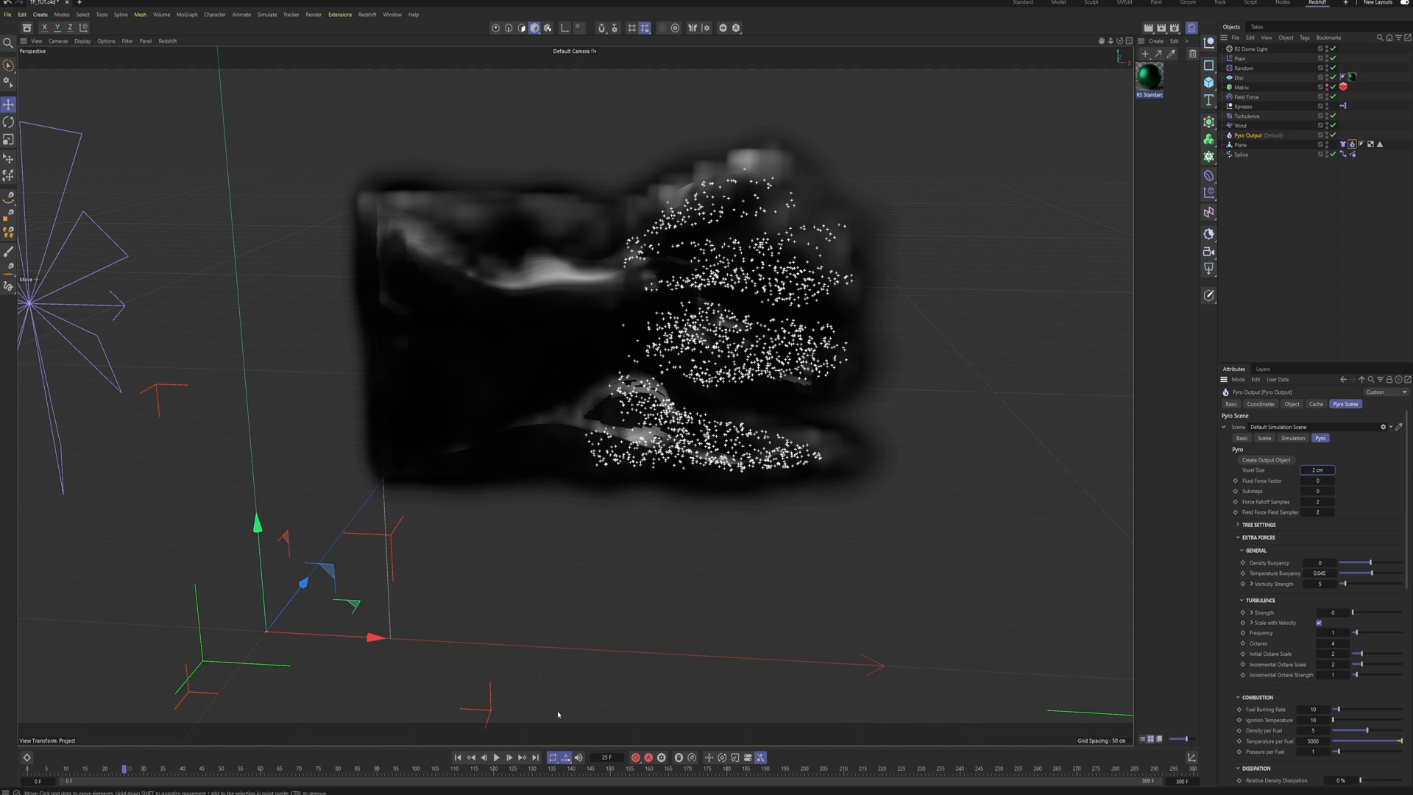
pyautogui.hotkey('shift', 'f')
pyautogui.press('F8')
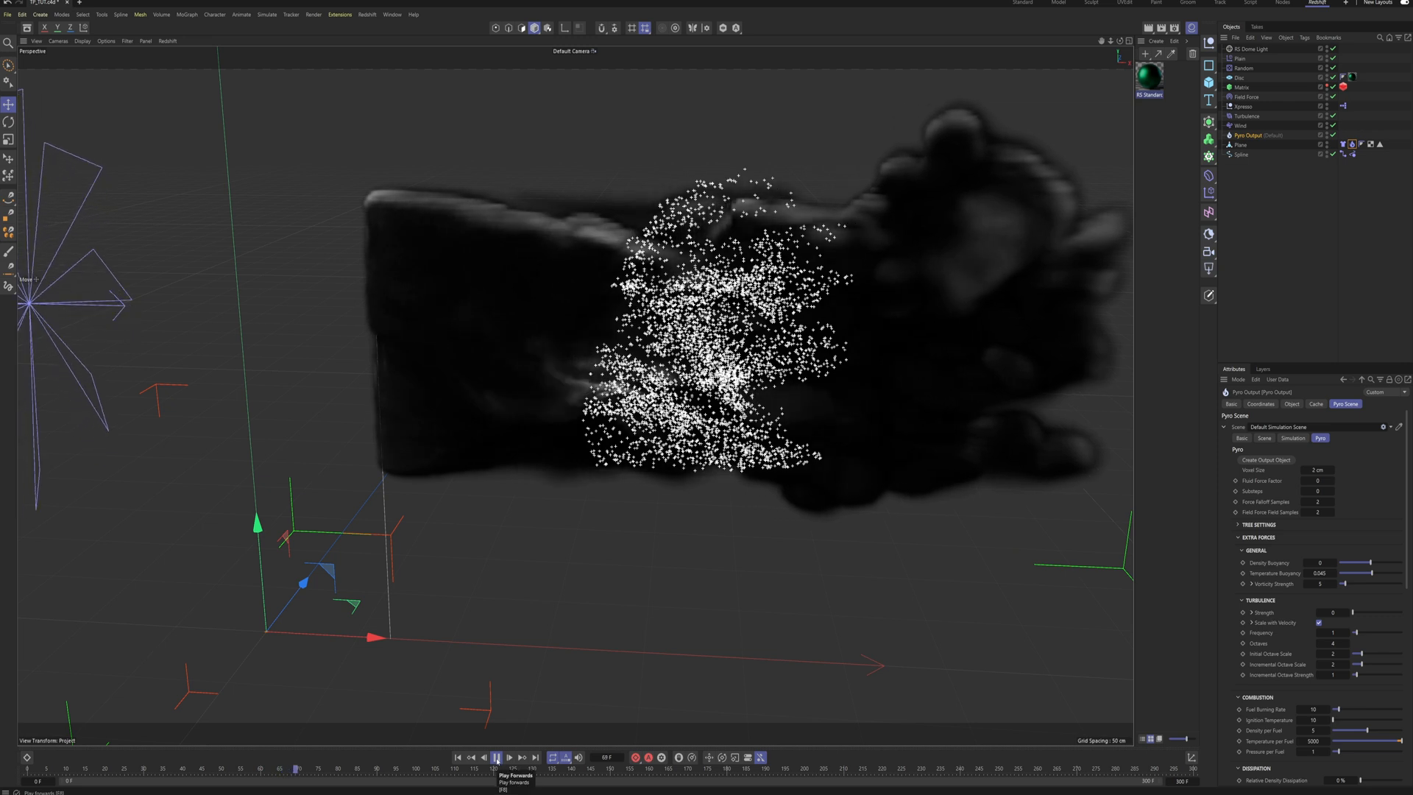
pyautogui.click(497, 758)
pyautogui.scroll(-5, 925, 318)
pyautogui.keyDown('alt'); pyautogui.moveTo(930, 315); pyautogui.dragTo(787, 338); pyautogui.keyUp('alt')
pyautogui.click(459, 758)
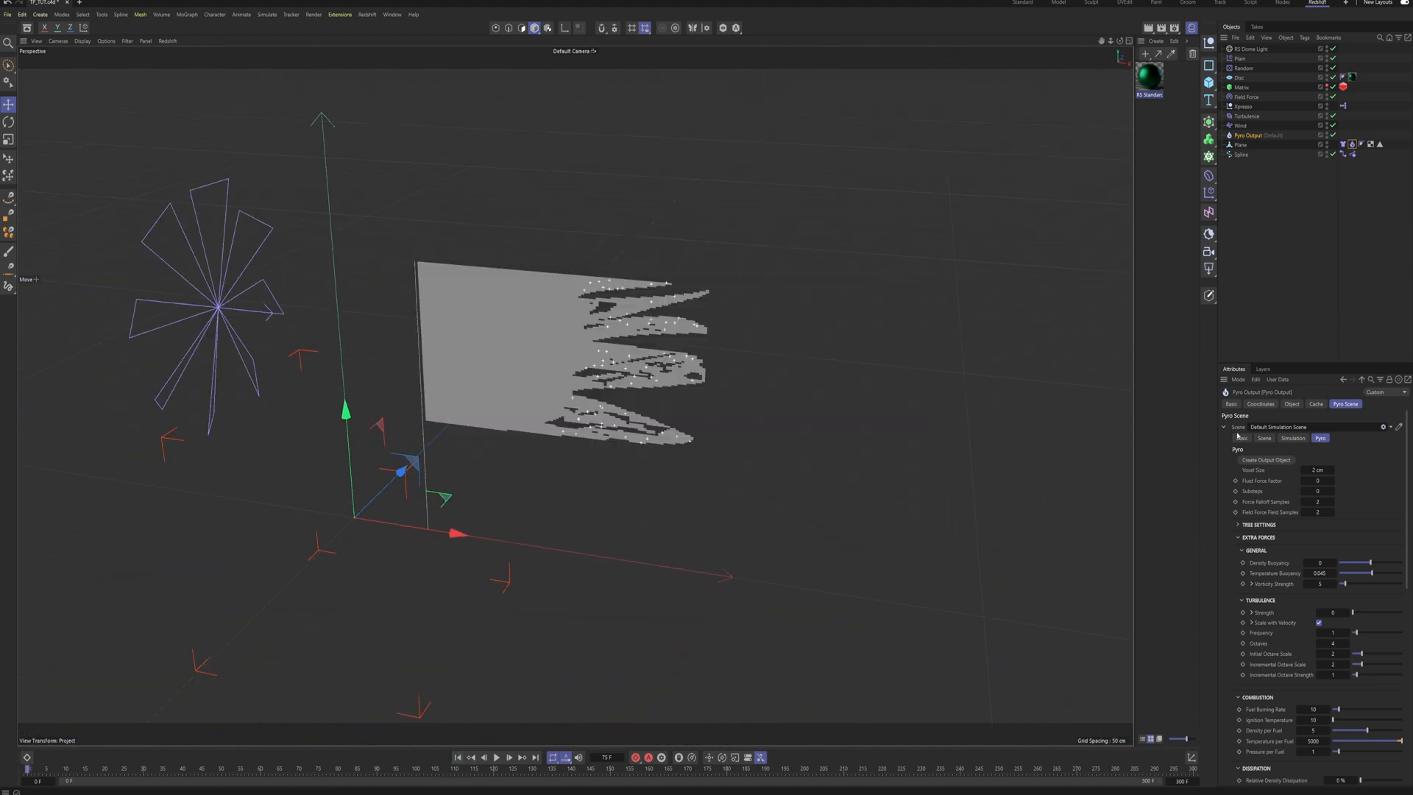
# Step: Set the Wind object's Wind Speed to 70 cm and play the simulation to check the pyro
pyautogui.click(1240, 125)
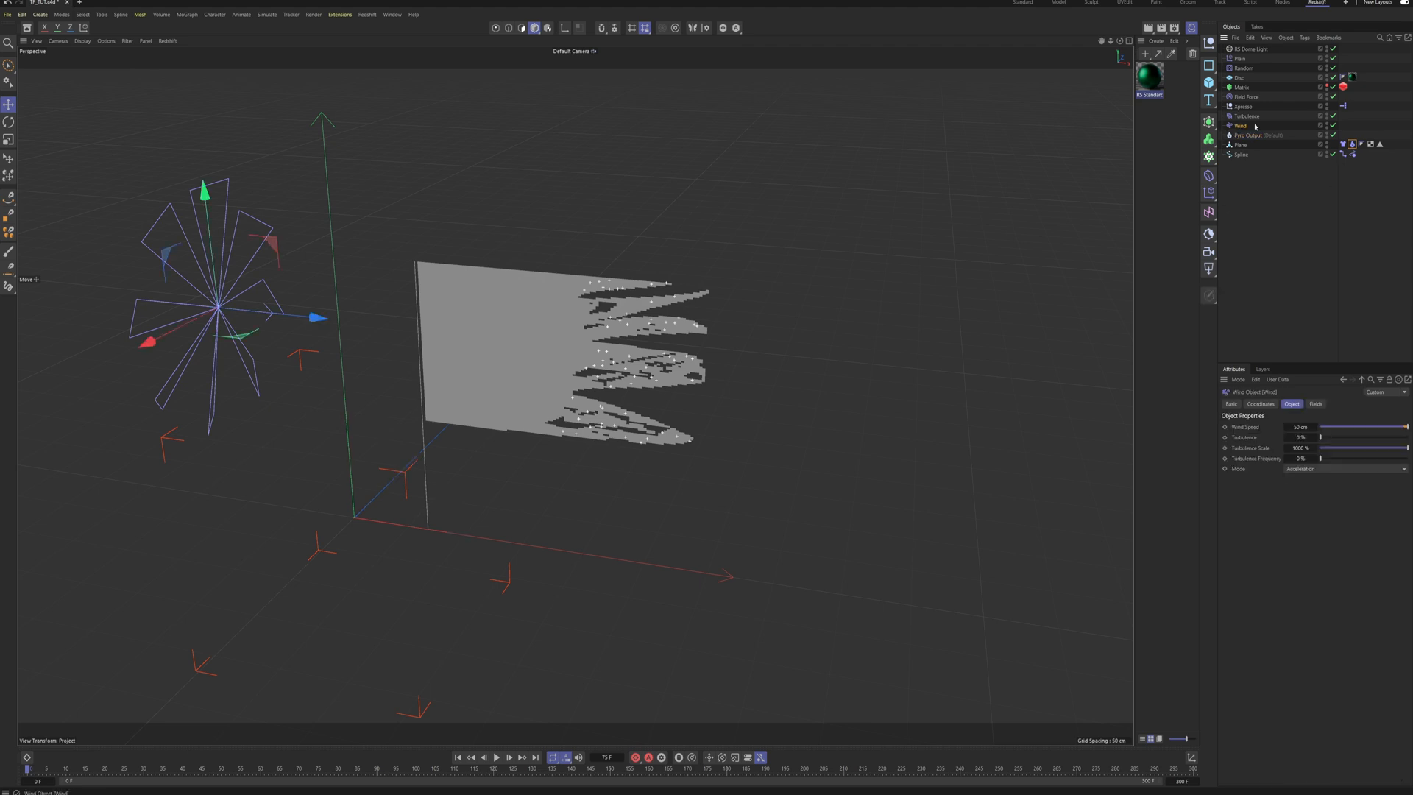
pyautogui.doubleClick(1299, 427)
pyautogui.click(497, 758)
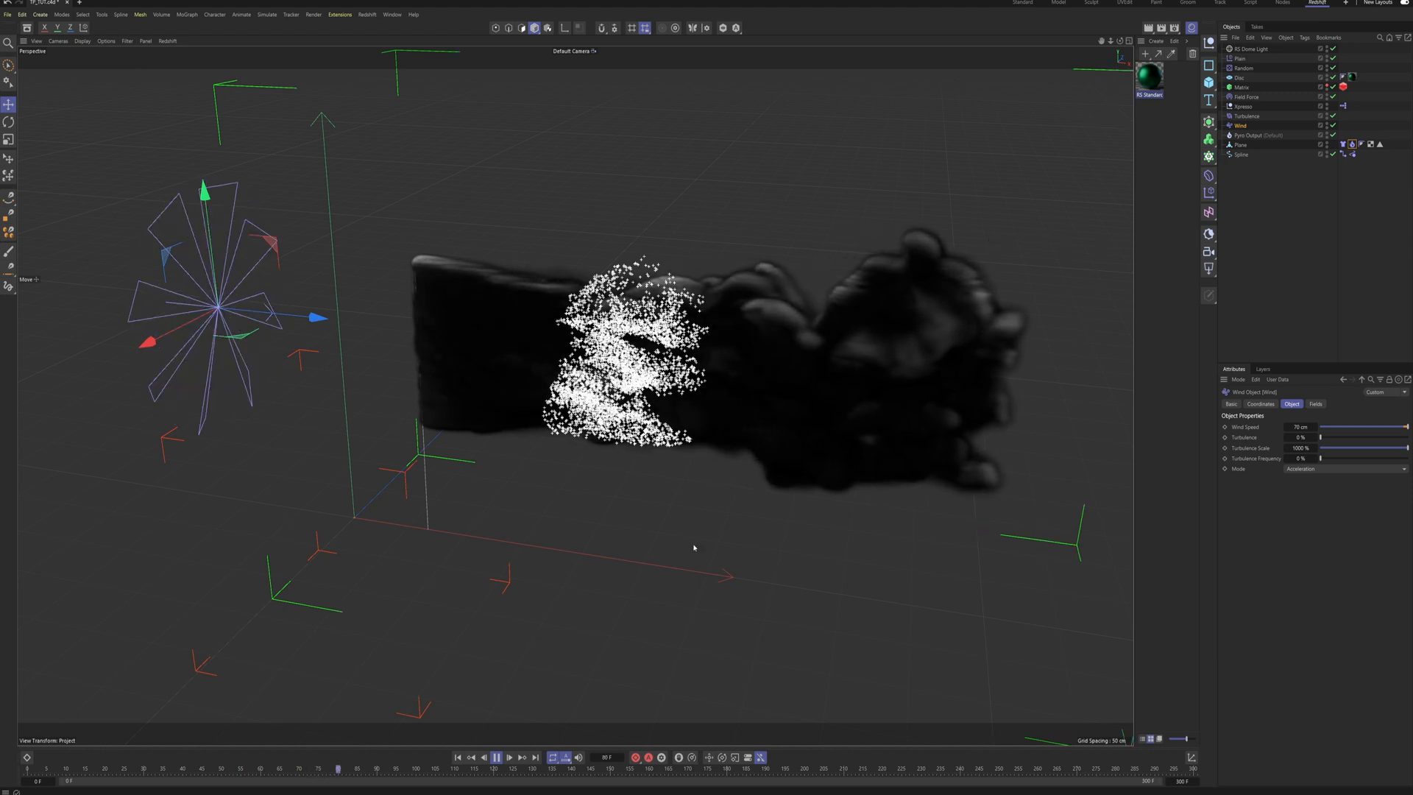
pyautogui.press('F8')
pyautogui.keyDown('alt'); pyautogui.moveTo(694, 548); pyautogui.dragTo(781, 378); pyautogui.keyUp('alt')
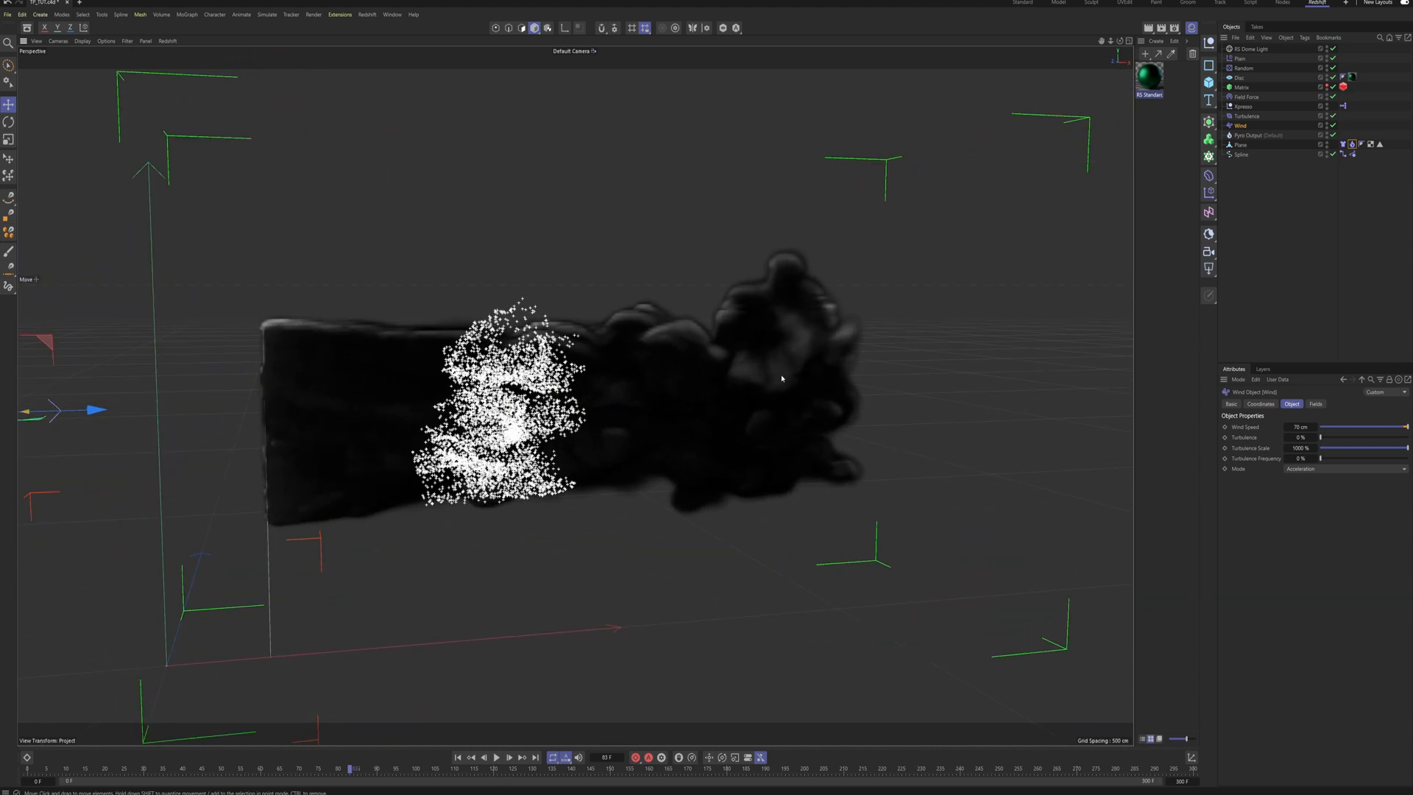
# Step: Set the pyro scene's Relative Density Dissipation to 5 %, test the playback, and lower it to 2 %
pyautogui.click(1247, 135)
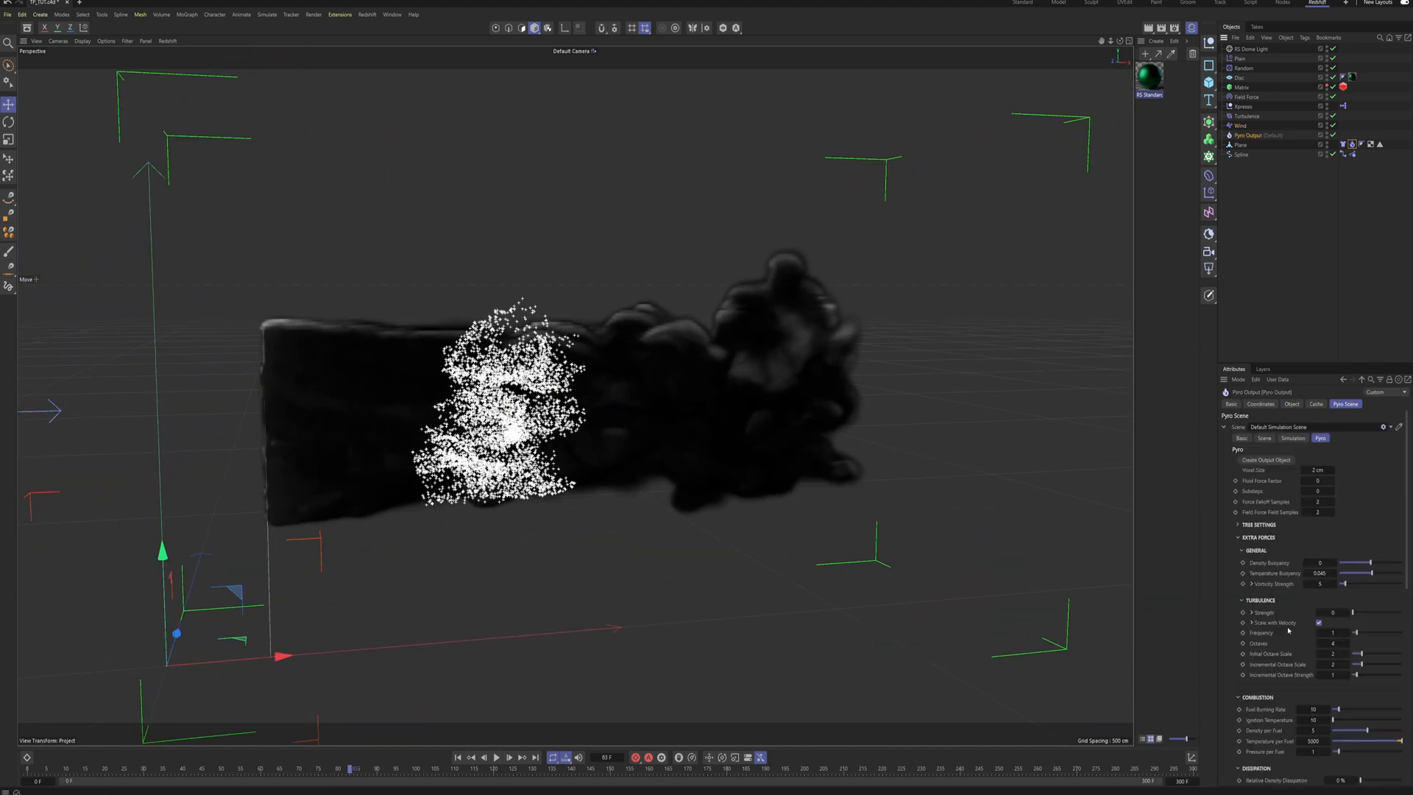
pyautogui.scroll(-5, 1271, 661)
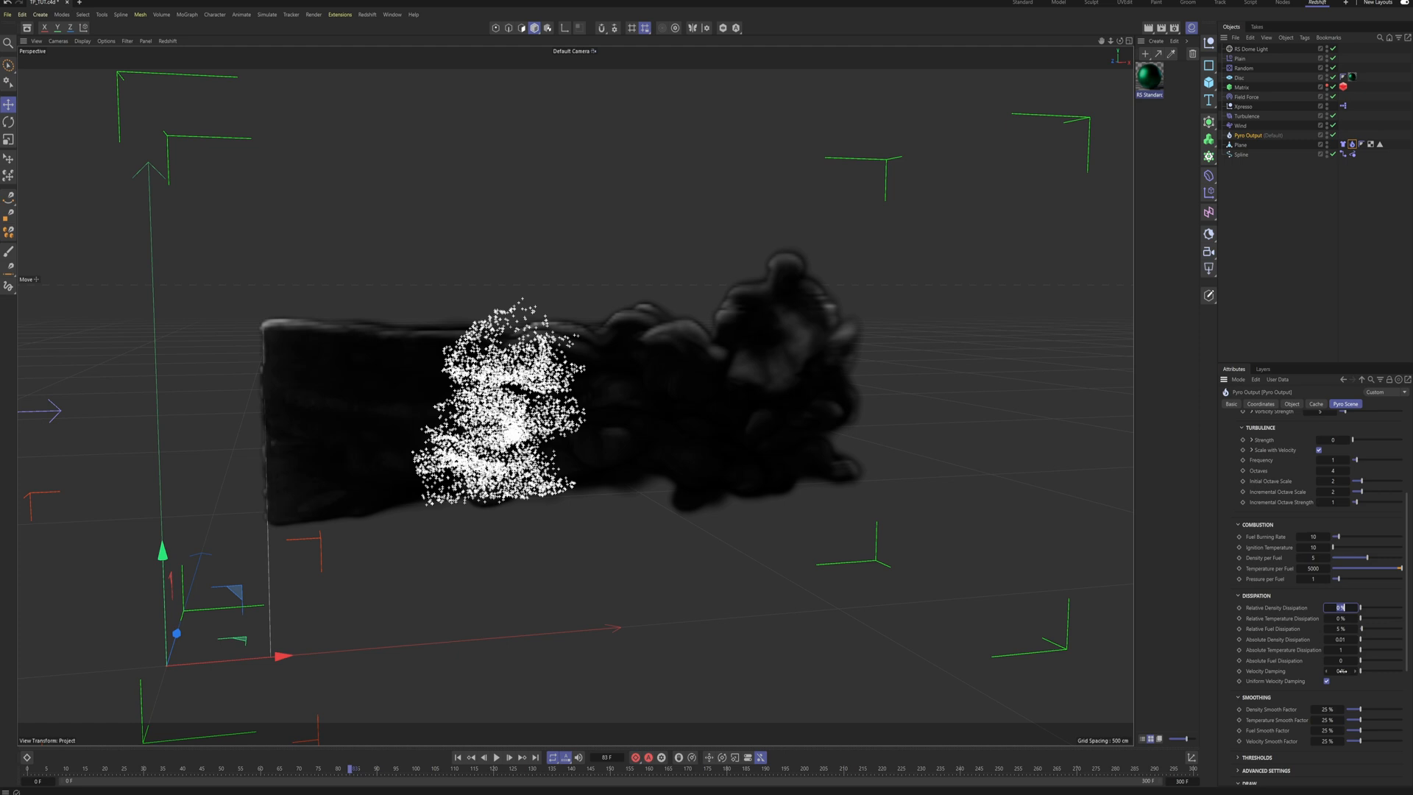
pyautogui.write('5')
pyautogui.press('Return')
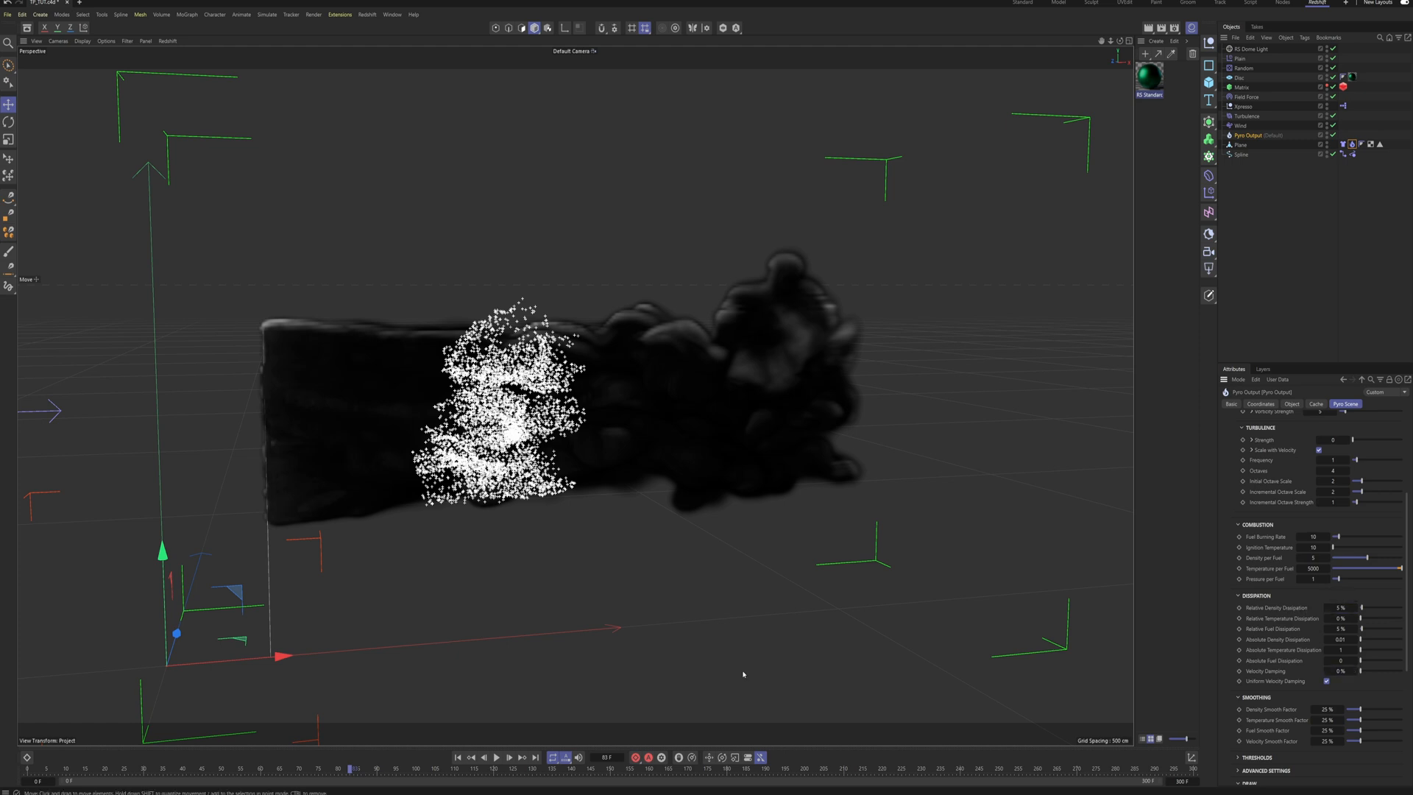
pyautogui.click(457, 757)
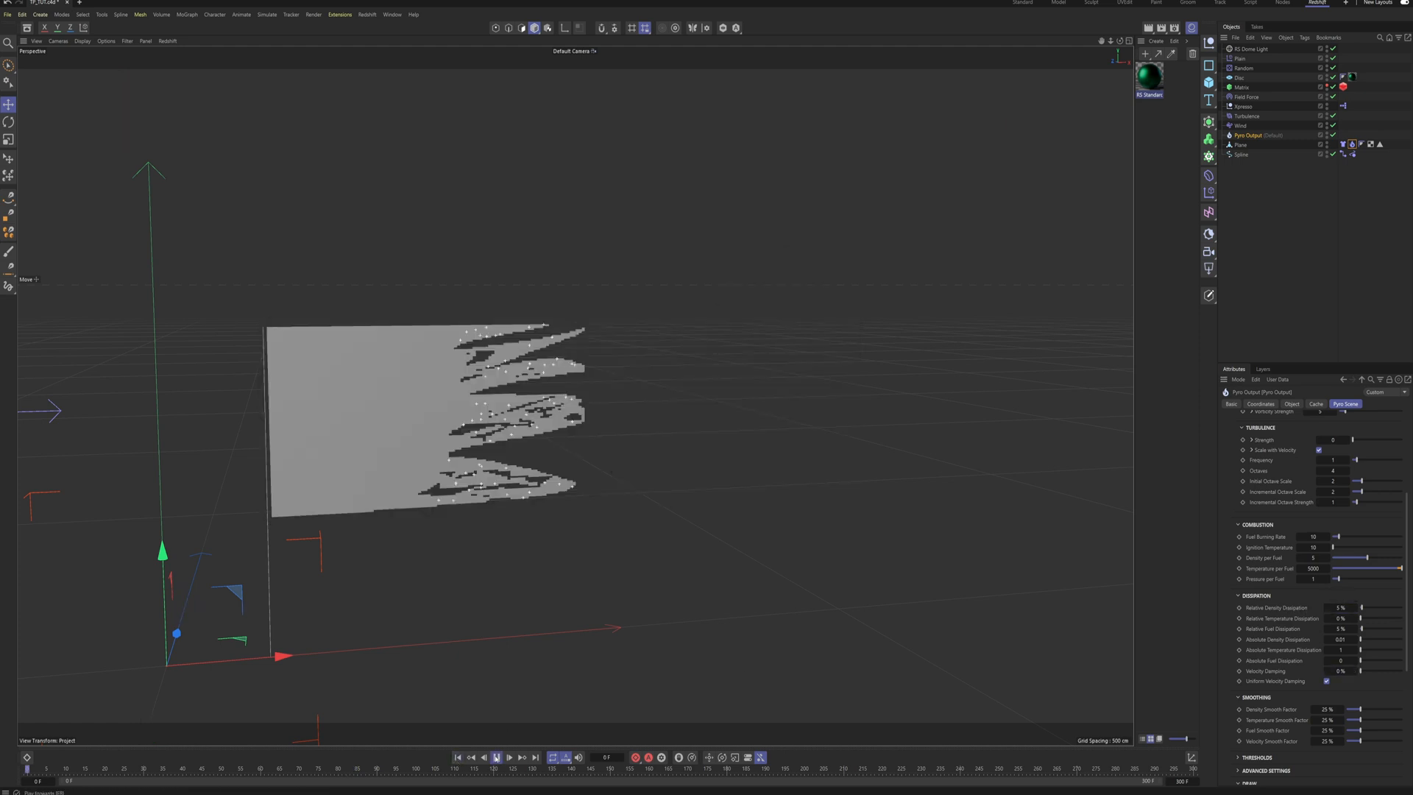
pyautogui.click(497, 757)
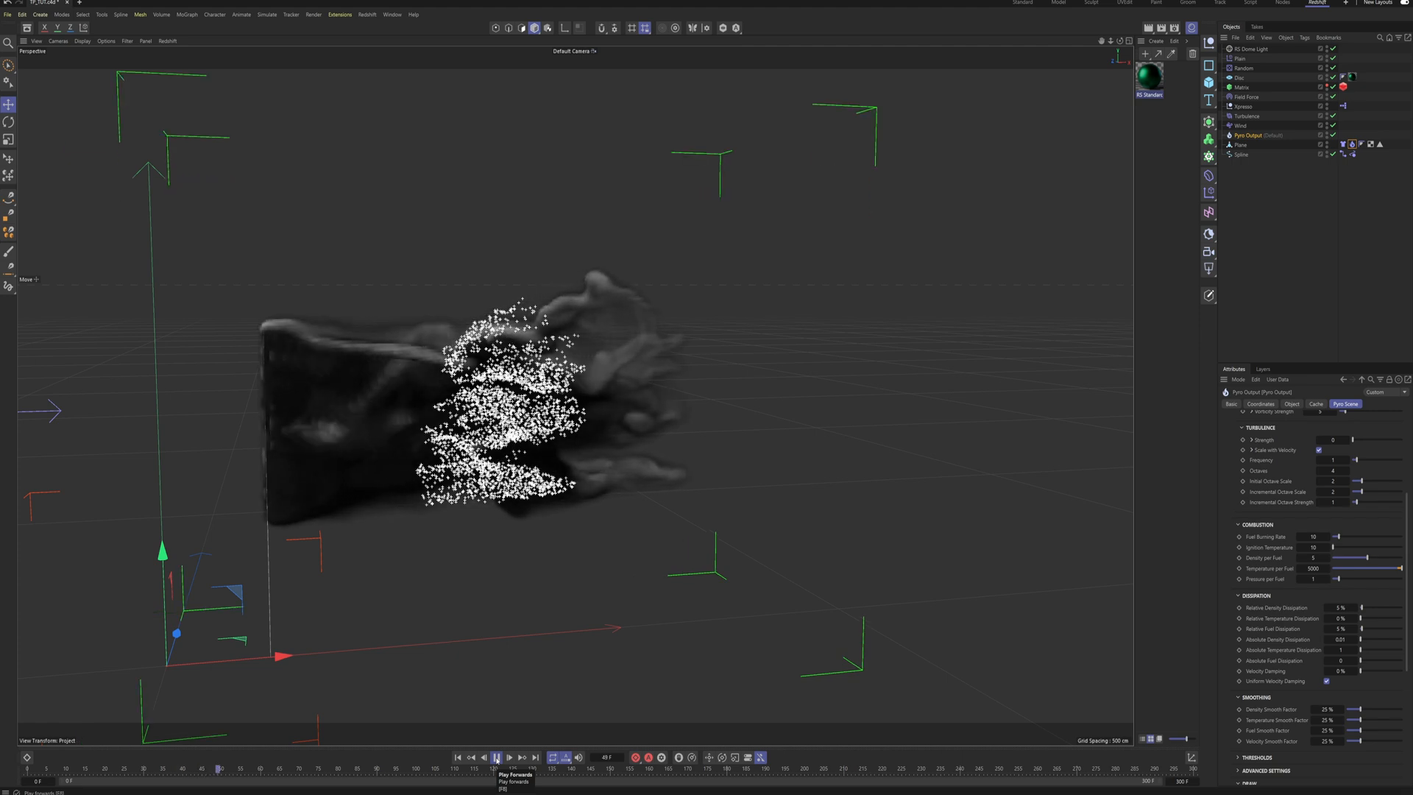
pyautogui.click(496, 758)
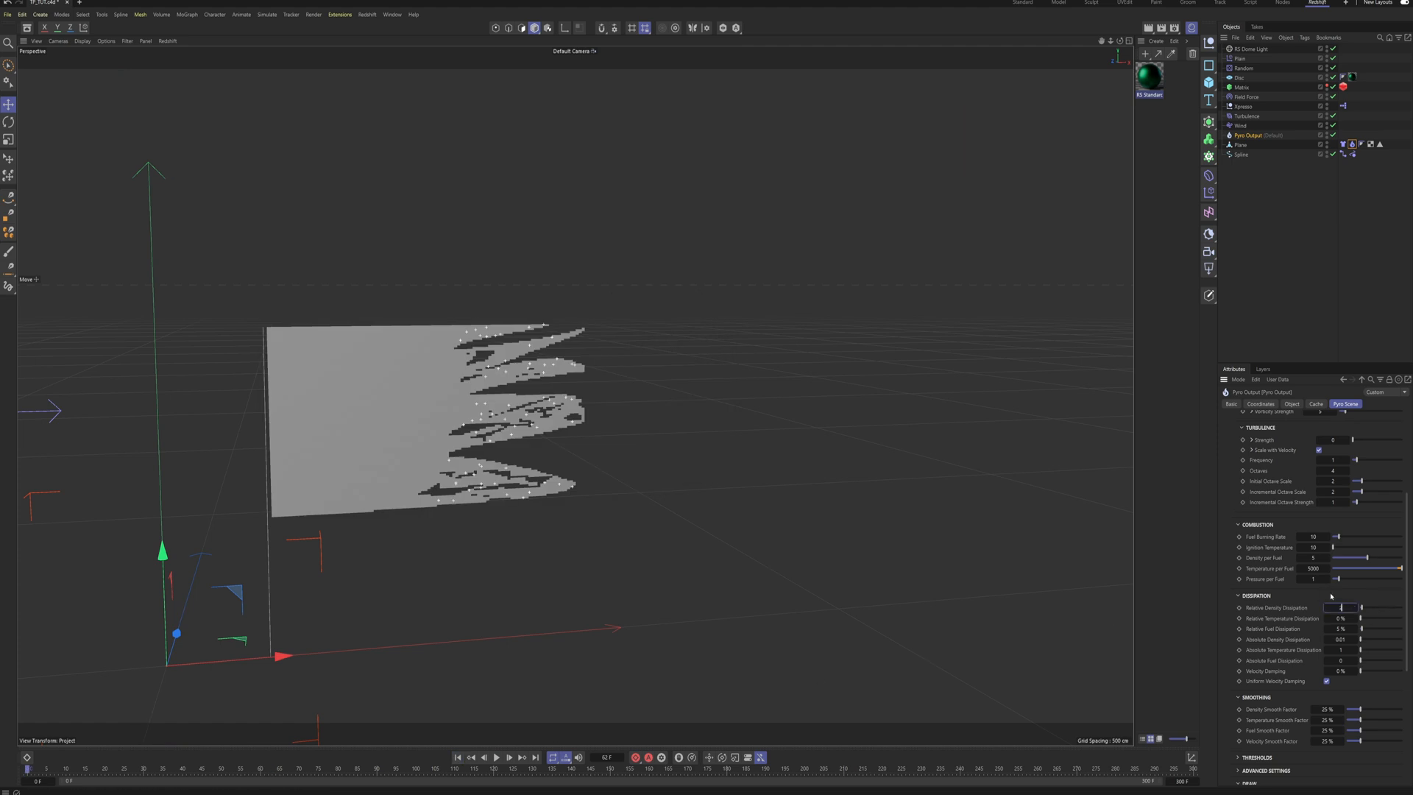
# Step: Adjust the Turbulence object's Strength, test the simulation around the flag, and return to the first frame
pyautogui.click(1247, 117)
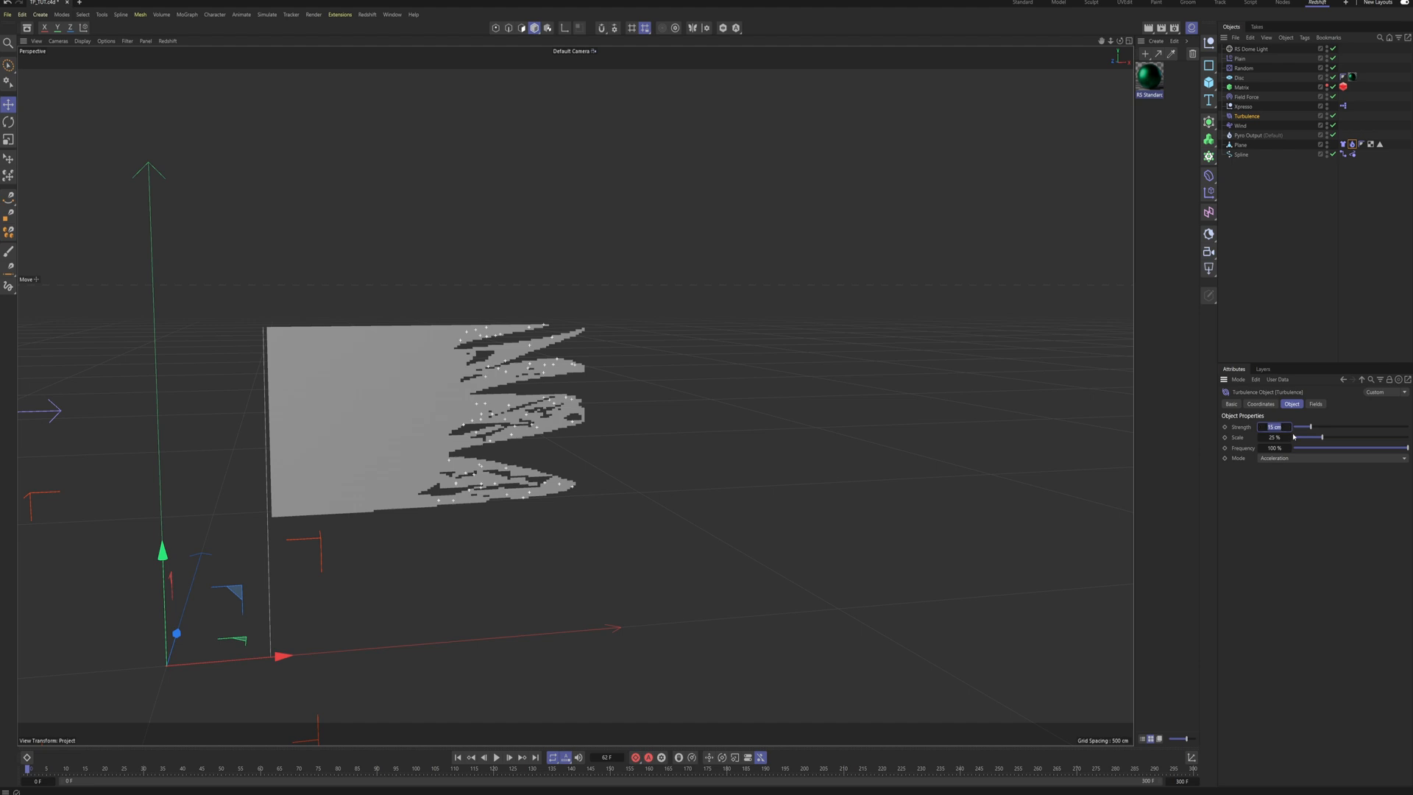
pyautogui.press('Tab')
pyautogui.click(1276, 427)
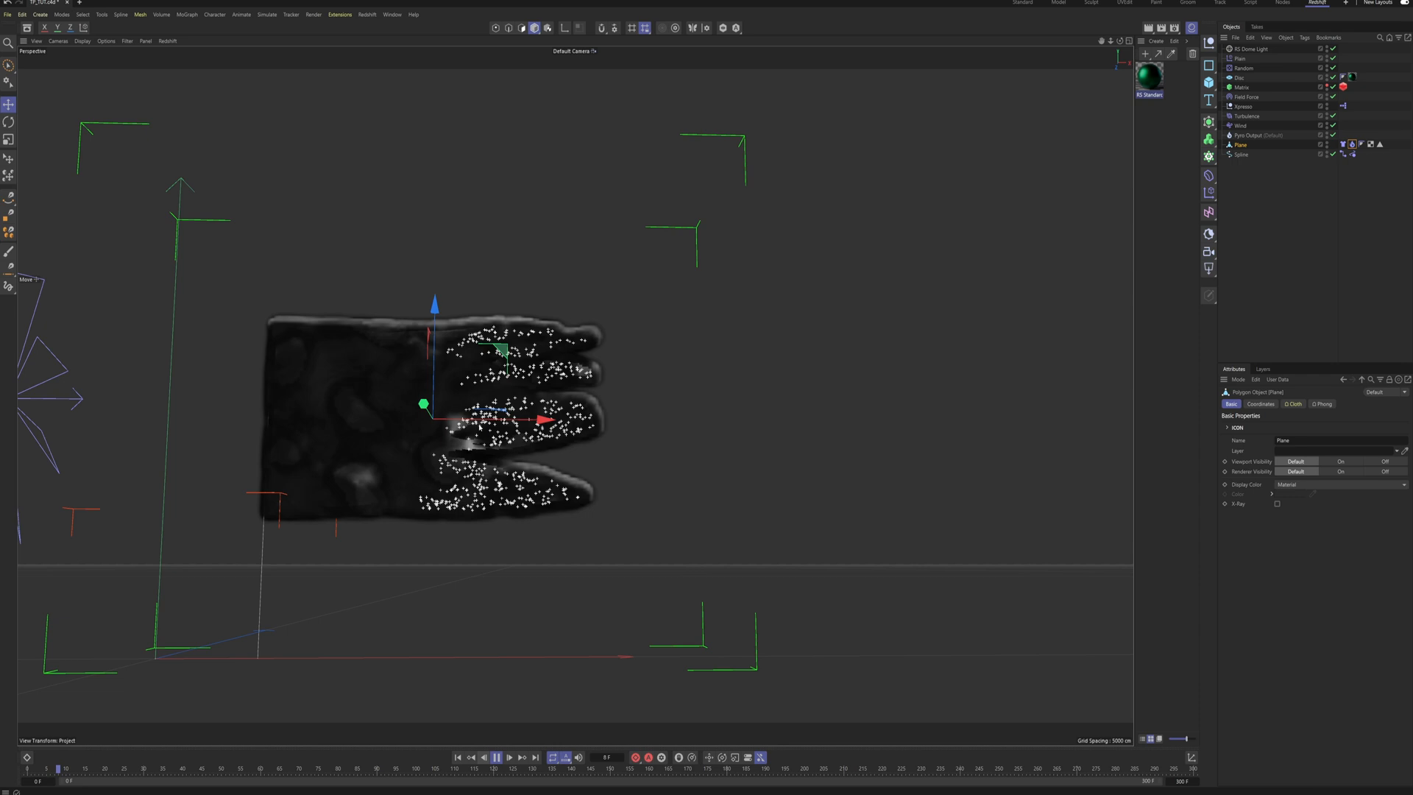
pyautogui.keyDown('alt'); pyautogui.moveTo(524, 518); pyautogui.dragTo(524, 534); pyautogui.keyUp('alt')
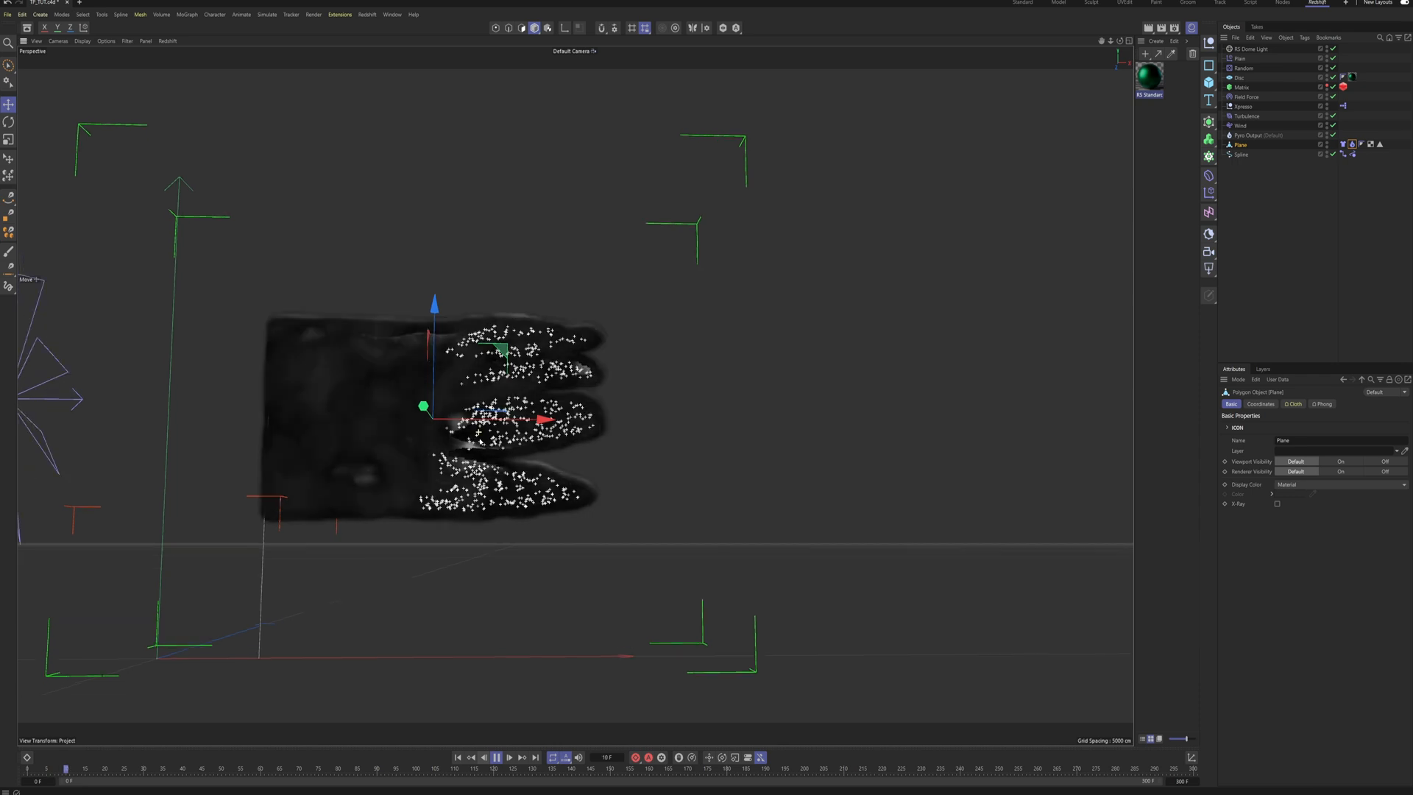
pyautogui.click(499, 761)
pyautogui.click(458, 757)
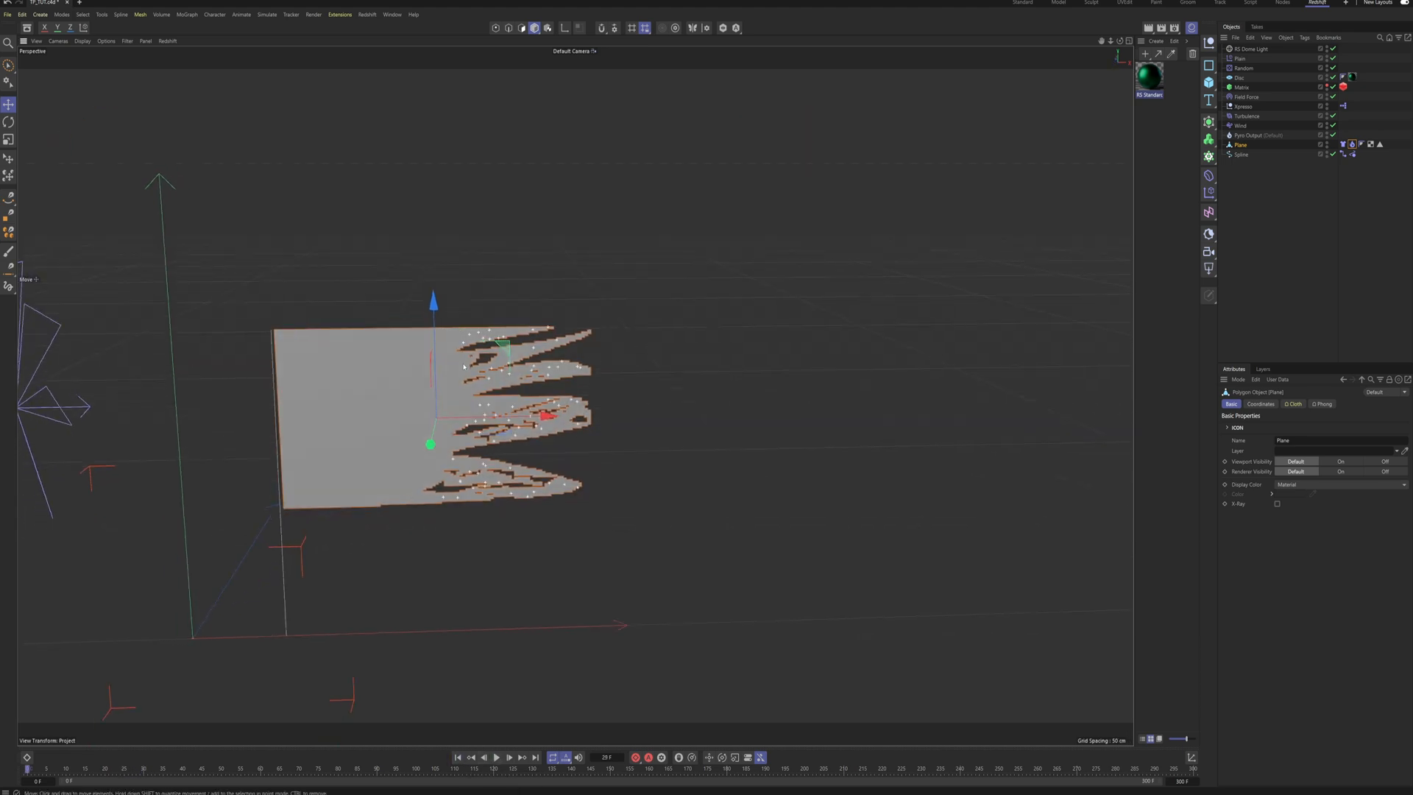
# Step: Cache the whole simulation scene from the Pyro Output object's cache settings
pyautogui.click(1249, 136)
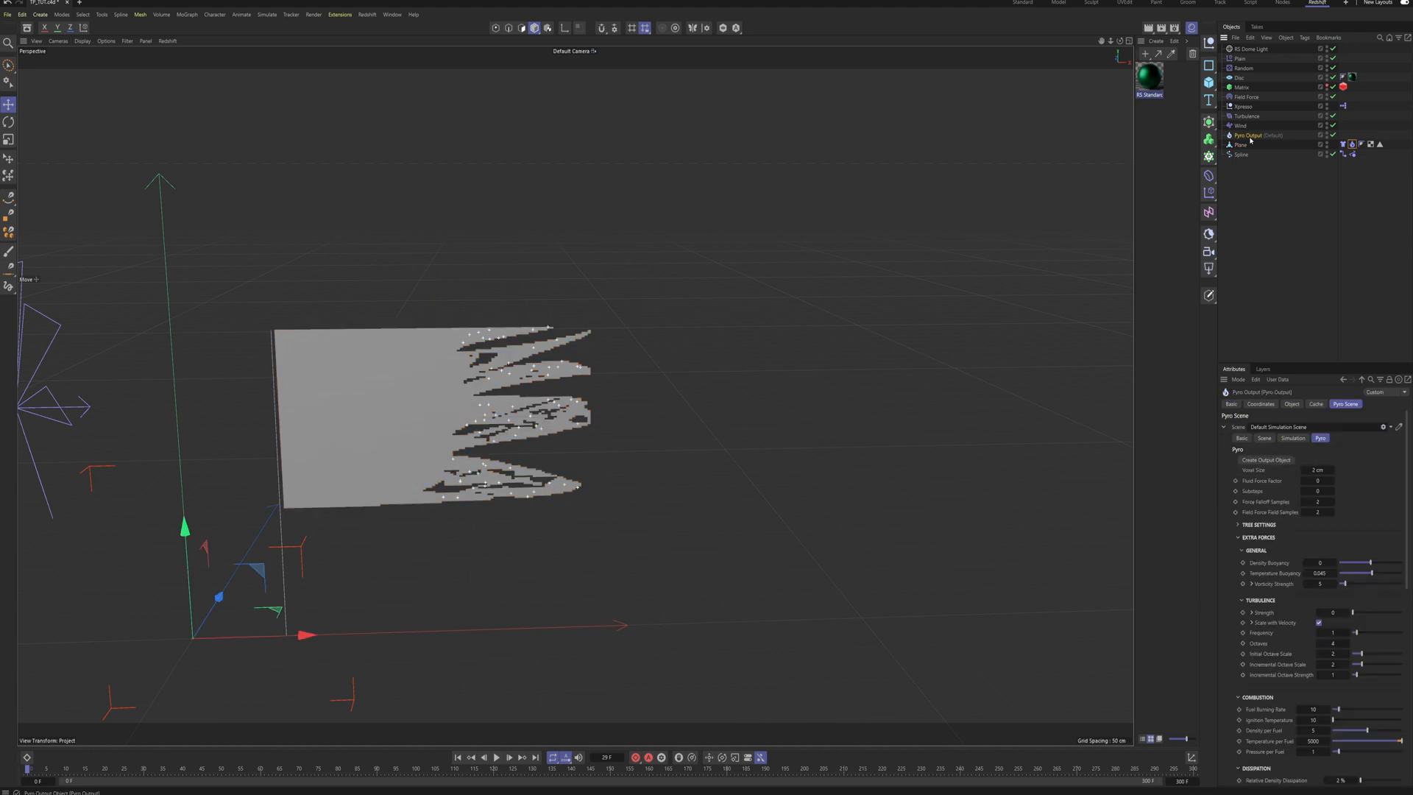
pyautogui.click(1317, 403)
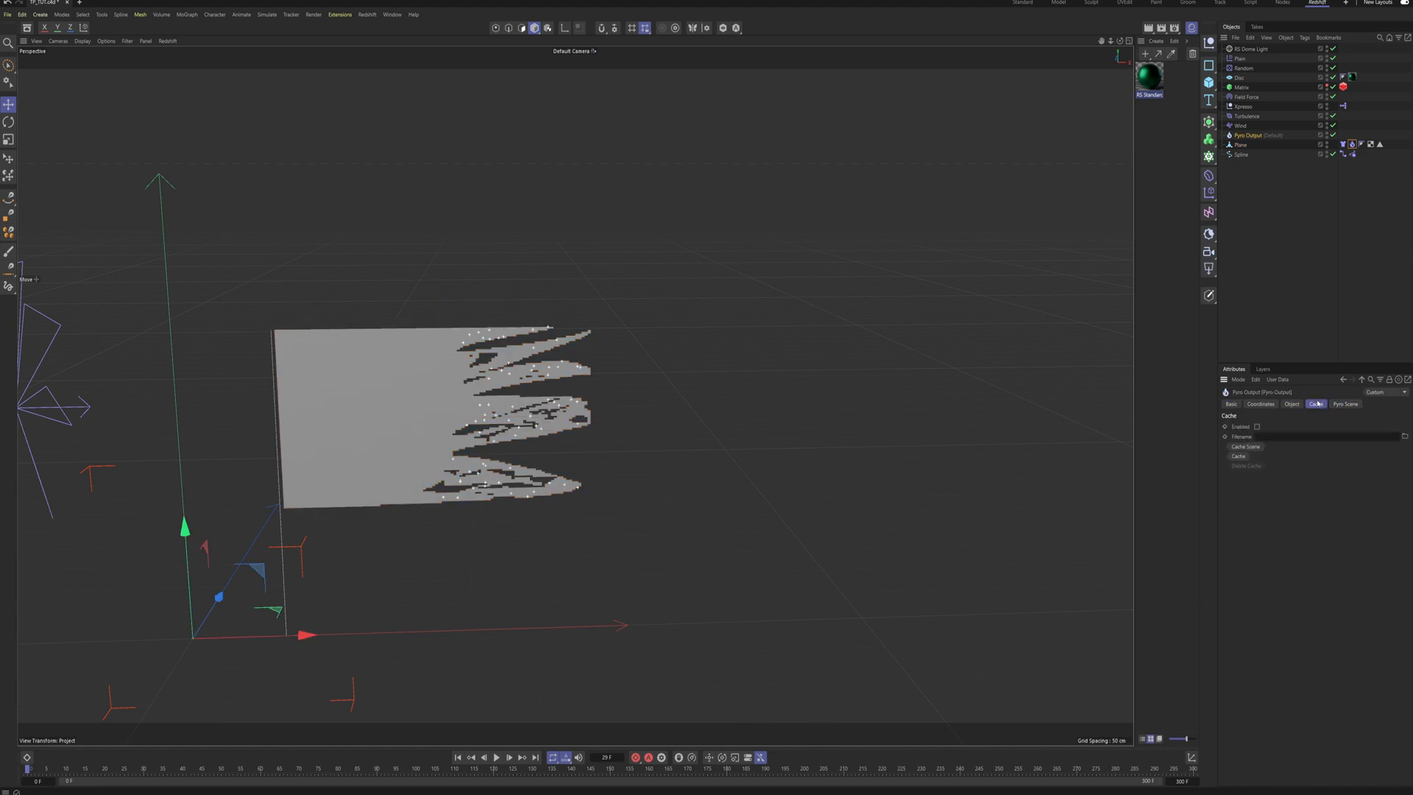
pyautogui.click(1245, 445)
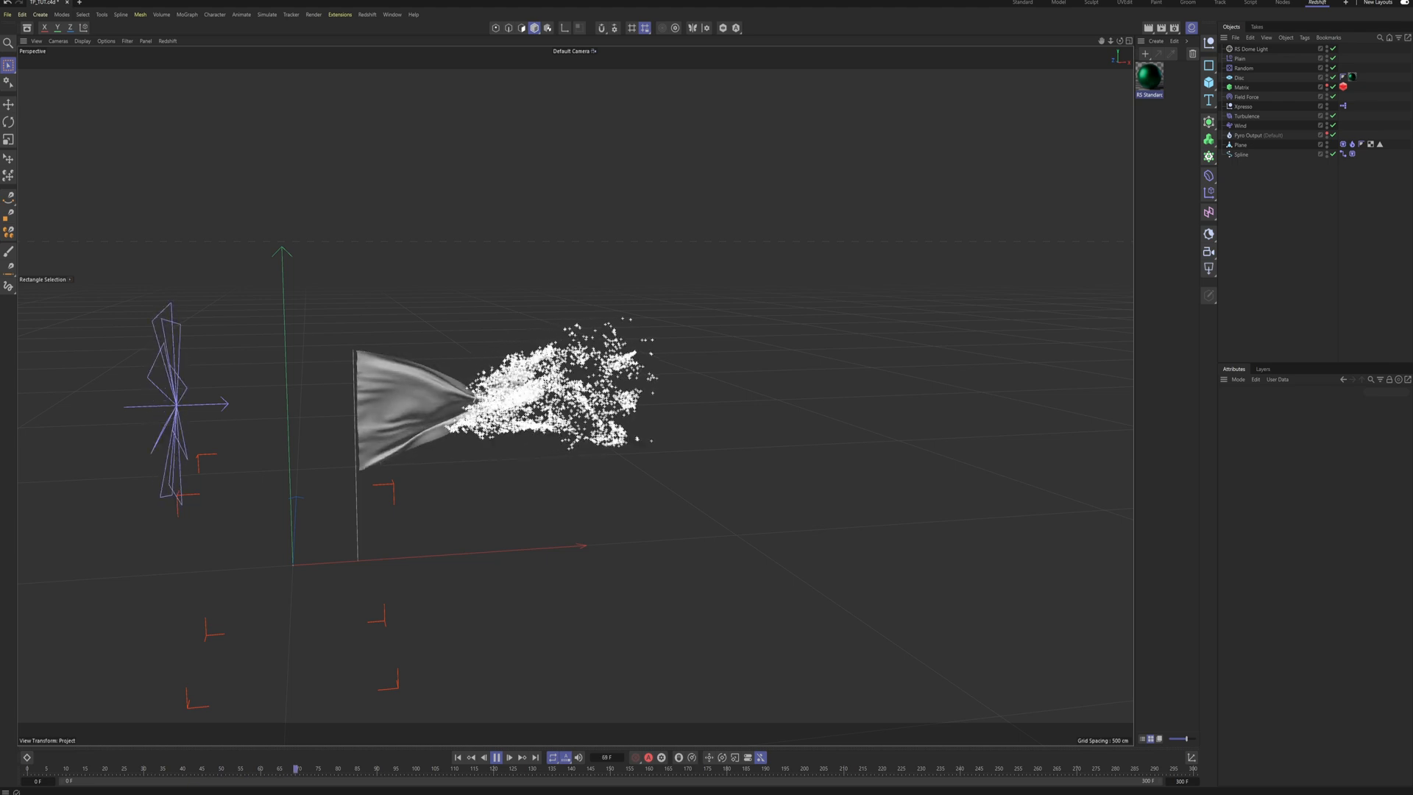
# Step: Watch the cached playback, pause it, and inspect the particles streaming off the flag from several angles
pyautogui.moveTo(451, 404)
pyautogui.keyDown('alt'); pyautogui.mouseDown()
pyautogui.moveTo(429, 383)
pyautogui.moveTo(452, 394)
pyautogui.mouseUp(); pyautogui.keyUp('alt')
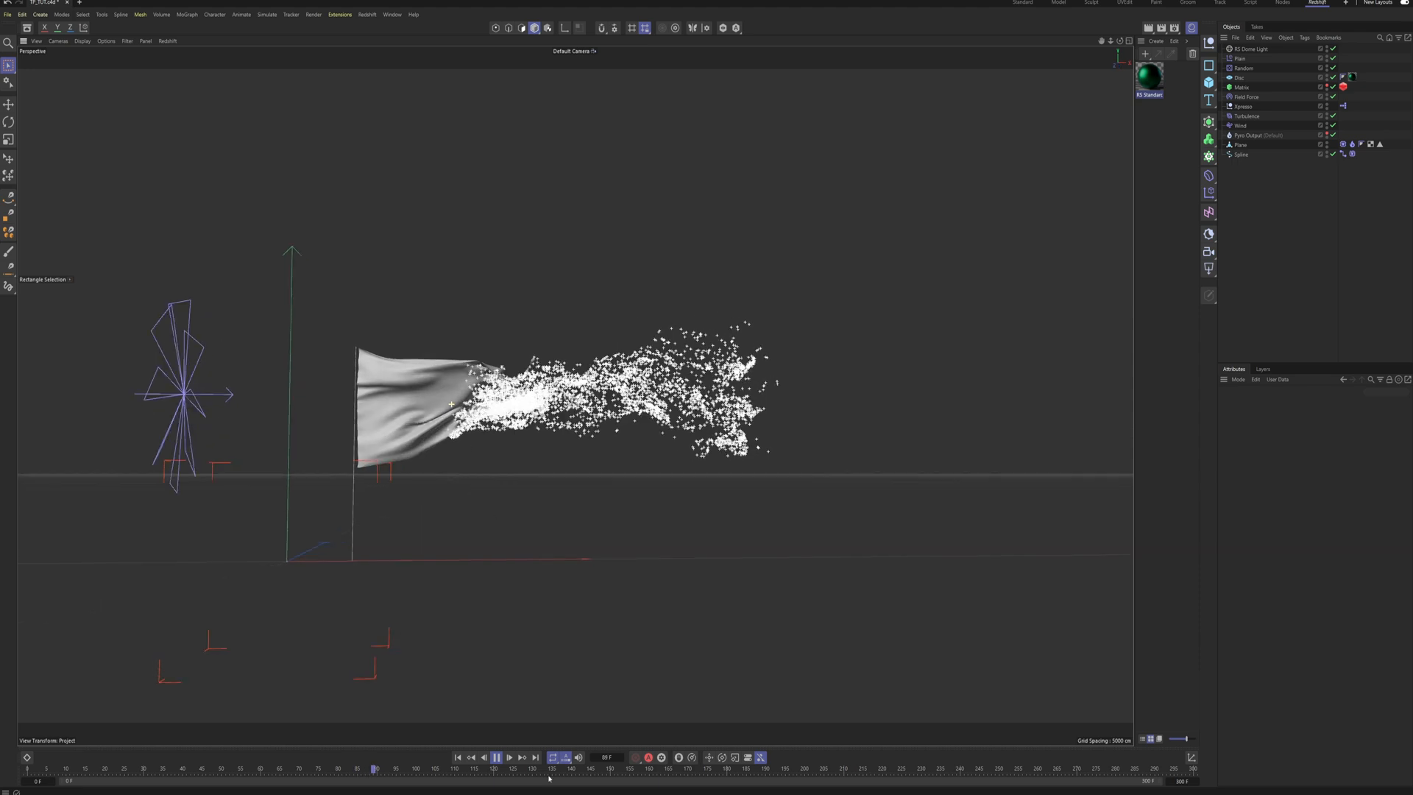
pyautogui.click(497, 758)
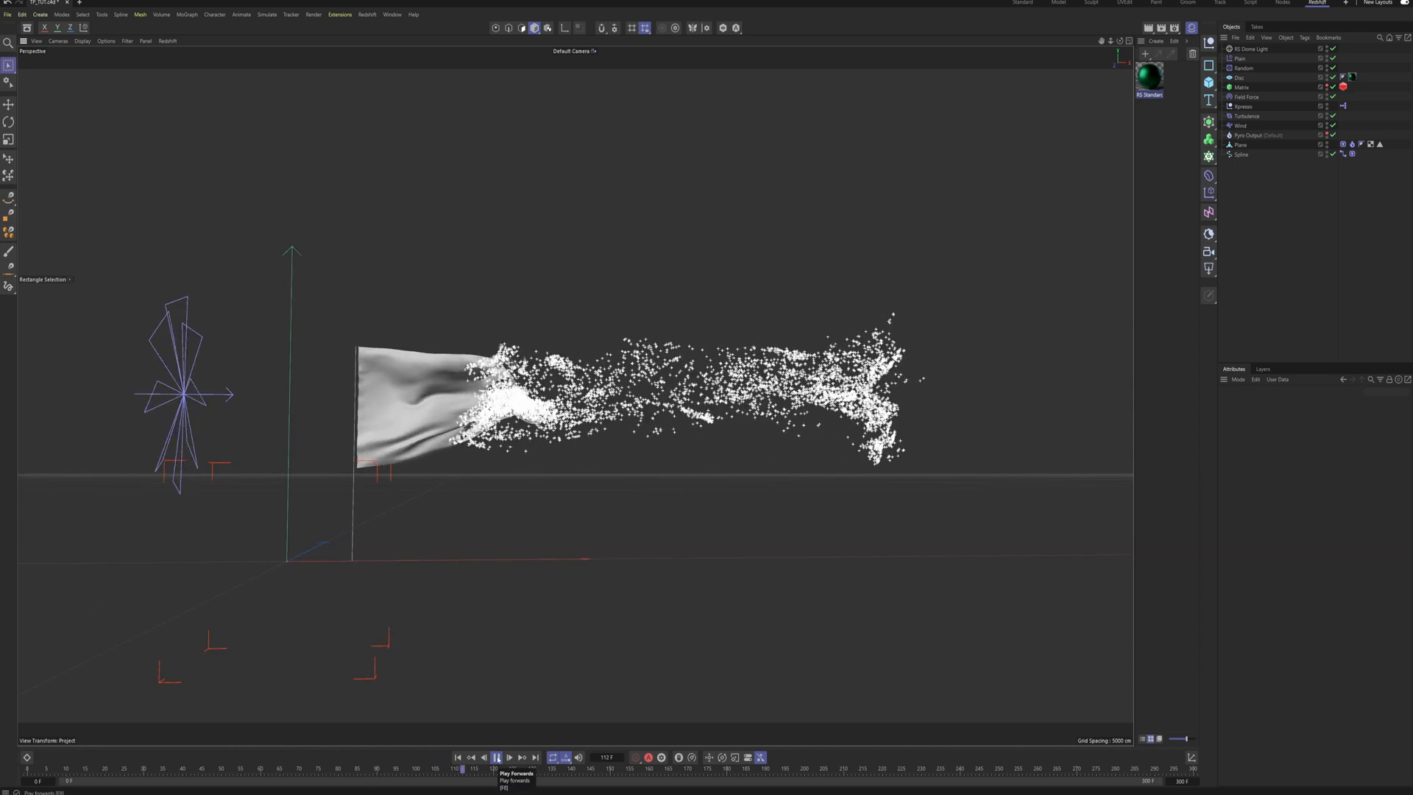
pyautogui.keyDown('alt'); pyautogui.moveTo(816, 376); pyautogui.dragTo(858, 385); pyautogui.keyUp('alt')
pyautogui.keyDown('alt'); pyautogui.moveTo(858, 385); pyautogui.dragTo(813, 359, button='right'); pyautogui.keyUp('alt')
pyautogui.keyDown('alt'); pyautogui.moveTo(813, 359); pyautogui.dragTo(832, 382); pyautogui.keyUp('alt')
pyautogui.keyDown('alt'); pyautogui.moveTo(832, 381); pyautogui.dragTo(734, 467, button='middle'); pyautogui.keyUp('alt')
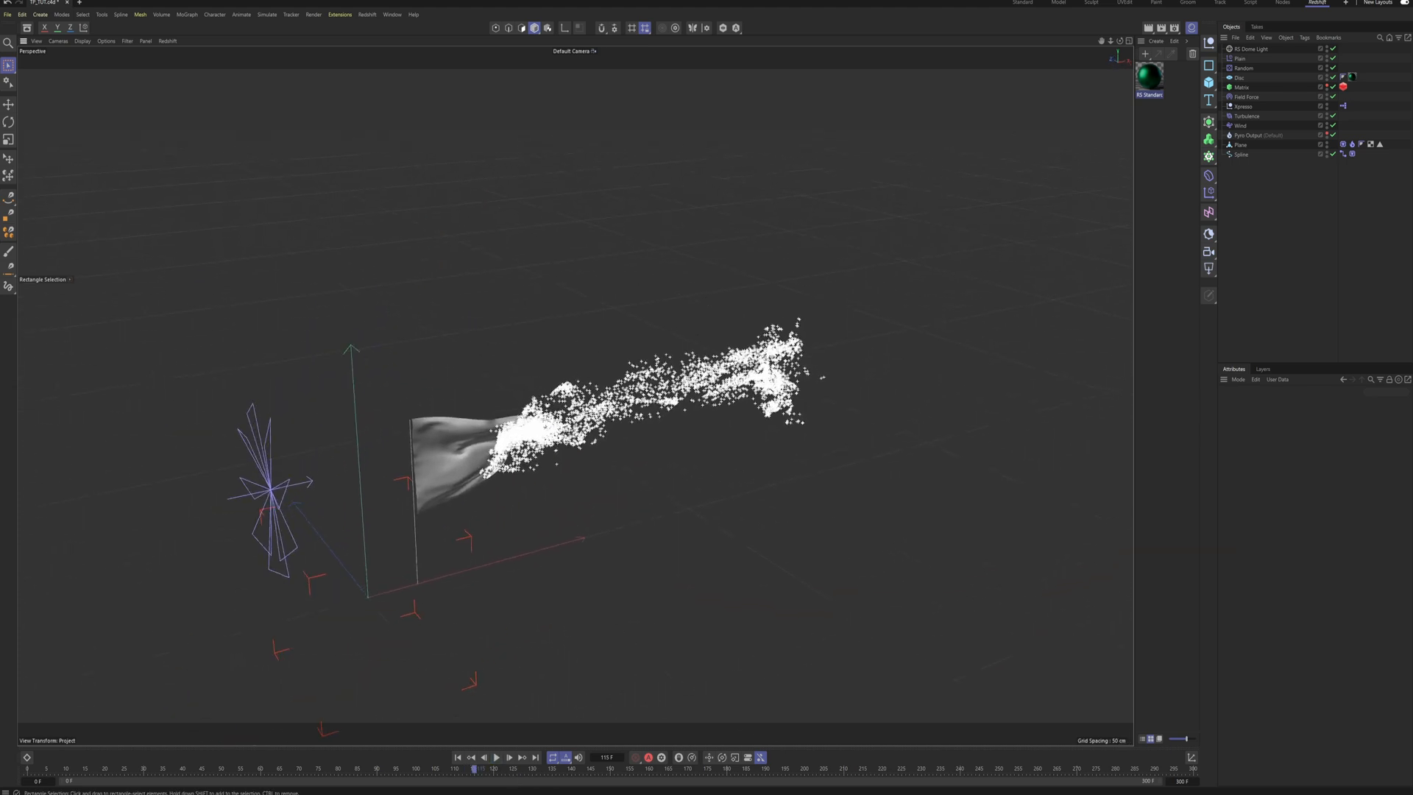
# Step: In the XPresso graph, set the PBorn node's Life to 60 F and Count to 100000, and close the editor
pyautogui.click(8, 104)
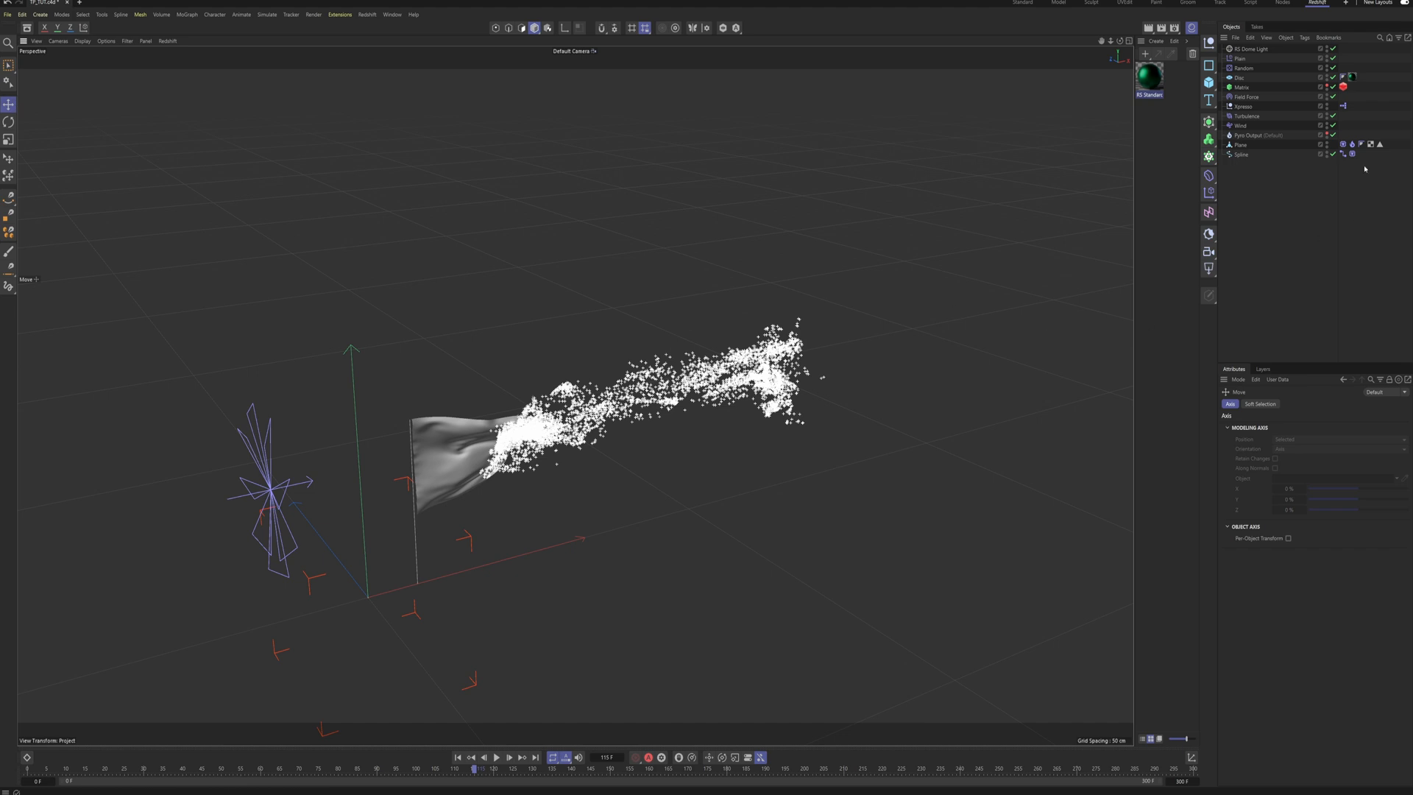
pyautogui.doubleClick(1344, 109)
pyautogui.moveTo(1155, 93); pyautogui.dragTo(841, 172)
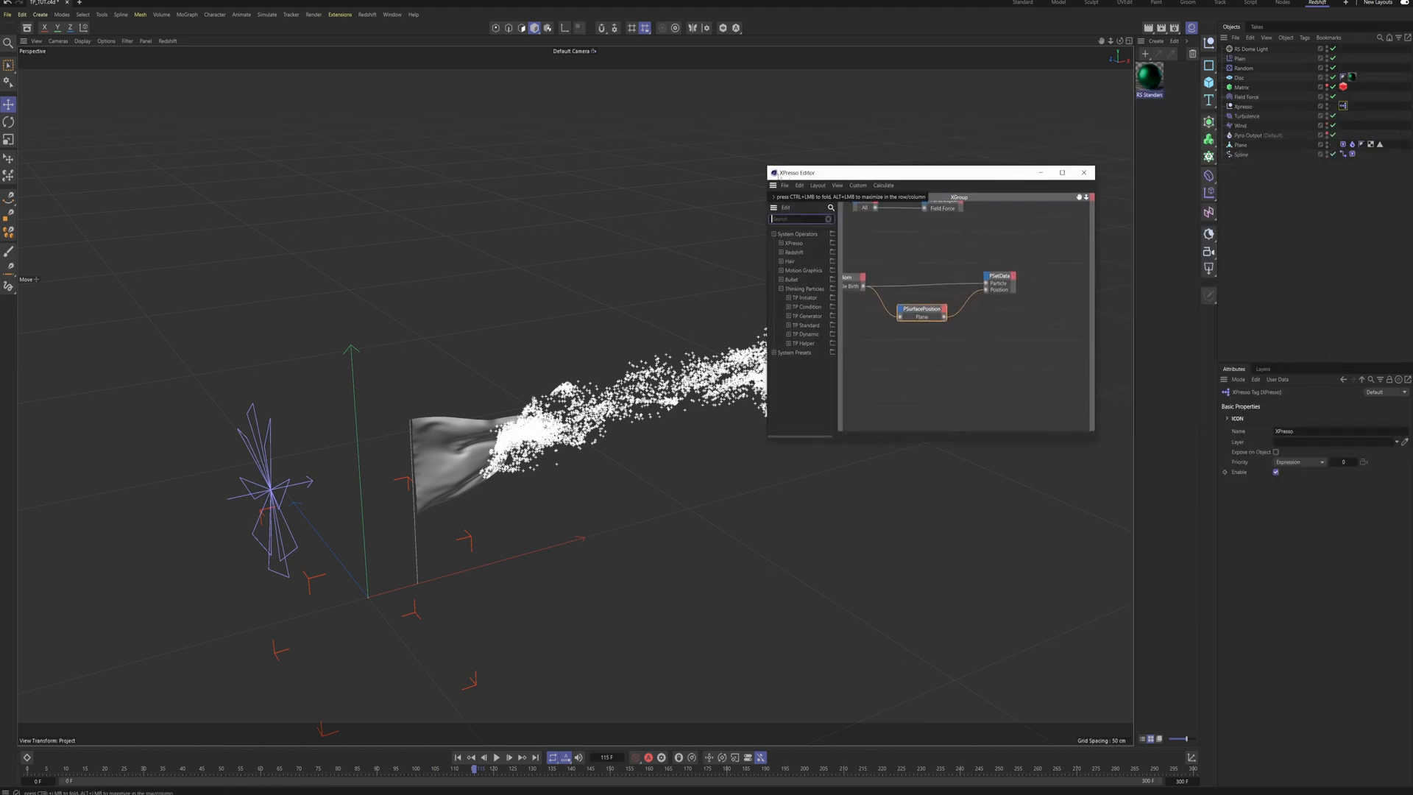
pyautogui.click(905, 314)
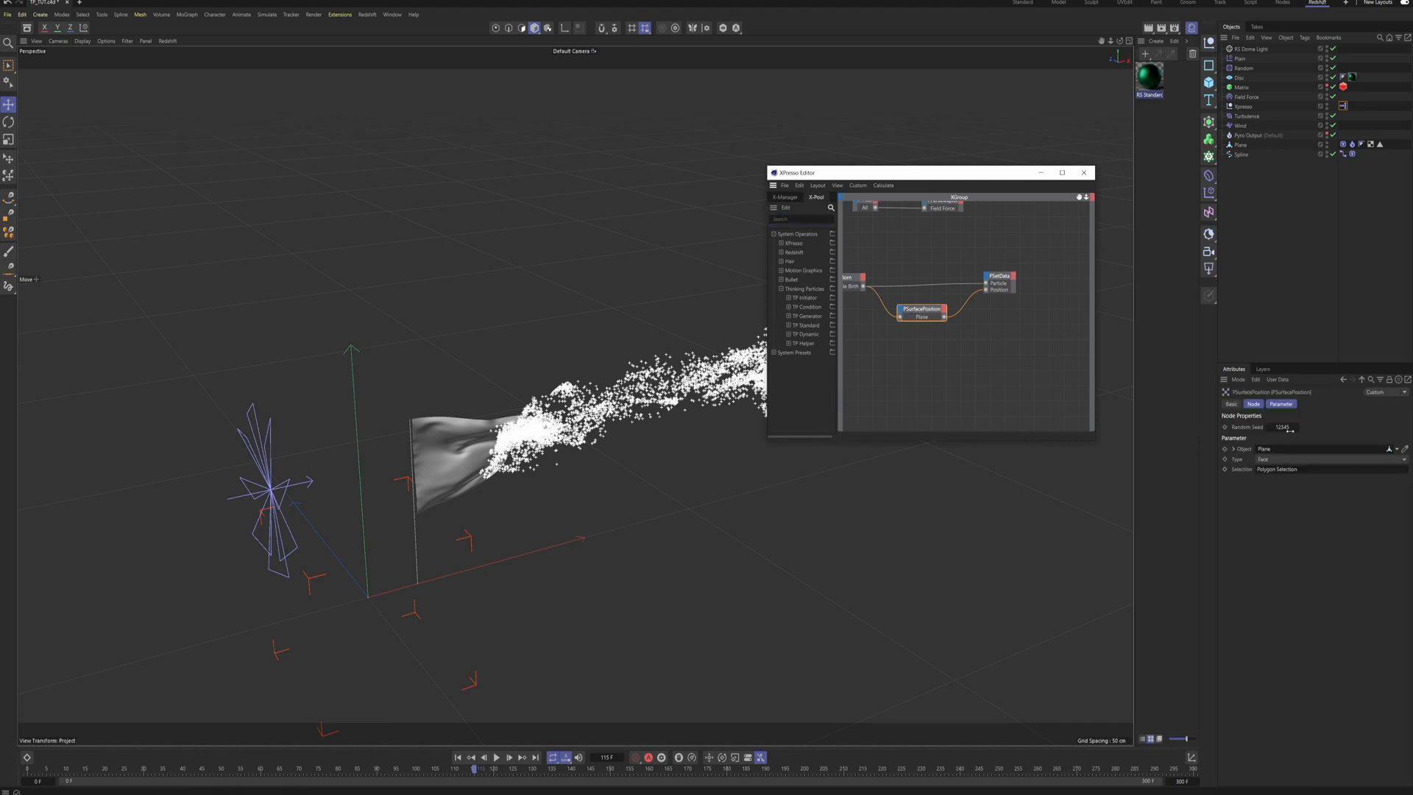
pyautogui.click(847, 280)
pyautogui.moveTo(844, 280); pyautogui.dragTo(889, 281, button='middle')
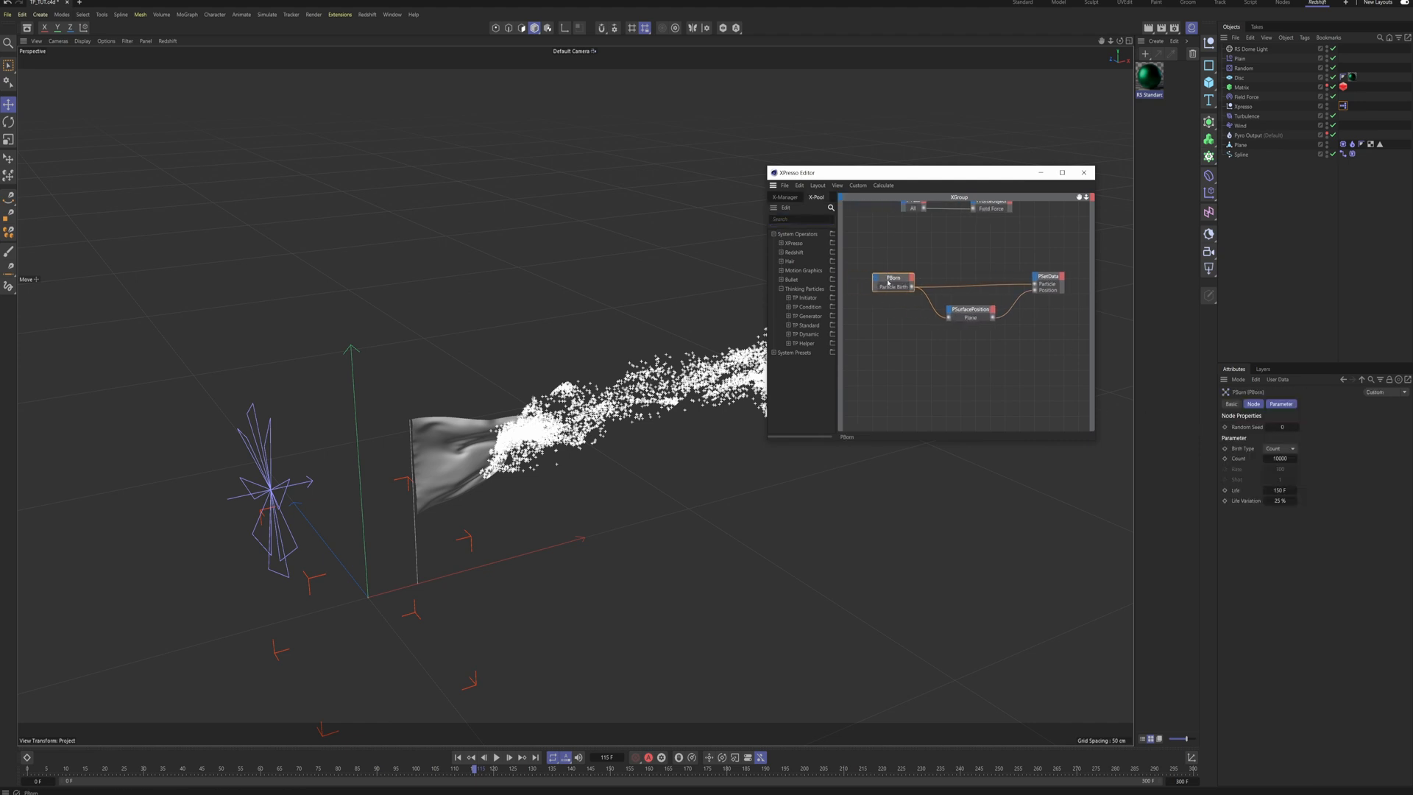
pyautogui.click(1280, 490)
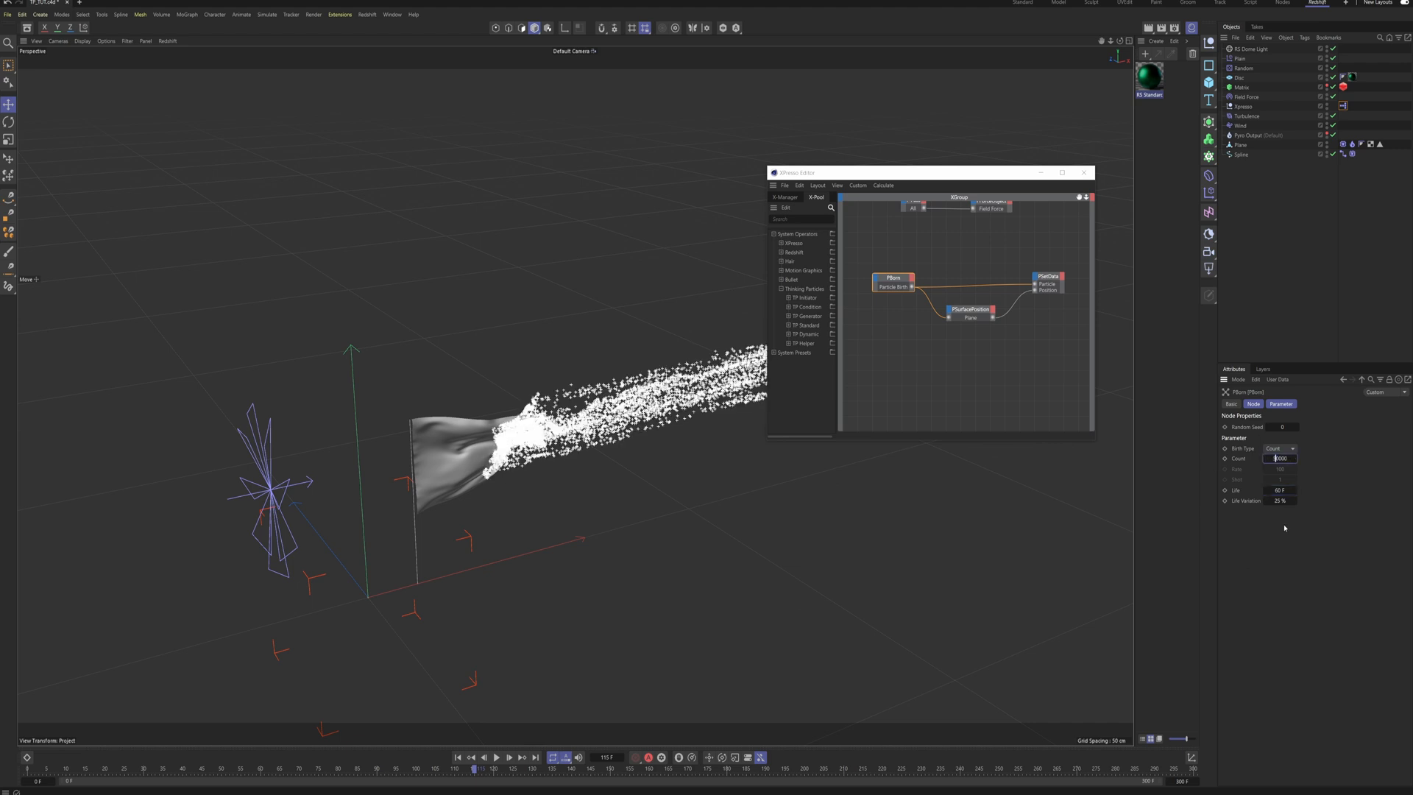
pyautogui.doubleClick(1278, 458)
pyautogui.click(1083, 172)
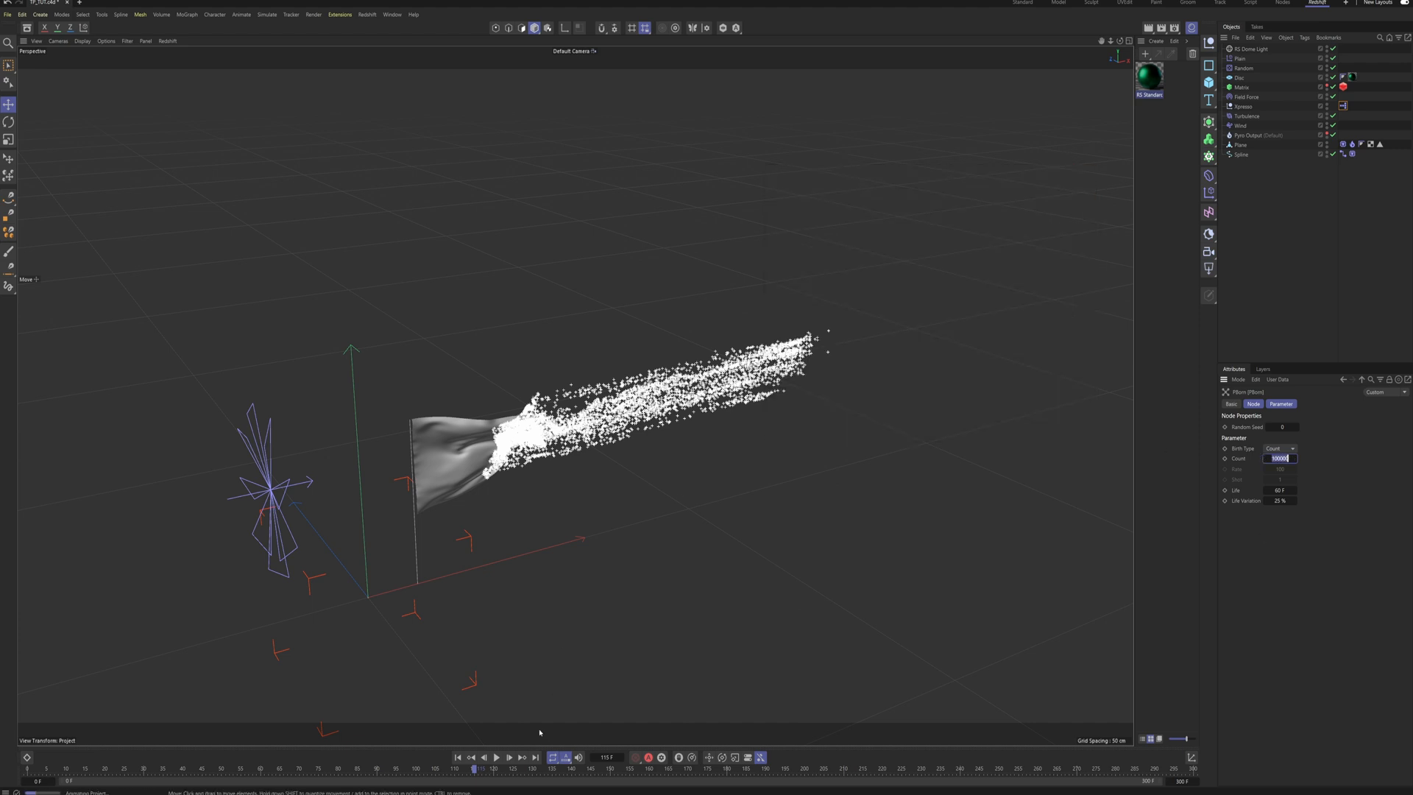
# Step: Replay the simulation from the first frame and pause it to inspect the denser particle stream
pyautogui.click(458, 757)
pyautogui.click(496, 757)
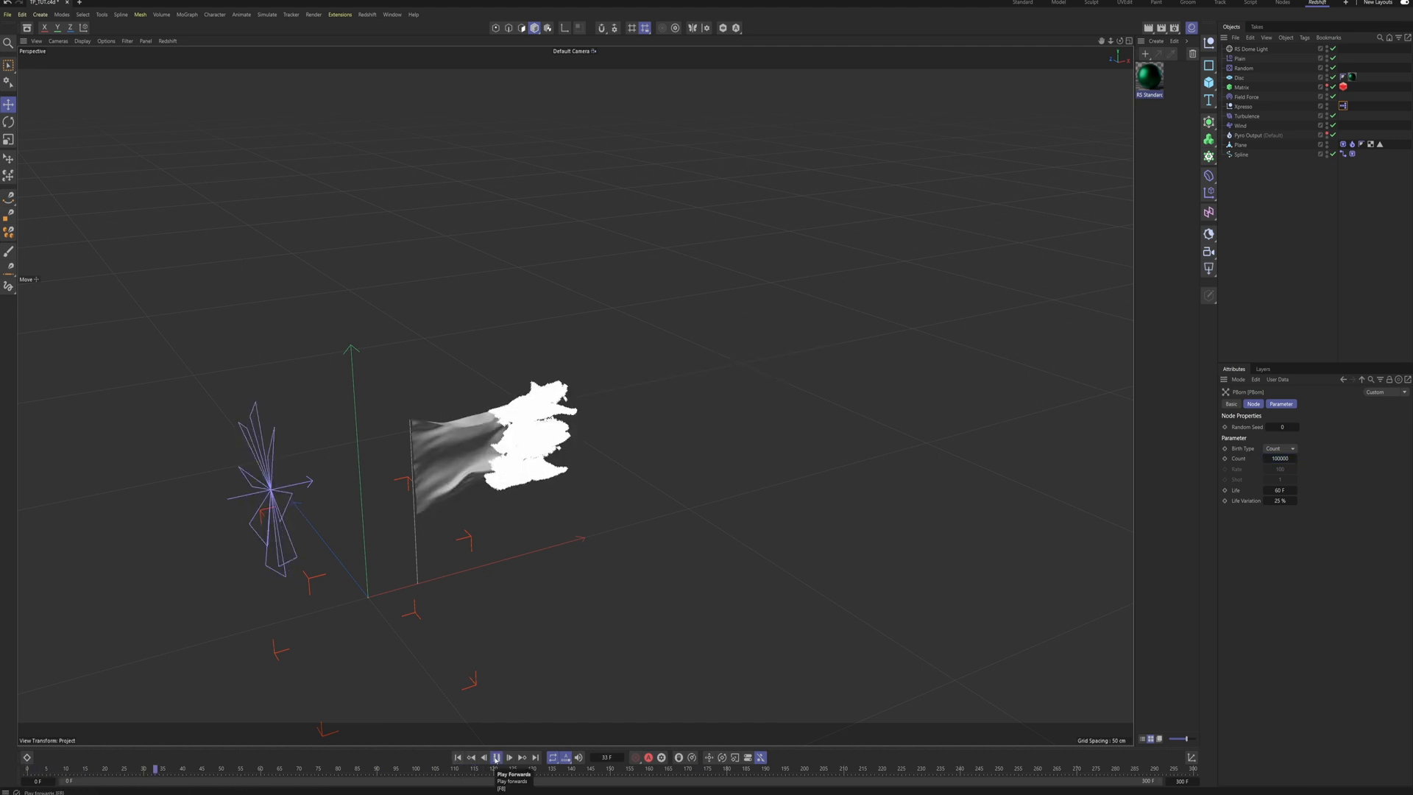
pyautogui.keyDown('alt'); pyautogui.moveTo(535, 484); pyautogui.dragTo(504, 425); pyautogui.keyUp('alt')
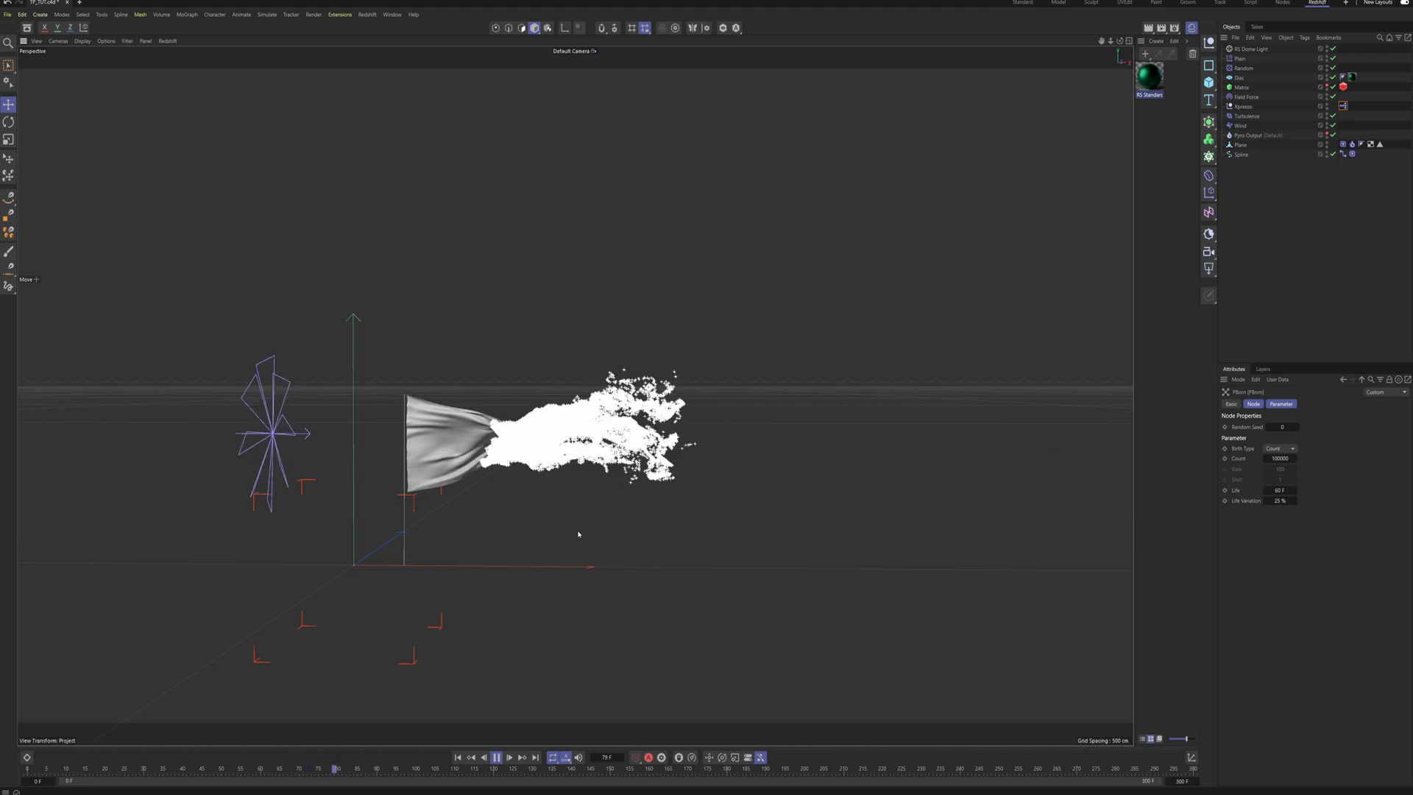
pyautogui.click(509, 757)
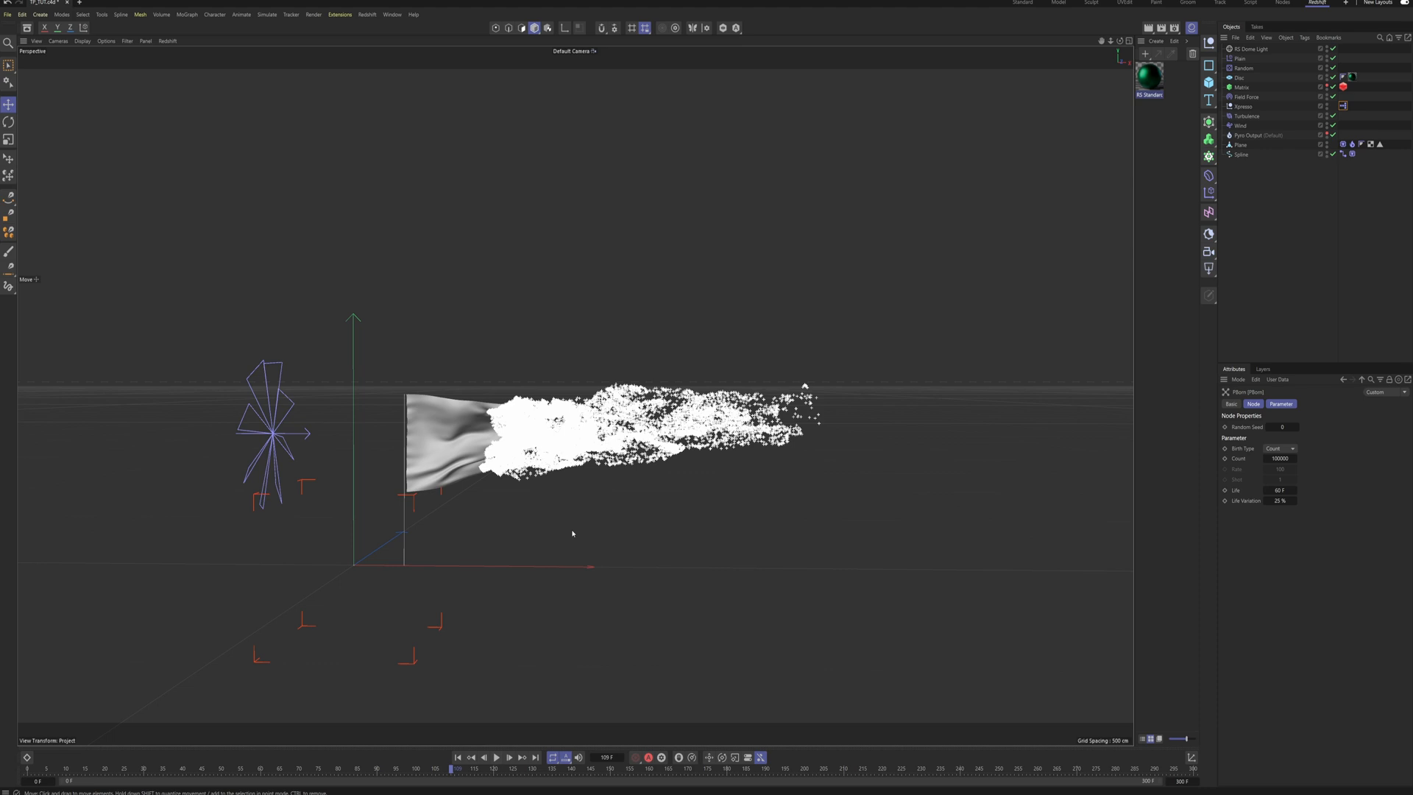
pyautogui.keyDown('alt'); pyautogui.moveTo(472, 465); pyautogui.dragTo(502, 461); pyautogui.keyUp('alt')
# Step: Restore the split layout with RenderView and start a live Redshift render of the flag's torn edge and particles
pyautogui.click(1129, 41)
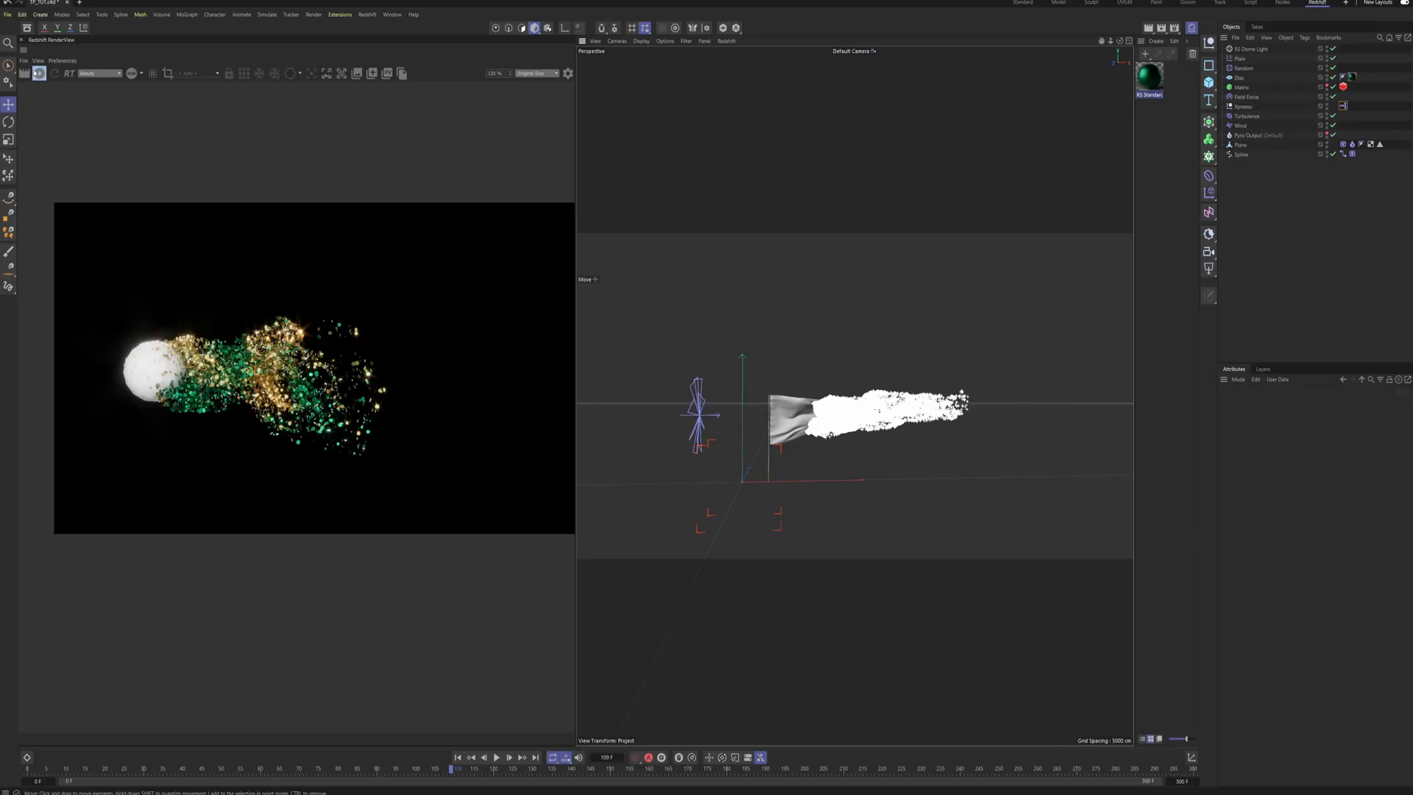
pyautogui.click(38, 73)
pyautogui.keyDown('alt'); pyautogui.moveTo(834, 416); pyautogui.dragTo(966, 397, button='right'); pyautogui.keyUp('alt')
pyautogui.keyDown('alt'); pyautogui.moveTo(966, 397); pyautogui.dragTo(846, 393, button='middle'); pyautogui.keyUp('alt')
pyautogui.keyDown('alt'); pyautogui.moveTo(847, 394); pyautogui.dragTo(744, 417, button='right'); pyautogui.keyUp('alt')
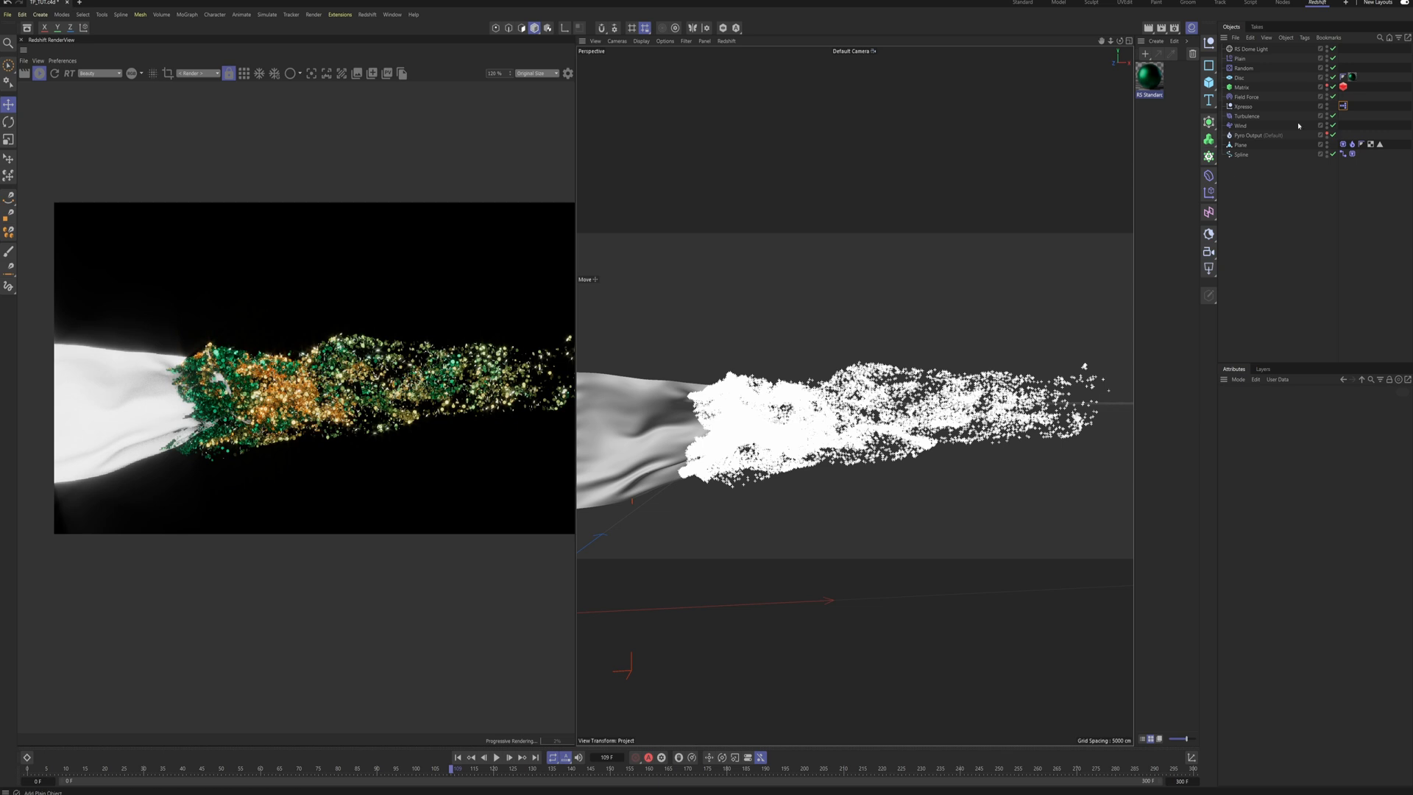
# Step: Set the Scale Multiplier in the Matrix's Redshift Object tag to 0.5 and check the smaller discs in the render
pyautogui.click(1343, 87)
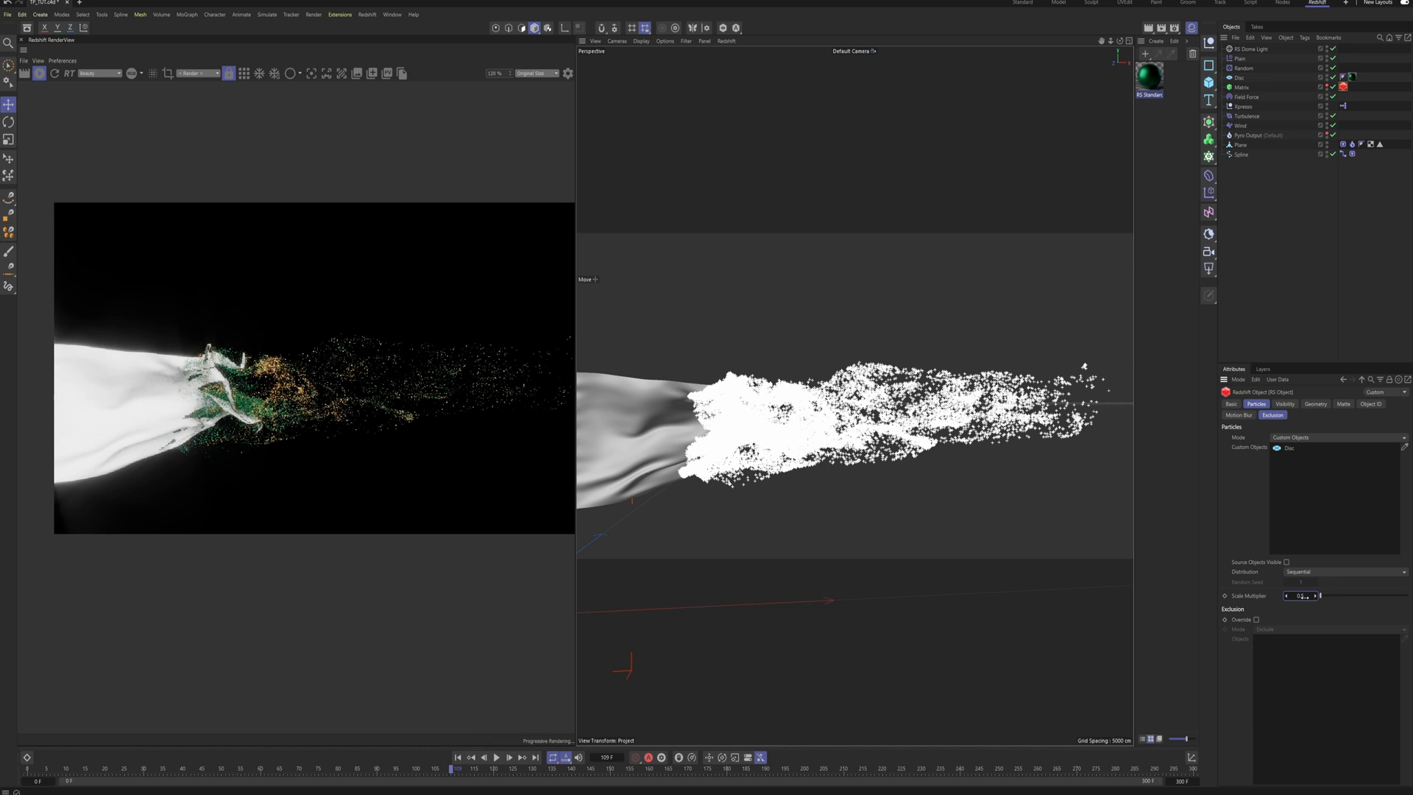
pyautogui.scroll(-5, 671, 435)
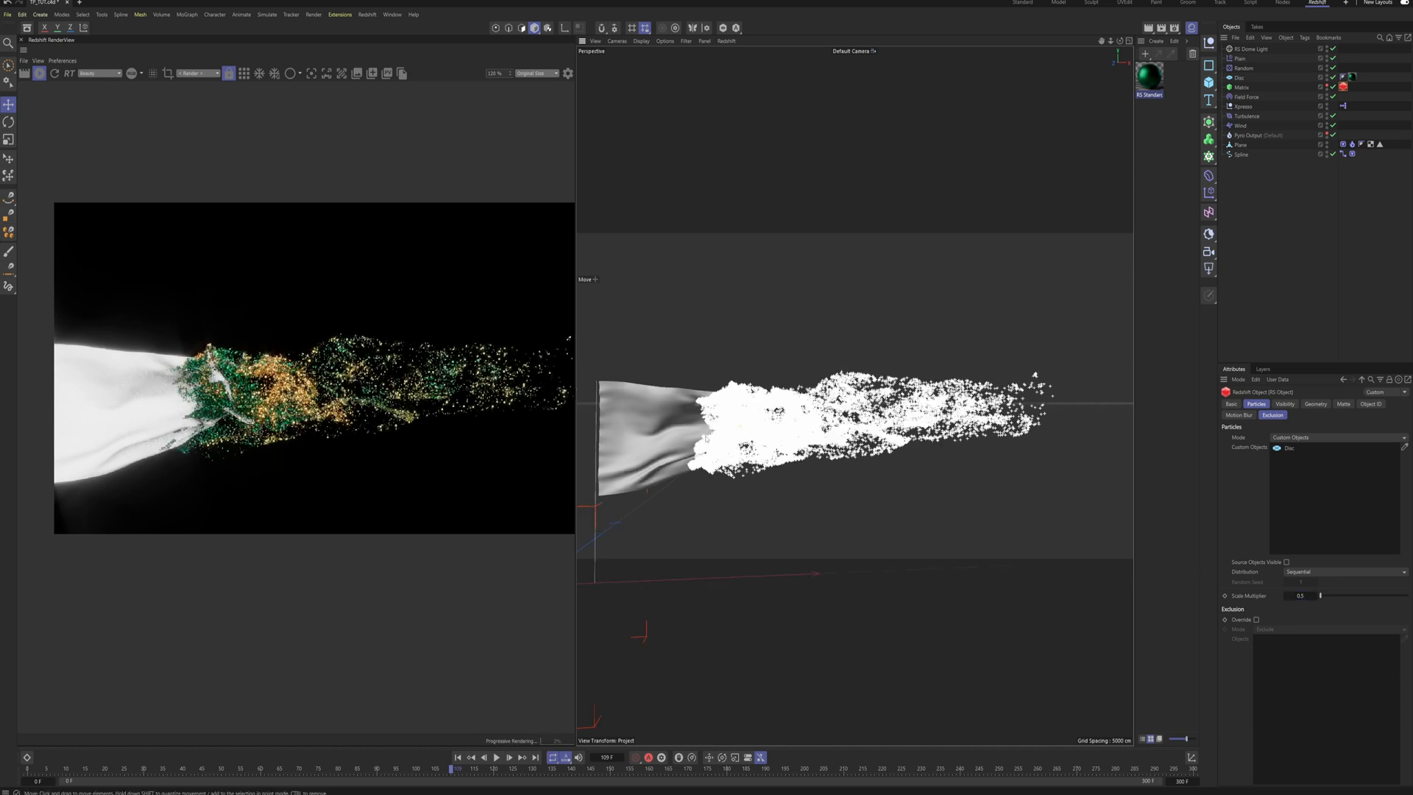
pyautogui.moveTo(671, 435)
pyautogui.keyDown('alt'); pyautogui.mouseDown()
pyautogui.moveTo(657, 456)
pyautogui.moveTo(673, 445)
pyautogui.mouseUp(); pyautogui.keyUp('alt')
pyautogui.keyDown('alt'); pyautogui.moveTo(657, 393); pyautogui.dragTo(682, 395, button='middle'); pyautogui.keyUp('alt')
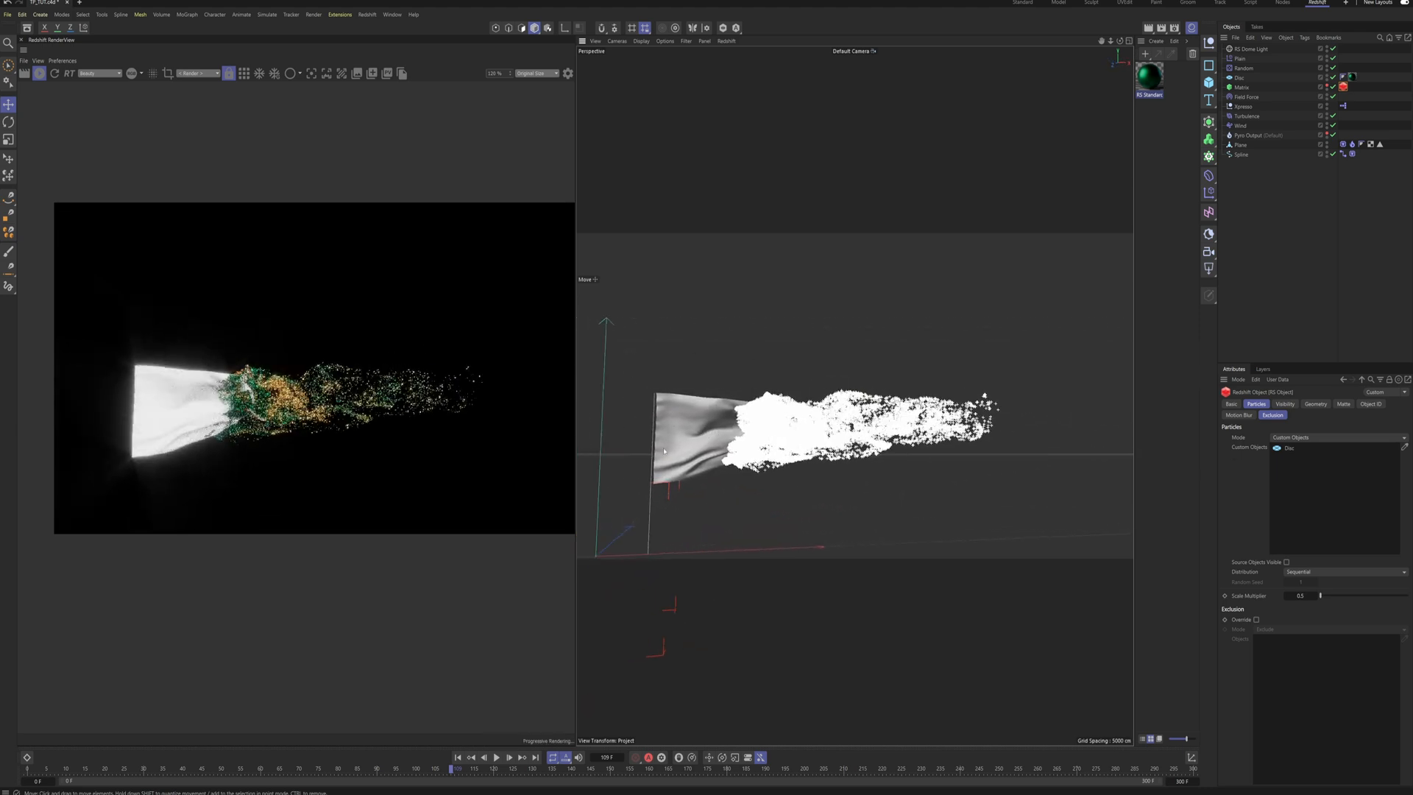
# Step: Duplicate the Matrix object together with its Redshift Object tag
pyautogui.click(1242, 87)
pyautogui.keyDown('ctrl'); pyautogui.moveTo(1243, 93); pyautogui.dragTo(1243, 92); pyautogui.keyUp('ctrl')
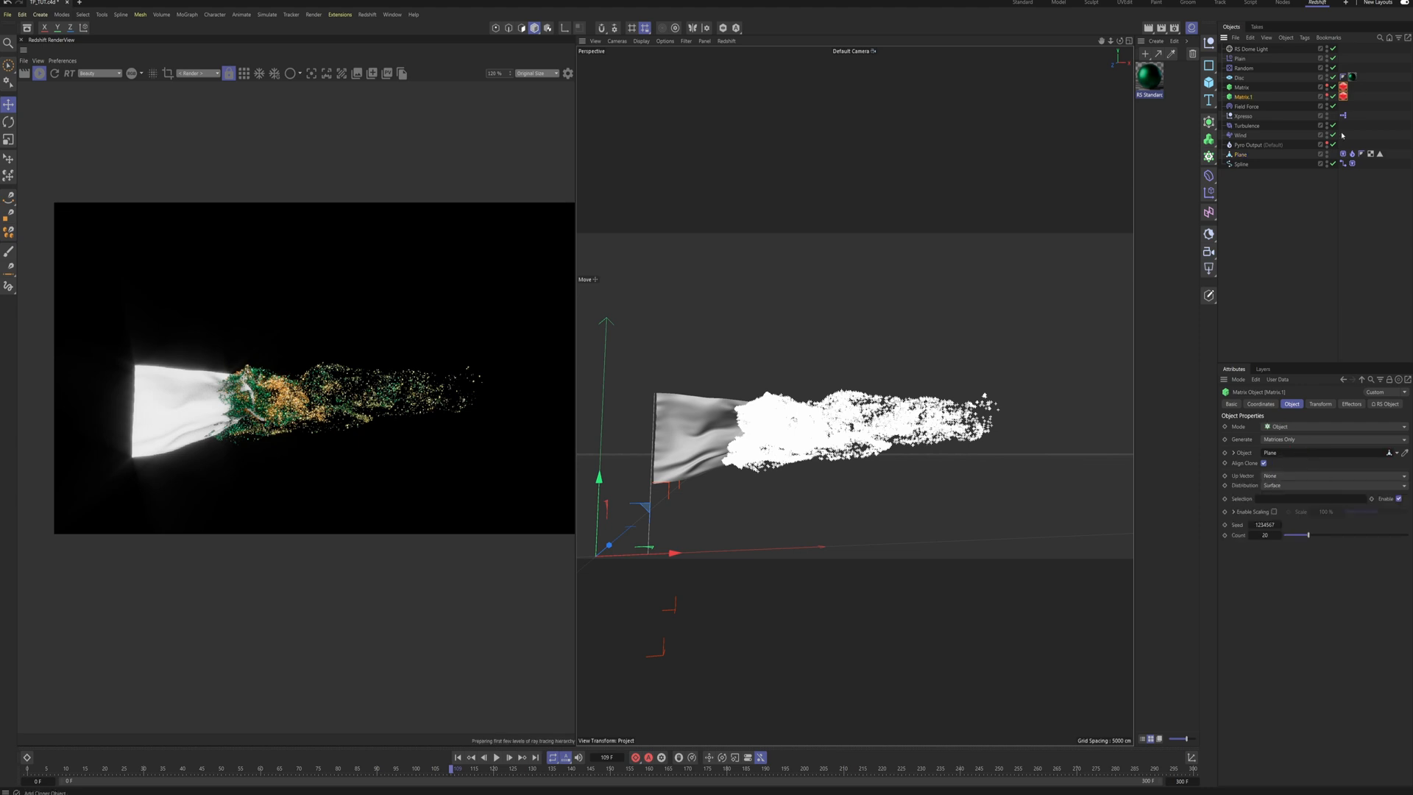
pyautogui.click(1337, 100)
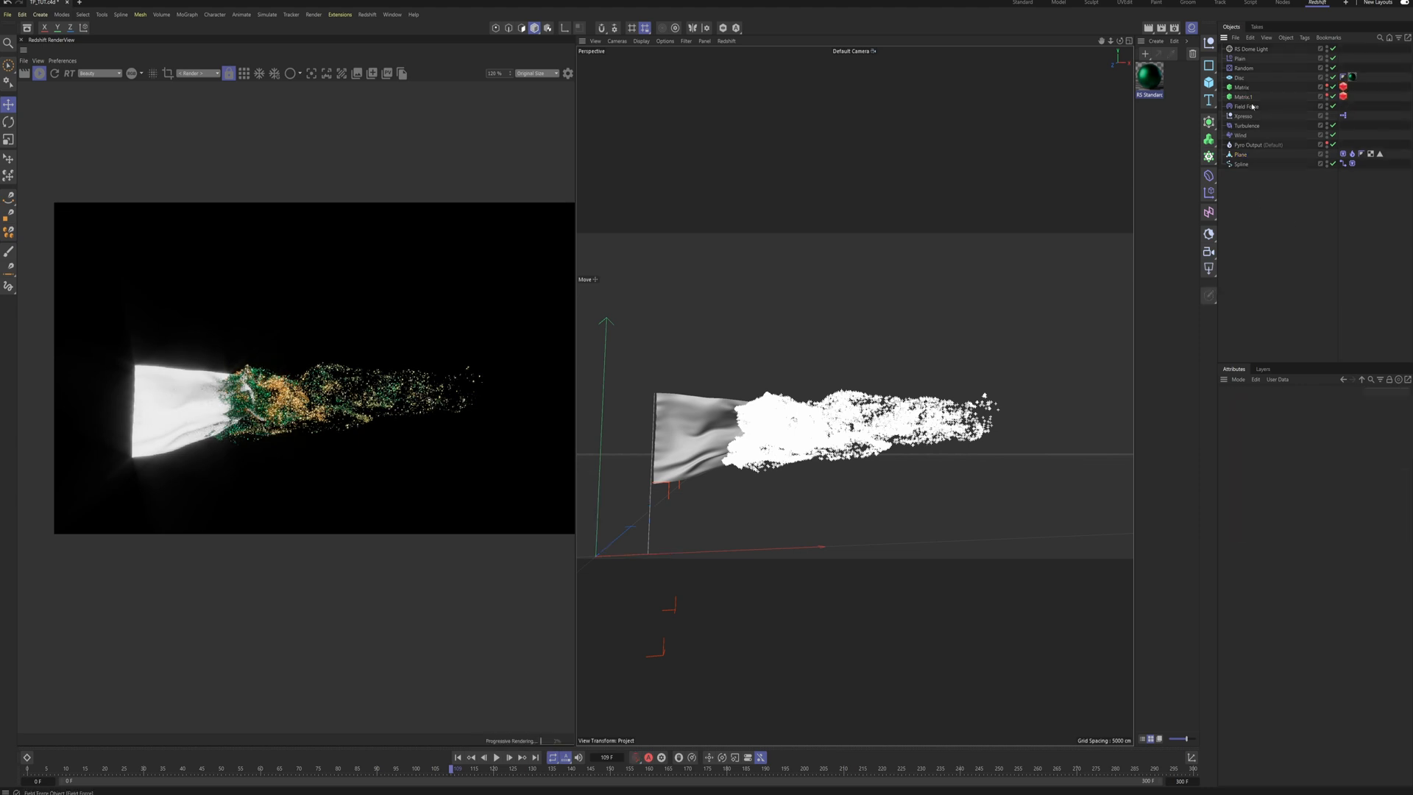
# Step: Set the Count of the duplicated Matrix on the Plane to 100000
pyautogui.click(1289, 94)
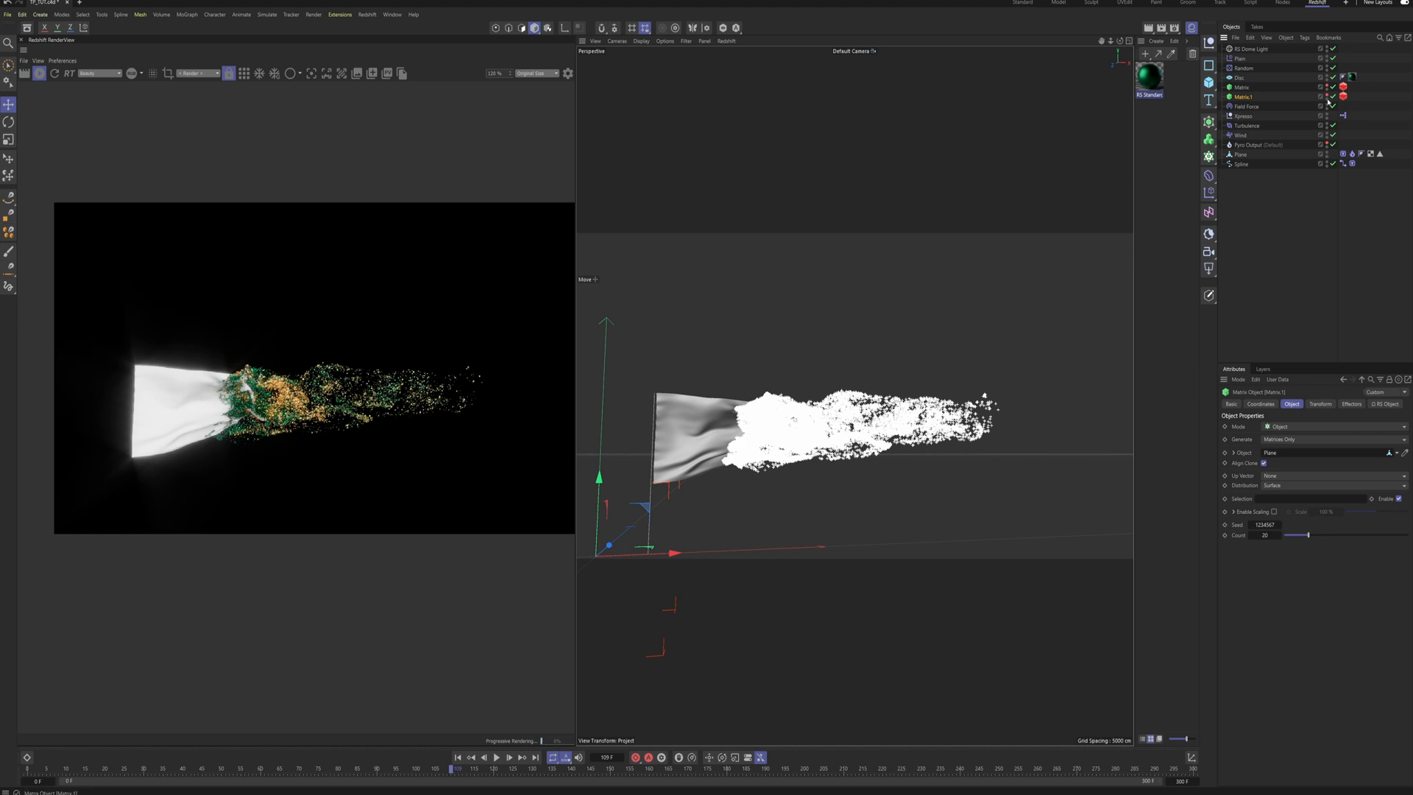
pyautogui.moveTo(1306, 535); pyautogui.dragTo(1407, 535)
pyautogui.click(1270, 536)
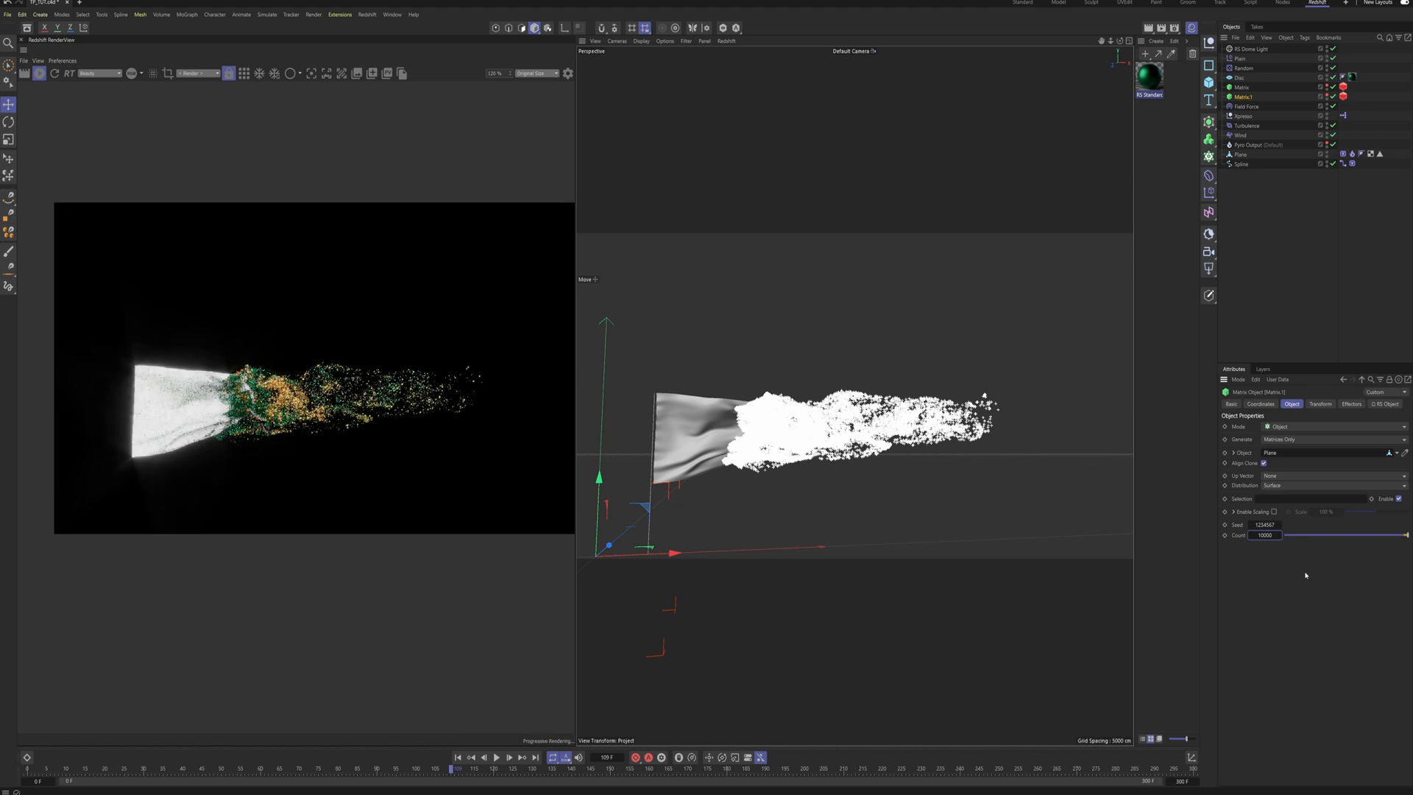
pyautogui.write('0')
pyautogui.press('Return')
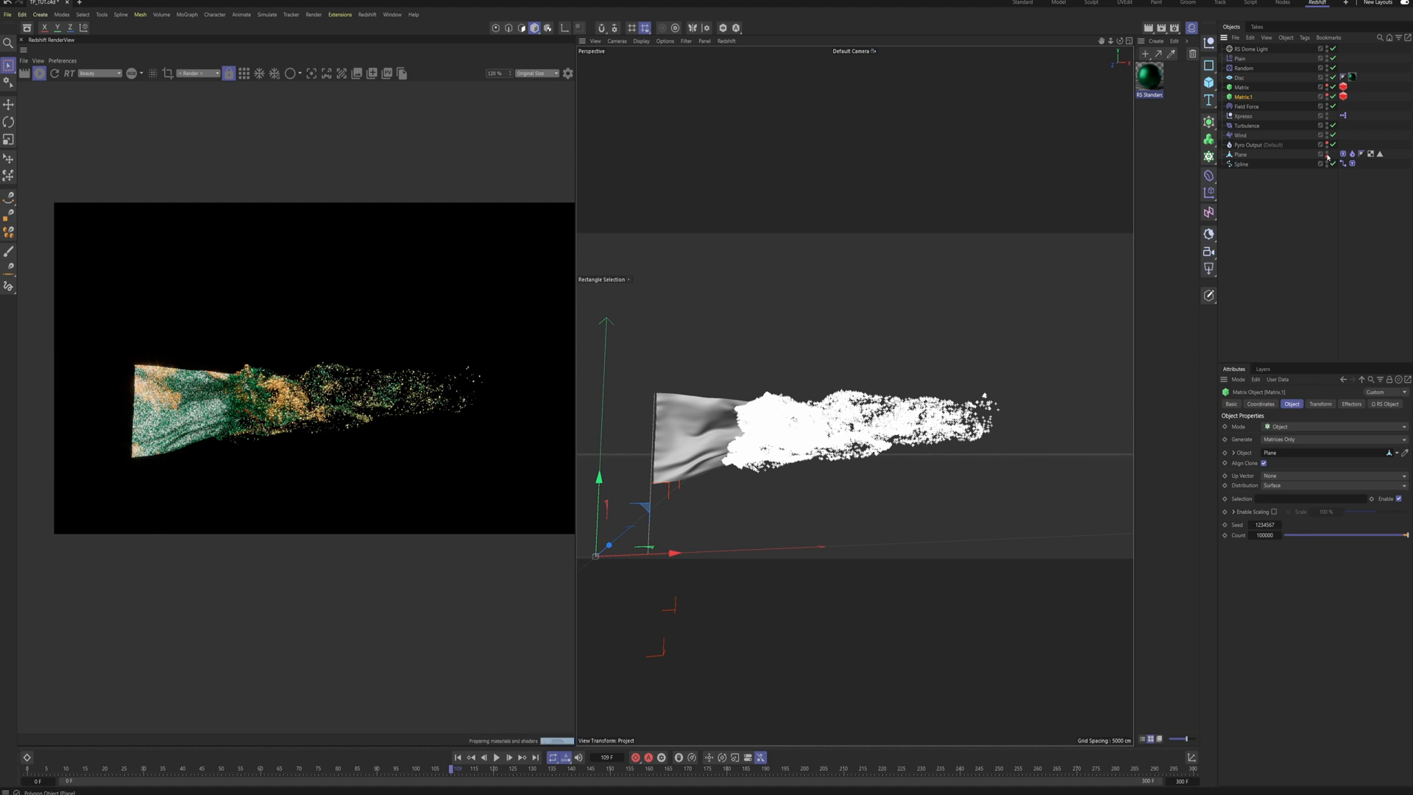
# Step: Hide the Plane cloth in both the viewport and the render, and check the disc-covered flag up close
pyautogui.click(1326, 153)
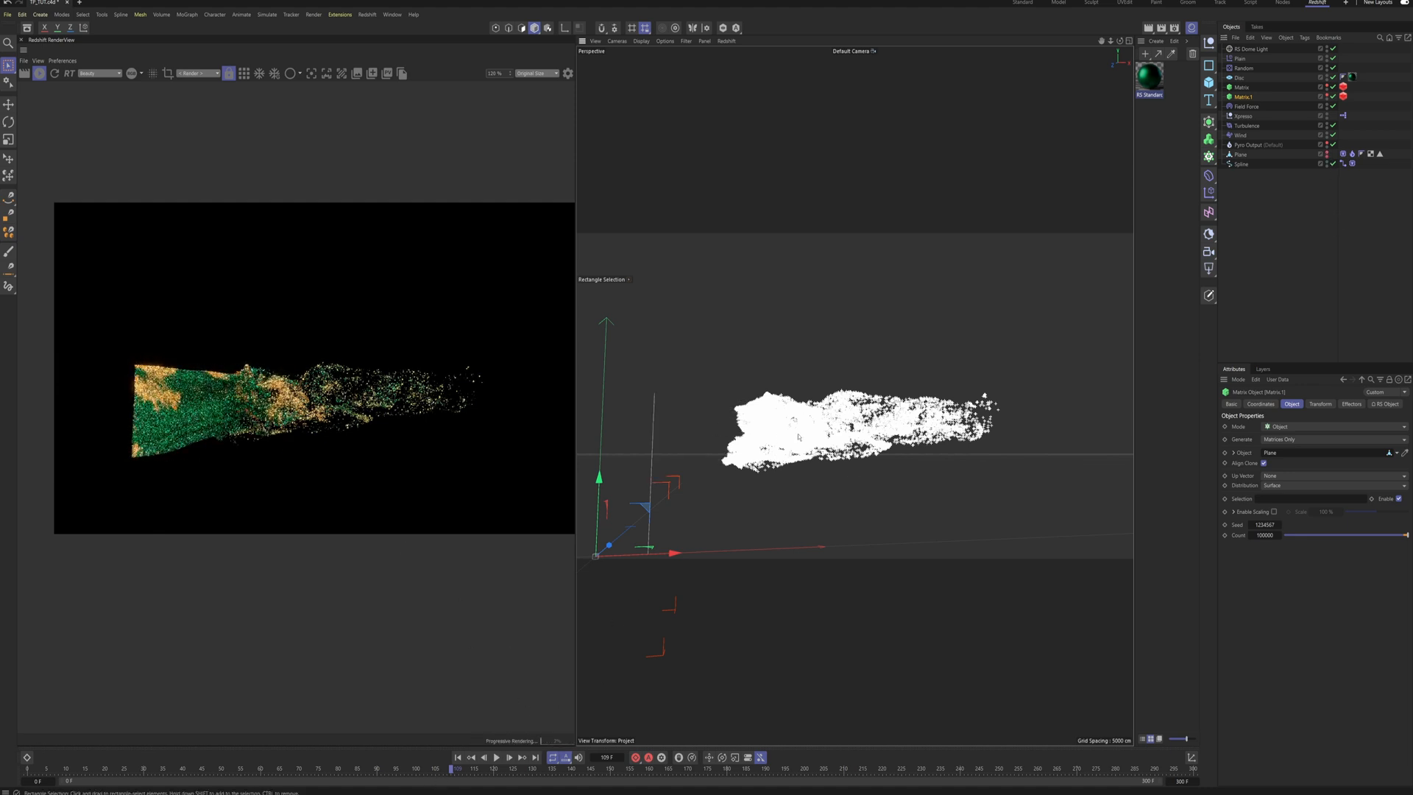
pyautogui.scroll(5, 854, 412)
pyautogui.keyDown('alt'); pyautogui.moveTo(772, 397); pyautogui.dragTo(802, 401); pyautogui.keyUp('alt')
pyautogui.keyDown('alt'); pyautogui.moveTo(845, 438); pyautogui.dragTo(818, 453, button='right'); pyautogui.keyUp('alt')
pyautogui.keyDown('alt'); pyautogui.moveTo(883, 409); pyautogui.dragTo(815, 416, button='middle'); pyautogui.keyUp('alt')
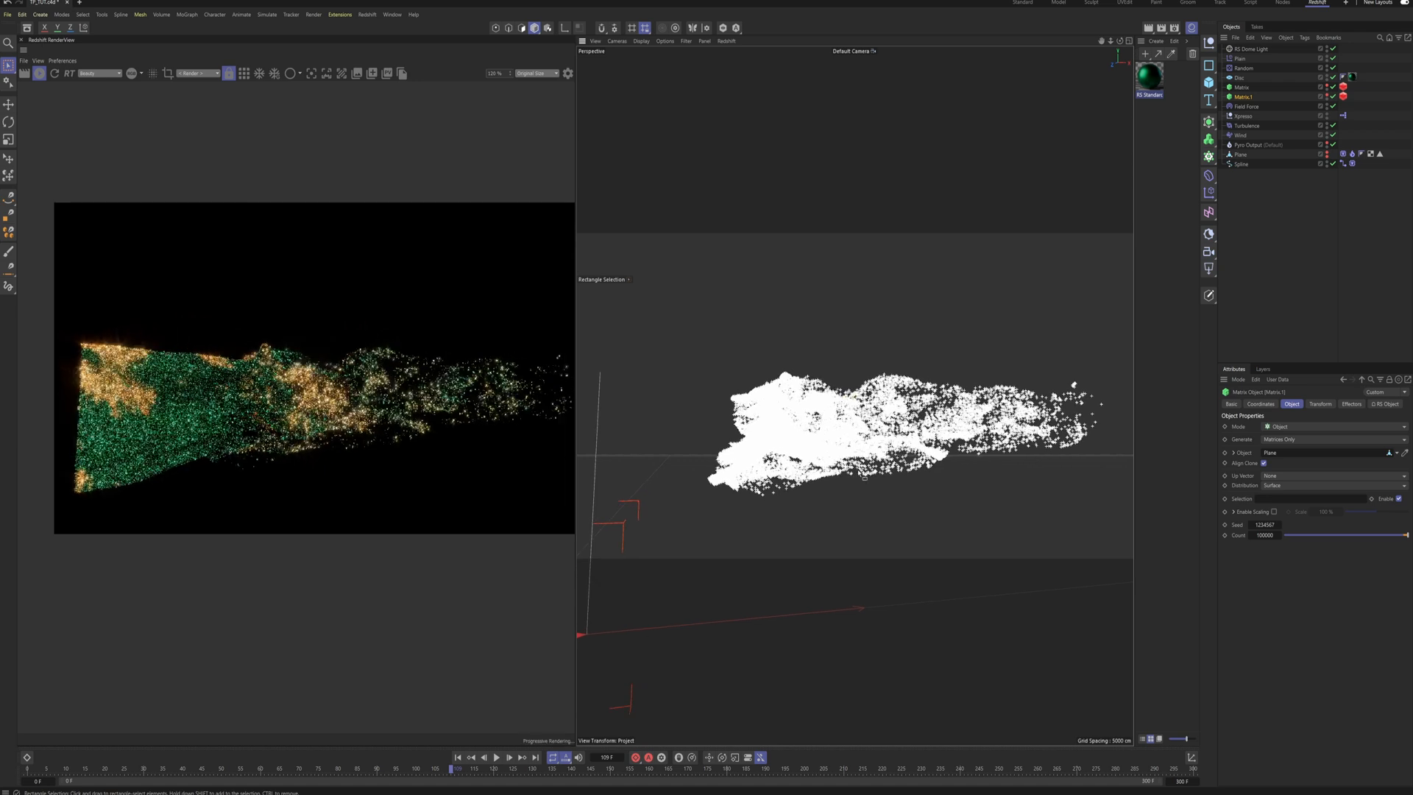
# Step: Play the simulation forward a few frames, pause it, and inspect the disc-covered flag and particle stream in the live render
pyautogui.click(497, 758)
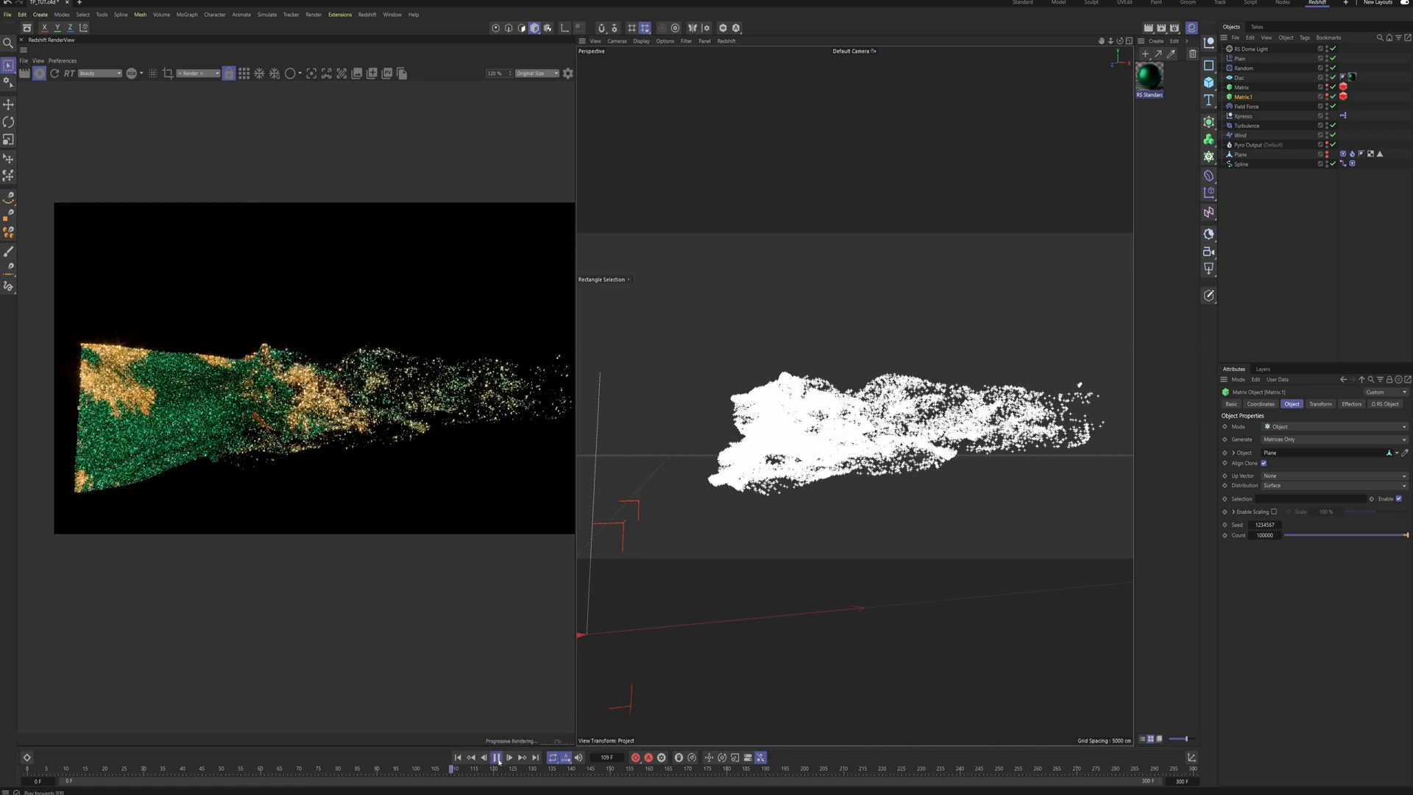
pyautogui.keyDown('alt'); pyautogui.moveTo(790, 390); pyautogui.dragTo(771, 389); pyautogui.keyUp('alt')
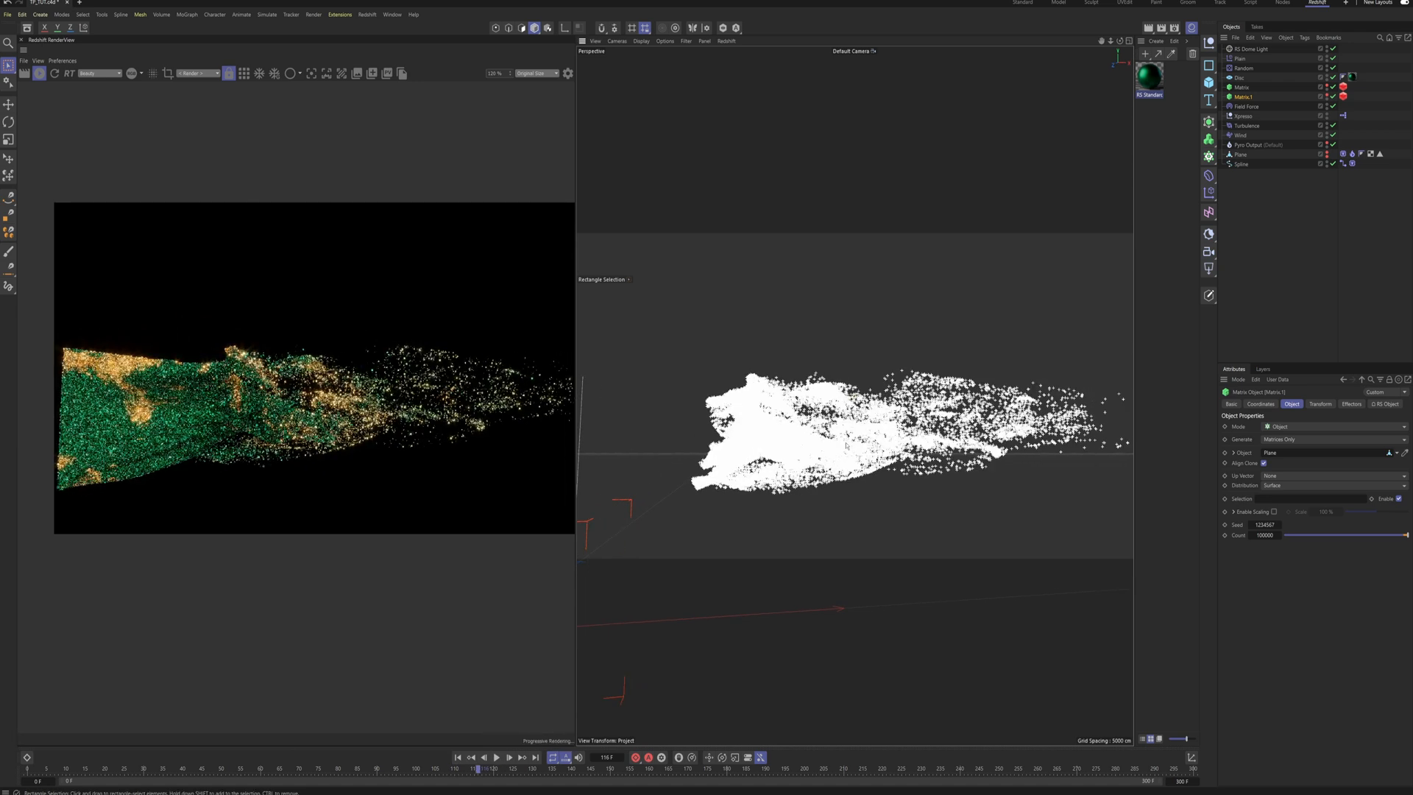
pyautogui.keyDown('alt'); pyautogui.moveTo(878, 465); pyautogui.dragTo(813, 465, button='right'); pyautogui.keyUp('alt')
pyautogui.keyDown('alt'); pyautogui.moveTo(814, 465); pyautogui.dragTo(858, 459, button='middle'); pyautogui.keyUp('alt')
pyautogui.keyDown('alt'); pyautogui.moveTo(858, 459); pyautogui.dragTo(847, 449); pyautogui.keyUp('alt')
pyautogui.keyDown('alt'); pyautogui.moveTo(259, 388); pyautogui.dragTo(206, 363, button='middle'); pyautogui.keyUp('alt')
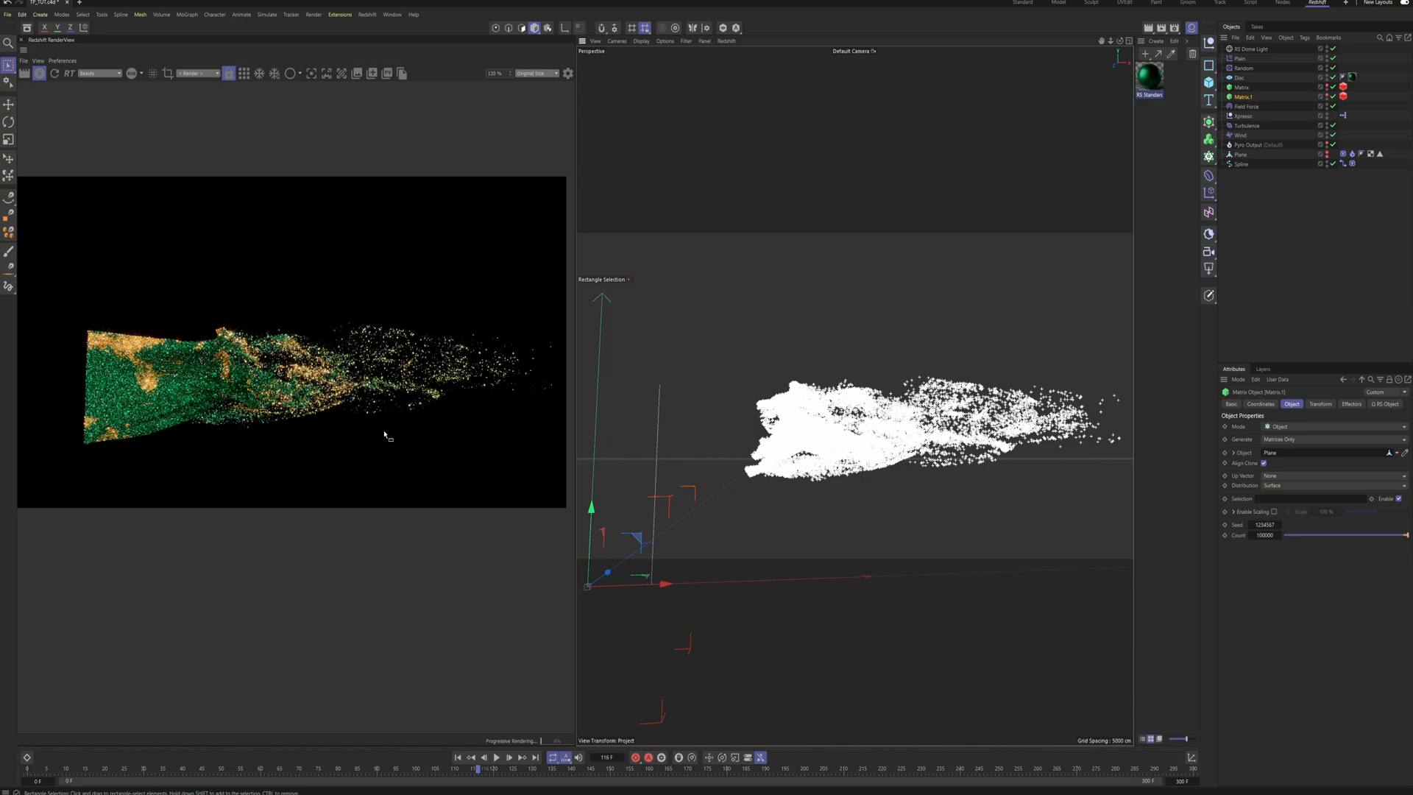